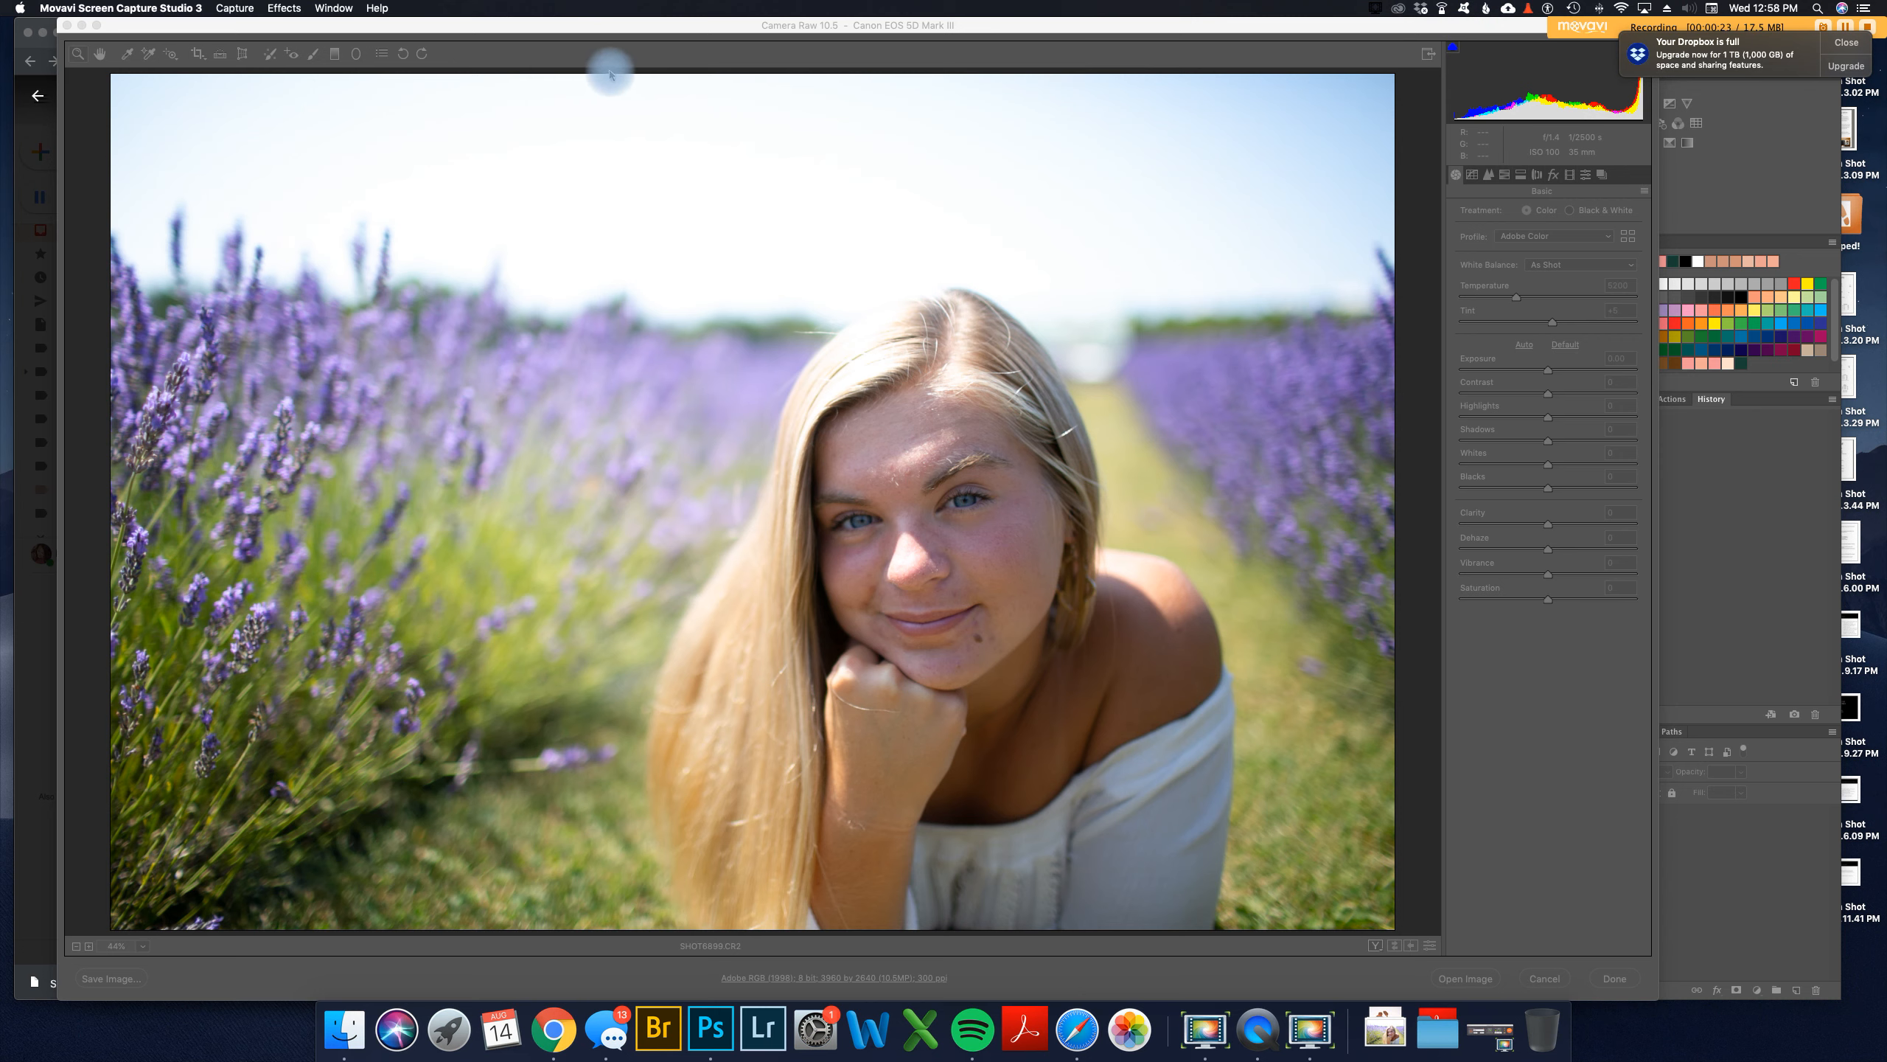
Step: Set the portrait's highlights to -72 and its overall exposure to -0.30
click(645, 29)
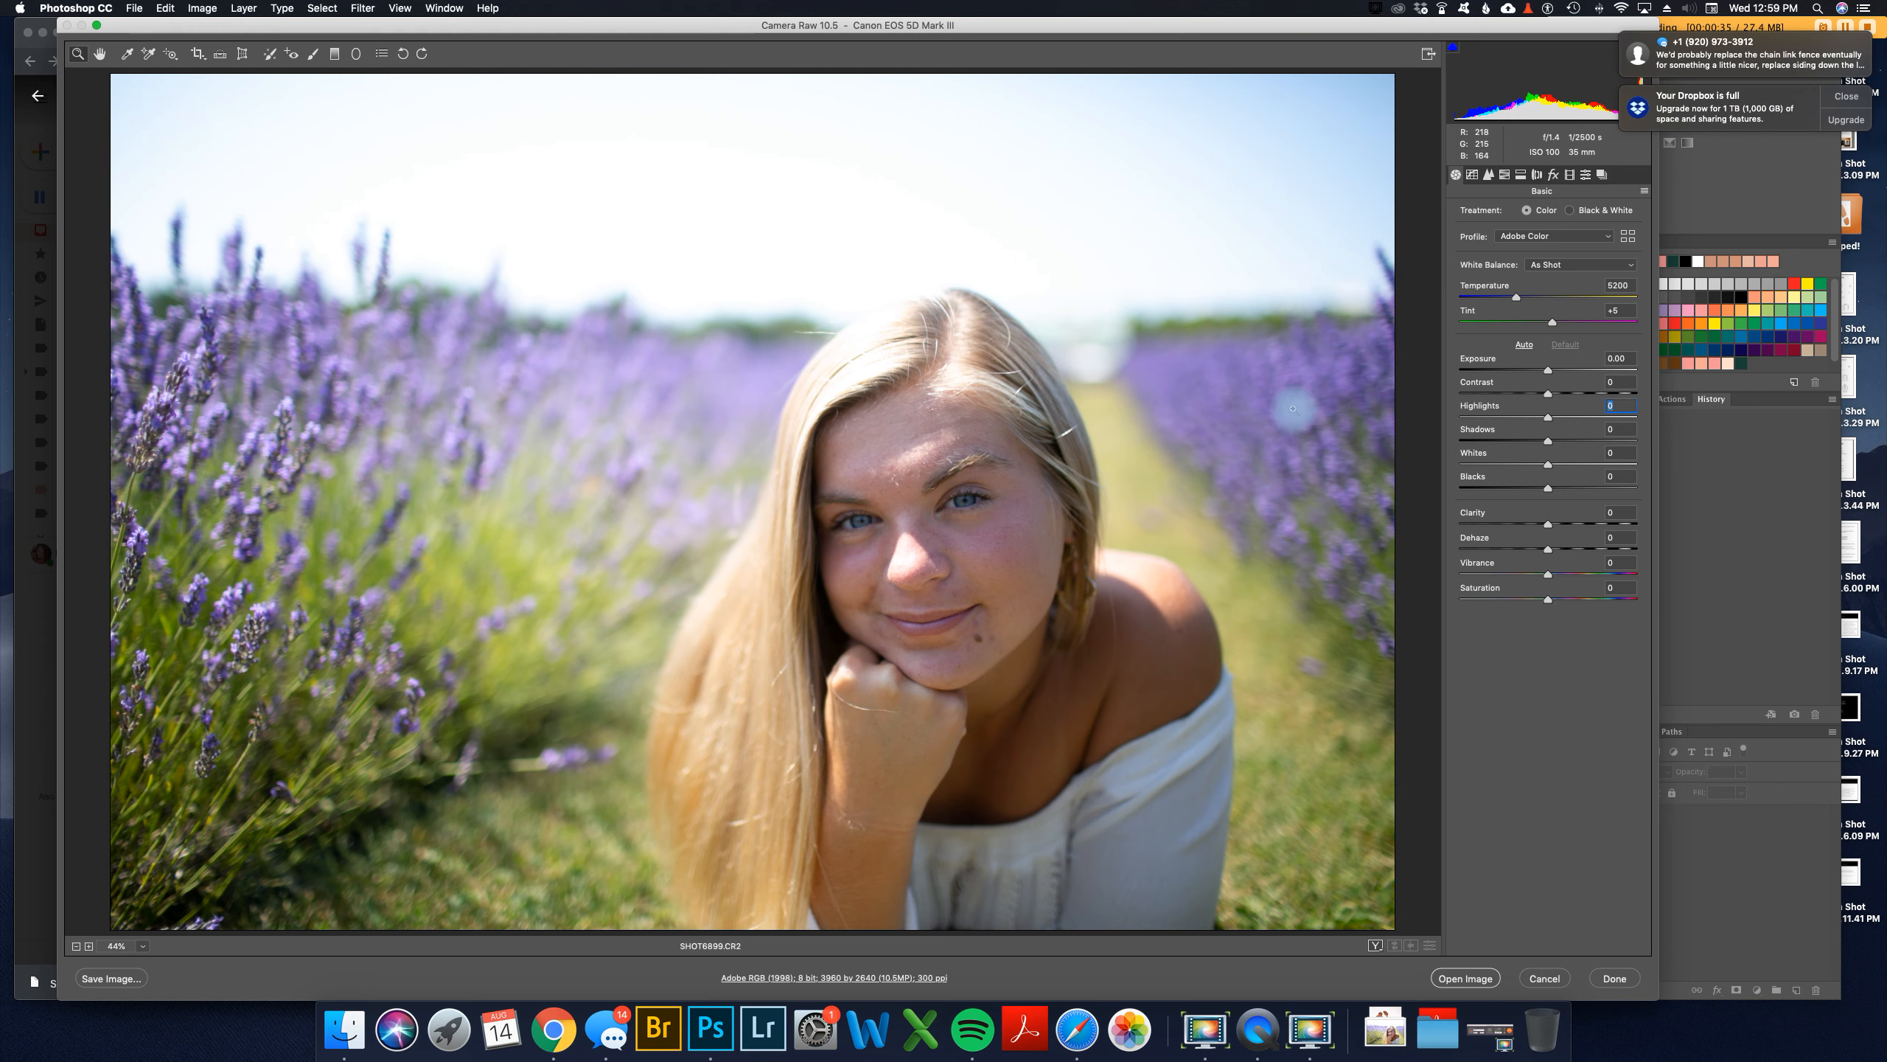
click(1485, 419)
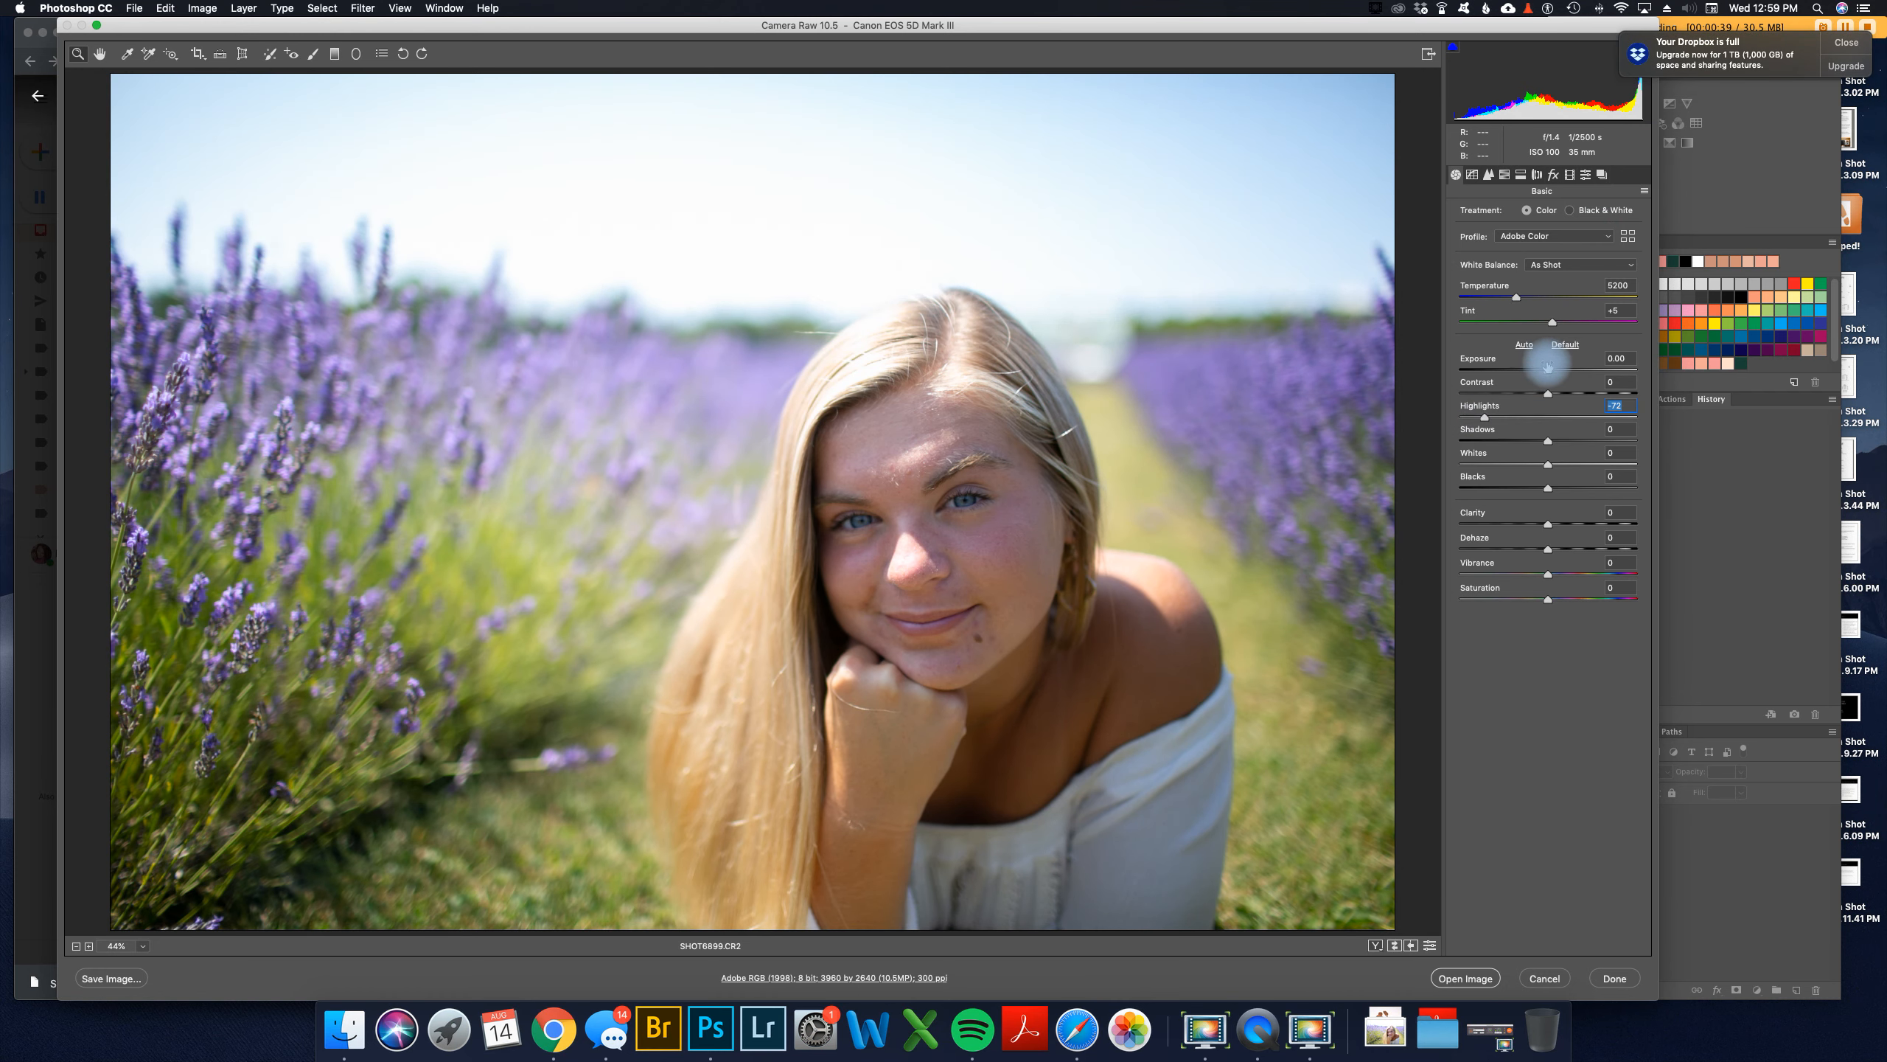
drag(1547, 369, 1252, 334)
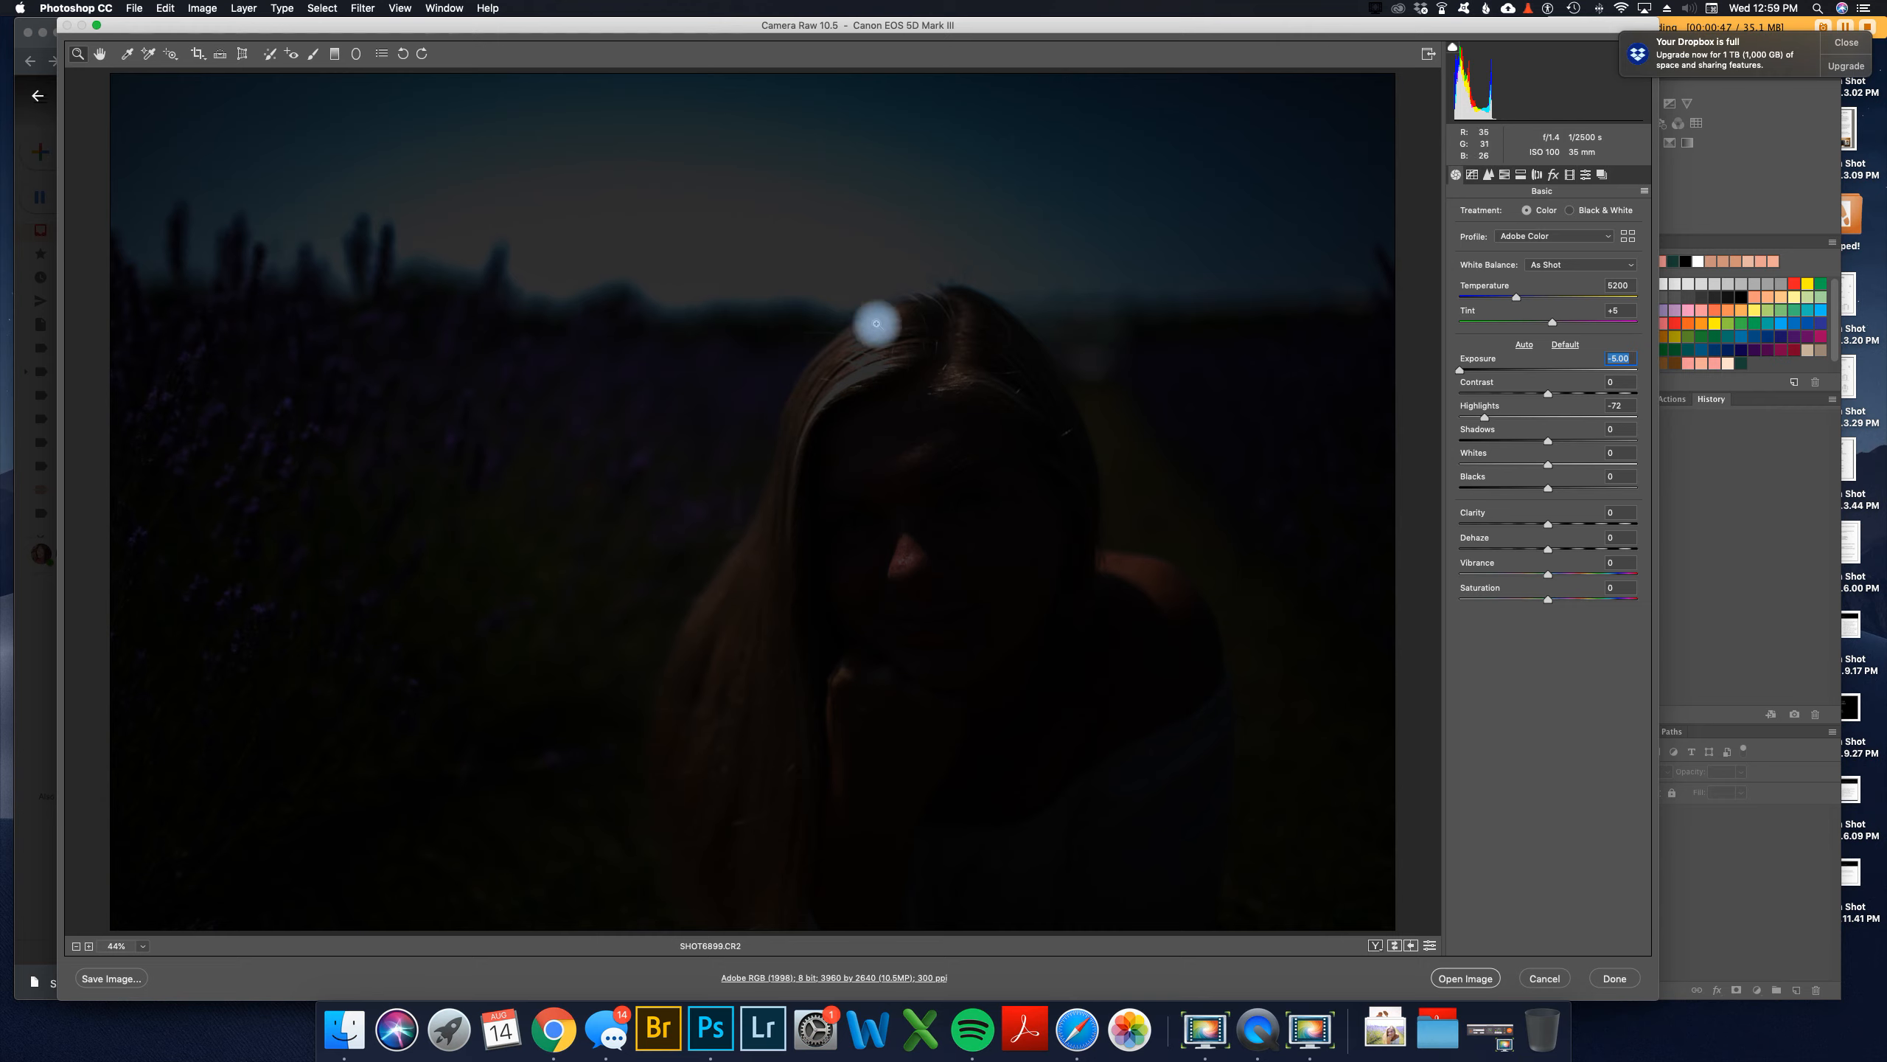
drag(1464, 370, 1411, 375)
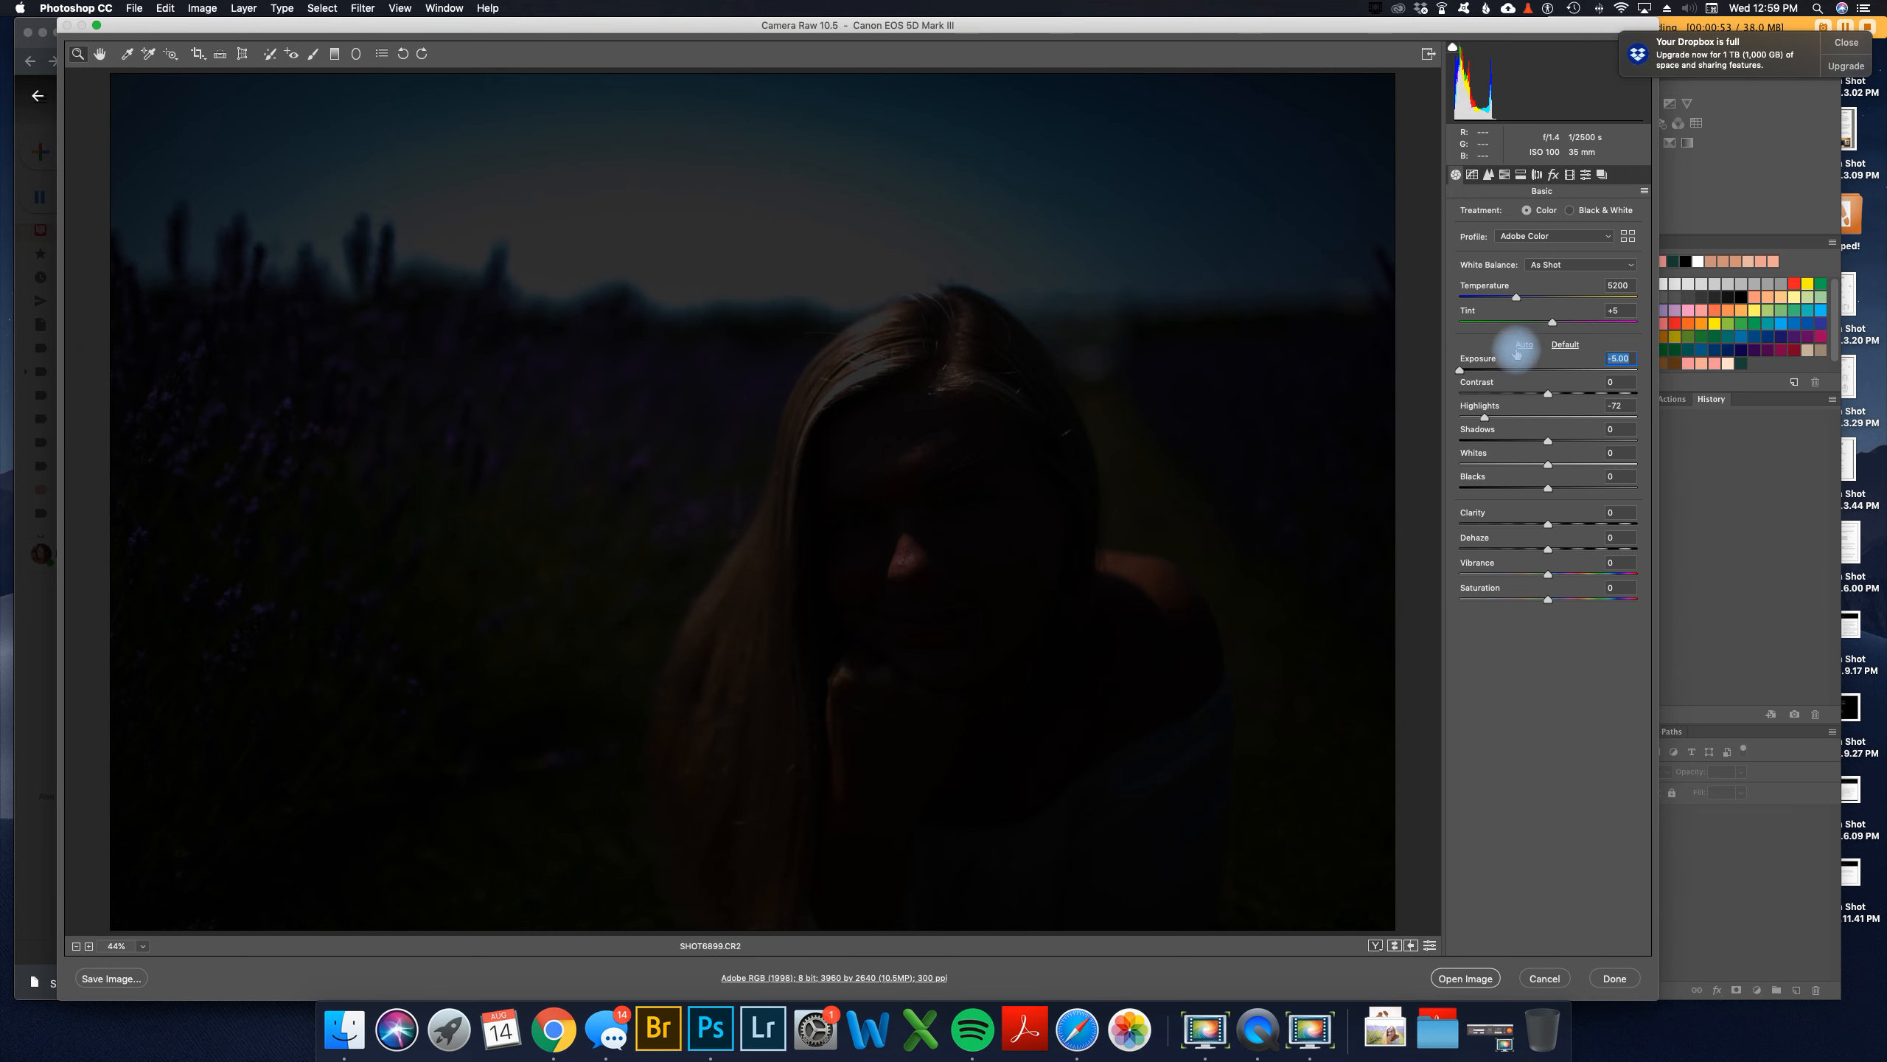
click(1523, 370)
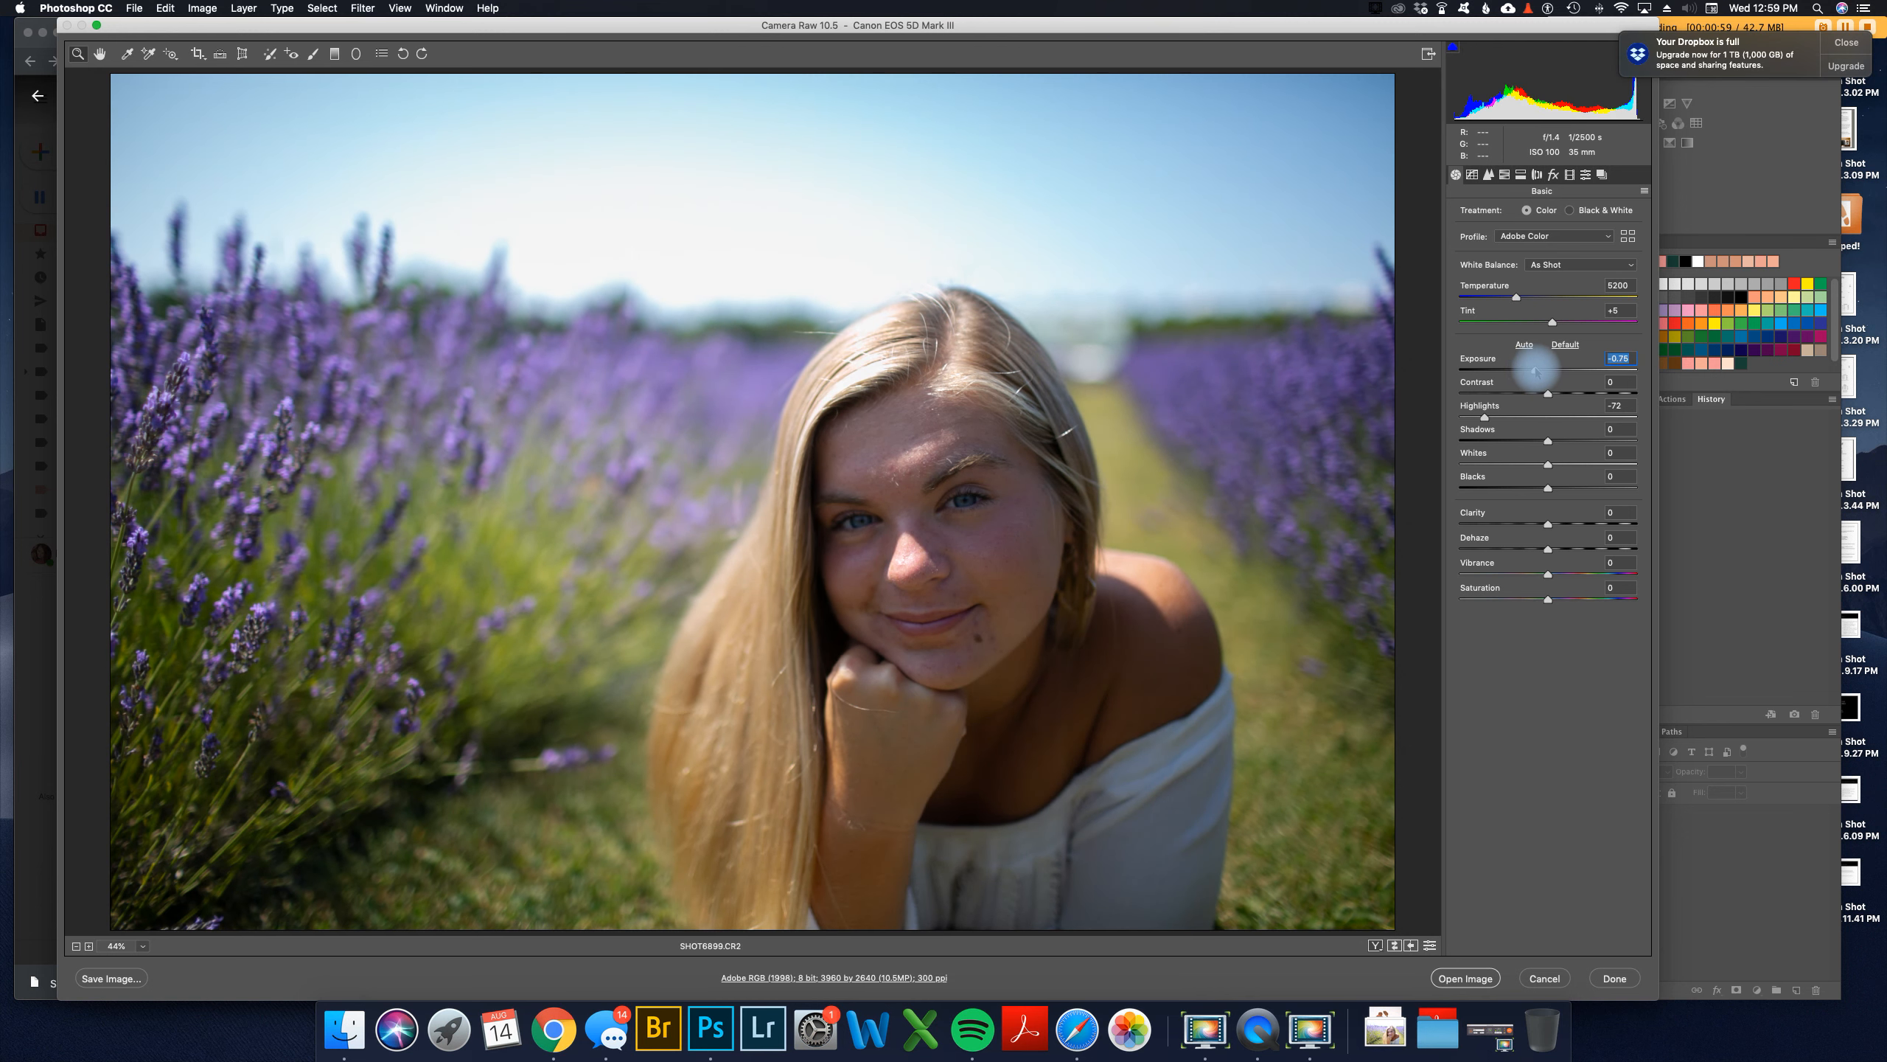
drag(1535, 370, 1537, 370)
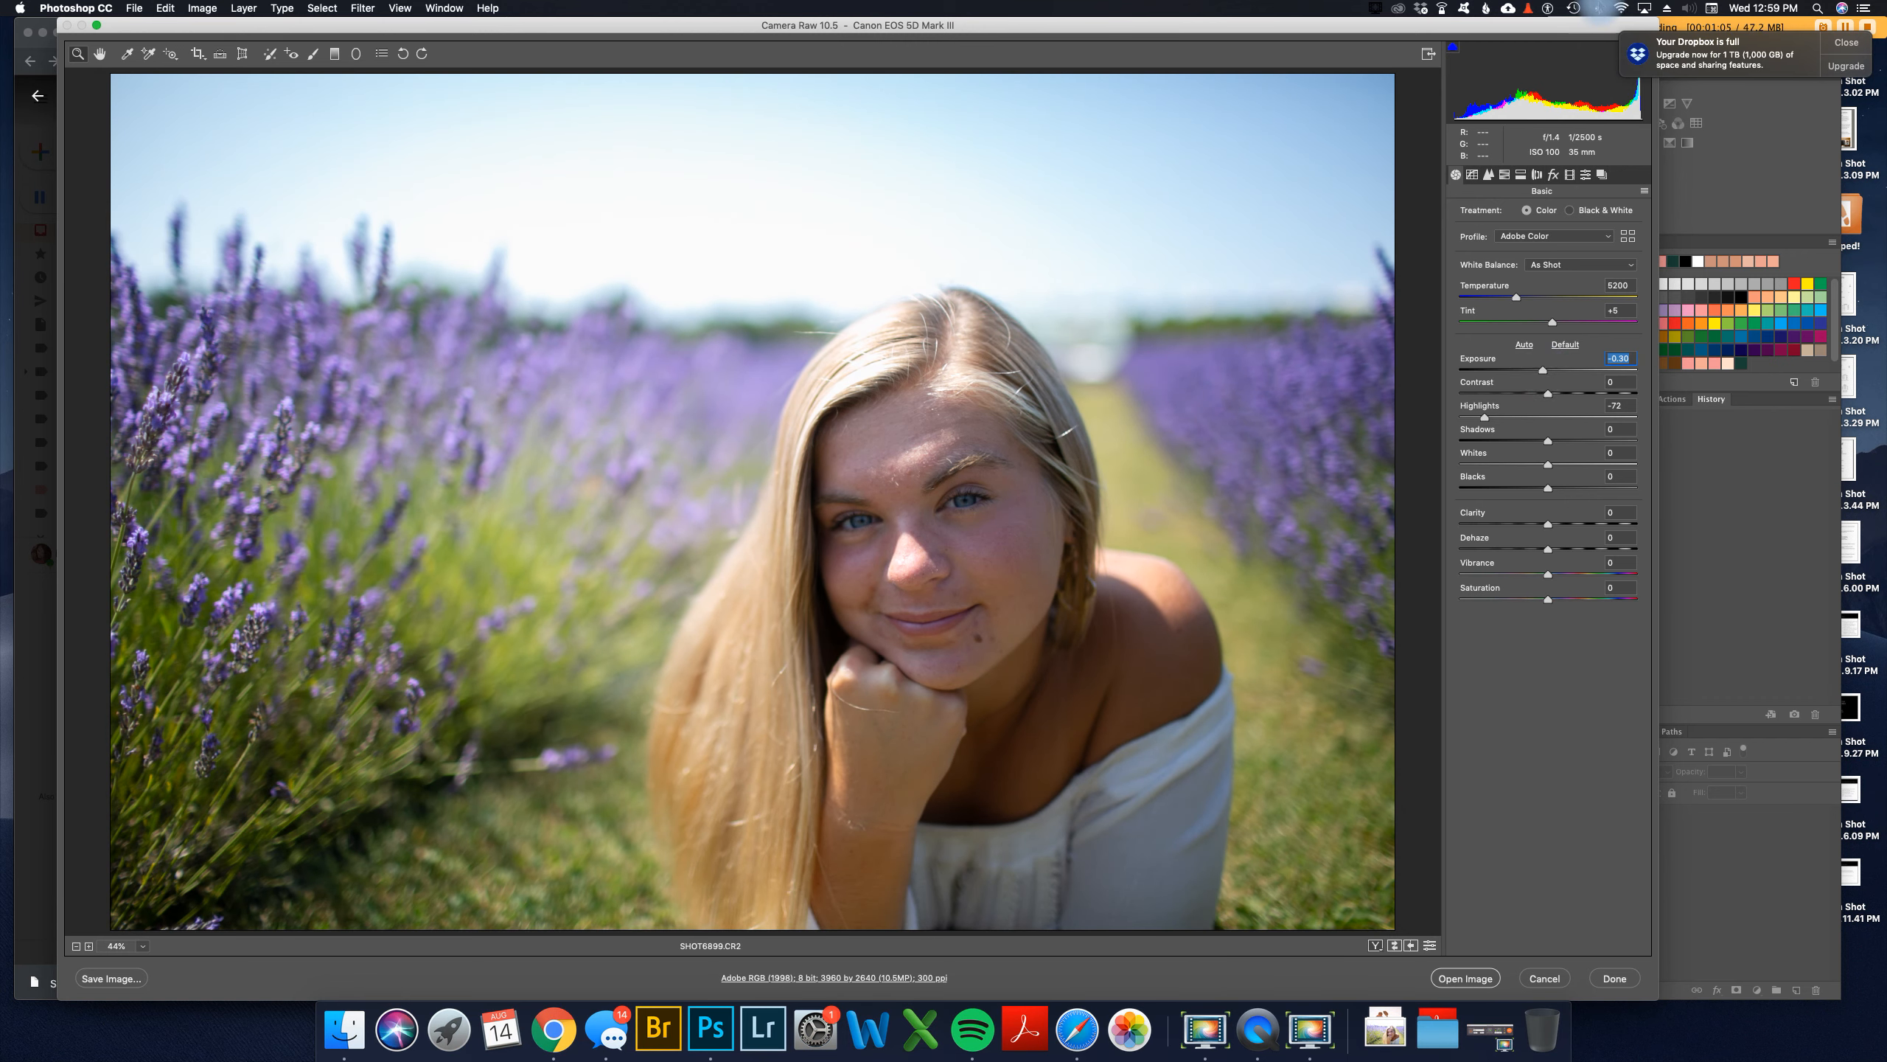
Step: Activate the Adjustment Brush and set its size to 3 and feather to 61
click(313, 54)
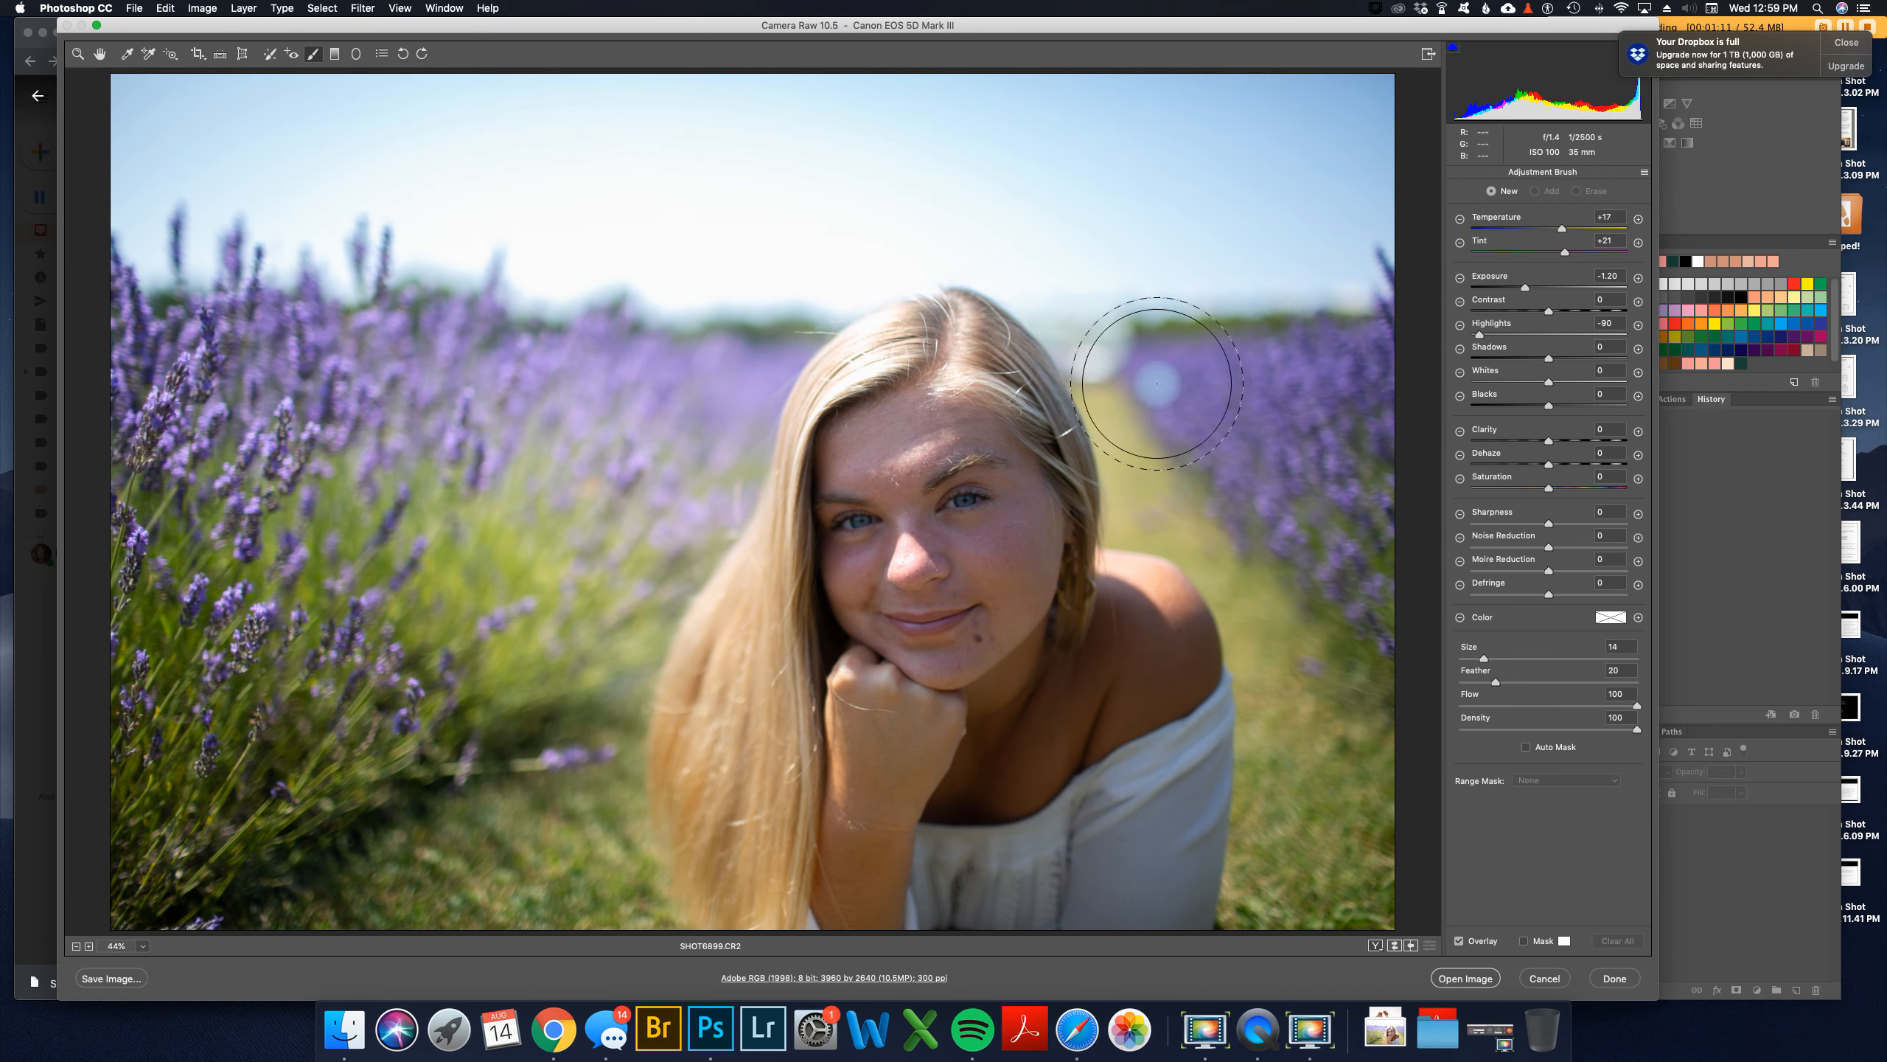
key(bracketleft)
key(bracketleft)
key(bracketleft)
key(bracketleft)
key(bracketleft)
key(bracketleft)
key(bracketleft)
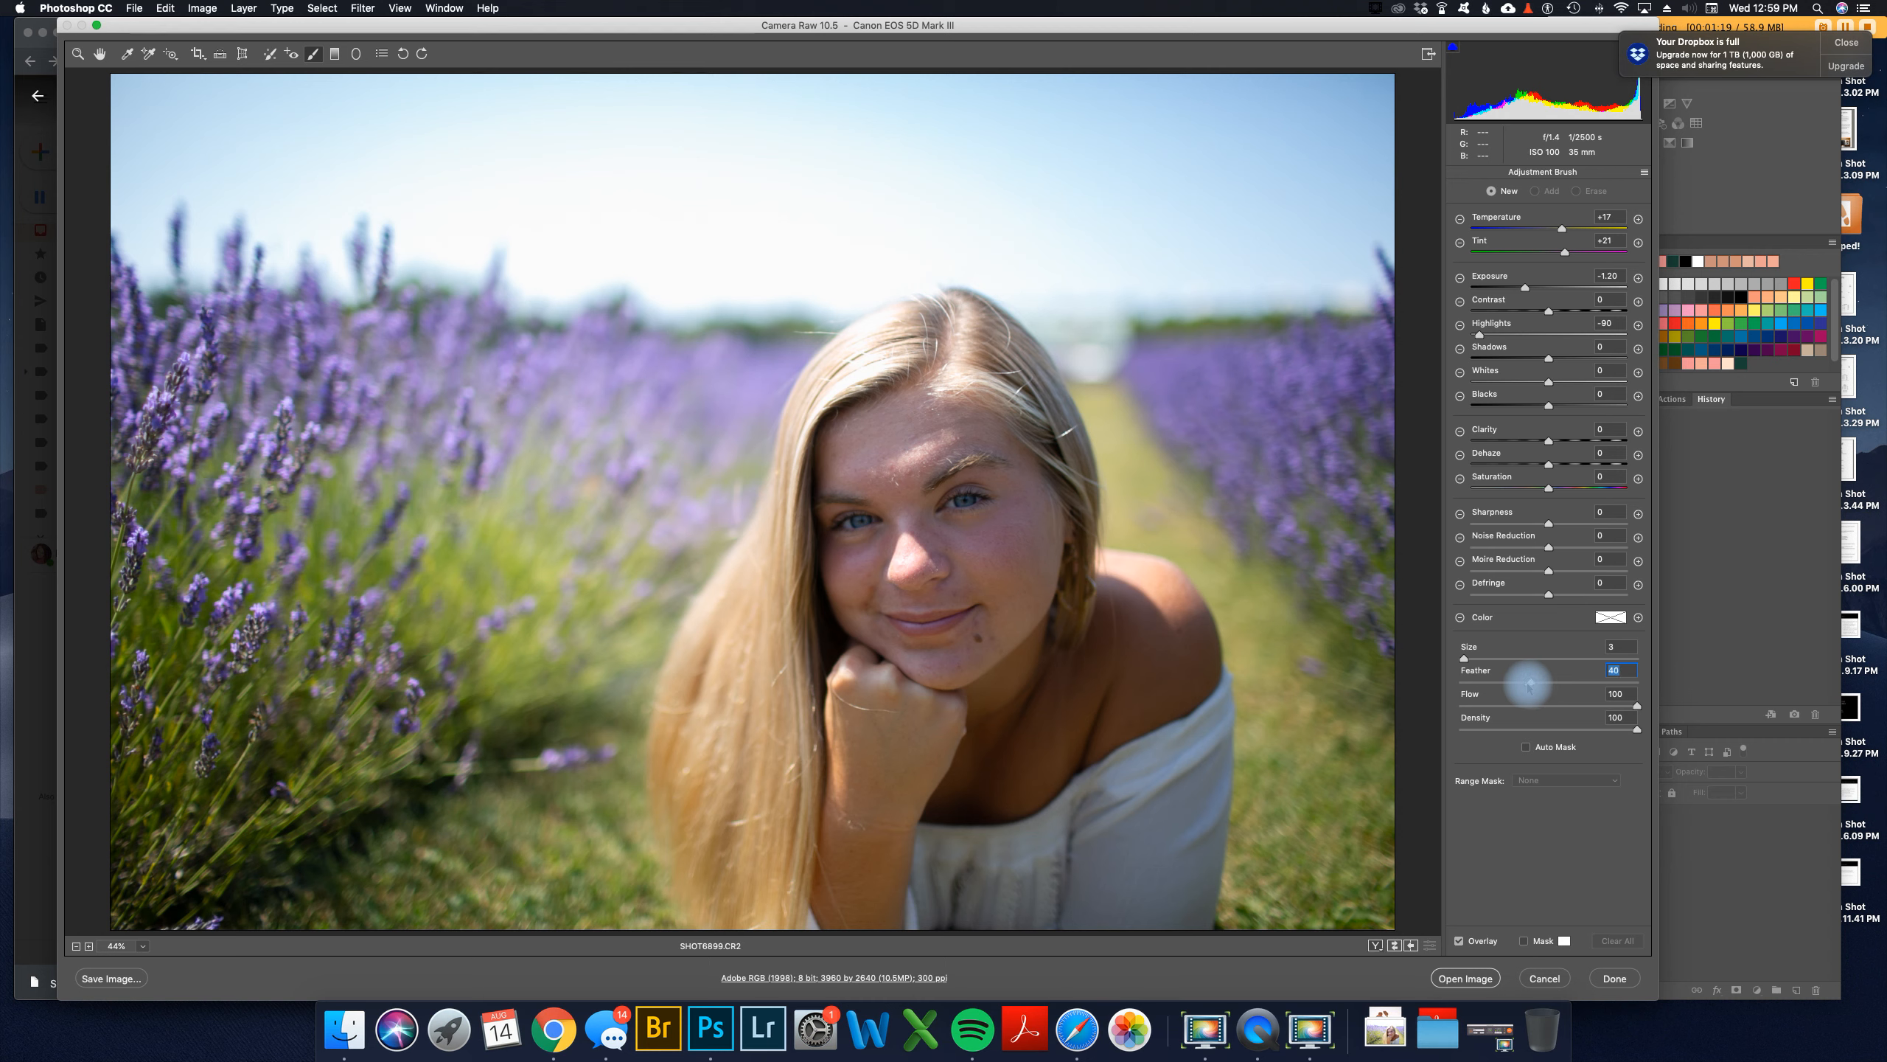
mouse_move(1531, 689)
mouse_down()
mouse_move(1623, 680)
mouse_move(1550, 696)
mouse_move(1568, 682)
mouse_up()
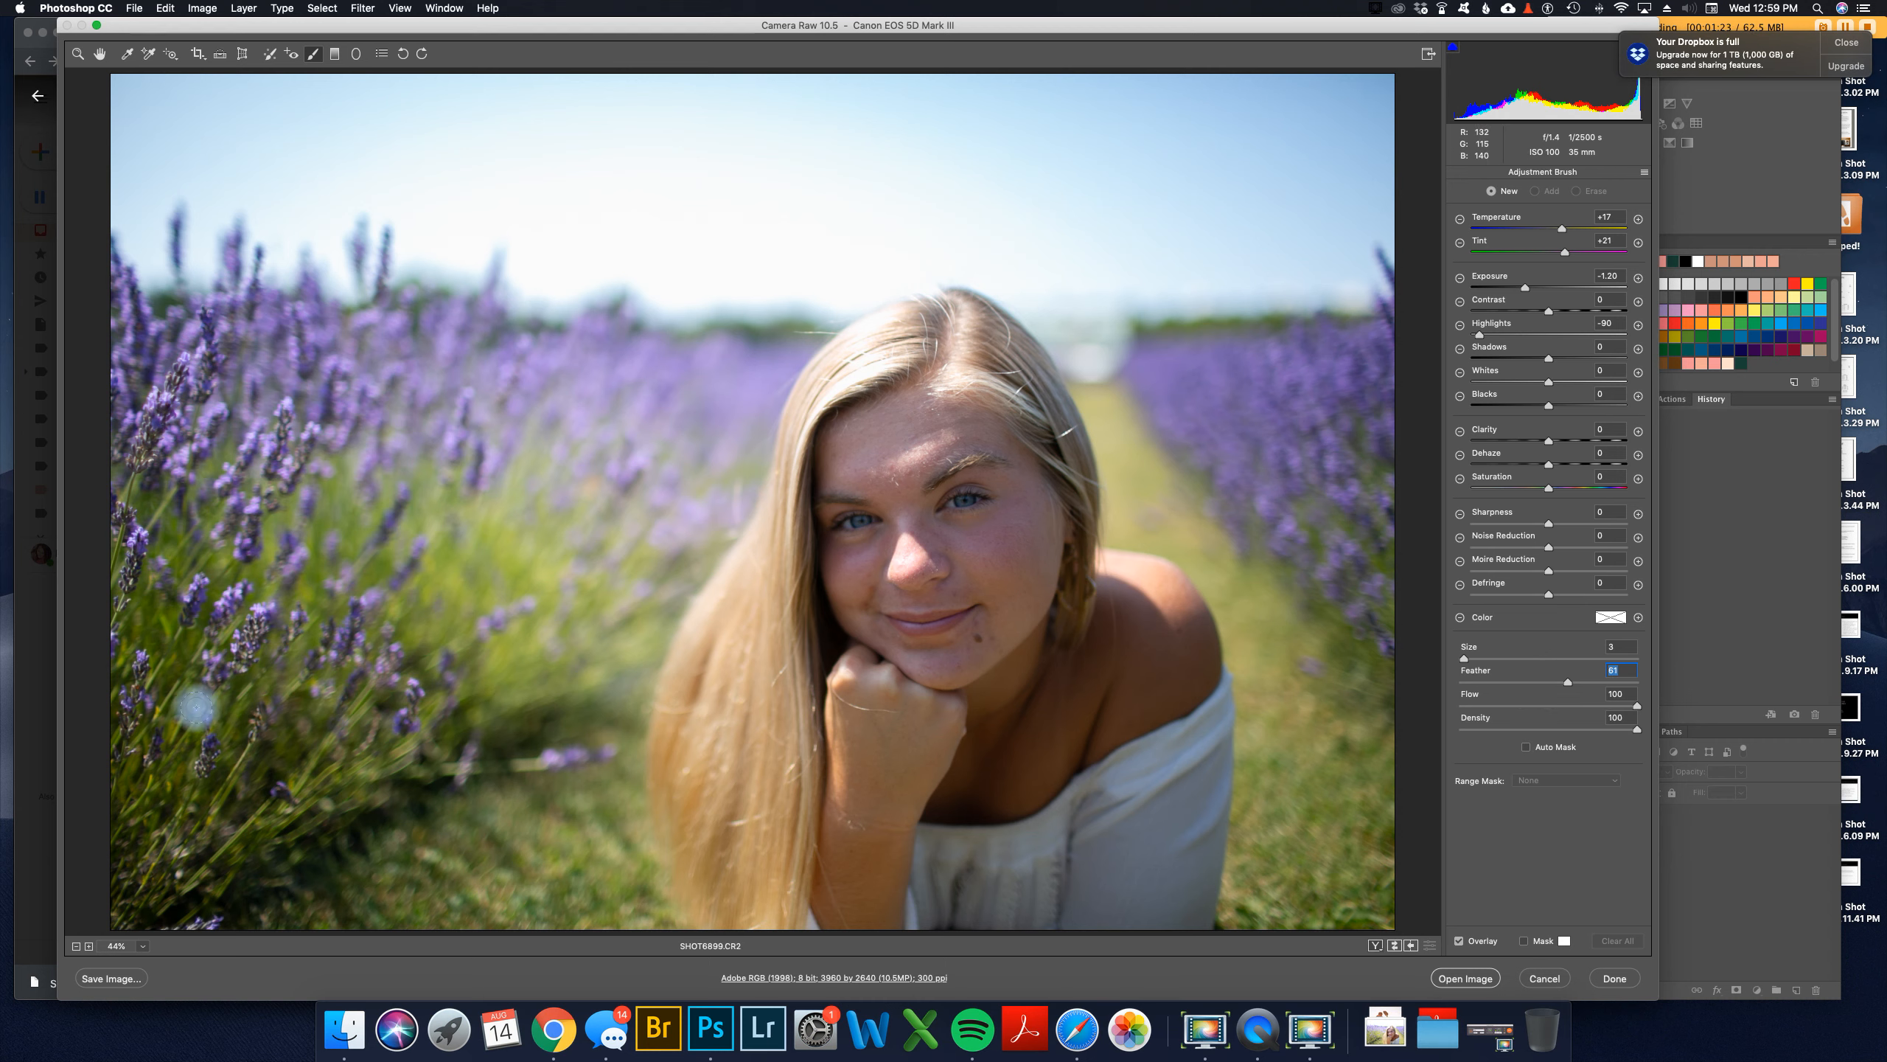
Step: Paint the adjustment over the bright sunlit patch on the nose, using brush size 4 to cover it to its edges
click(88, 946)
click(89, 946)
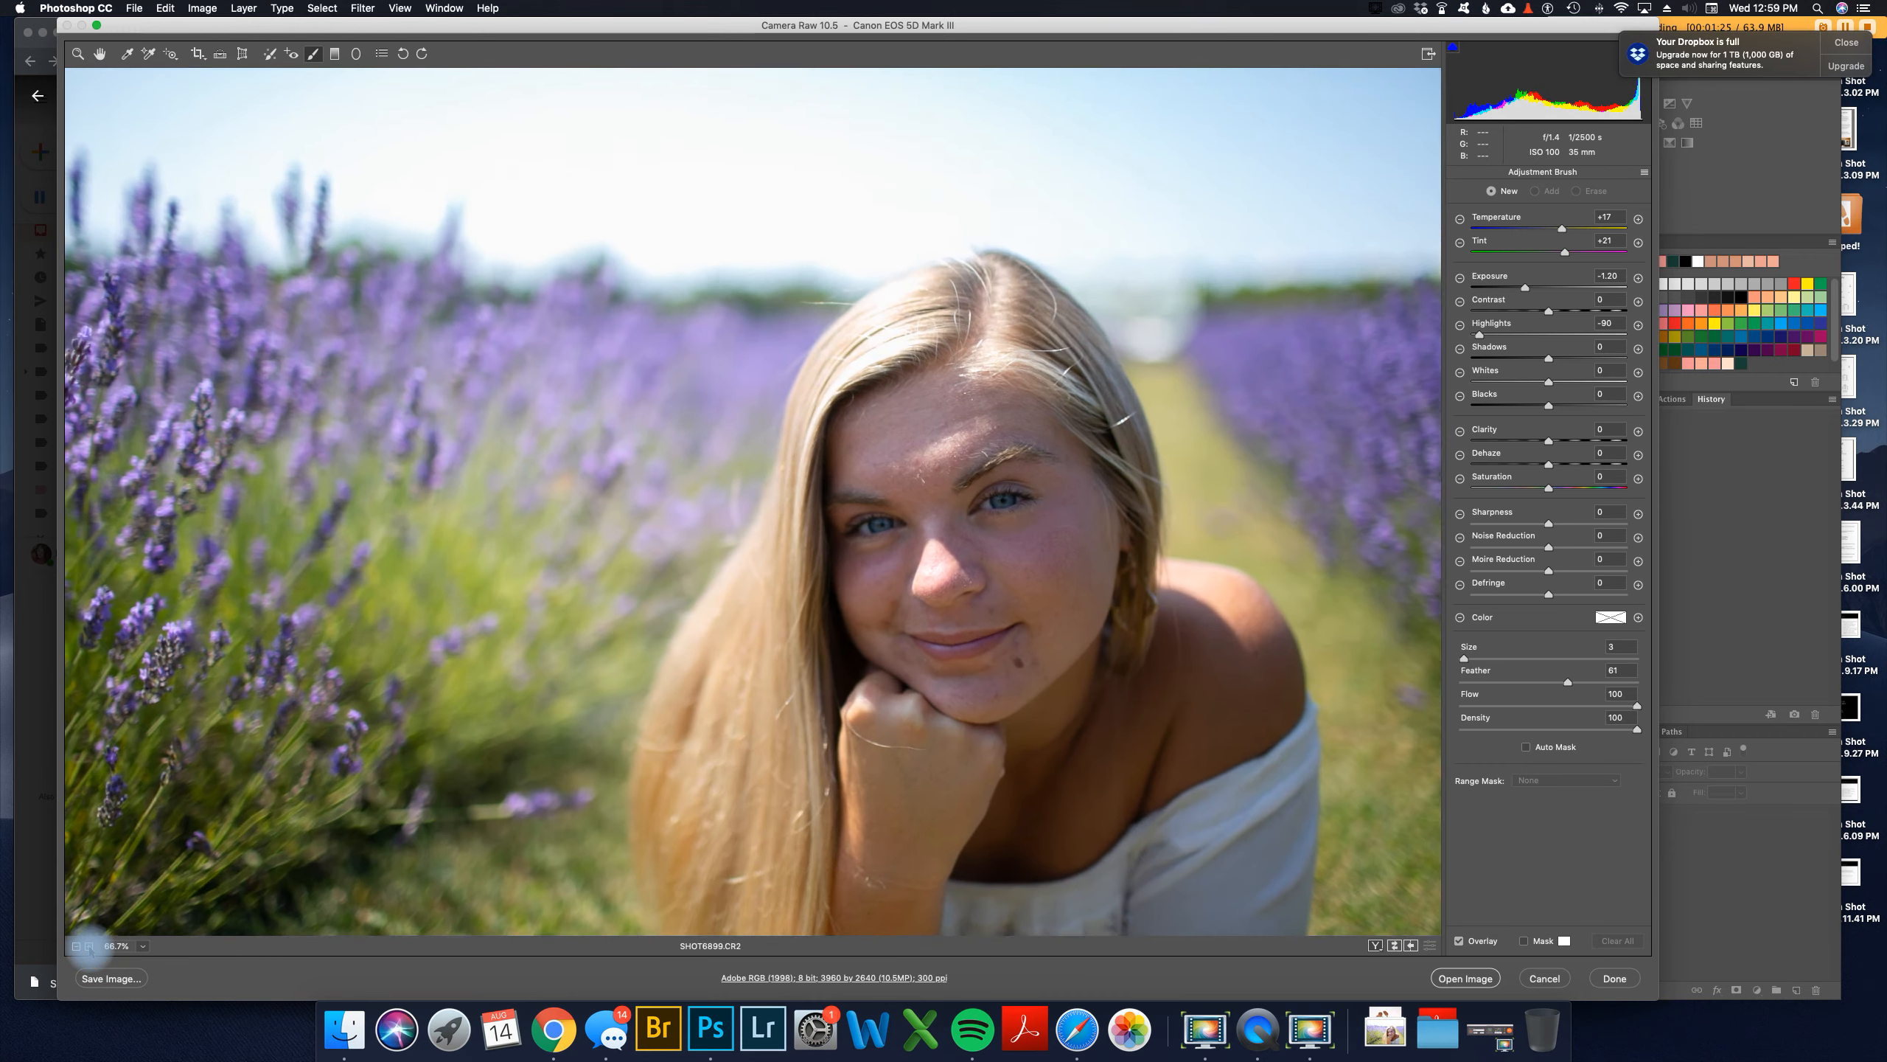
click(88, 946)
click(89, 946)
key(space)
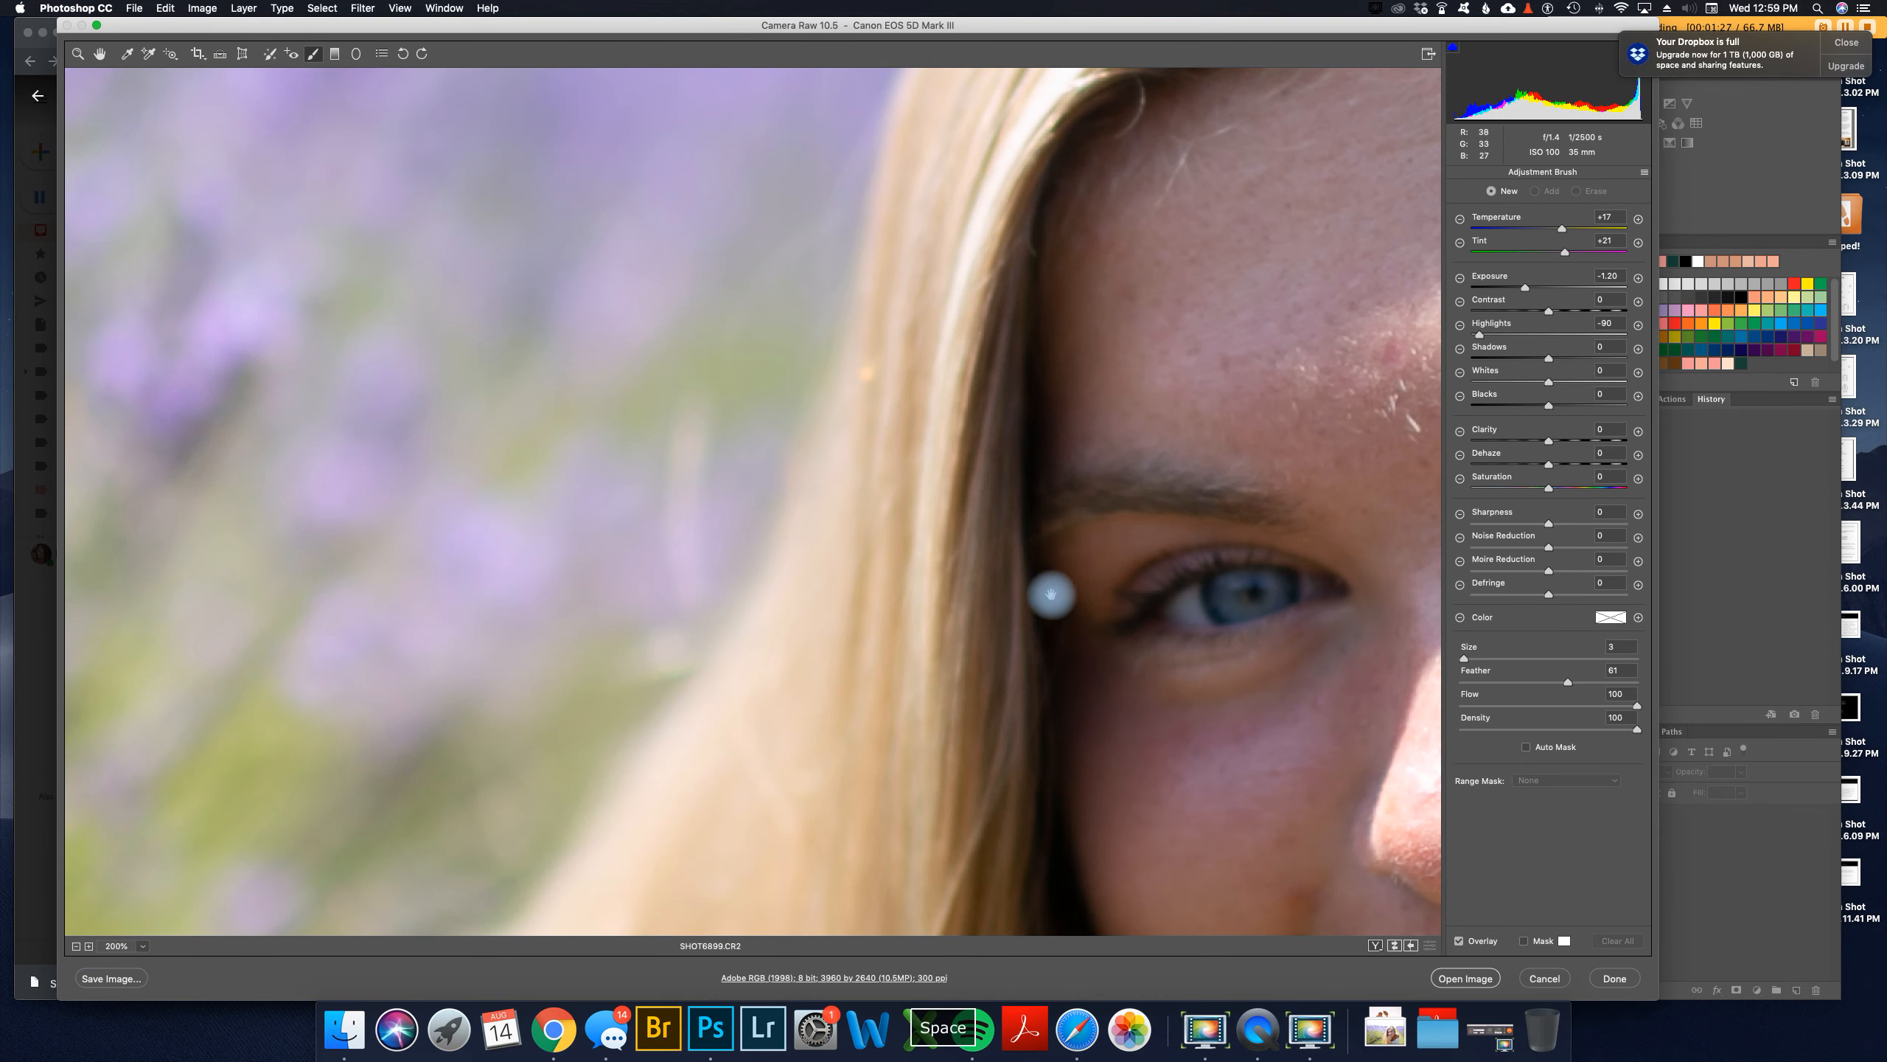
drag(1100, 604, 414, 287)
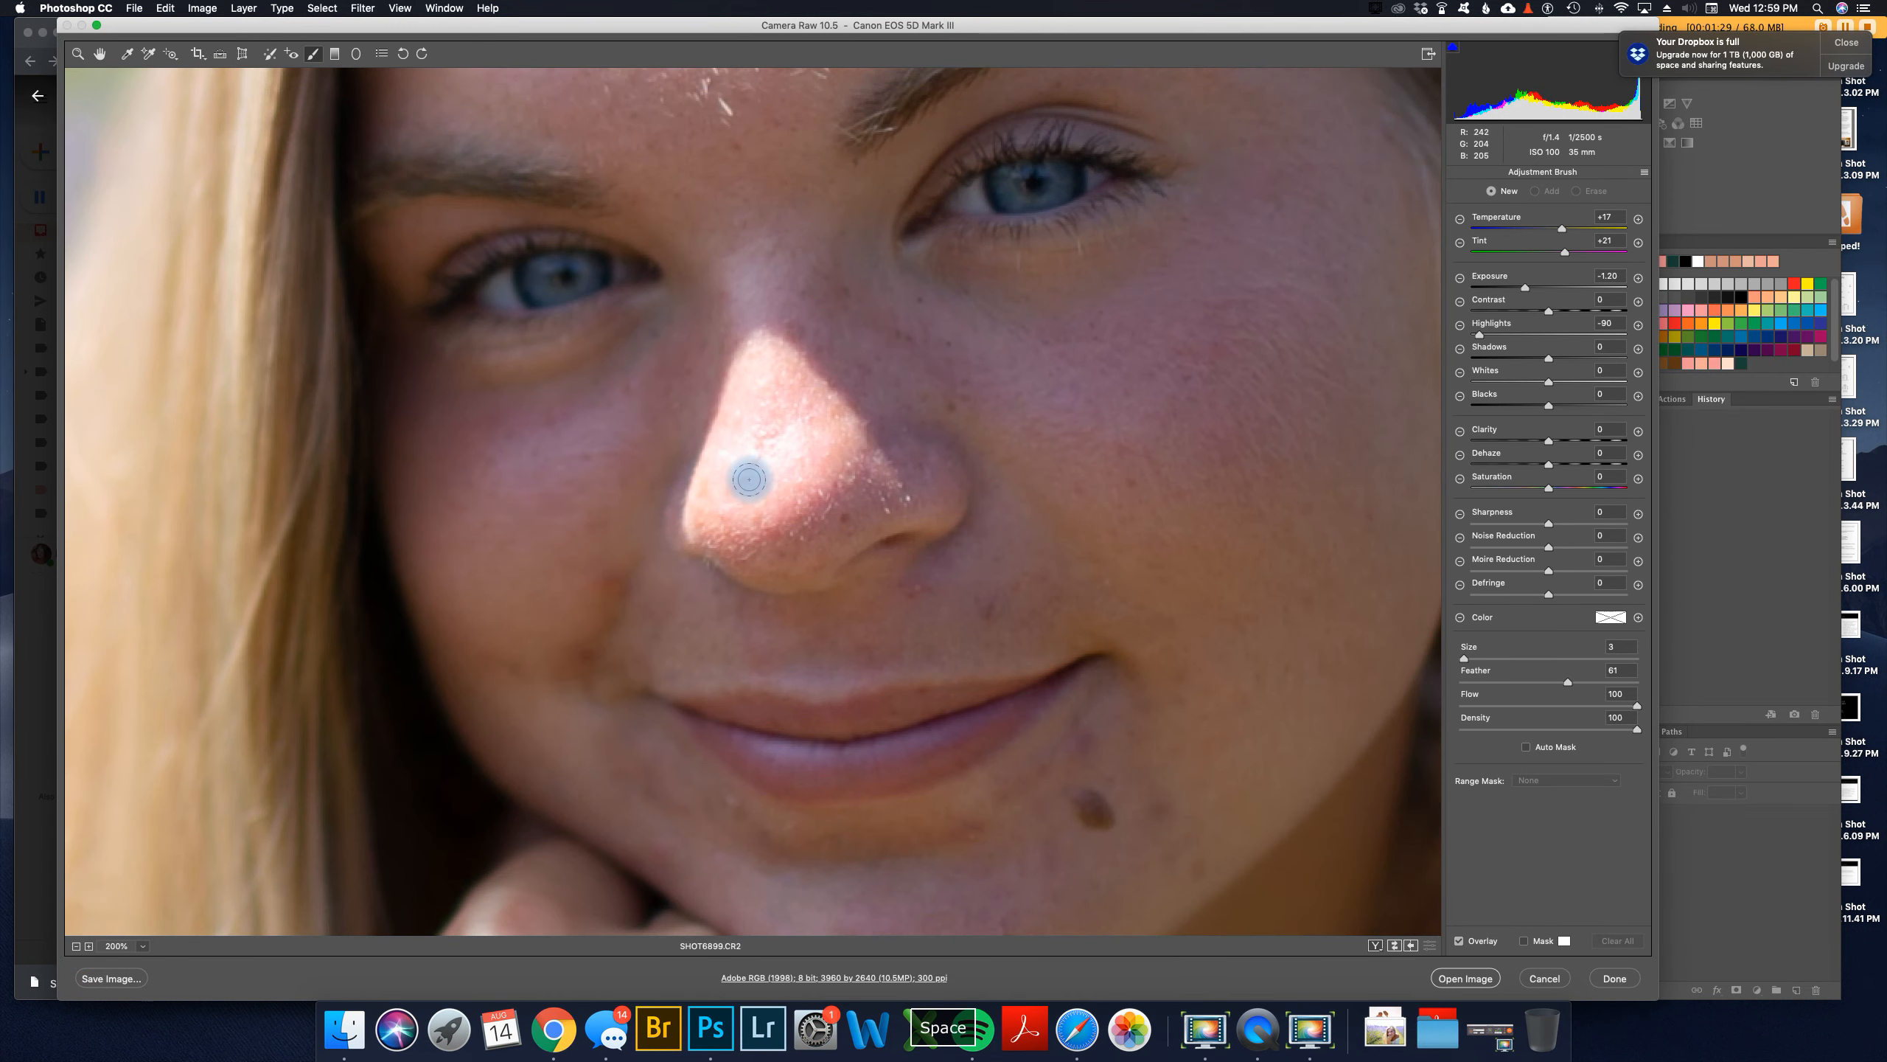
mouse_move(783, 416)
mouse_down()
mouse_move(759, 462)
mouse_move(771, 435)
mouse_move(768, 505)
mouse_move(821, 442)
mouse_move(787, 468)
mouse_up()
key(bracketleft)
key(bracketleft)
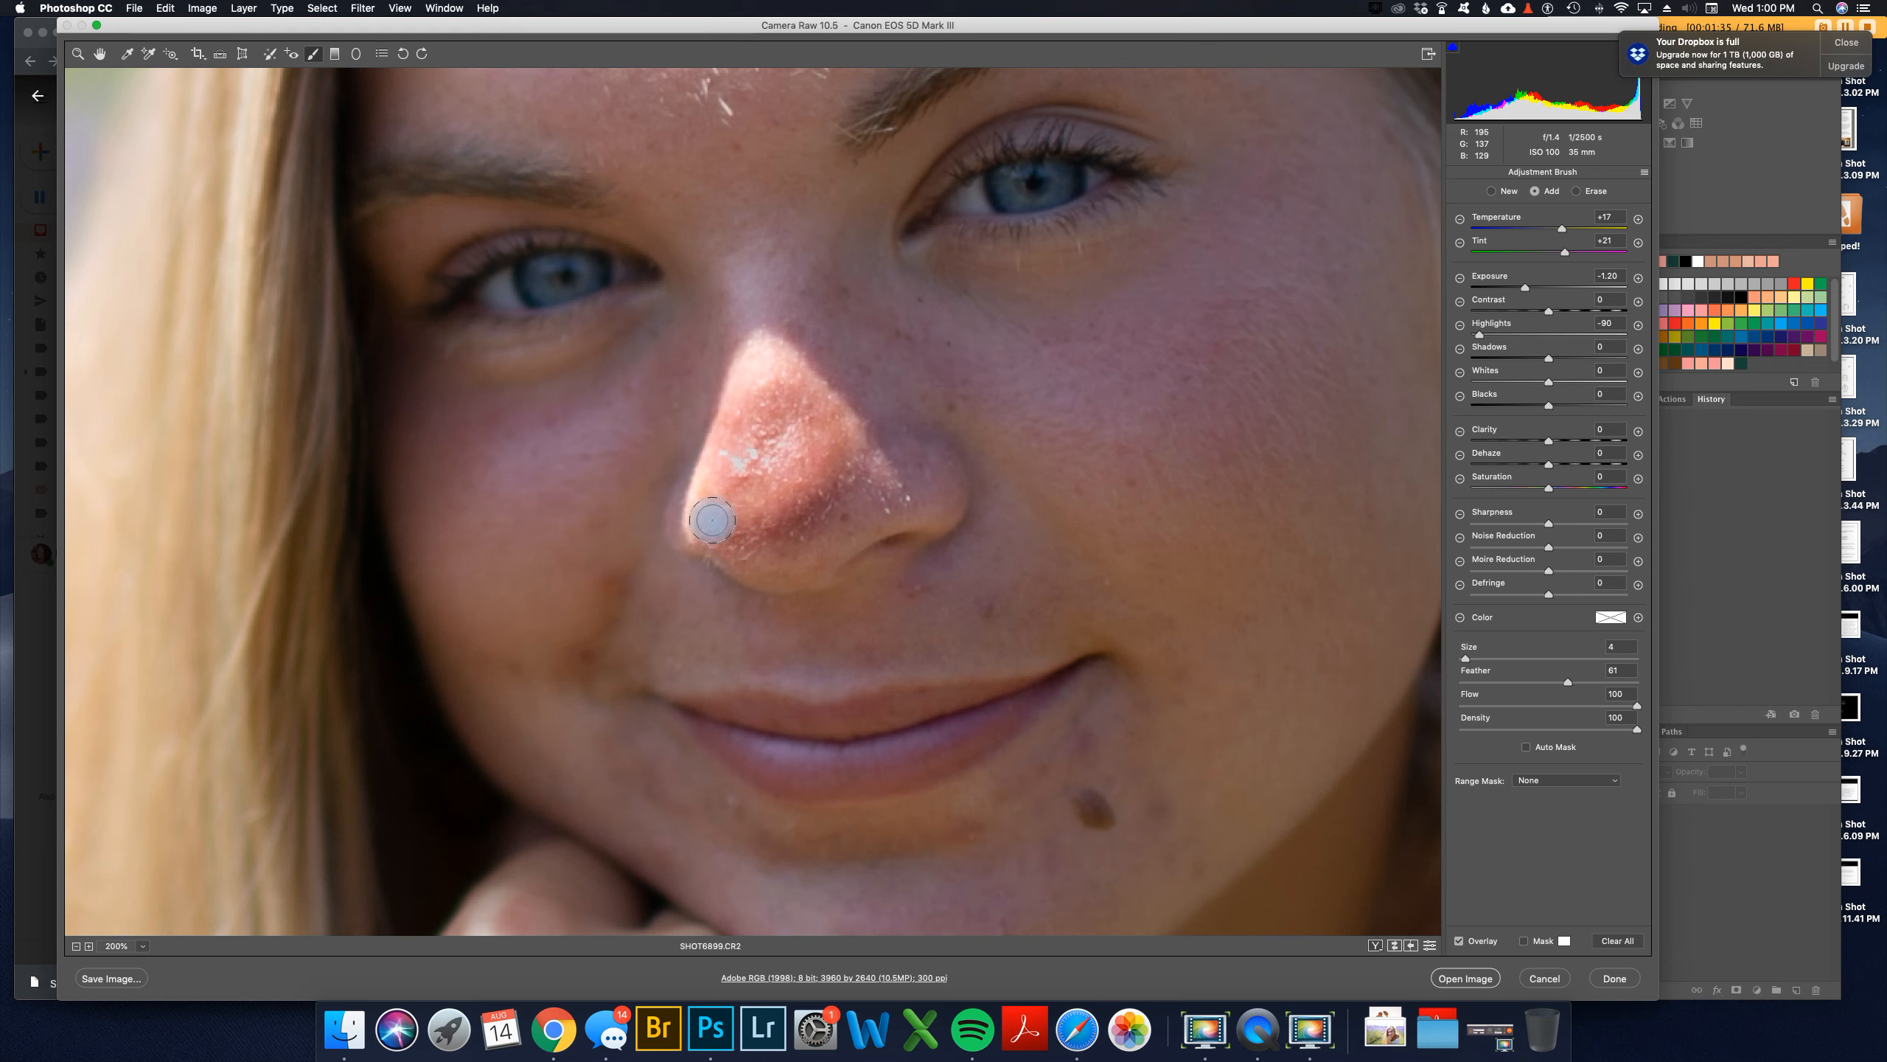
drag(705, 528, 715, 503)
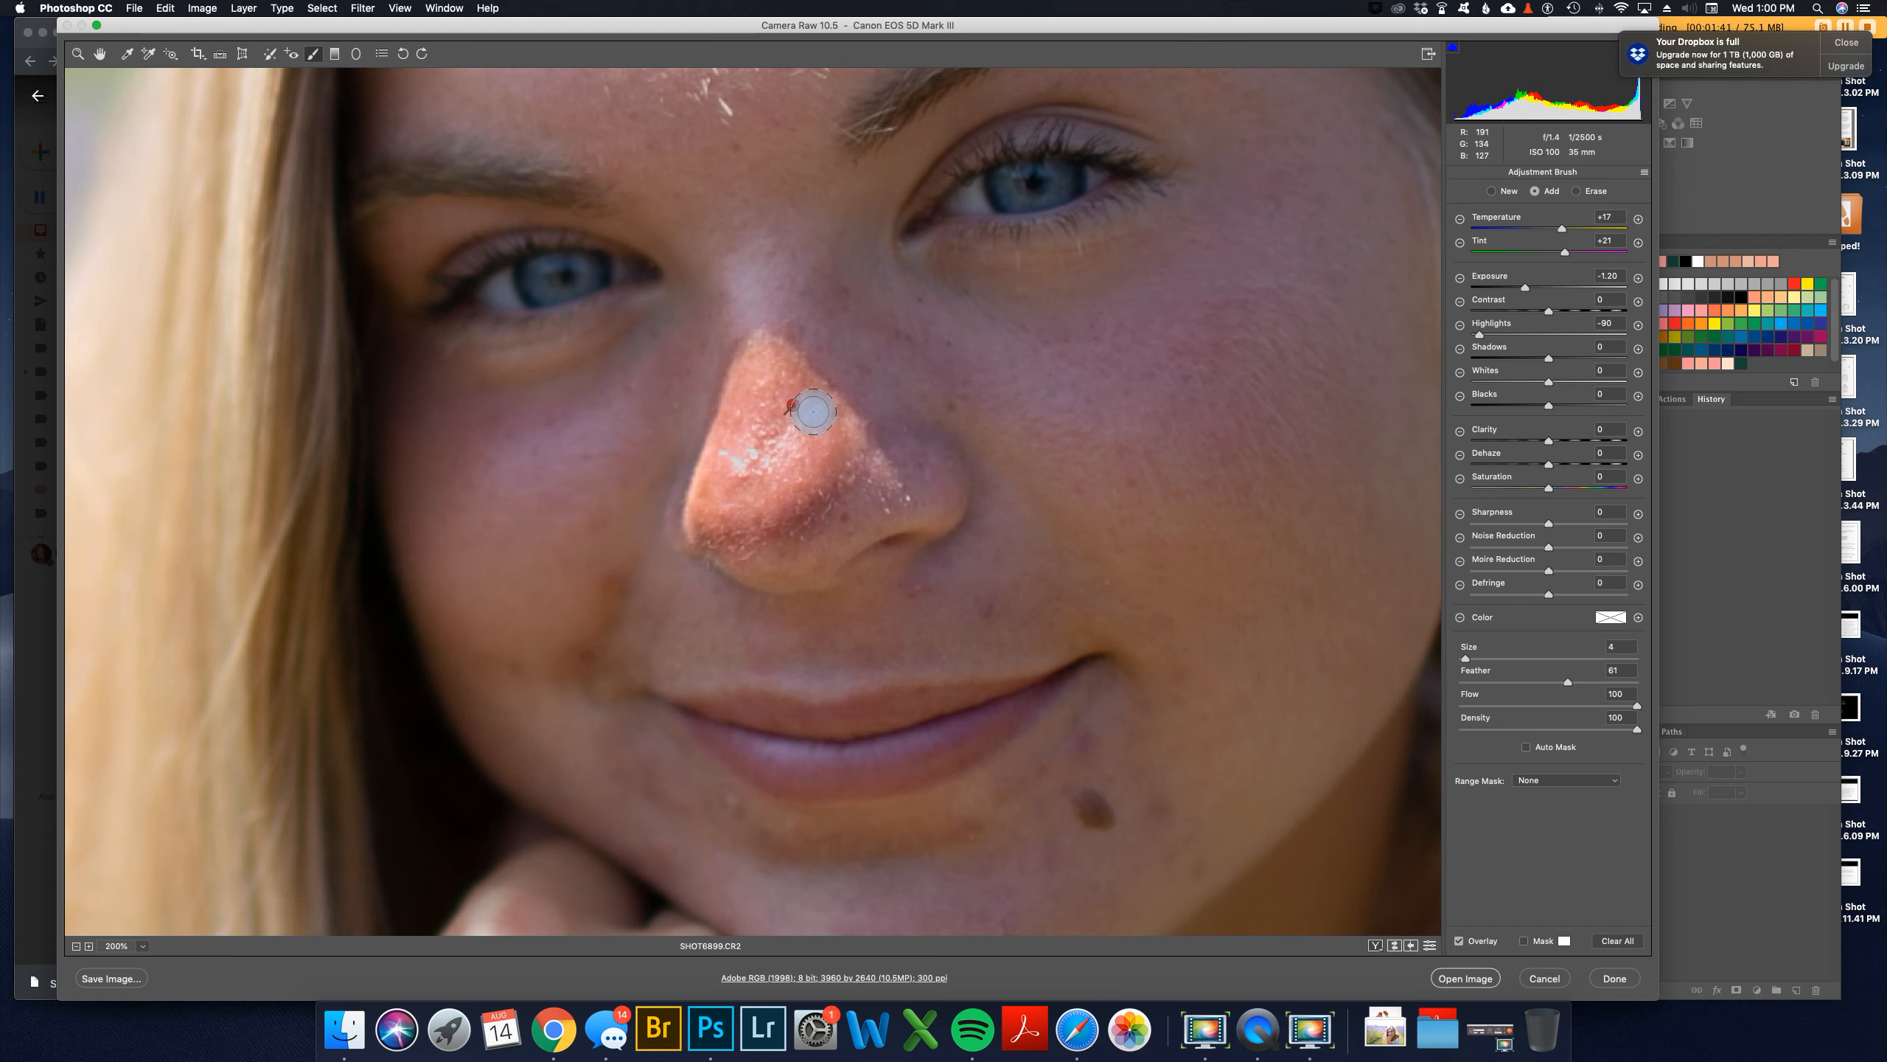
mouse_move(813, 411)
mouse_down()
mouse_move(855, 461)
mouse_move(750, 508)
mouse_up()
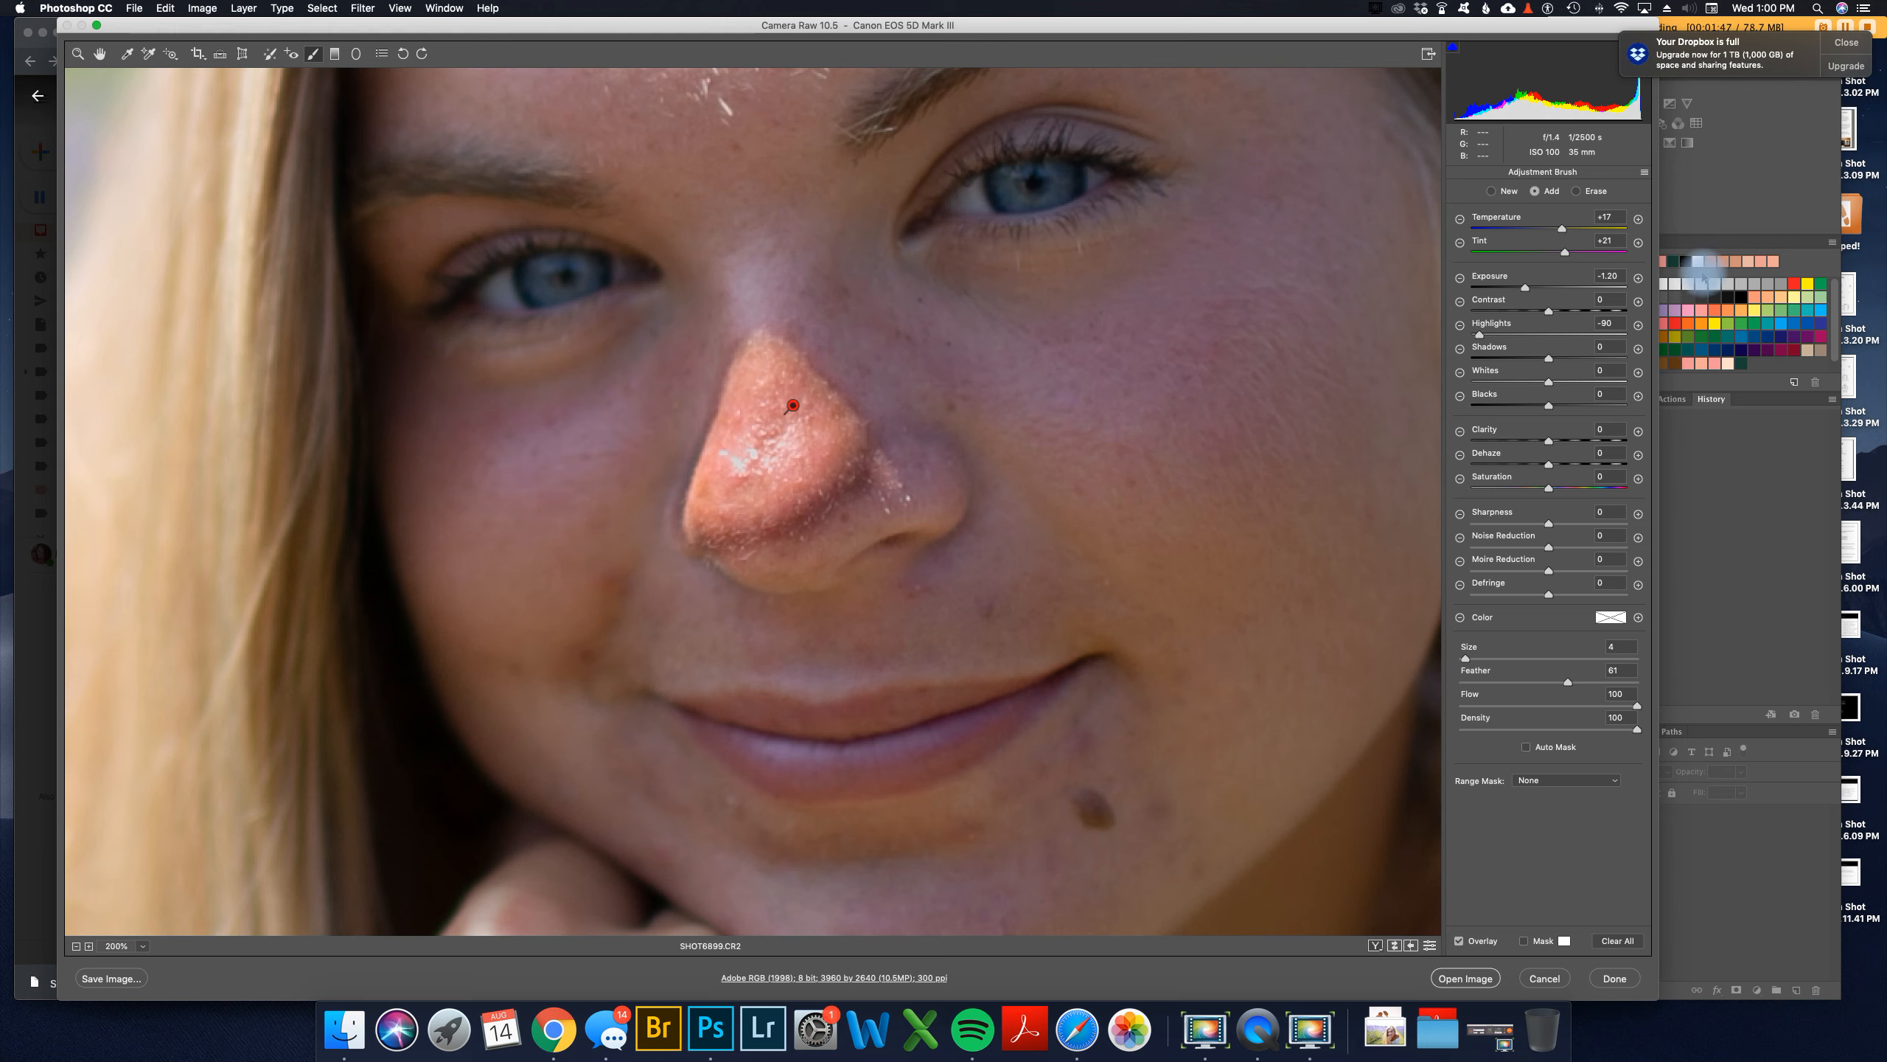
Step: Set the nose adjustment's temperature to -26 and its exposure to -1.65
click(1521, 286)
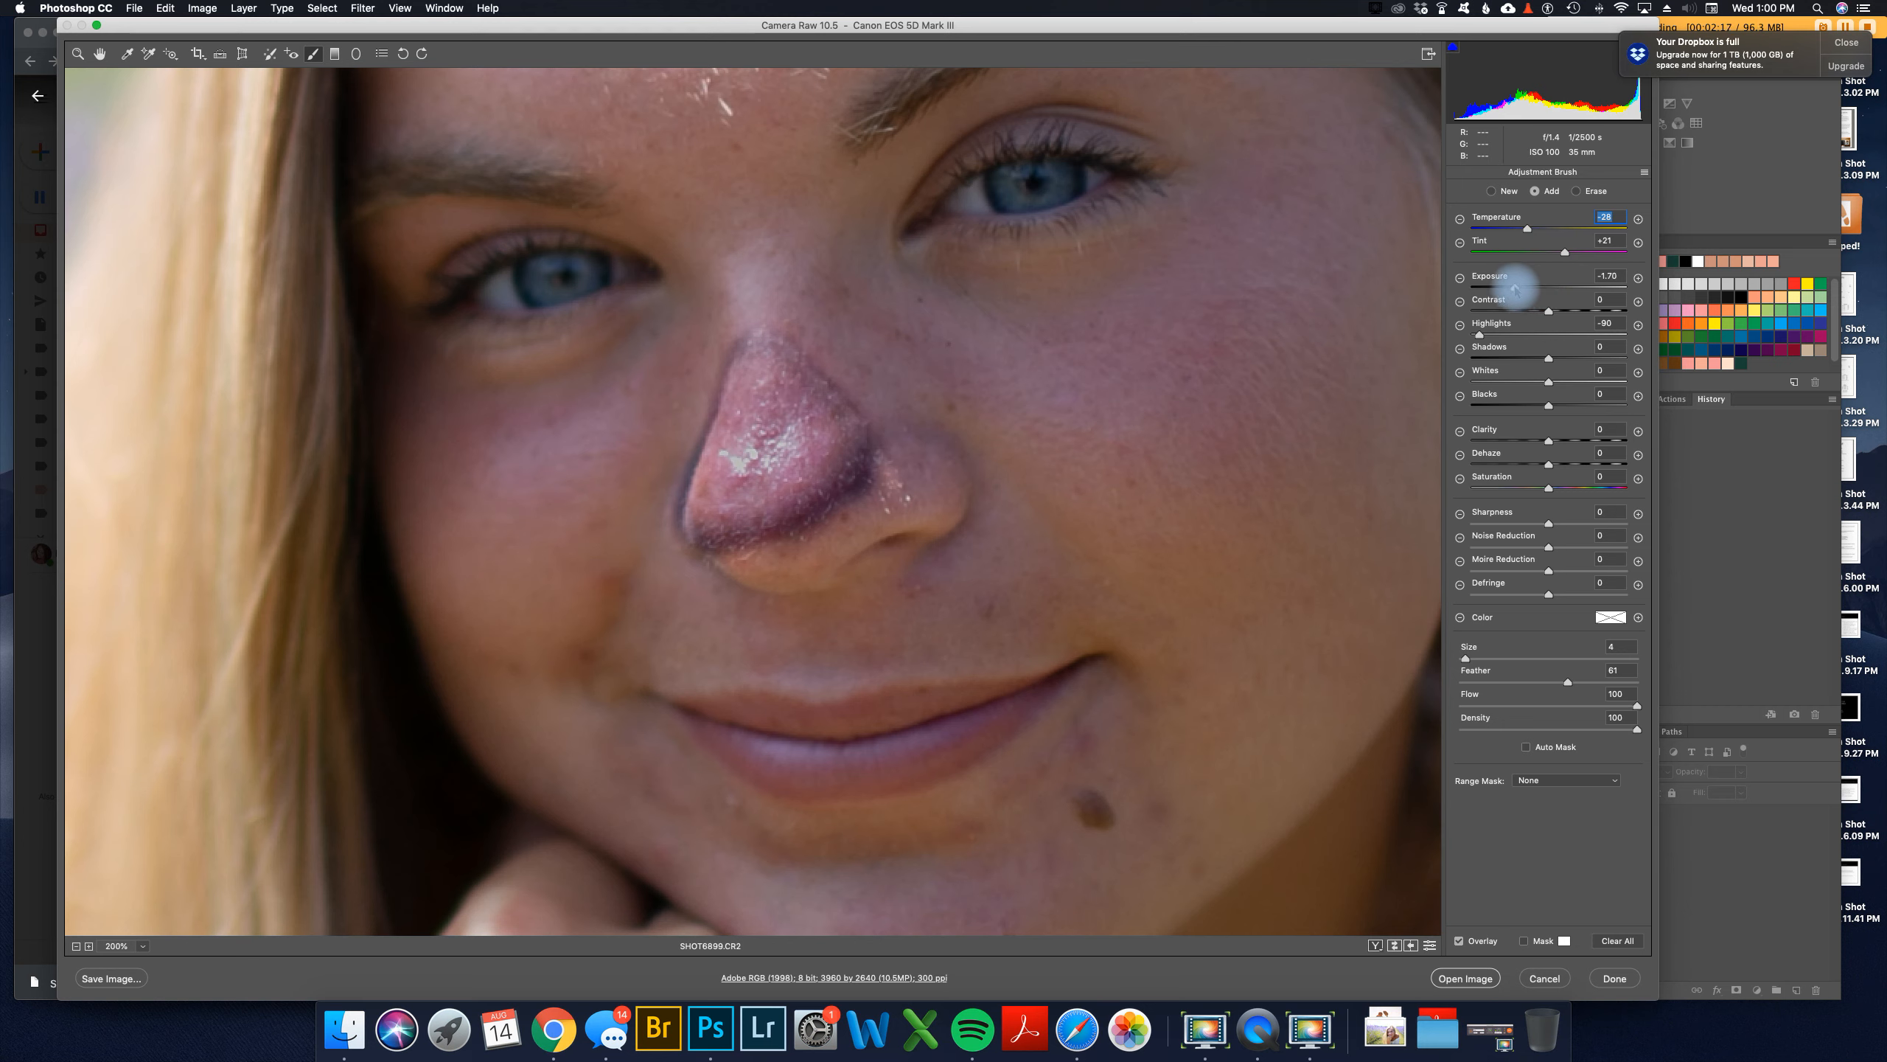
click(1517, 288)
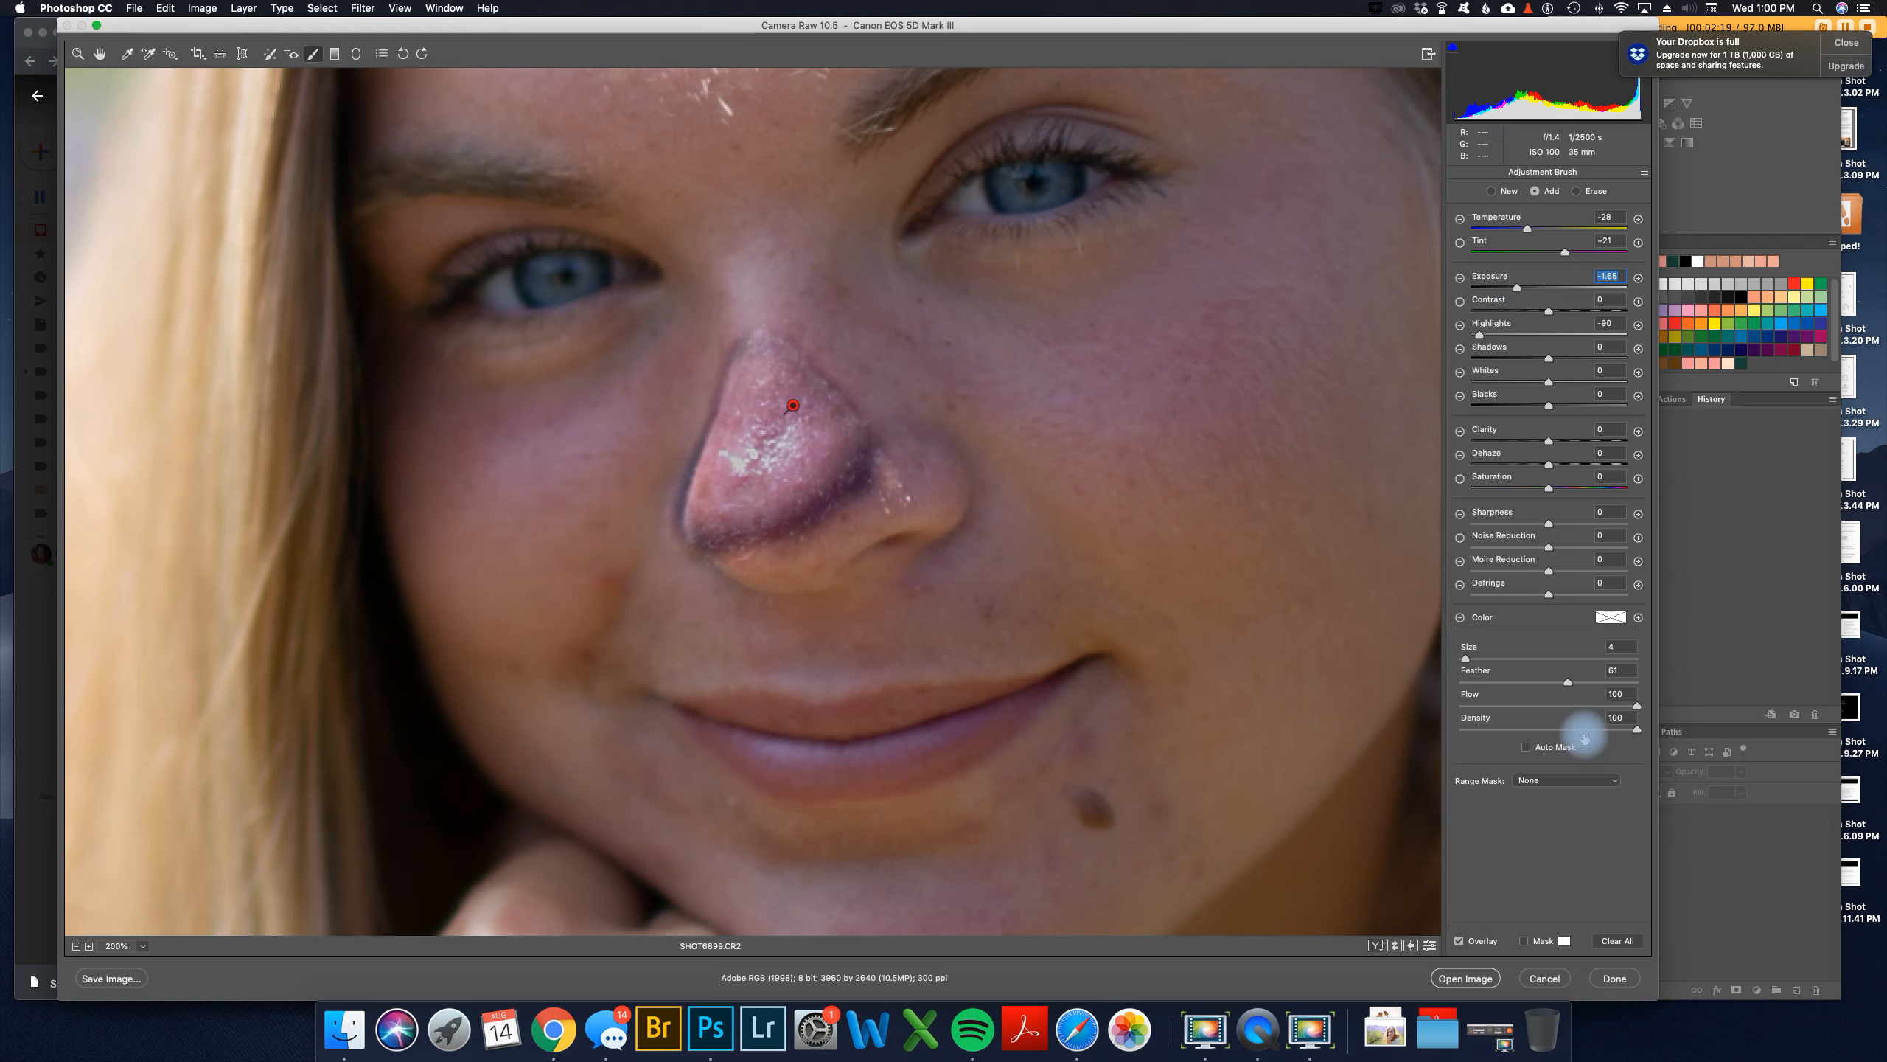
Step: Erase the dark overspill around the nose edges with a size 14 eraser, reducing its feather to 8 and flow to 9
click(1576, 191)
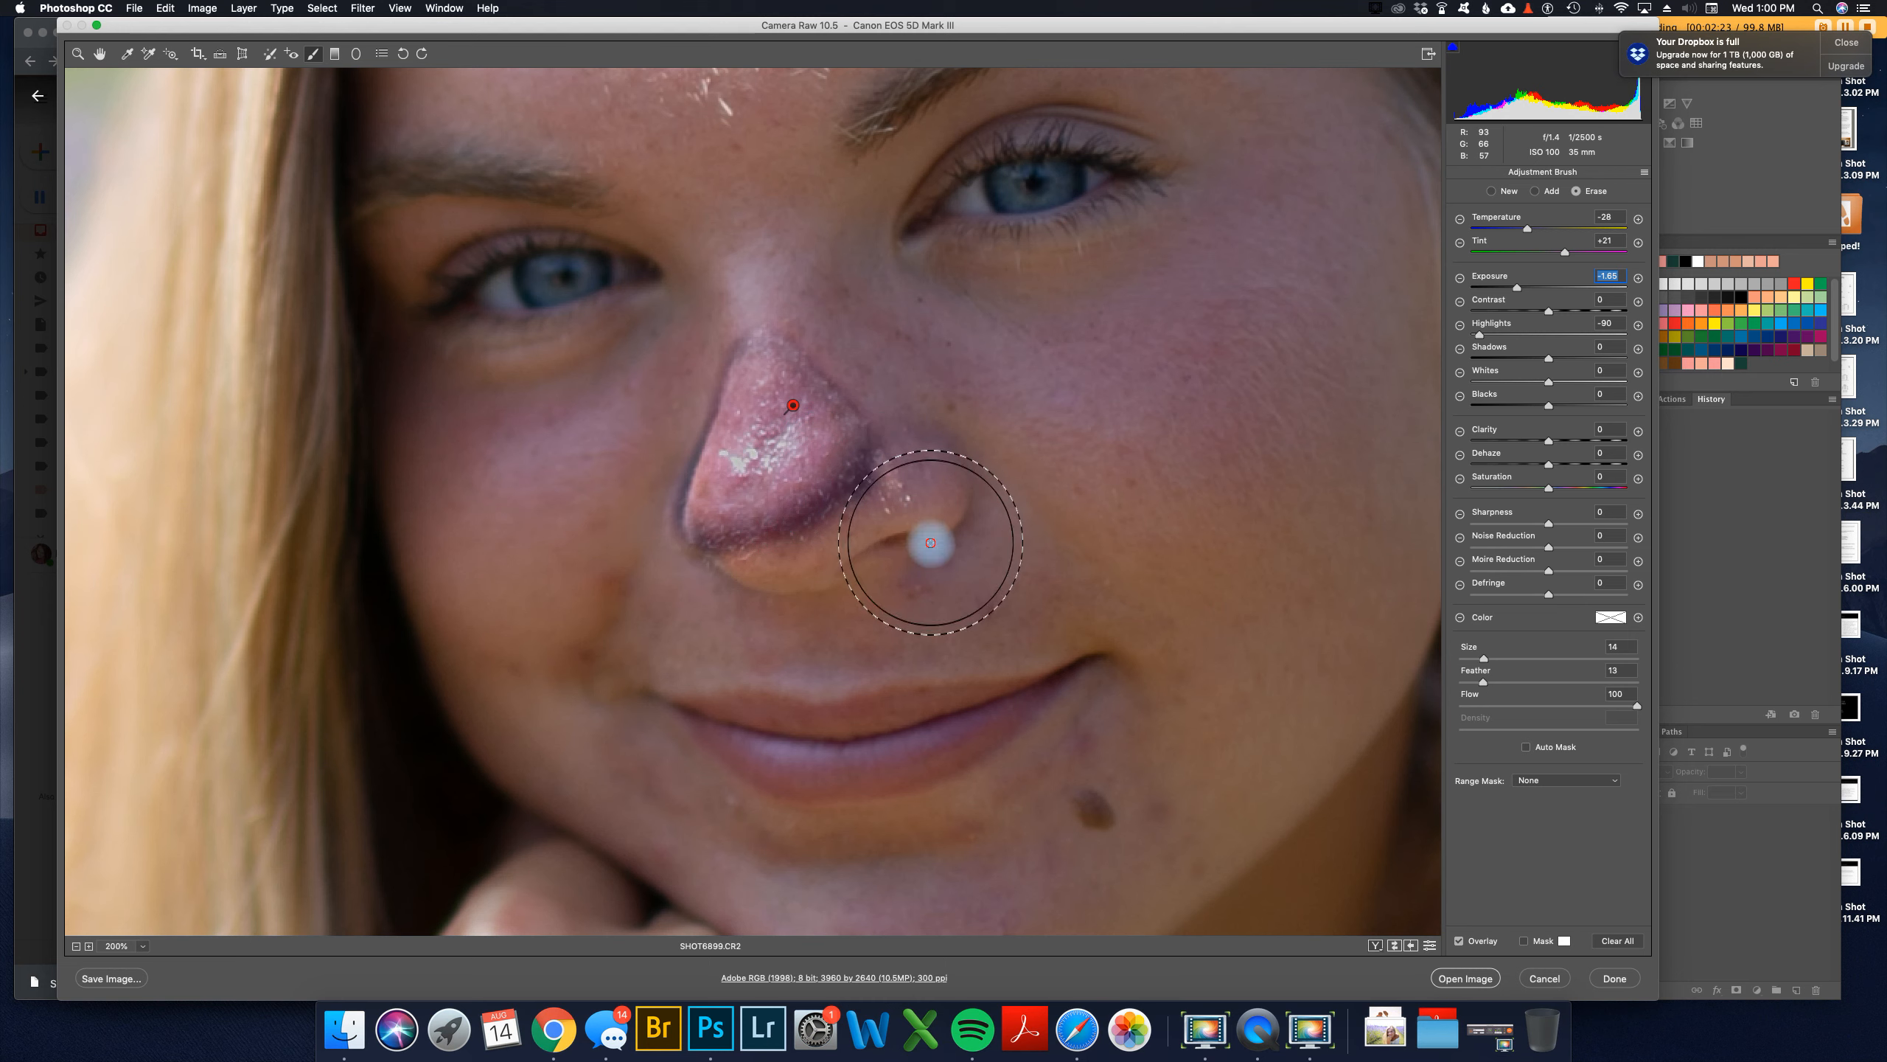
drag(1484, 682, 1516, 682)
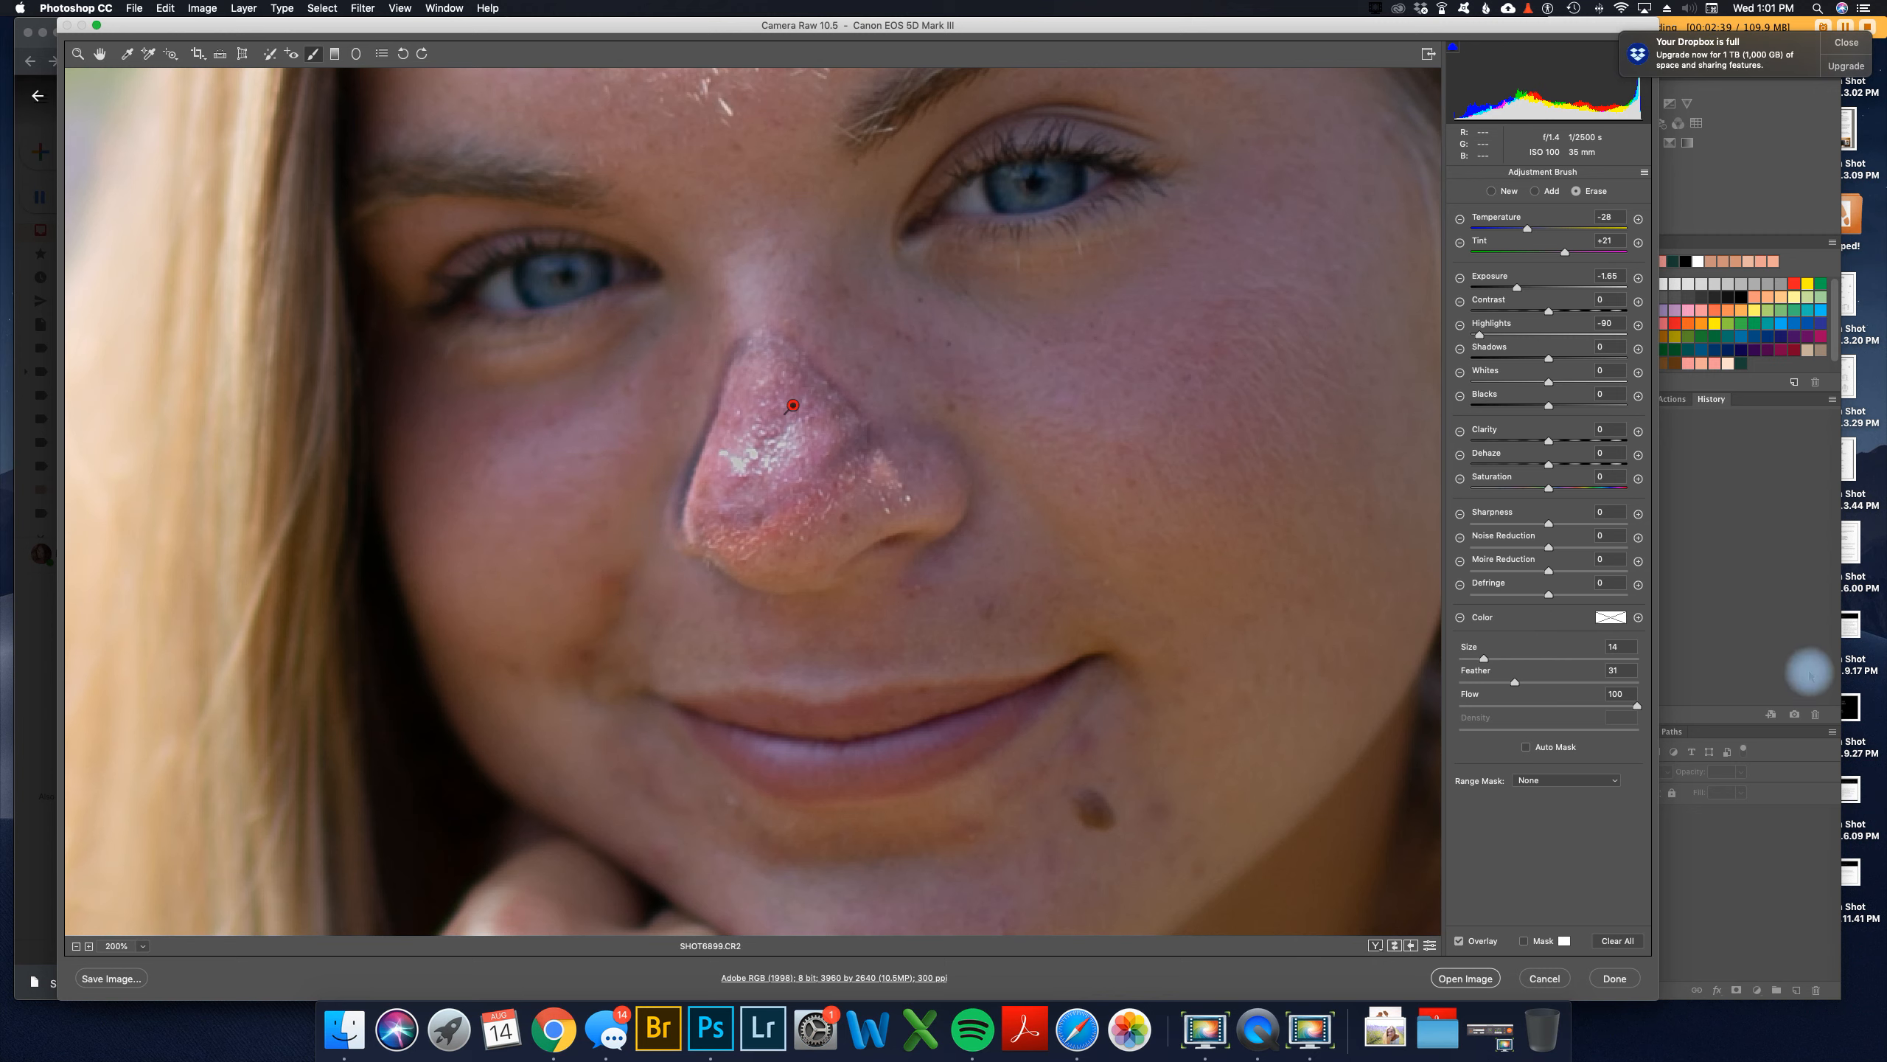
mouse_move(1504, 687)
mouse_down()
mouse_move(1518, 678)
mouse_move(1486, 677)
mouse_up()
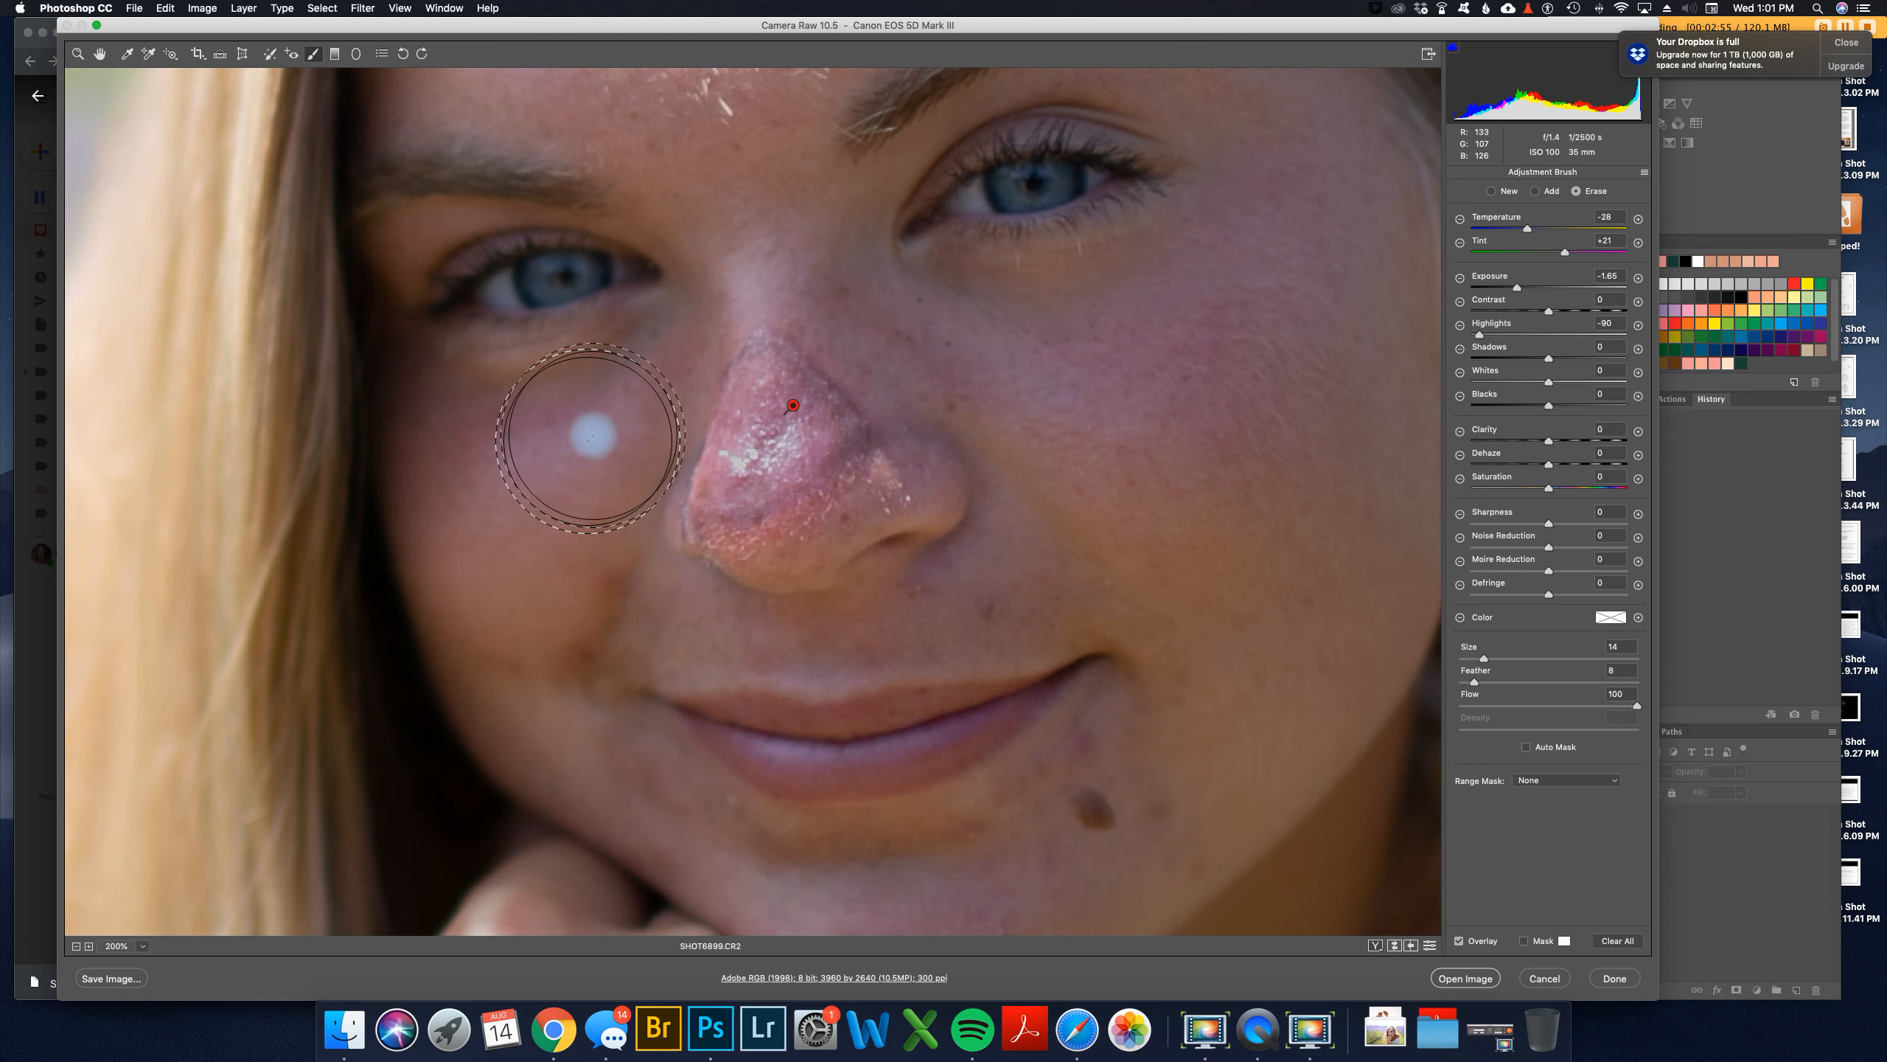
click(589, 523)
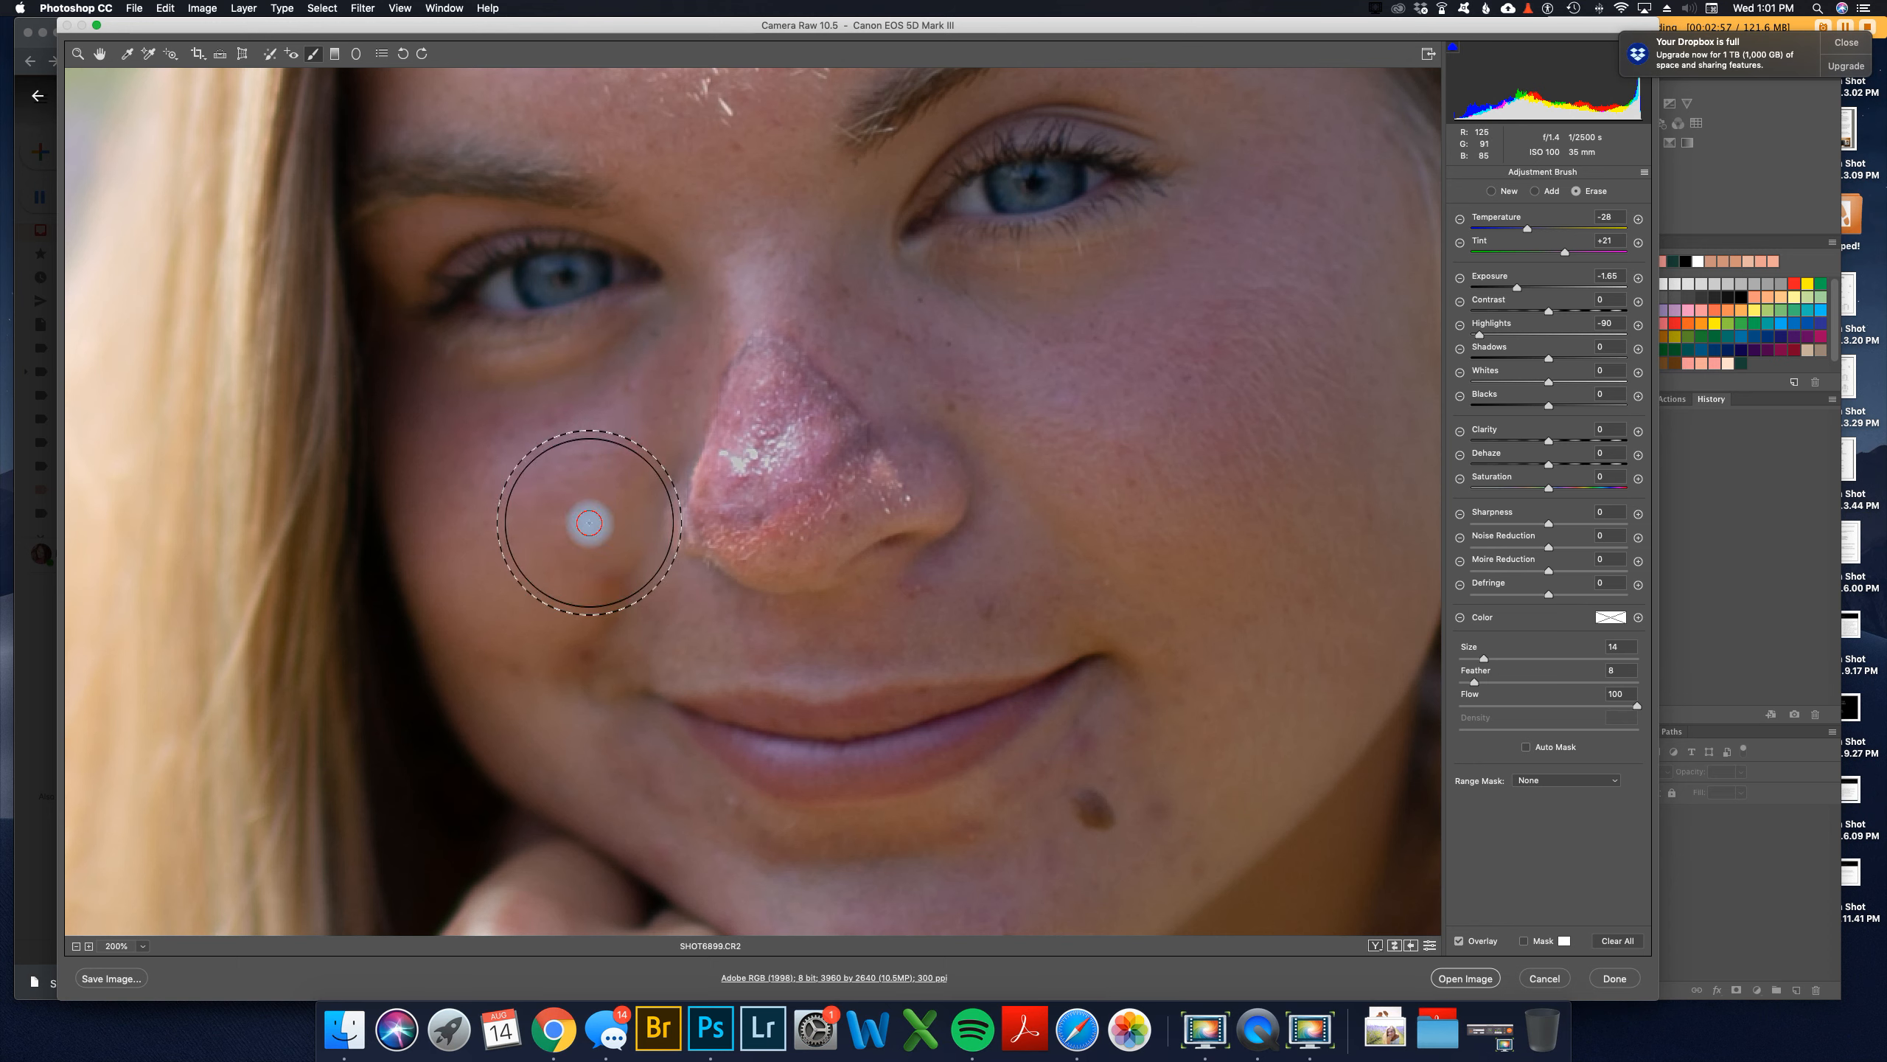
drag(589, 523, 584, 612)
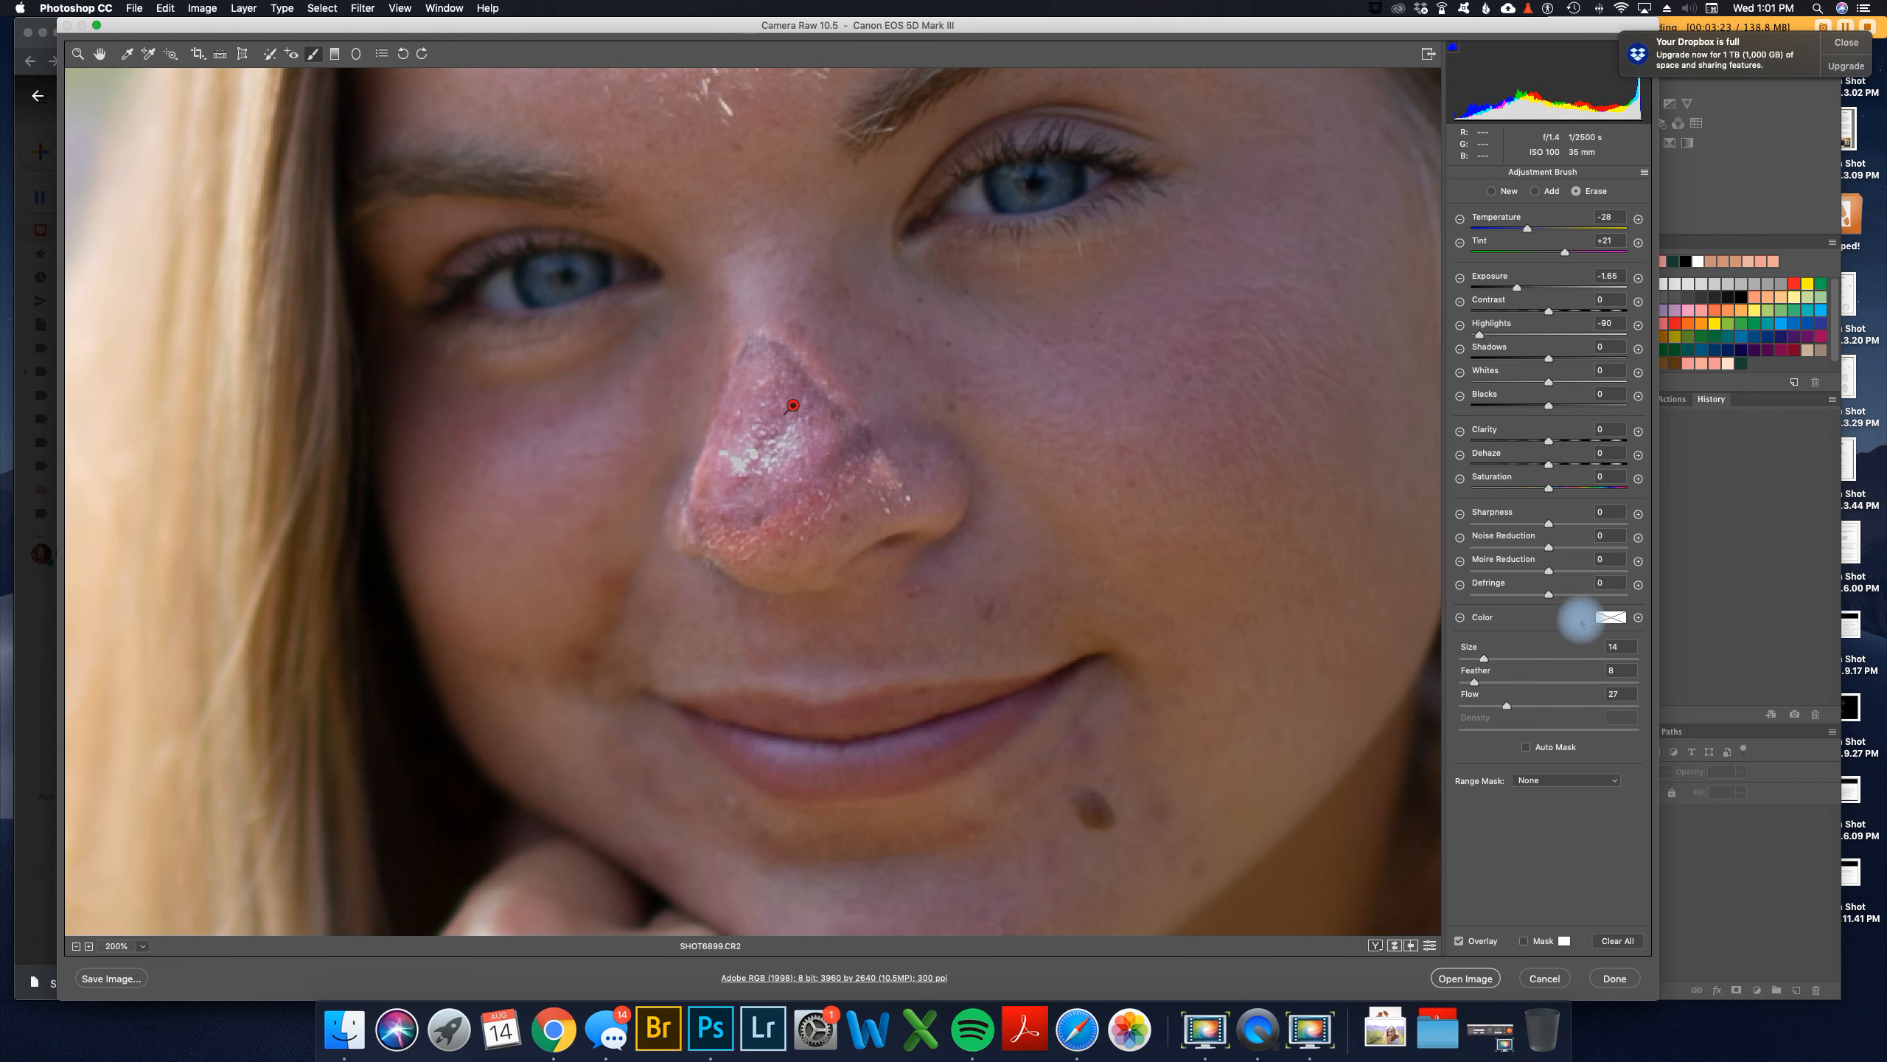
key(super+z)
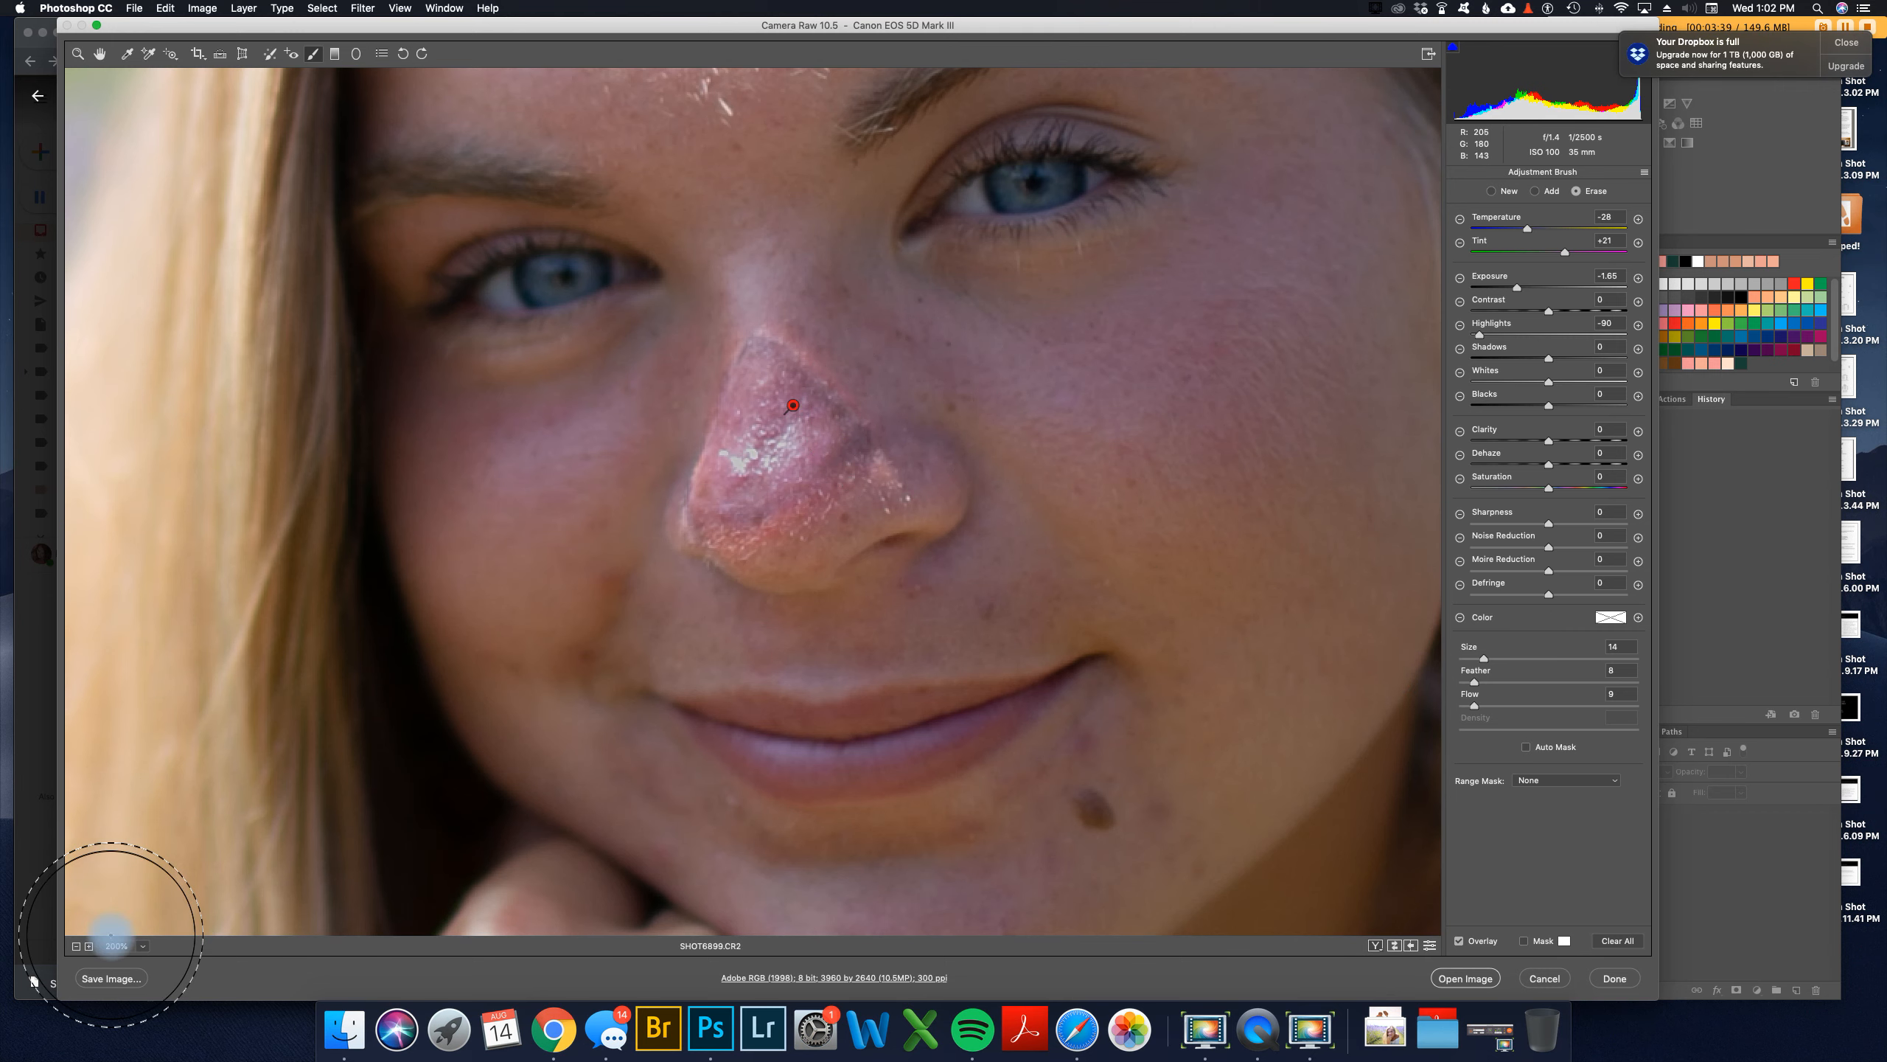
Step: Set the nose adjustment's exposure to -1.30, judging it against the whole portrait
click(76, 948)
click(77, 948)
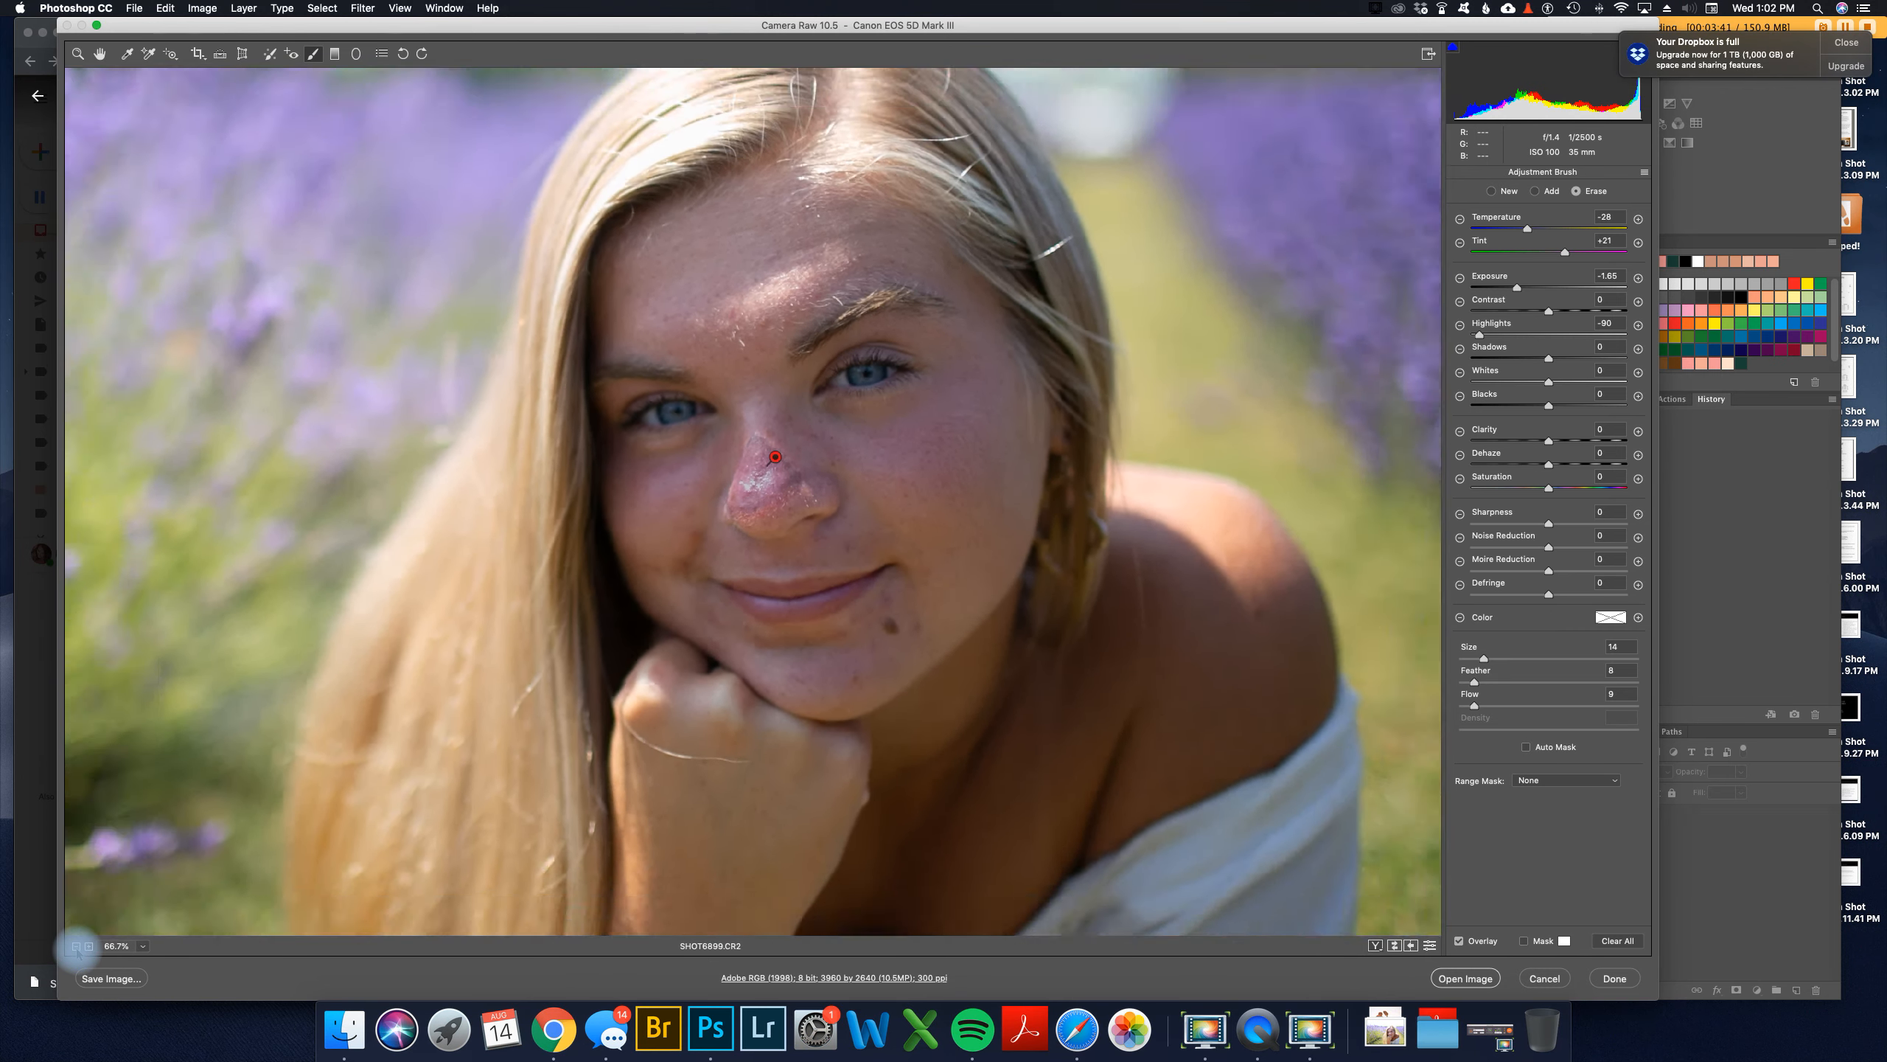
click(77, 948)
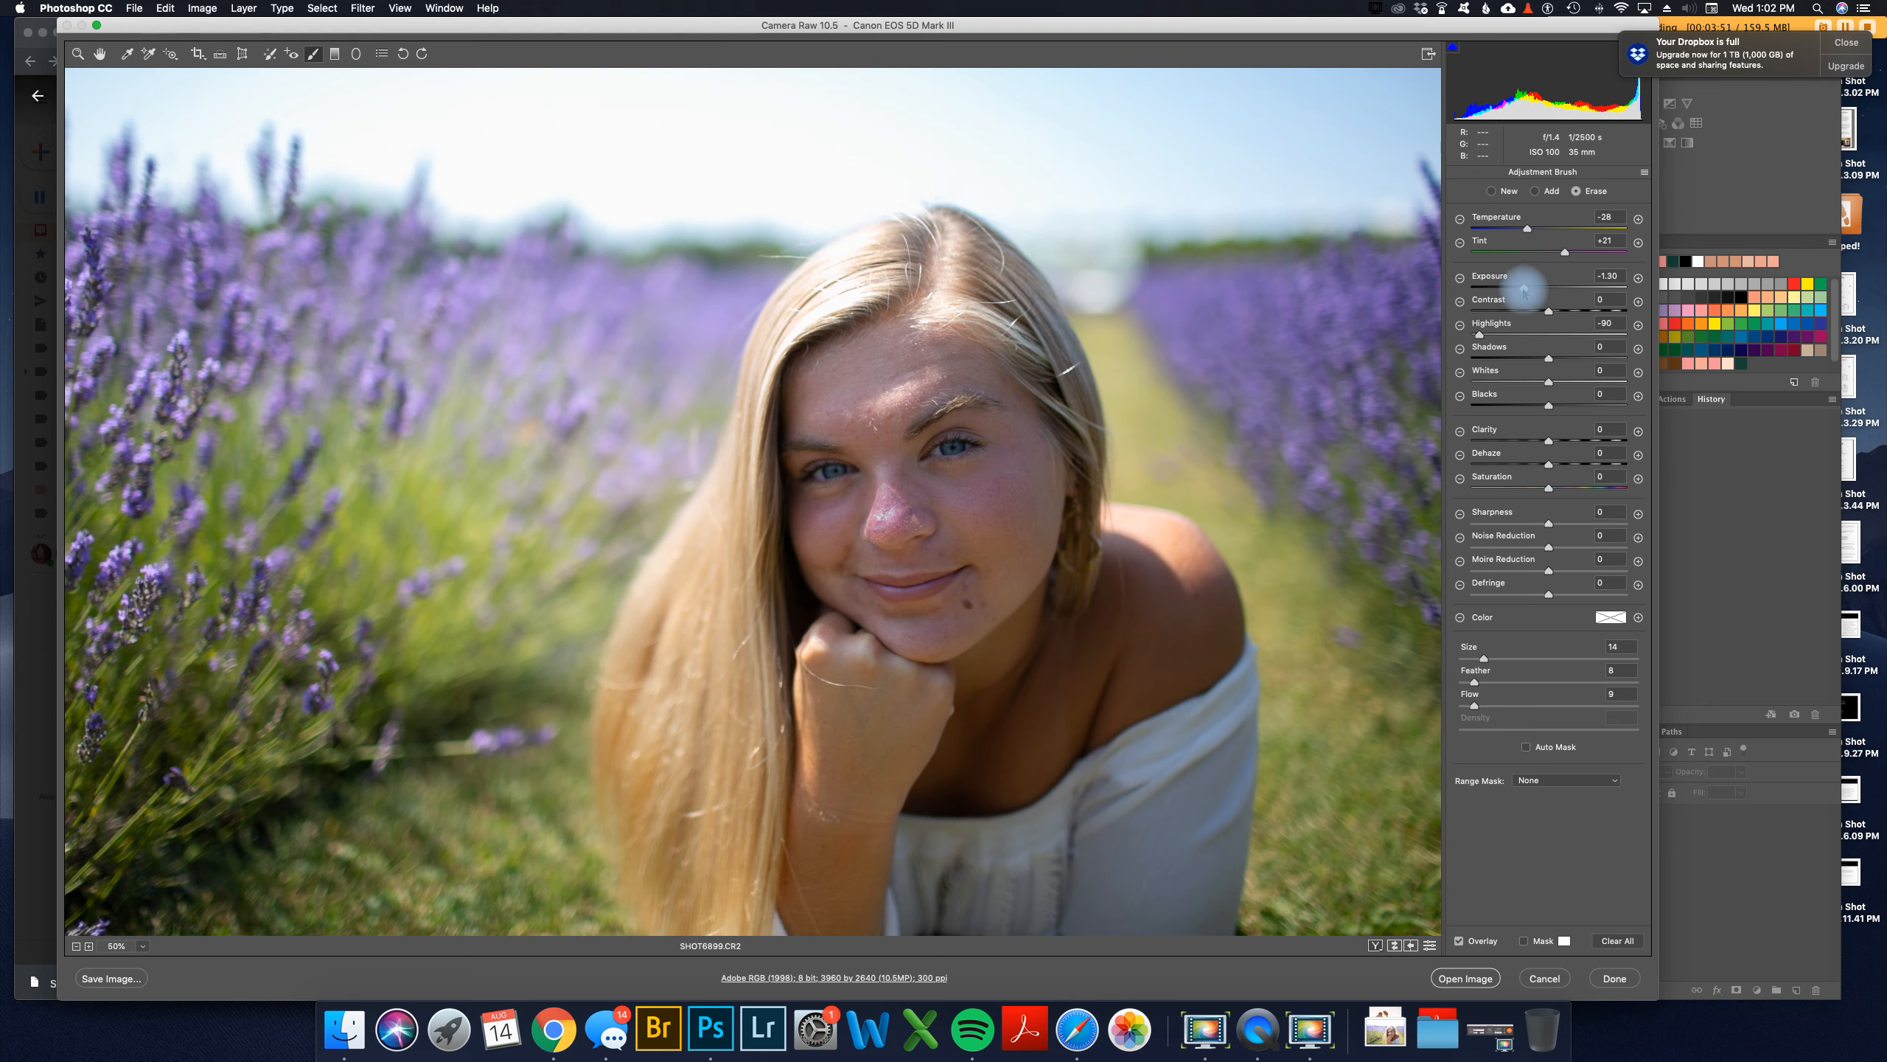
Step: Duplicate the nose adjustment and move the copy onto the bright patch on the forehead
right_click(902, 497)
click(934, 508)
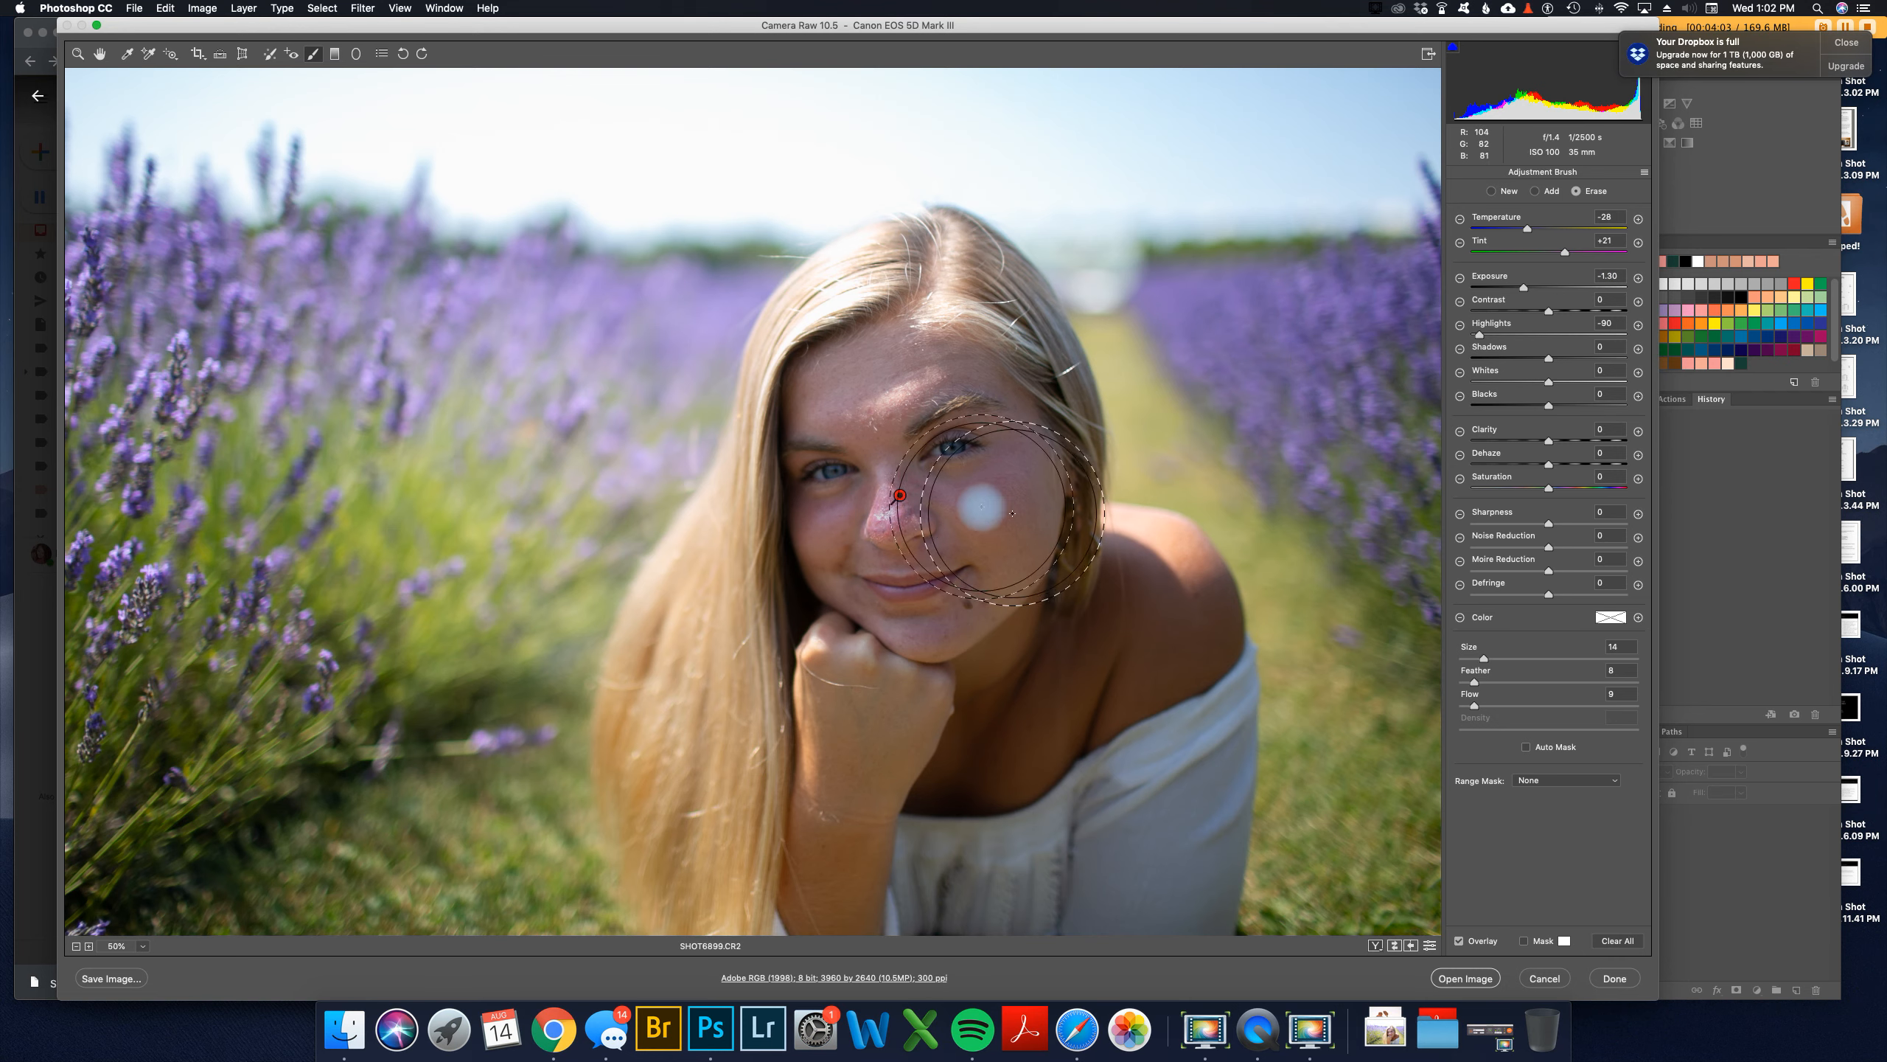
drag(901, 495, 909, 384)
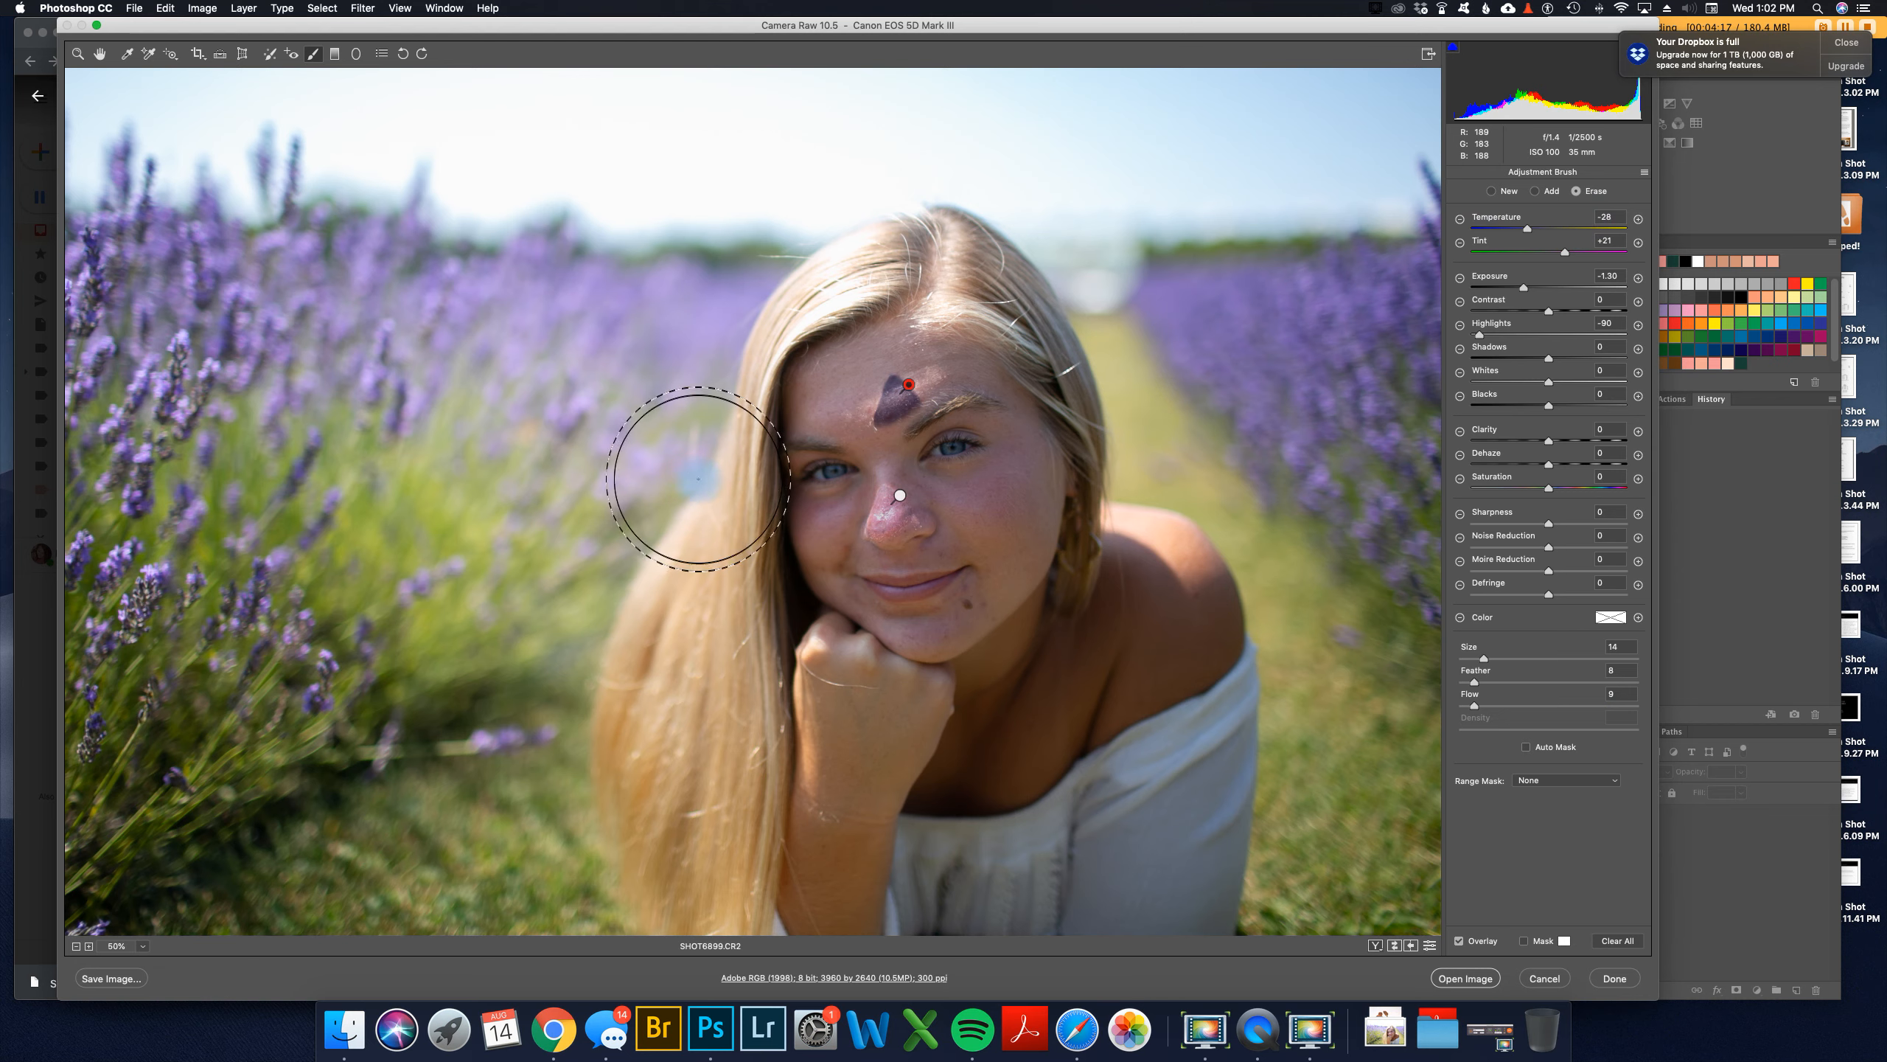
Step: Erase the copied nose-shaped area from the forehead while keeping its adjustment pin, and raise the eraser's flow
mouse_move(1007, 338)
mouse_down()
mouse_move(784, 391)
mouse_move(901, 380)
mouse_up()
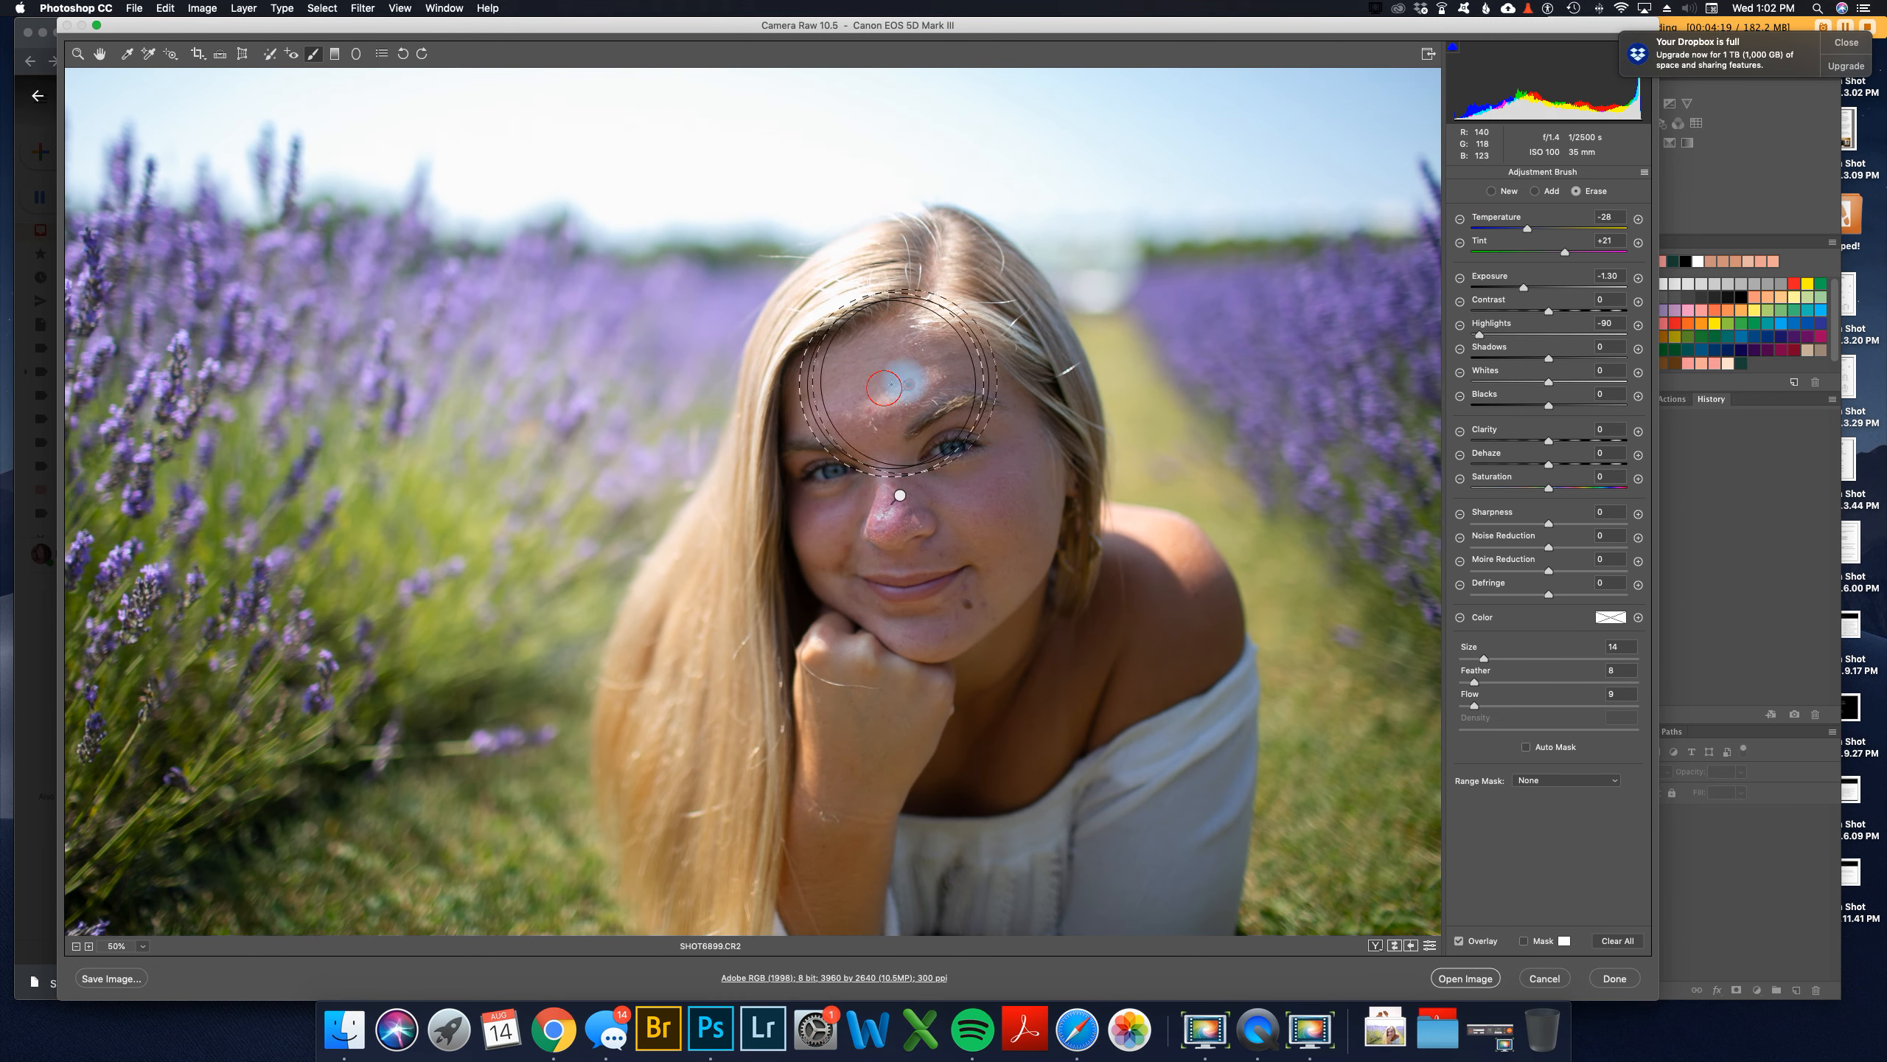
click(947, 376)
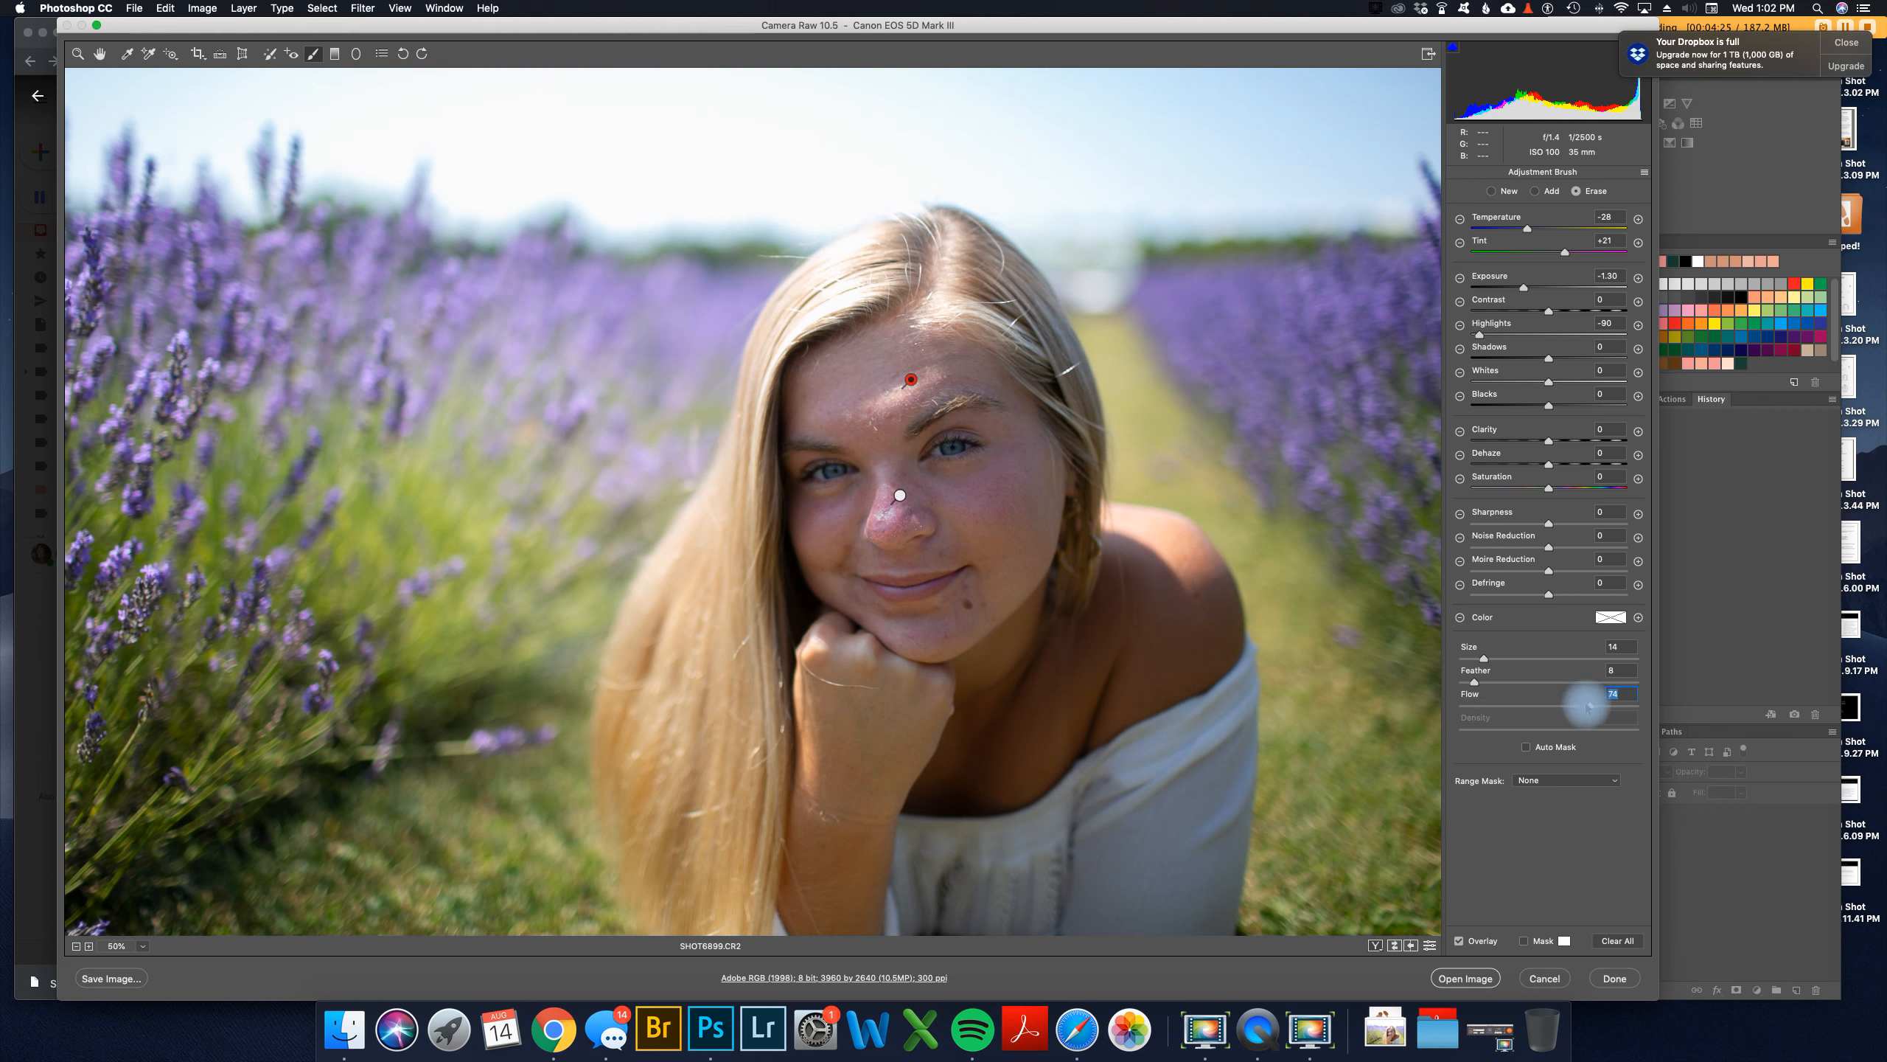
drag(1588, 707, 1568, 706)
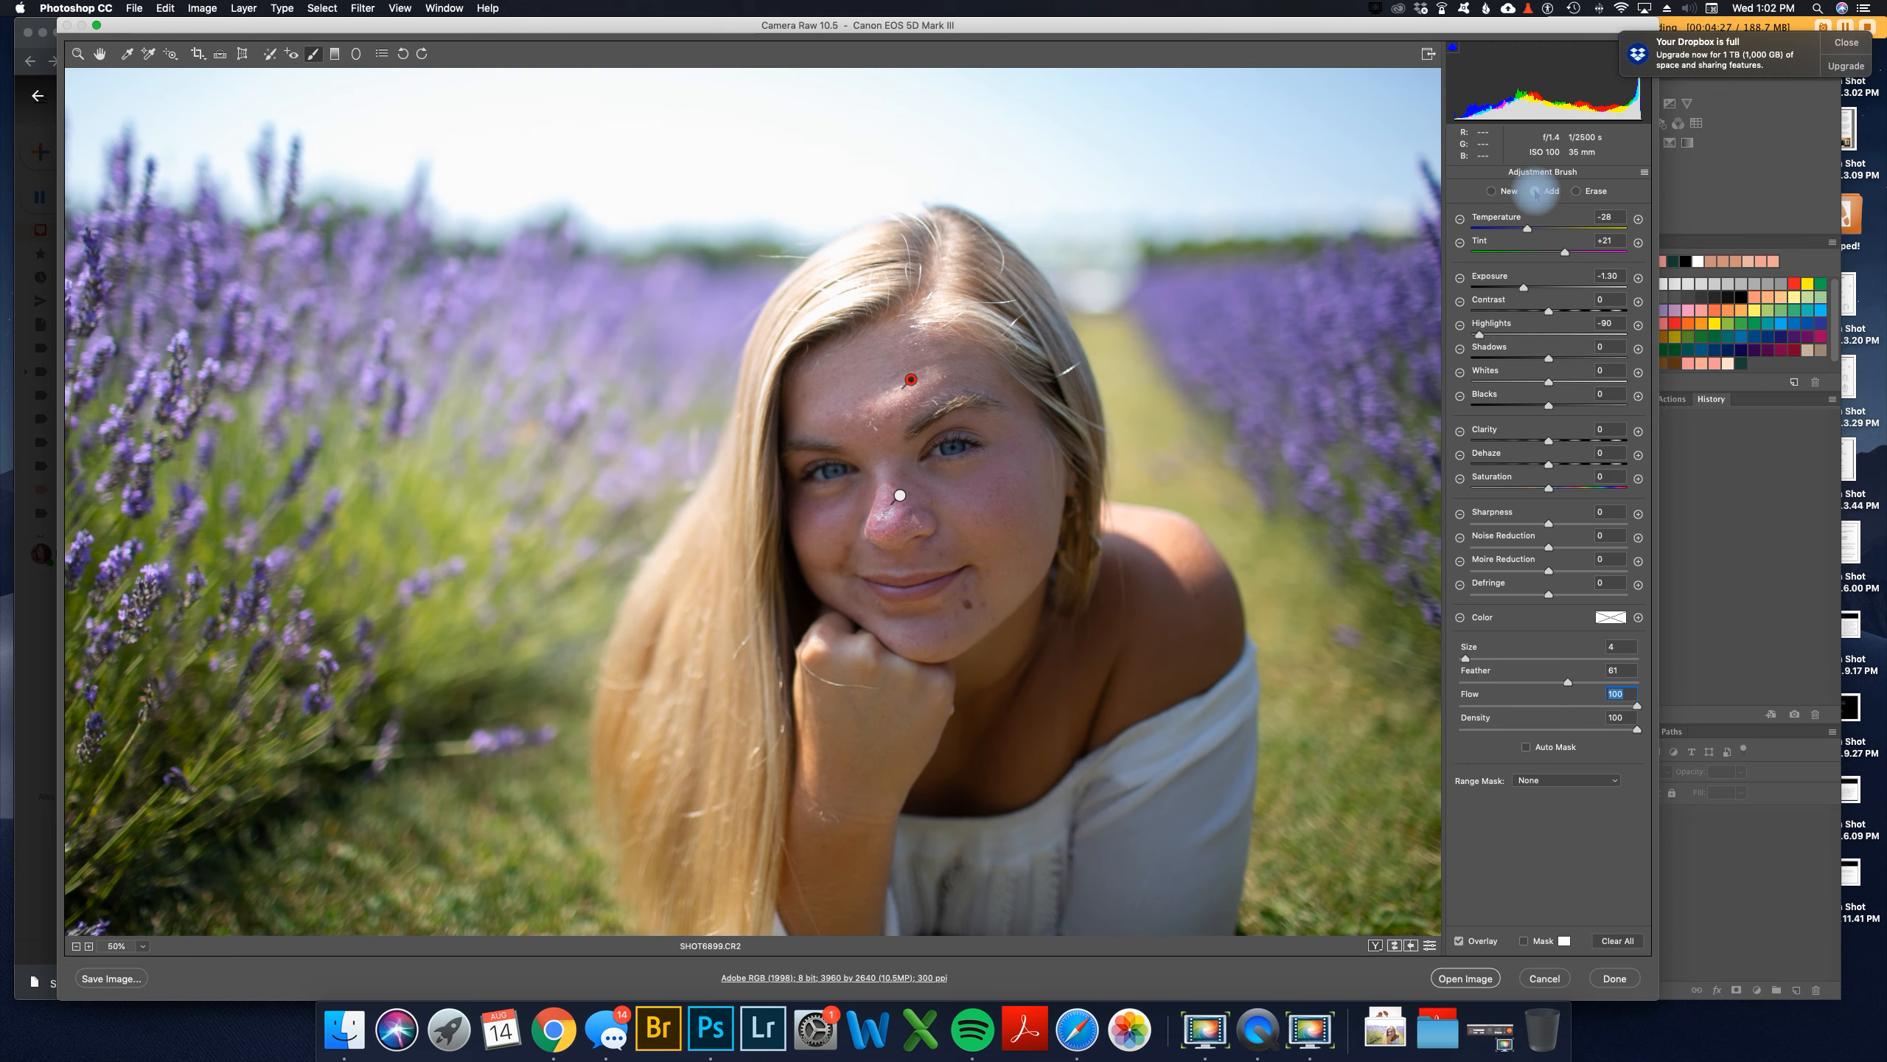
Step: Add the forehead adjustment over the bright diagonal streak above the eyebrow, using an enlarged brush with feather 61 and flow 100
key(super+plus)
key(super+plus)
key(super+plus)
key(super+plus)
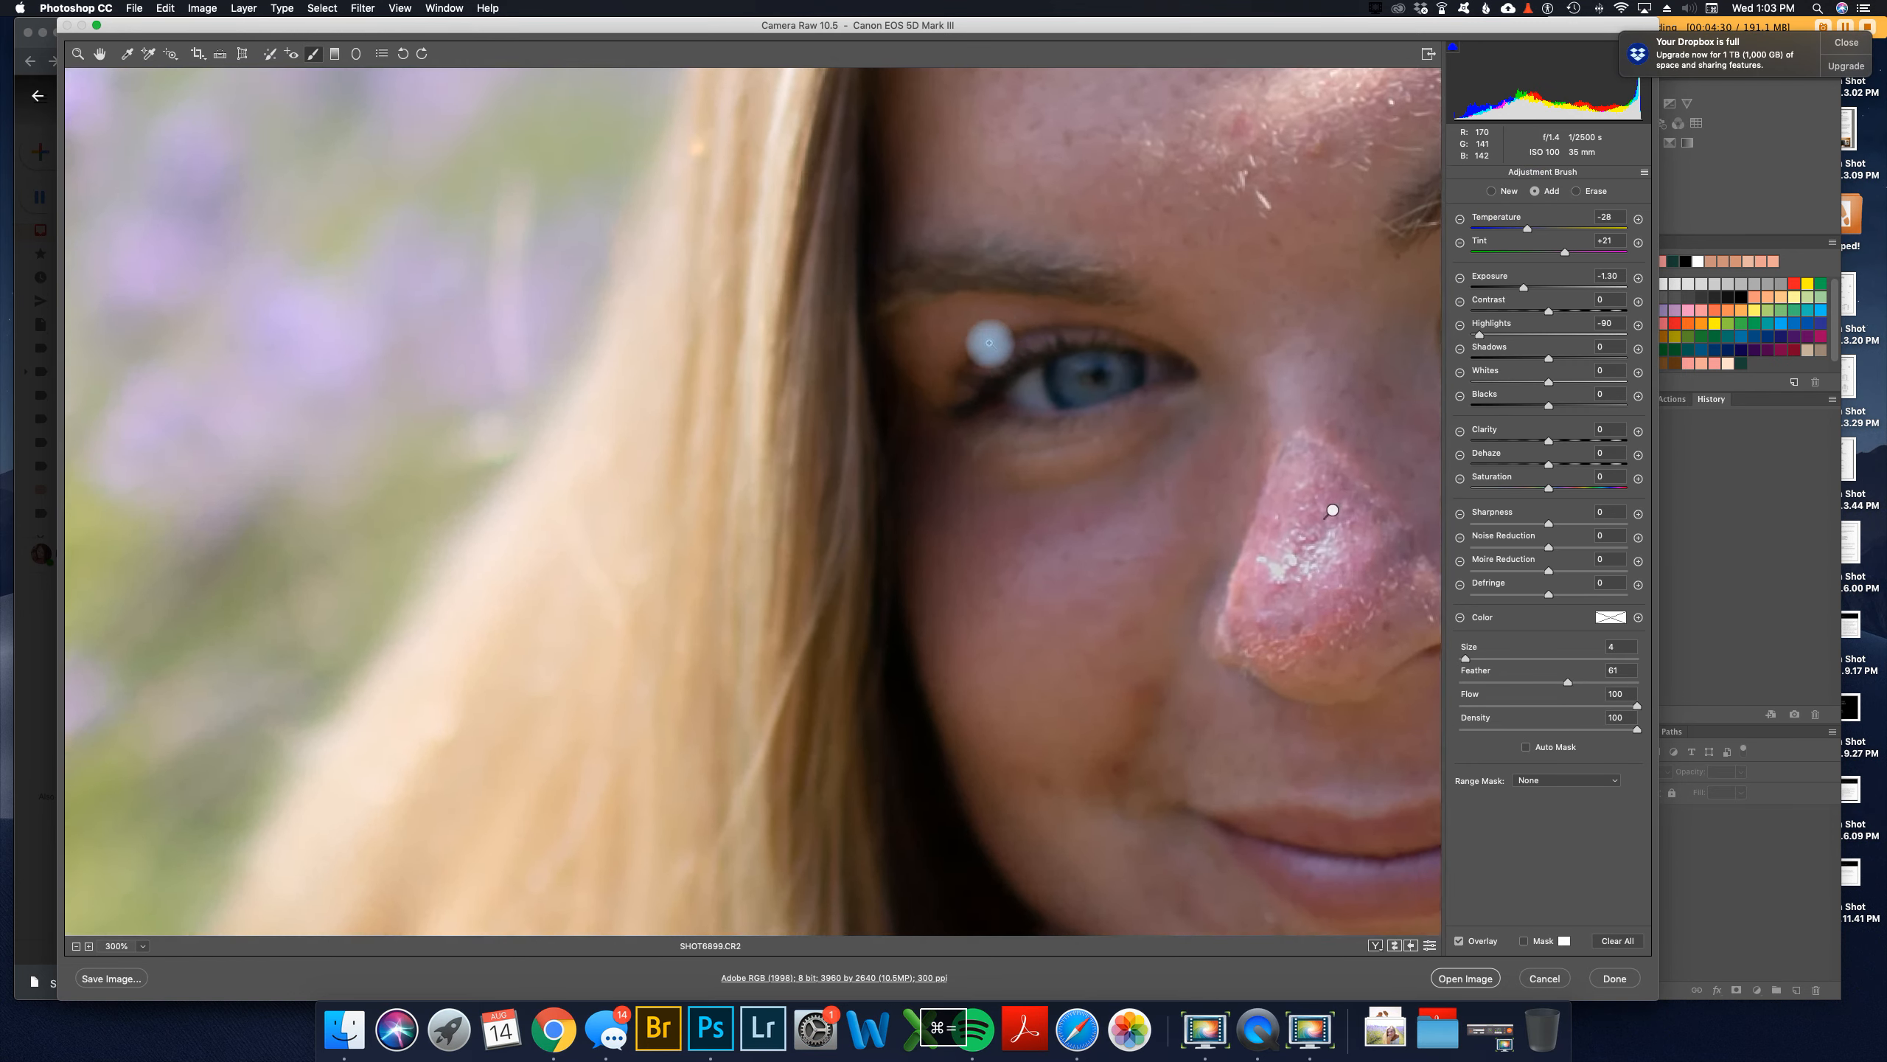
key(space)
drag(1136, 272, 231, 843)
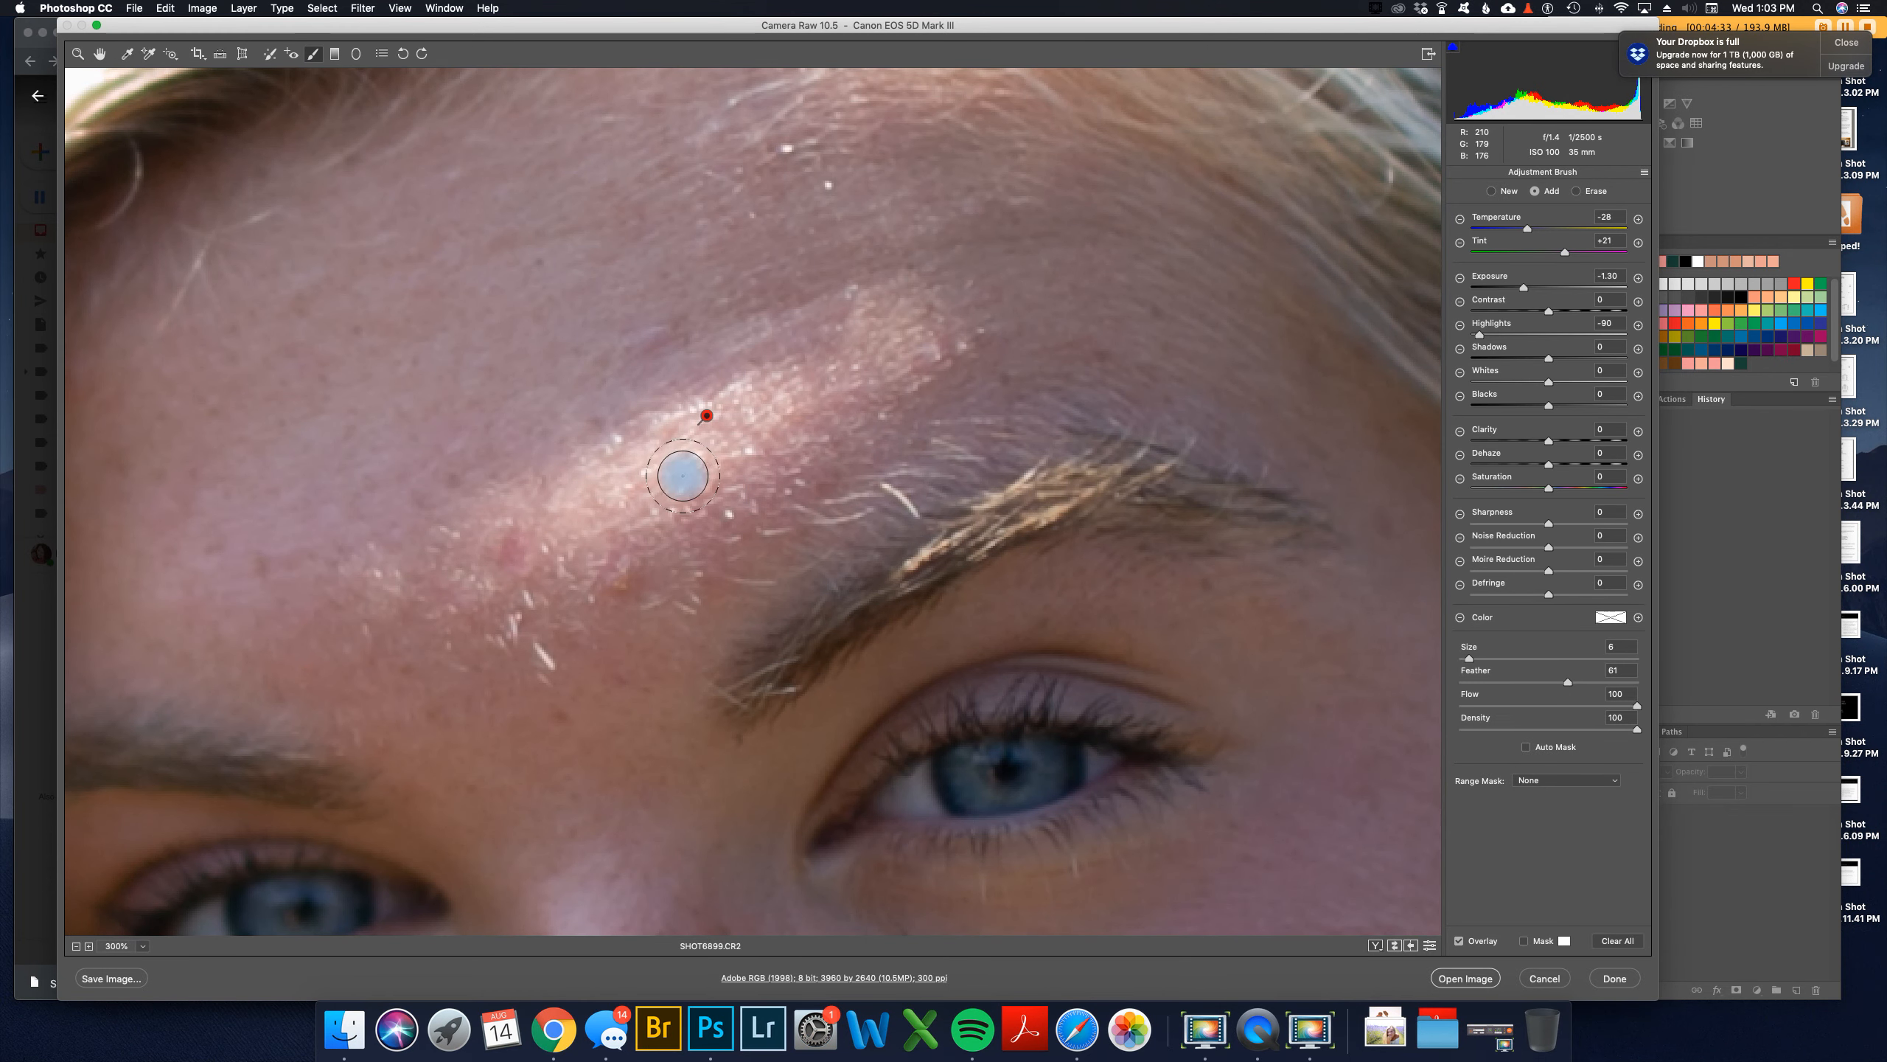
key(bracketright)
mouse_move(682, 476)
mouse_down()
mouse_move(570, 528)
mouse_move(479, 548)
mouse_move(813, 413)
mouse_move(915, 348)
mouse_move(499, 544)
mouse_up()
key(bracketright)
key(bracketright)
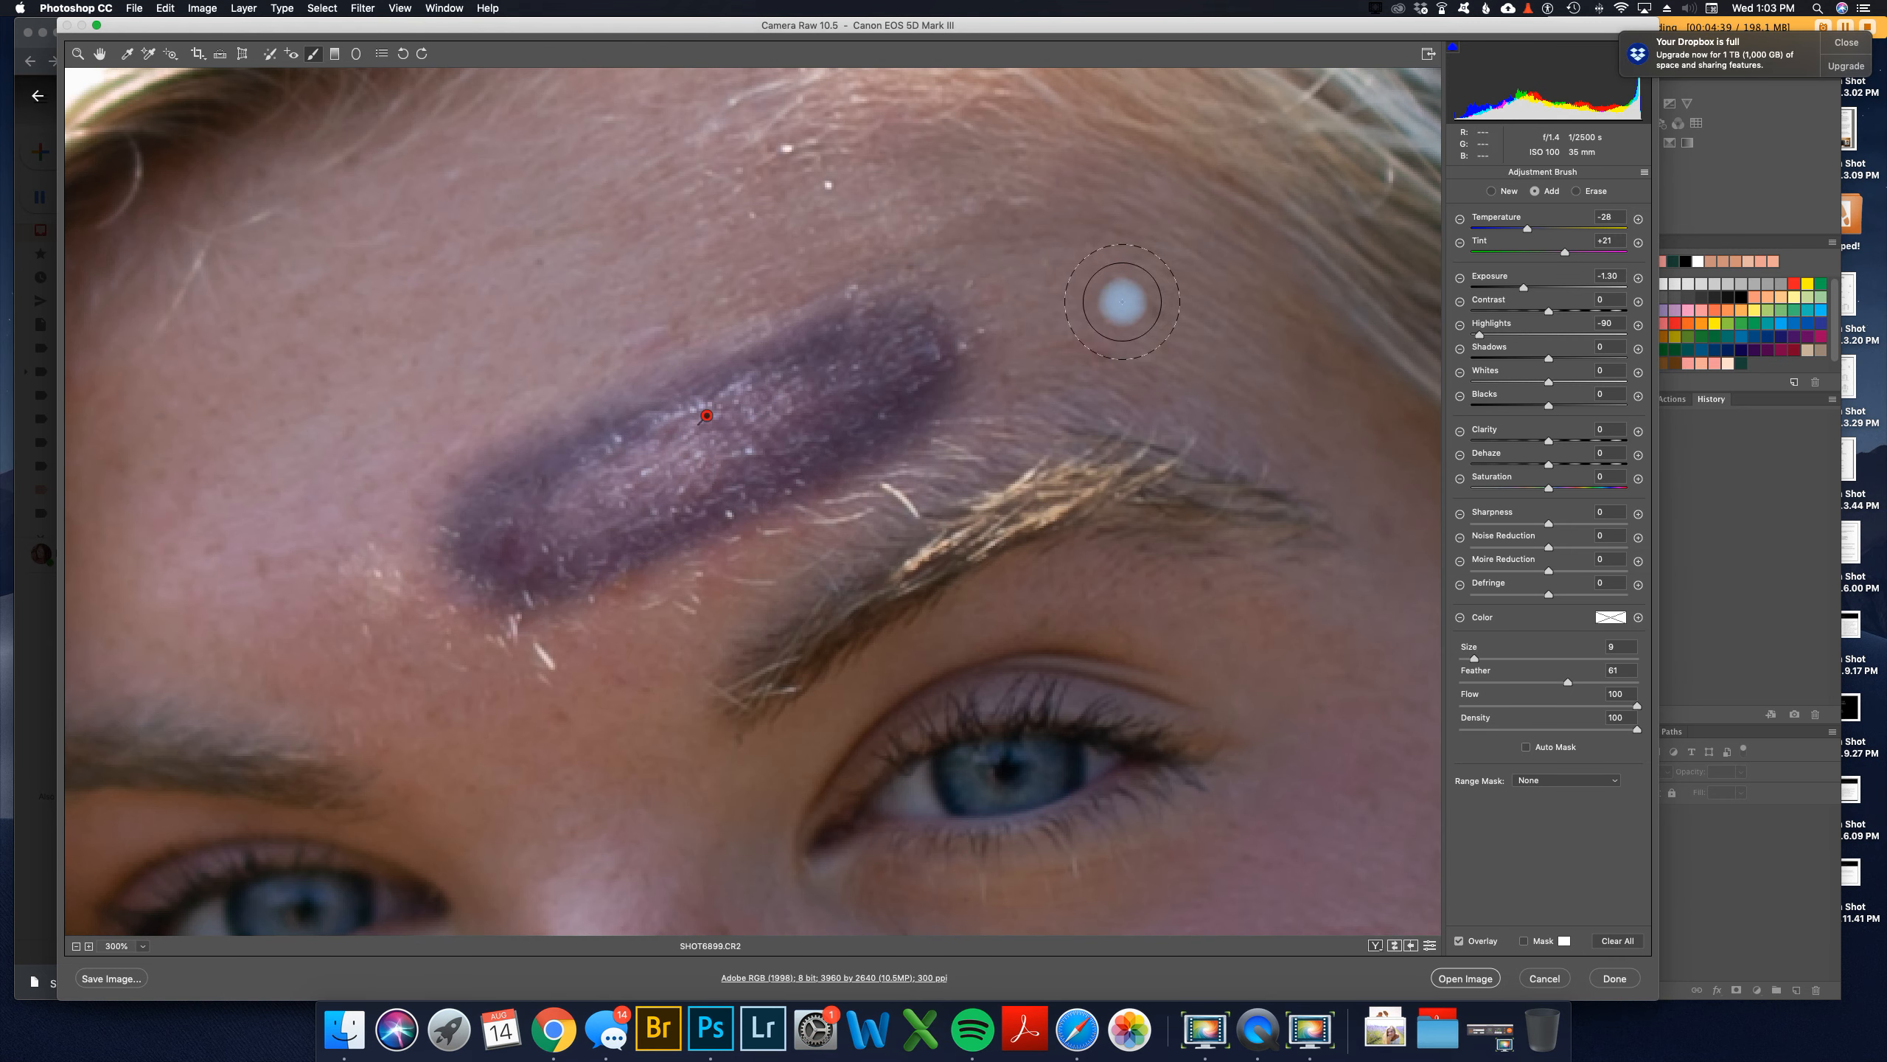
Step: Set the forehead adjustment's exposure to -0.45, judging it against the whole face
key(super+minus)
key(super+minus)
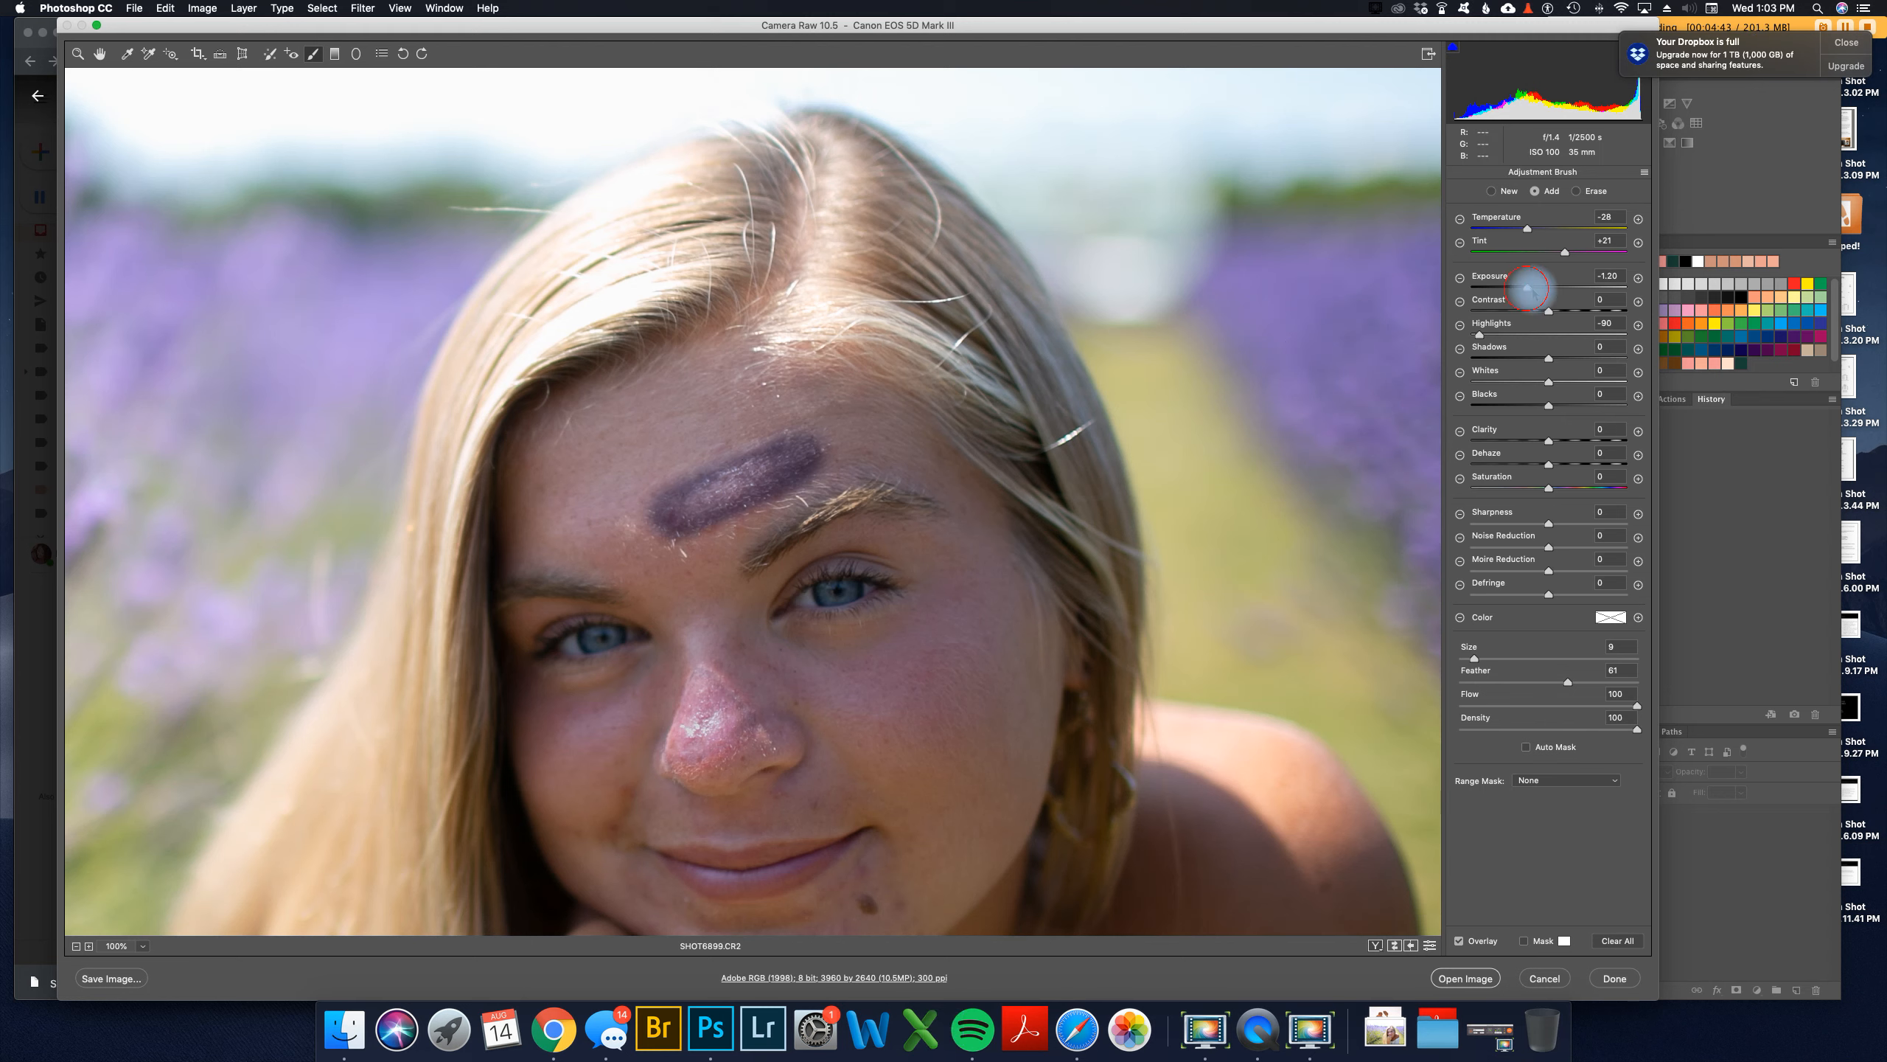
drag(1527, 287, 1539, 287)
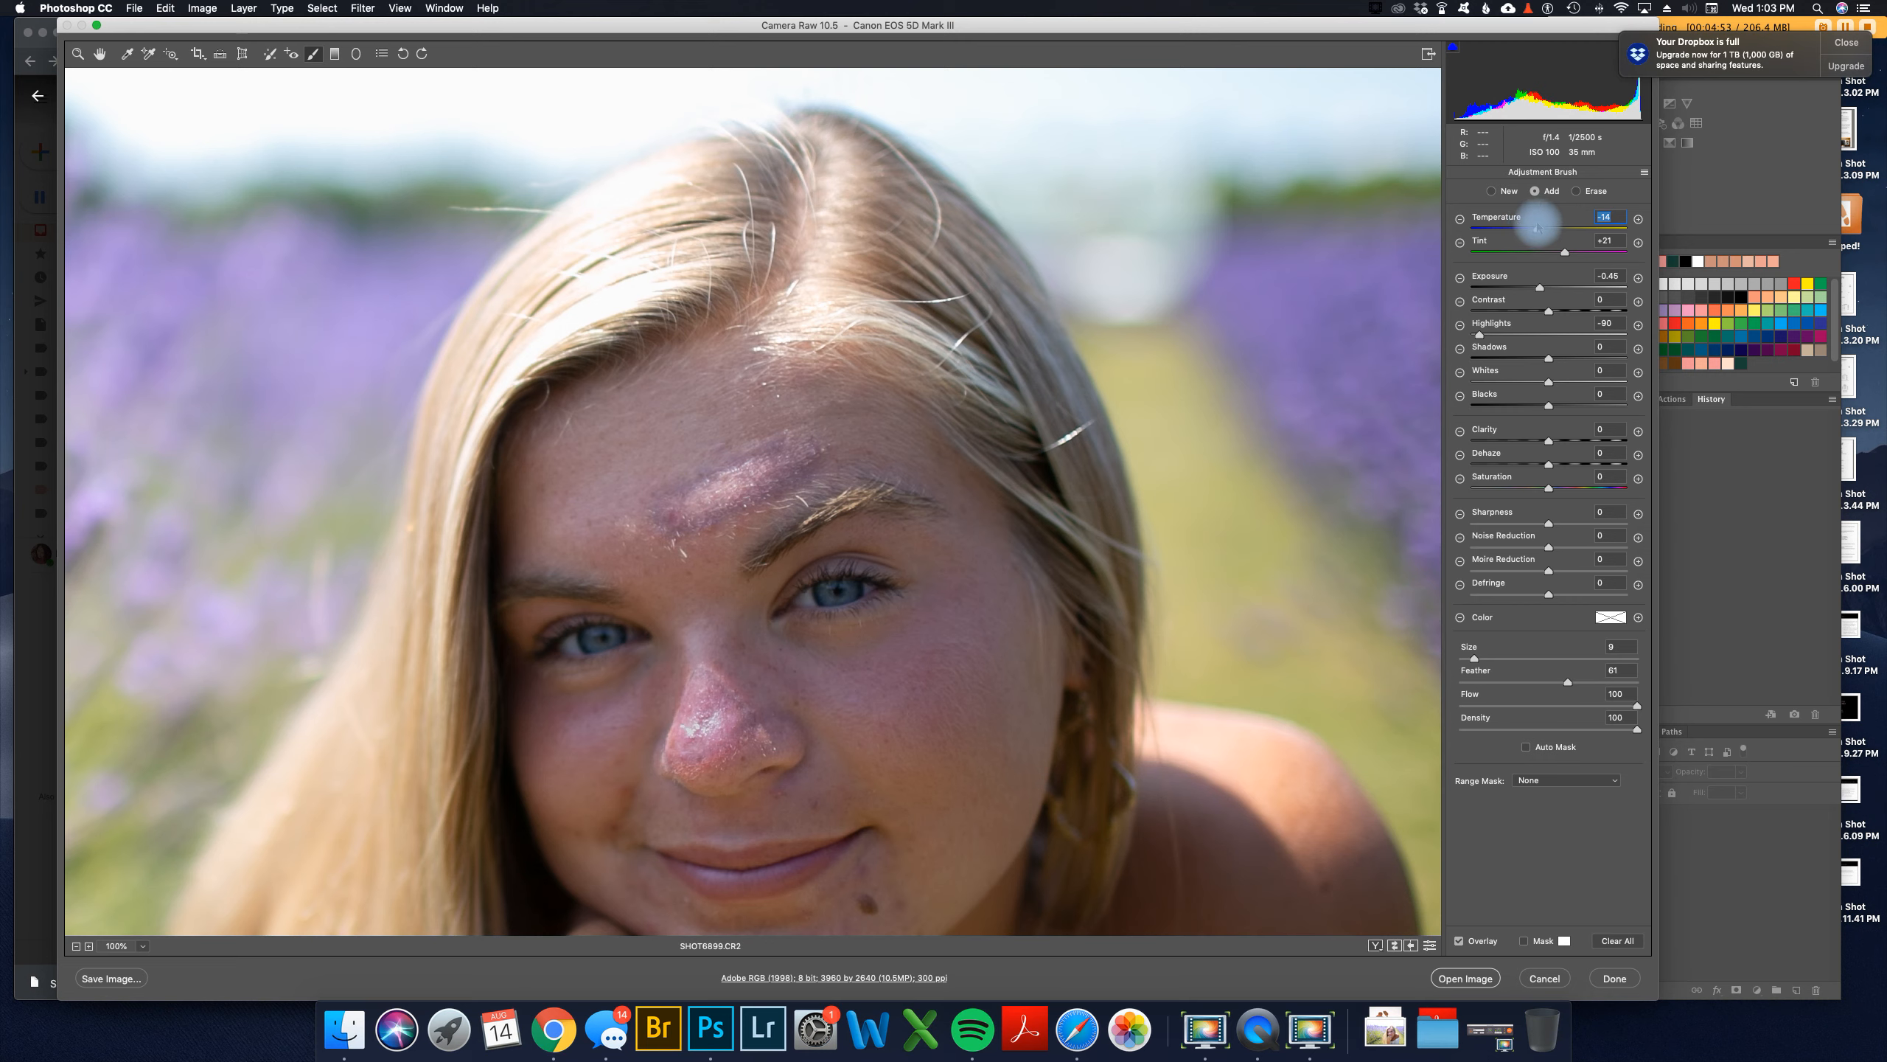
Step: Set the forehead adjustment's temperature to -16 and exposure to -0.70, and delete that brush adjustment
drag(1536, 227, 1535, 288)
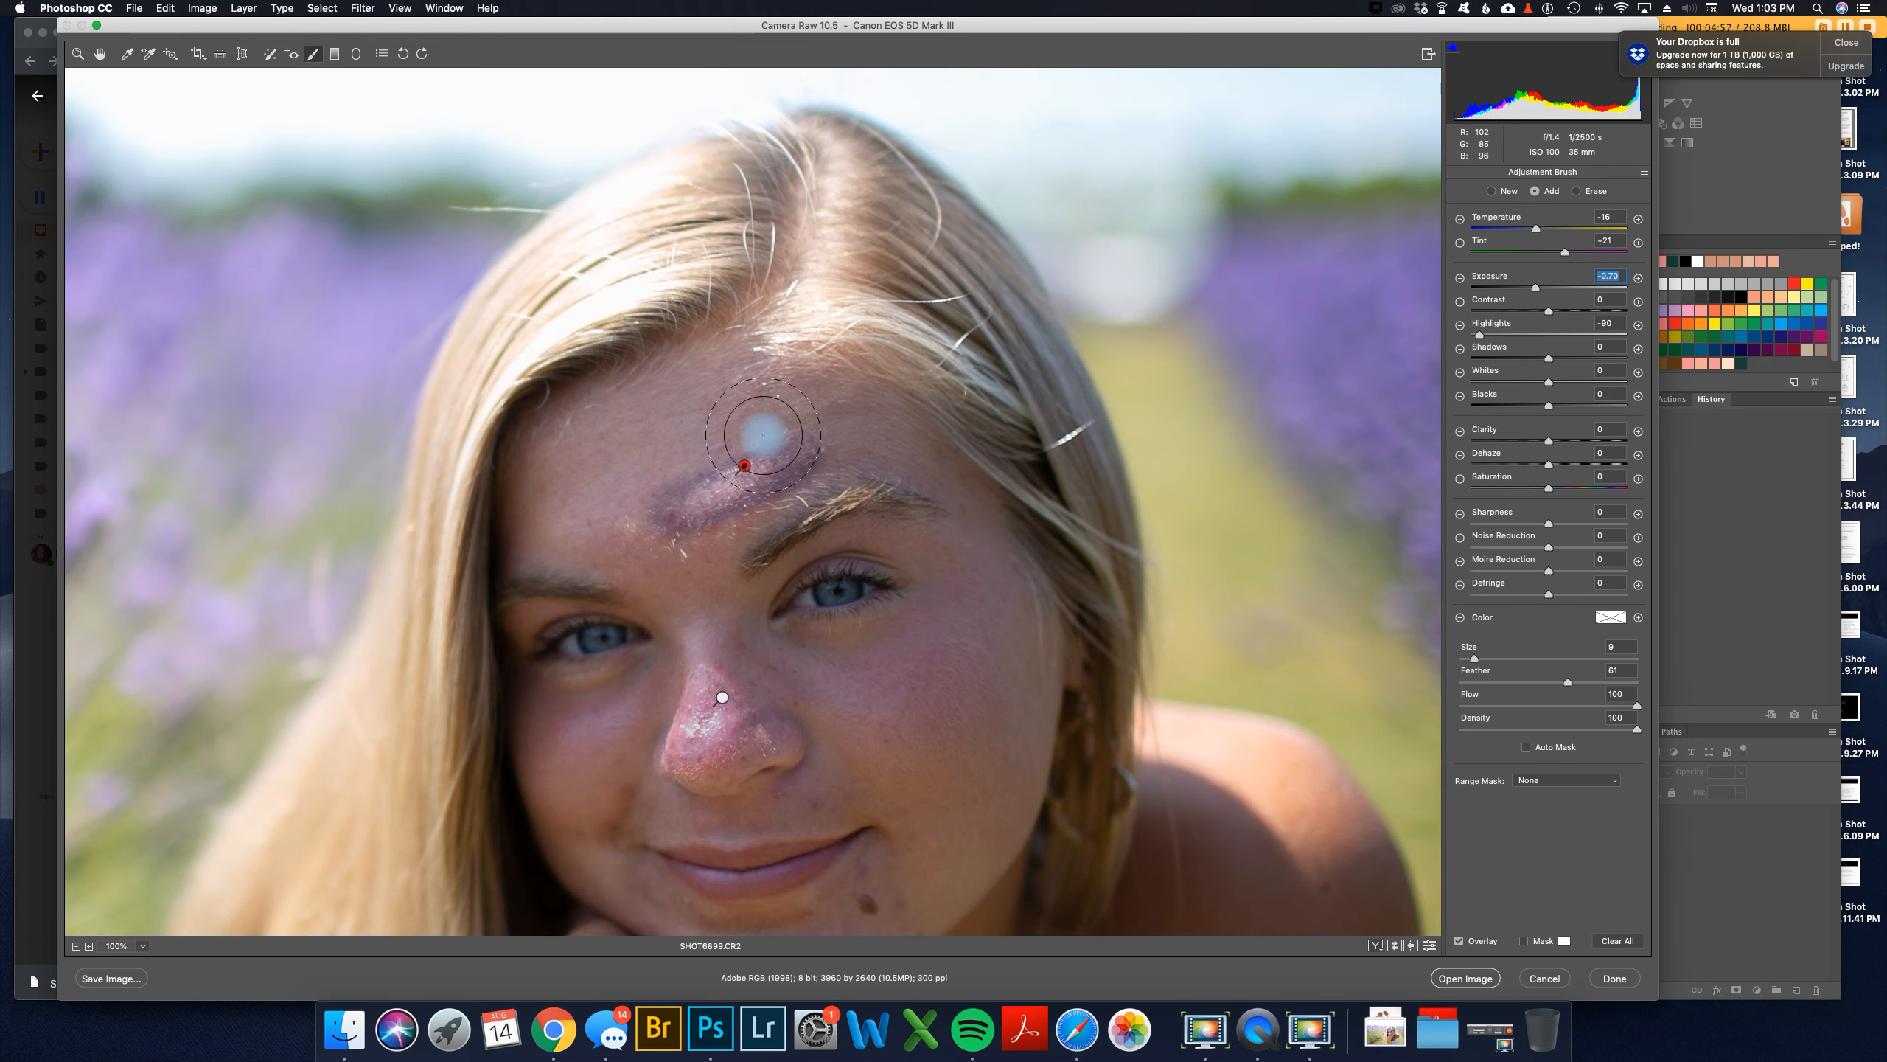
right_click(744, 469)
click(772, 491)
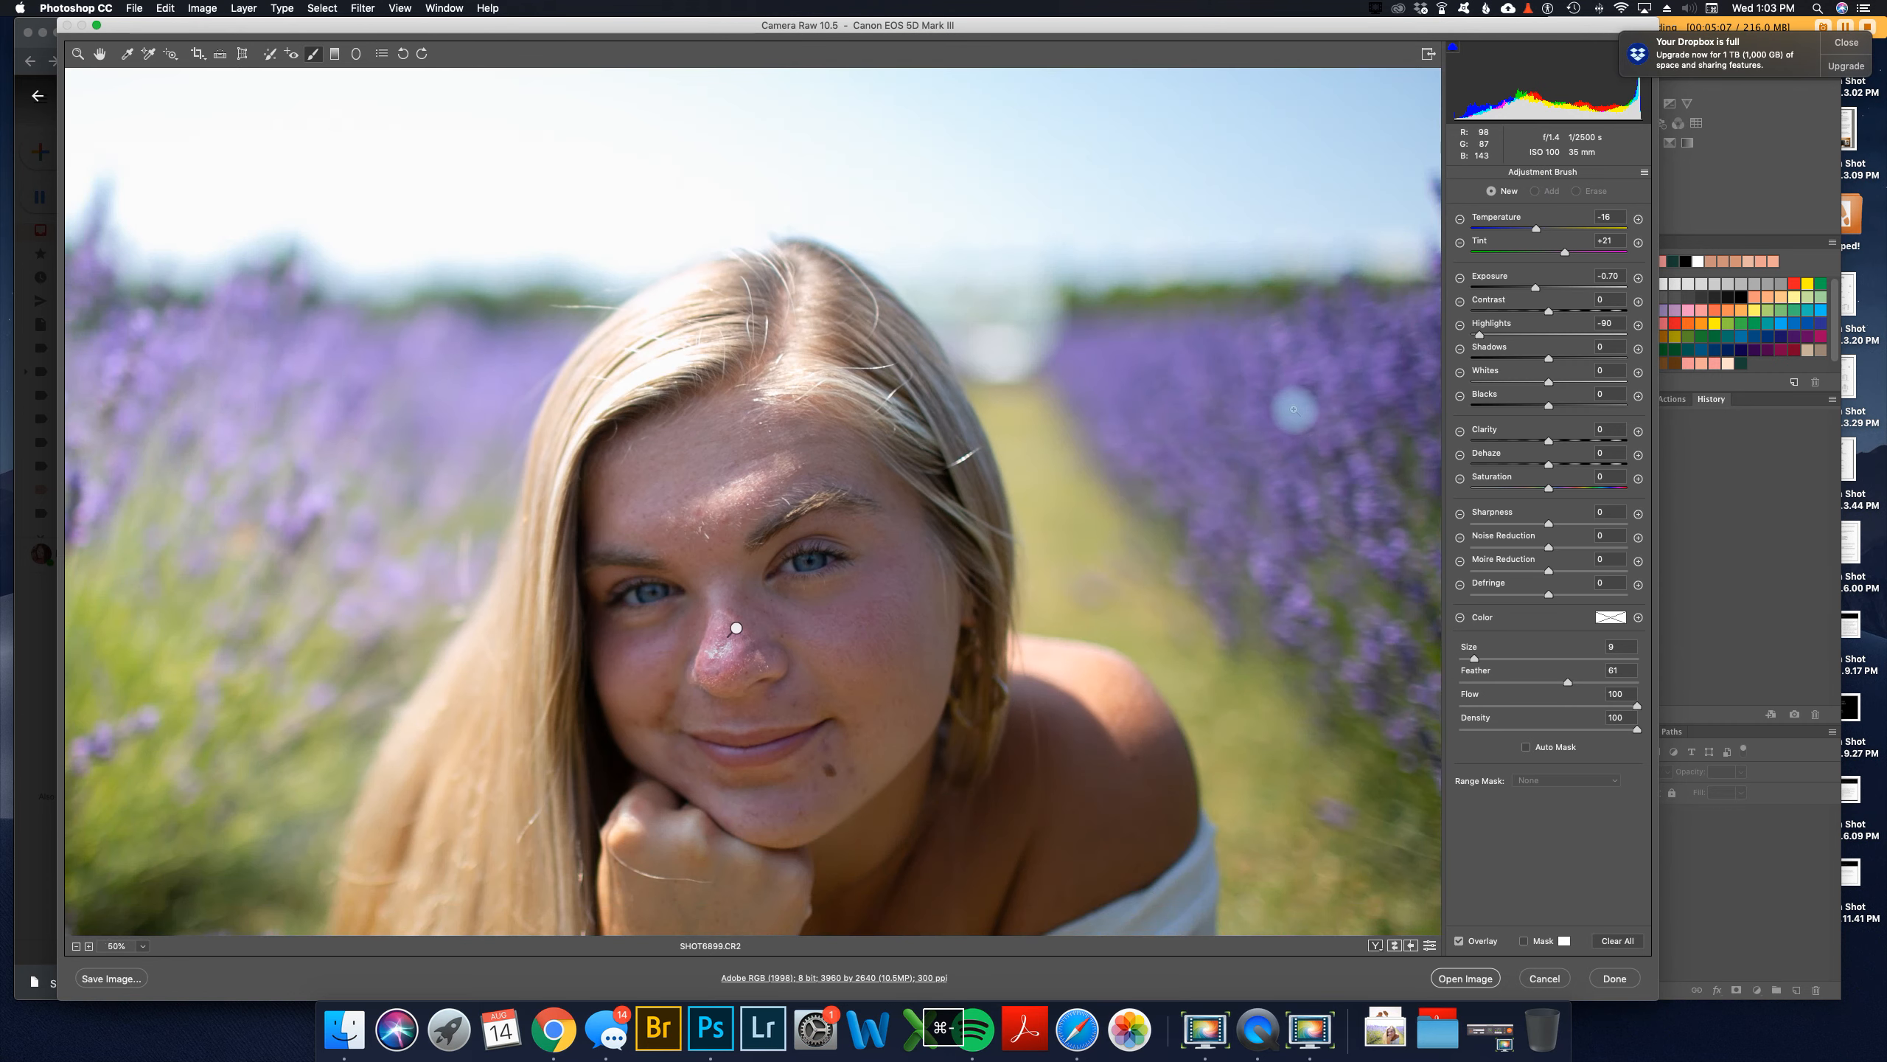
Step: Warm the whole photo by raising its white balance temperature to 7300, checking the face up close
key(super+minus)
key(super+minus)
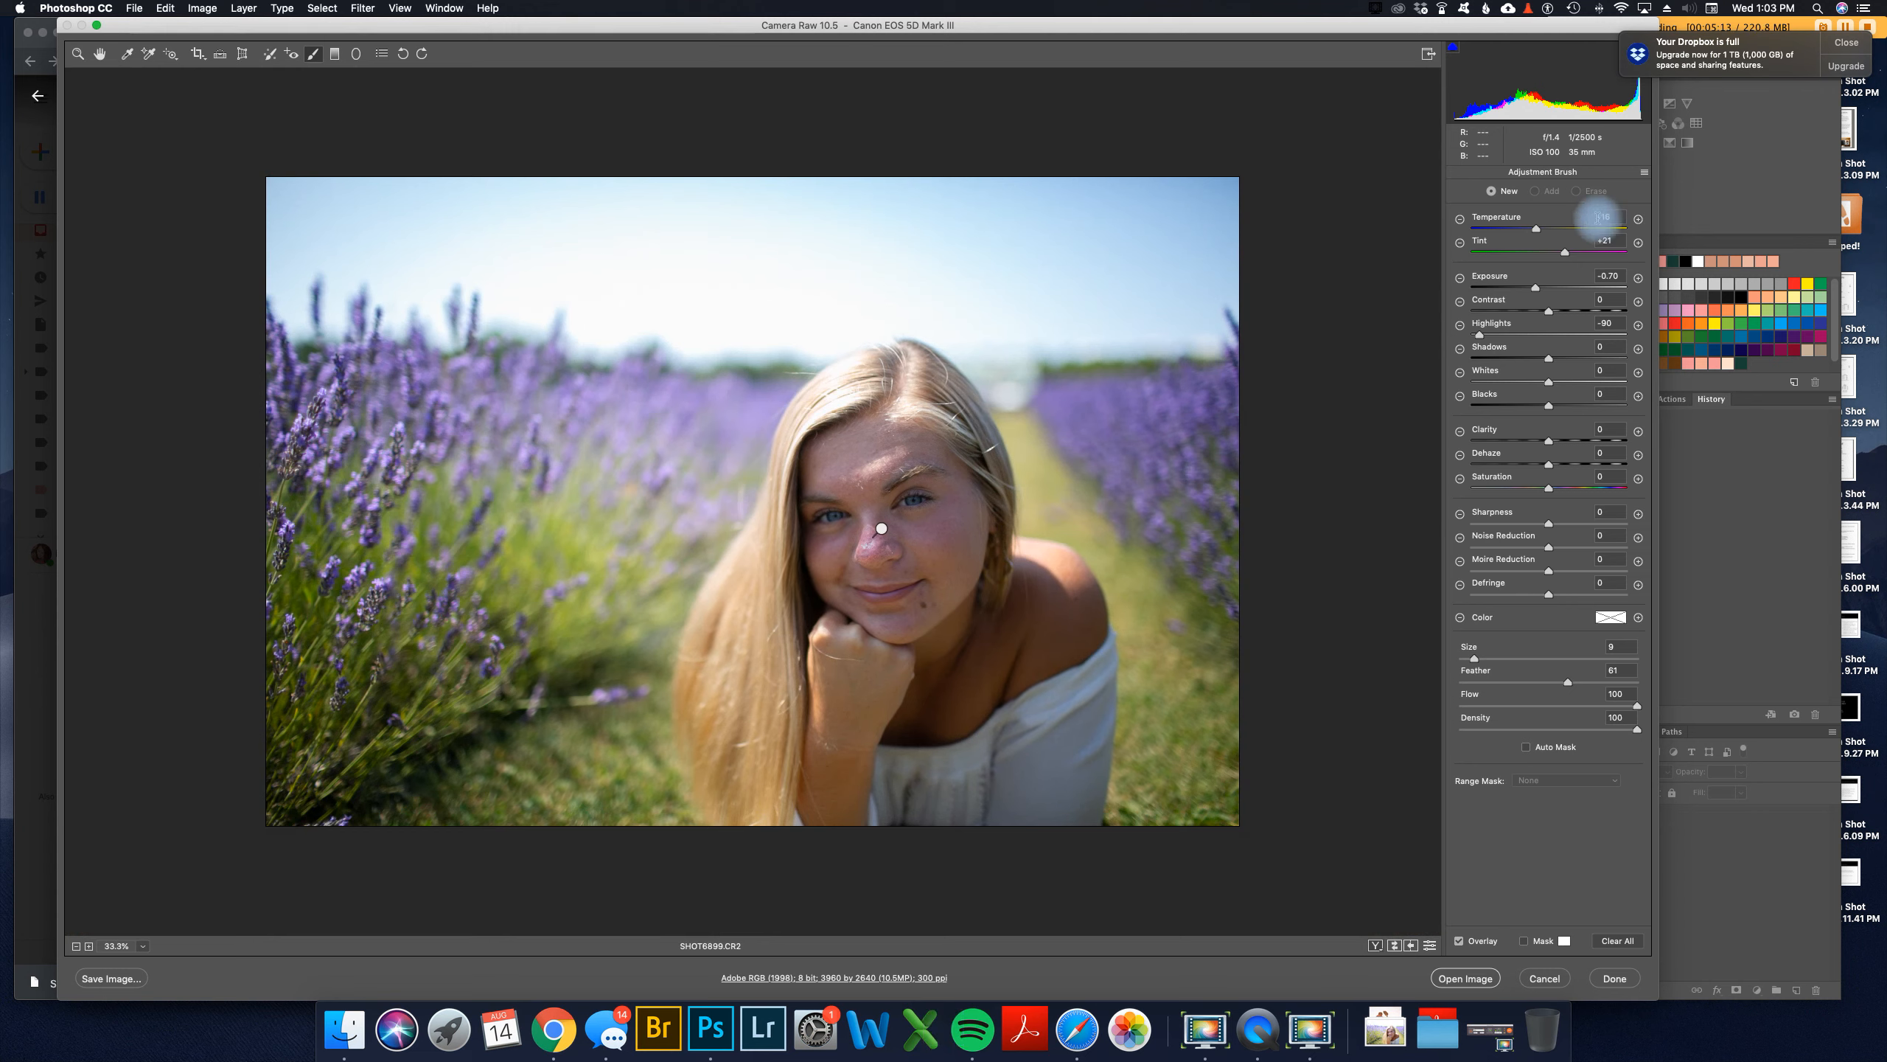
click(79, 53)
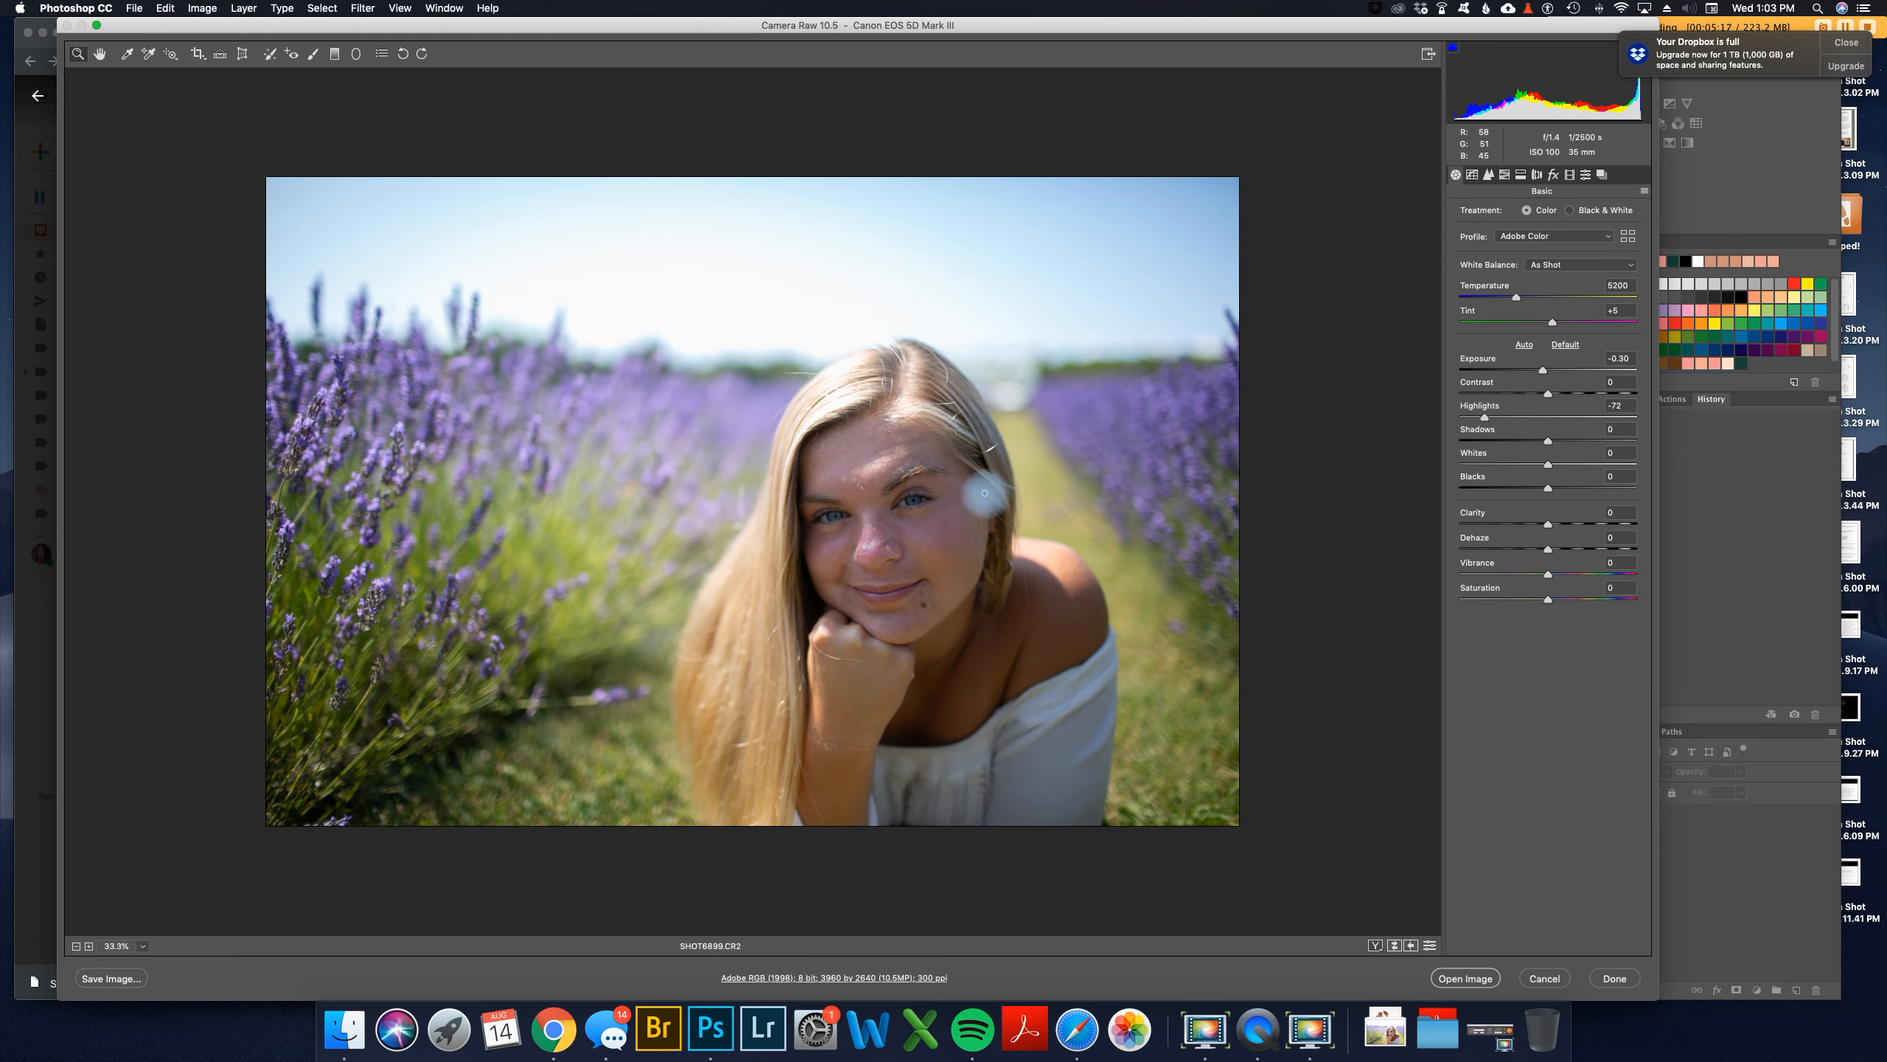
drag(1517, 298, 1535, 298)
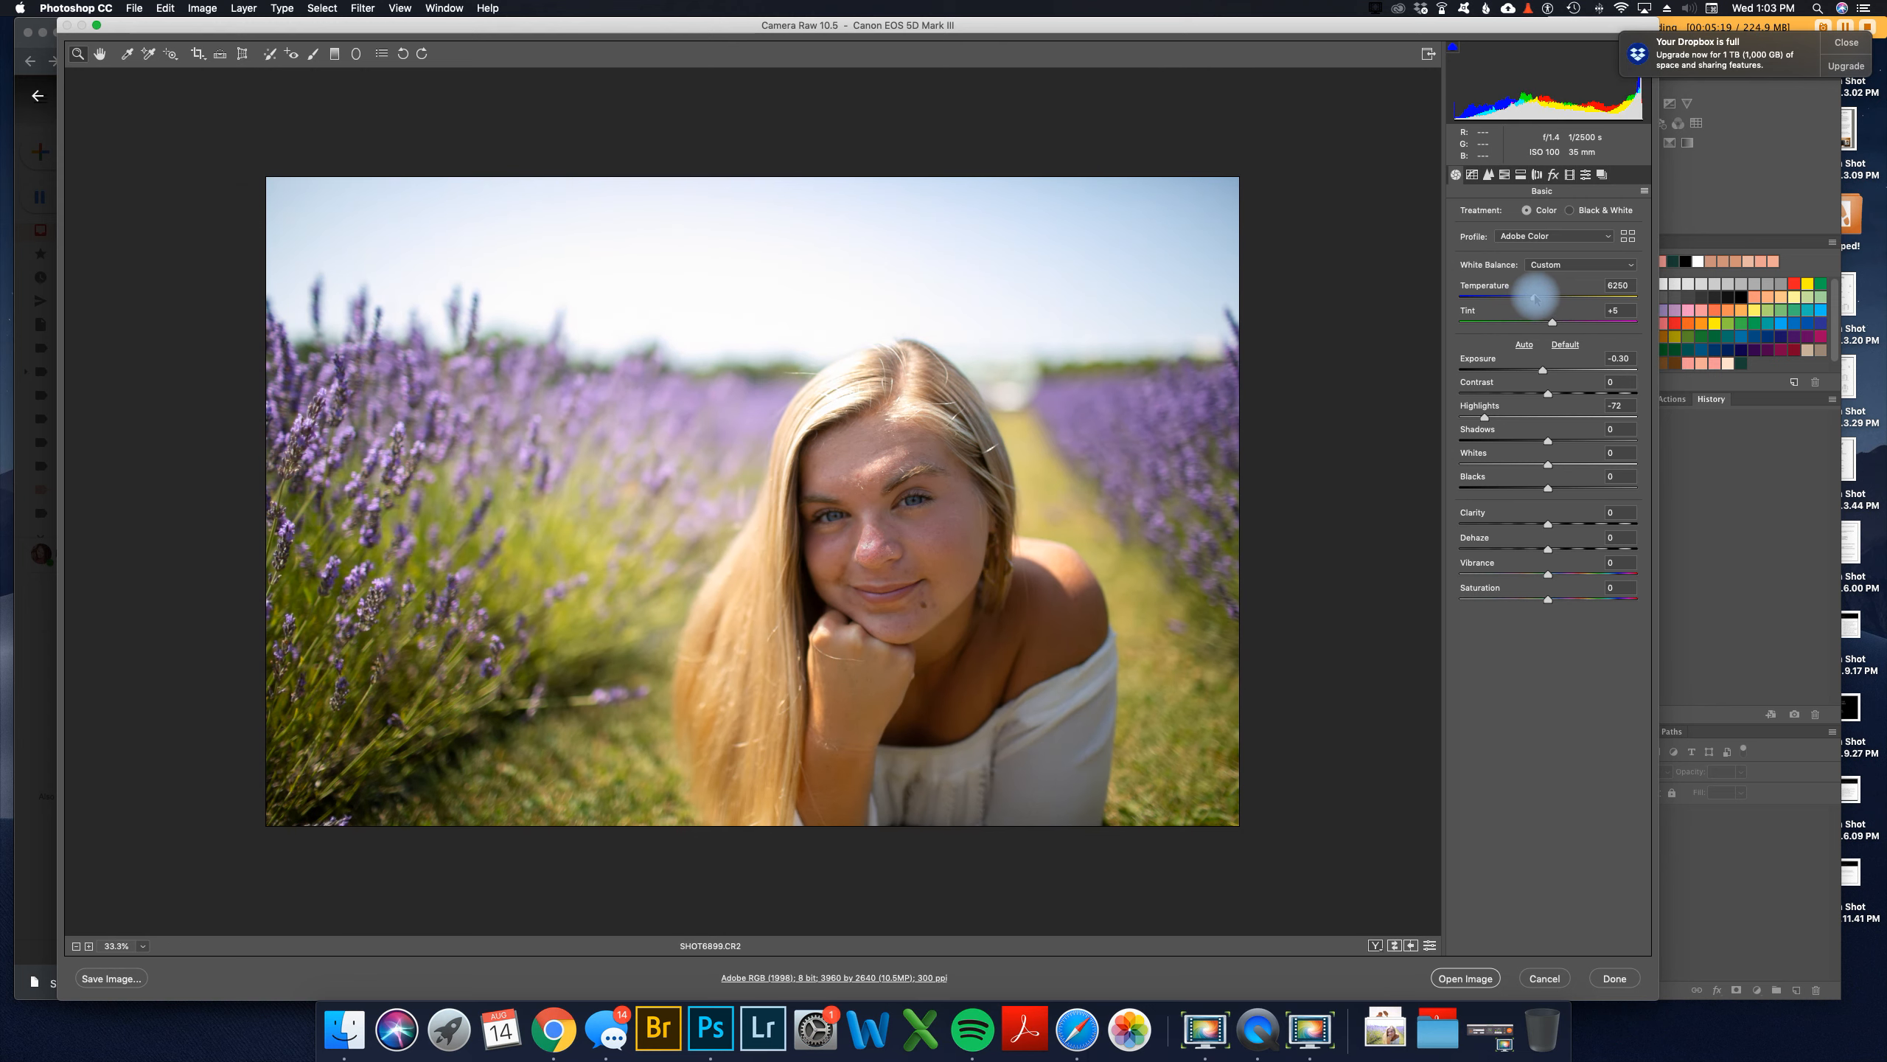
click(919, 542)
click(982, 476)
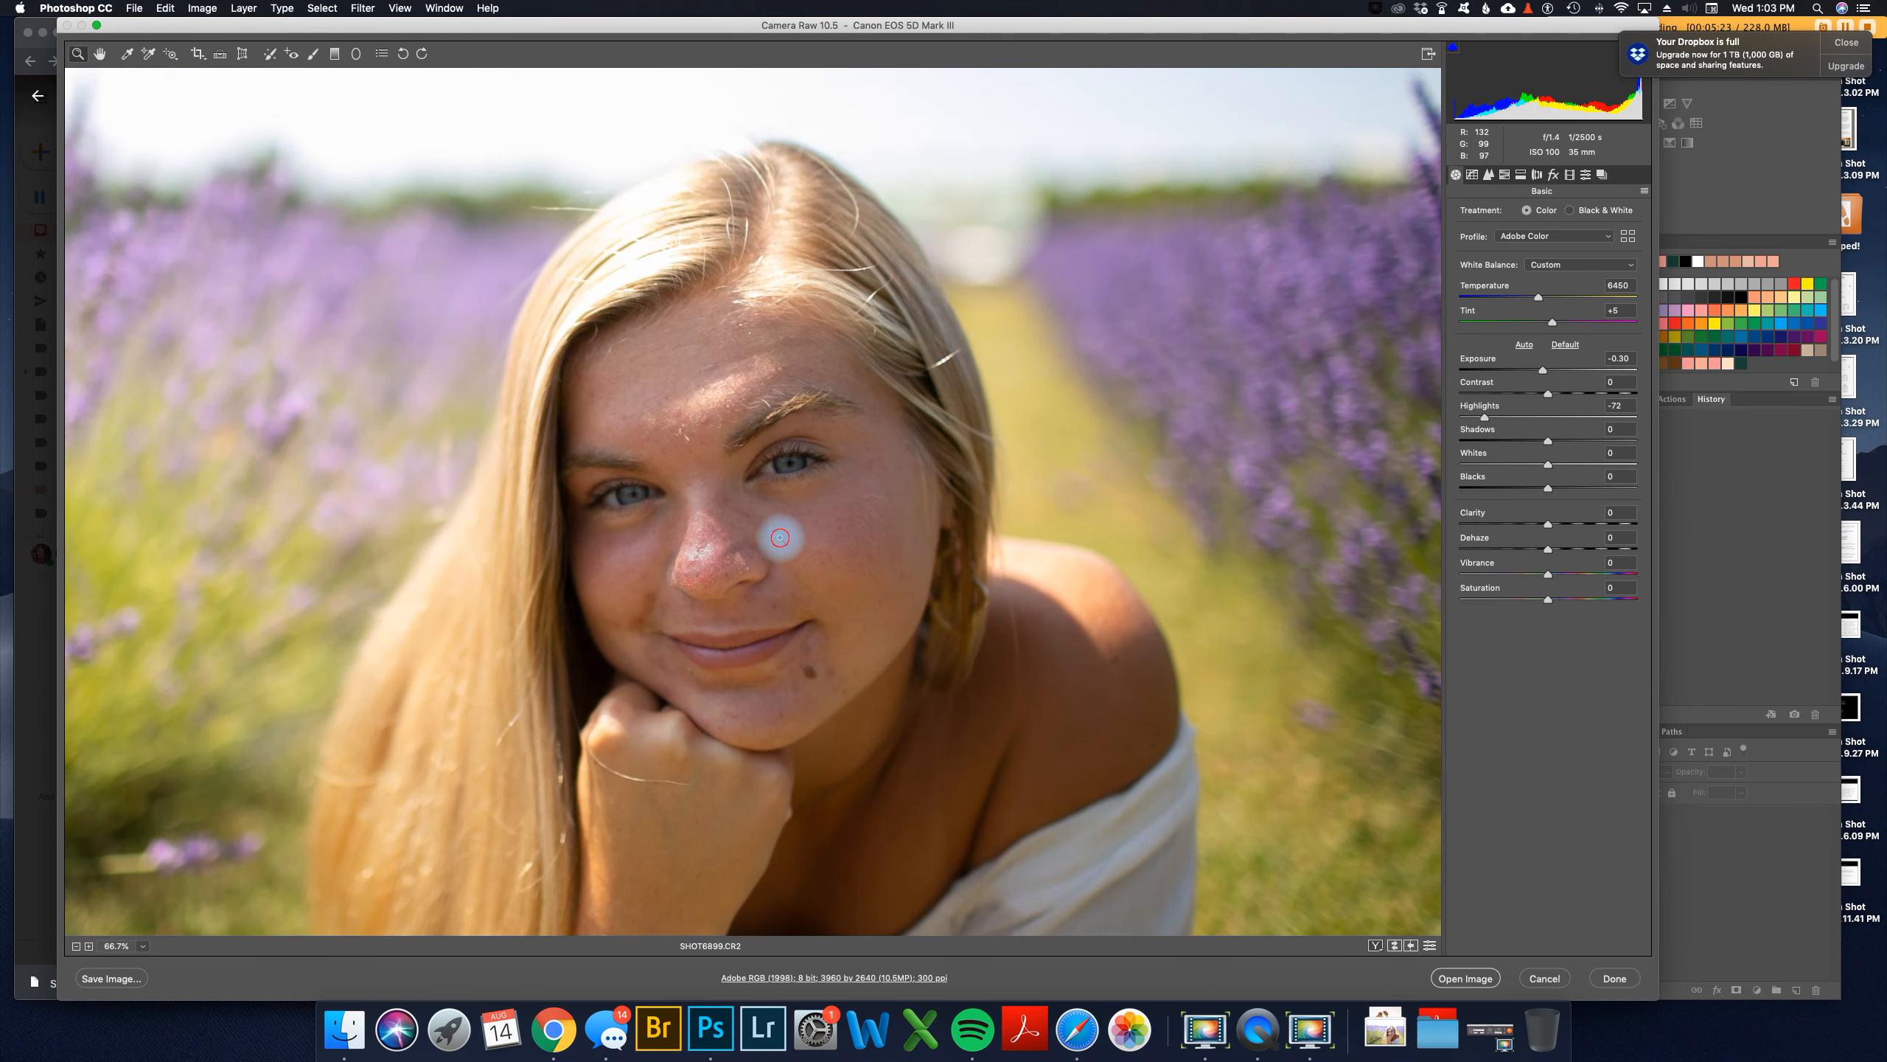
click(780, 538)
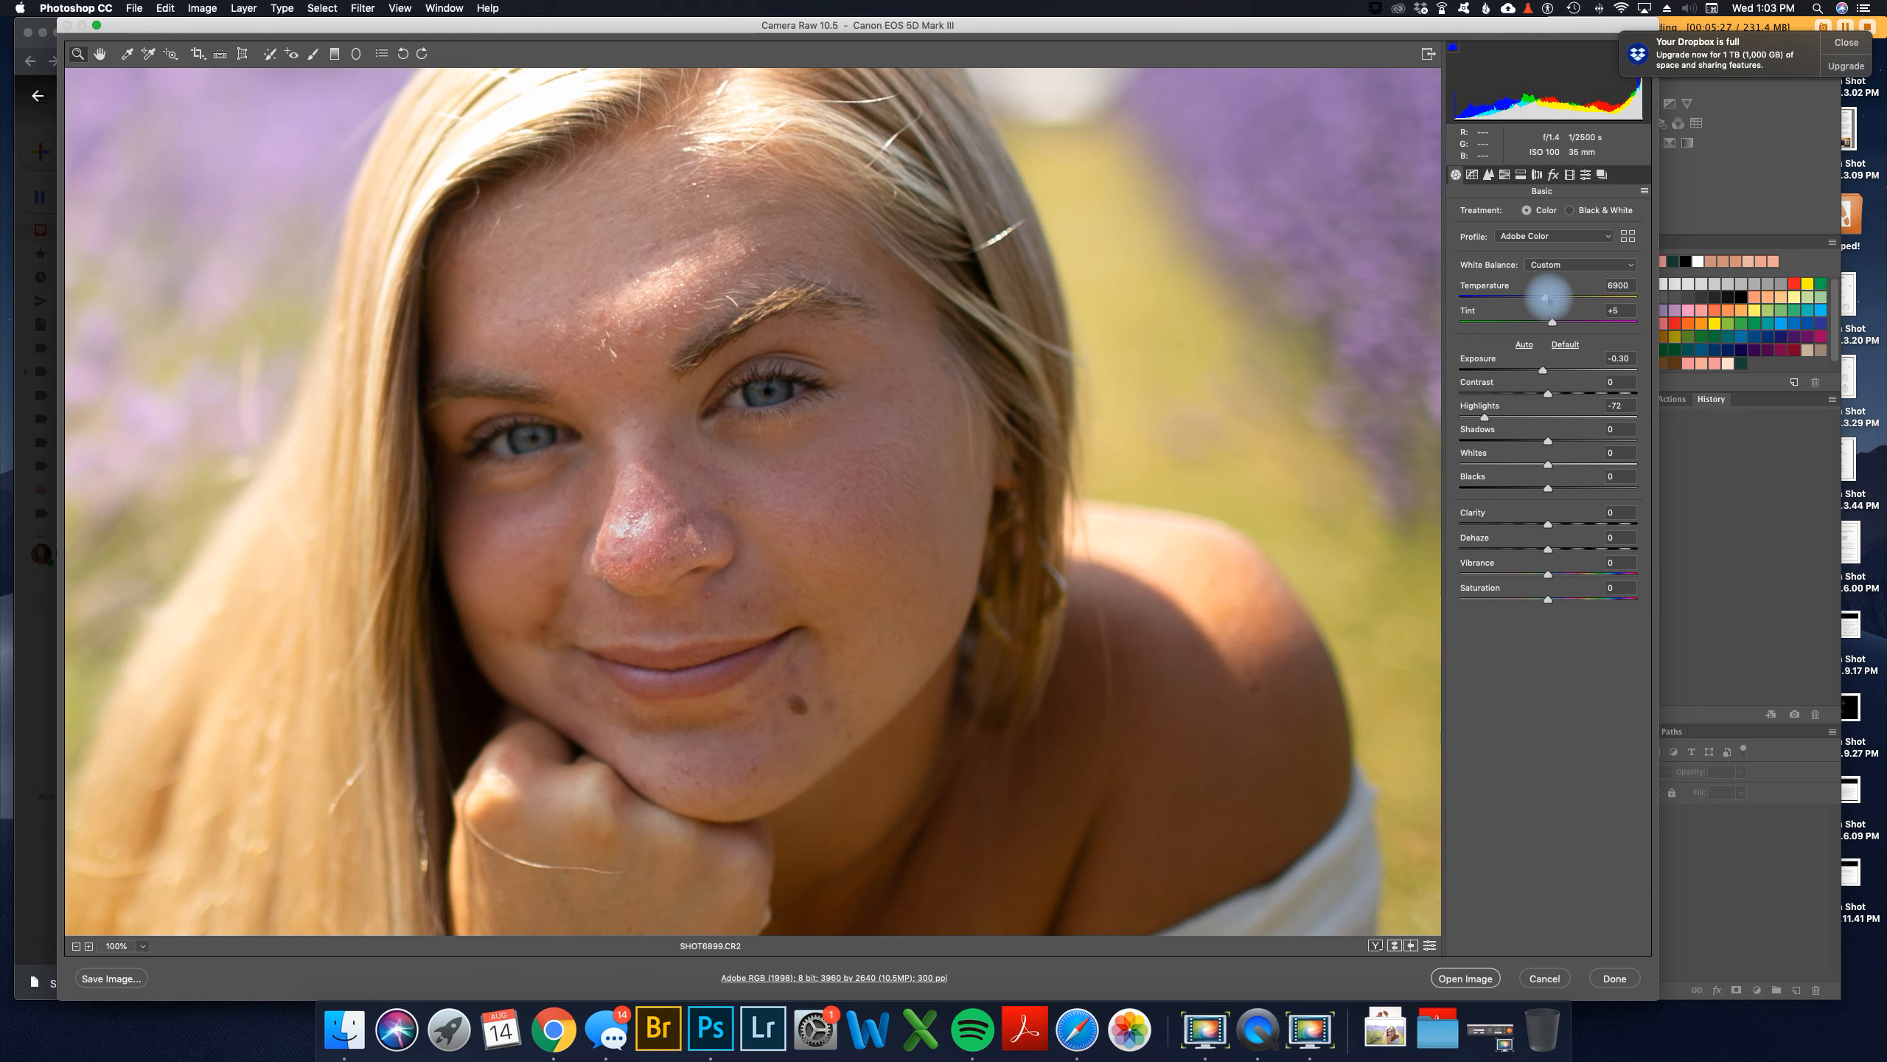
click(621, 561)
key(super+minus)
key(super+minus)
key(super+minus)
key(super+minus)
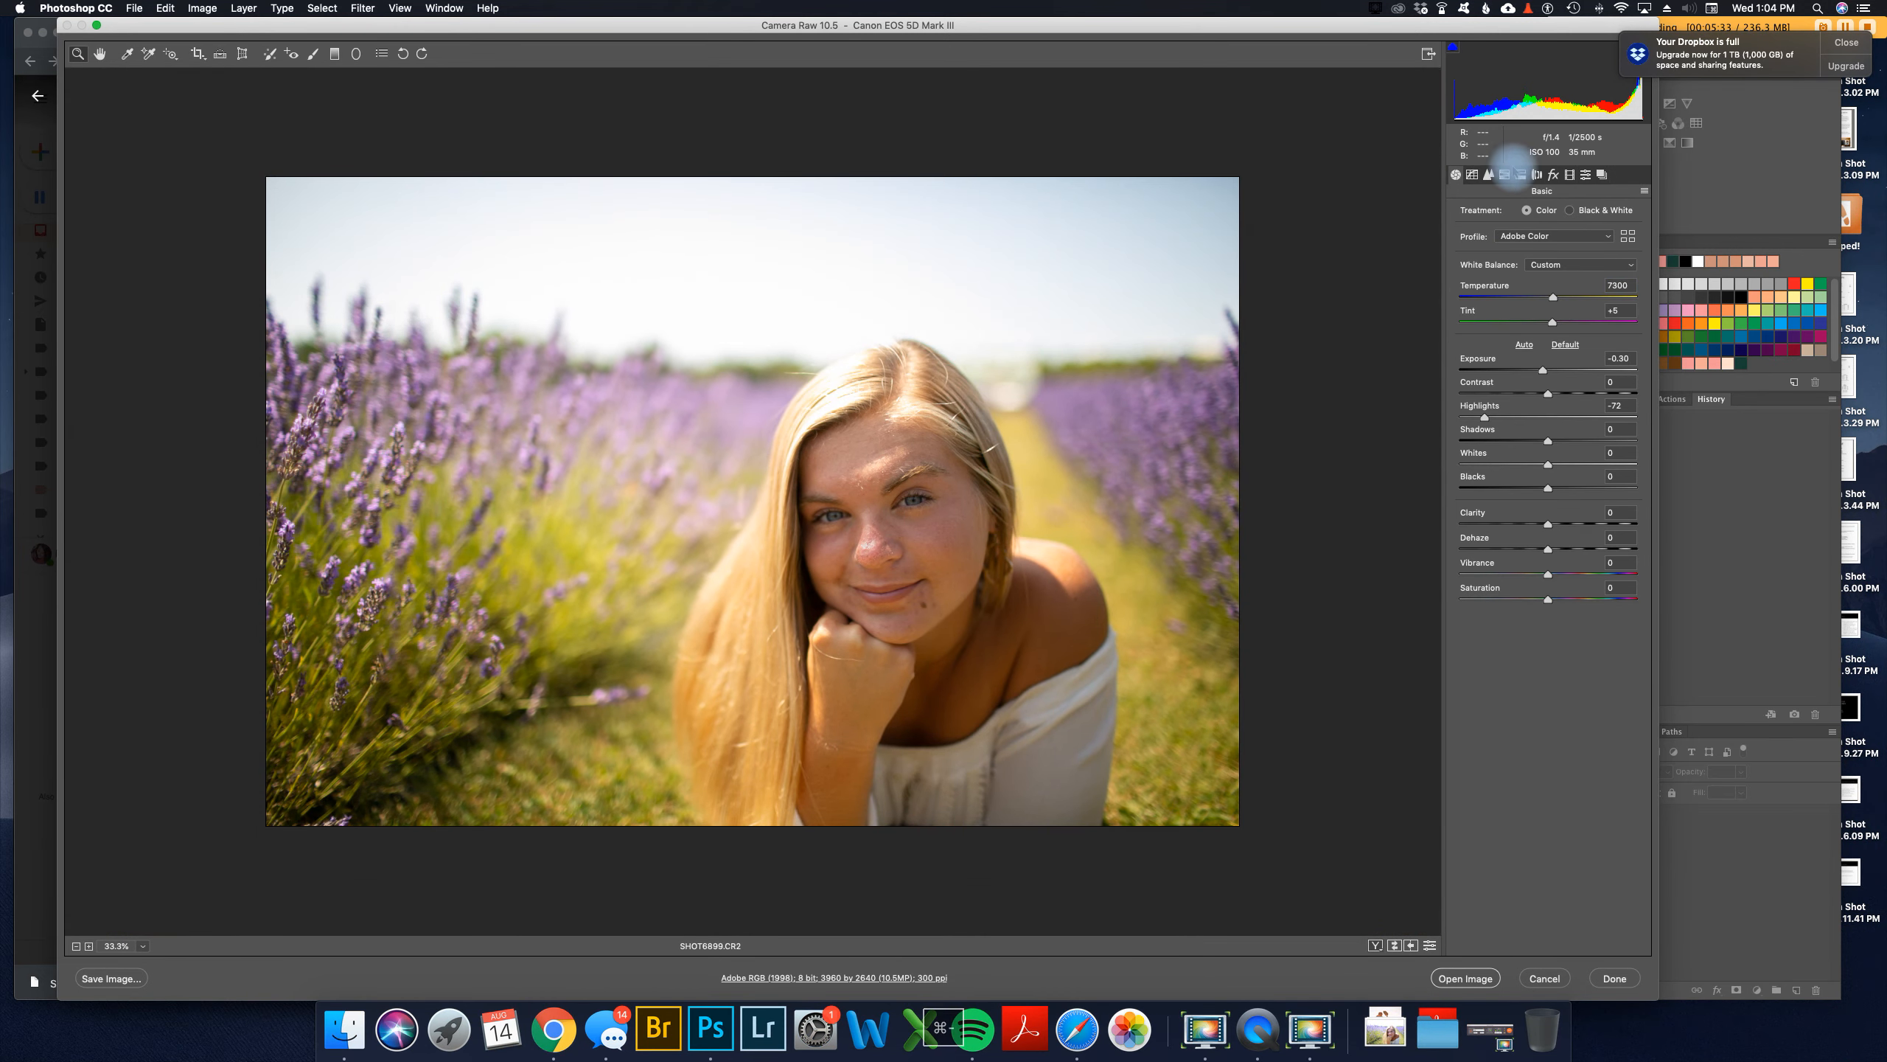
Step: Reduce the HSL saturation of greens to -17, yellows to -30 and oranges to -13, checking the skin tones
click(1521, 174)
click(1505, 174)
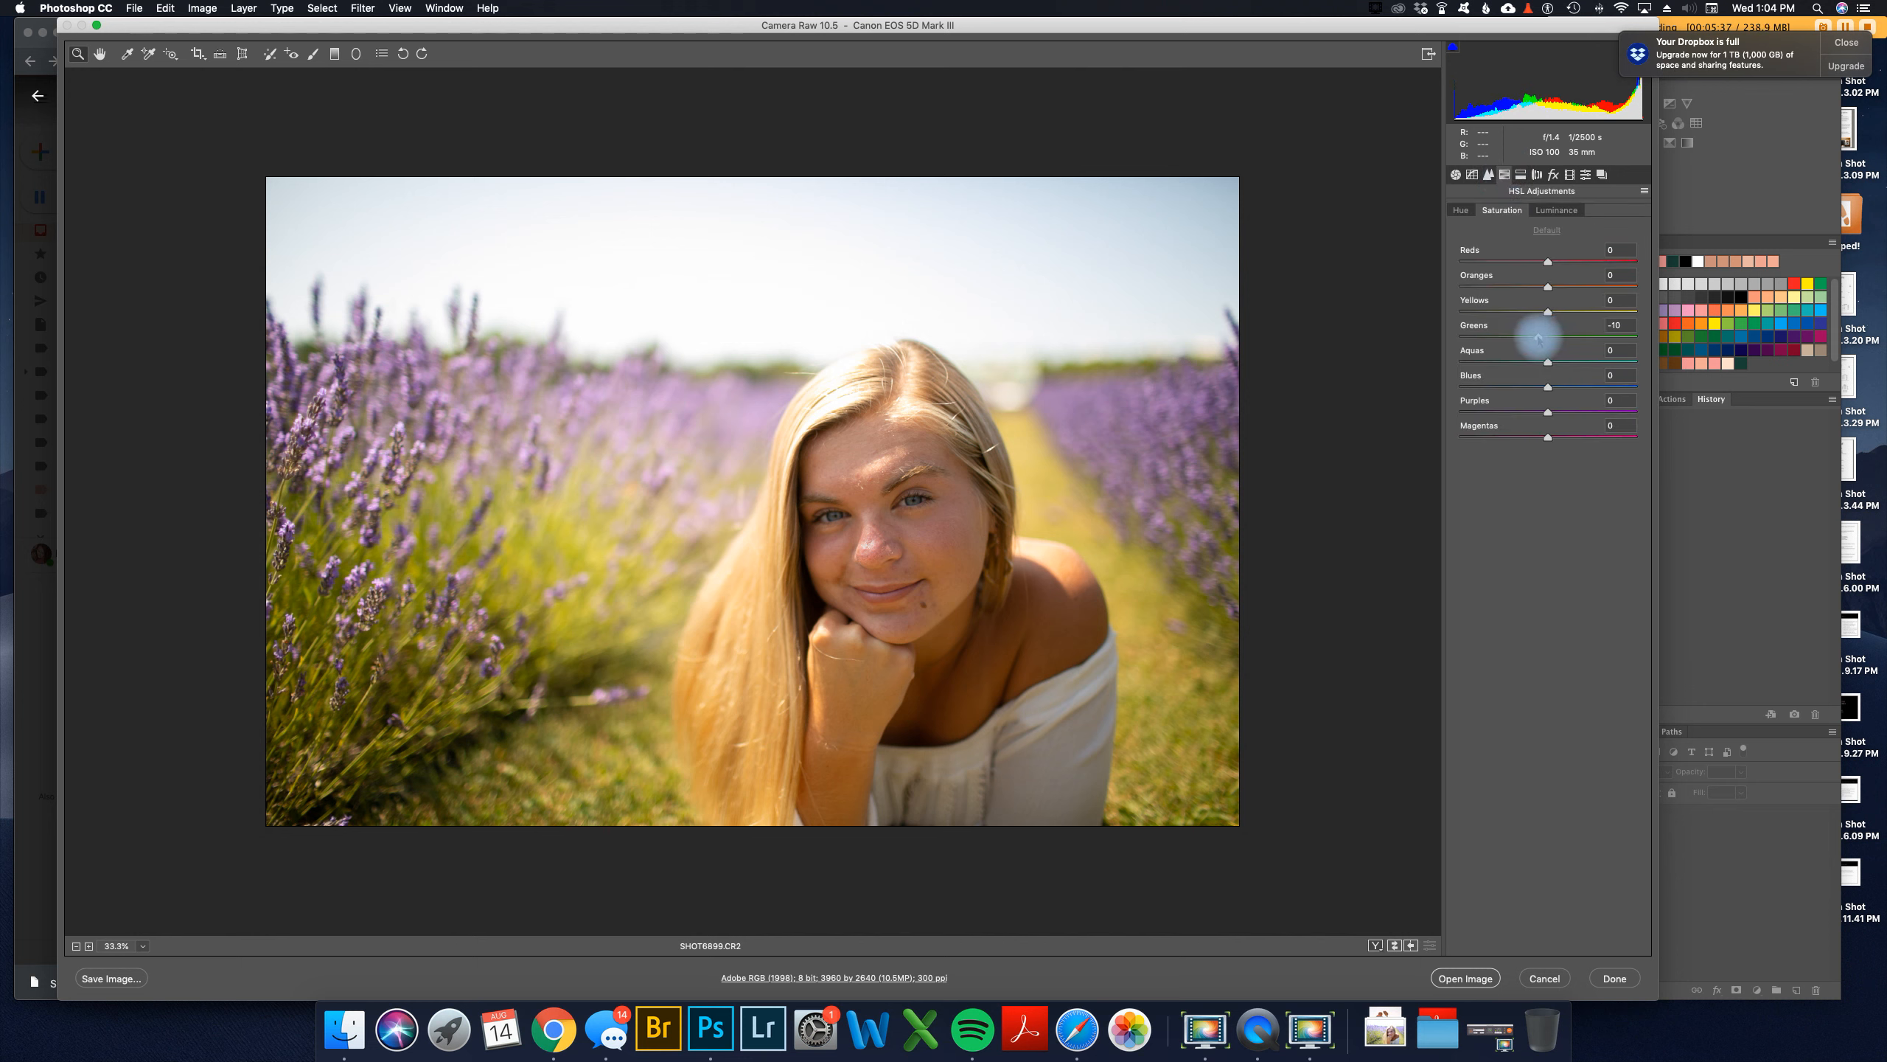
drag(1534, 337, 1534, 332)
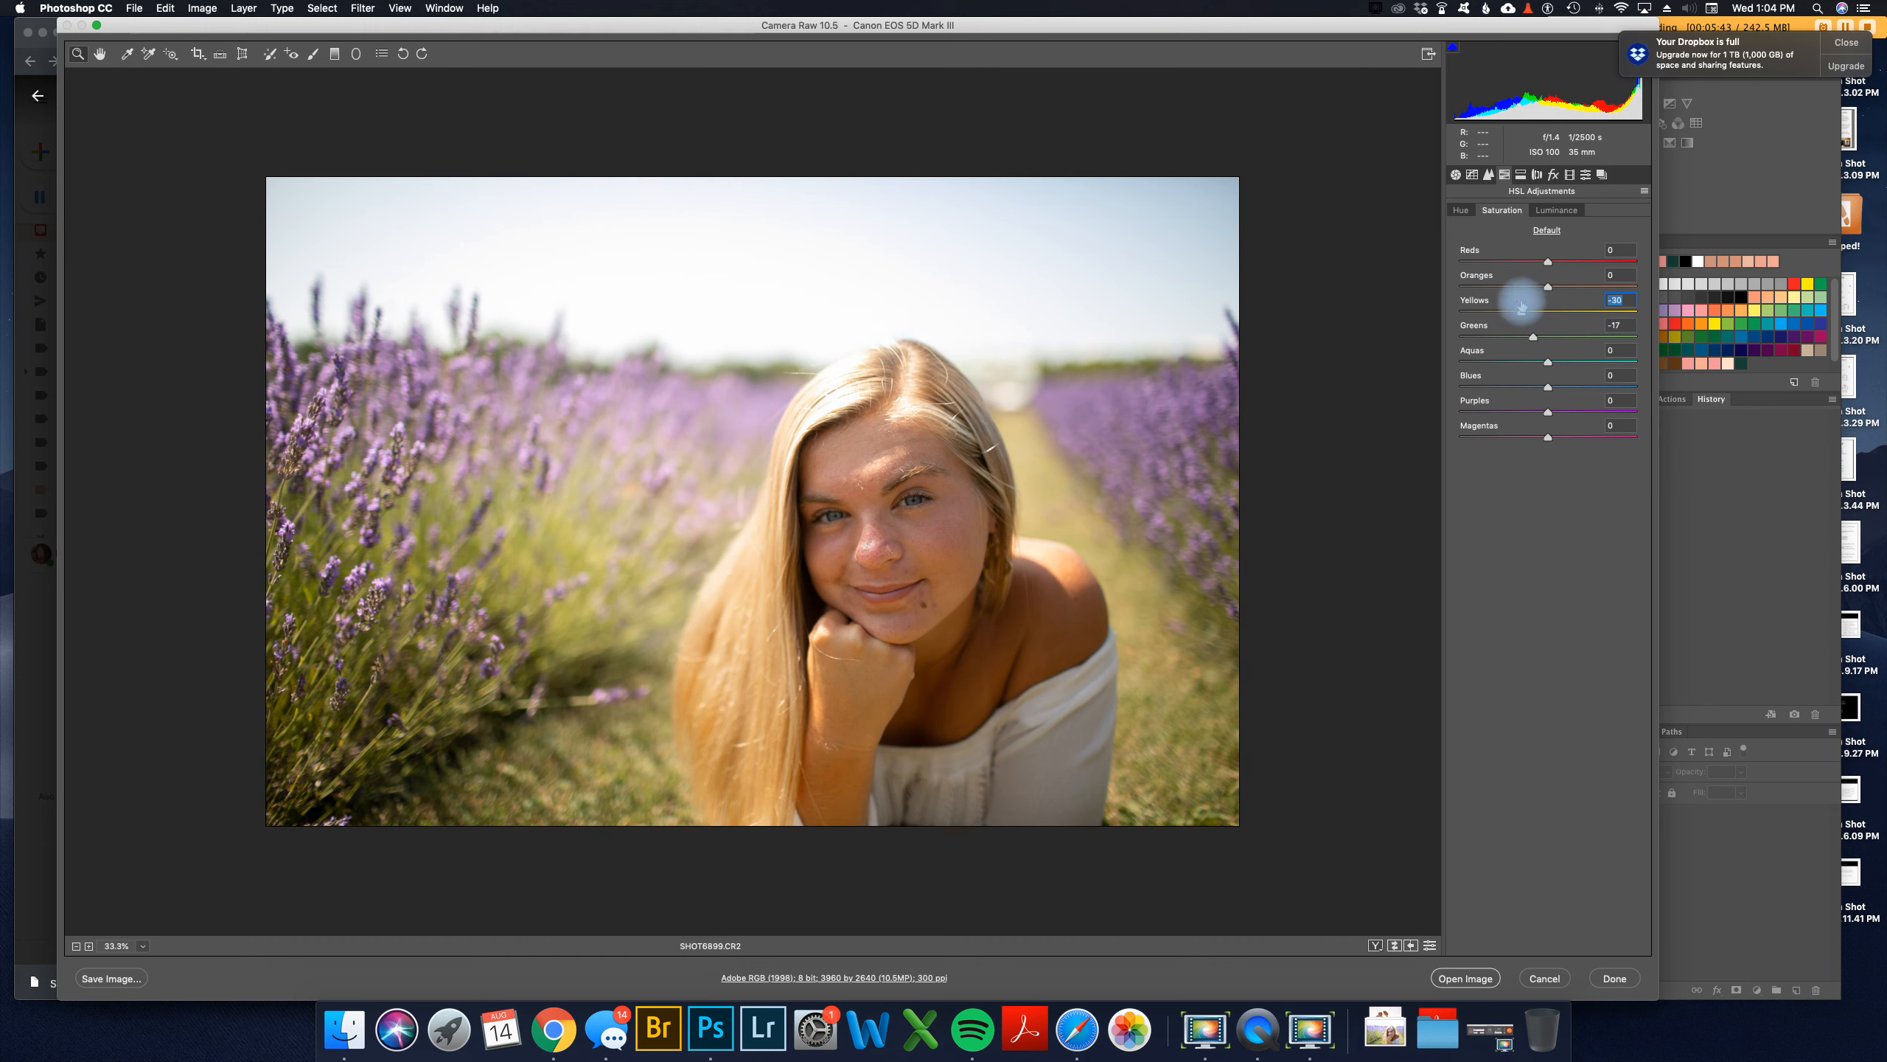
mouse_move(1547, 287)
mouse_down()
mouse_move(1415, 286)
mouse_move(1547, 289)
mouse_up()
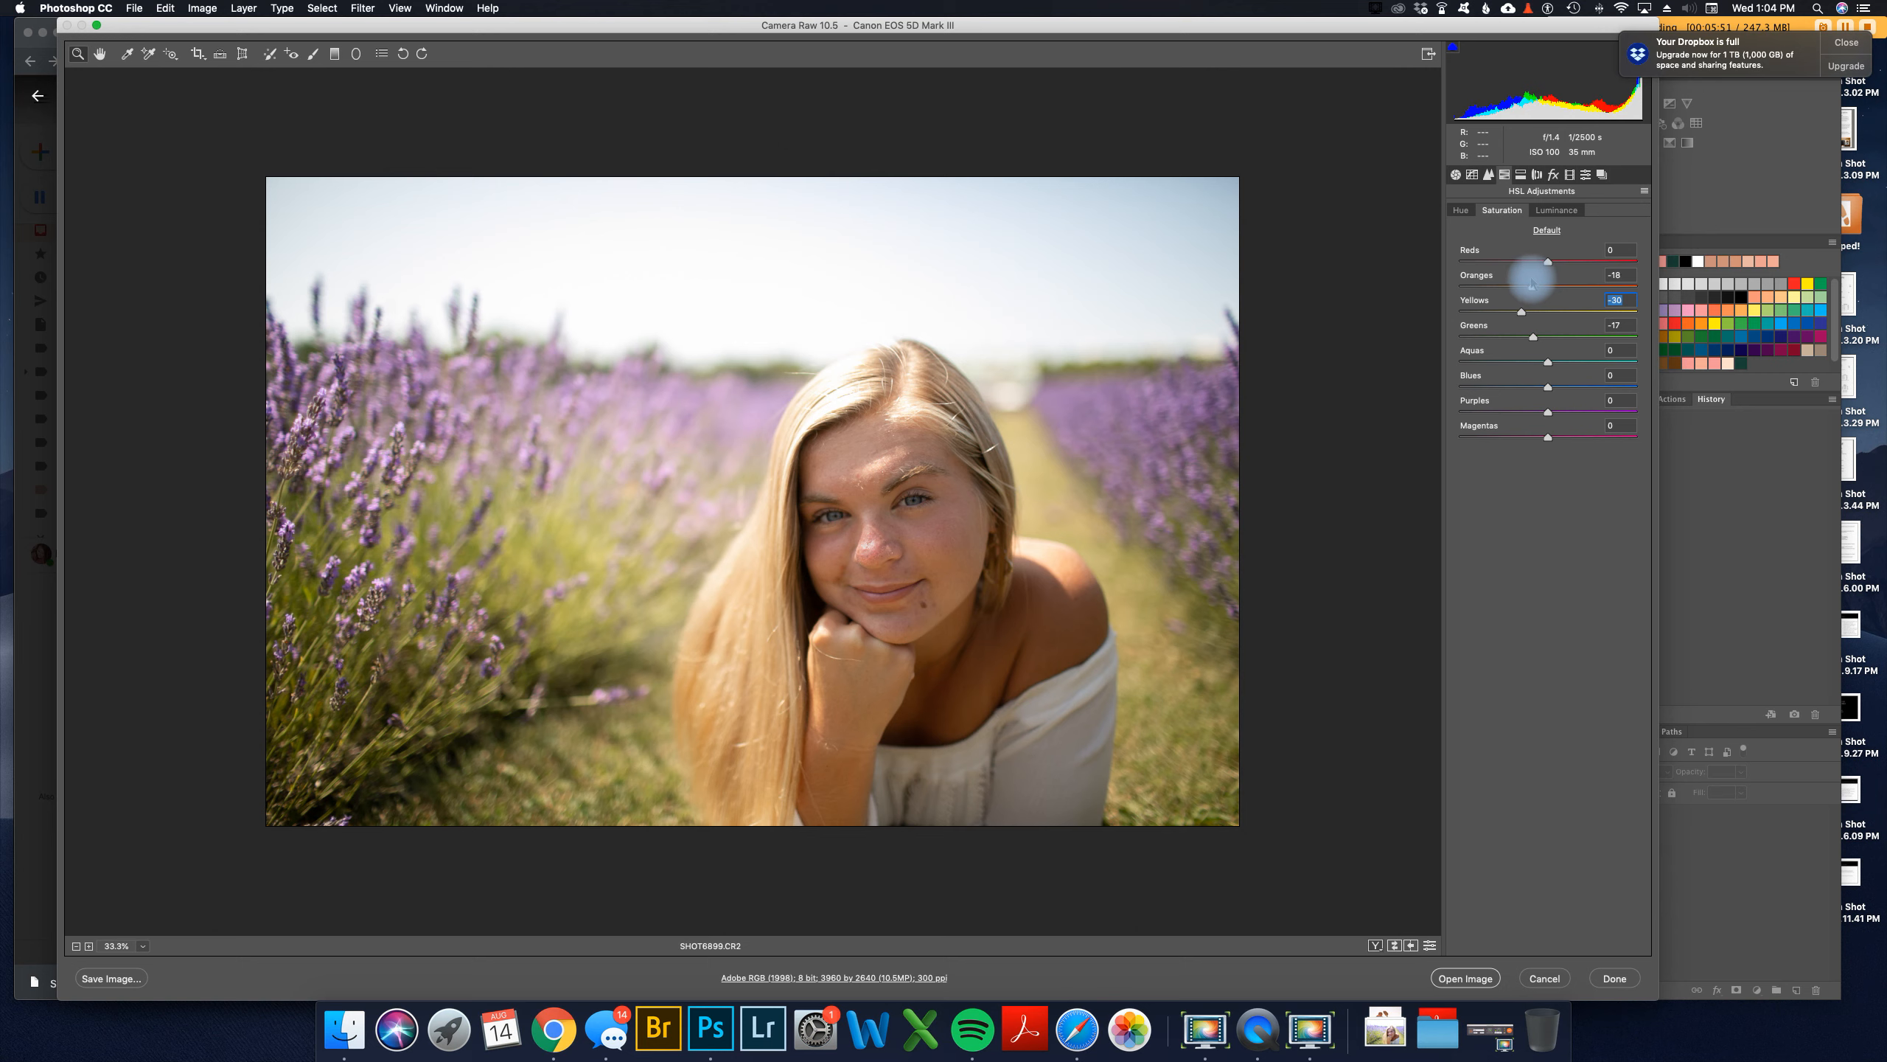
click(1535, 285)
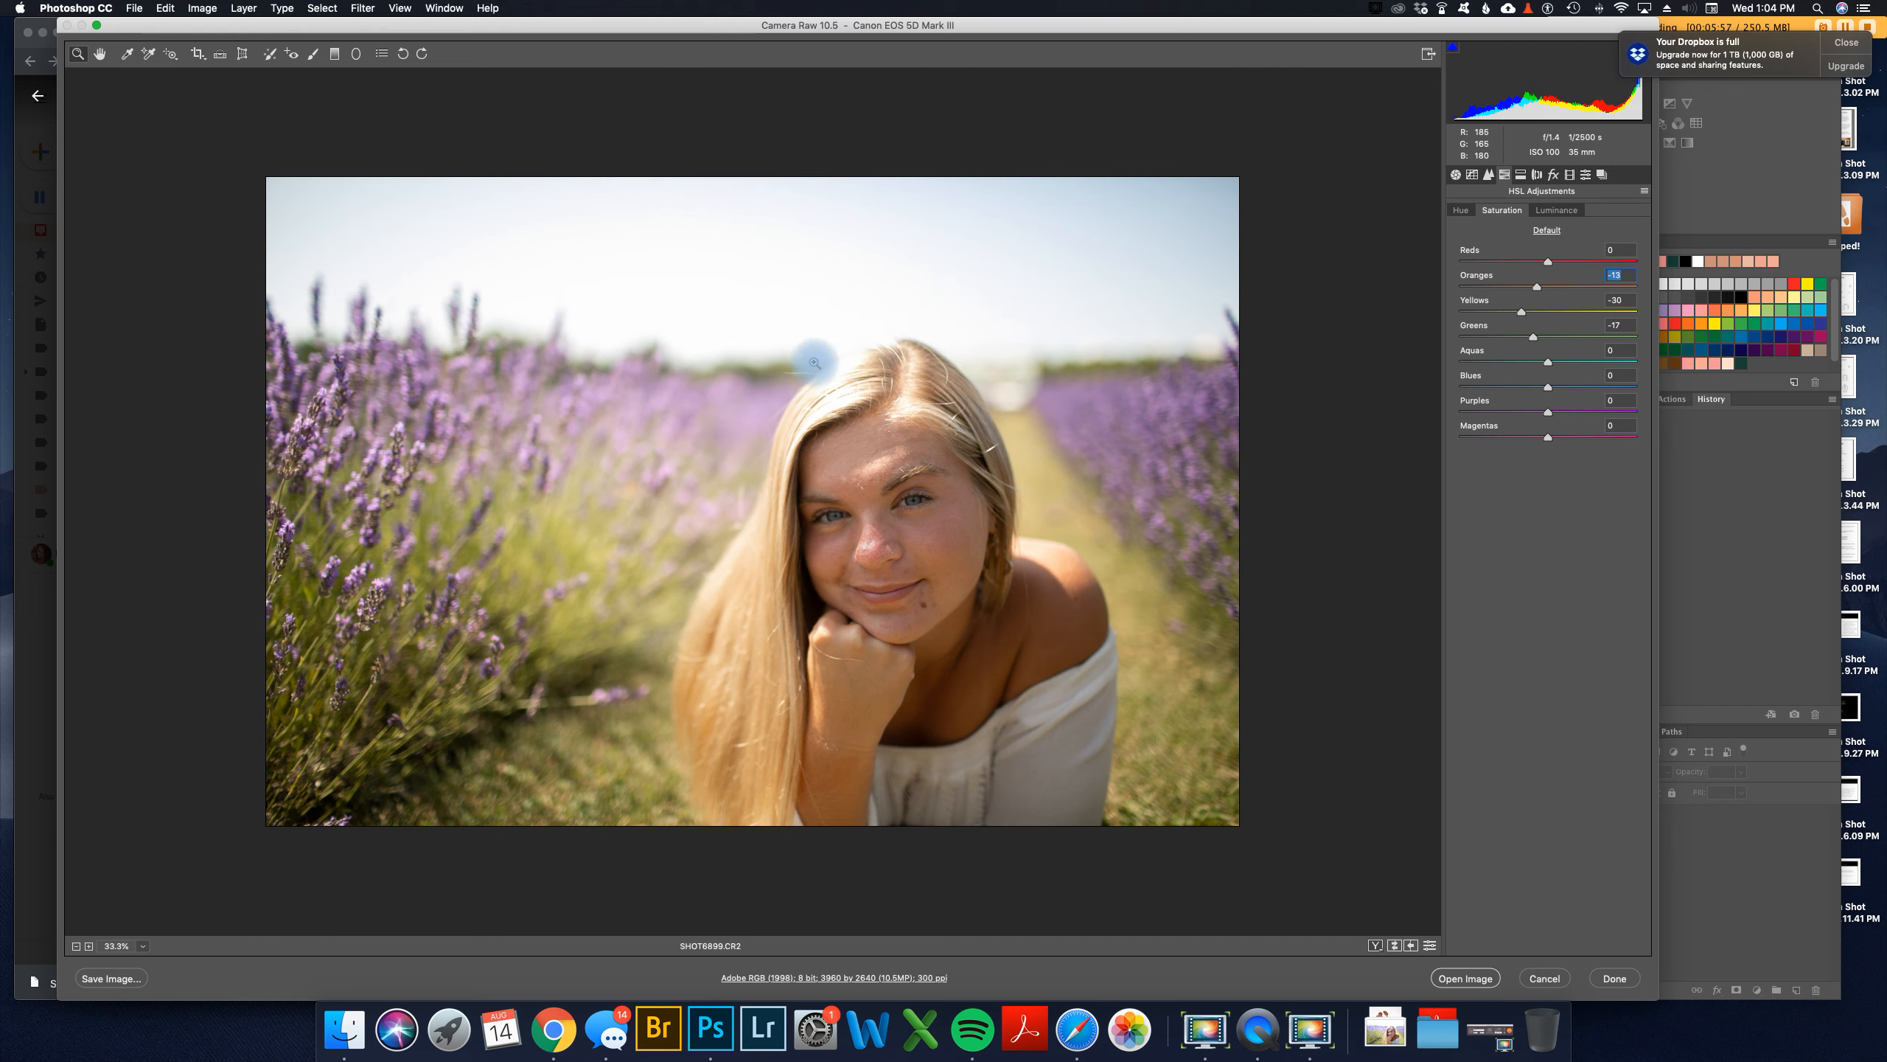
click(865, 554)
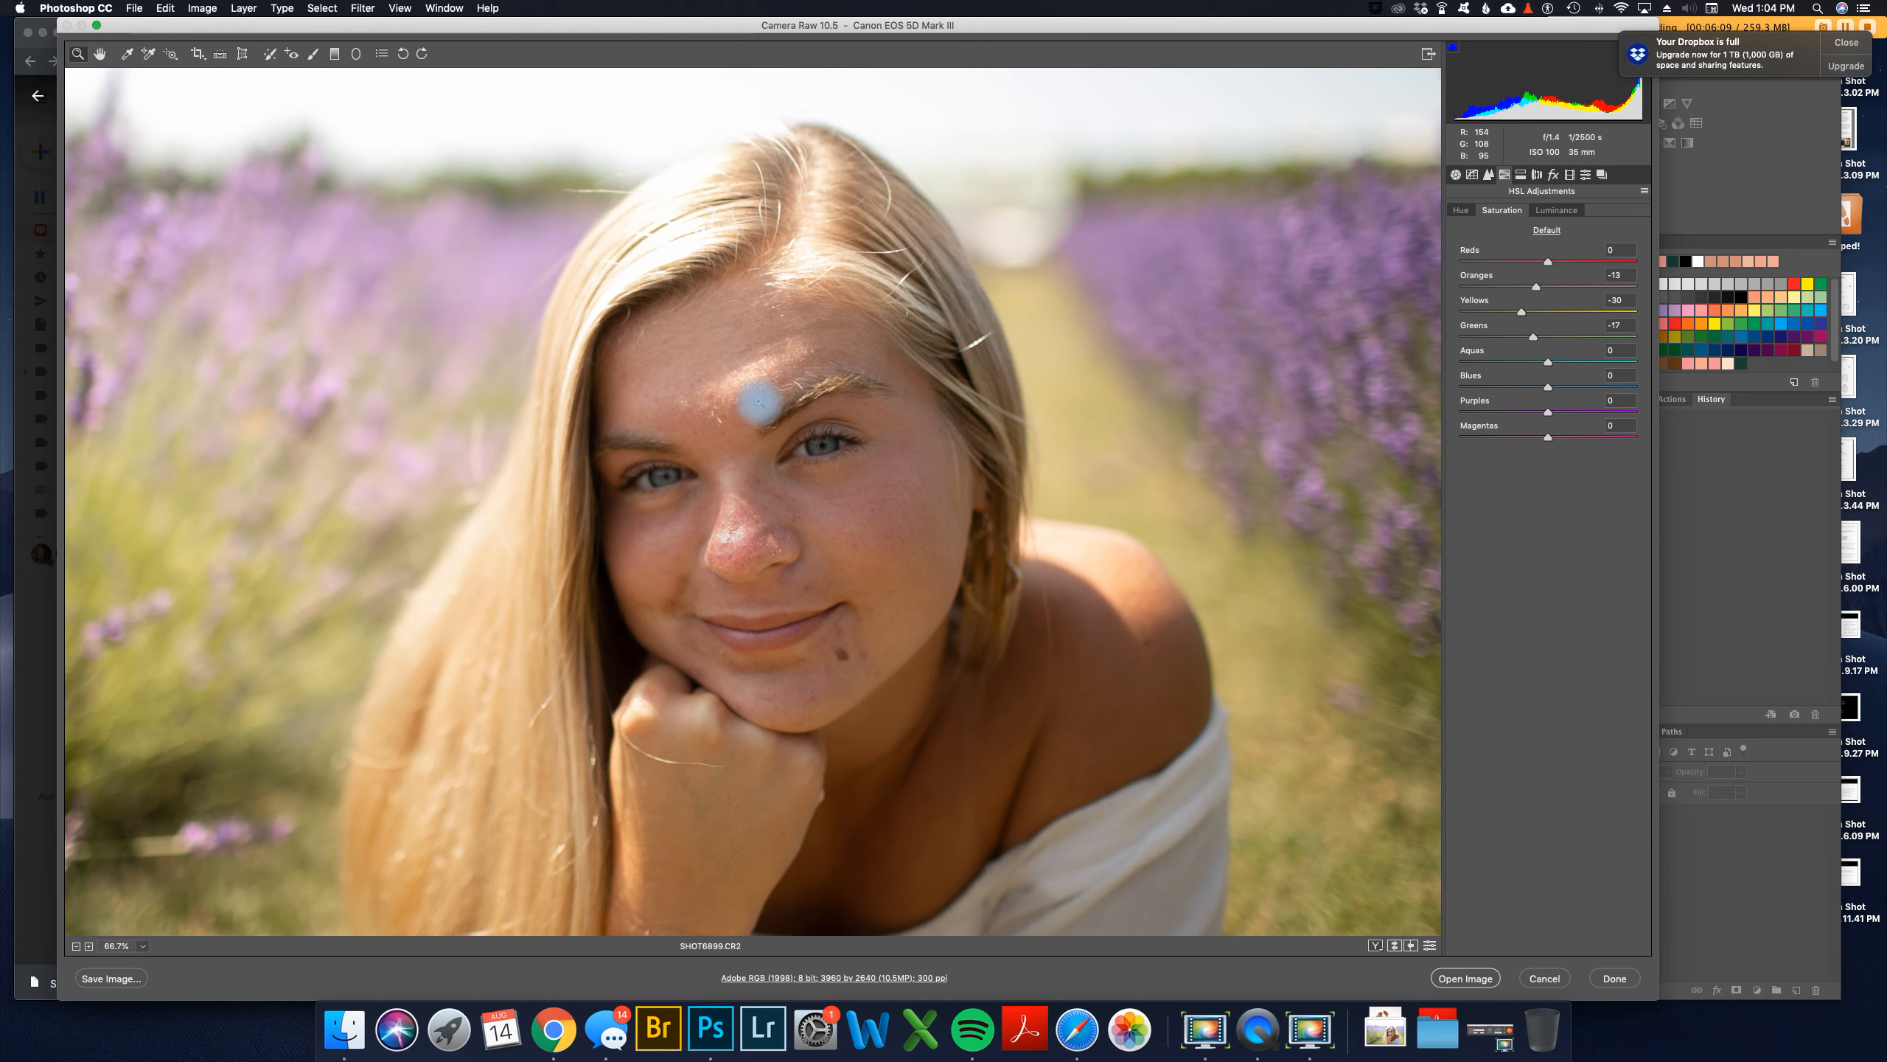
scroll(758, 402, left, 3)
key(super+minus)
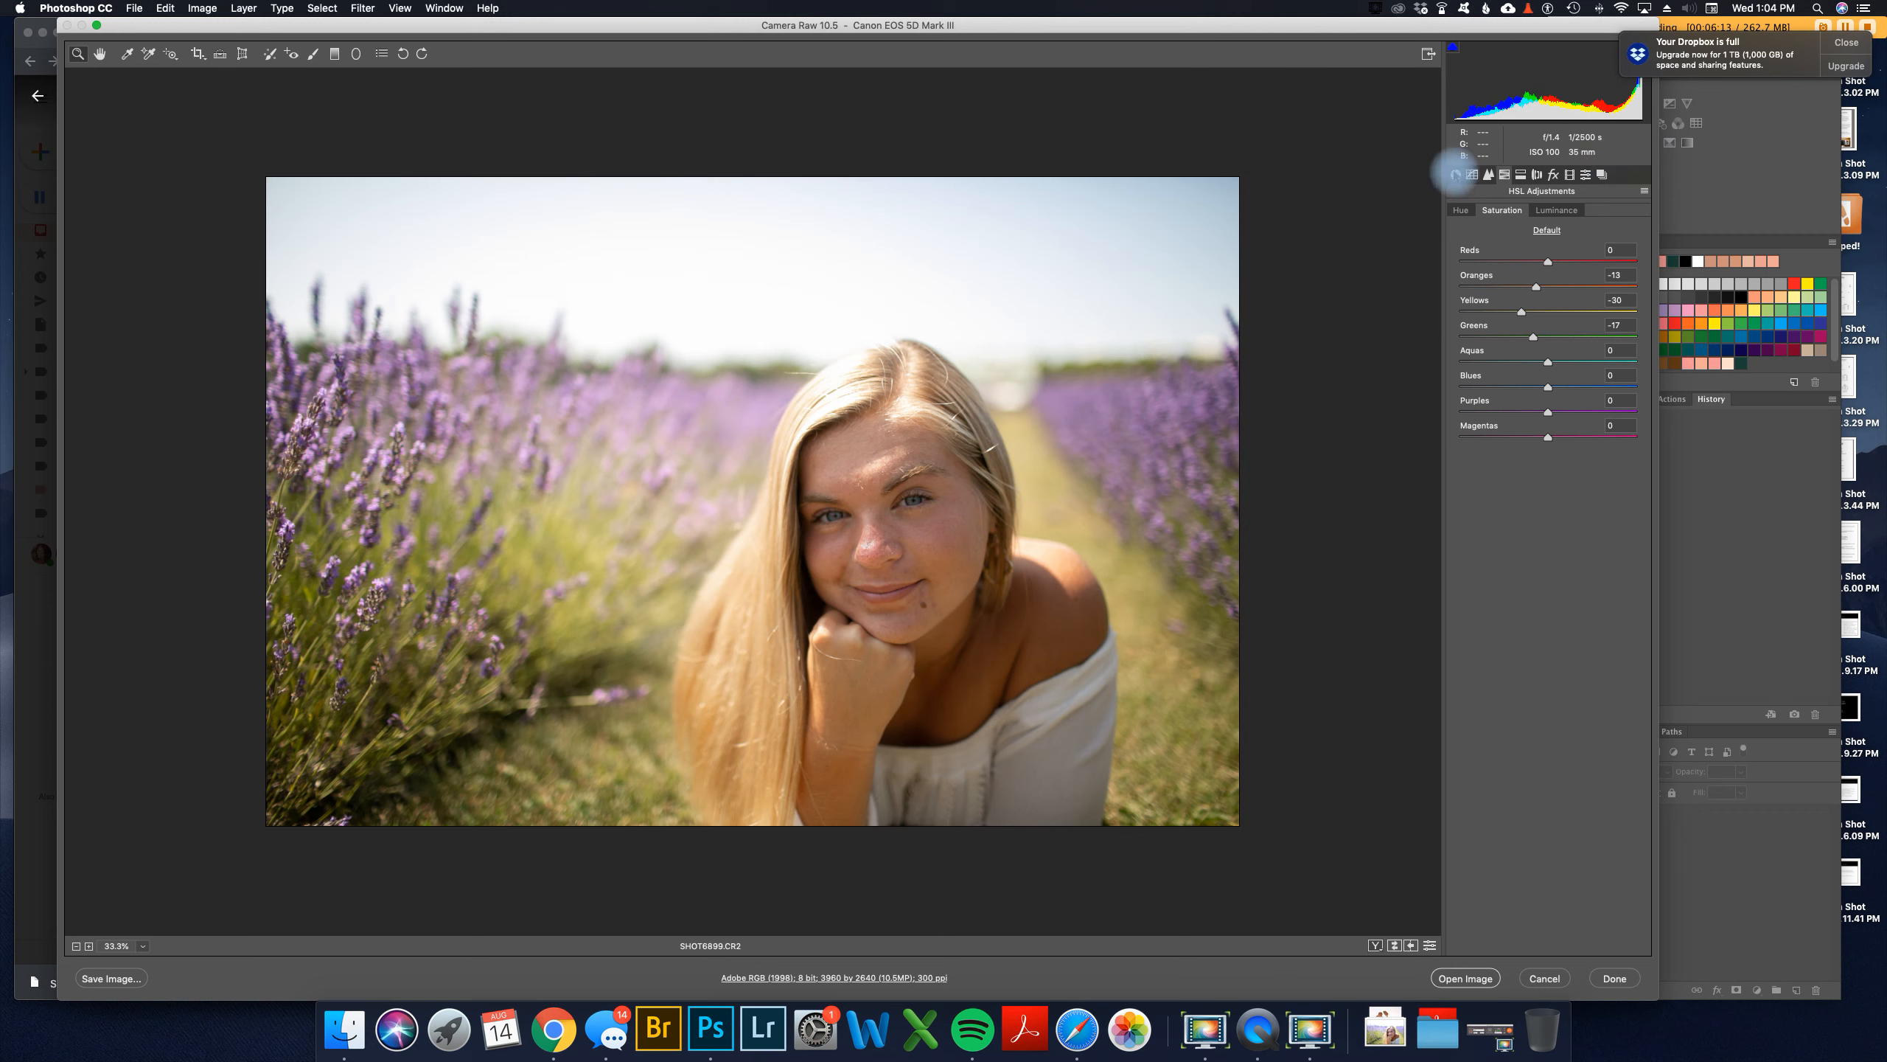
Step: Add a post-crop vignette with an amount of -13 in the Highlight Priority style
click(1455, 174)
click(1520, 175)
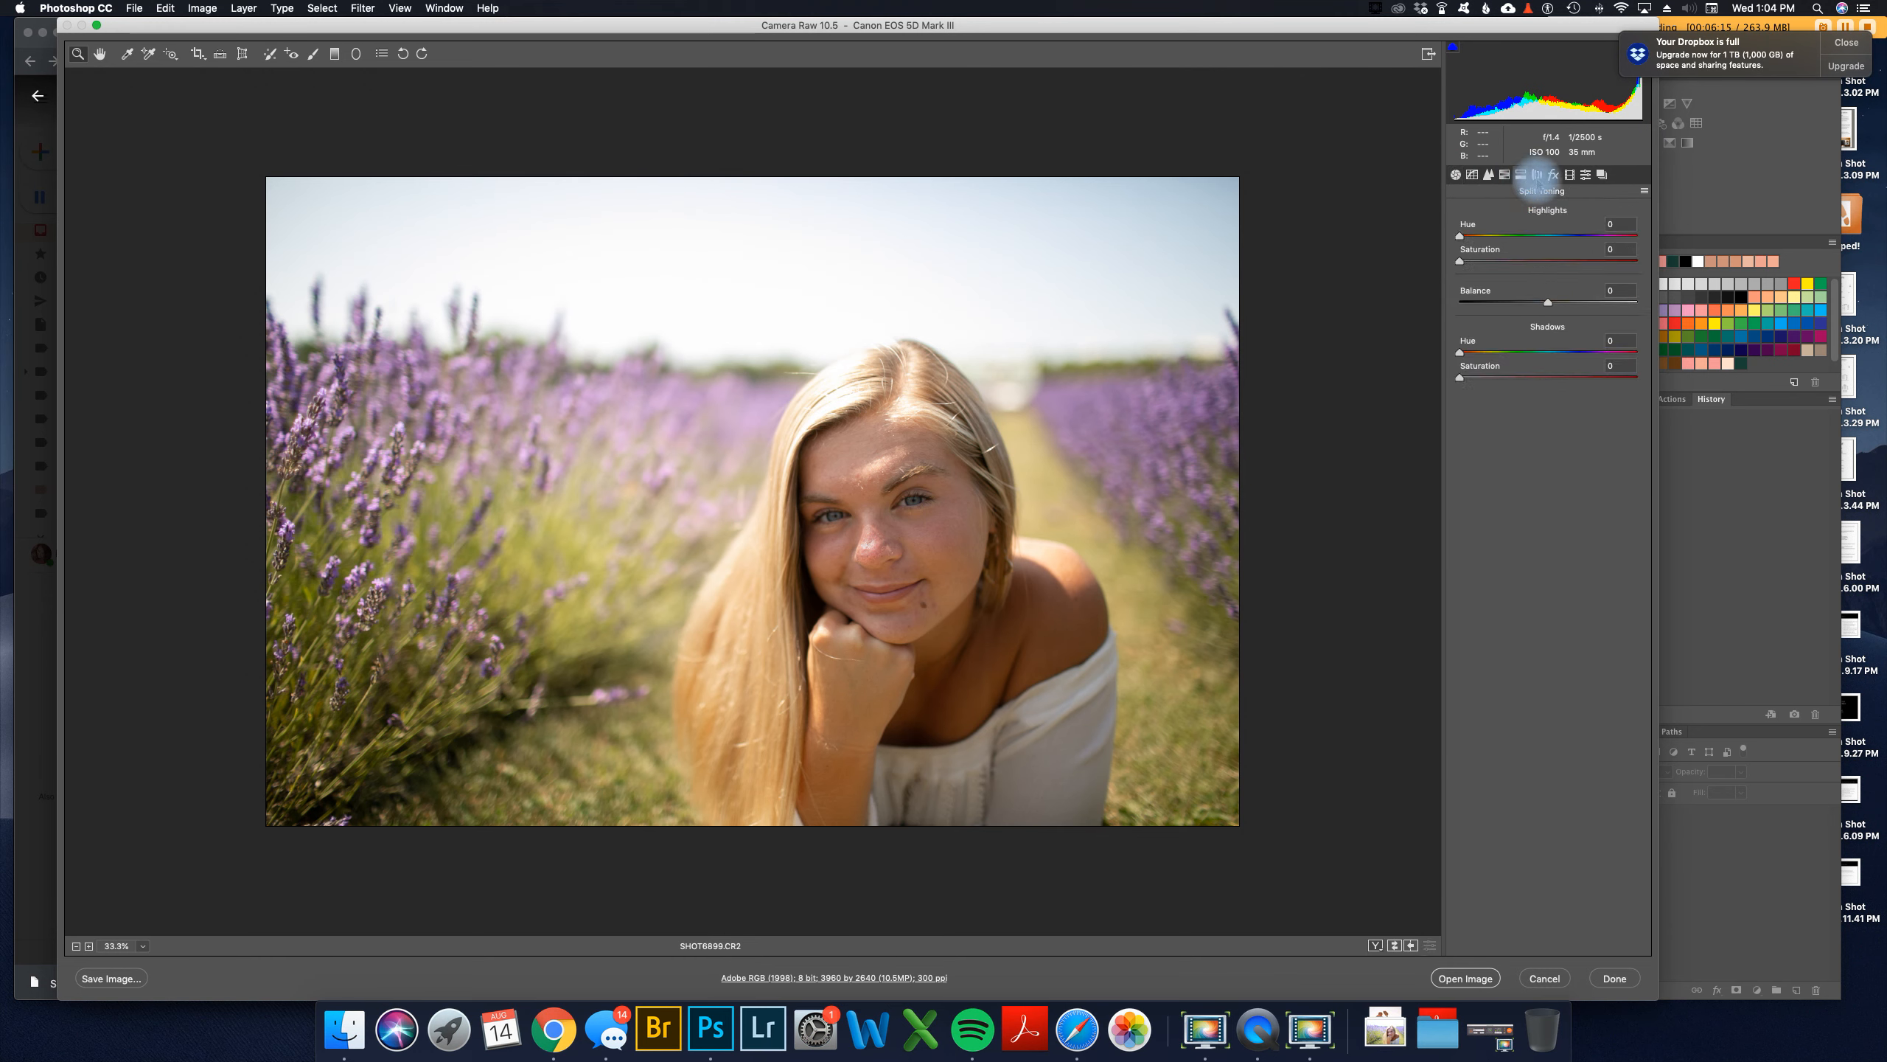
click(1536, 174)
click(1552, 174)
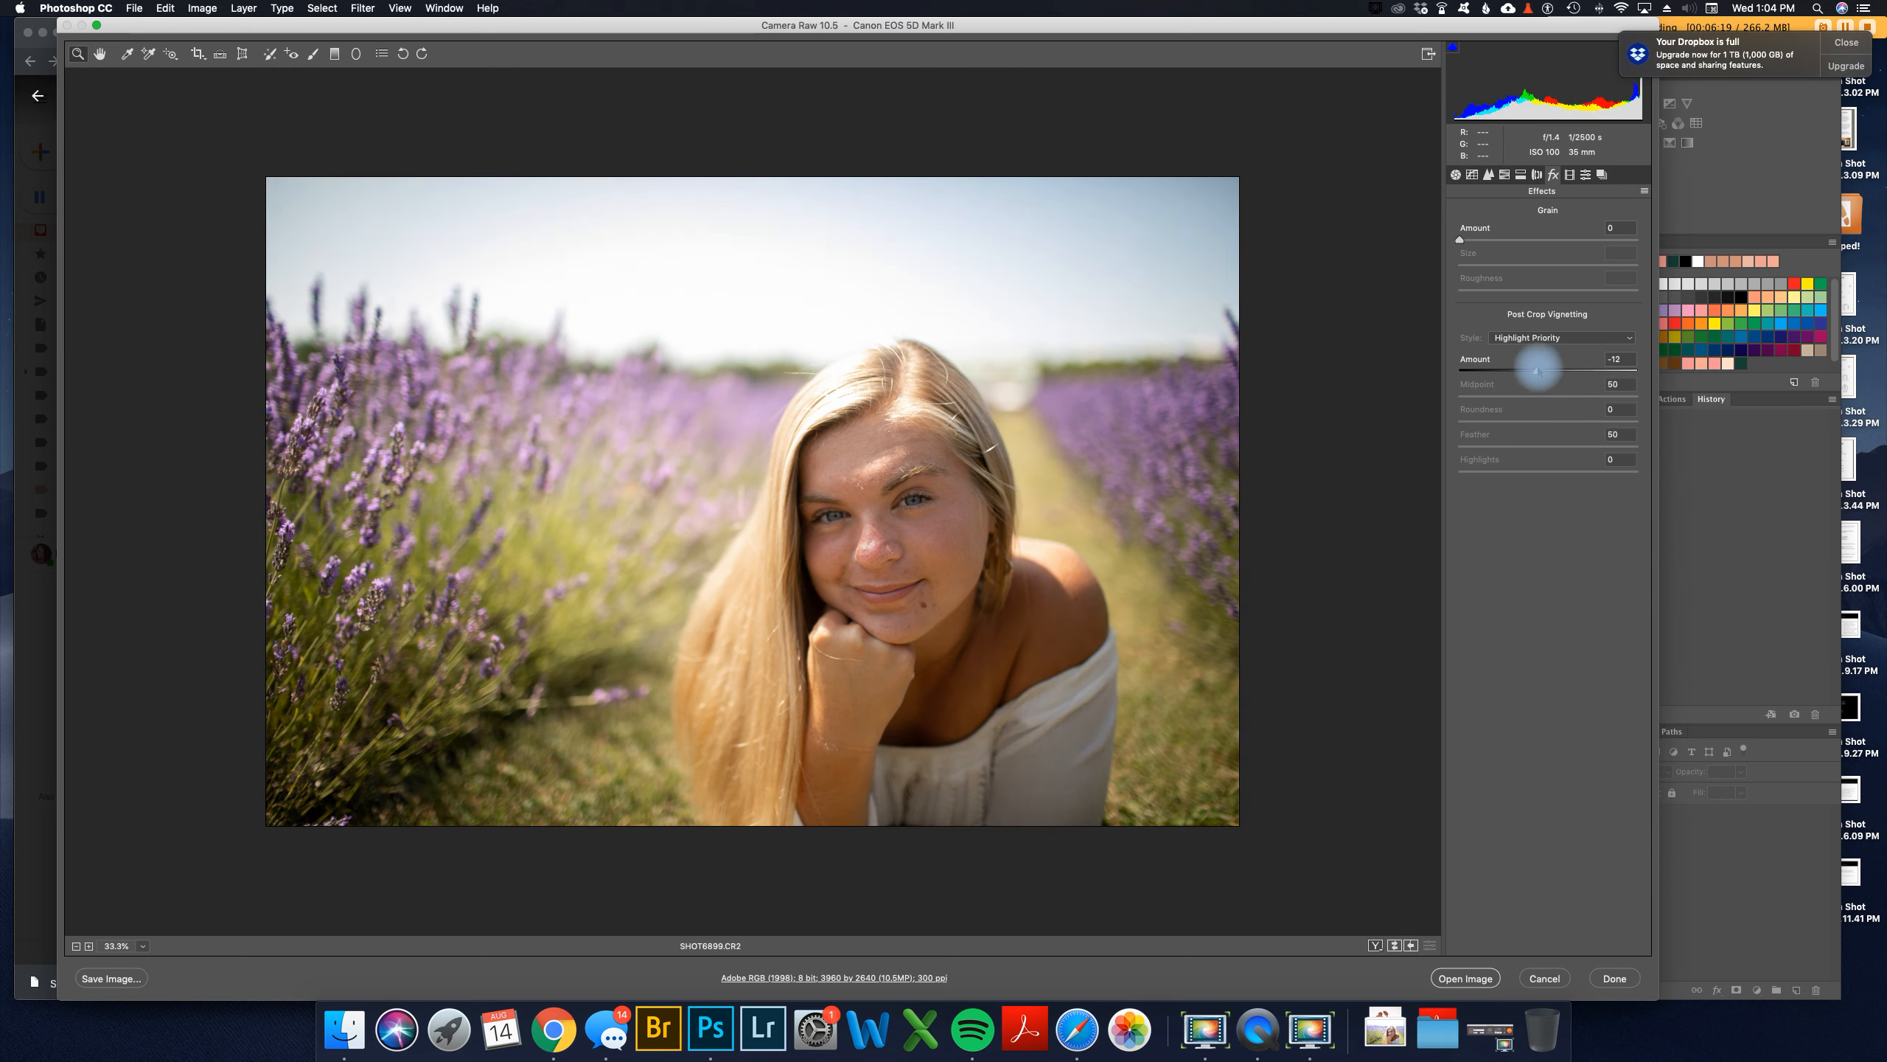
drag(1535, 370, 1535, 370)
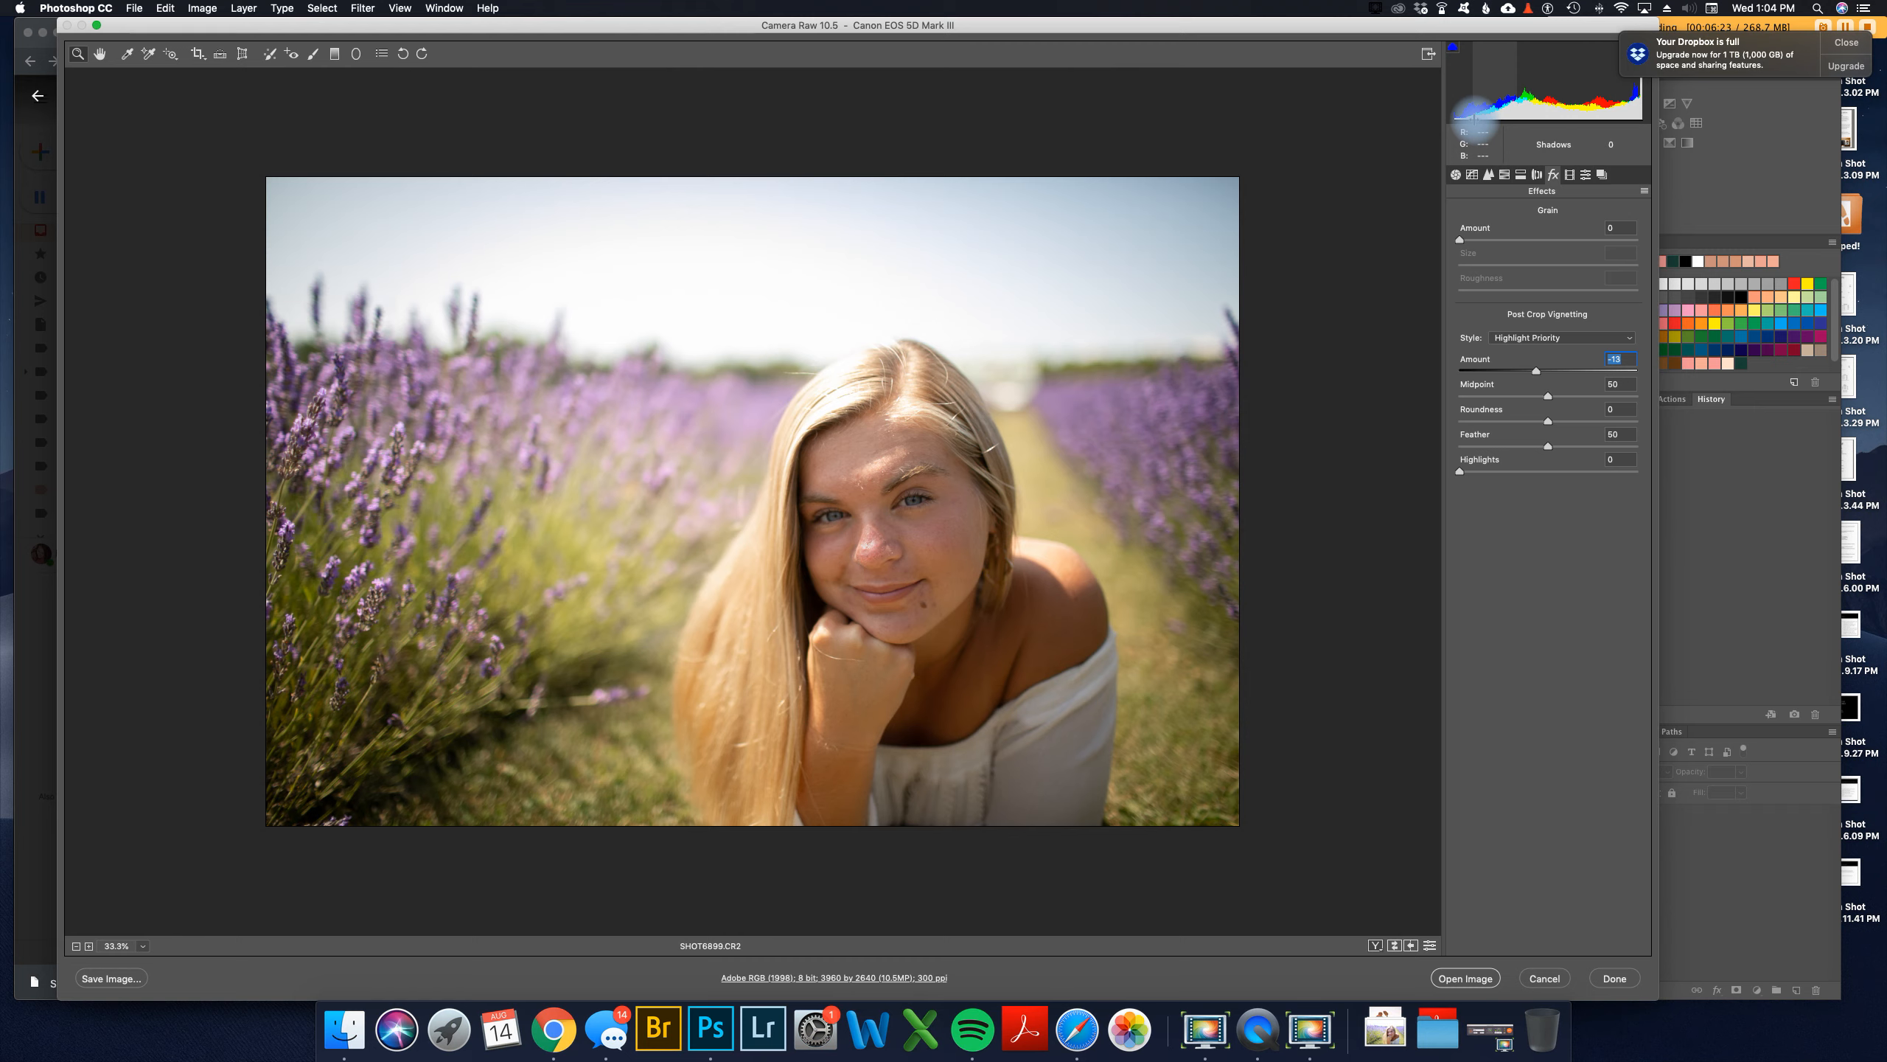
Step: Open the developed image in Photoshop and duplicate the background layer
click(1468, 978)
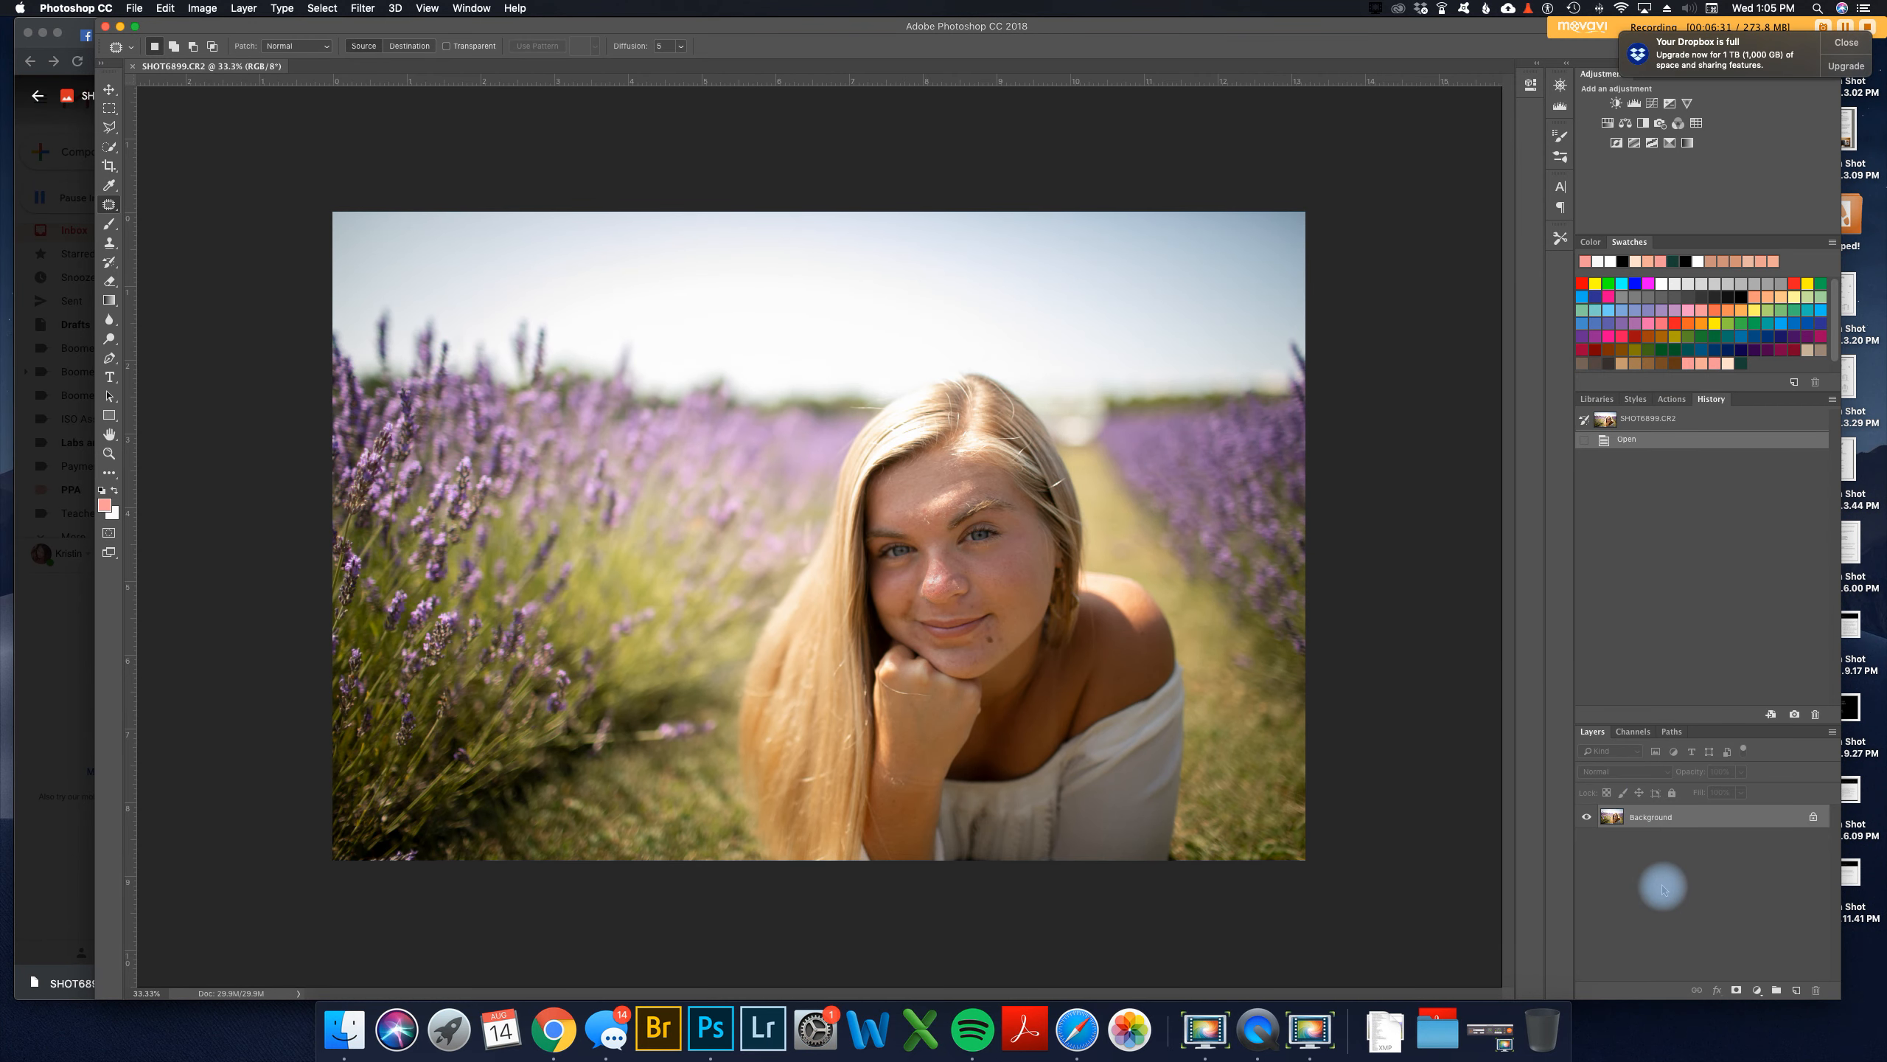
key(i)
key(super+k)
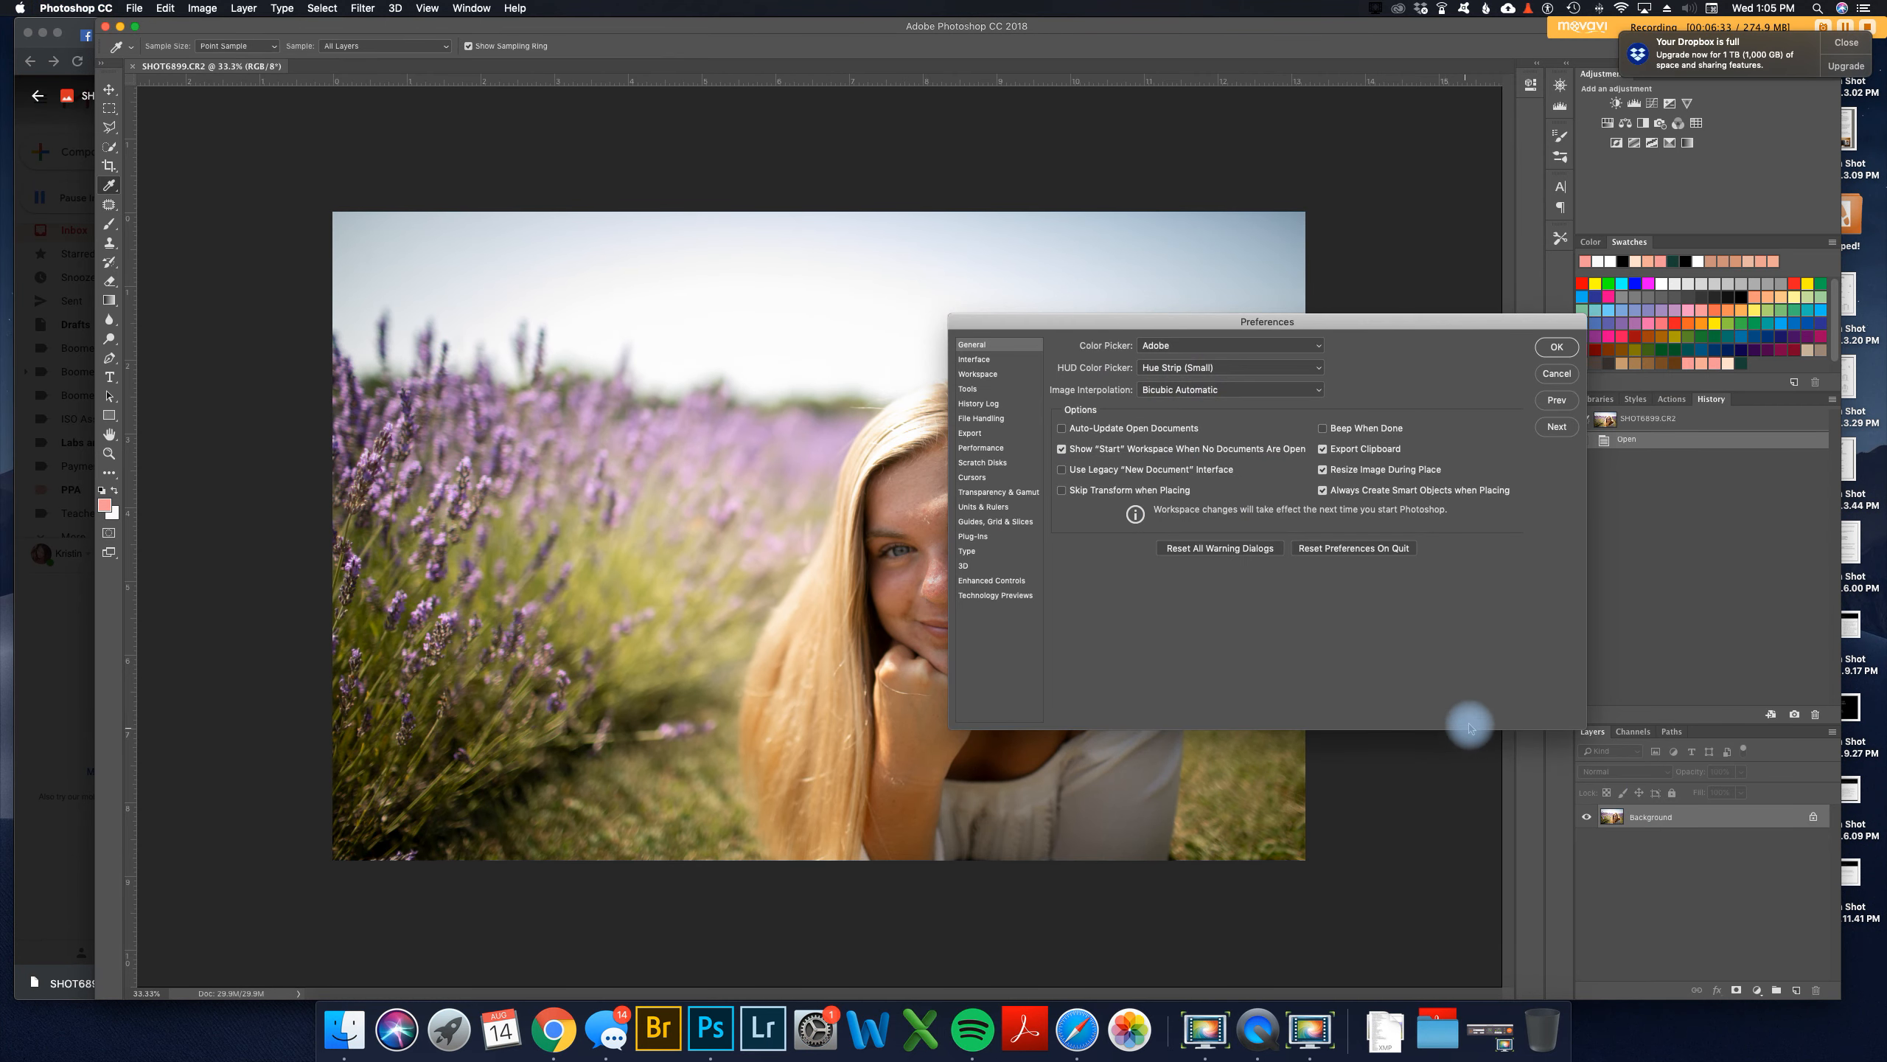
key(super+j)
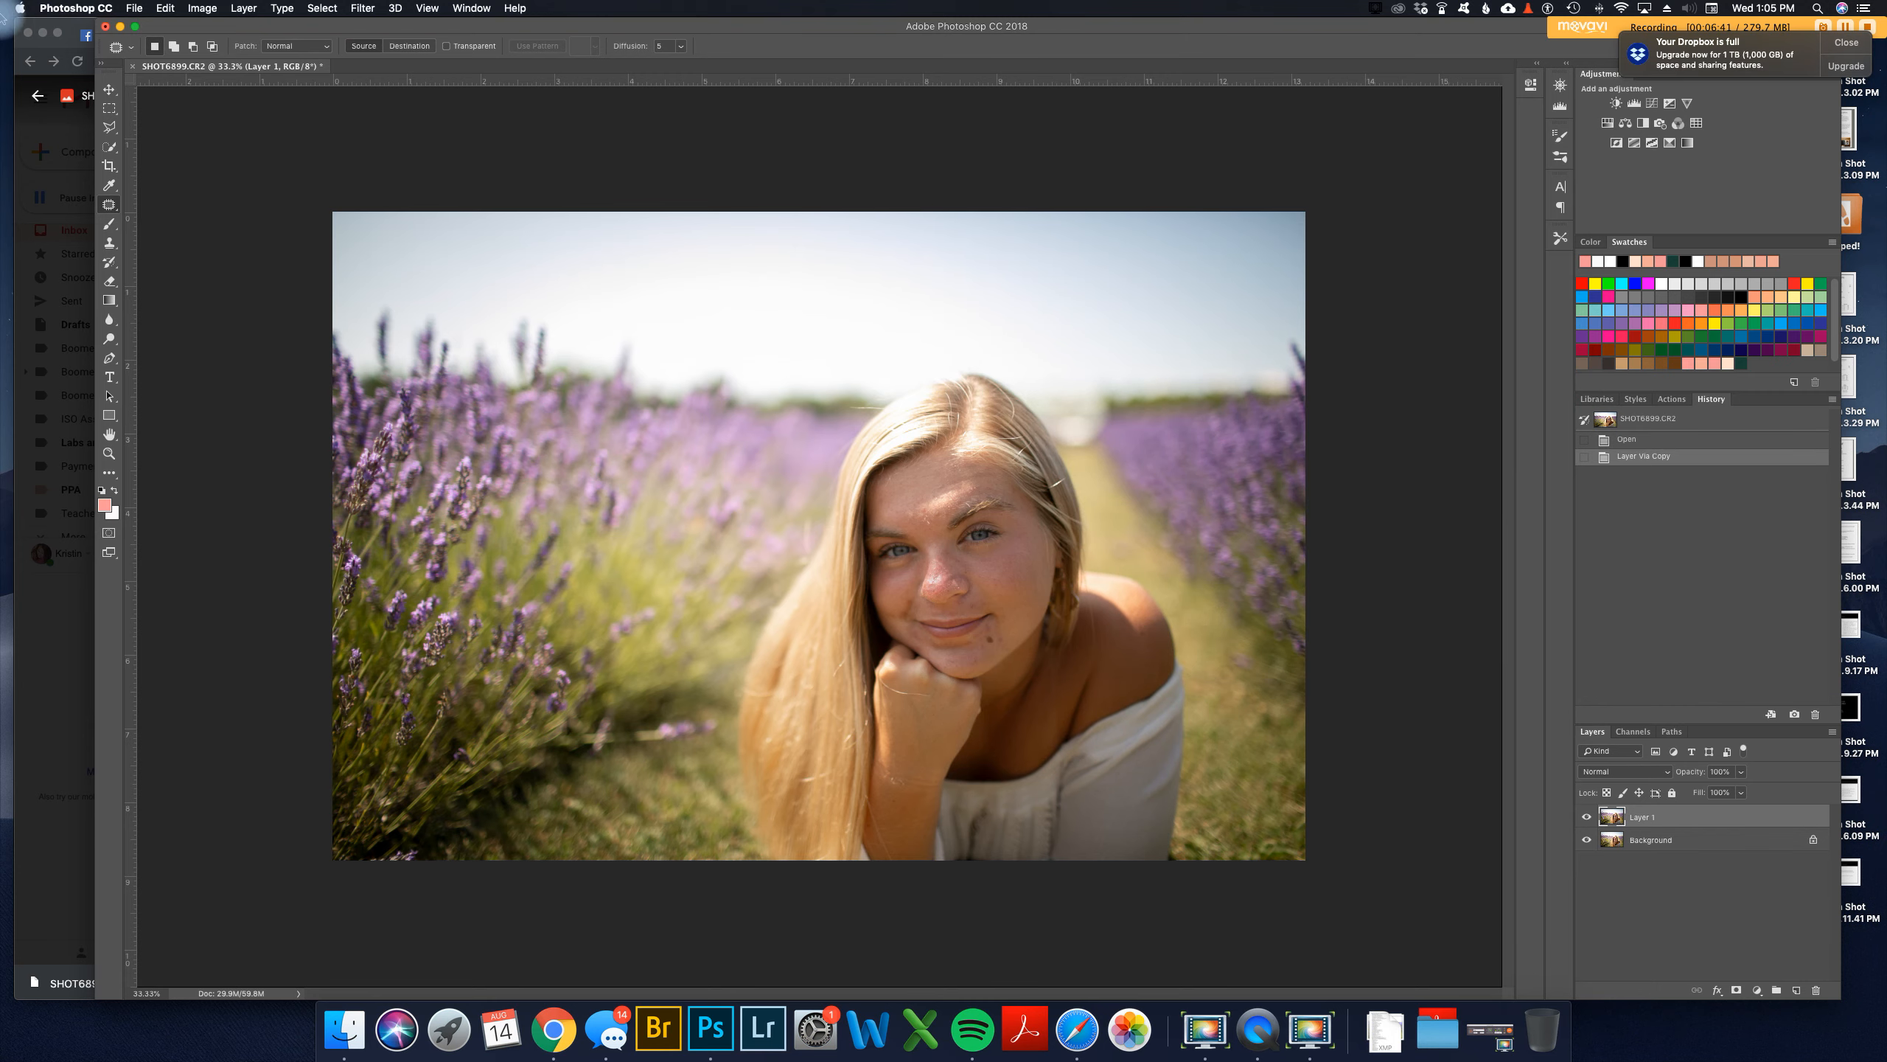
Step: Remove the stray hair beside the crown of the head with a fill of its outline, and force quit the interrupting Dock app
scroll(900, 379, up, 5)
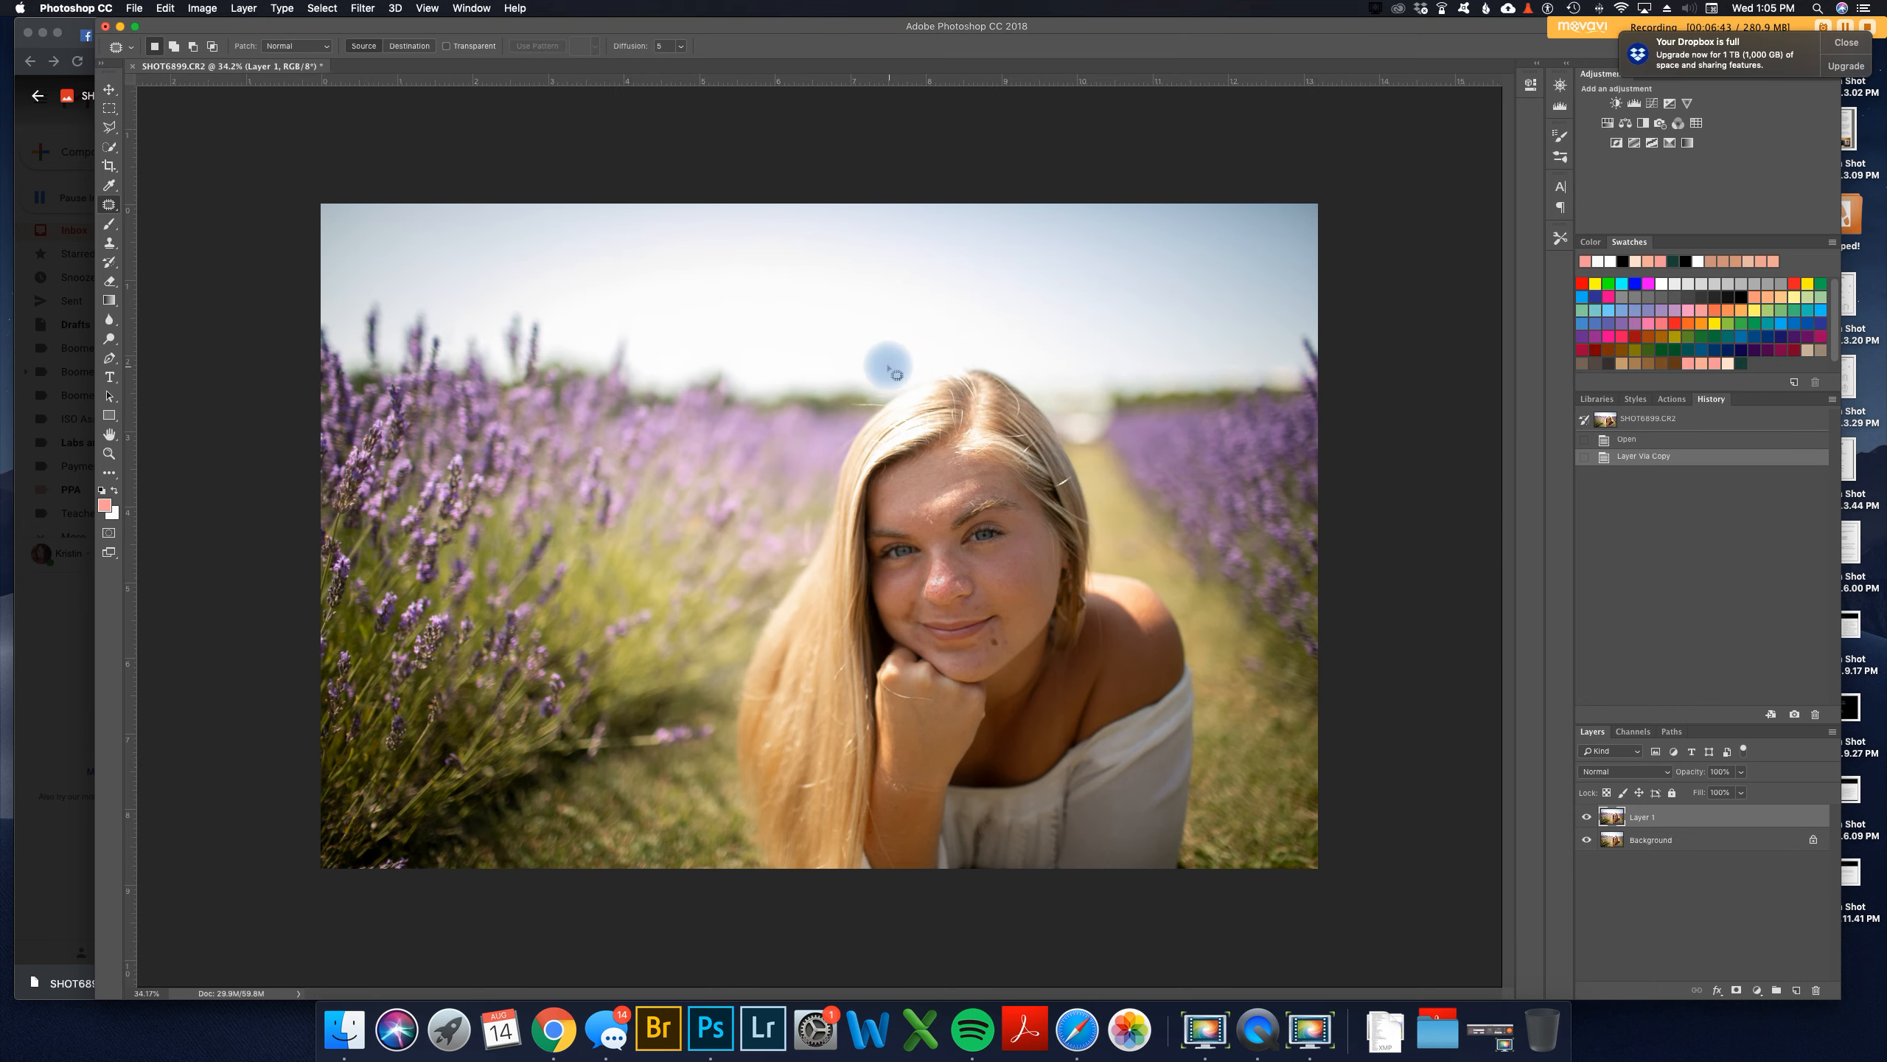
drag(947, 353, 852, 345)
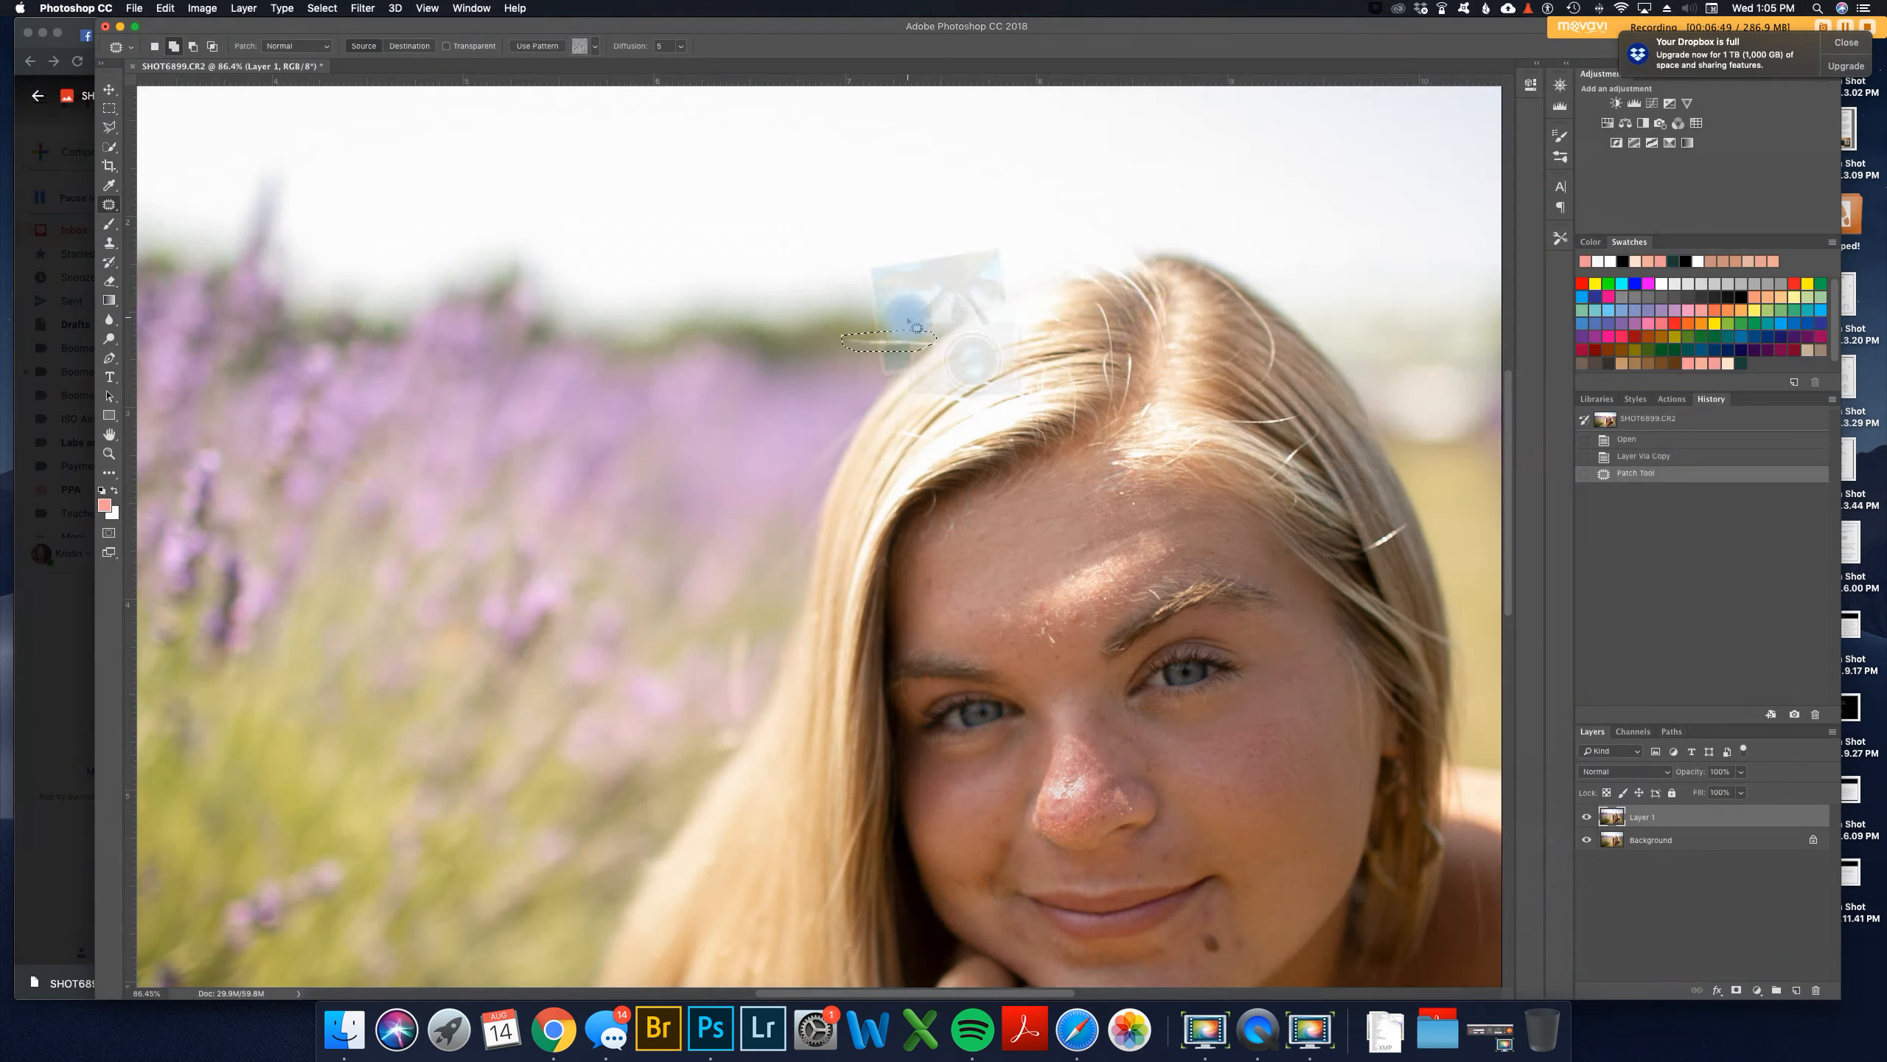
right_click(1331, 988)
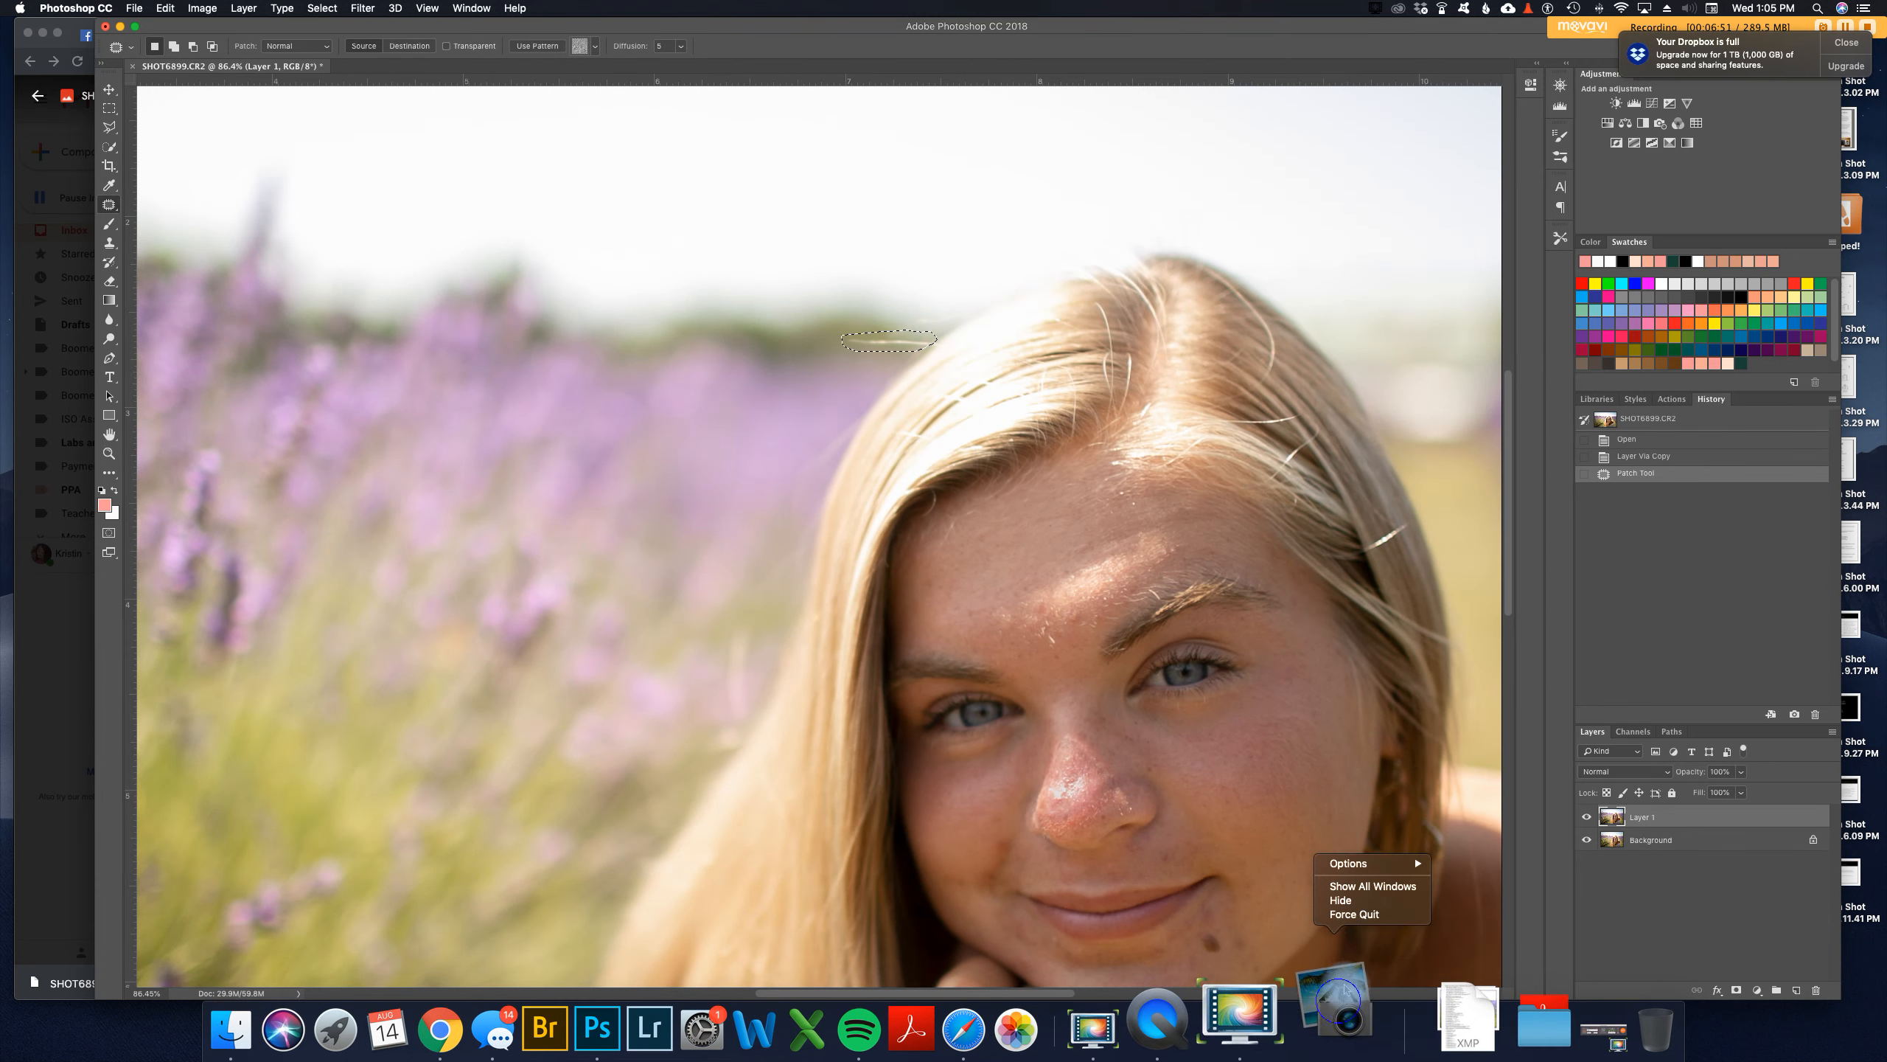
click(1355, 914)
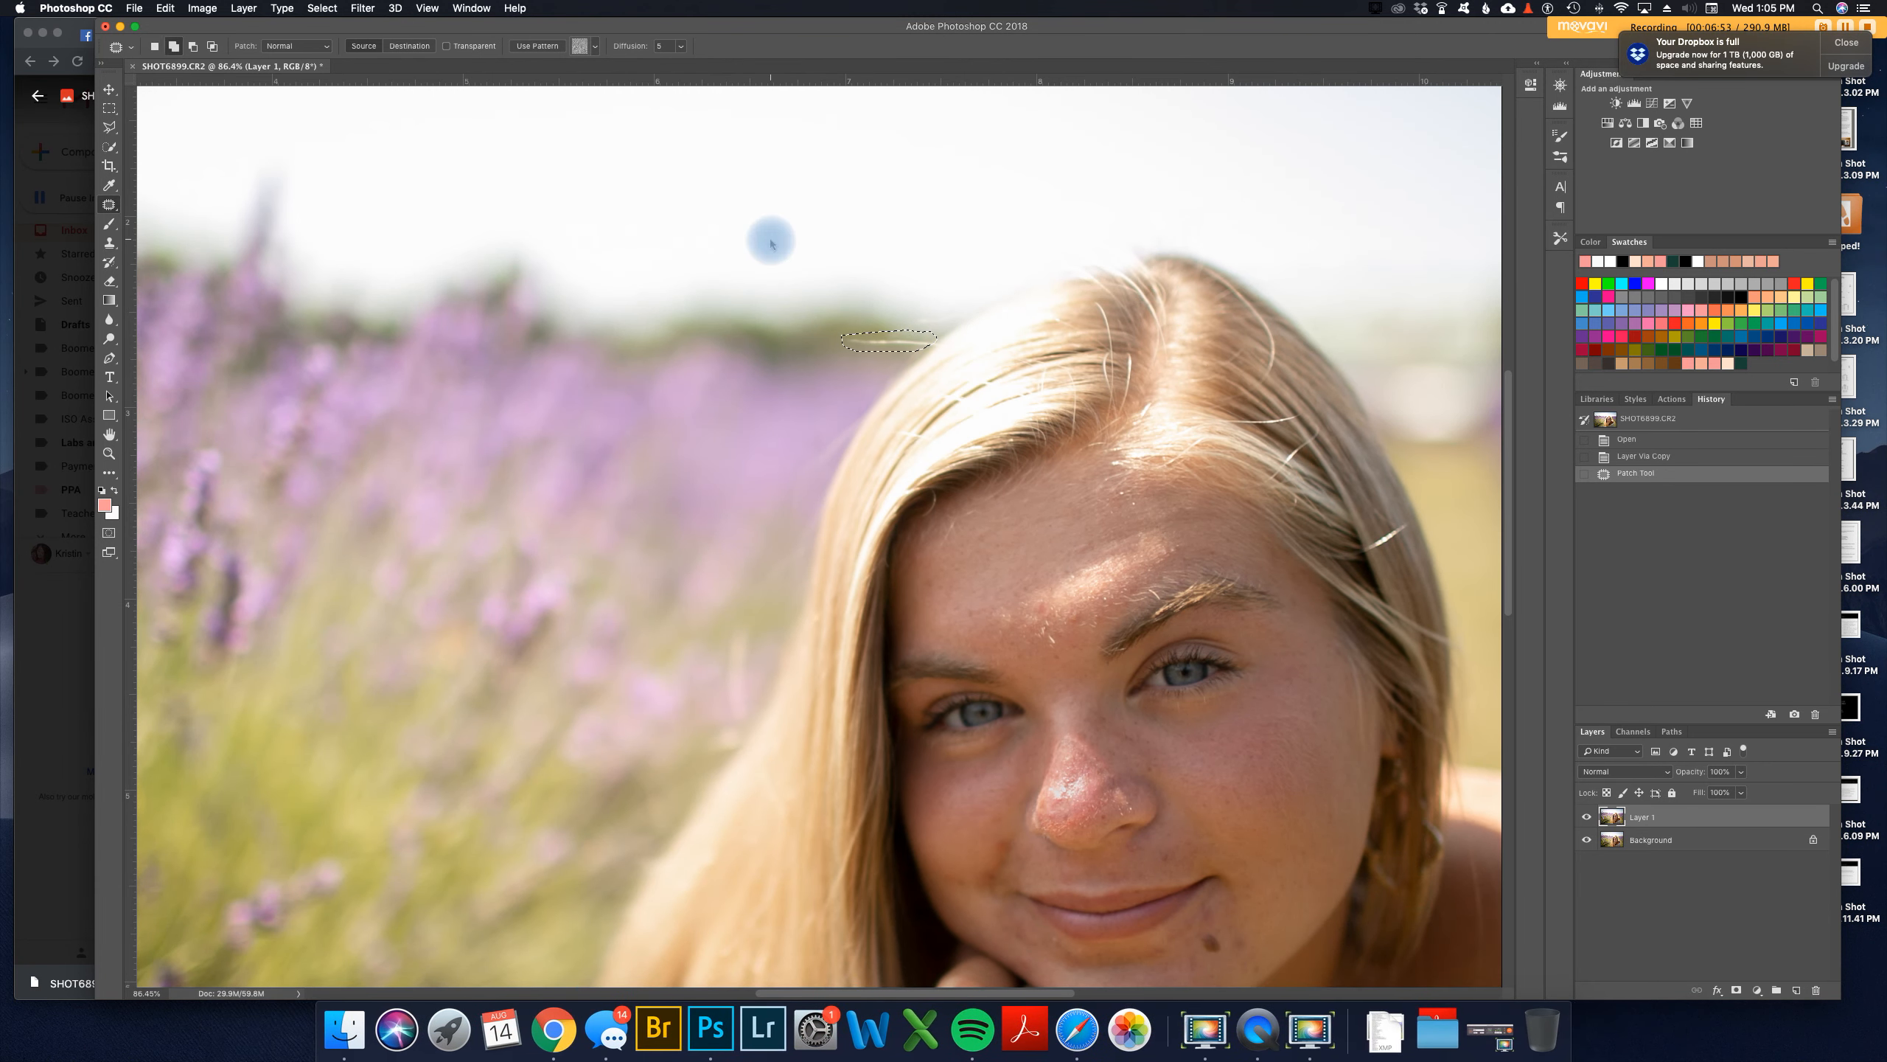
key(shift+BackSpace)
click(1026, 409)
click(1011, 416)
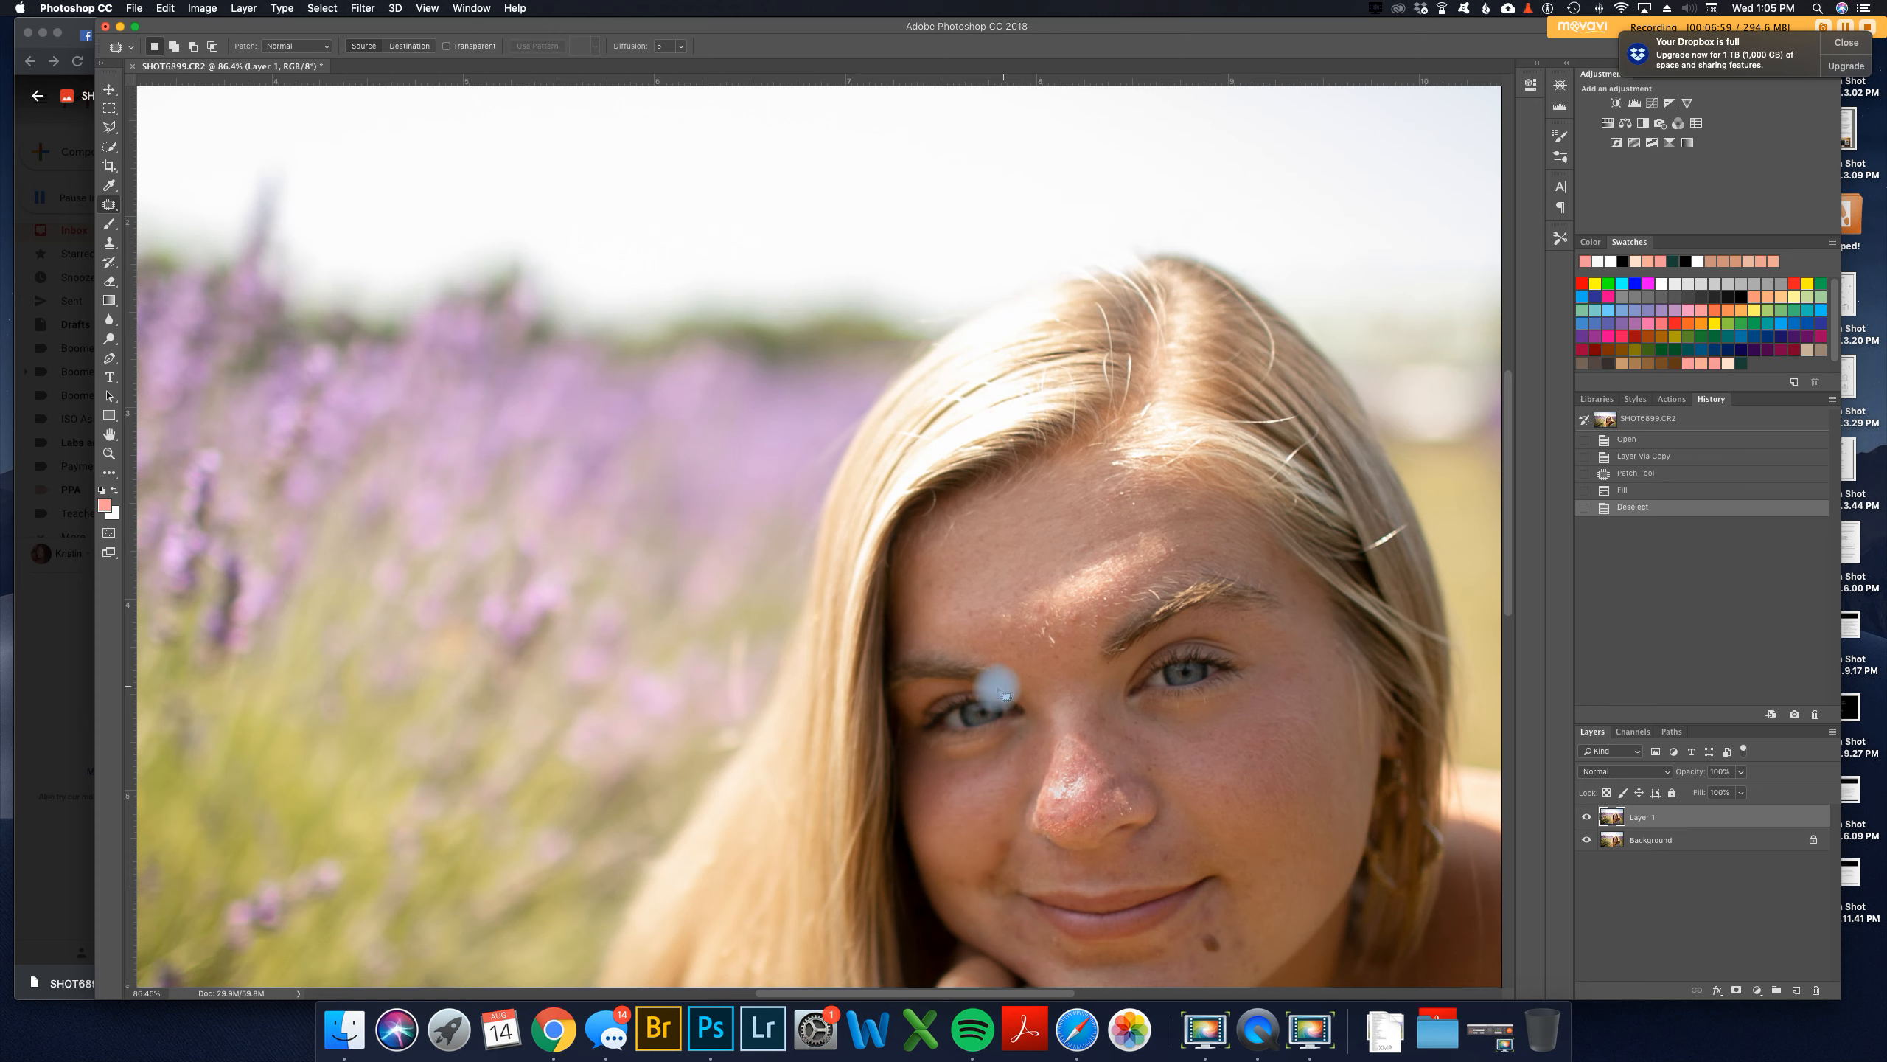
Step: Outline the bright diagonal streak on the forehead above the eyebrow and replace it with a Content-Aware fill at 100% opacity
key(space)
drag(1112, 656, 1037, 572)
scroll(995, 567, down, 6)
scroll(994, 566, up, 2)
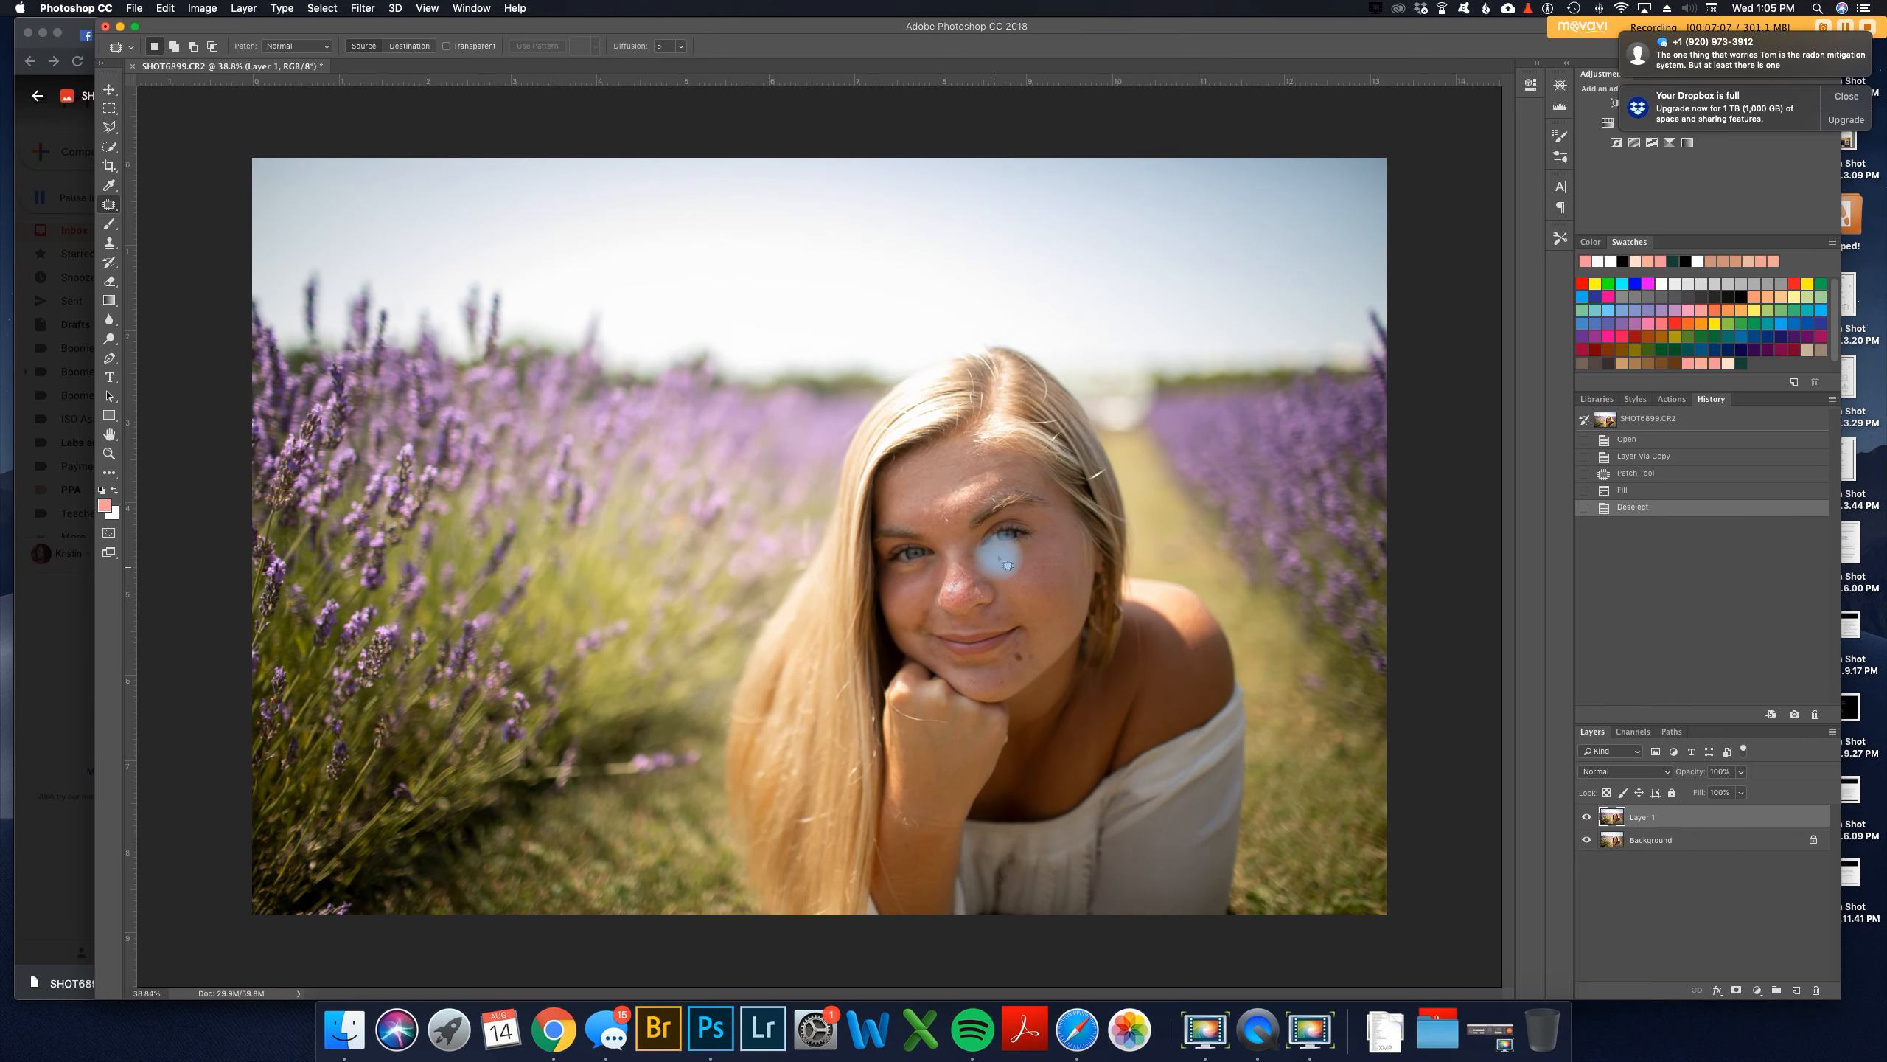
scroll(1010, 558, up, 5)
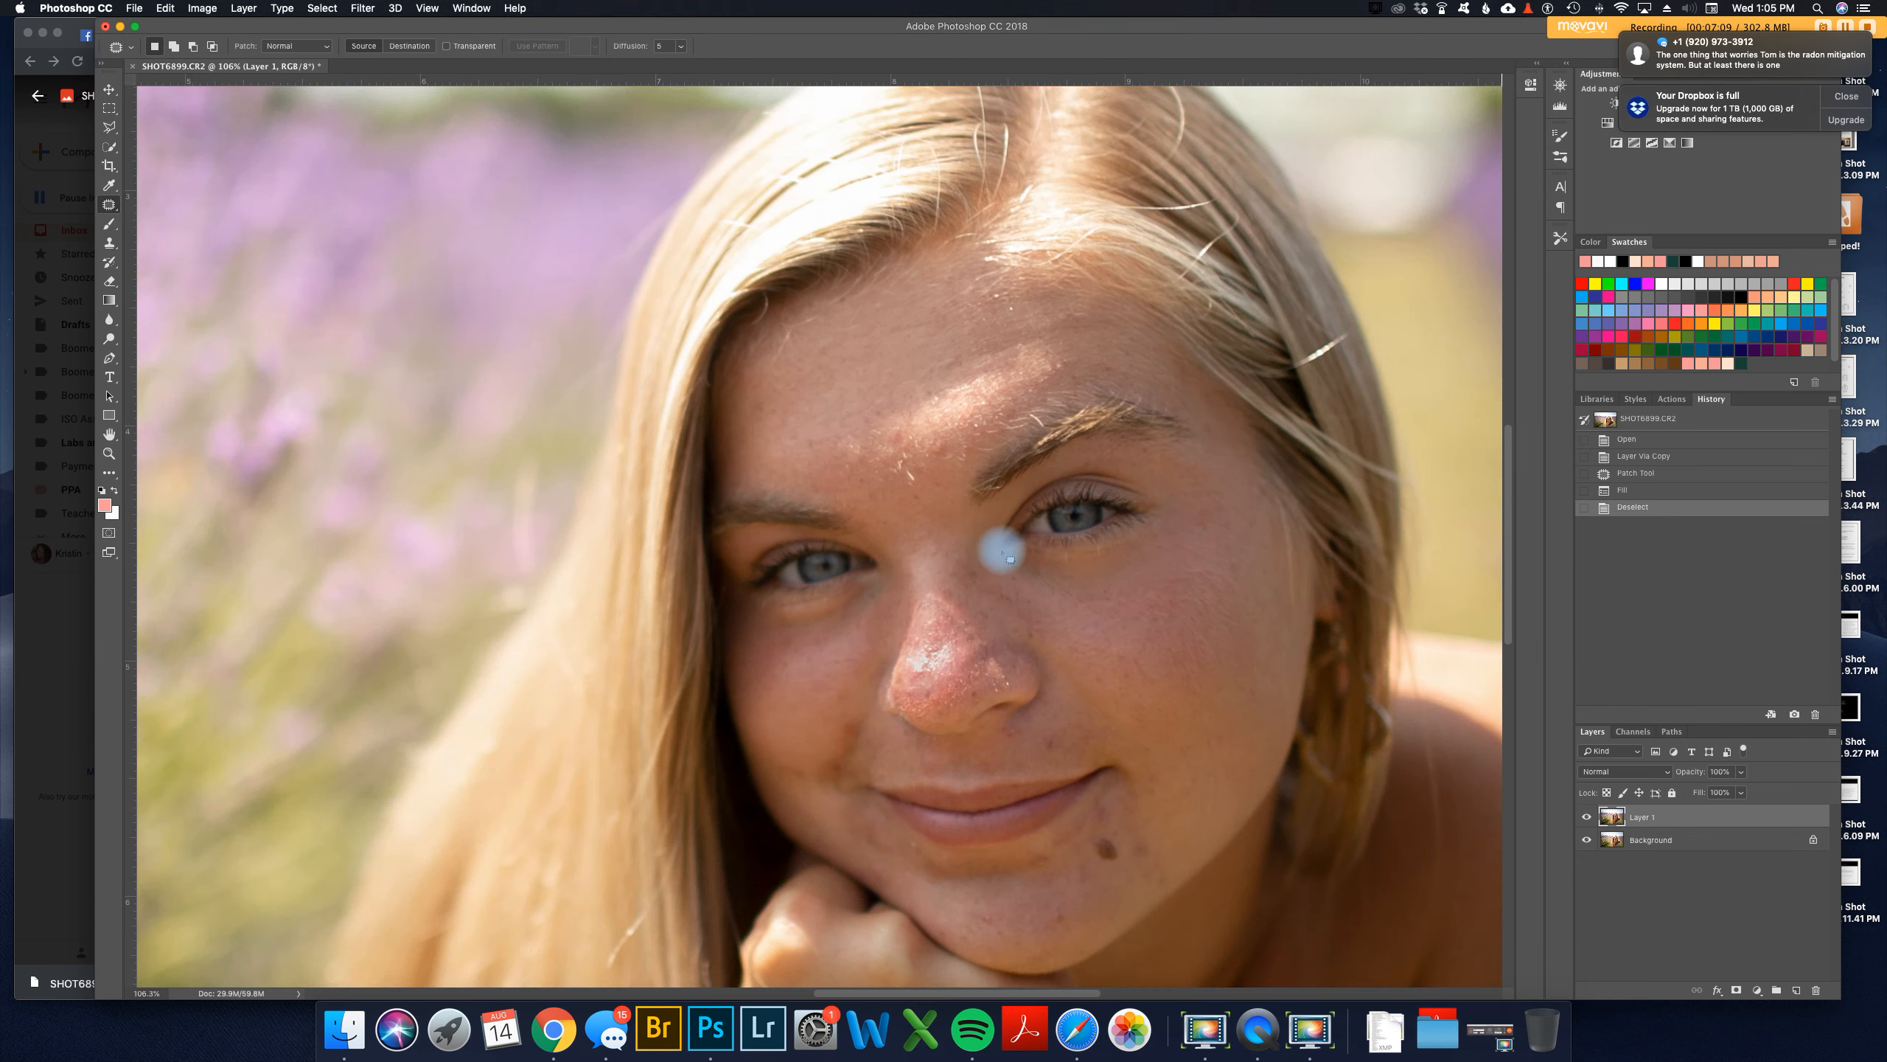
scroll(981, 521, up, 1)
drag(996, 347, 832, 427)
key(shift+BackSpace)
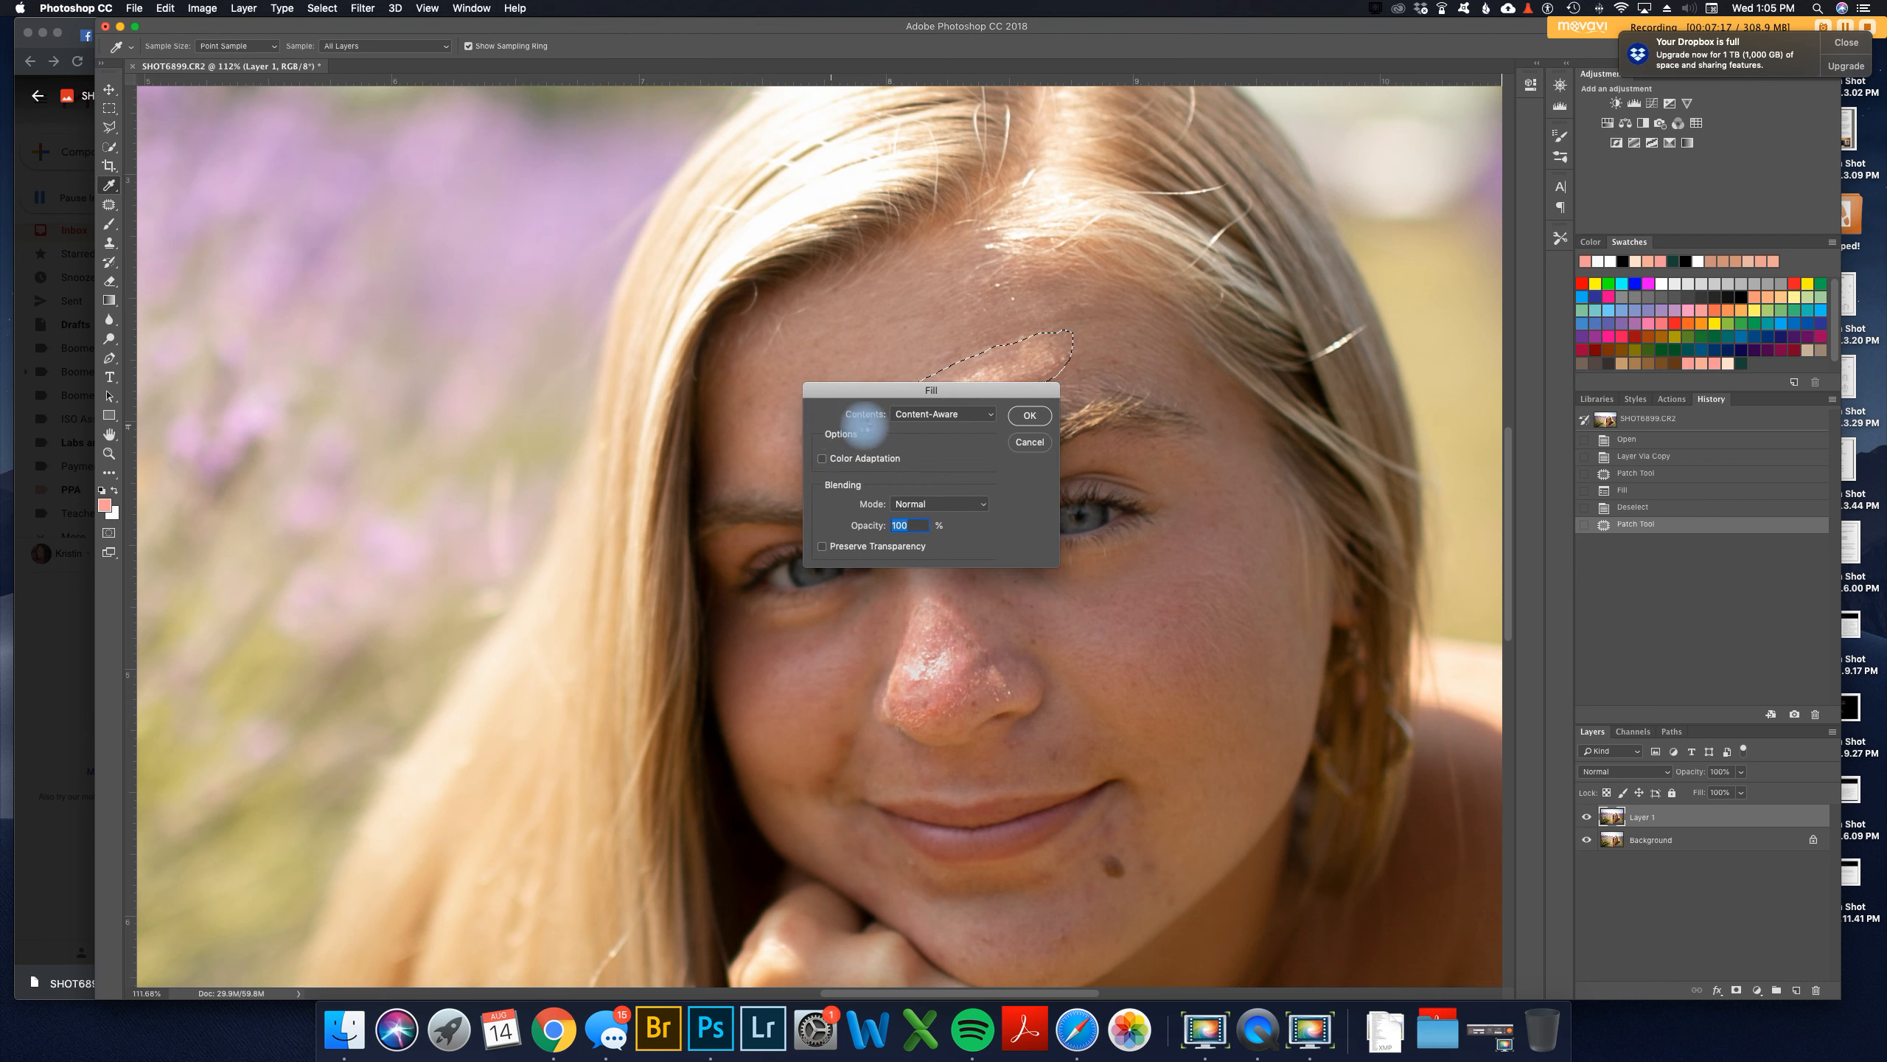
click(1028, 413)
click(884, 324)
Step: Patch the leftover bright areas in the middle of the forehead with smooth skin from beside them
mouse_move(965, 377)
mouse_down()
mouse_move(1015, 379)
mouse_move(944, 431)
mouse_up()
drag(966, 402, 845, 393)
click(948, 348)
mouse_move(976, 346)
mouse_down()
mouse_move(1020, 322)
mouse_move(1005, 370)
mouse_move(929, 364)
mouse_move(976, 456)
mouse_move(926, 475)
mouse_up()
click(898, 383)
drag(933, 438, 877, 395)
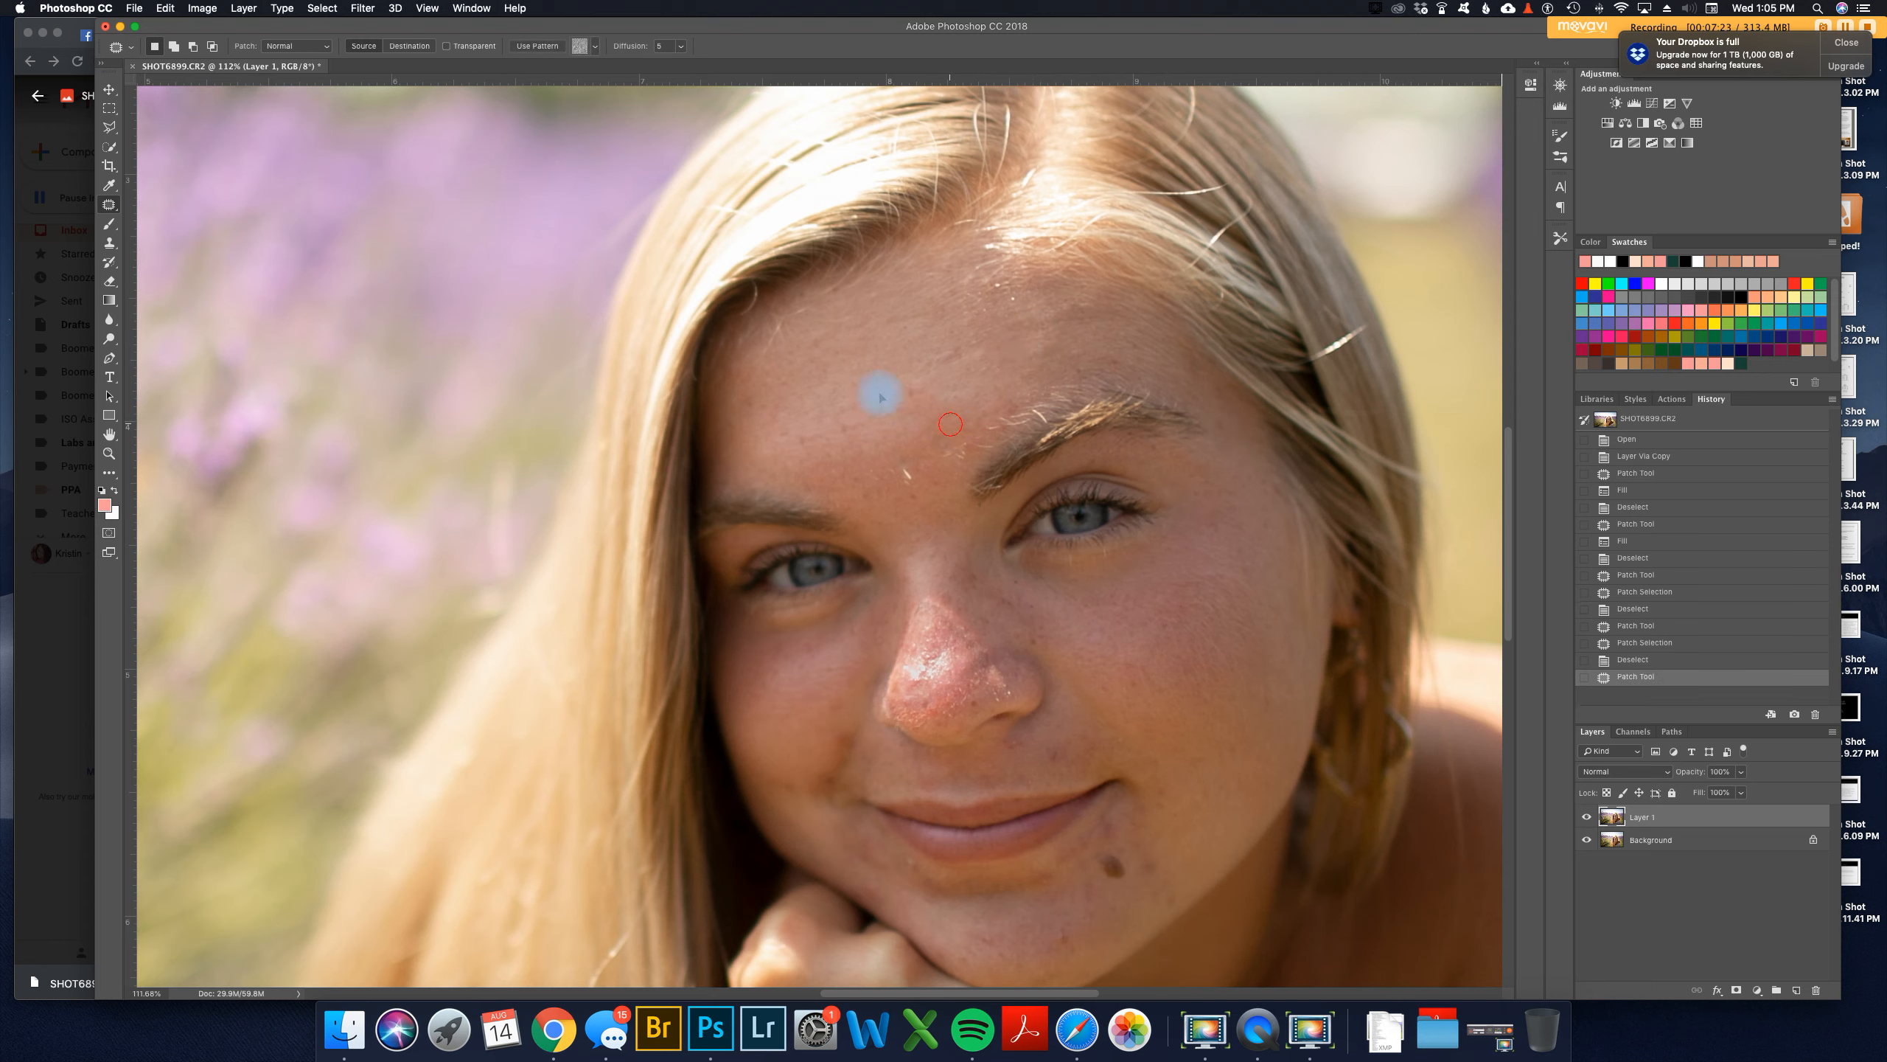
Step: Patch the small bright marks between the eyebrows with clean forehead skin
mouse_move(875, 470)
mouse_down()
mouse_move(898, 491)
mouse_move(927, 463)
mouse_move(901, 496)
mouse_up()
mouse_move(912, 477)
mouse_down()
mouse_move(912, 413)
mouse_move(857, 487)
mouse_move(866, 463)
mouse_up()
click(870, 459)
mouse_move(891, 481)
mouse_down()
mouse_move(890, 401)
mouse_move(977, 328)
mouse_move(995, 365)
mouse_move(880, 363)
mouse_up()
key(super+d)
Step: Patch the bright specks on the upper forehead just below the hairline
mouse_move(995, 298)
mouse_down()
mouse_move(1004, 325)
mouse_move(995, 300)
mouse_up()
mouse_move(1013, 306)
mouse_down()
mouse_move(960, 337)
mouse_move(1007, 295)
mouse_move(986, 296)
mouse_up()
drag(998, 292, 929, 309)
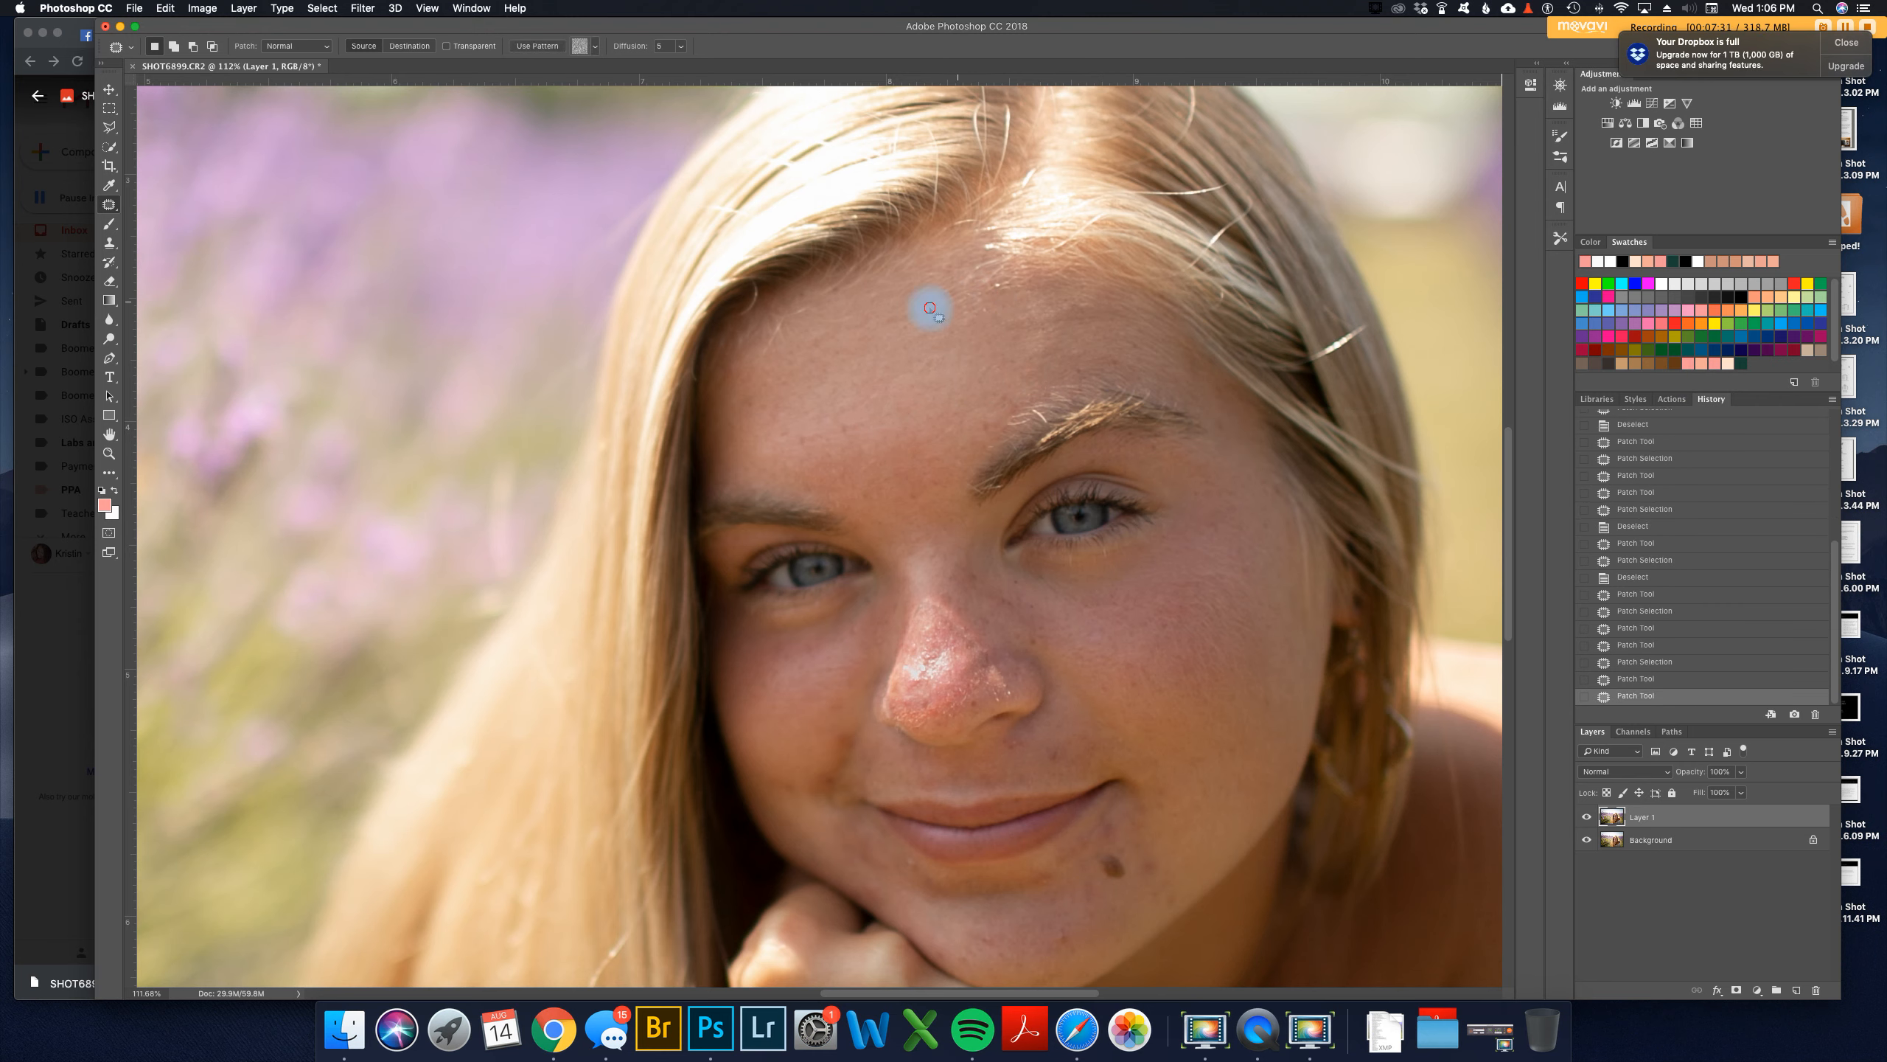
key(super+d)
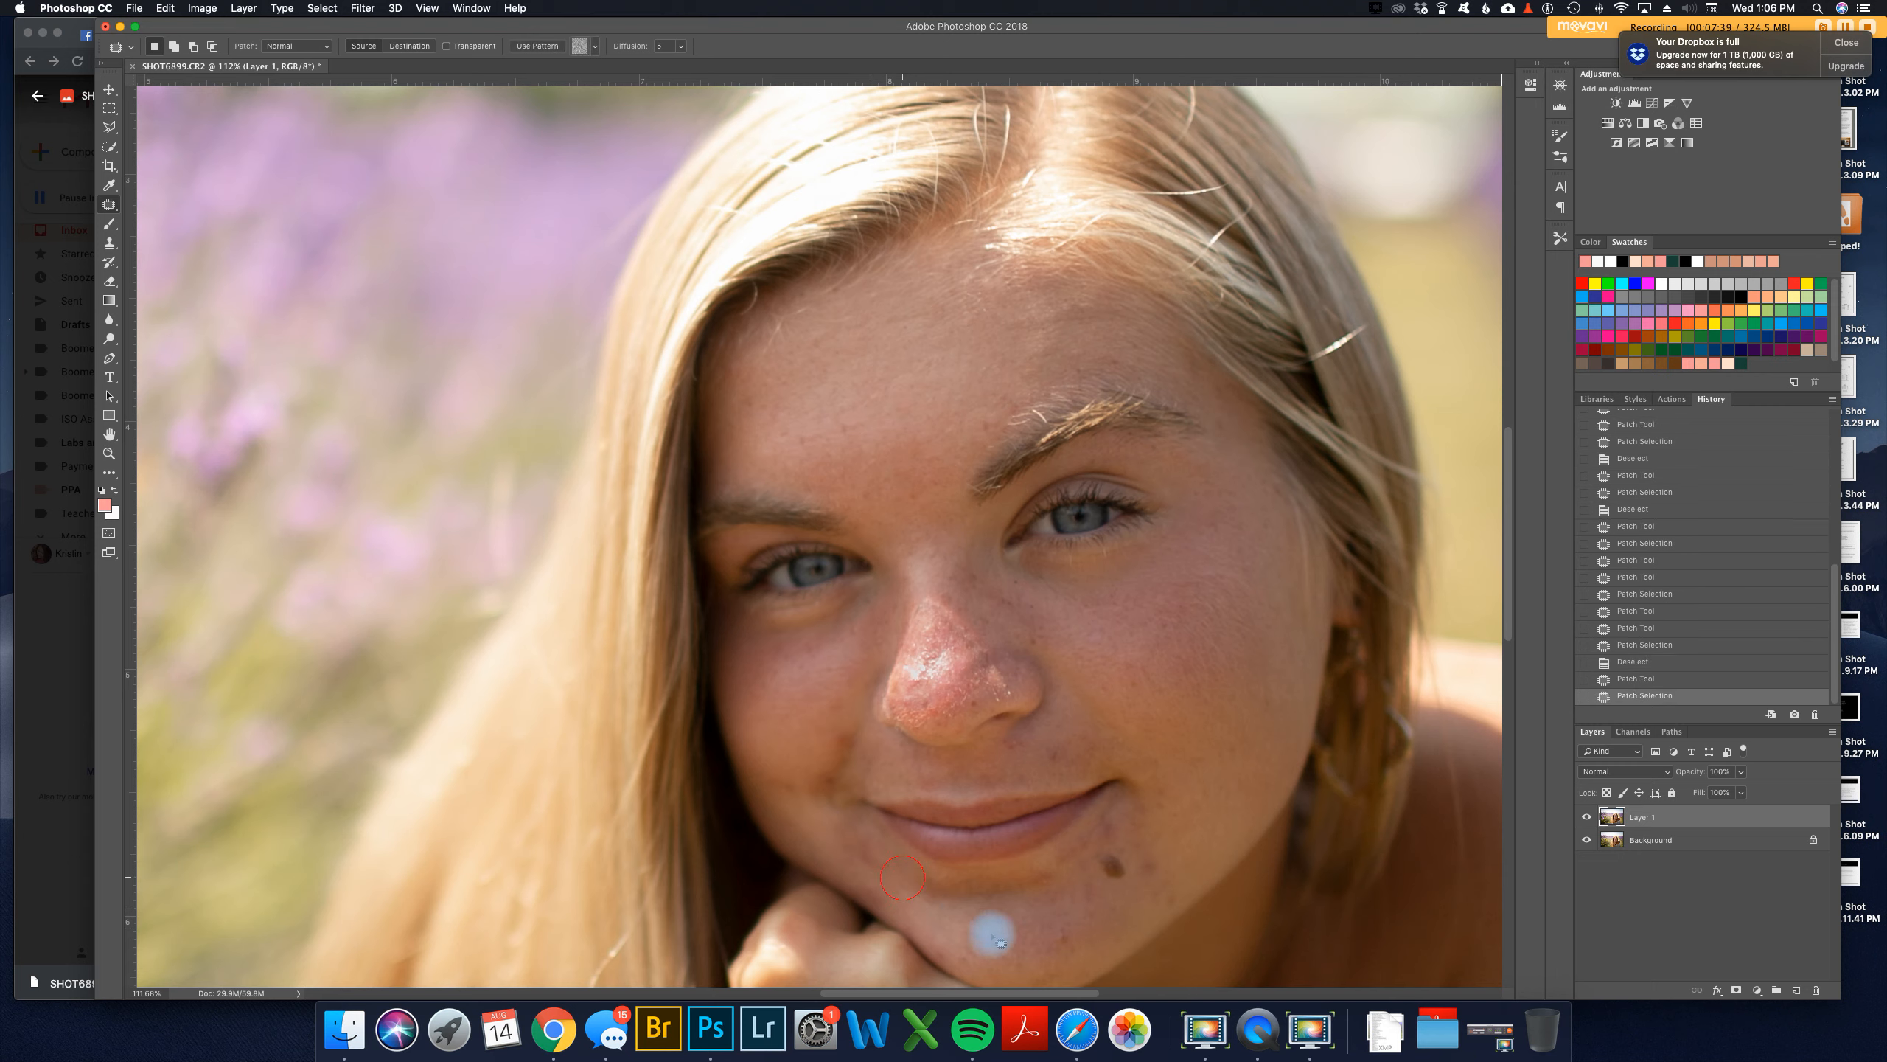
Step: Patch the small blemishes on the chin with nearby clean skin
mouse_move(976, 932)
mouse_down()
mouse_move(1071, 931)
mouse_move(1066, 959)
mouse_move(1035, 899)
mouse_up()
mouse_move(1036, 893)
mouse_down()
mouse_move(1044, 872)
mouse_move(1046, 888)
mouse_up()
drag(1044, 890, 1025, 890)
key(super+d)
Step: Patch the blemishes beneath the nostril and on the cheek beside the mouth with adjacent skin
mouse_move(1047, 739)
mouse_down()
mouse_move(1067, 761)
mouse_move(1055, 738)
mouse_move(1012, 759)
mouse_up()
key(super+d)
drag(1024, 757, 1038, 756)
key(super+d)
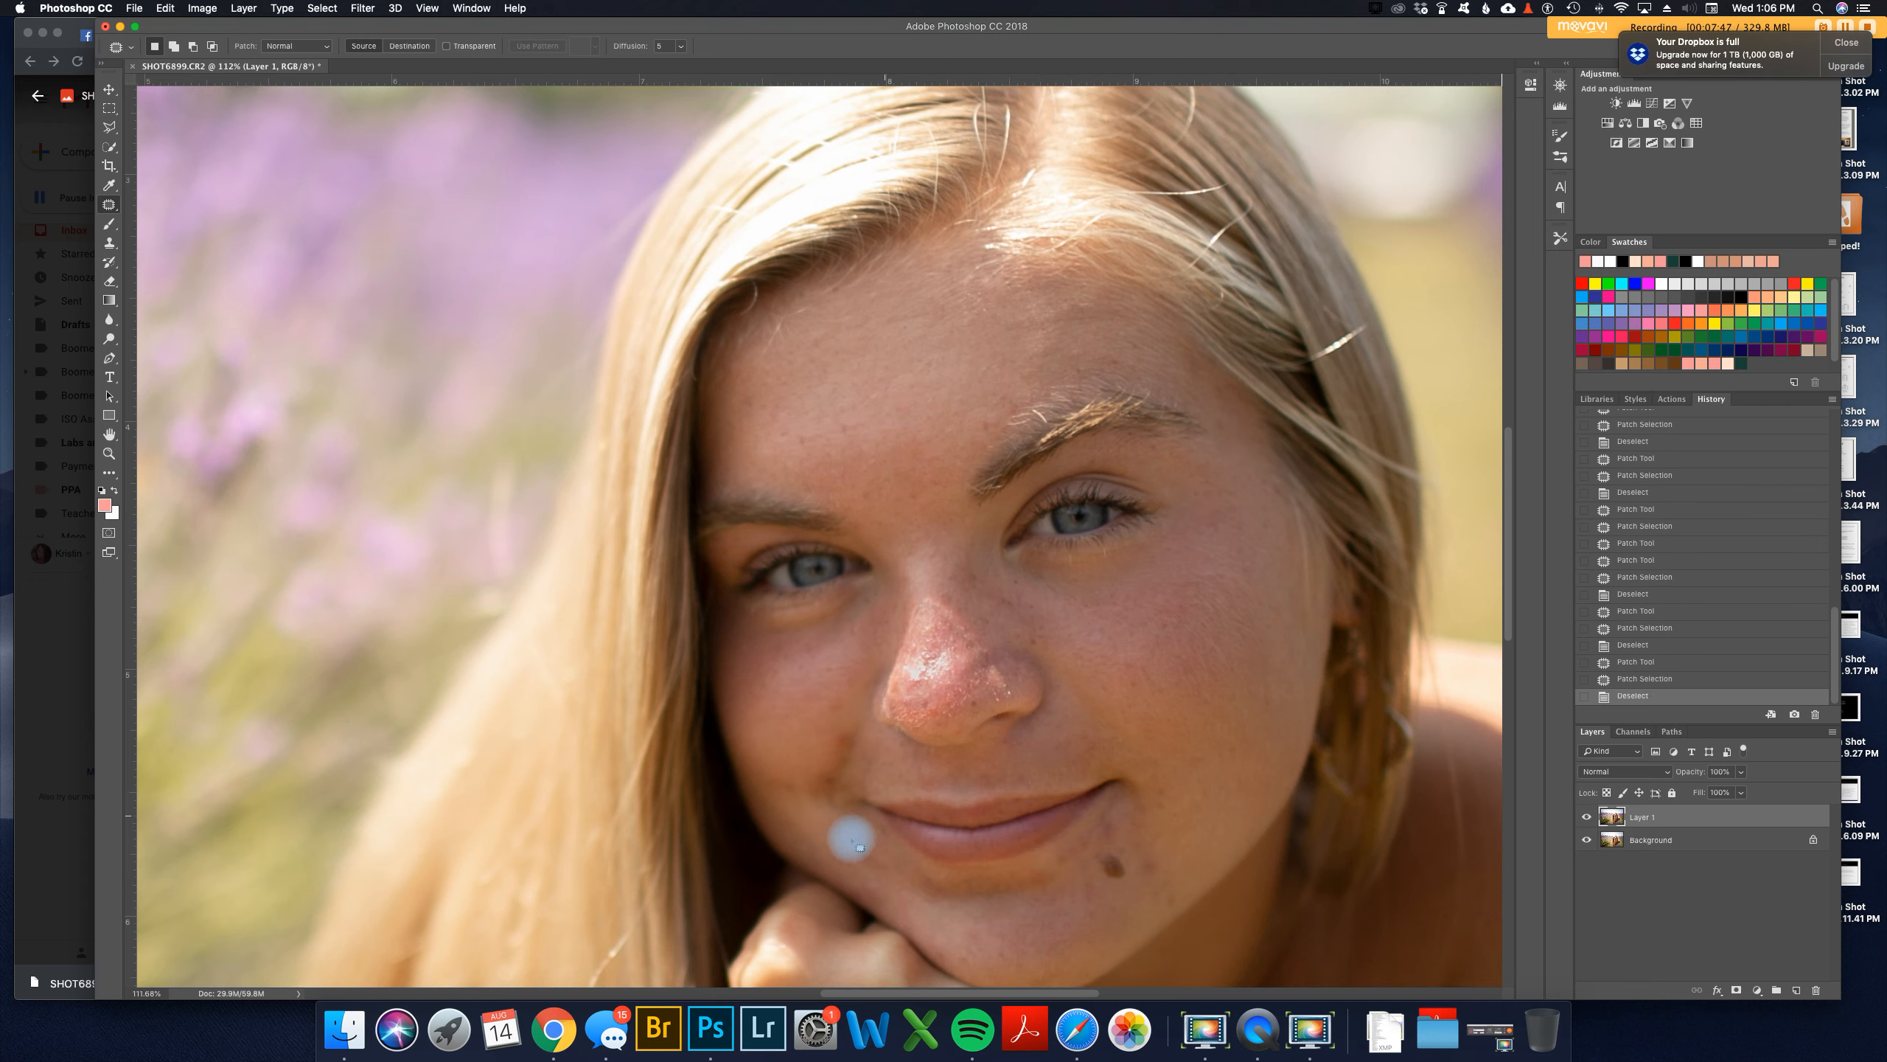
mouse_move(833, 738)
mouse_down()
mouse_move(856, 755)
mouse_move(805, 700)
mouse_move(839, 721)
mouse_move(817, 726)
mouse_up()
key(super+d)
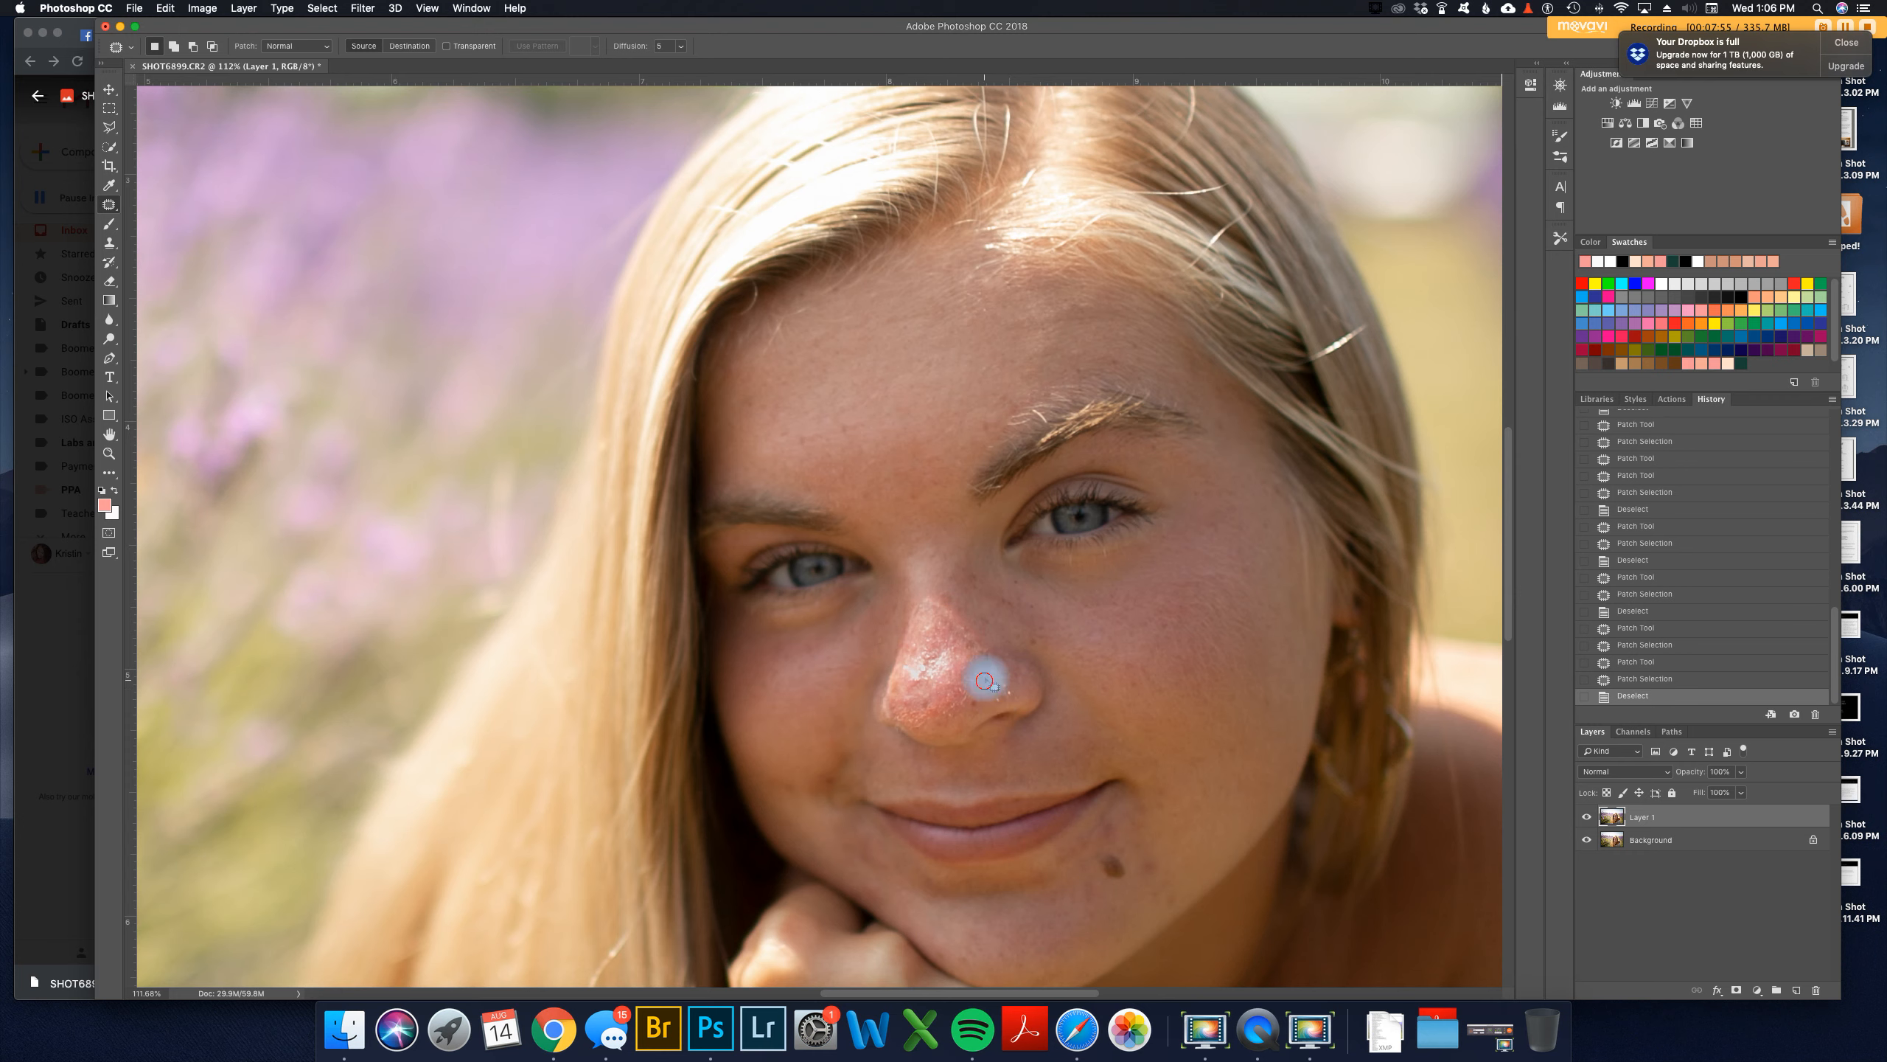
Step: Outline the small bright spot on the side of the nose and remove it with a fill
drag(985, 680, 1021, 702)
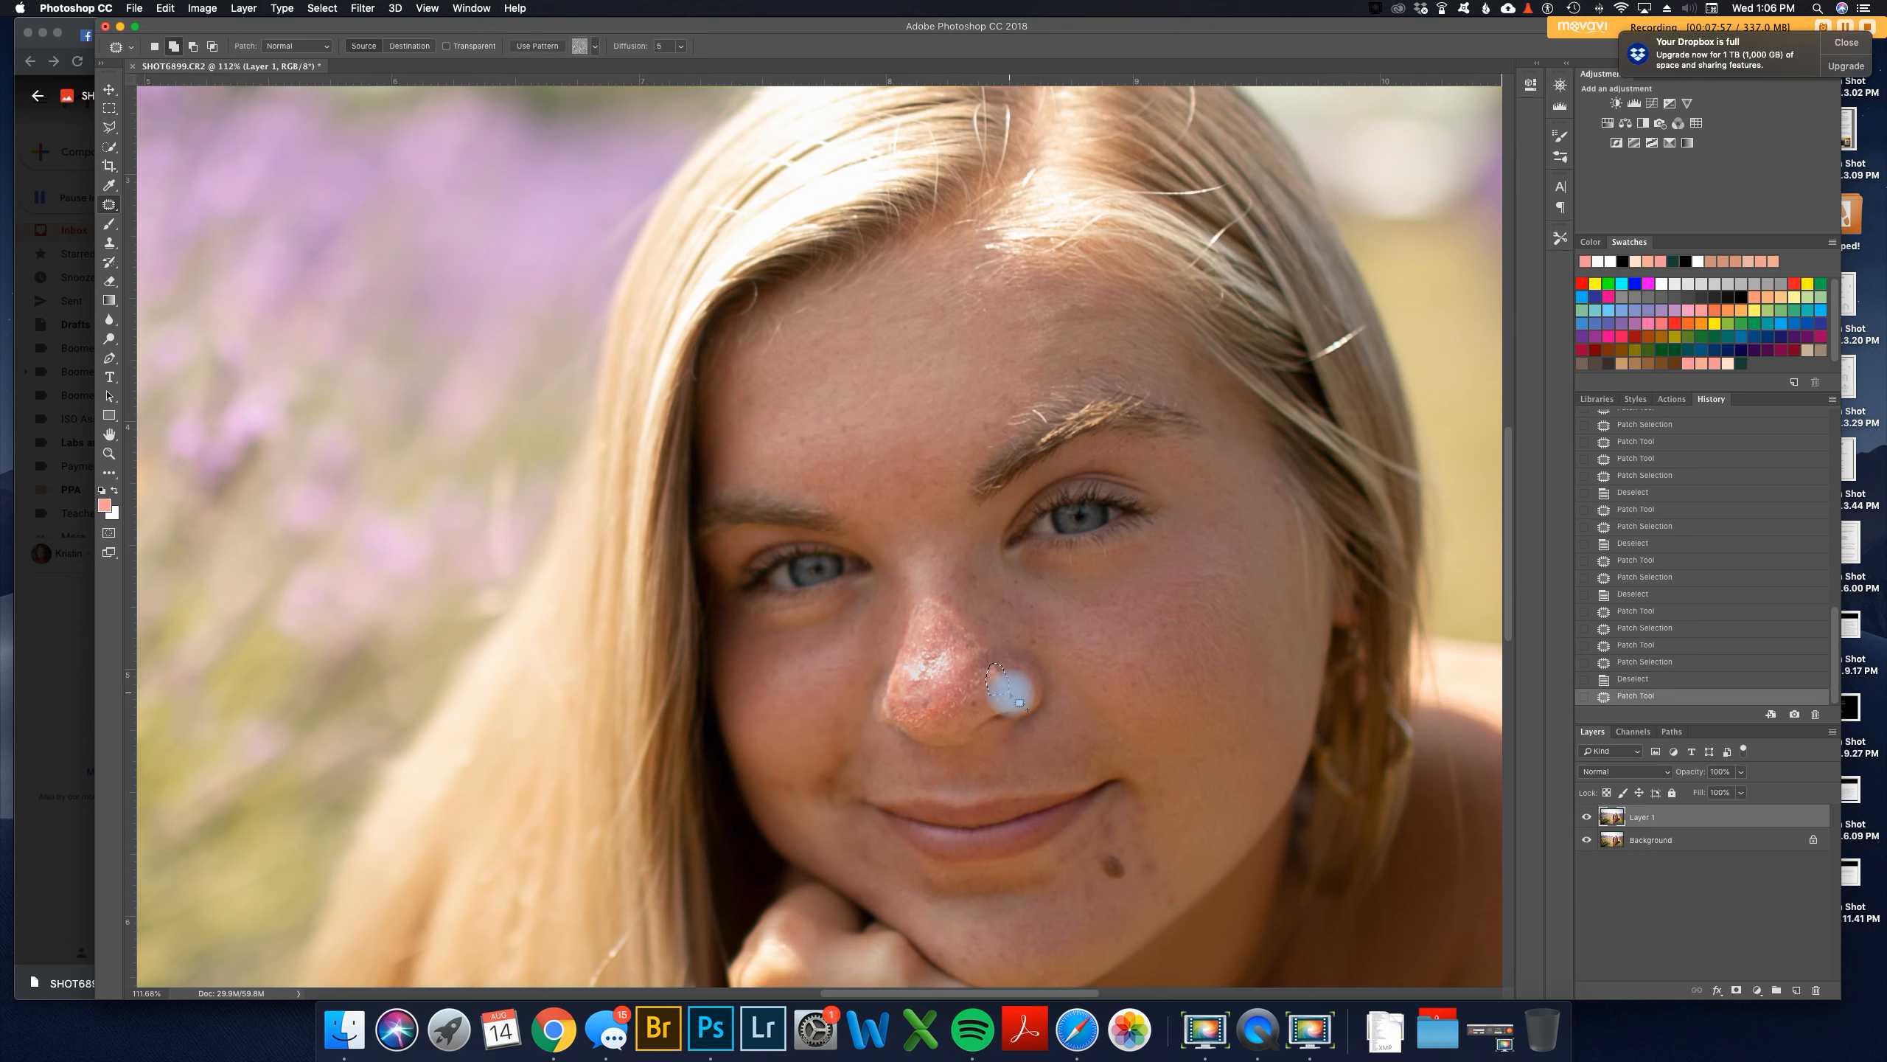
key(shift+BackSpace)
key(Return)
key(super+d)
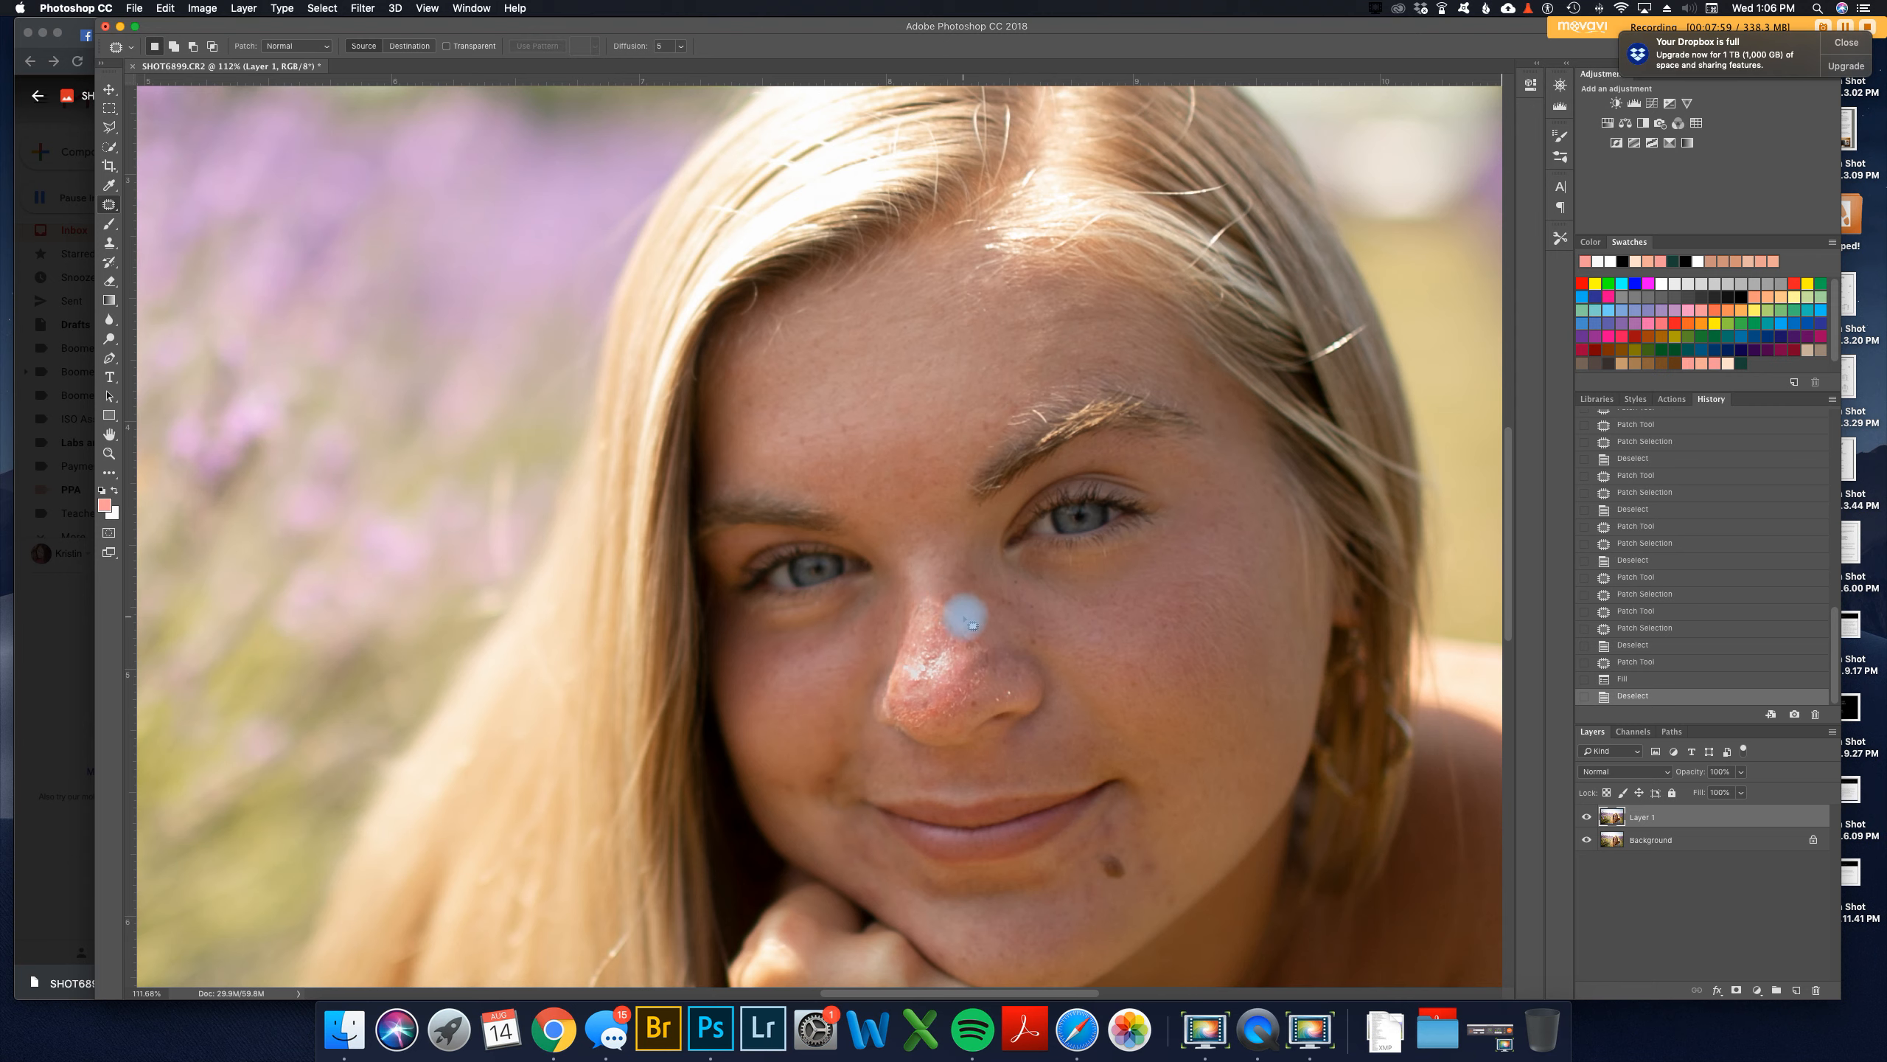
Step: Try to patch the shiny area on the nose bridge and step back in the history to before the last nose fill
mouse_move(966, 592)
mouse_down()
mouse_move(981, 653)
mouse_move(923, 603)
mouse_move(966, 589)
mouse_move(956, 548)
mouse_move(1065, 645)
mouse_move(956, 599)
mouse_up()
key(super+d)
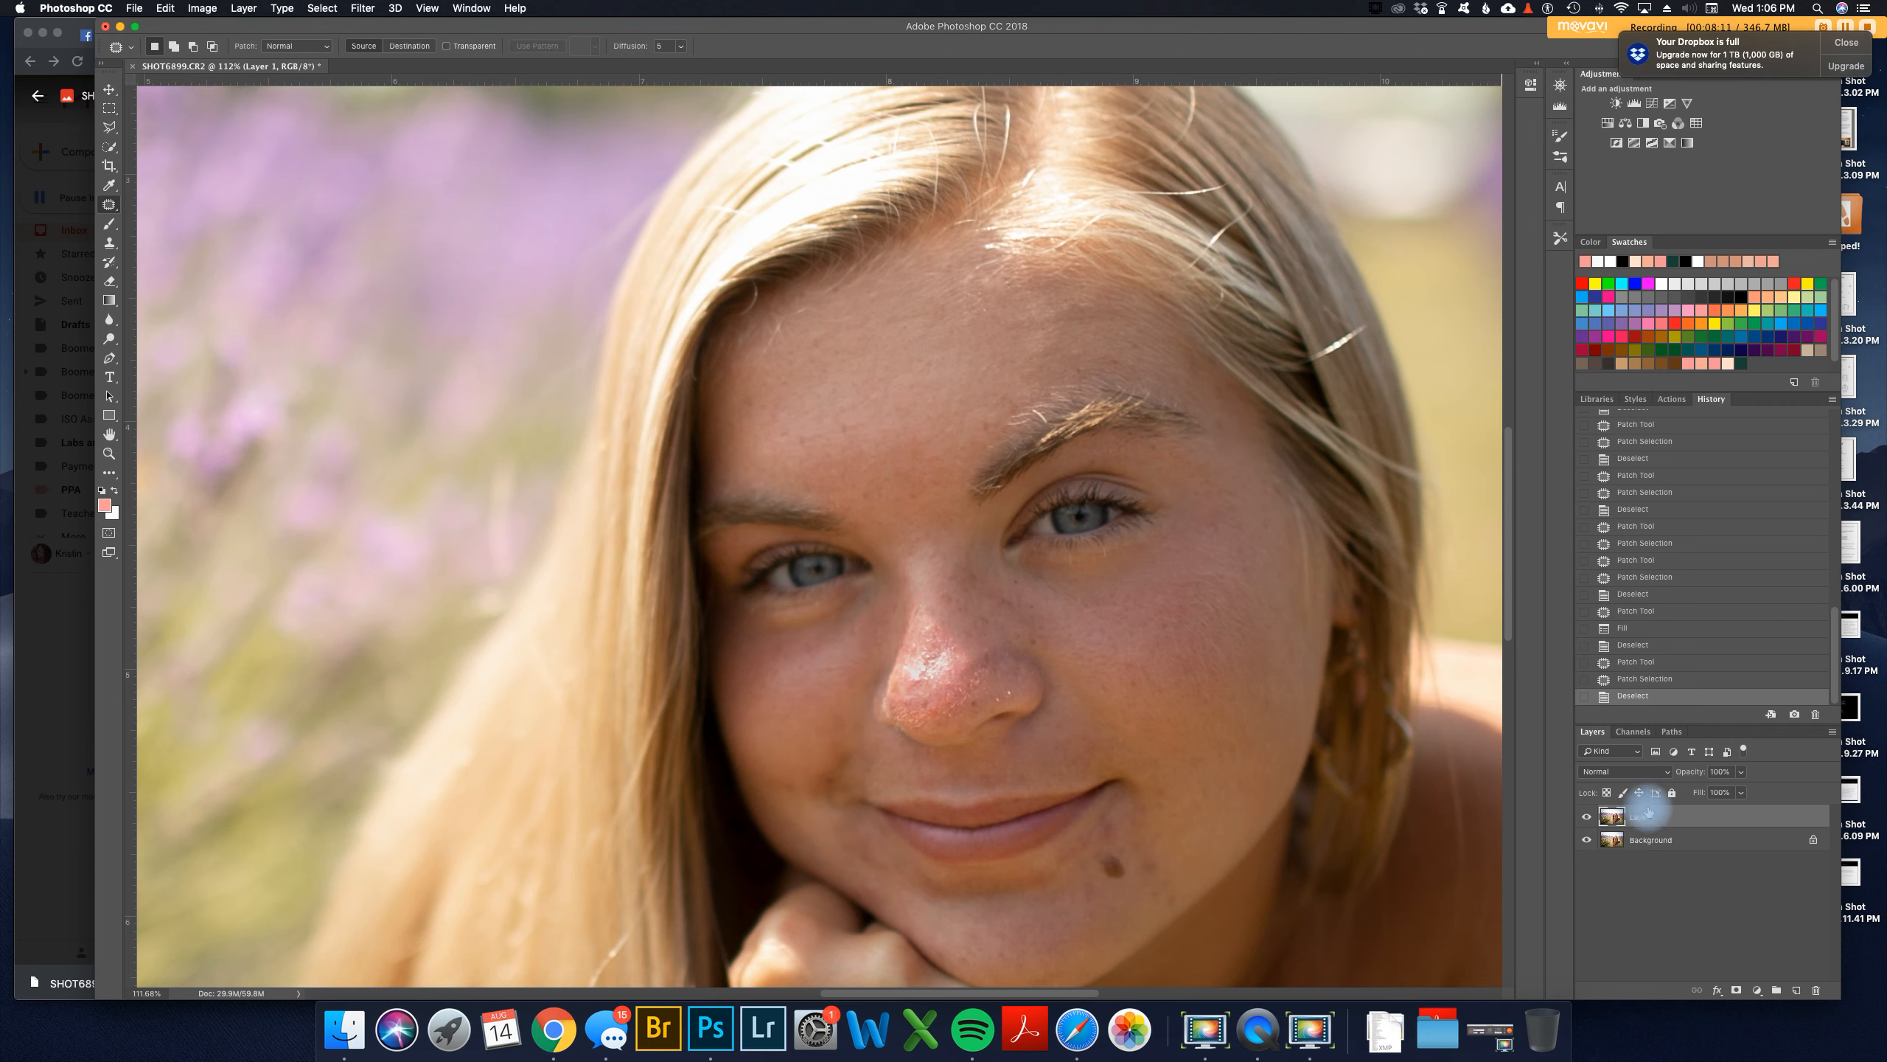
click(1639, 664)
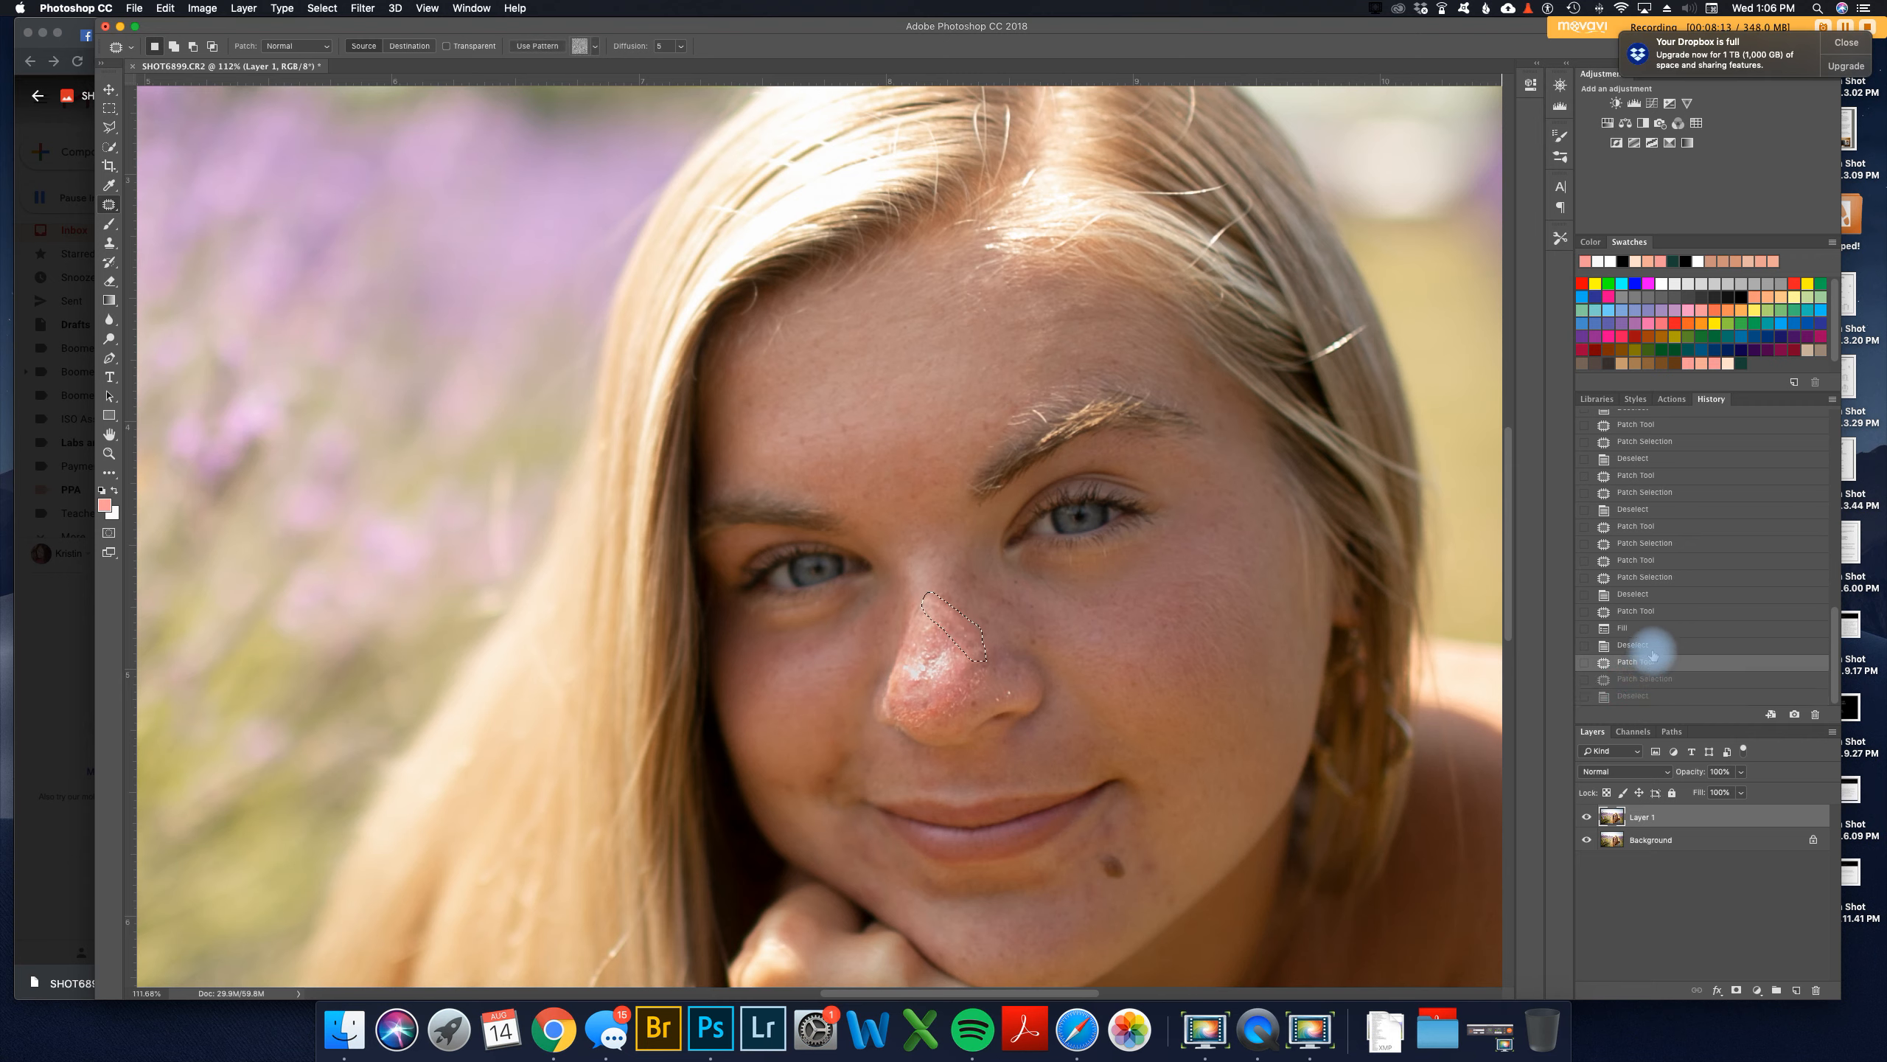
click(1651, 645)
click(1656, 628)
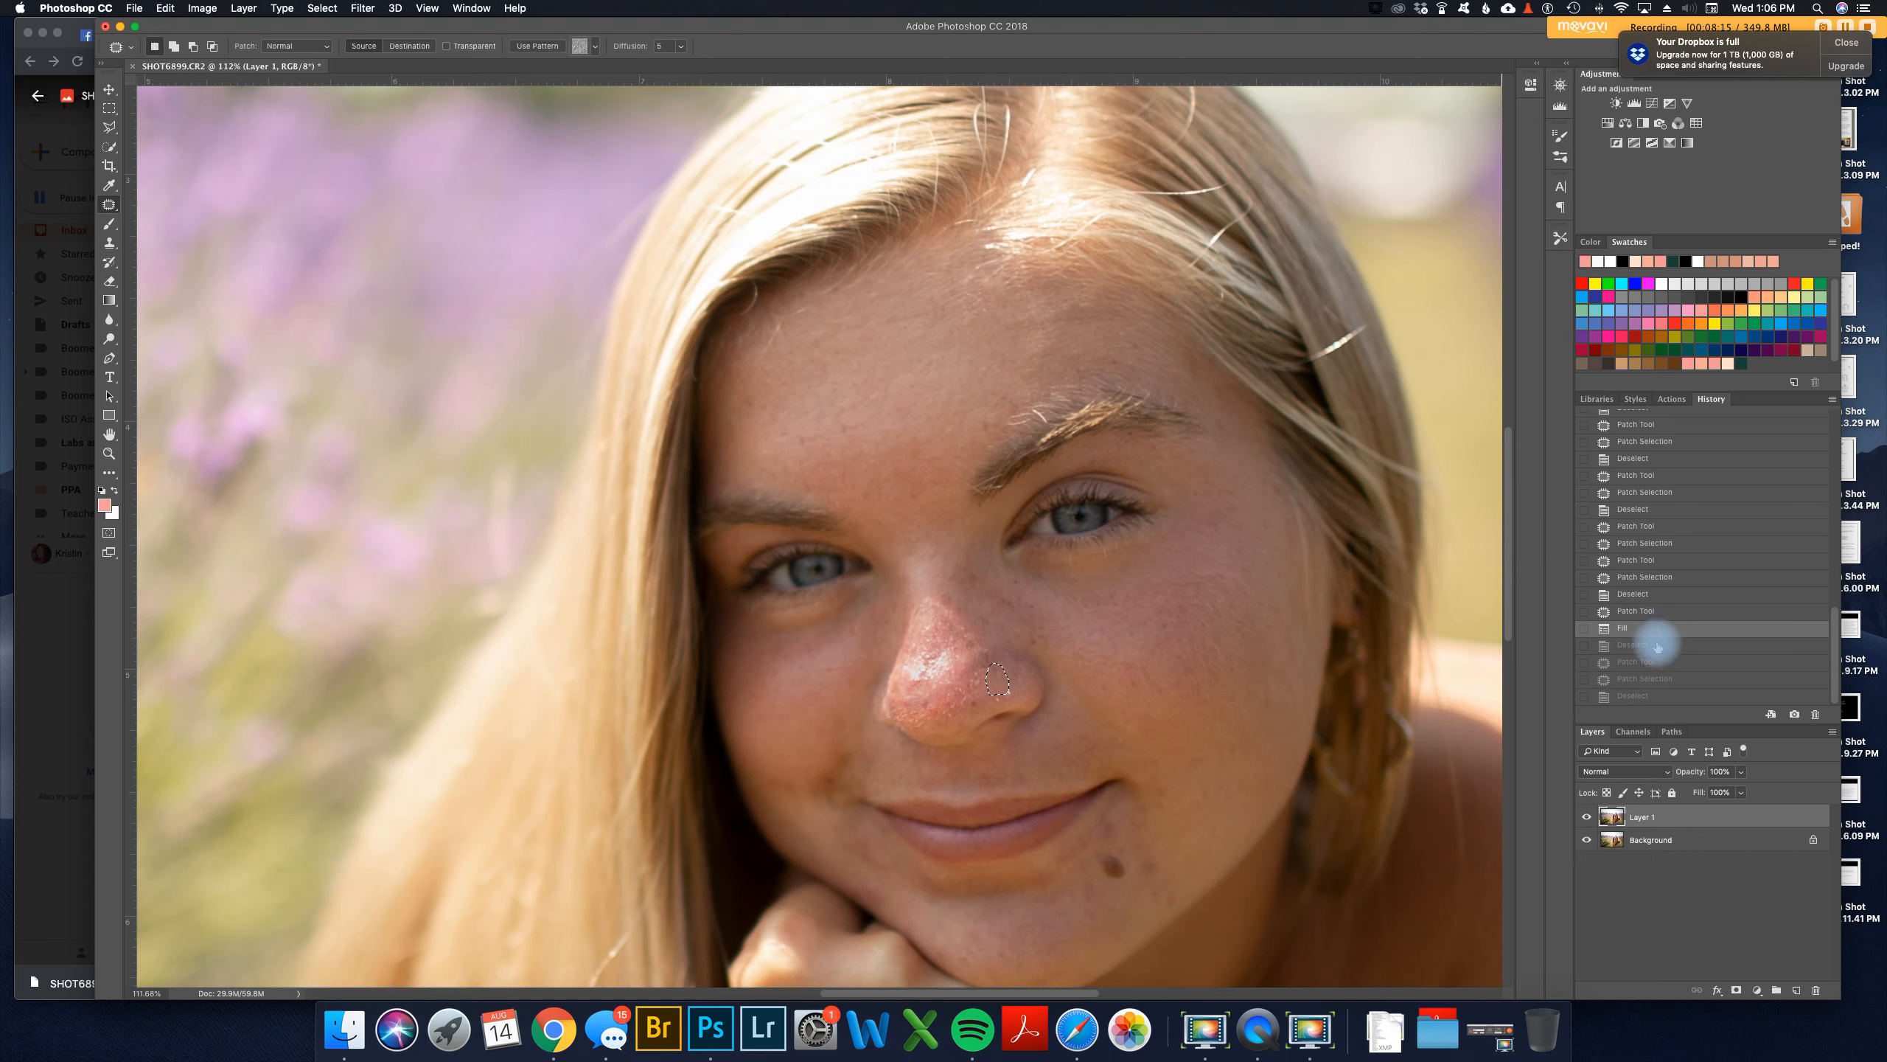
click(1656, 616)
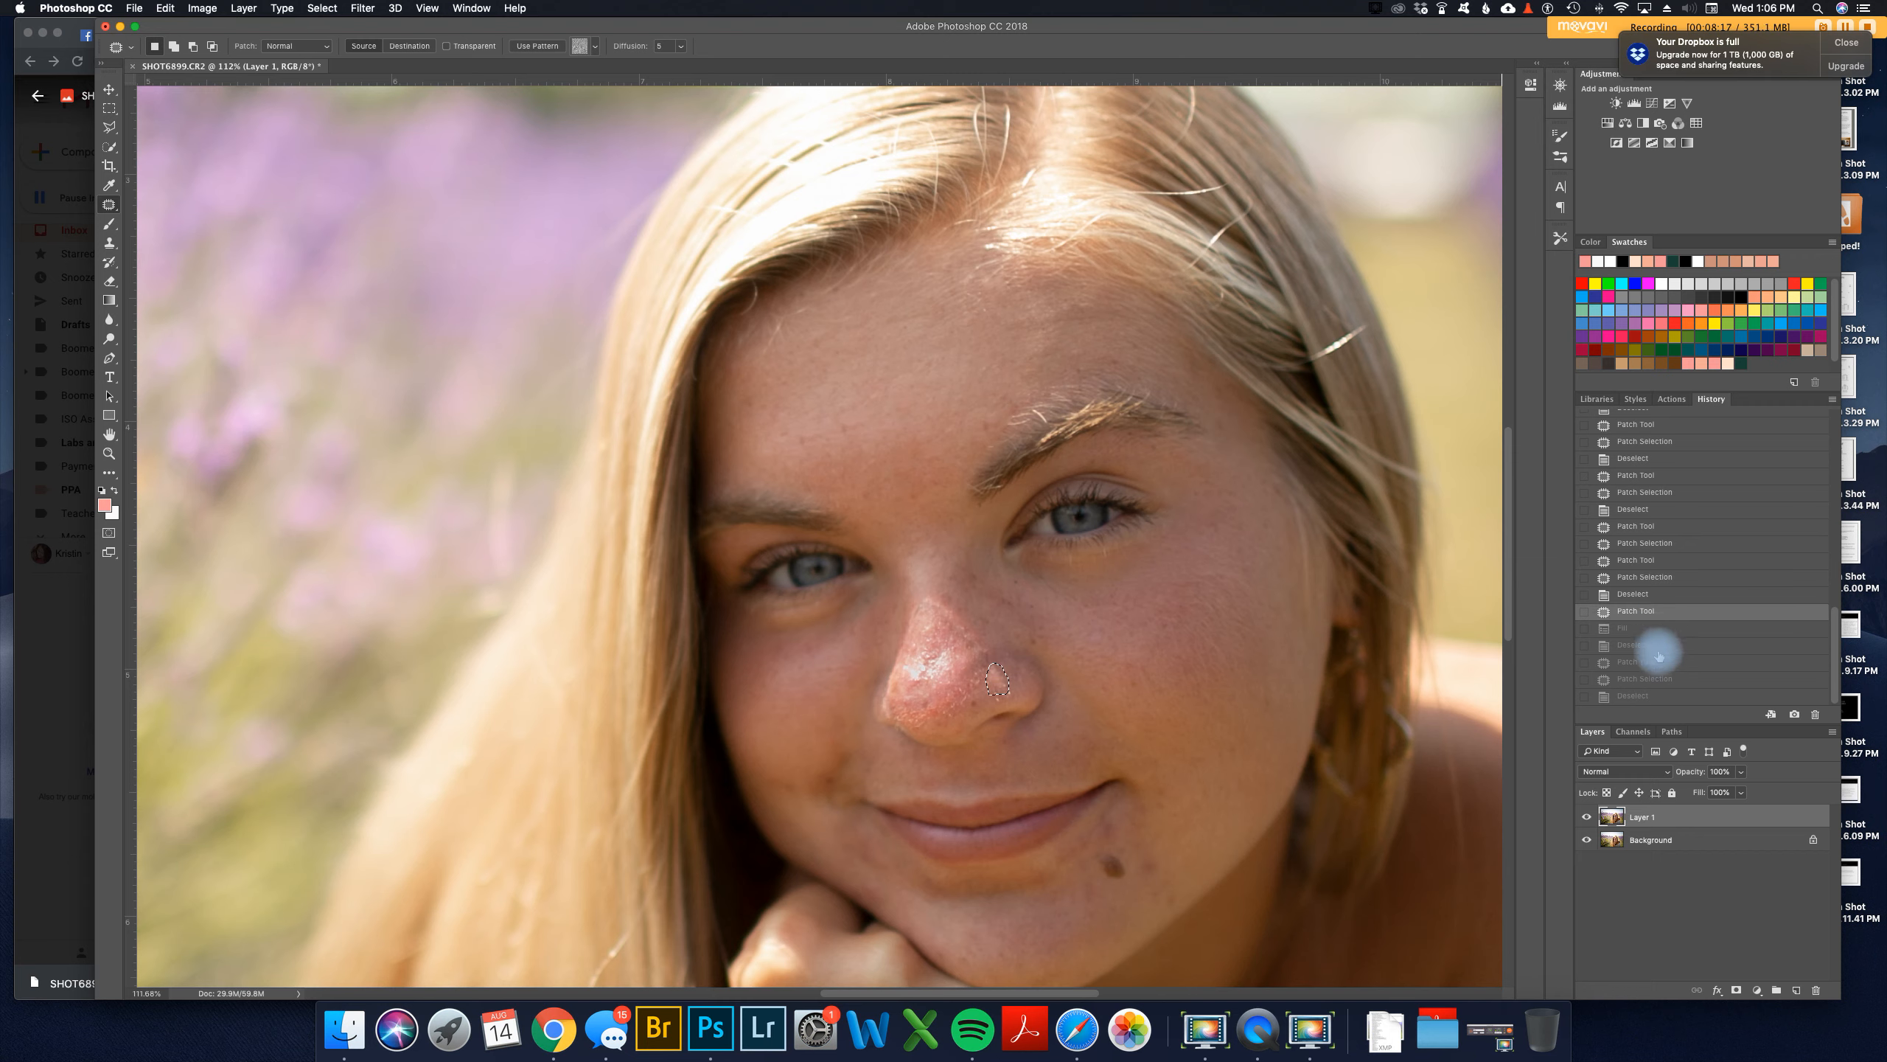
Step: Flatten the image, clear the selection and duplicate the background onto a new layer
click(1742, 867)
key(super+f)
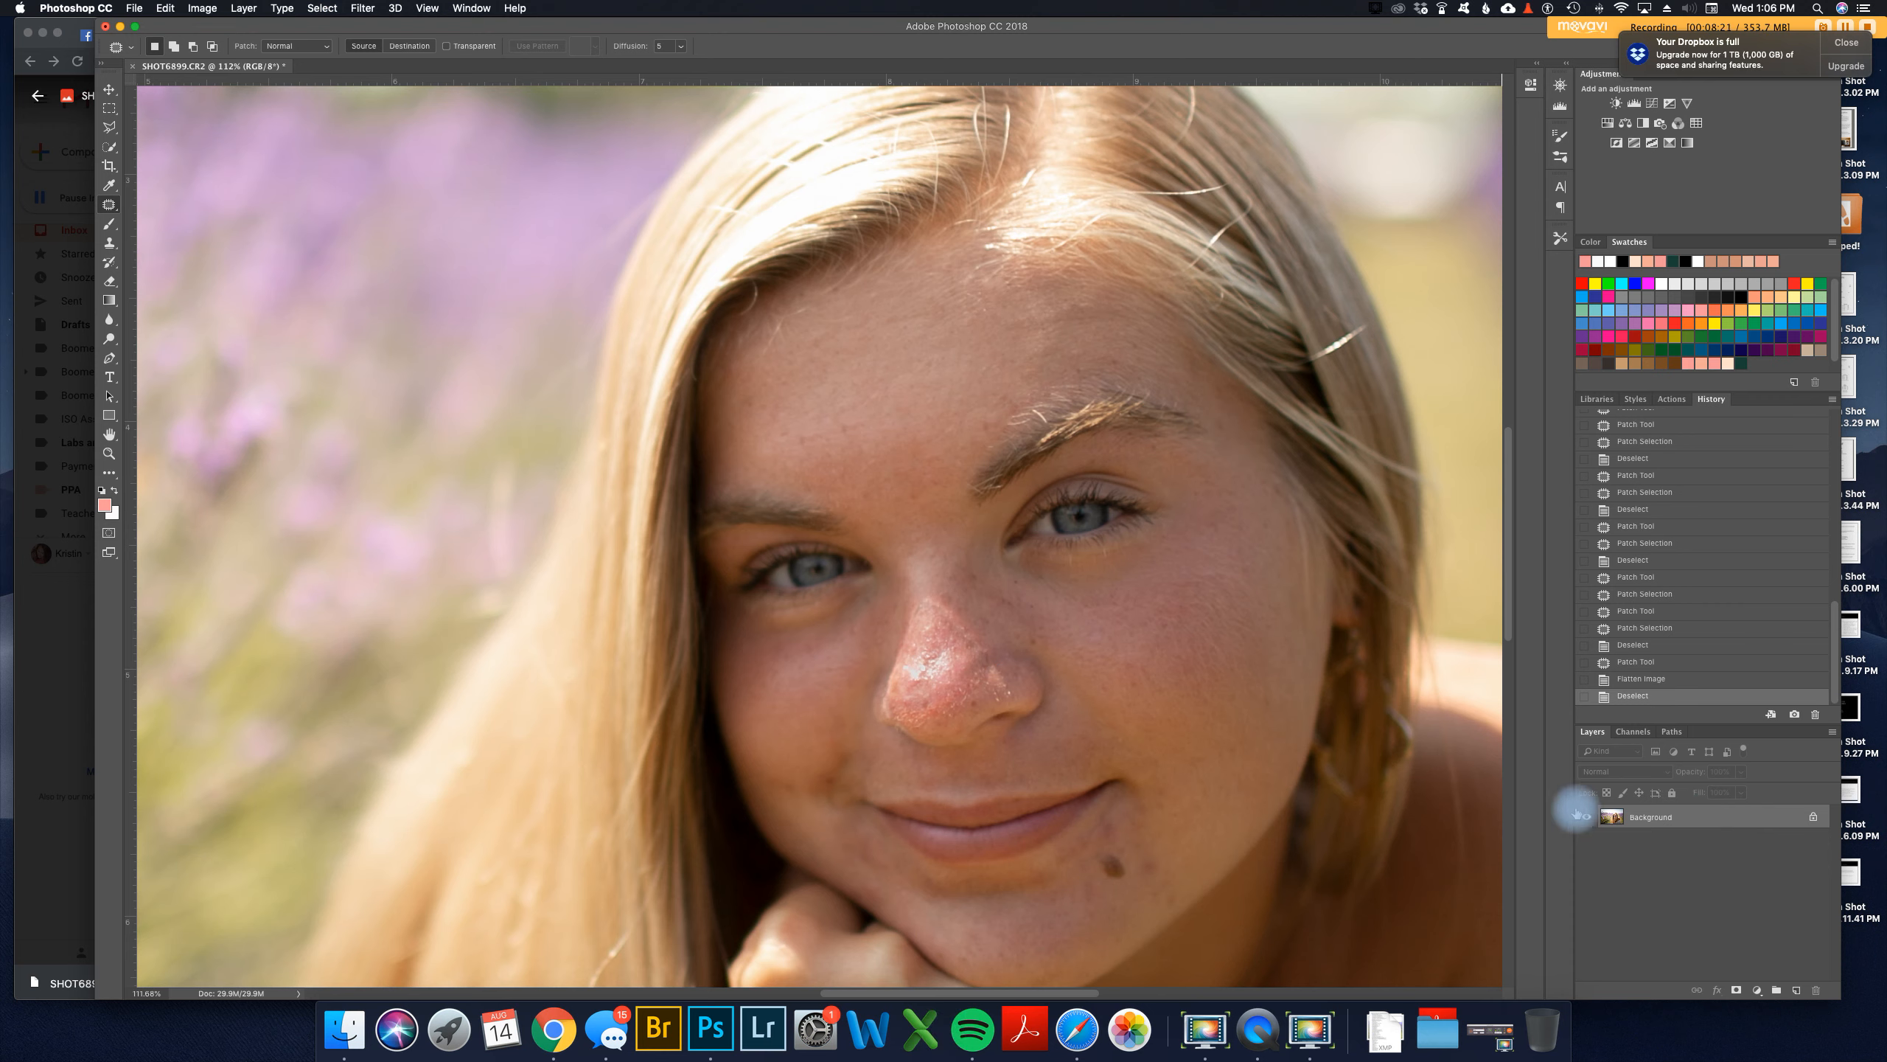
click(852, 687)
key(super+j)
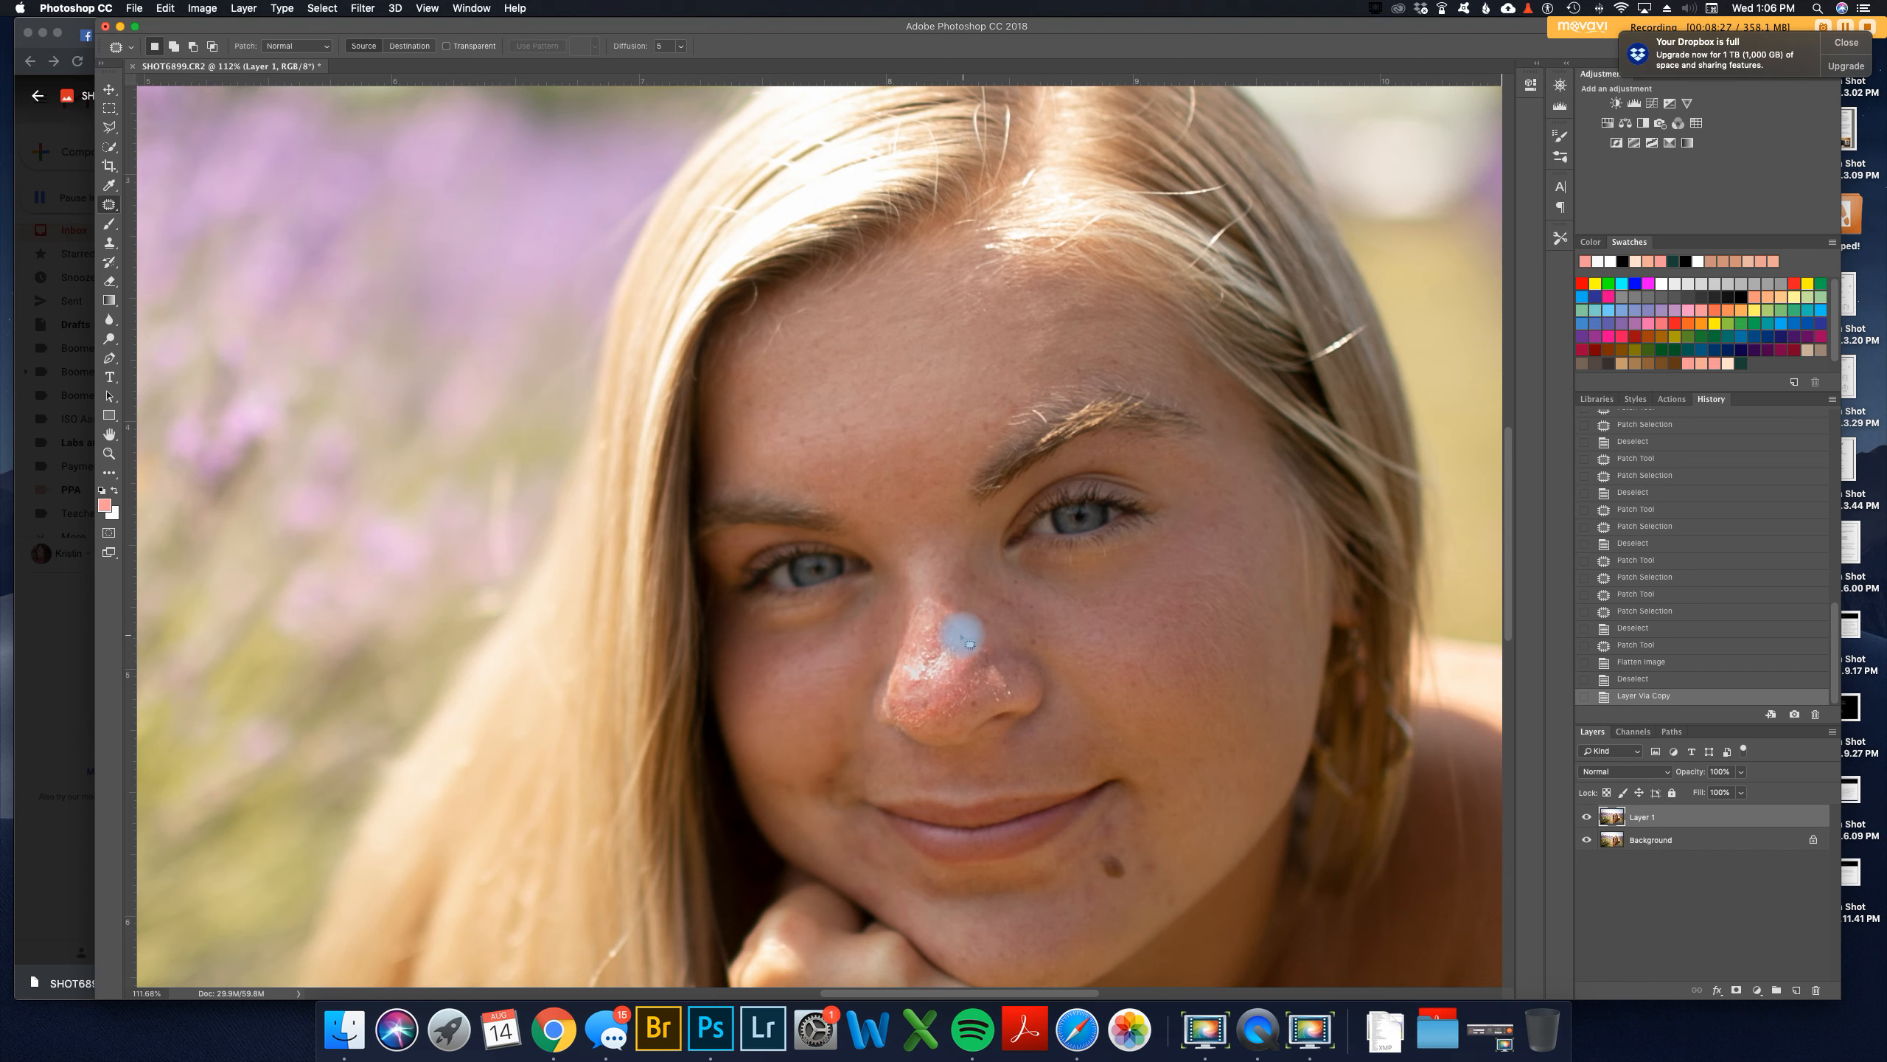
Step: Patch the nose bridge highlight and remove the bright spot above the nostril with a Content-Aware fill
mouse_move(957, 606)
mouse_down()
mouse_move(988, 647)
mouse_move(987, 620)
mouse_move(1009, 678)
mouse_up()
key(super+d)
key(shift+BackSpace)
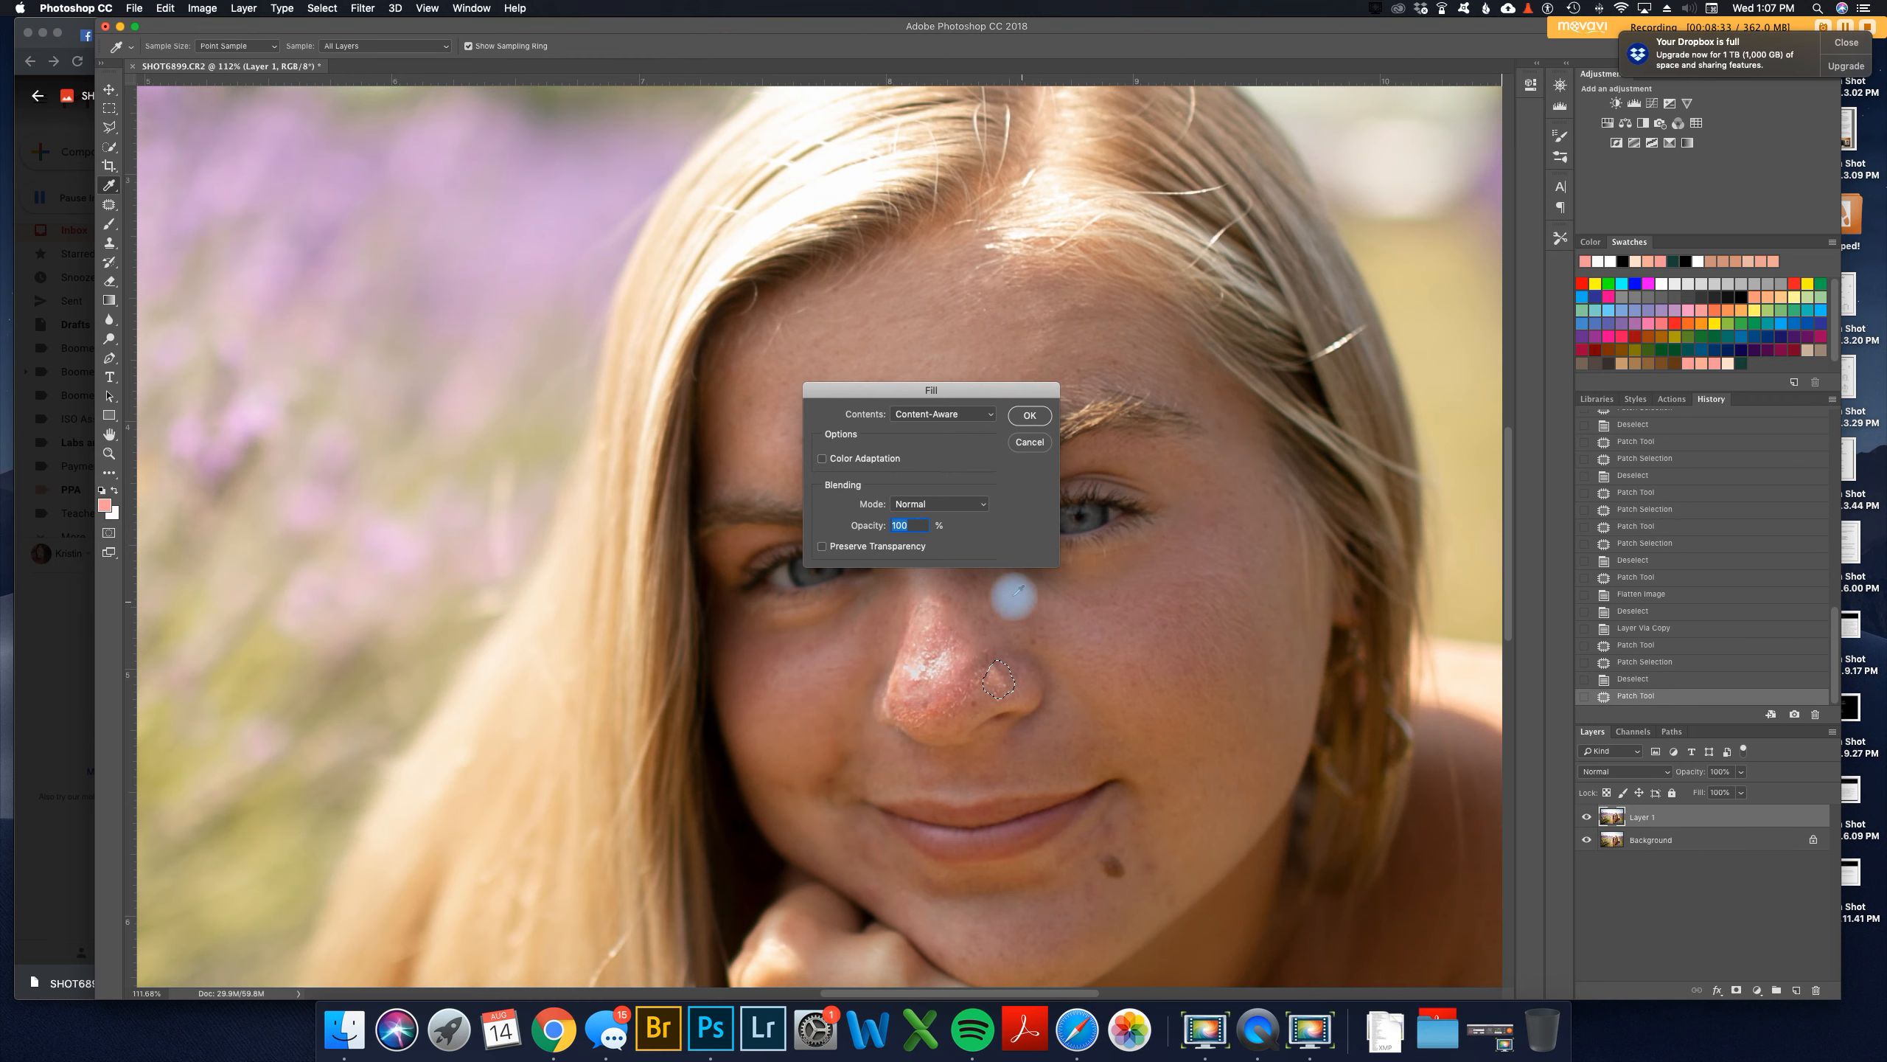
key(super+d)
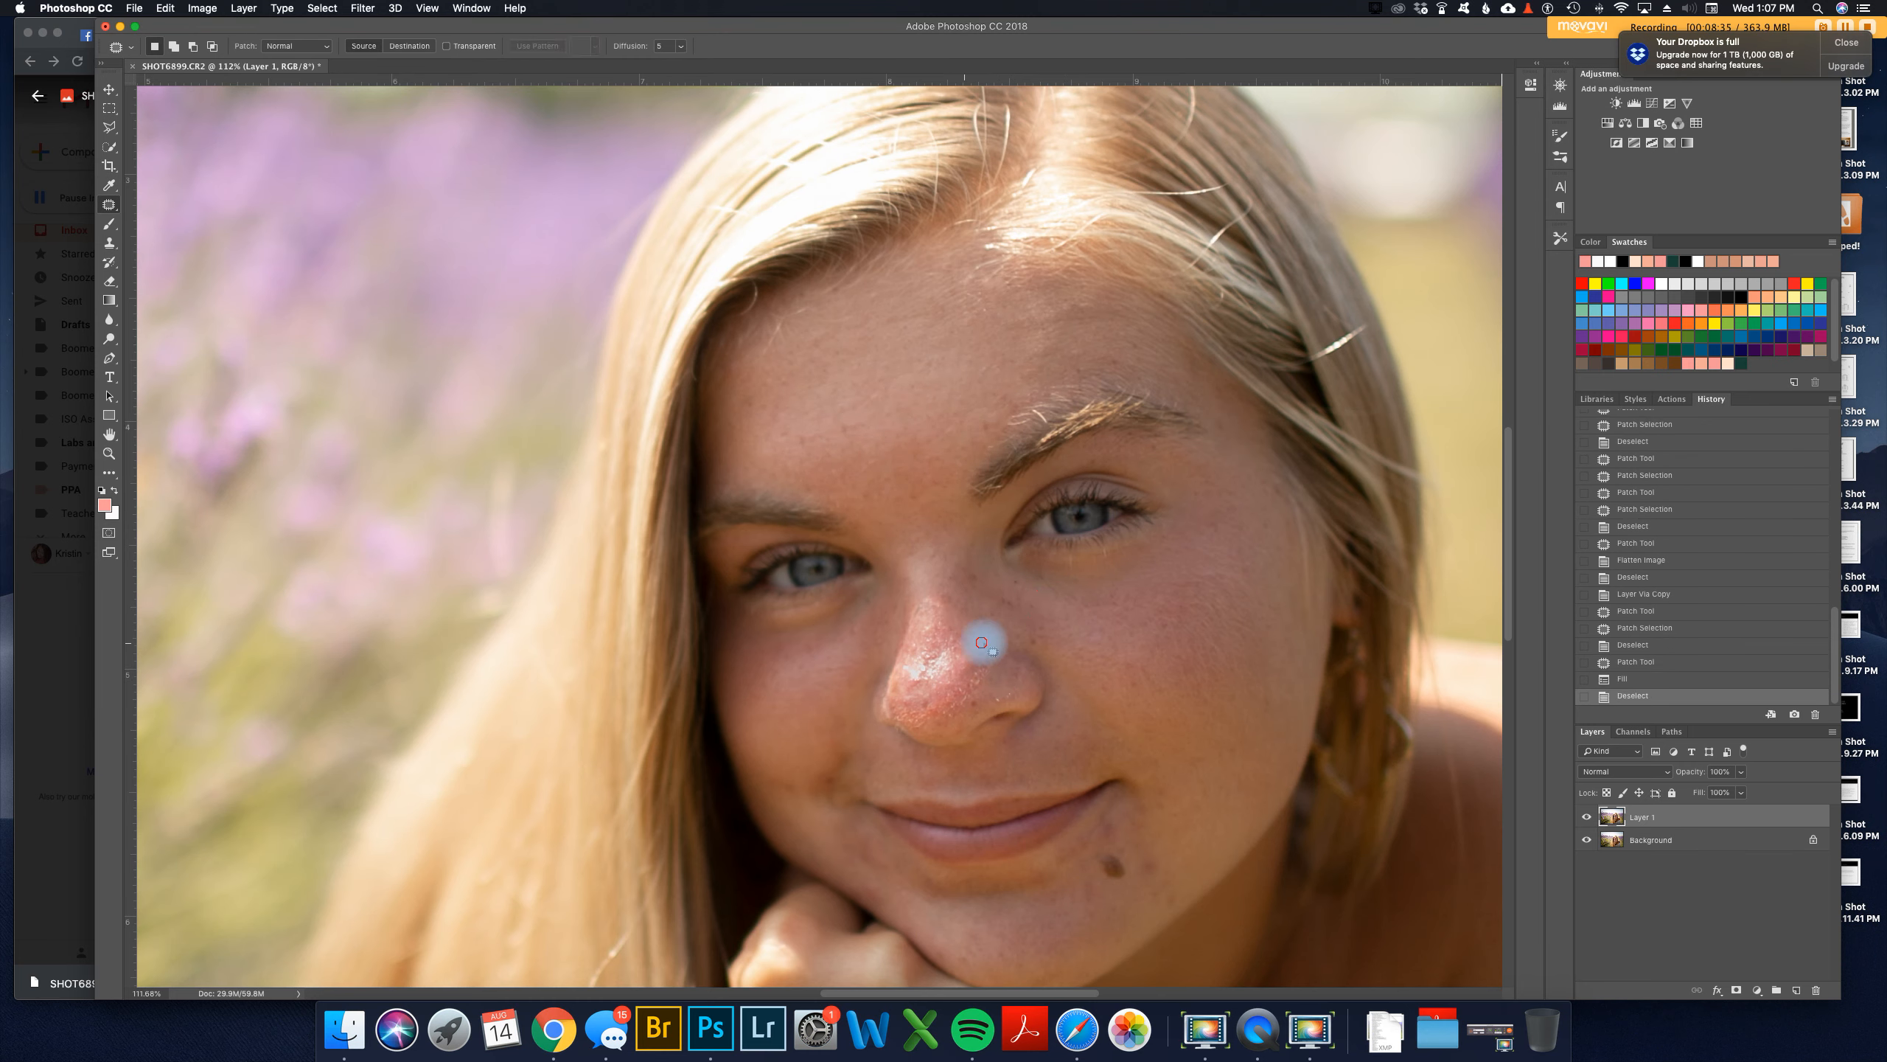
Step: Patch the bright specks on the middle and upper bridge of the nose with nearby clean skin
drag(982, 642, 980, 693)
drag(986, 667, 990, 653)
mouse_move(940, 588)
mouse_down()
mouse_move(957, 617)
mouse_move(948, 600)
mouse_up()
mouse_move(948, 599)
mouse_down()
mouse_move(937, 574)
mouse_move(921, 598)
mouse_up()
key(super+d)
mouse_move(933, 600)
mouse_down()
mouse_move(937, 582)
mouse_move(918, 619)
mouse_move(928, 585)
mouse_up()
key(super+d)
key(super+d)
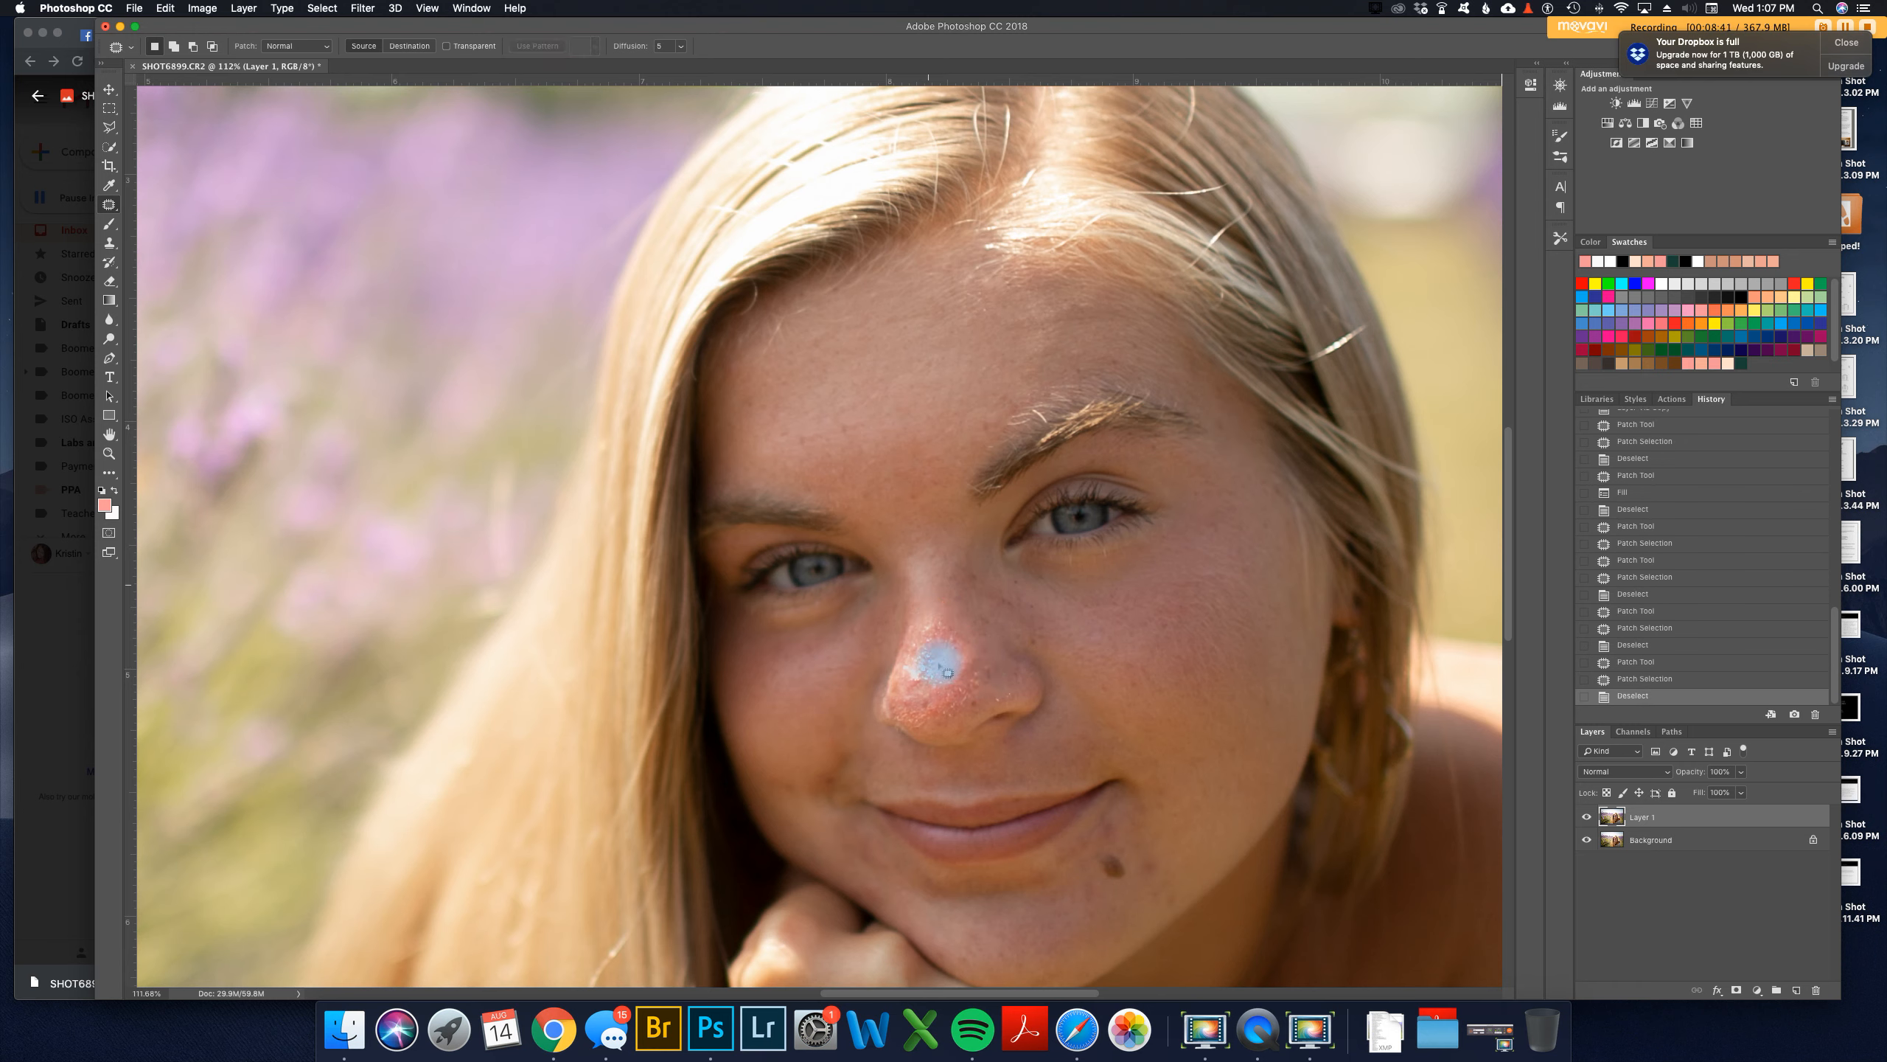
Step: Patch the harsh white highlight running down the ridge and shaded side of the nose with smoother skin
mouse_move(941, 677)
mouse_down()
mouse_move(934, 591)
mouse_move(975, 633)
mouse_move(956, 644)
mouse_move(941, 577)
mouse_up()
key(super+d)
key(super+d)
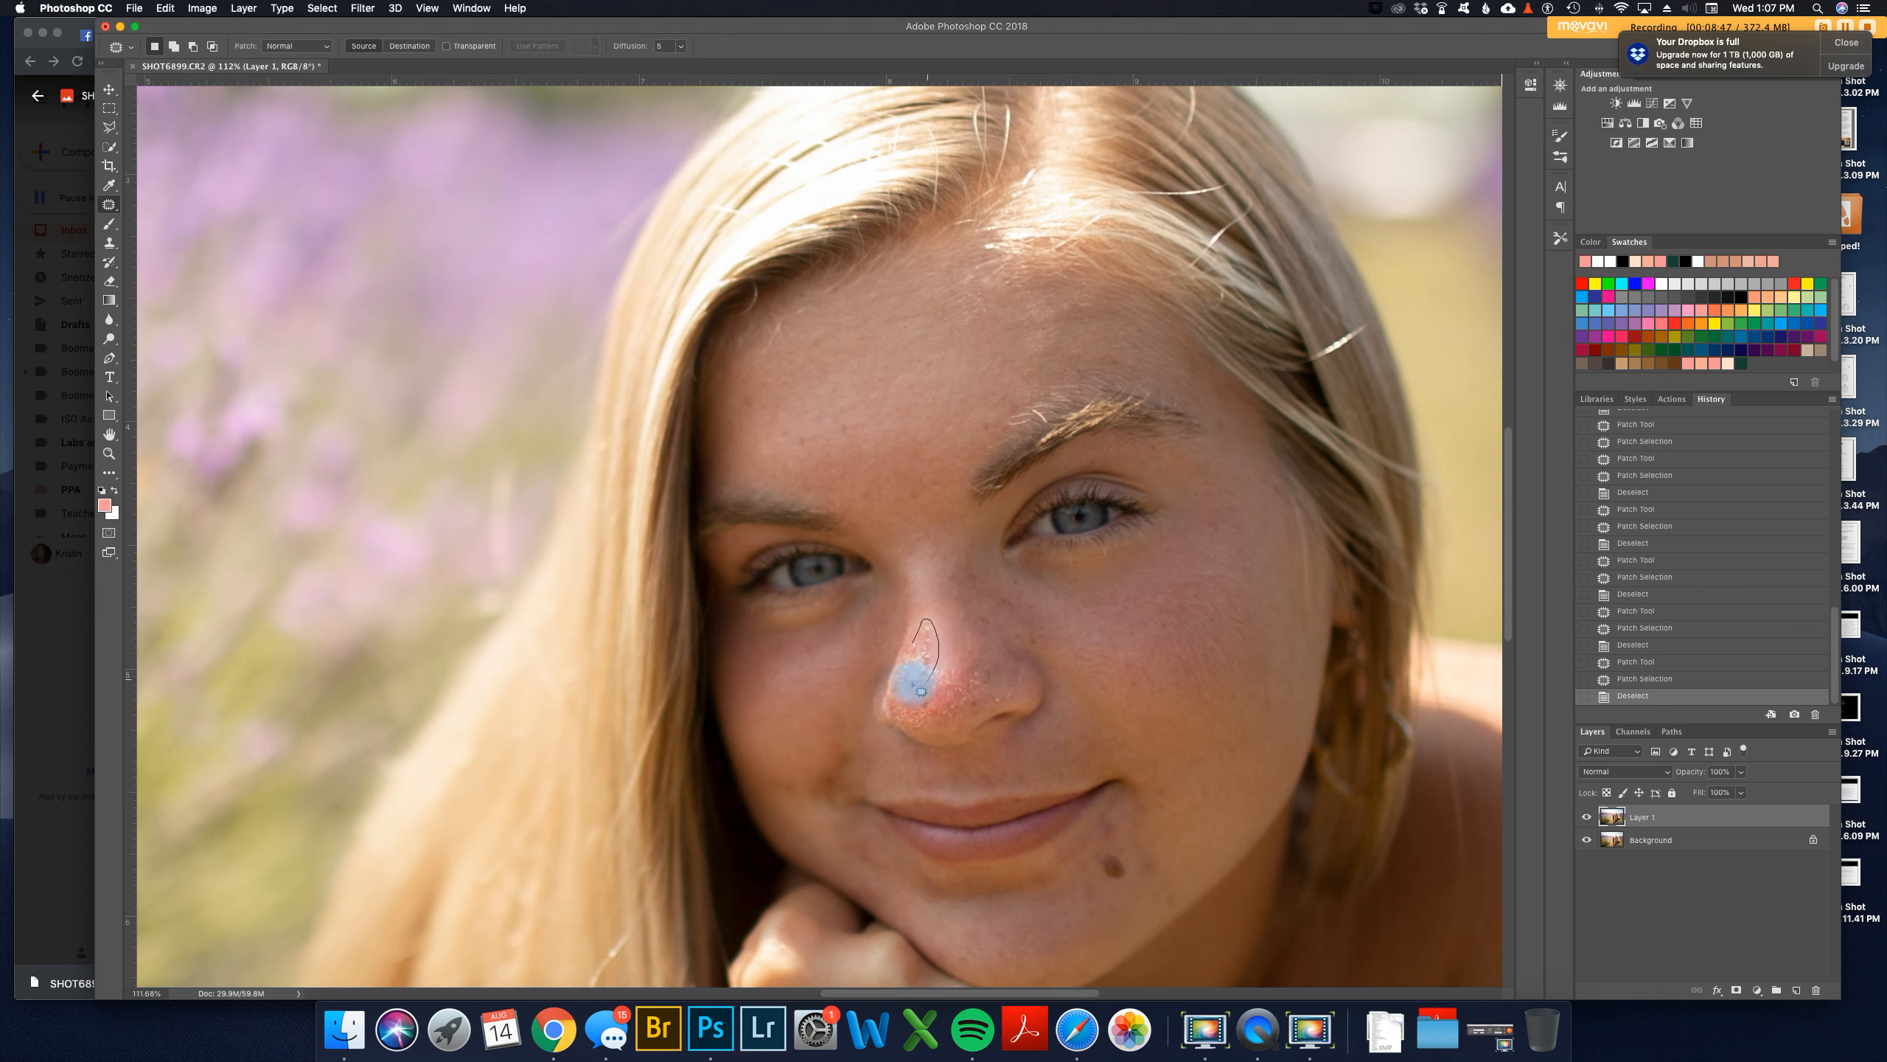
mouse_move(913, 685)
mouse_down()
mouse_move(912, 643)
mouse_move(943, 617)
mouse_move(915, 644)
mouse_up()
key(super+d)
drag(917, 643, 934, 619)
key(super+d)
Step: Patch the remaining shiny specks across the tip of the nose with adjacent smooth skin
drag(909, 688, 898, 679)
mouse_move(910, 674)
mouse_down()
mouse_move(969, 685)
mouse_move(927, 690)
mouse_up()
key(super+d)
mouse_move(938, 686)
mouse_down()
mouse_move(948, 667)
mouse_move(933, 683)
mouse_move(925, 668)
mouse_up()
key(super+d)
mouse_move(935, 675)
mouse_down()
mouse_move(944, 629)
mouse_move(977, 700)
mouse_move(964, 674)
mouse_up()
key(super+d)
mouse_move(979, 683)
mouse_down()
mouse_move(968, 722)
mouse_move(927, 722)
mouse_move(945, 687)
mouse_move(957, 659)
mouse_up()
key(super+d)
key(super+d)
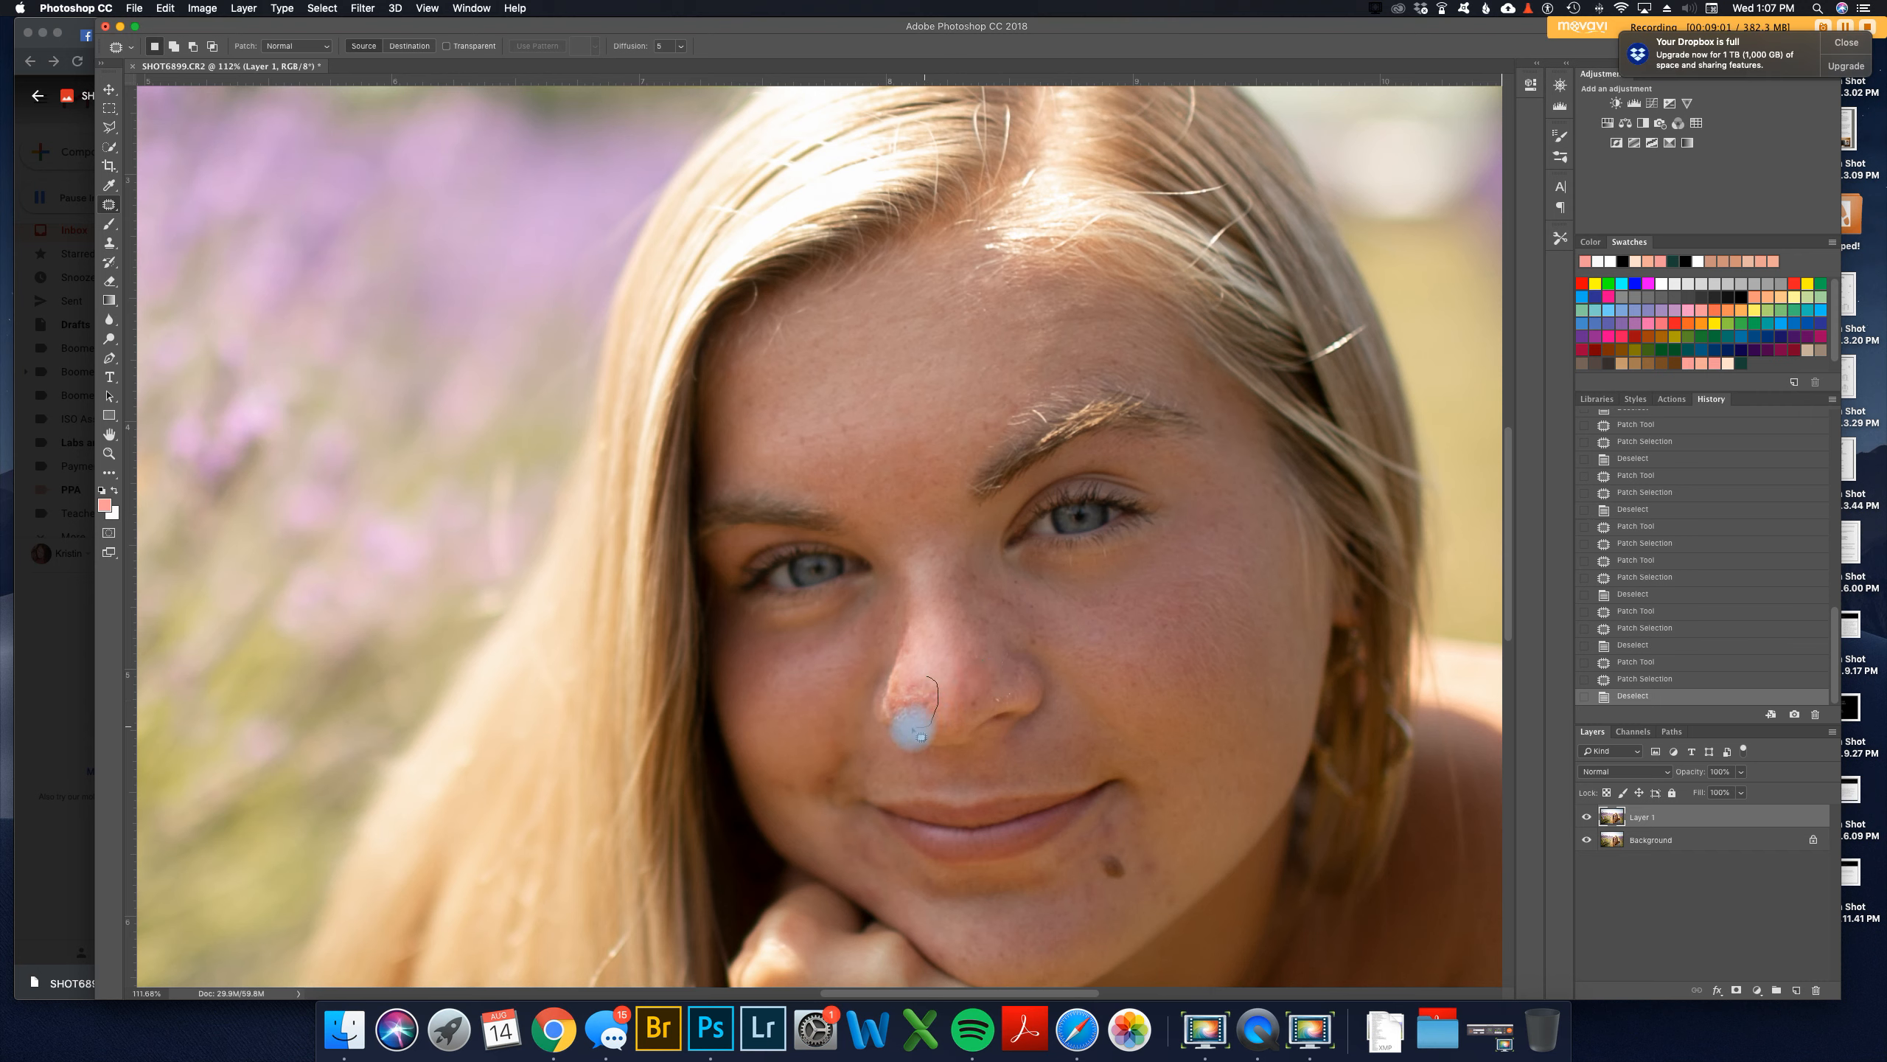
Step: Patch the rough, bright spots along the lower part of the nose tip with clean skin
mouse_move(921, 736)
mouse_down()
mouse_move(916, 695)
mouse_move(948, 641)
mouse_move(981, 721)
mouse_move(970, 695)
mouse_up()
key(super+d)
mouse_move(976, 704)
mouse_down()
mouse_move(967, 673)
mouse_move(905, 685)
mouse_up()
key(super+d)
mouse_move(909, 691)
mouse_down()
mouse_move(944, 664)
mouse_move(866, 750)
mouse_move(808, 652)
mouse_up()
key(super+d)
Step: Remove small bright spots near the outer edge of the nose with a fill and a patch
scroll(927, 711, up, 5)
key(shift+BackSpace)
key(Return)
key(super+d)
drag(797, 601, 807, 621)
drag(807, 621, 869, 580)
Step: Patch the white specks above the nostril and the blotches along the lower edge of the nose
mouse_move(1162, 657)
mouse_down()
mouse_move(1256, 617)
mouse_move(1195, 687)
mouse_move(1188, 671)
mouse_up()
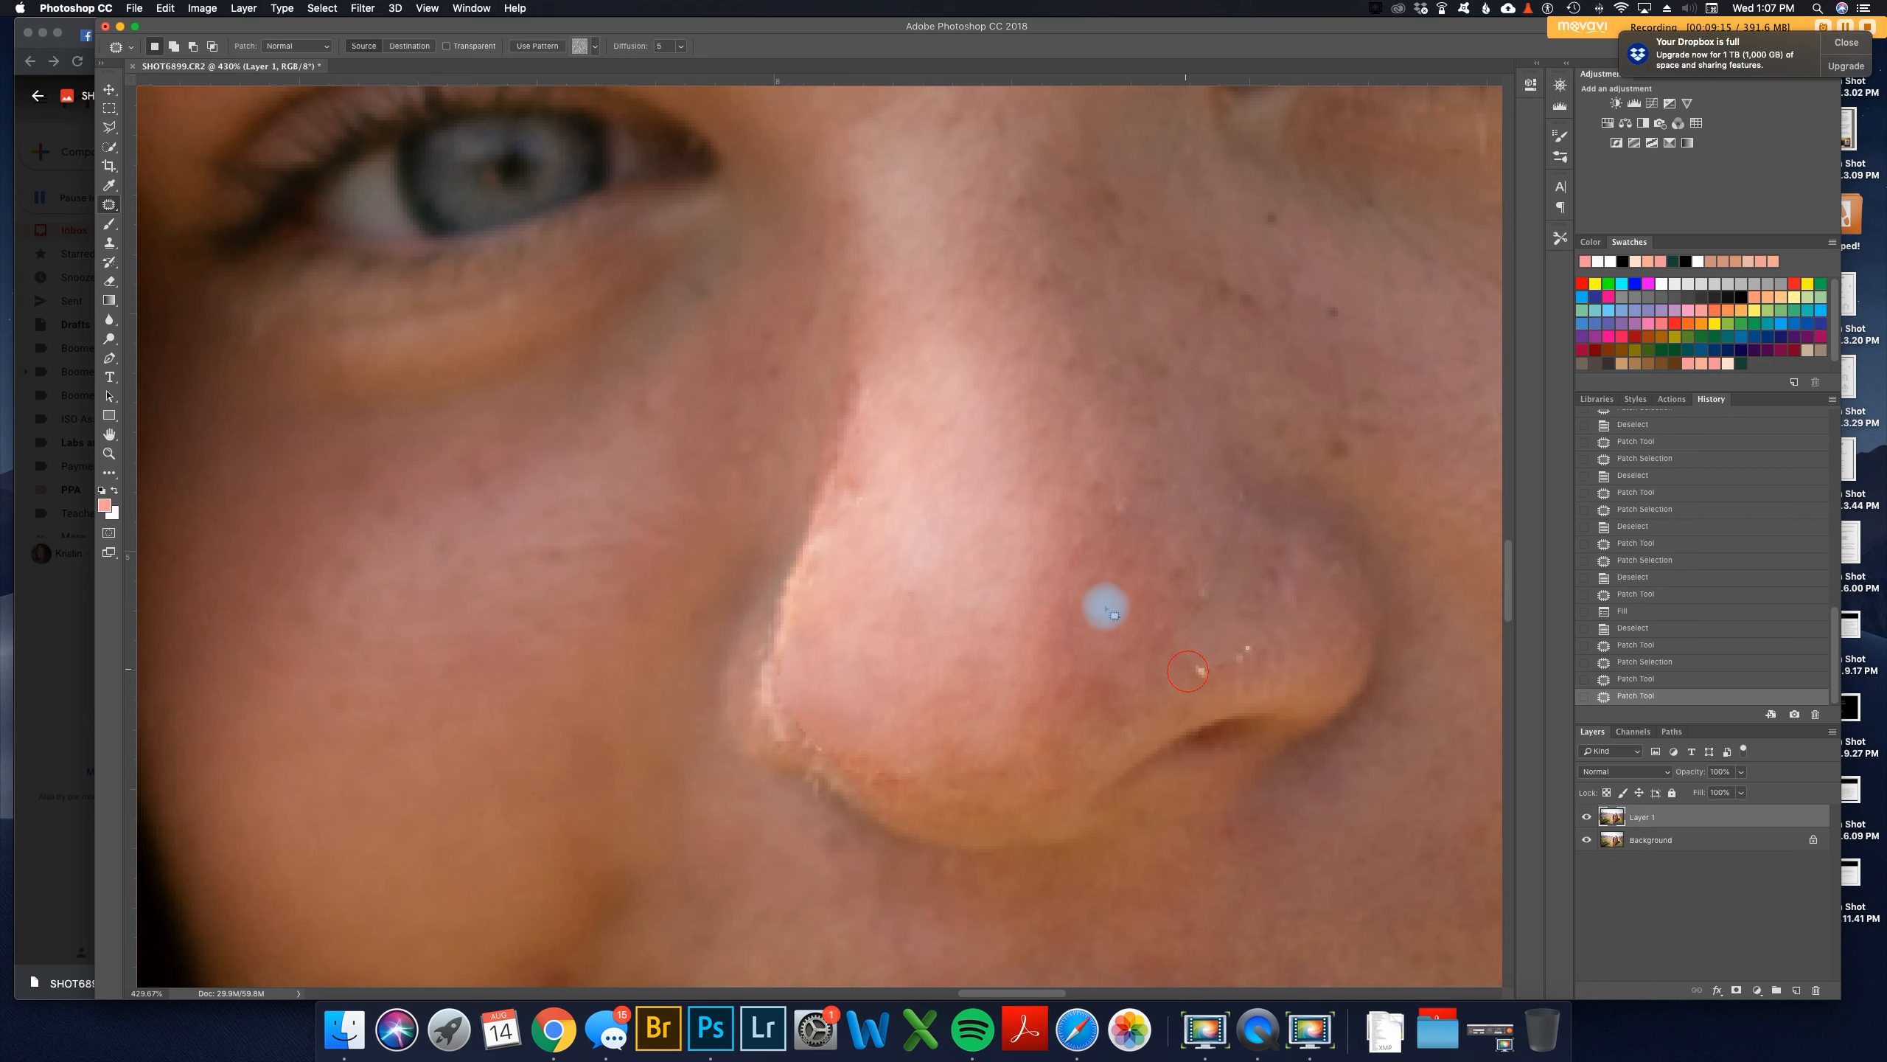
drag(1106, 608, 1100, 600)
key(super+d)
mouse_move(874, 745)
mouse_down()
mouse_move(835, 772)
mouse_move(800, 726)
mouse_up()
drag(847, 749, 898, 707)
key(super+d)
Step: Using the Clone Stamp with a much smaller brush, clone smooth nose skin over the bright rim along the nose's outer edge
scroll(929, 695, down, 5)
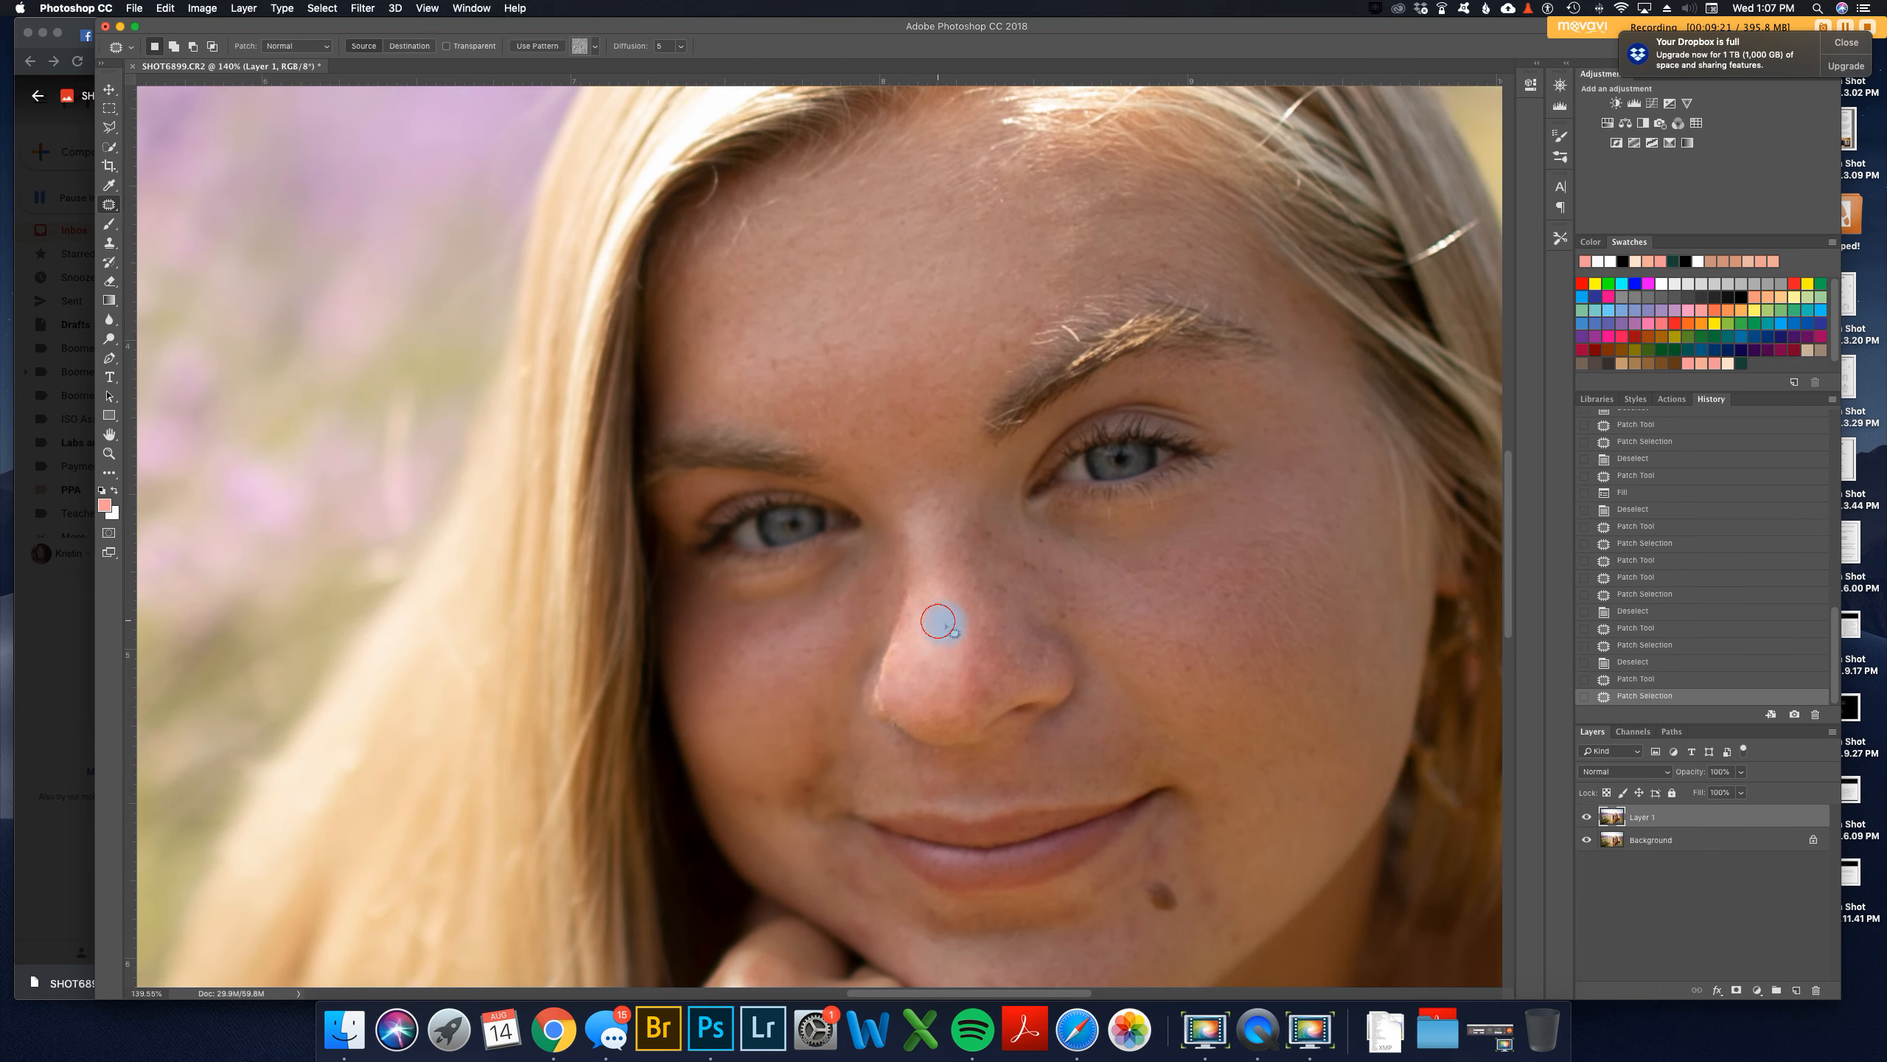
scroll(966, 670, down, 5)
scroll(1072, 743, down, 3)
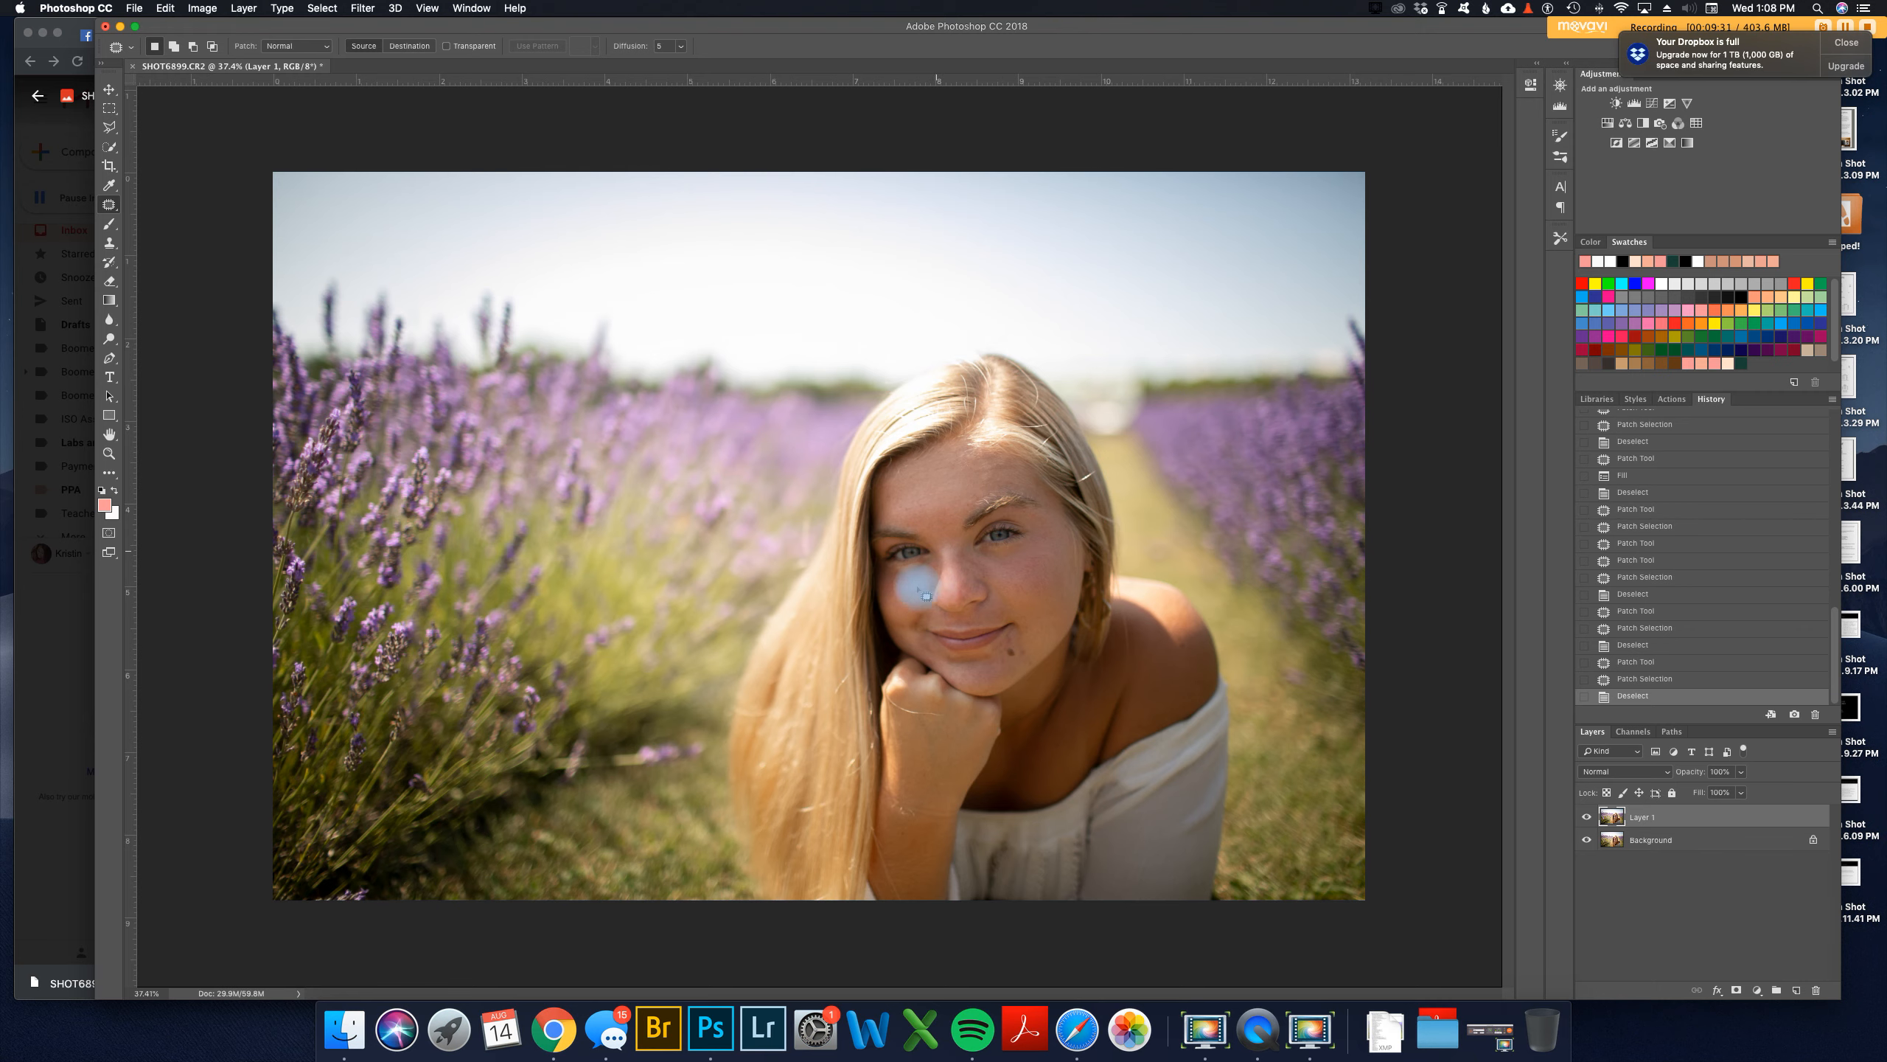
scroll(918, 572, up, 3)
scroll(953, 615, up, 5)
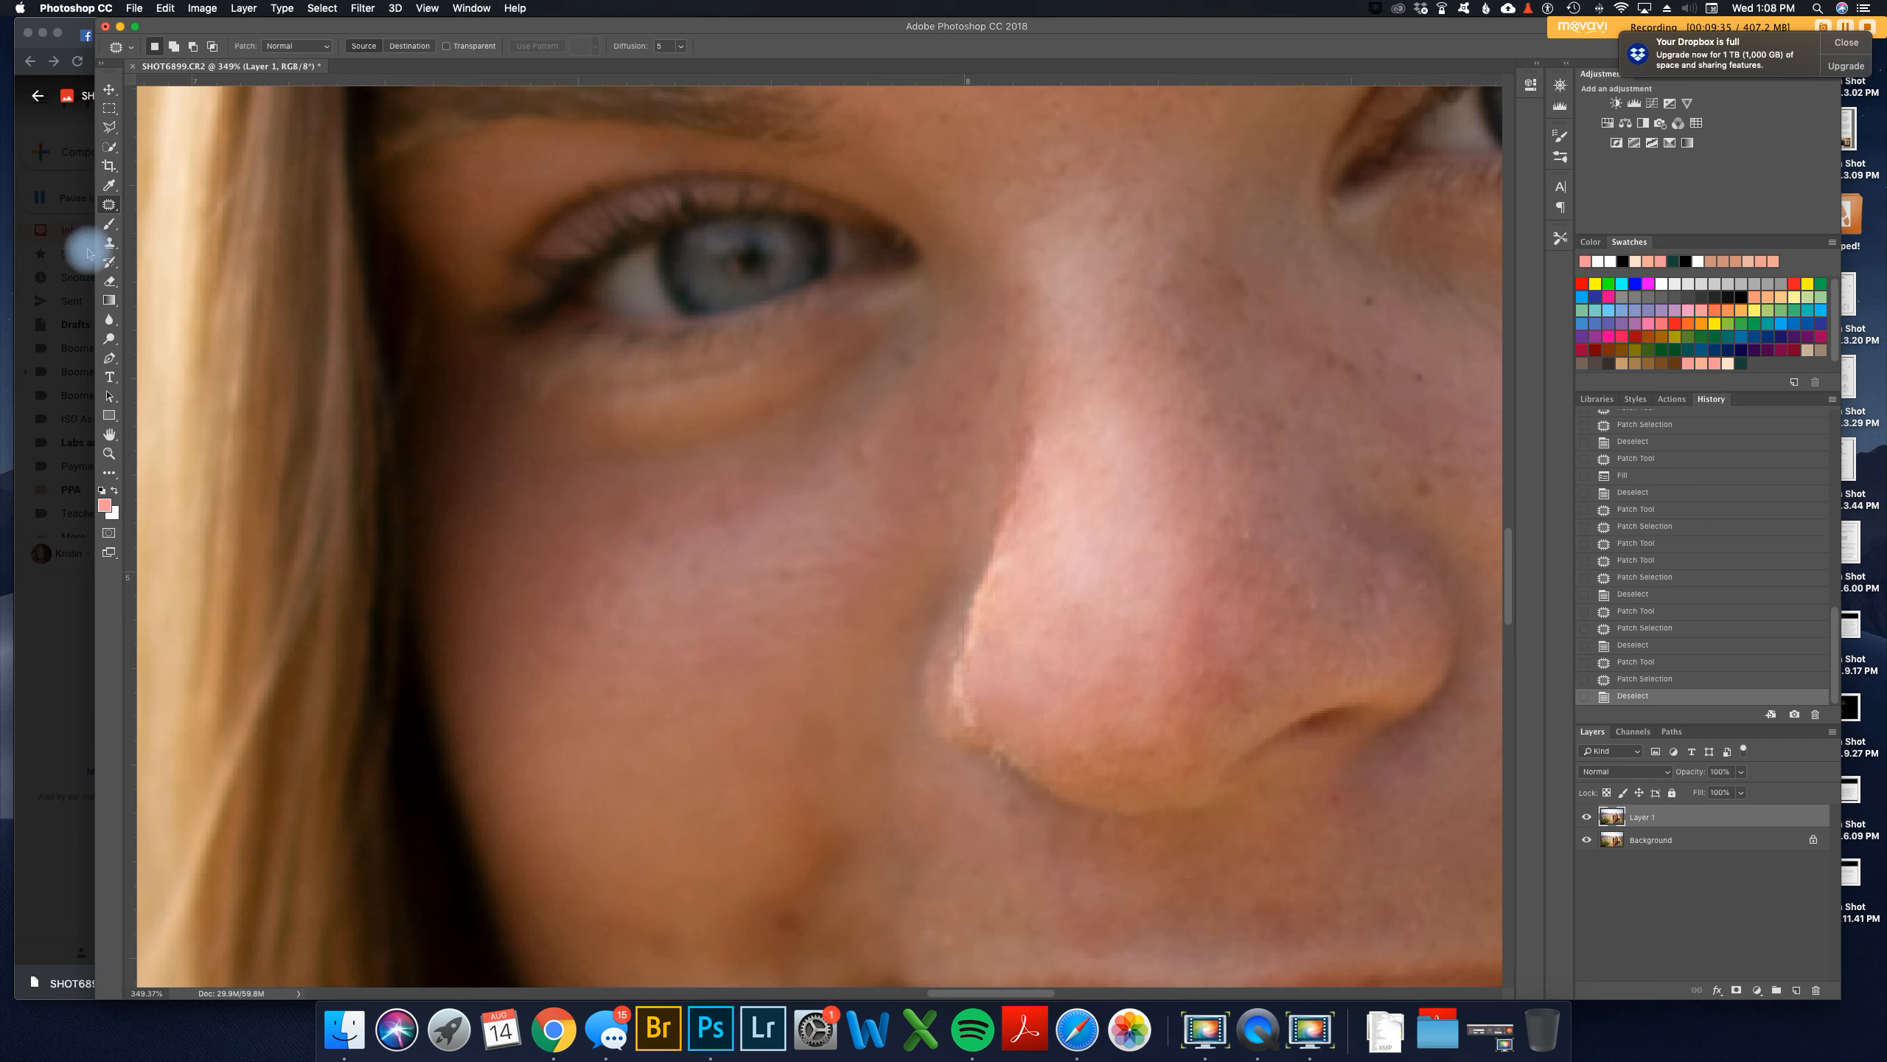
click(109, 243)
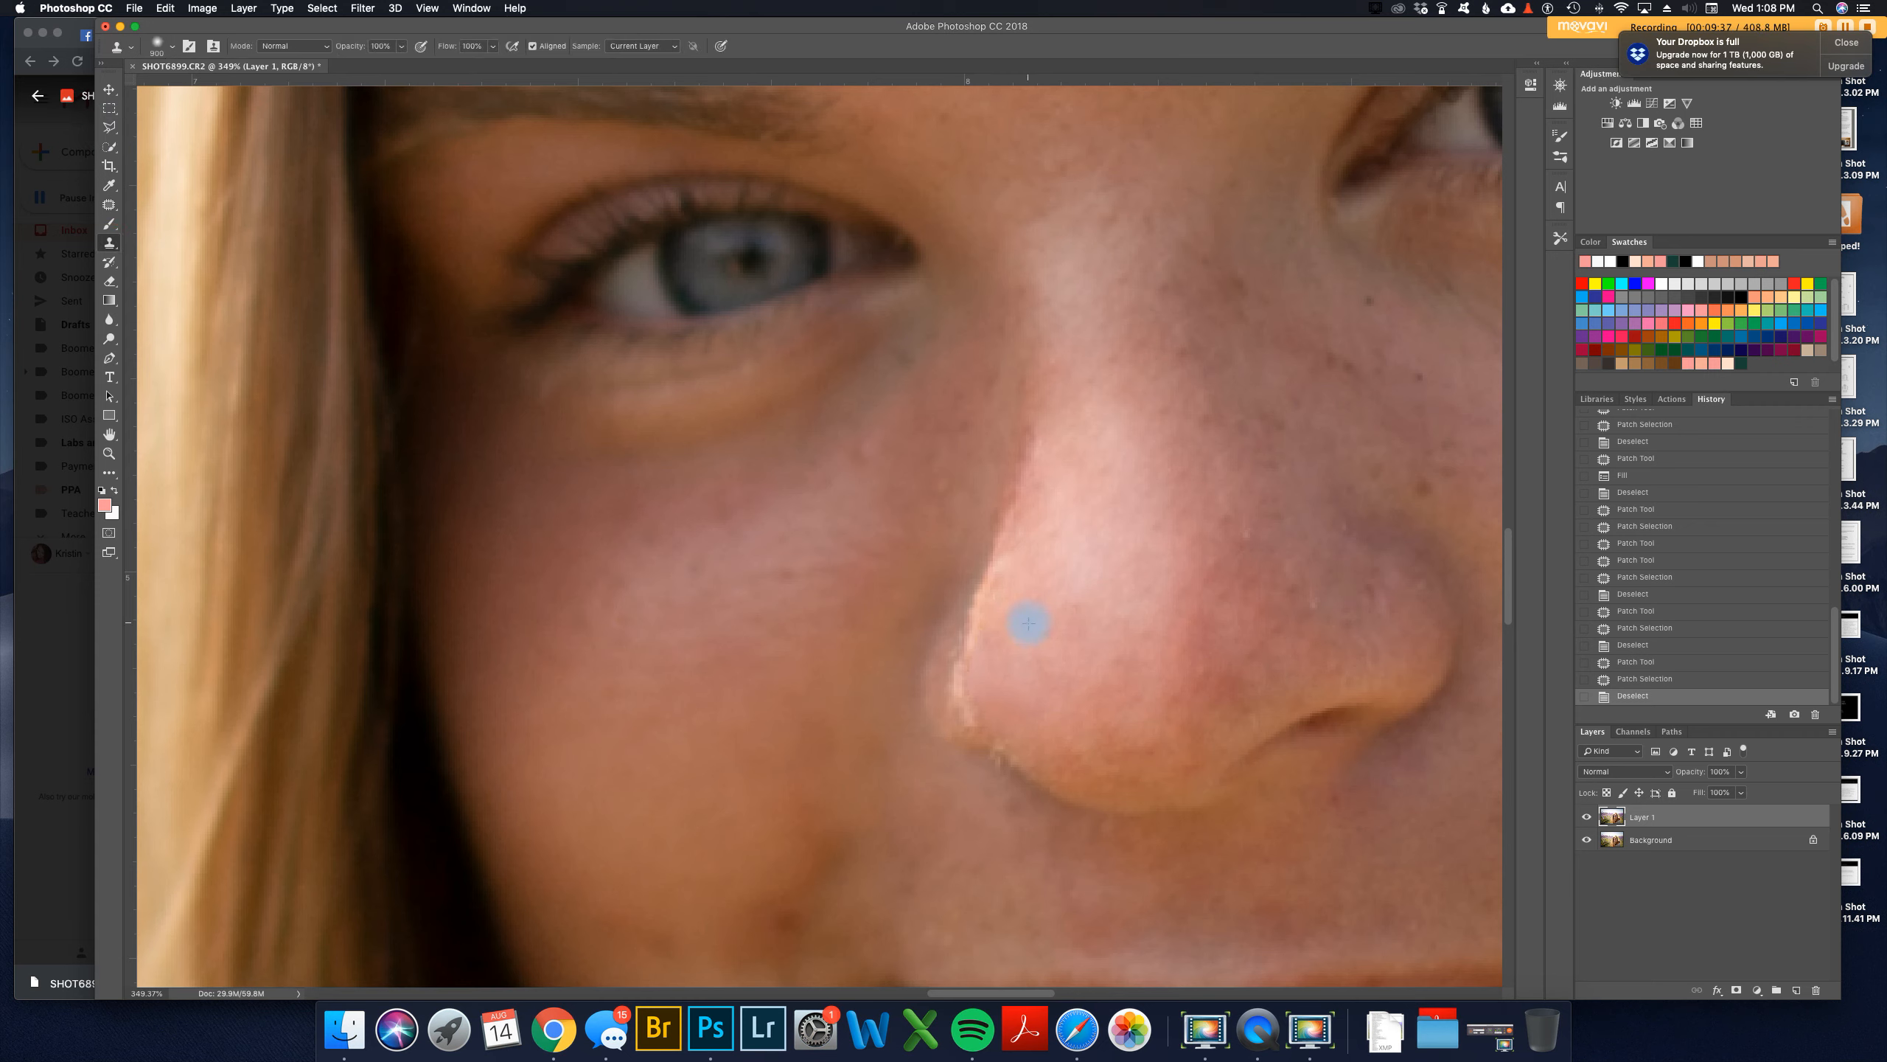
key(bracketleft)
key(bracketleft)
key(bracketleft)
key(bracketleft)
key(bracketleft)
key(bracketleft)
key(bracketleft)
key(bracketleft)
key(bracketleft)
key(bracketleft)
key(bracketleft)
key(bracketleft)
key(bracketleft)
key(bracketleft)
key(bracketleft)
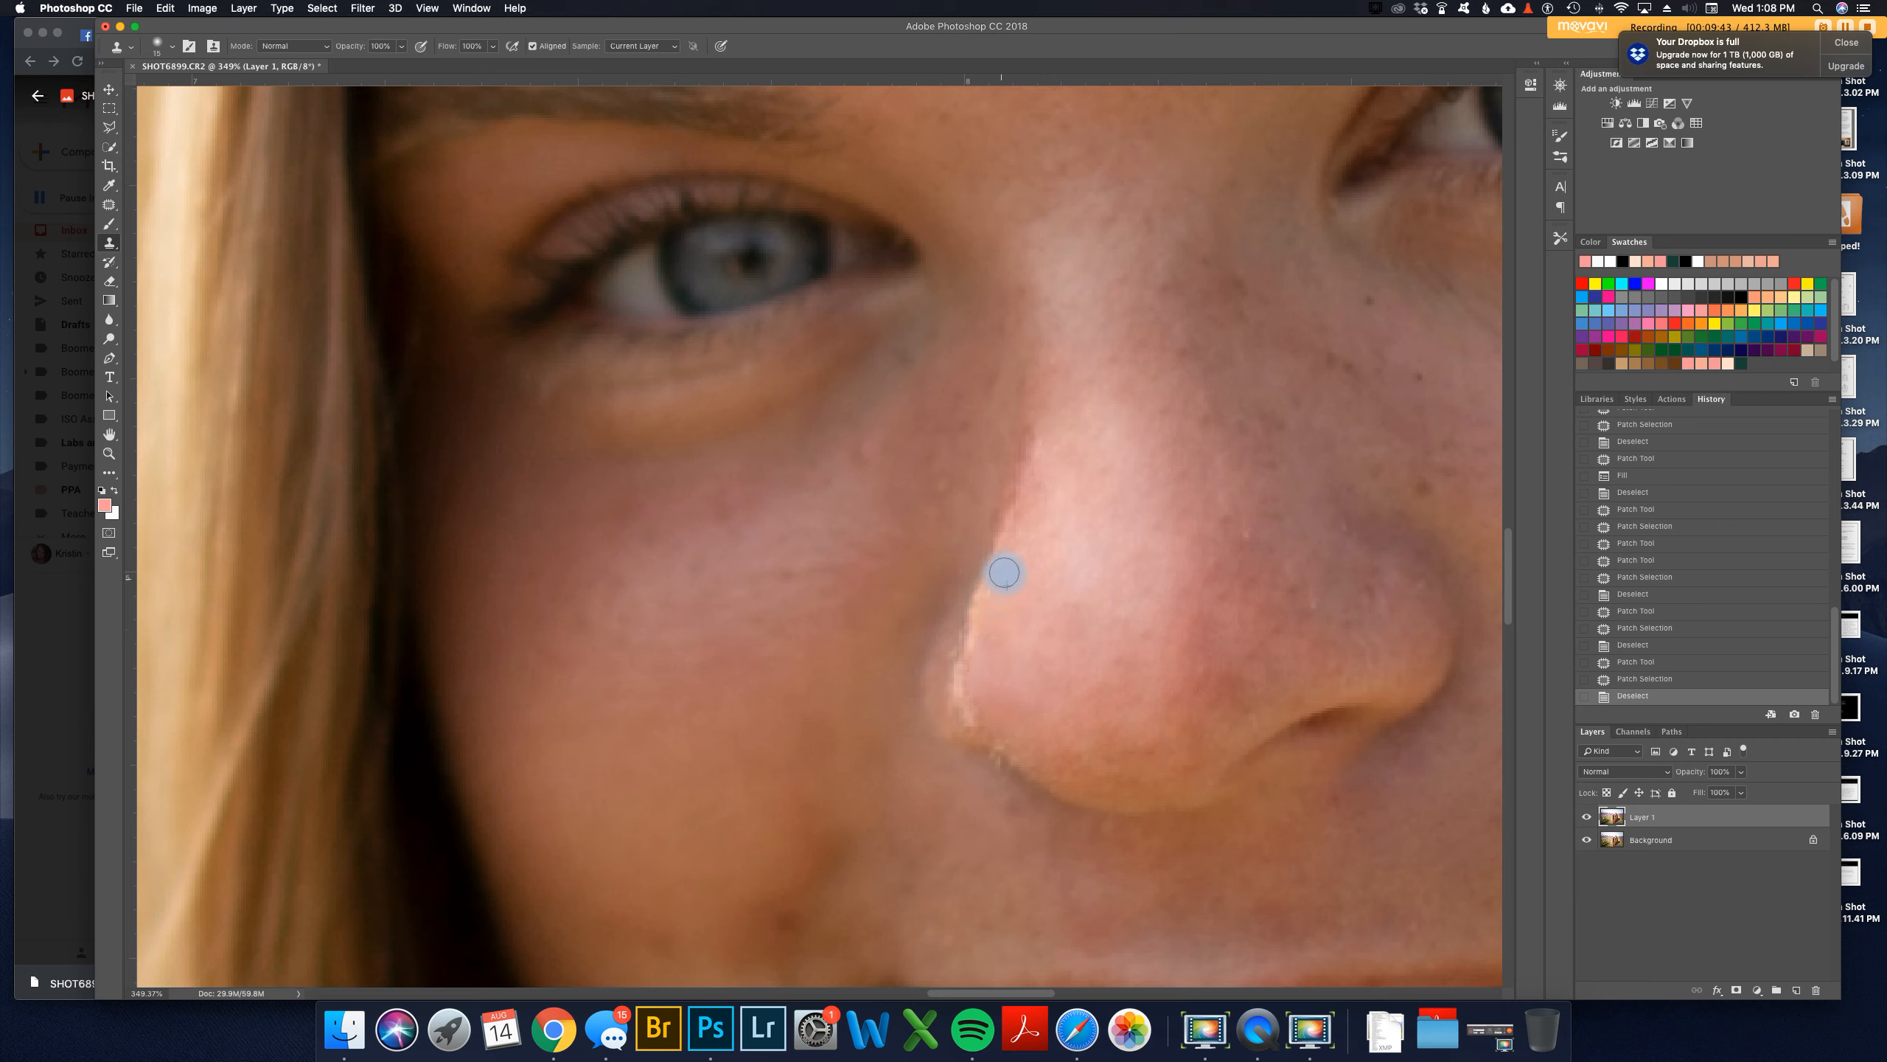
alt+click(1019, 552)
click(994, 649)
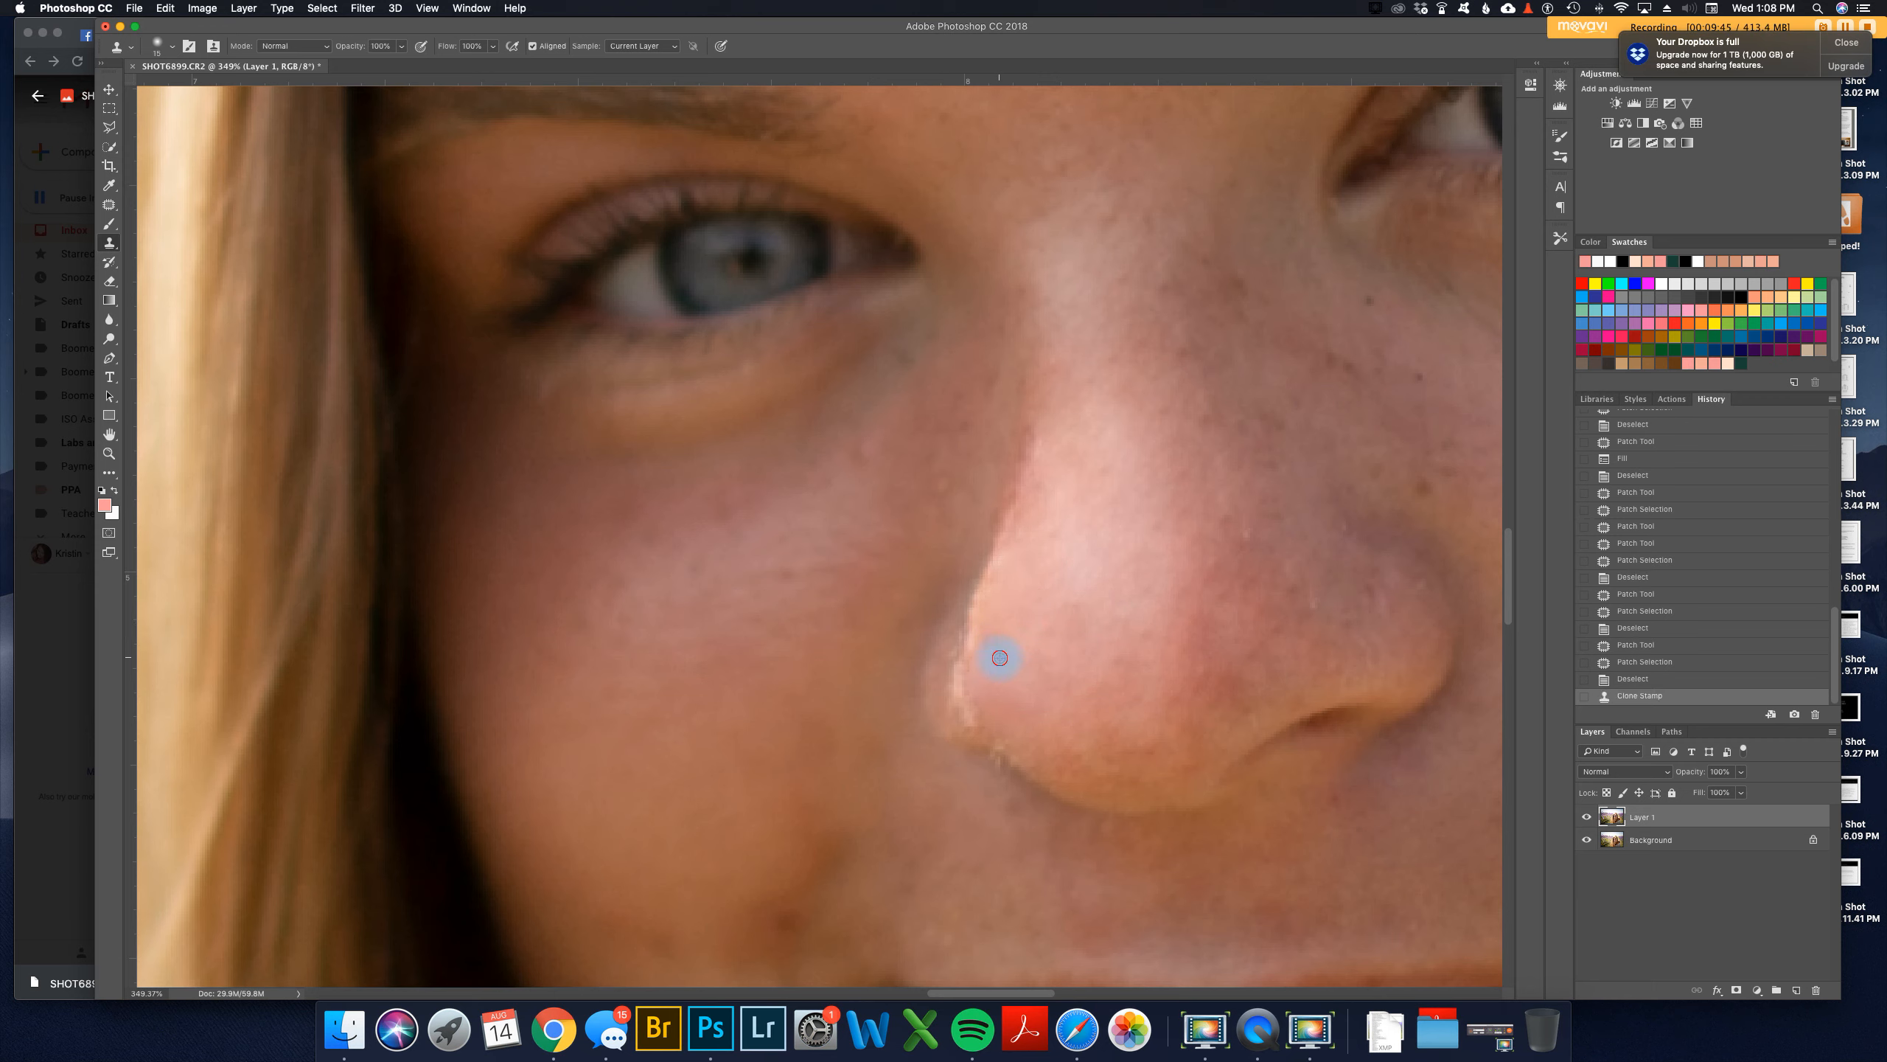
click(1013, 669)
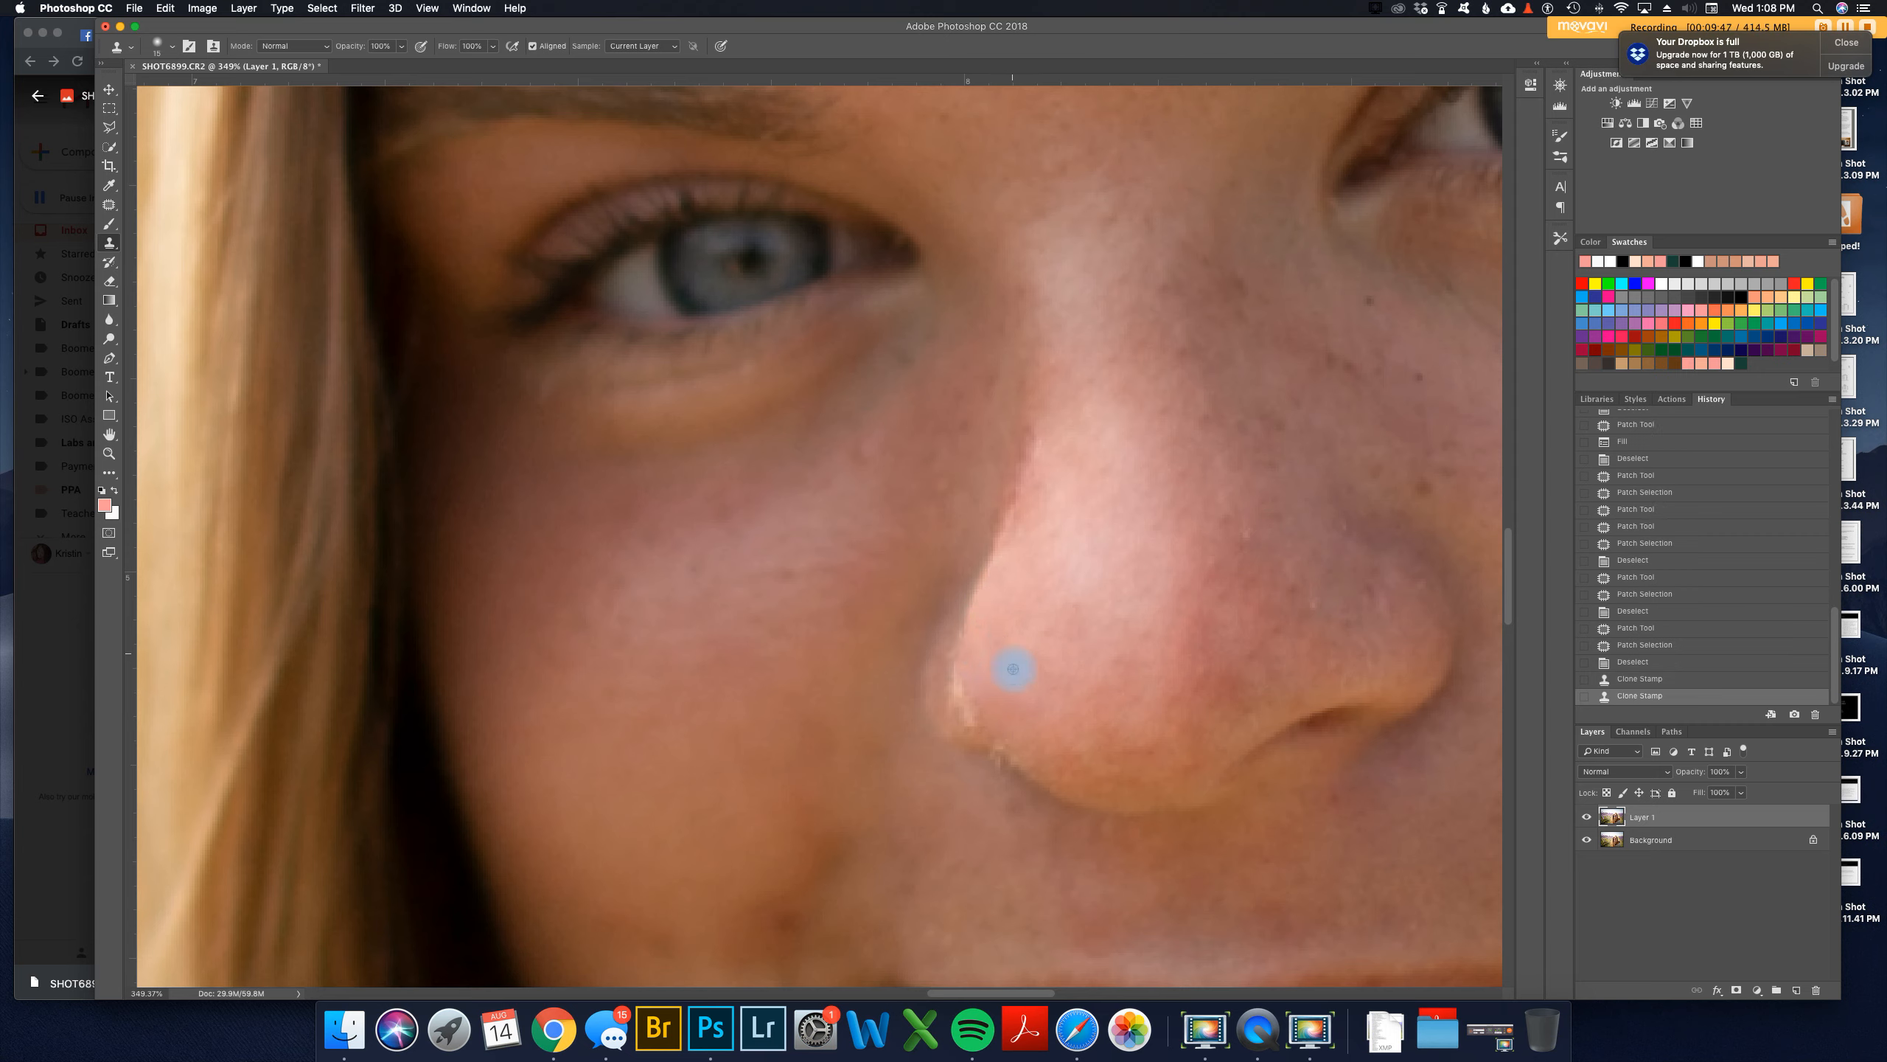
click(974, 704)
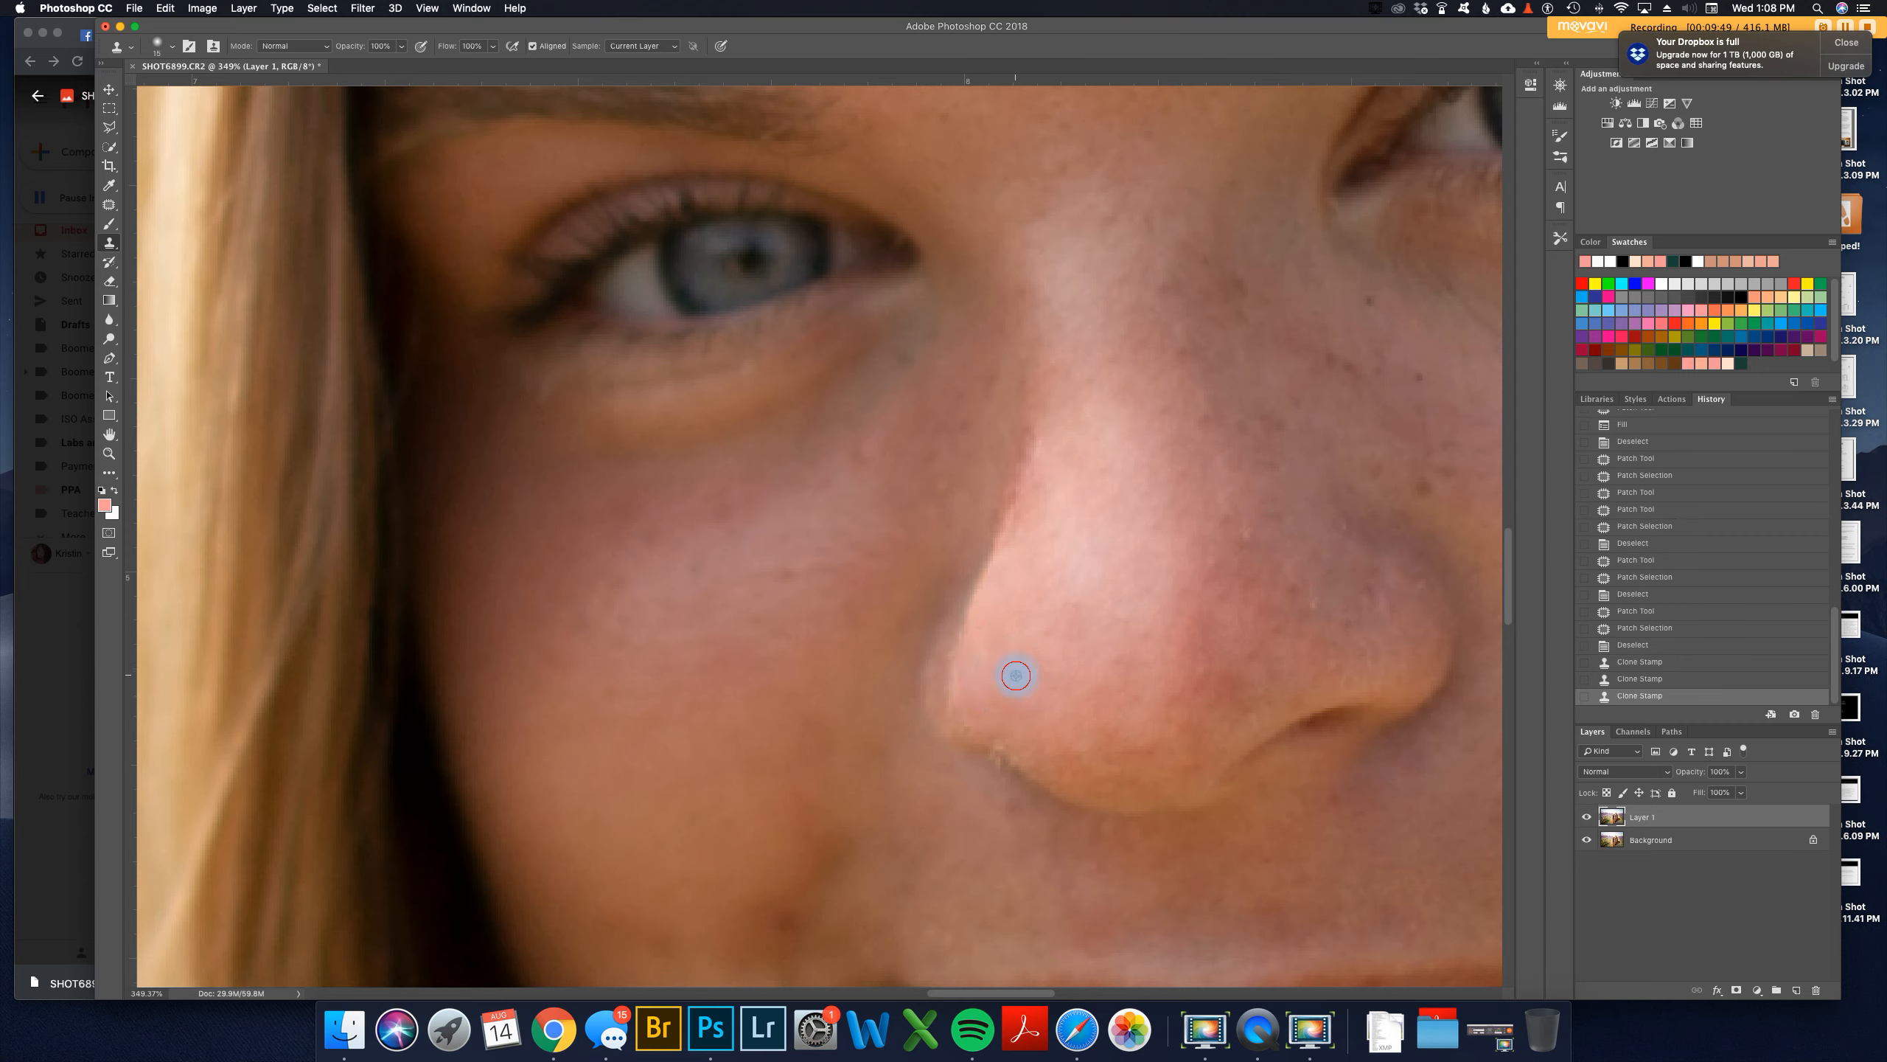
click(968, 673)
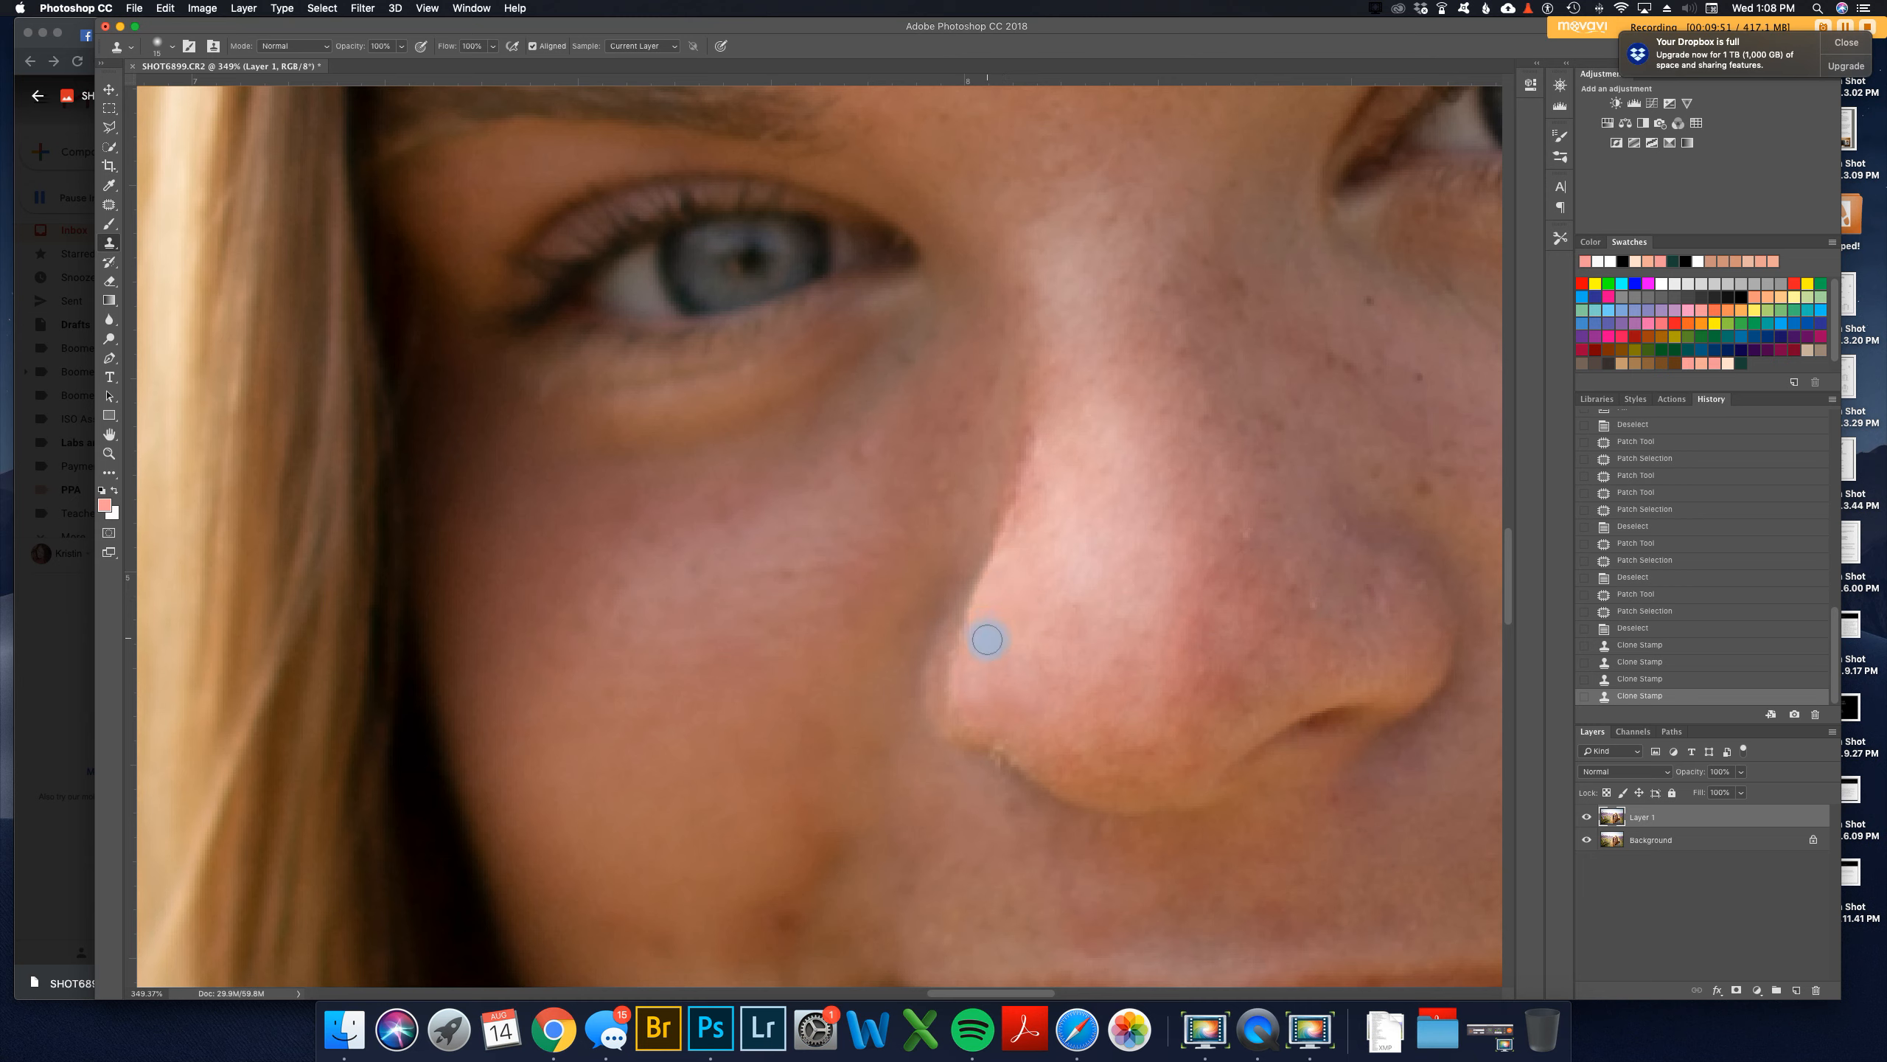
click(1007, 603)
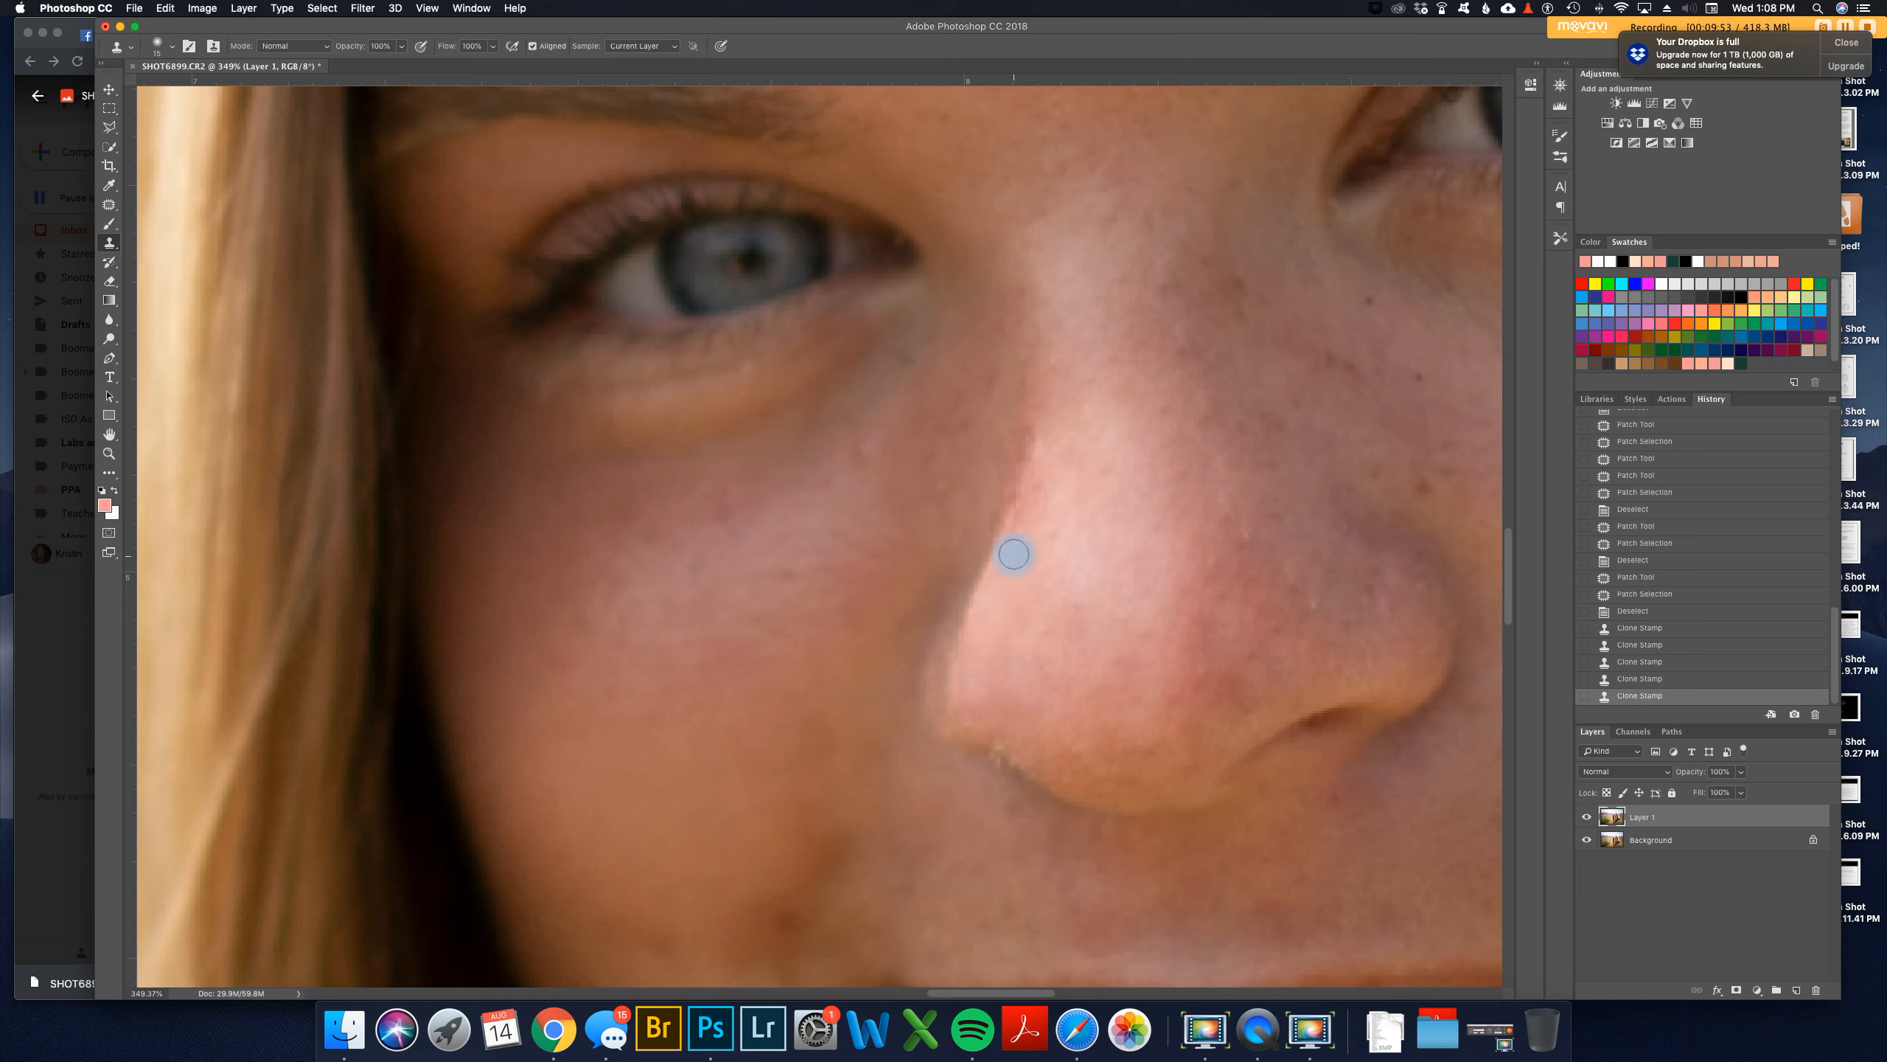
click(1015, 543)
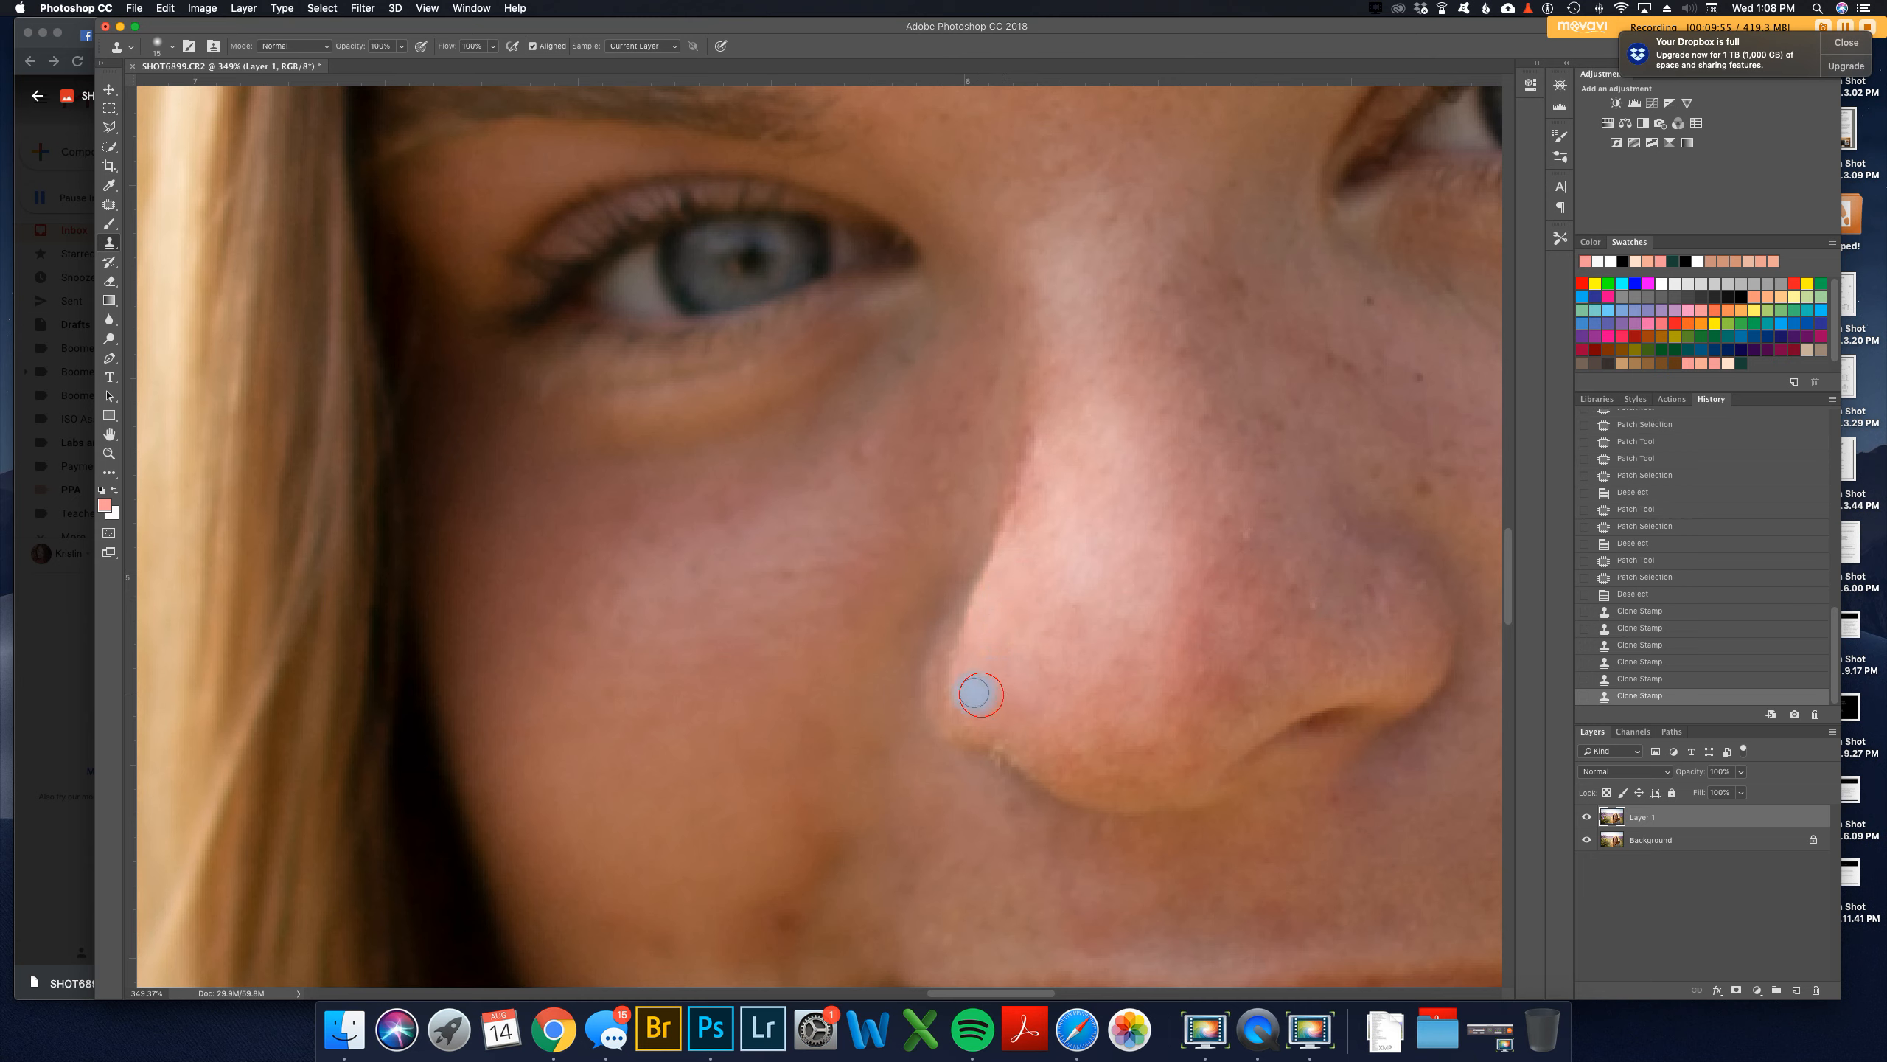
Step: Clone skin over the lower curve of the nose's edge, undoing one stroke and redoing it slightly lower
click(968, 673)
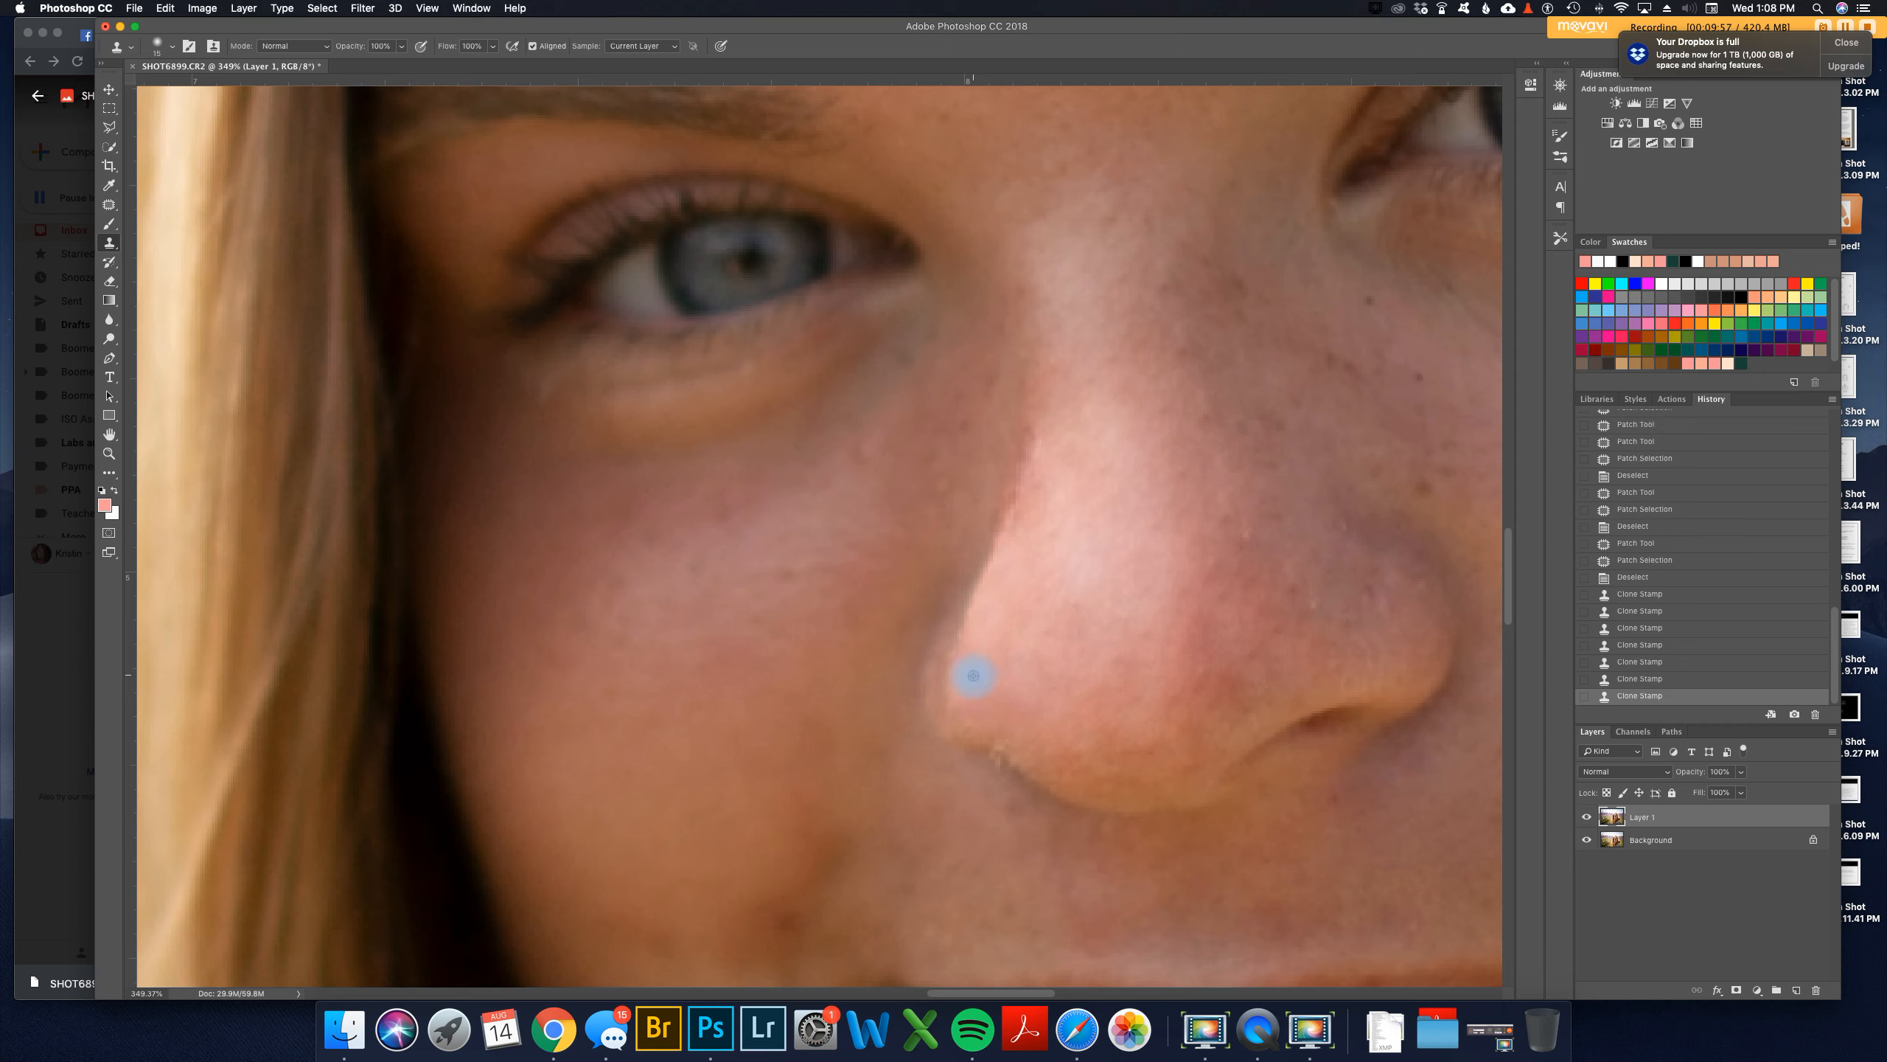
click(974, 714)
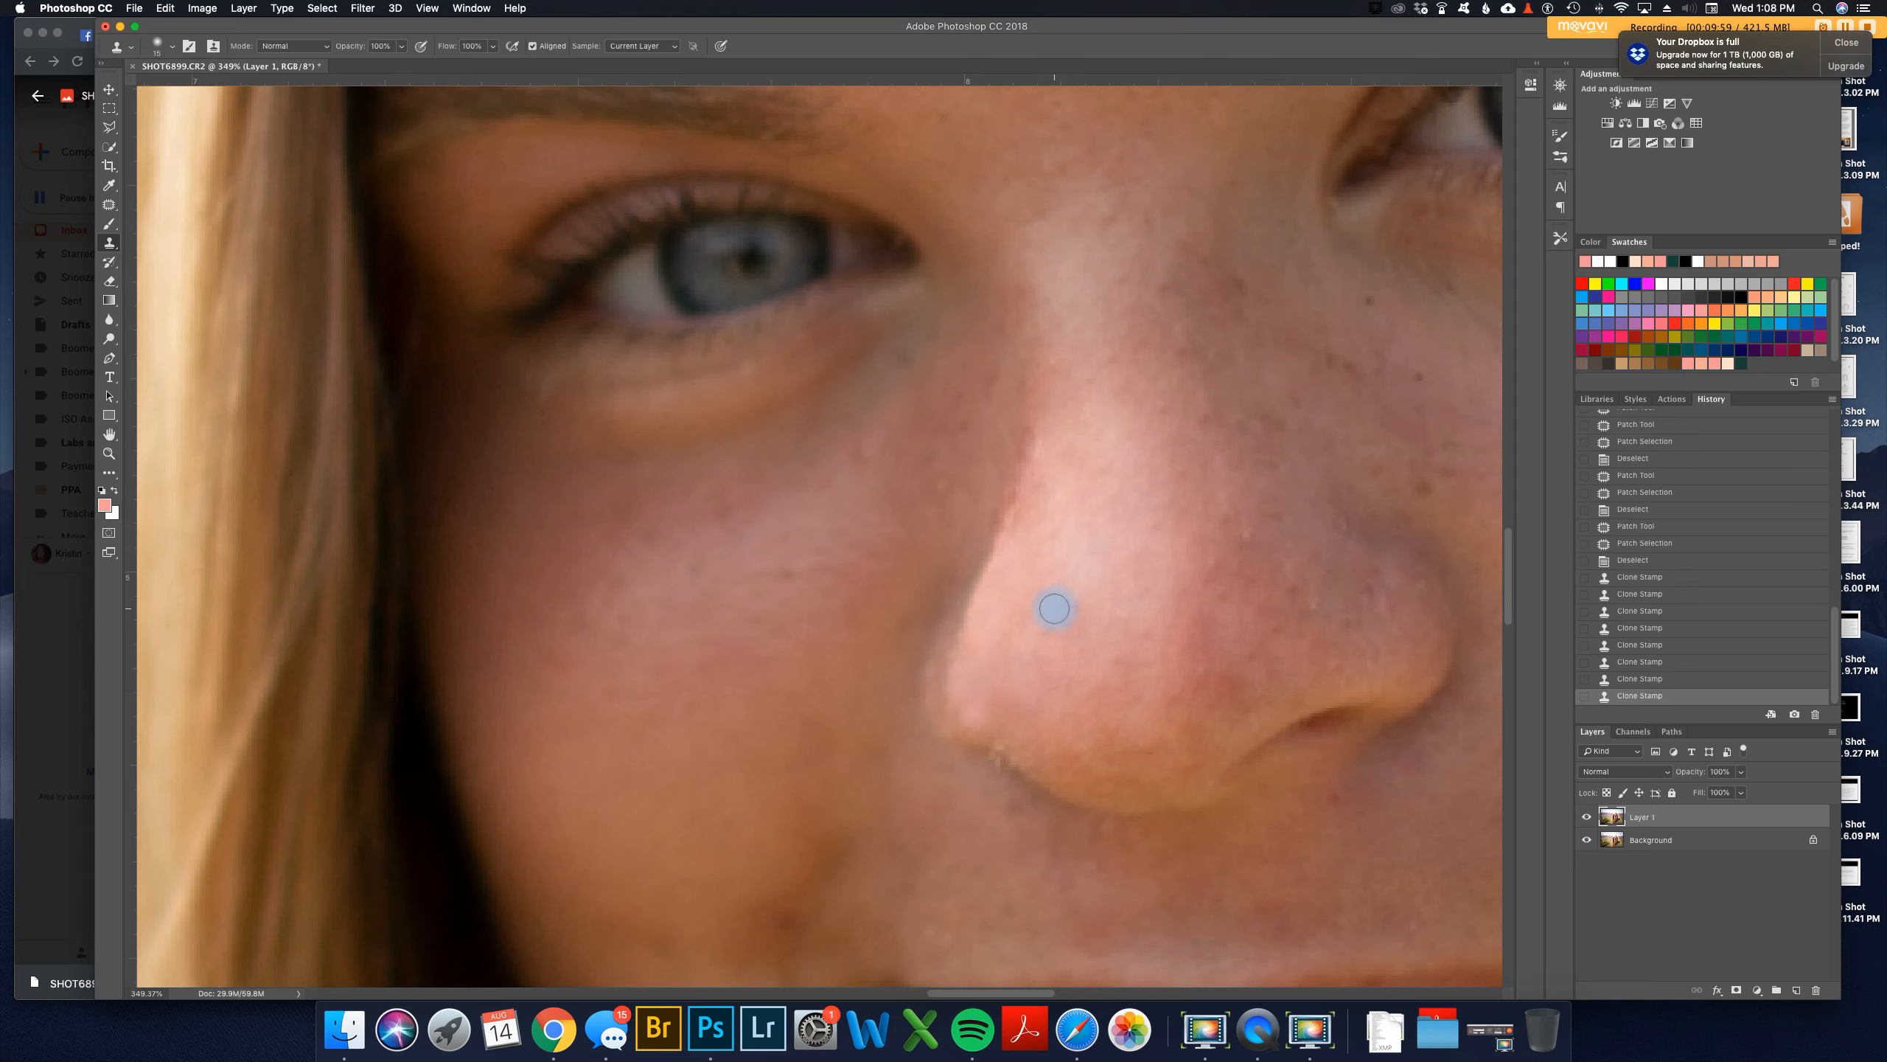
key(super+z)
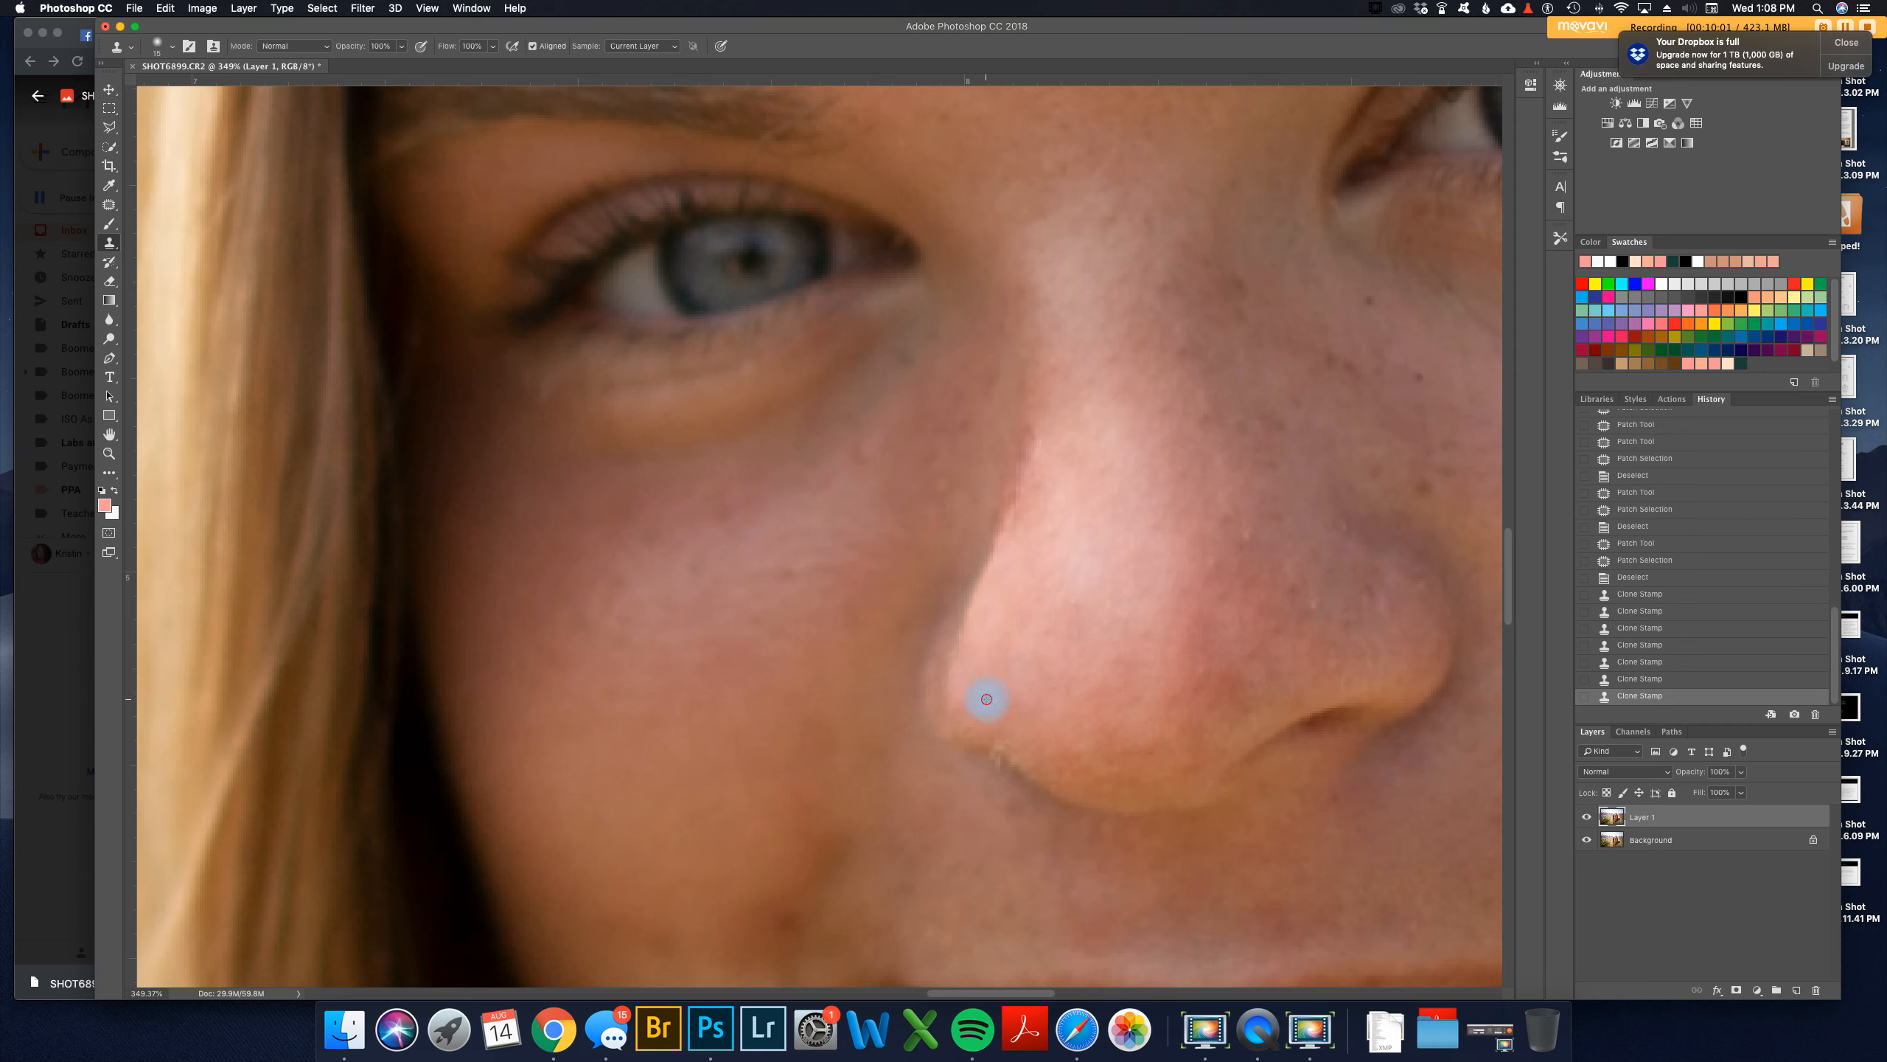
click(979, 722)
Step: Compare the original opened image with the latest retouched snapshot in the history, ending on the retouched one
scroll(1125, 648, down, 10)
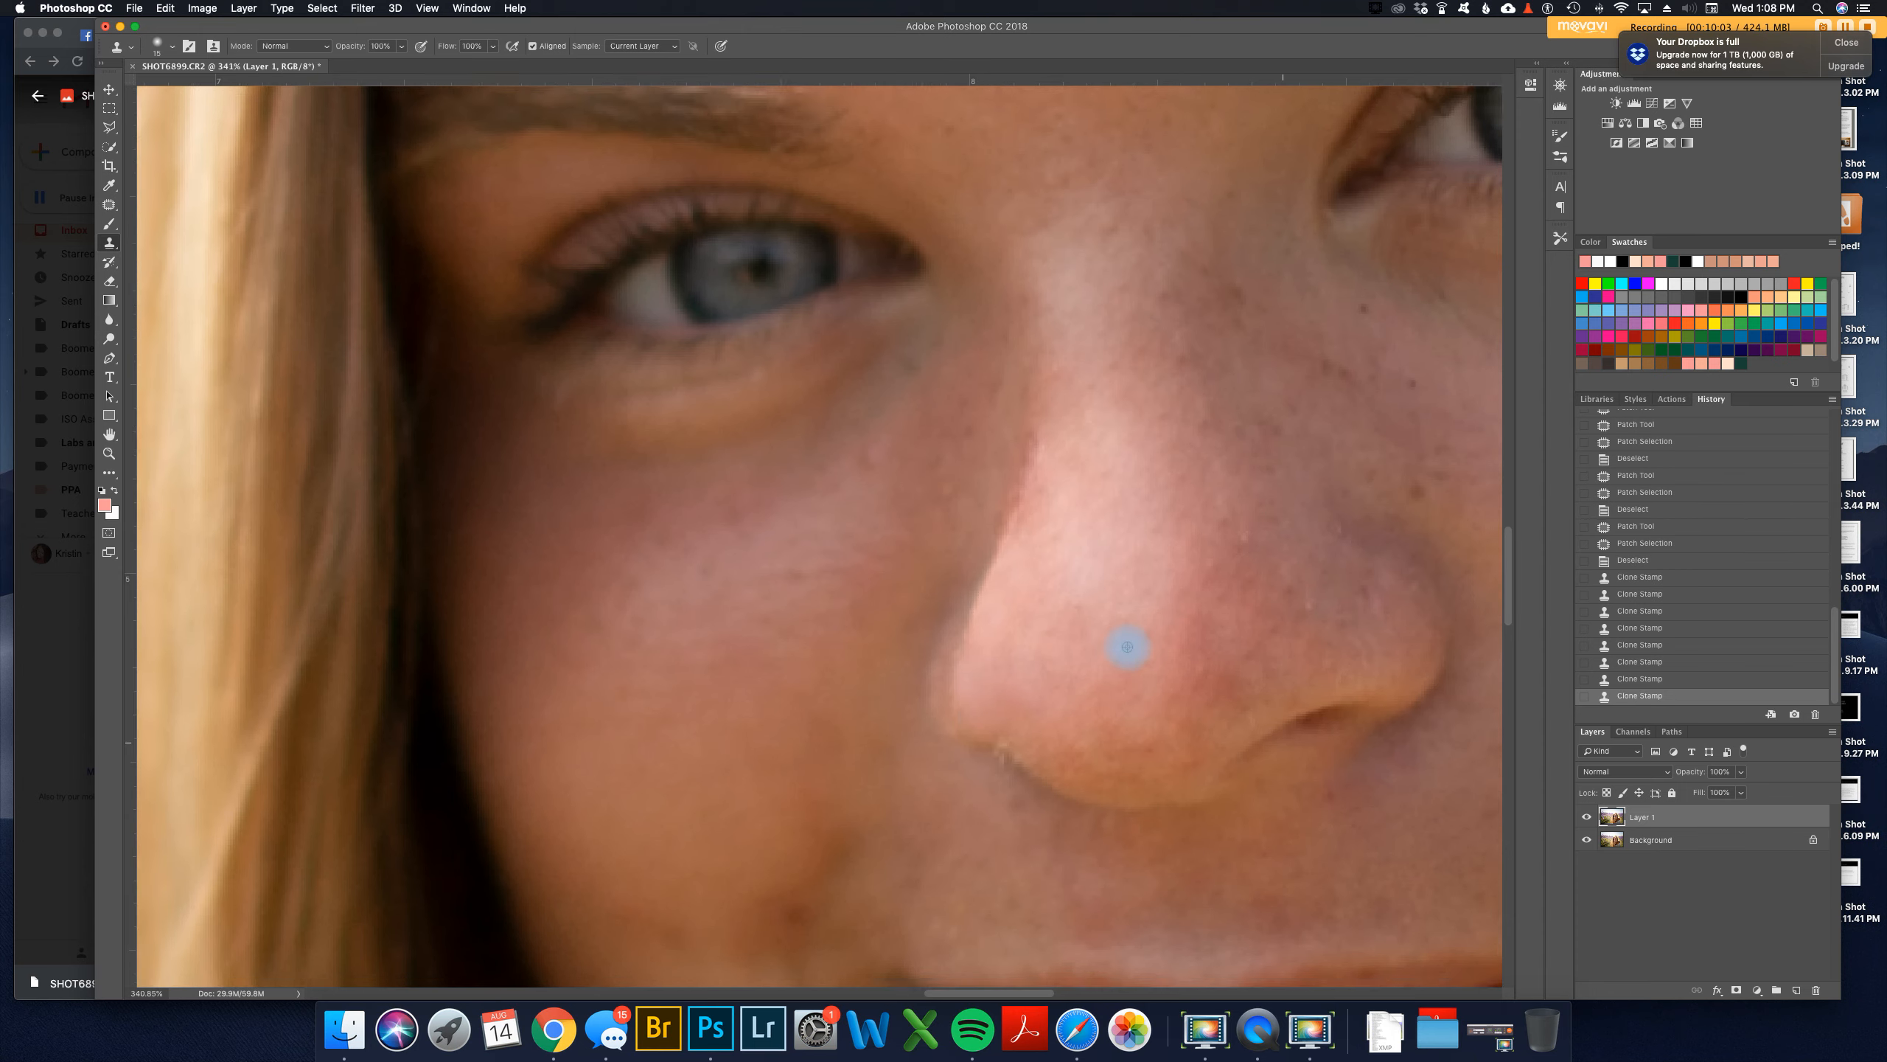
scroll(1388, 649, down, 6)
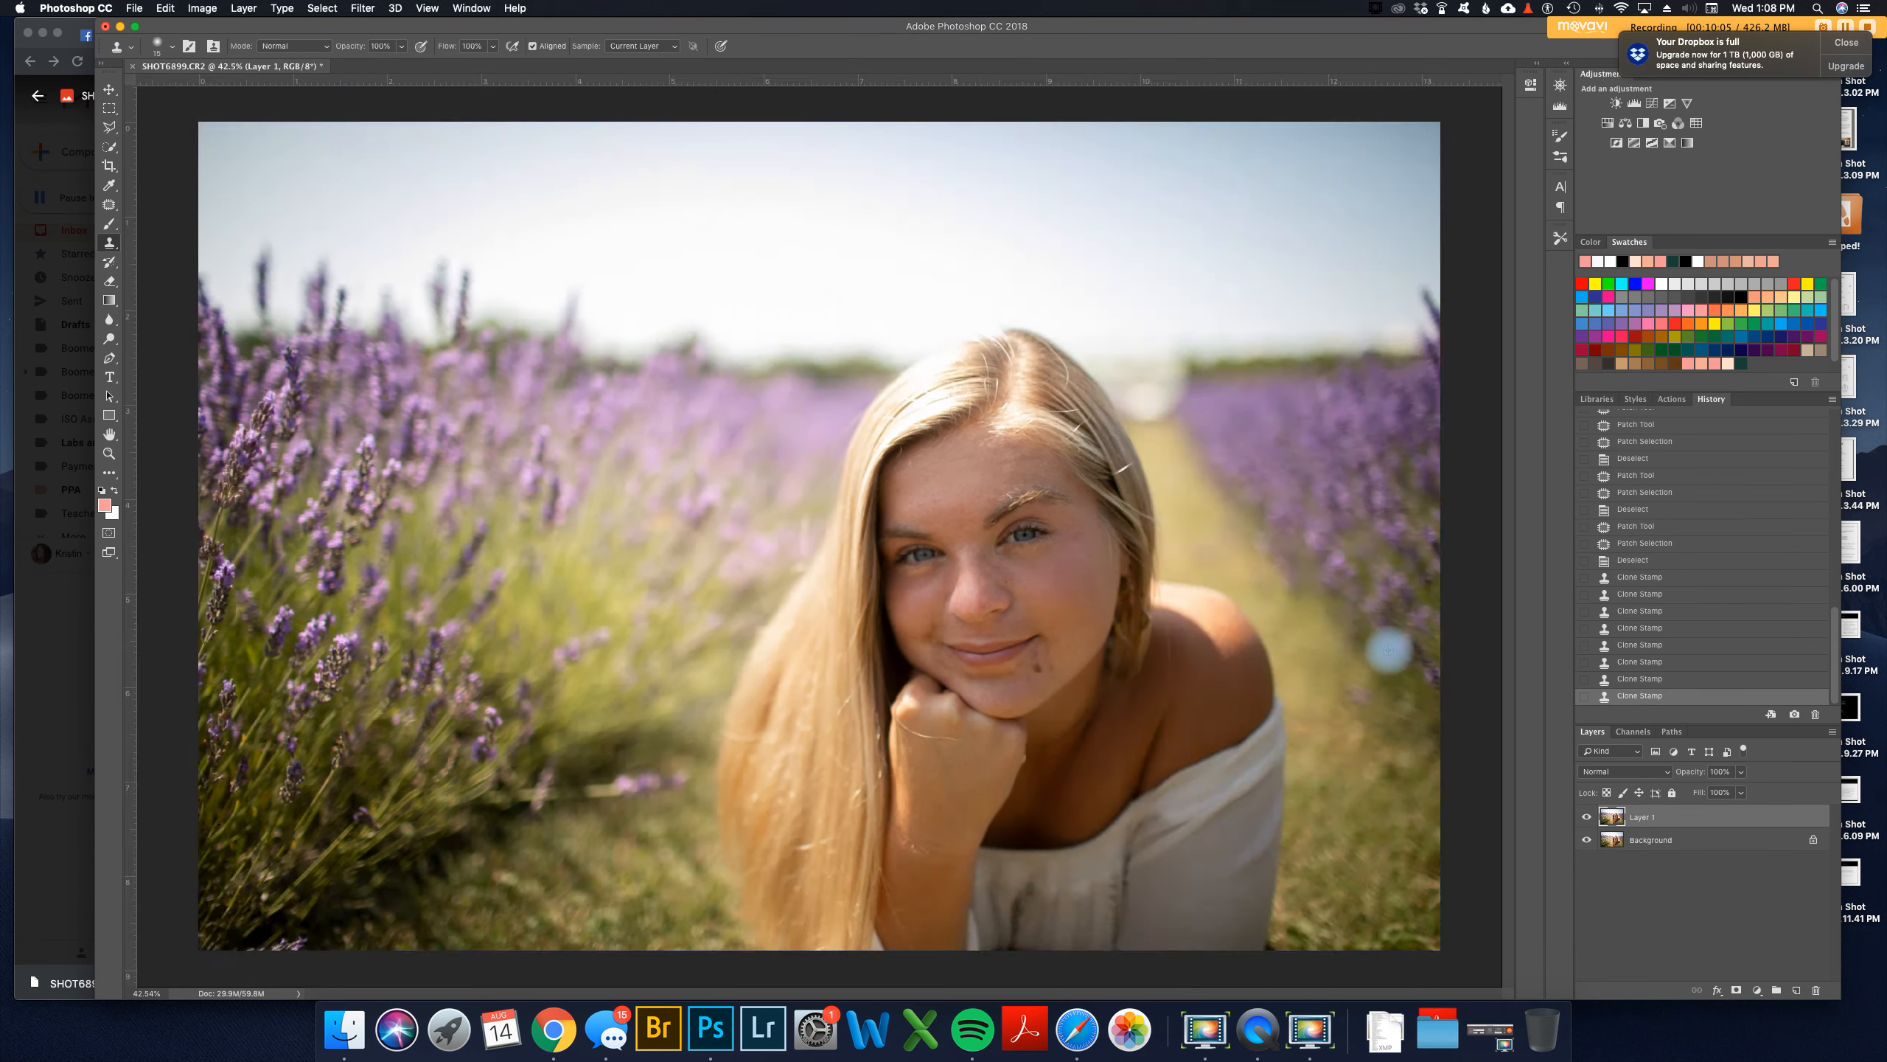
scroll(960, 603, up, 5)
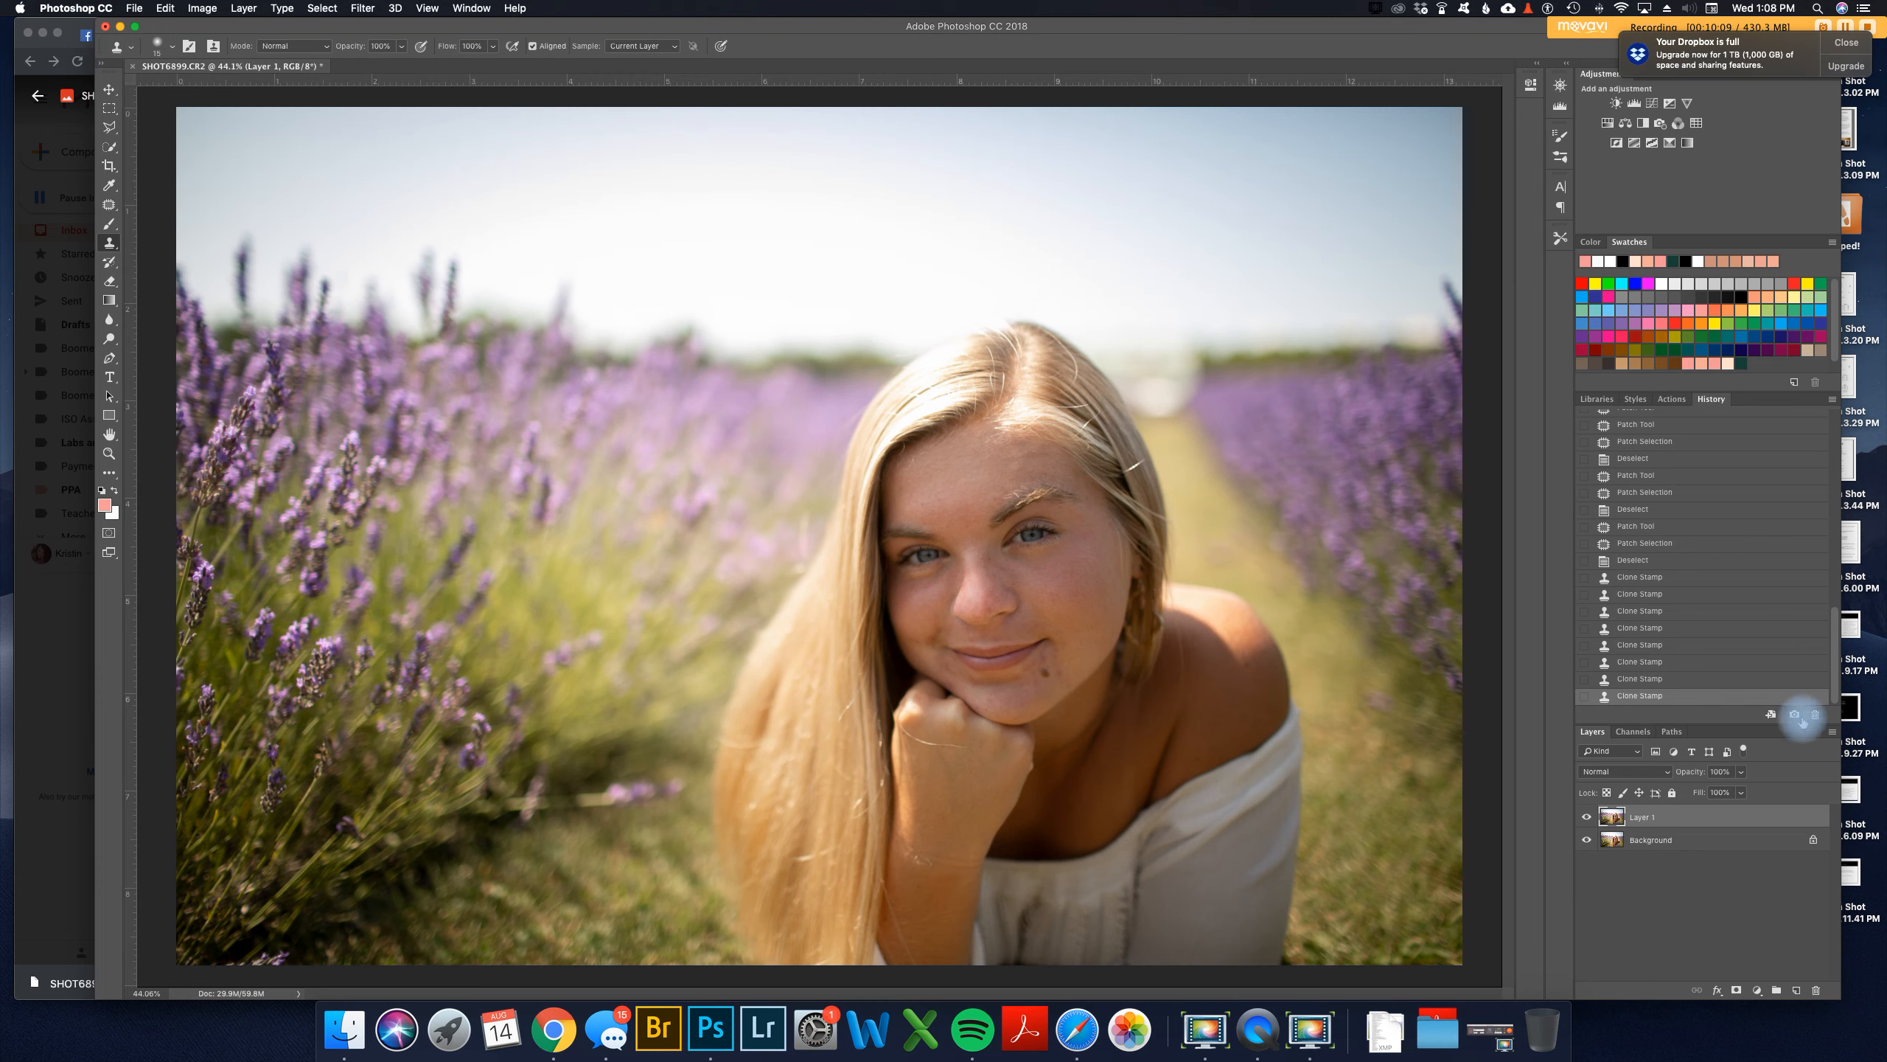
scroll(1768, 520, up, 10)
click(1739, 419)
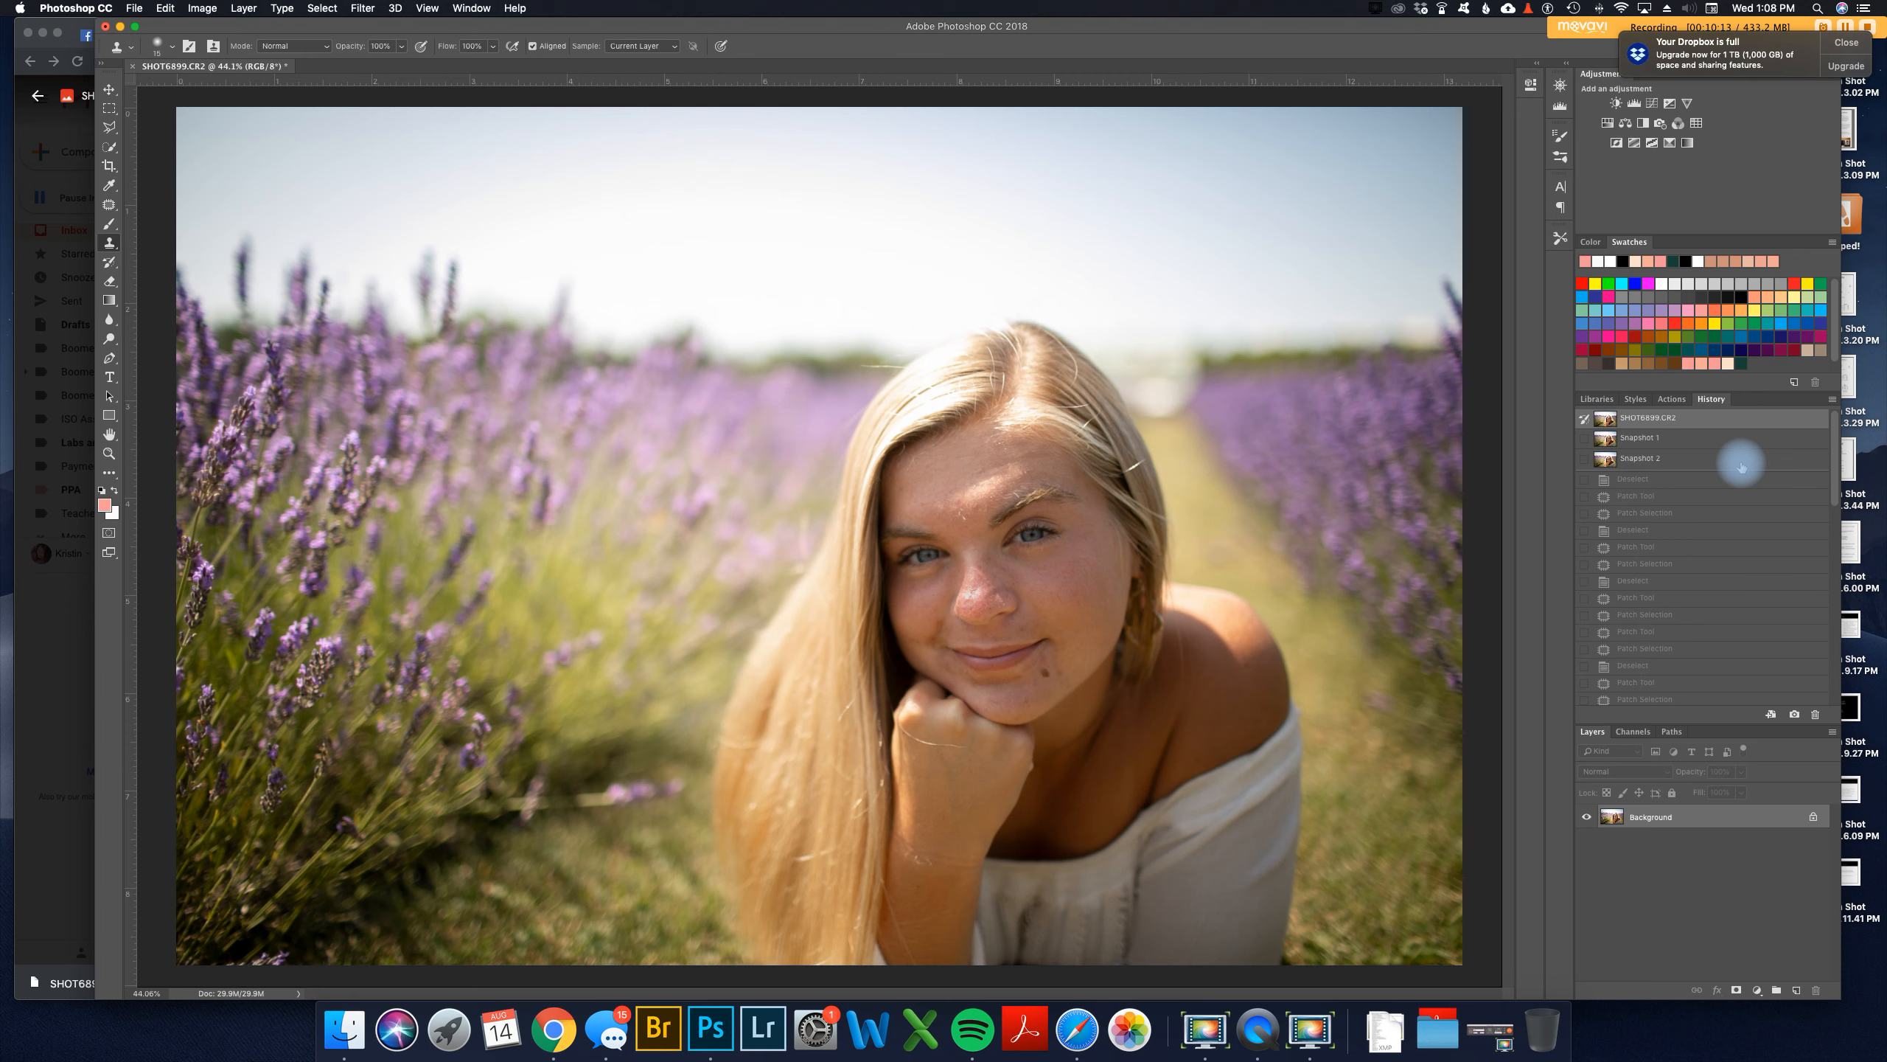
click(1742, 457)
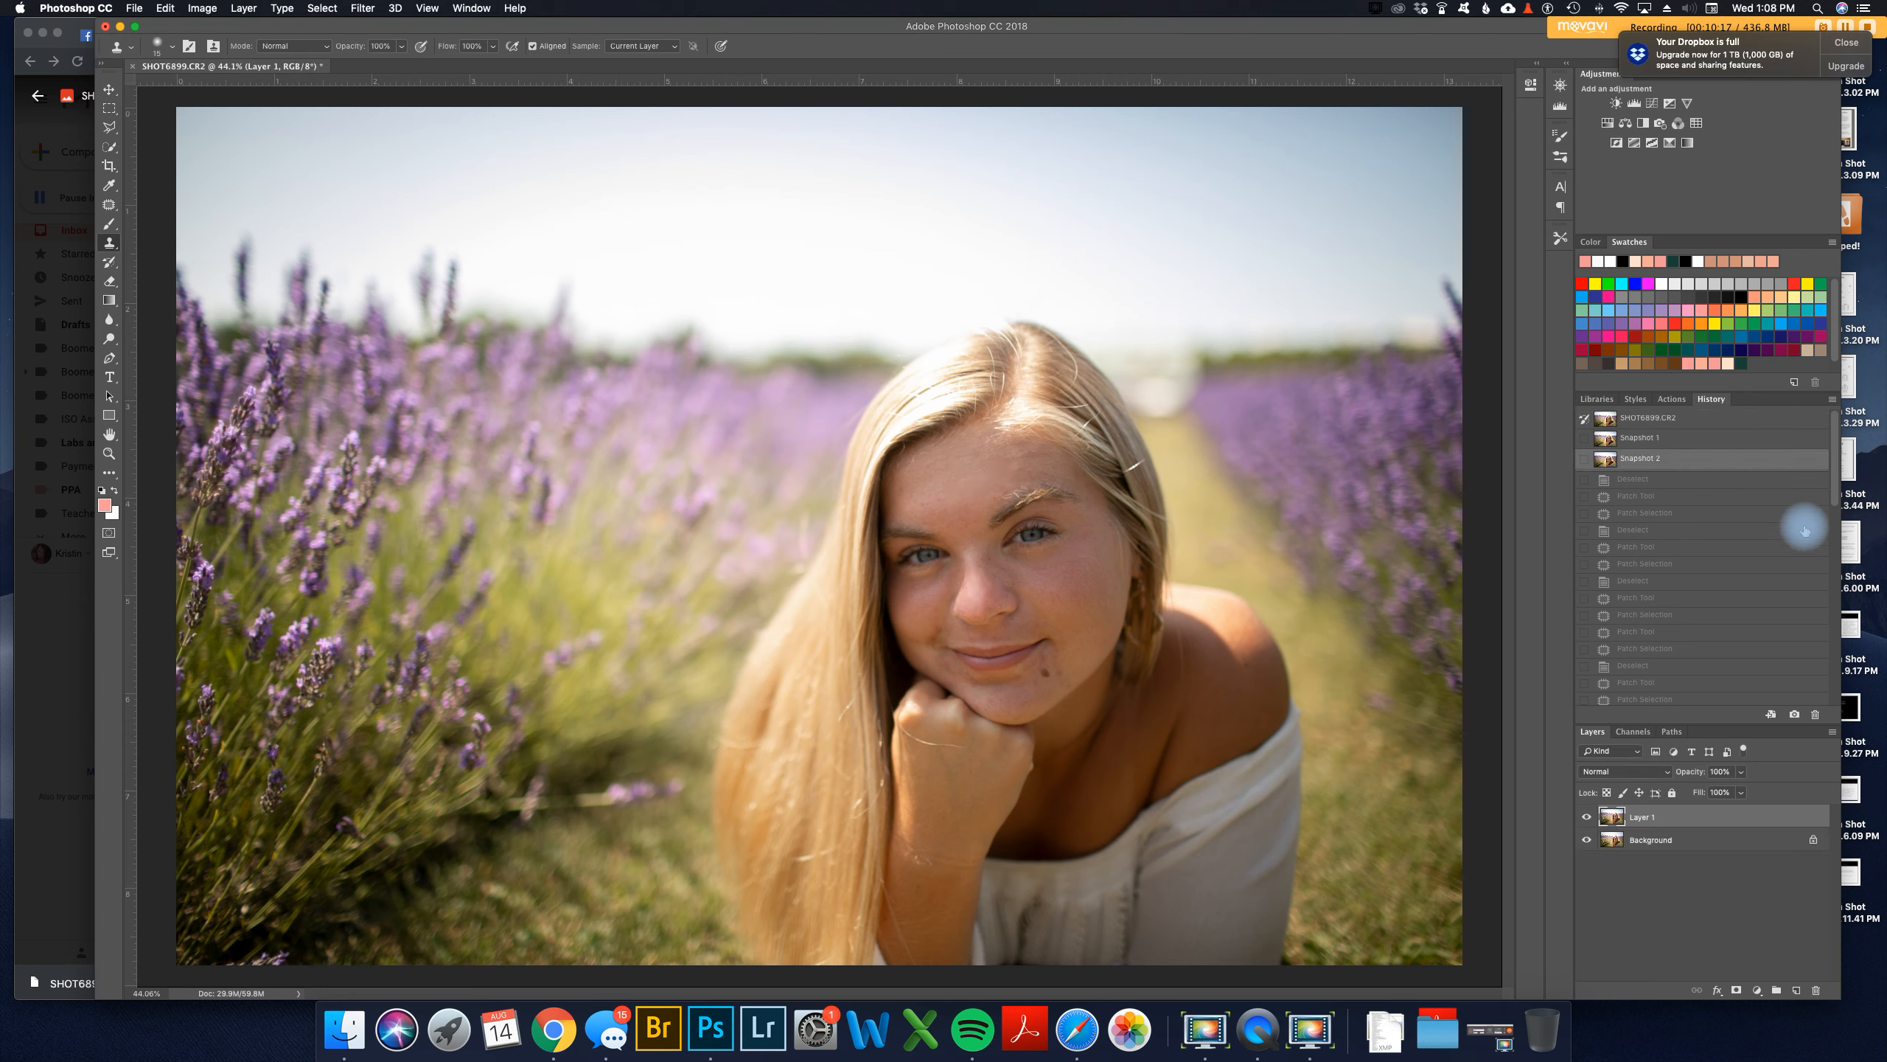
click(1734, 419)
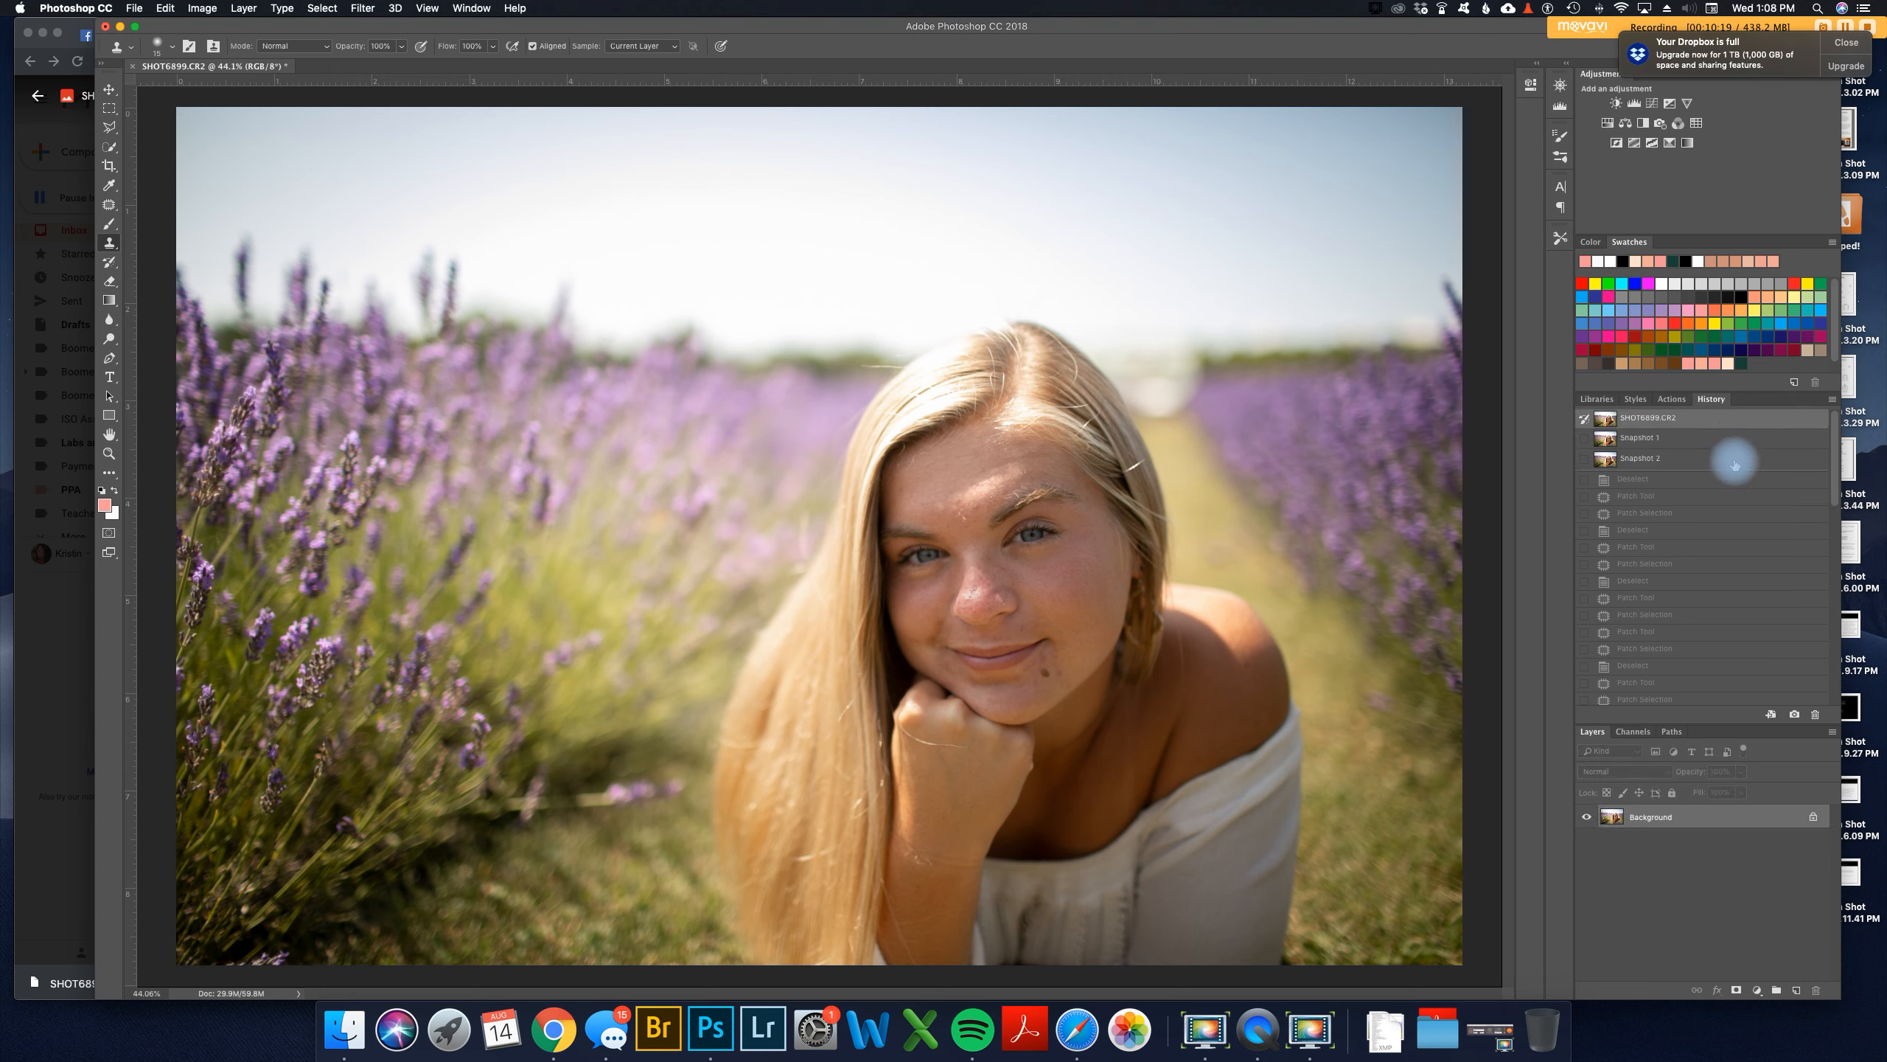
click(1734, 458)
Step: Flatten the retouched image and open the Imagenomic Portraiture filter on it
key(super+f)
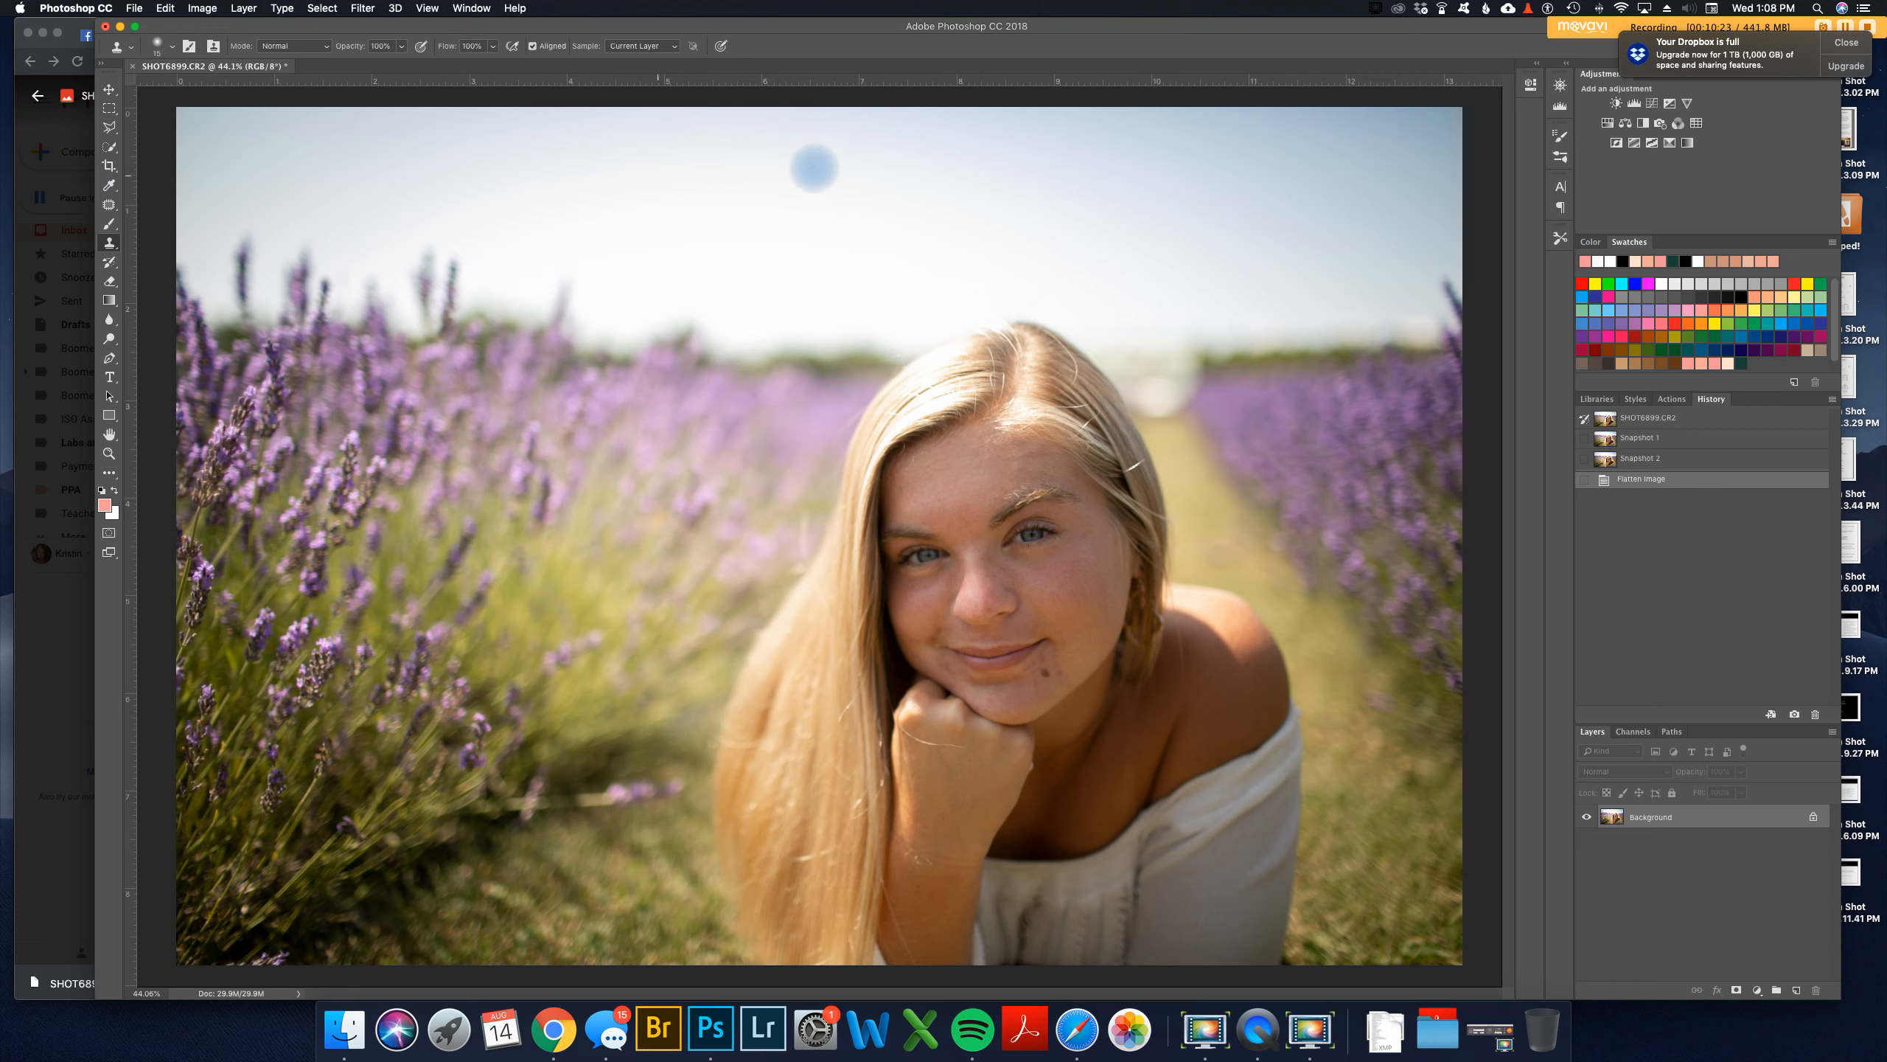
click(363, 7)
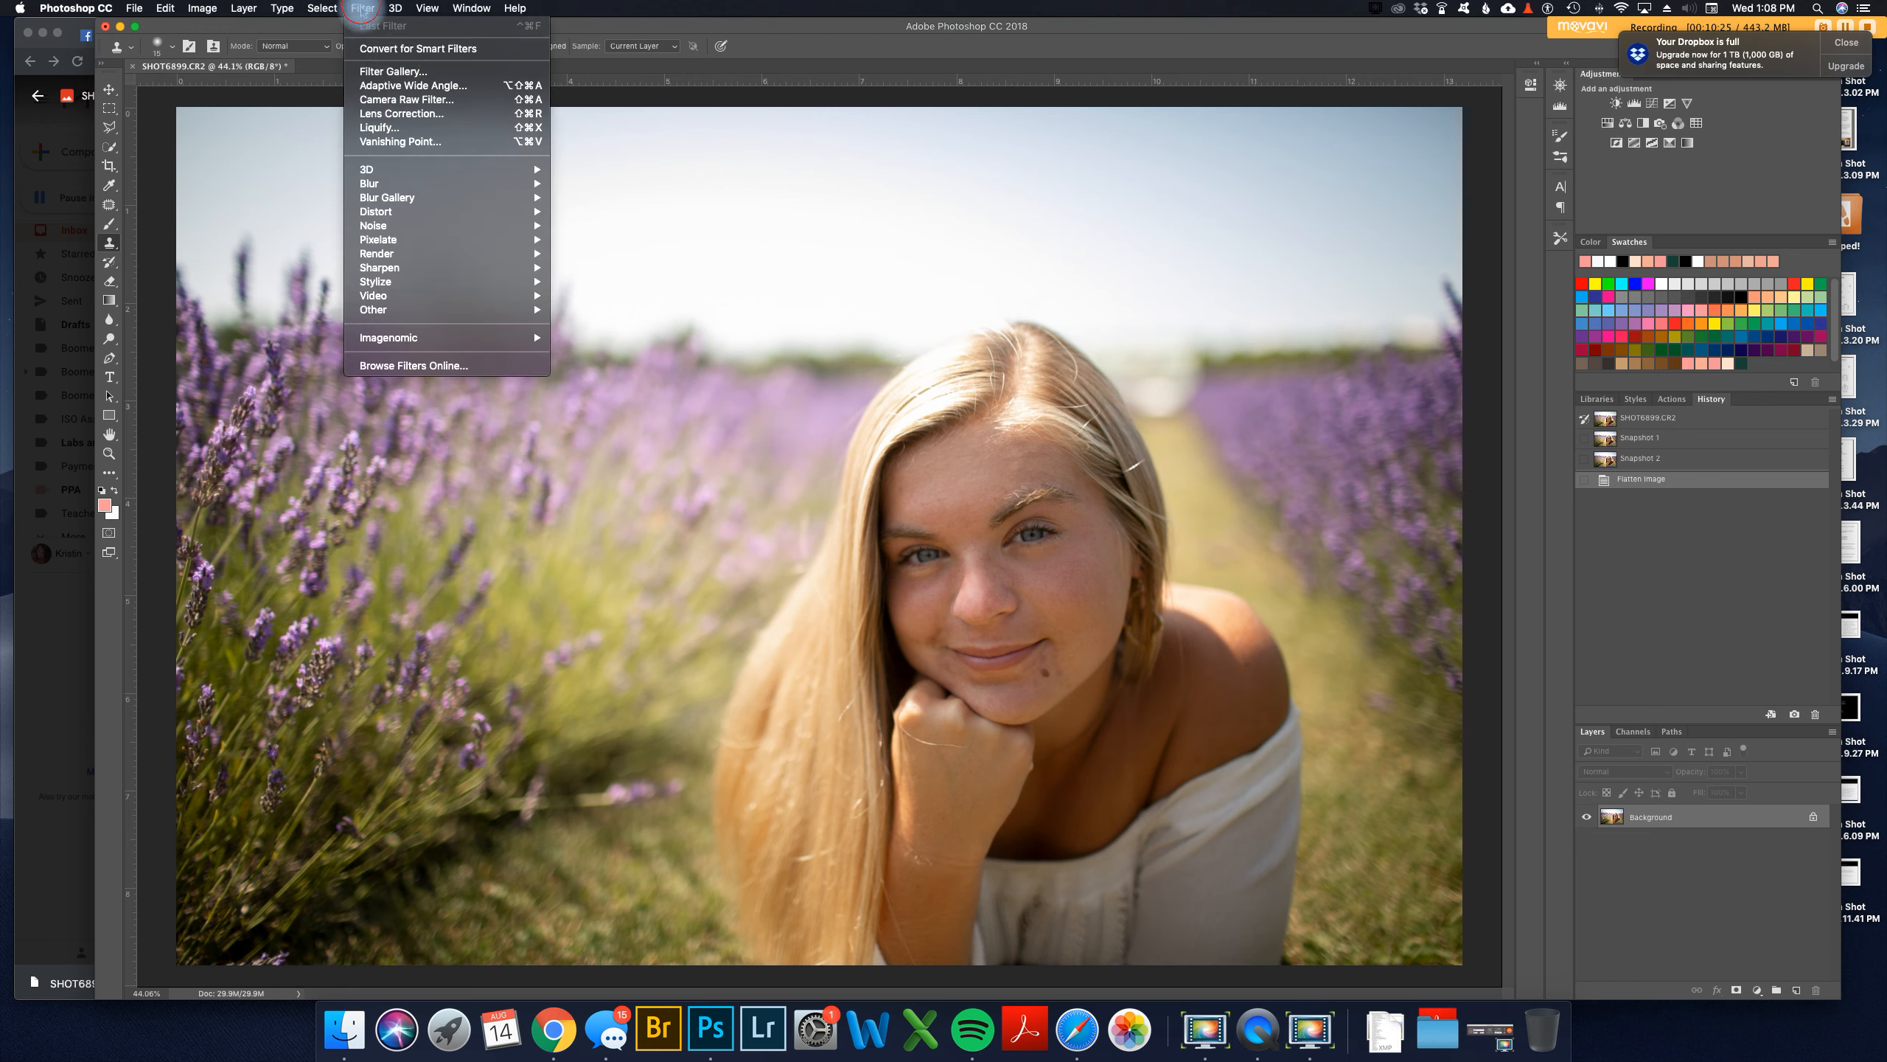
mouse_move(521, 337)
click(592, 347)
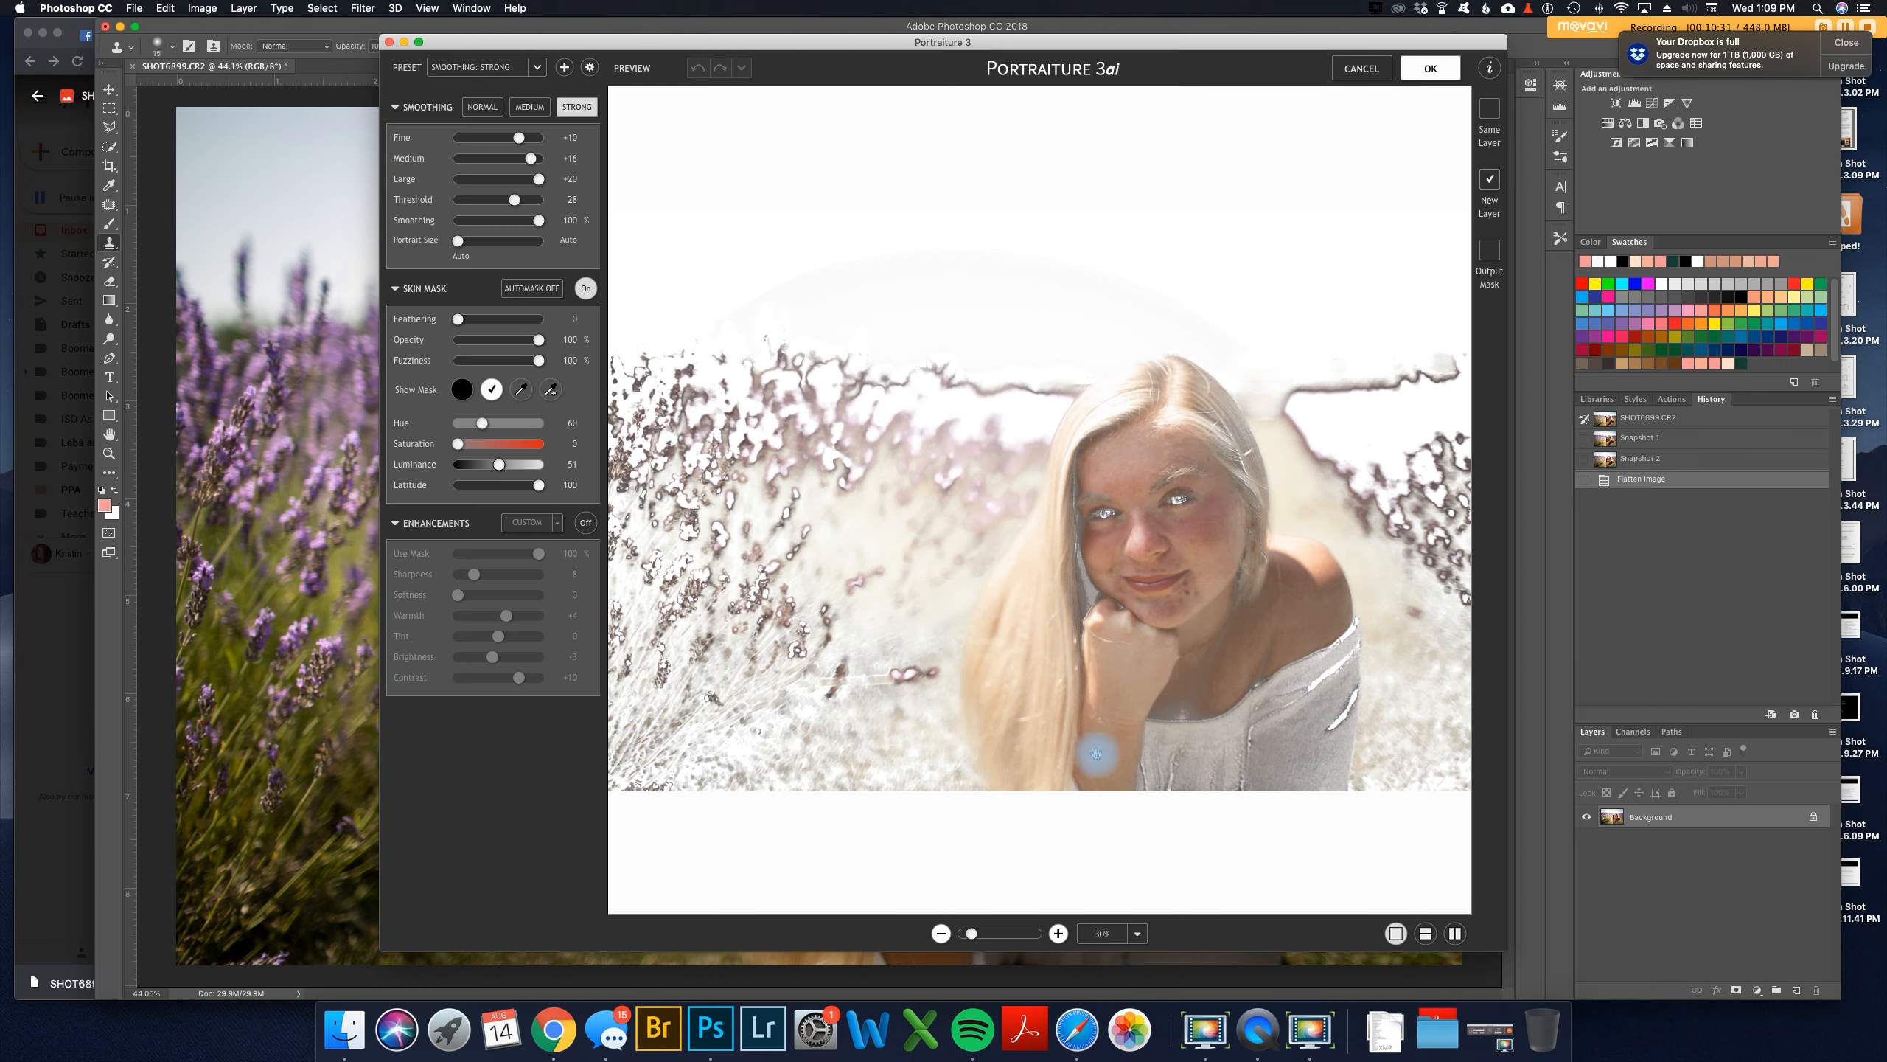
Step: Sample the skin tone on the face for the Portraiture skin mask and apply the smoothing to a new layer
click(551, 389)
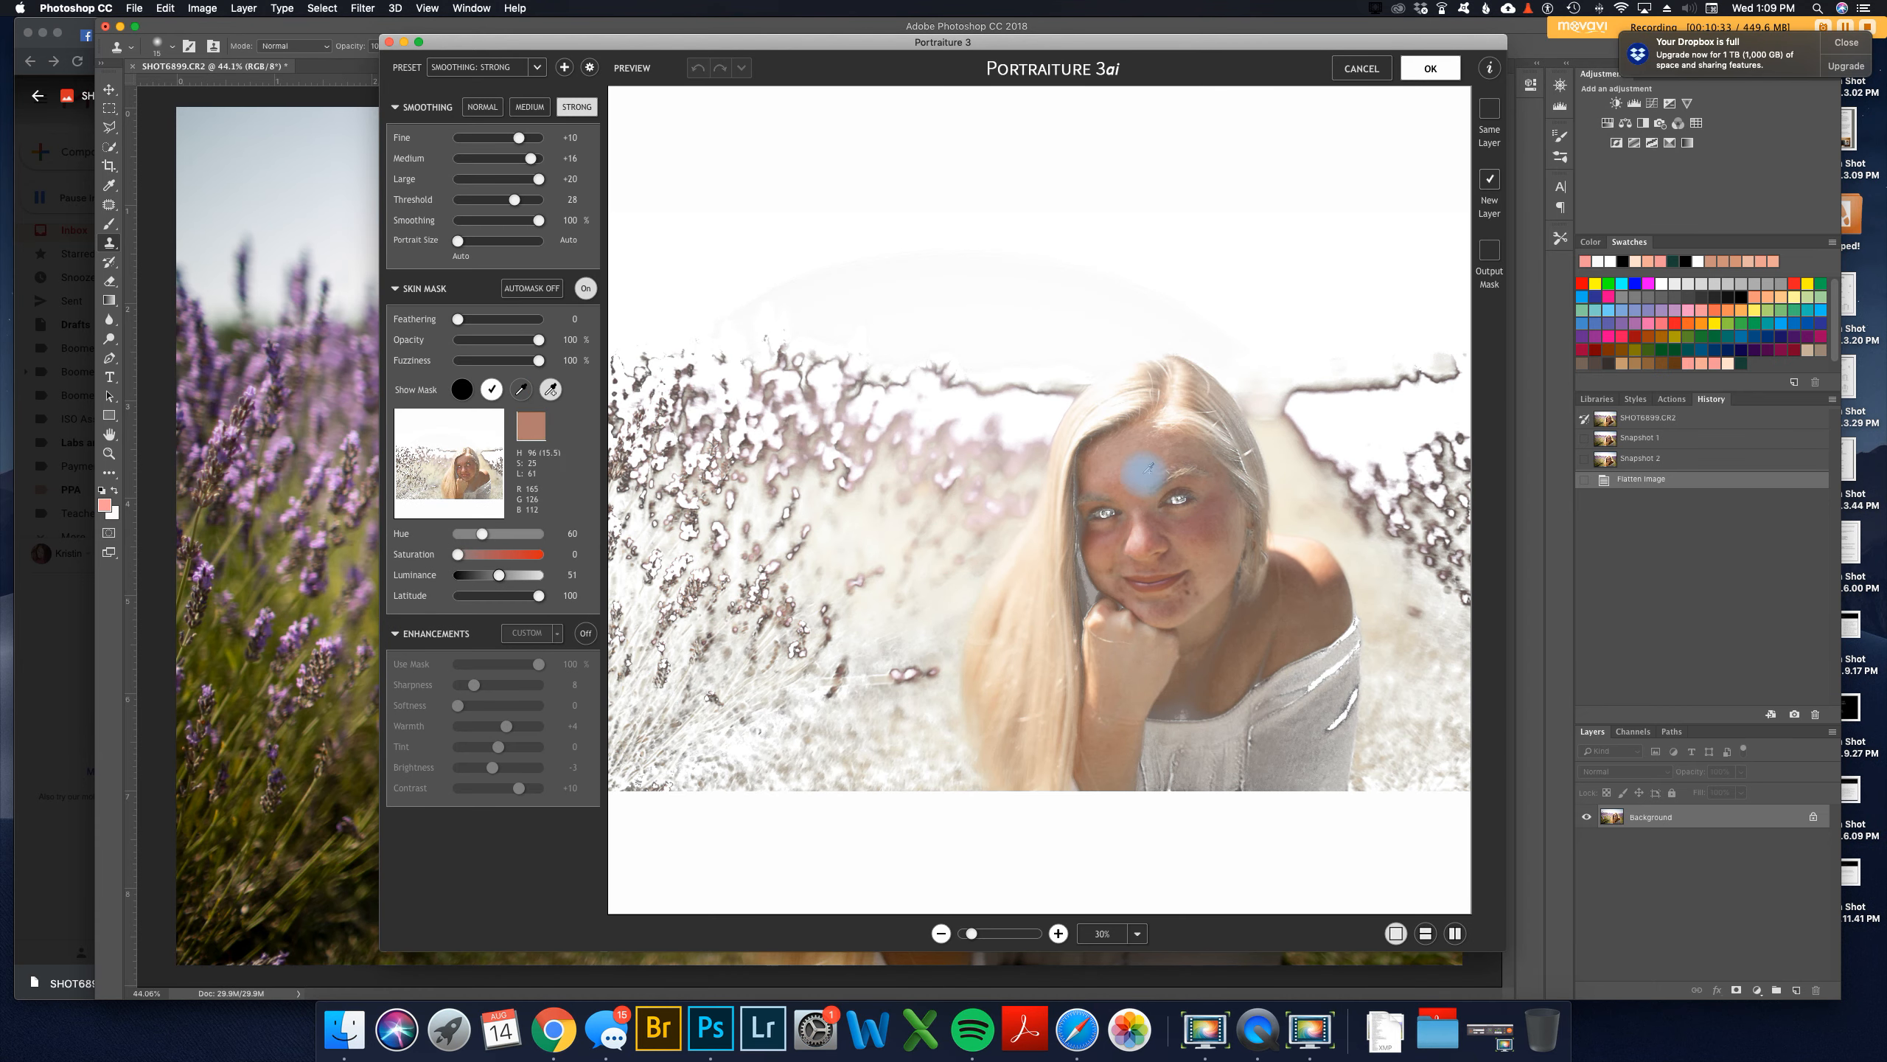
click(1131, 497)
click(1441, 71)
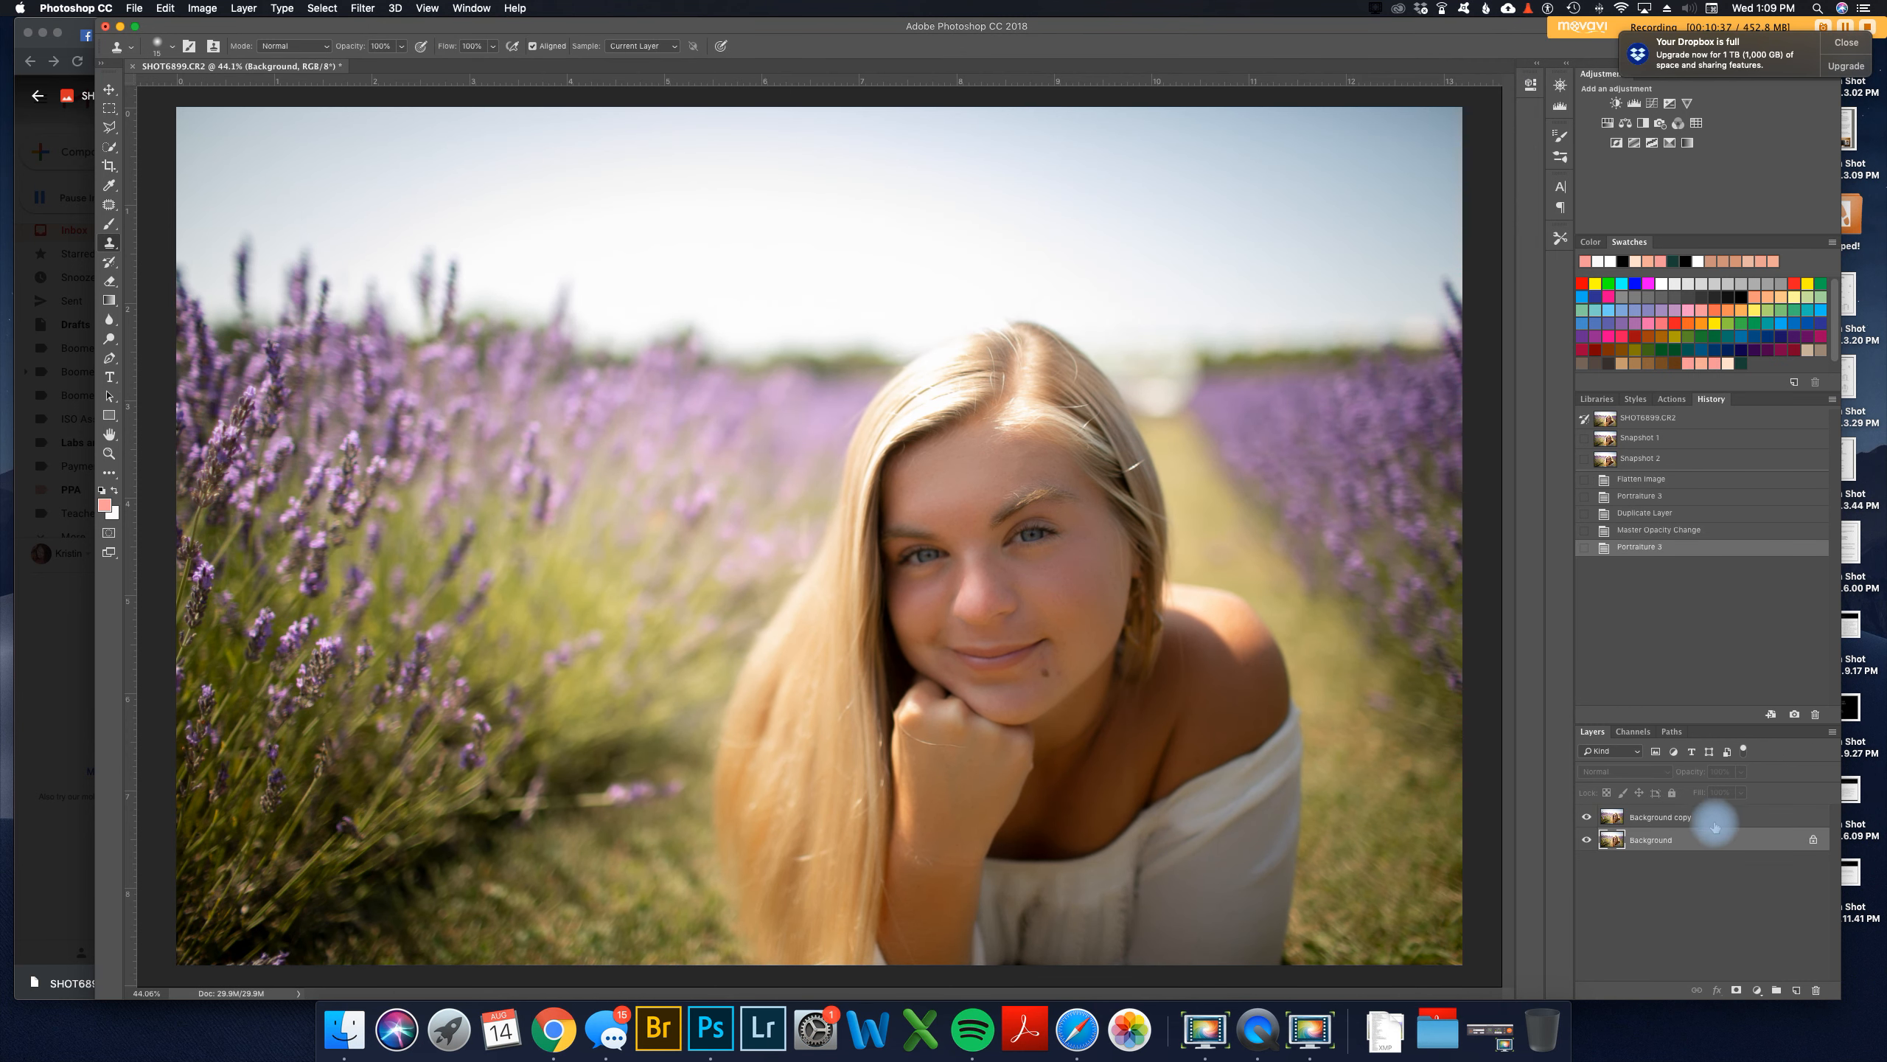
Step: Add a black layer mask to the smoothed Background copy layer and choose a soft round brush for painting it
click(1715, 823)
alt+click(1736, 991)
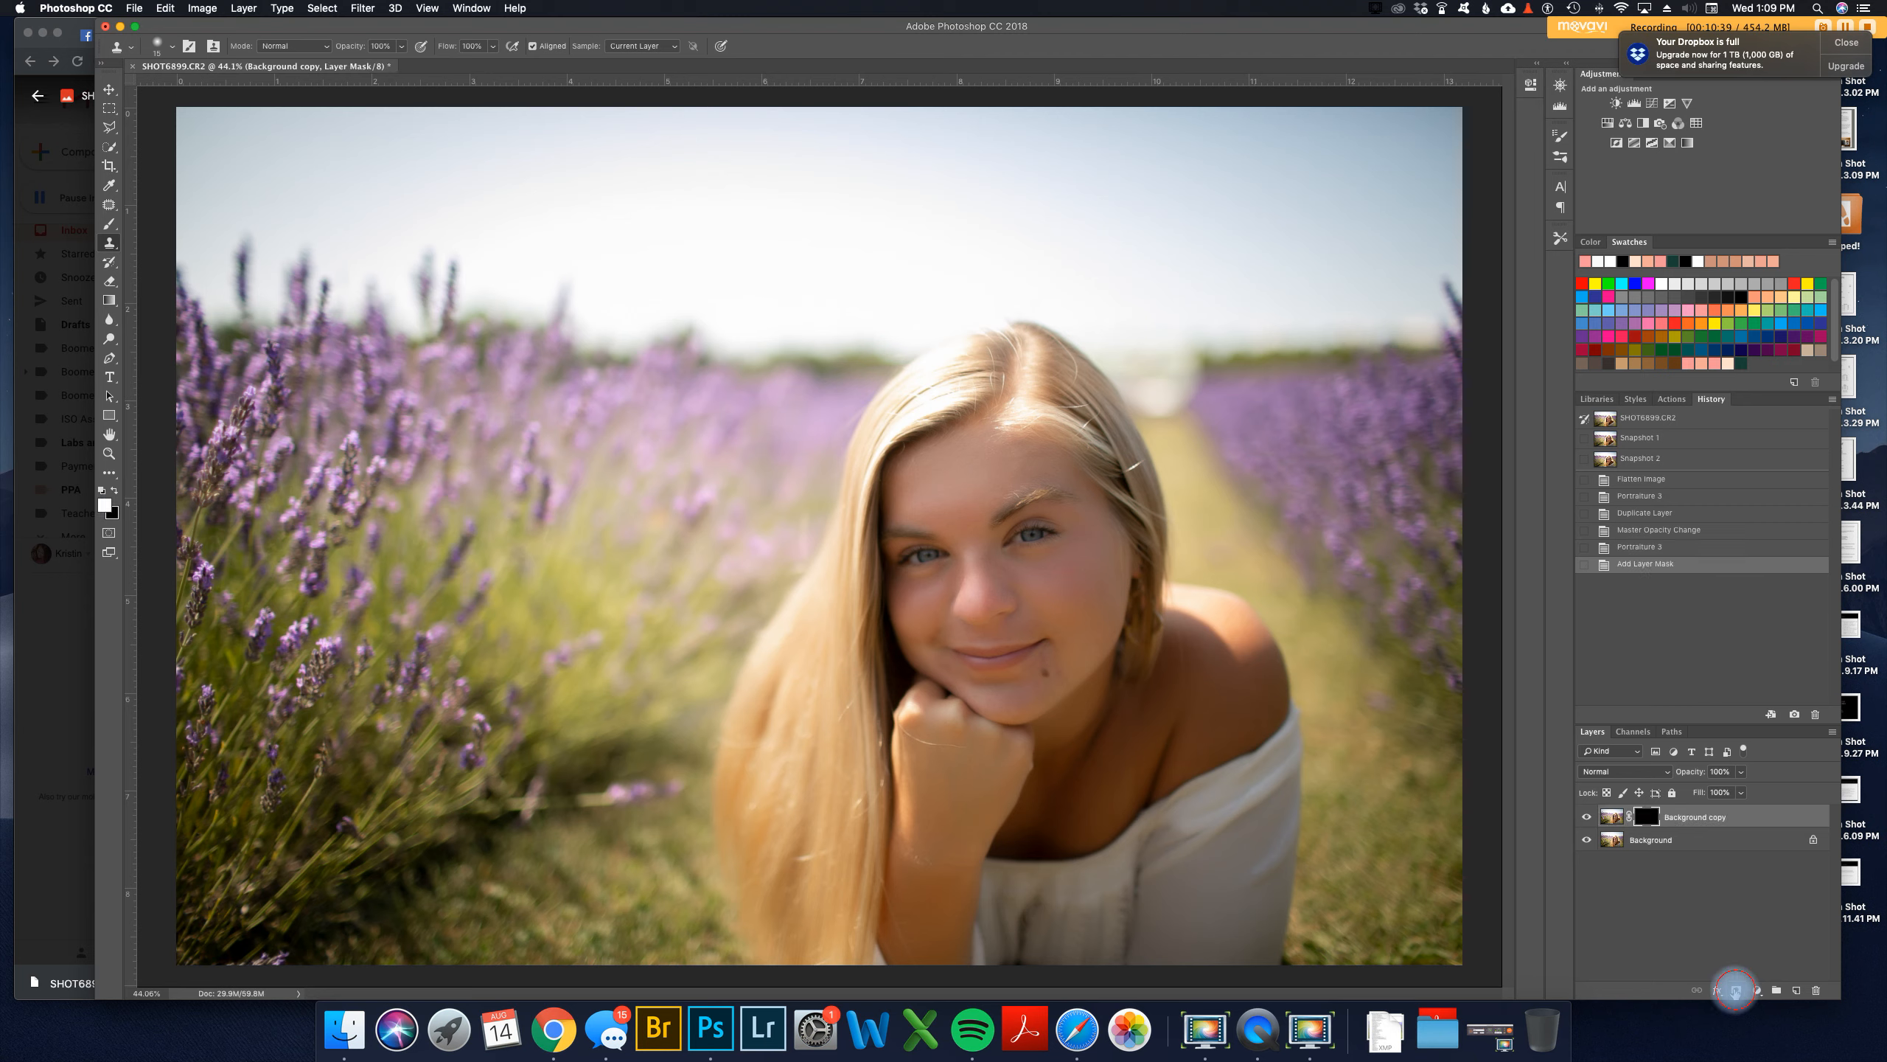
click(109, 224)
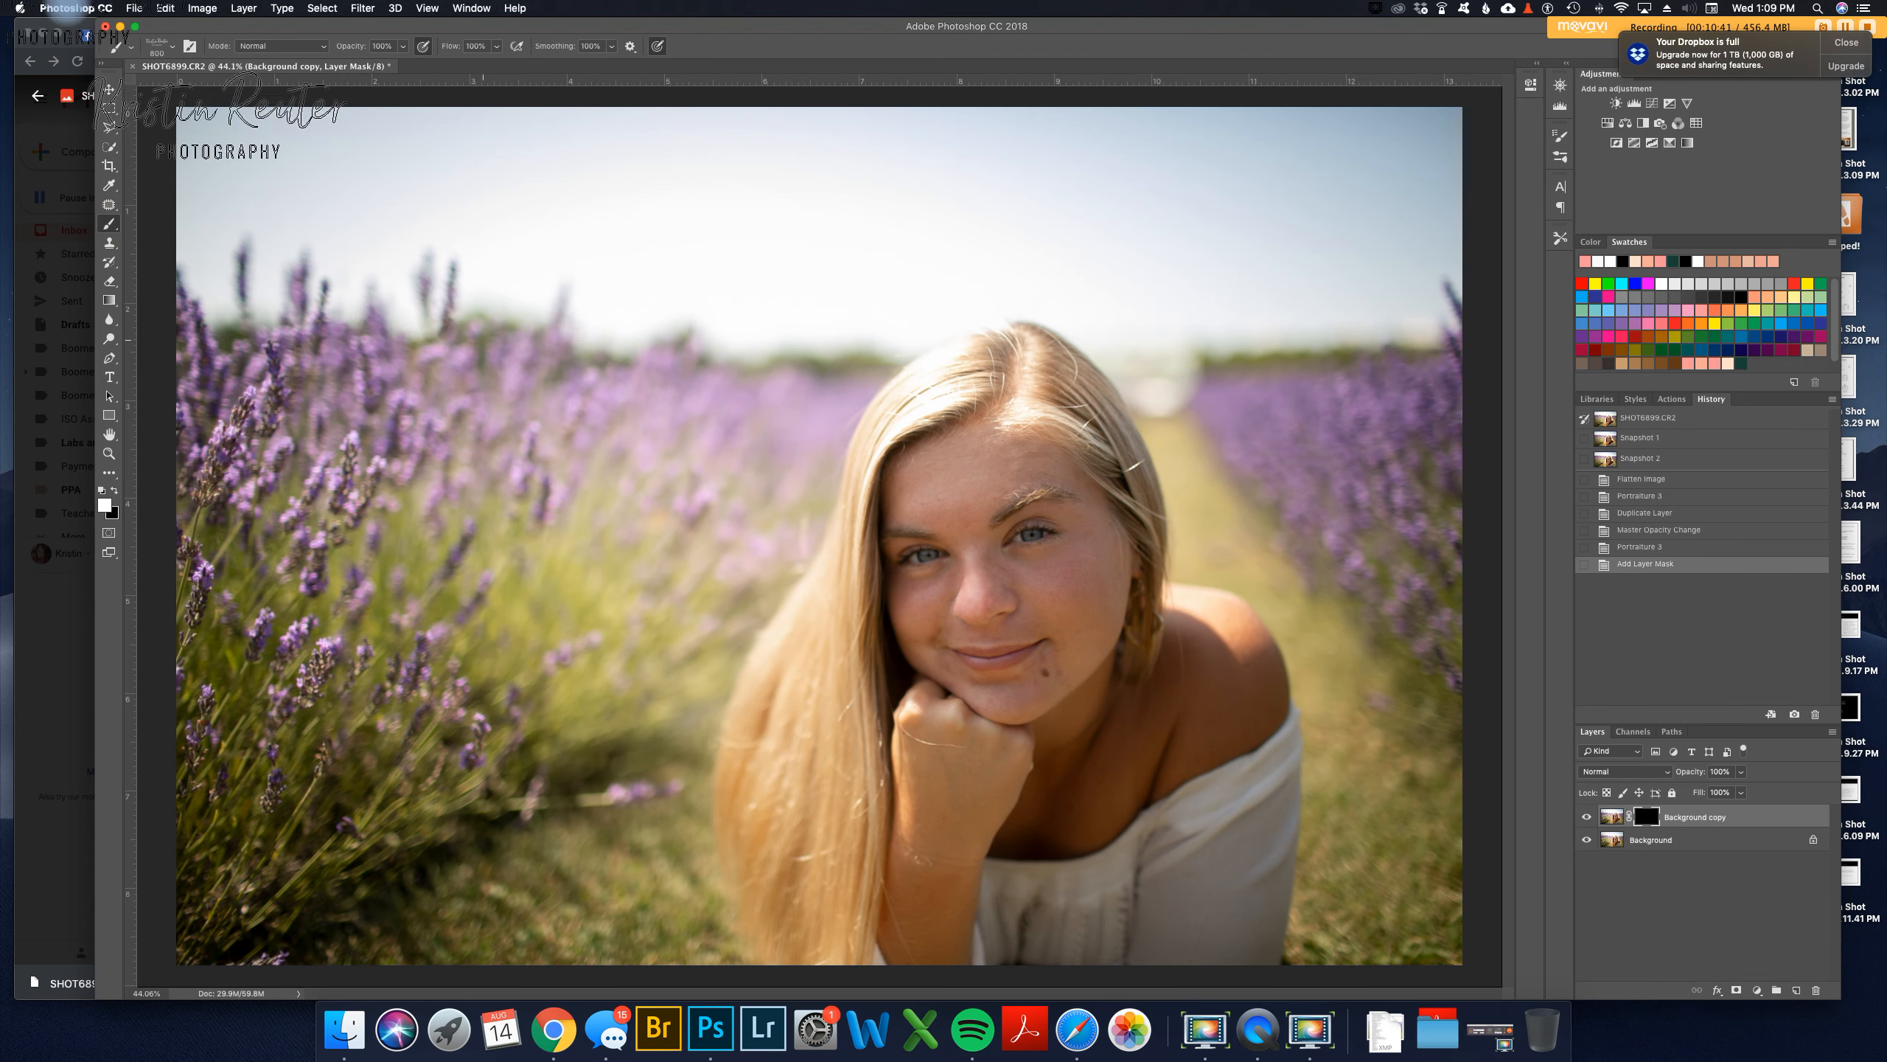
click(168, 47)
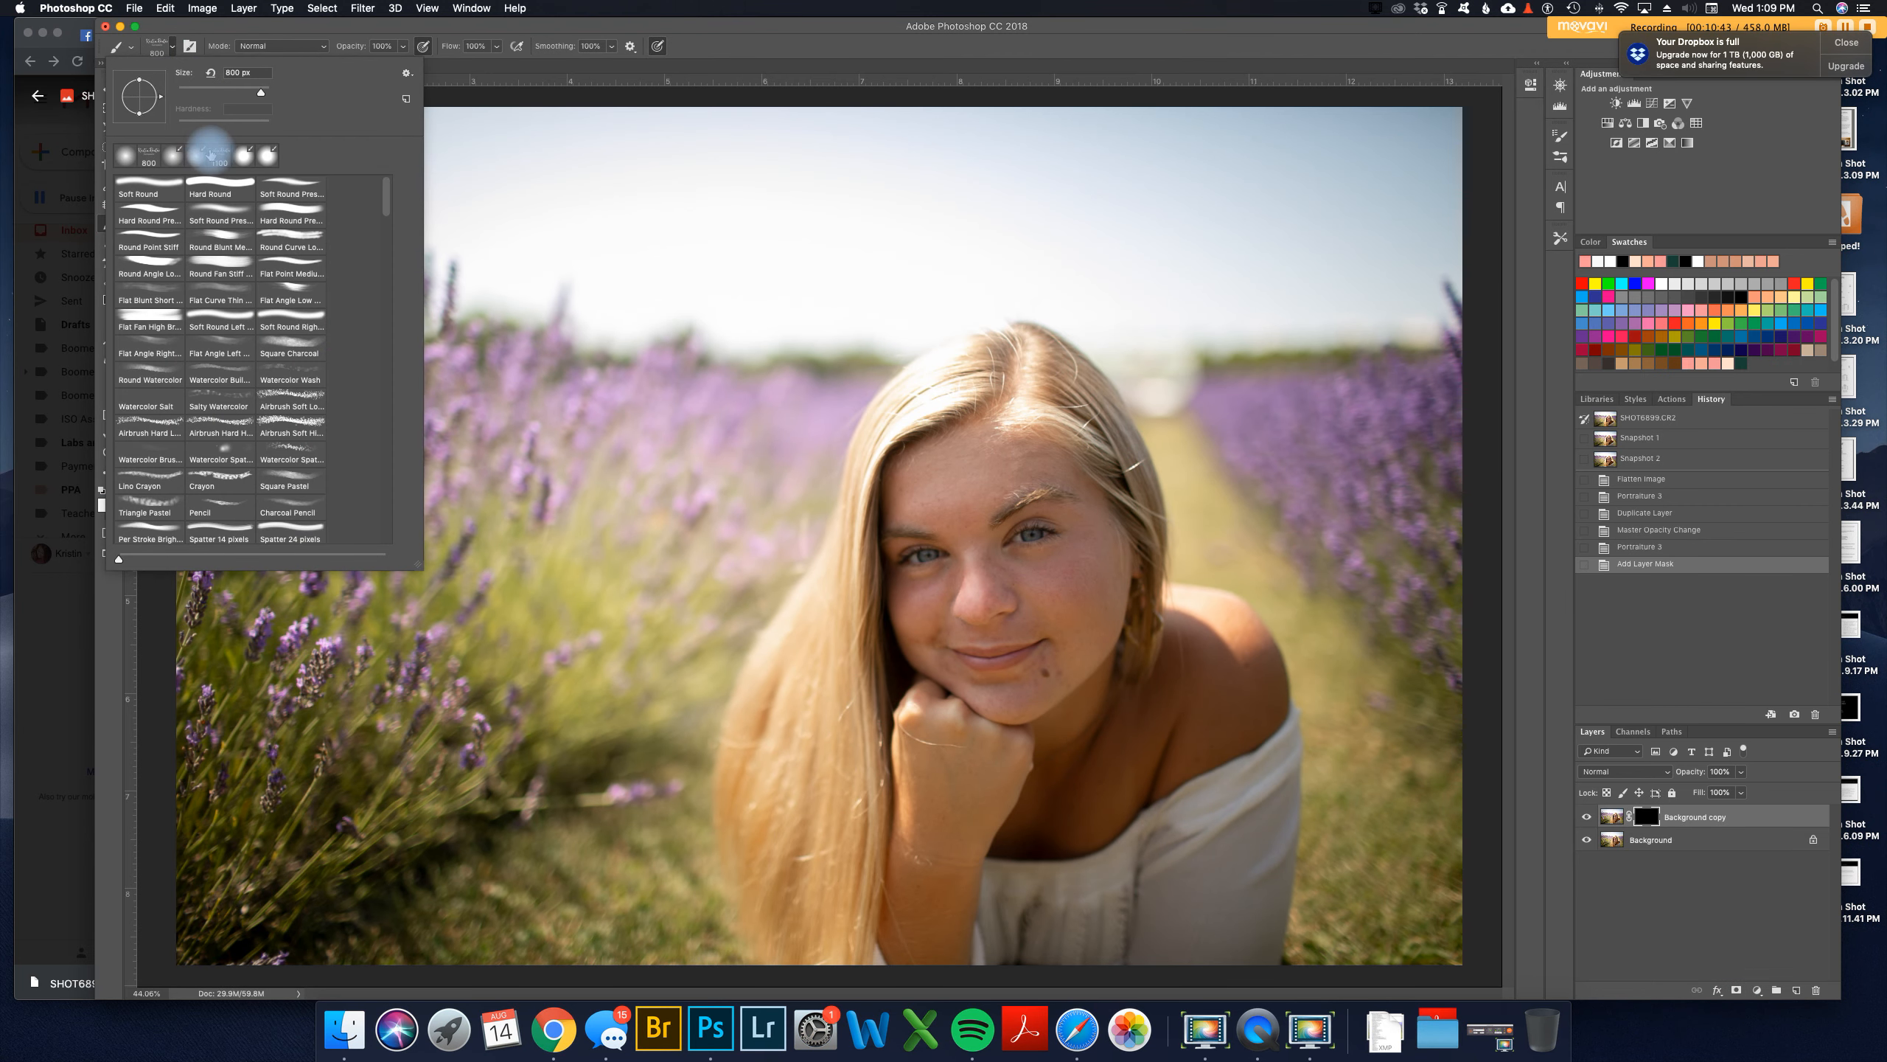
click(779, 52)
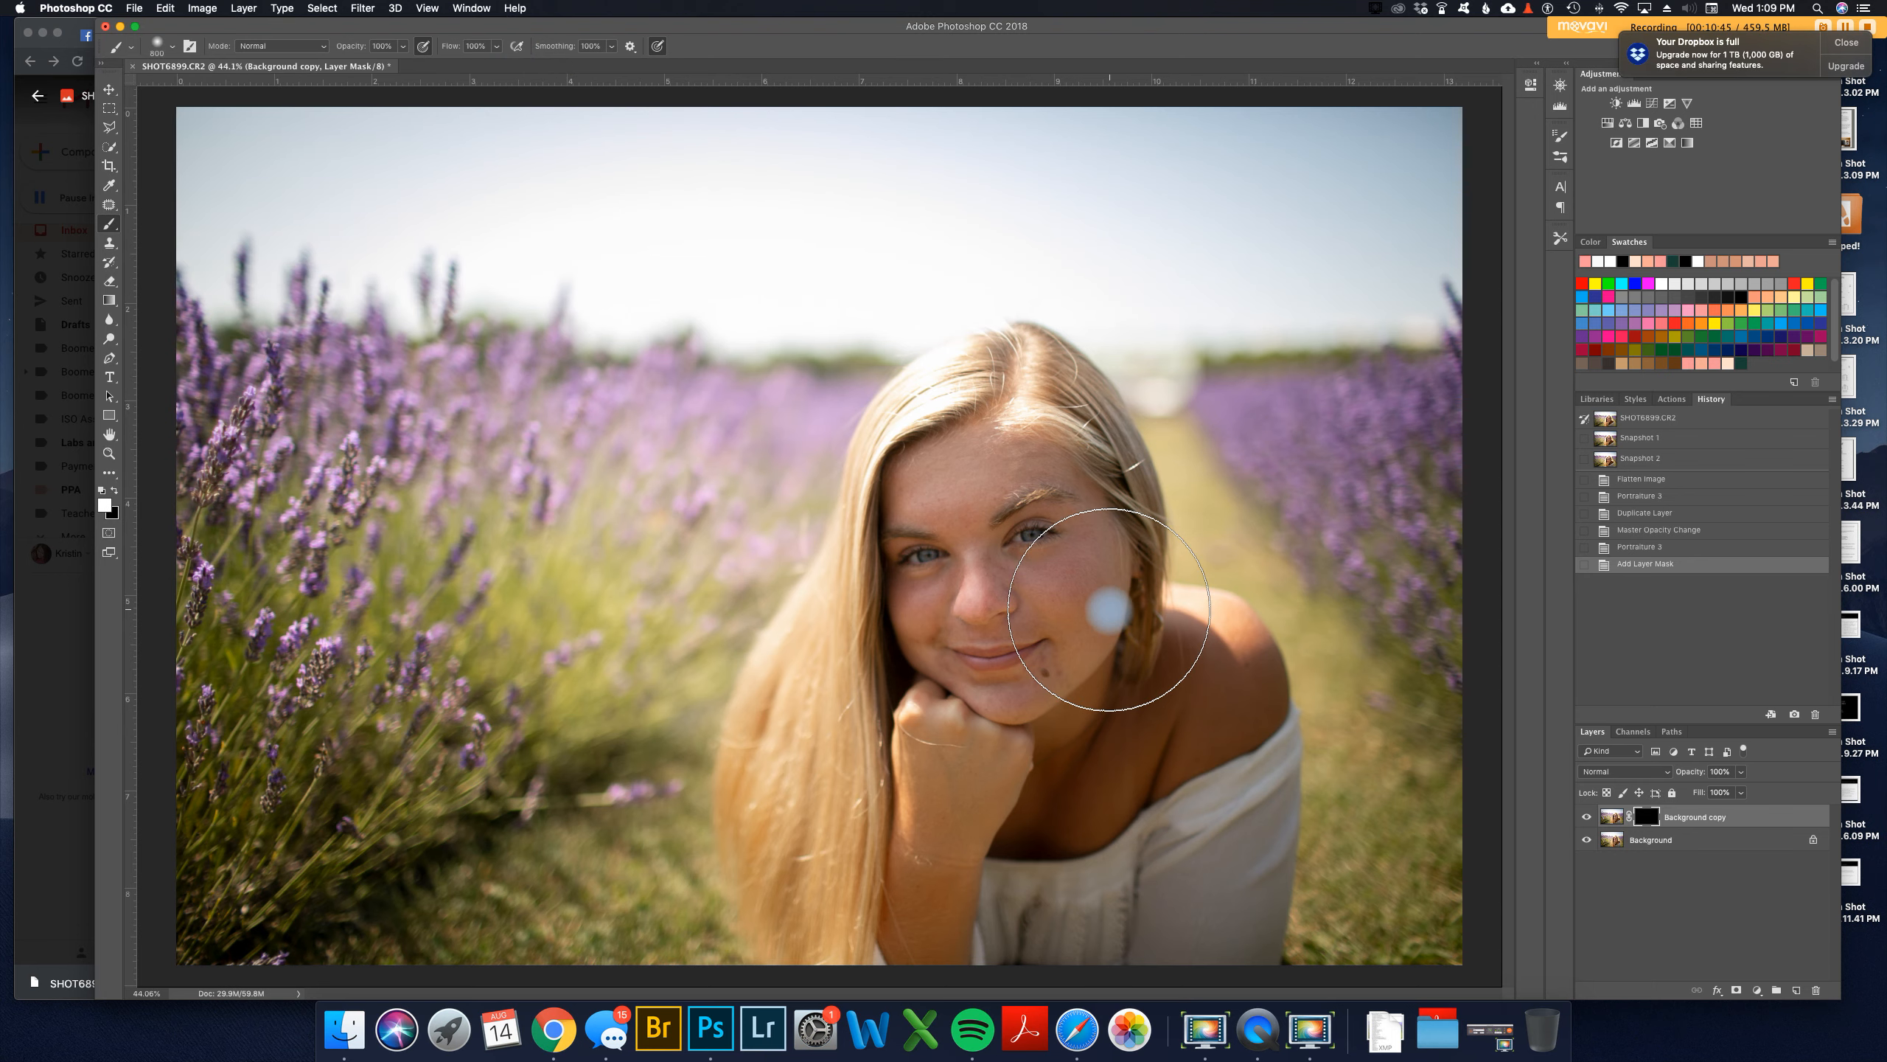
Step: Adjust the brush size and paint white on the mask to reveal the smoothing over the hand and forearm
key(bracketright)
key(bracketright)
key(bracketright)
key(bracketleft)
key(bracketleft)
key(bracketleft)
key(bracketleft)
key(bracketleft)
key(bracketleft)
key(bracketleft)
key(bracketleft)
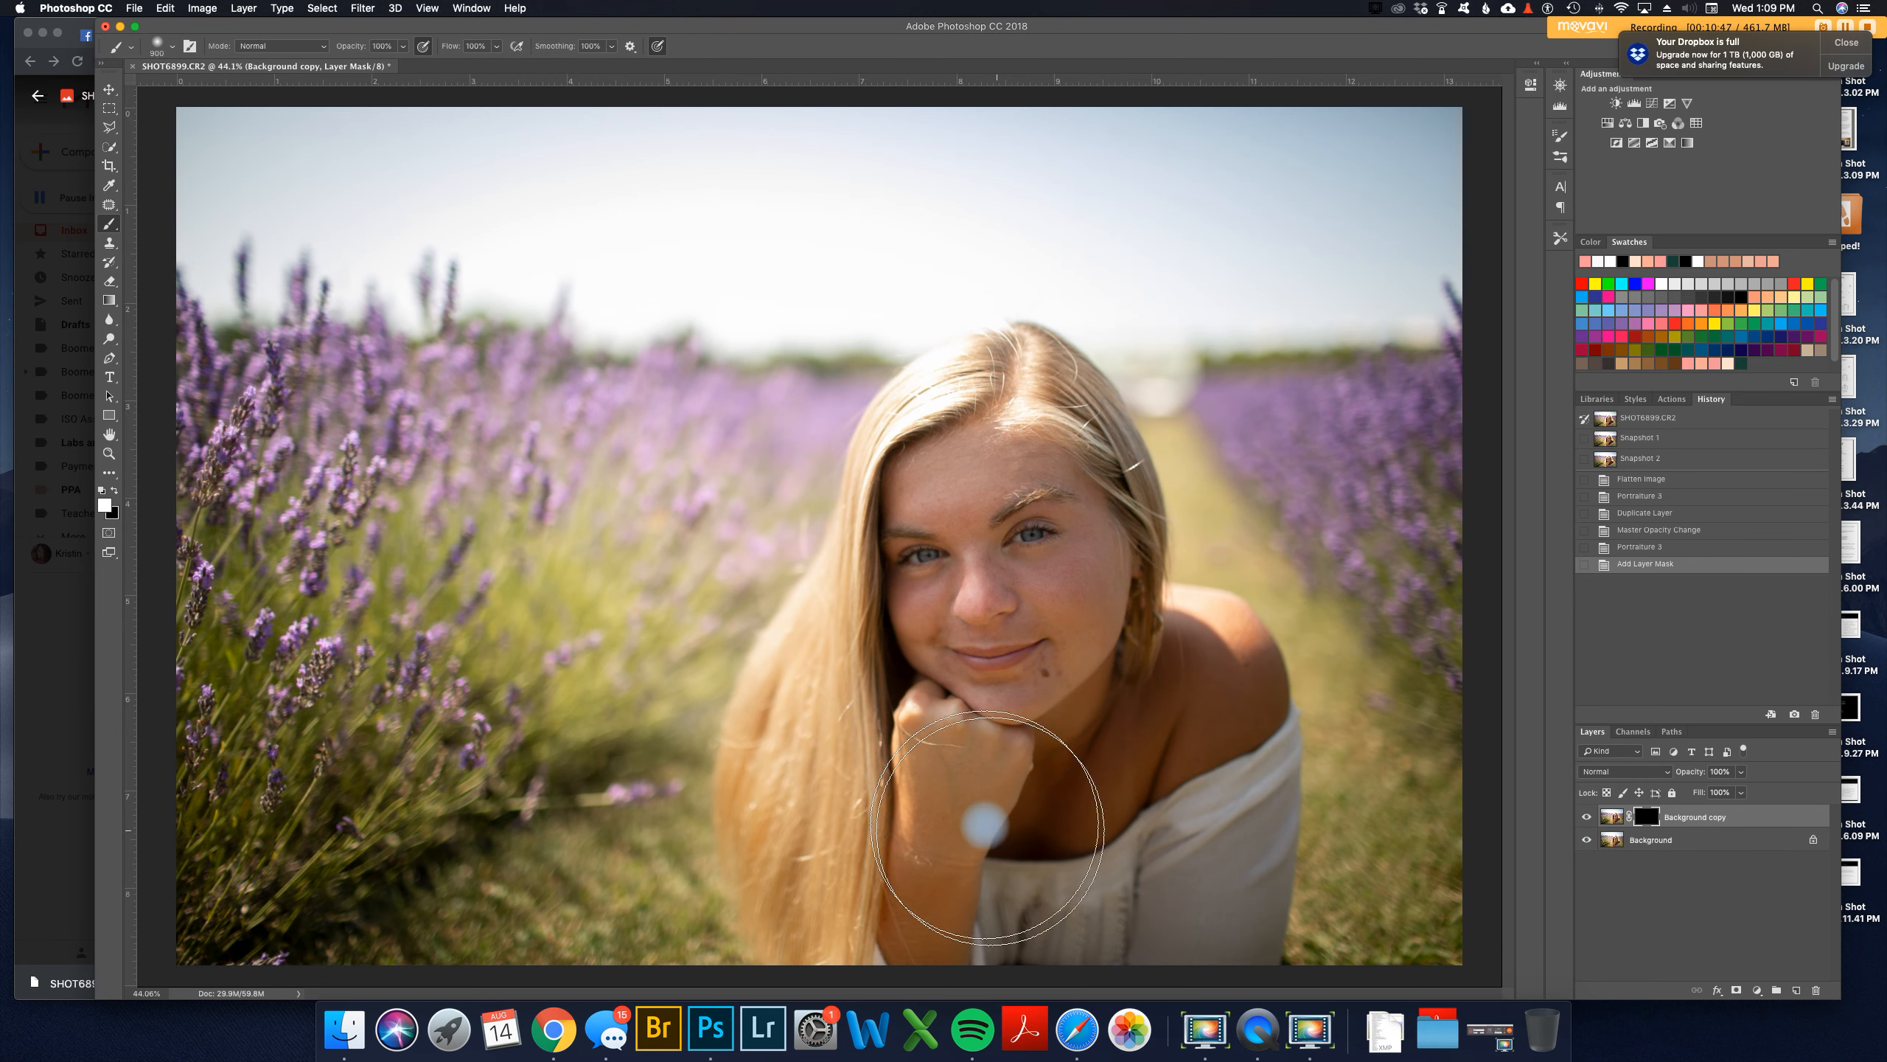
mouse_move(935, 780)
mouse_down()
mouse_move(974, 766)
mouse_move(913, 895)
mouse_move(942, 946)
mouse_up()
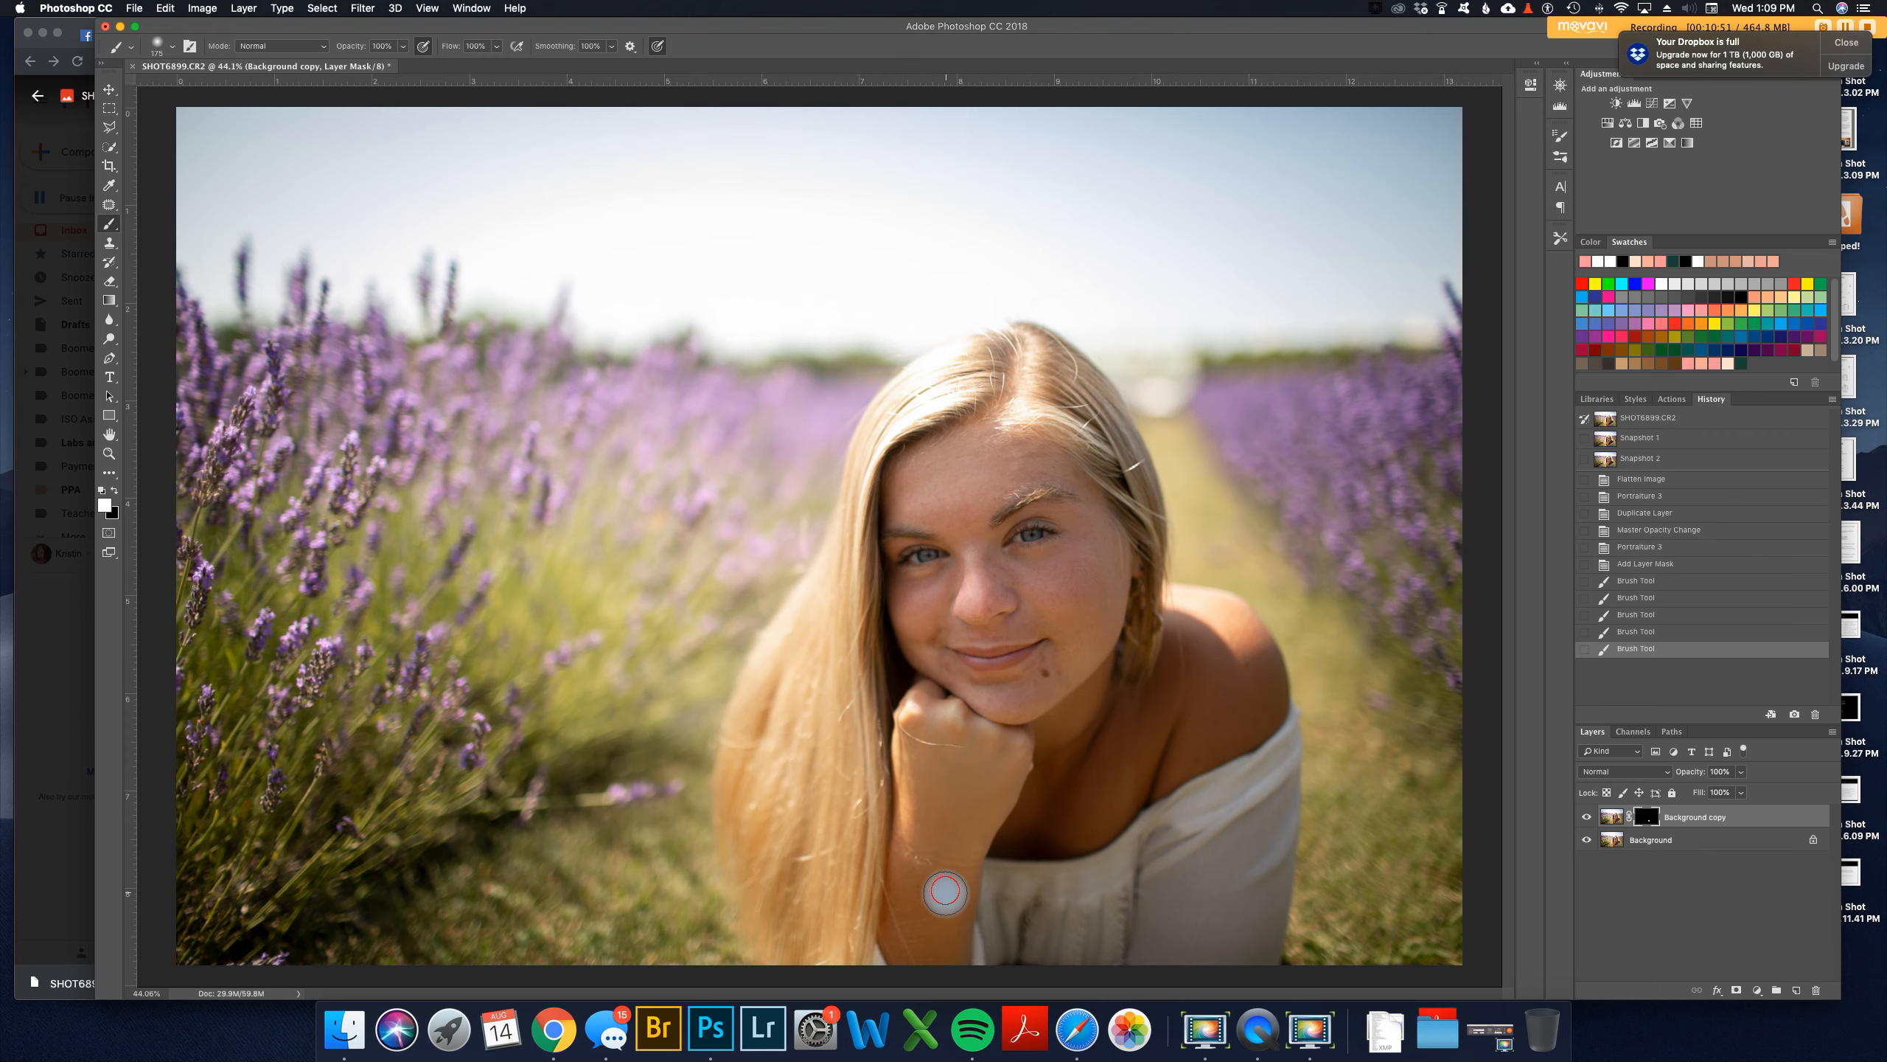
click(948, 894)
Step: Paint white on the mask across the forehead, using a smaller brush near the hairline and eyebrows
scroll(1051, 540, up, 5)
scroll(1069, 541, up, 2)
scroll(1073, 662, down, 3)
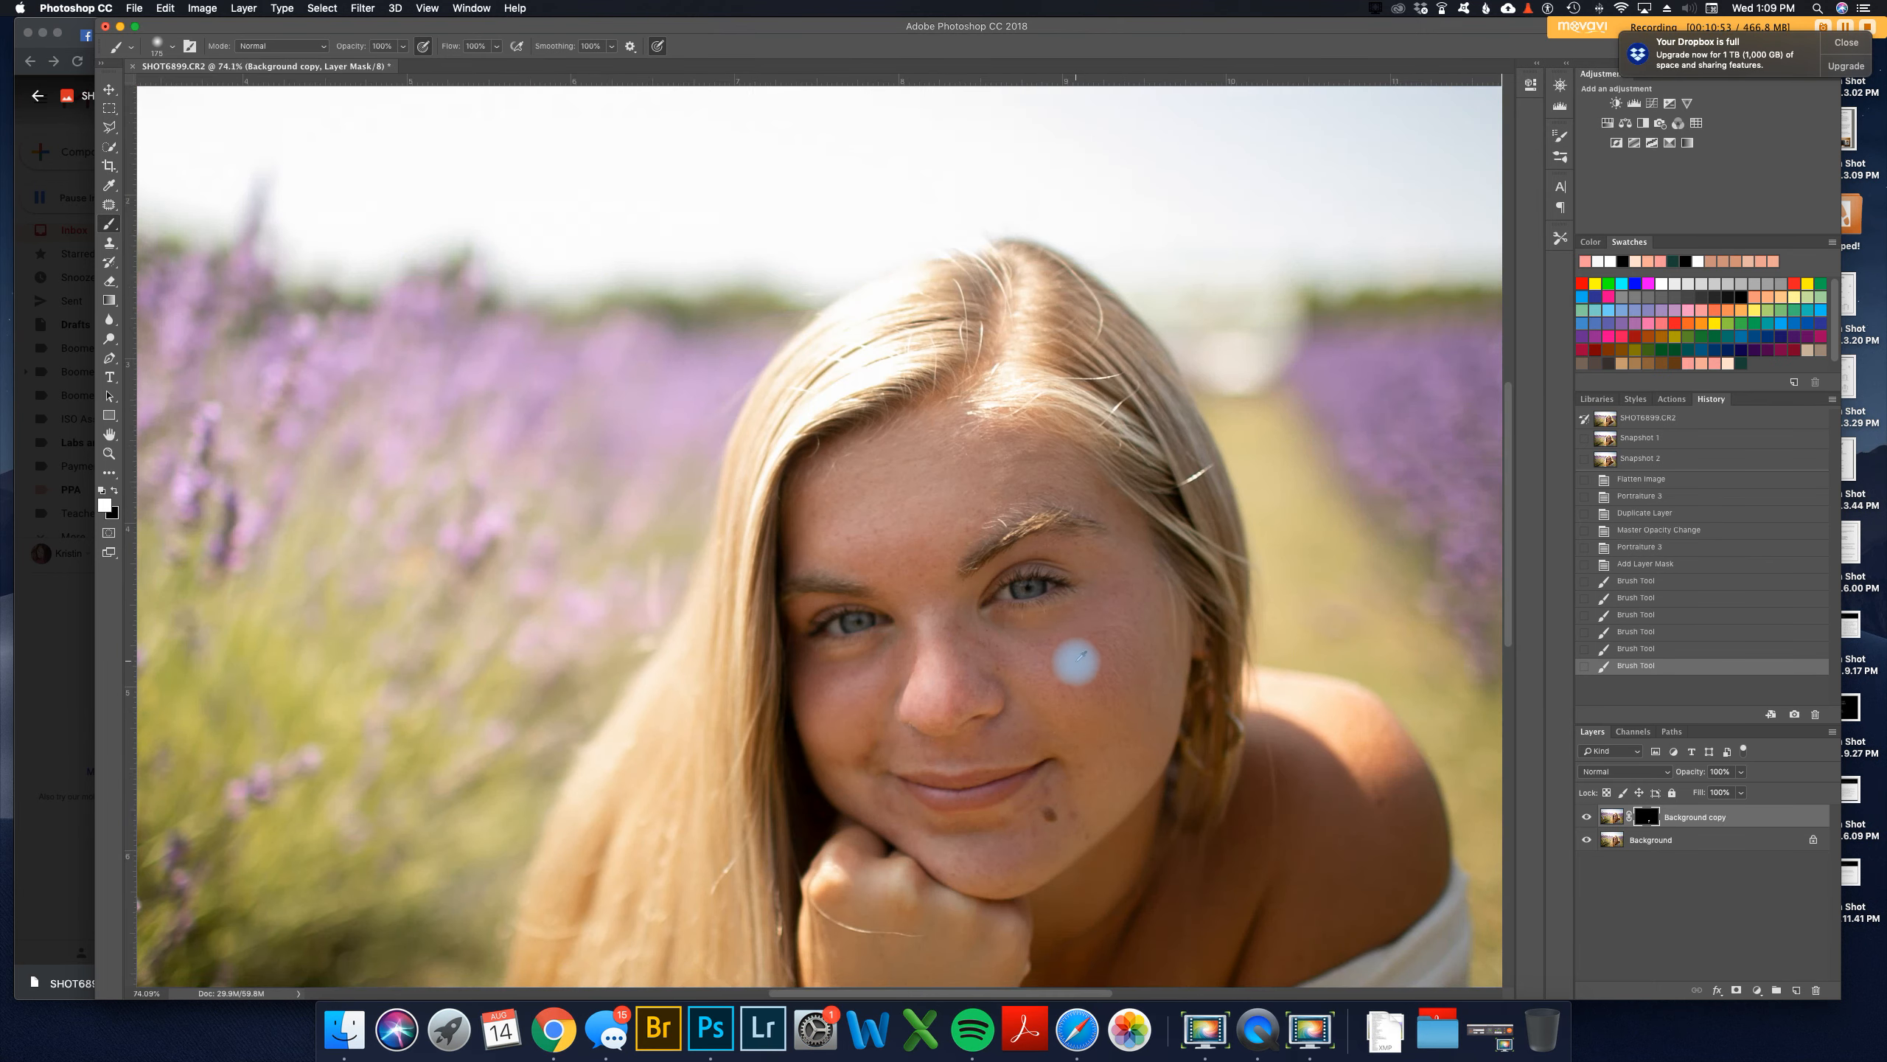
mouse_move(919, 505)
mouse_down()
mouse_move(903, 536)
mouse_move(840, 530)
mouse_up()
mouse_move(840, 530)
mouse_down()
mouse_move(899, 477)
mouse_move(900, 494)
mouse_move(819, 511)
mouse_move(842, 479)
mouse_move(943, 458)
mouse_move(1005, 470)
mouse_move(949, 512)
mouse_move(1032, 474)
mouse_move(935, 555)
mouse_move(955, 510)
mouse_move(938, 583)
mouse_move(842, 539)
mouse_move(891, 562)
mouse_move(926, 520)
mouse_move(1060, 481)
mouse_up()
key([)
key([)
key([)
click(826, 496)
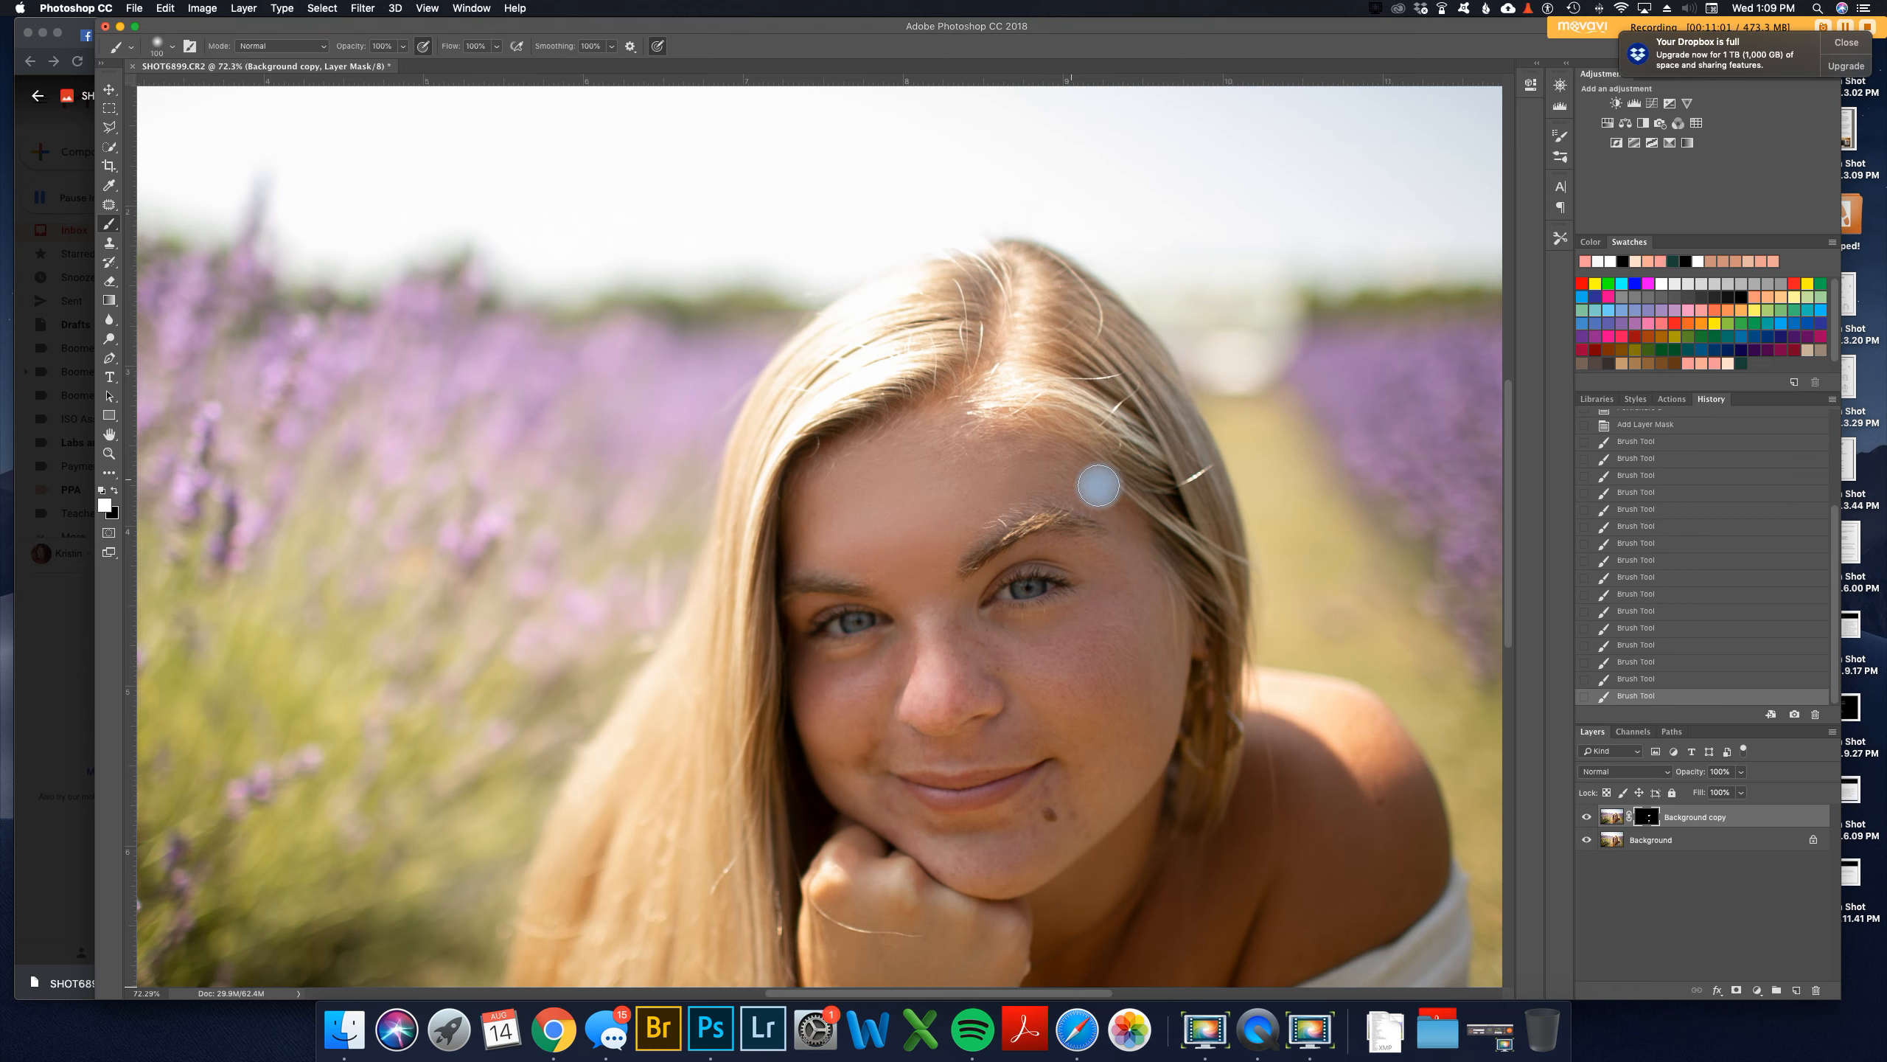
Step: Reveal the smoothed skin on the nose bridge, the cheek beside the earring and the skin around that eye
click(939, 622)
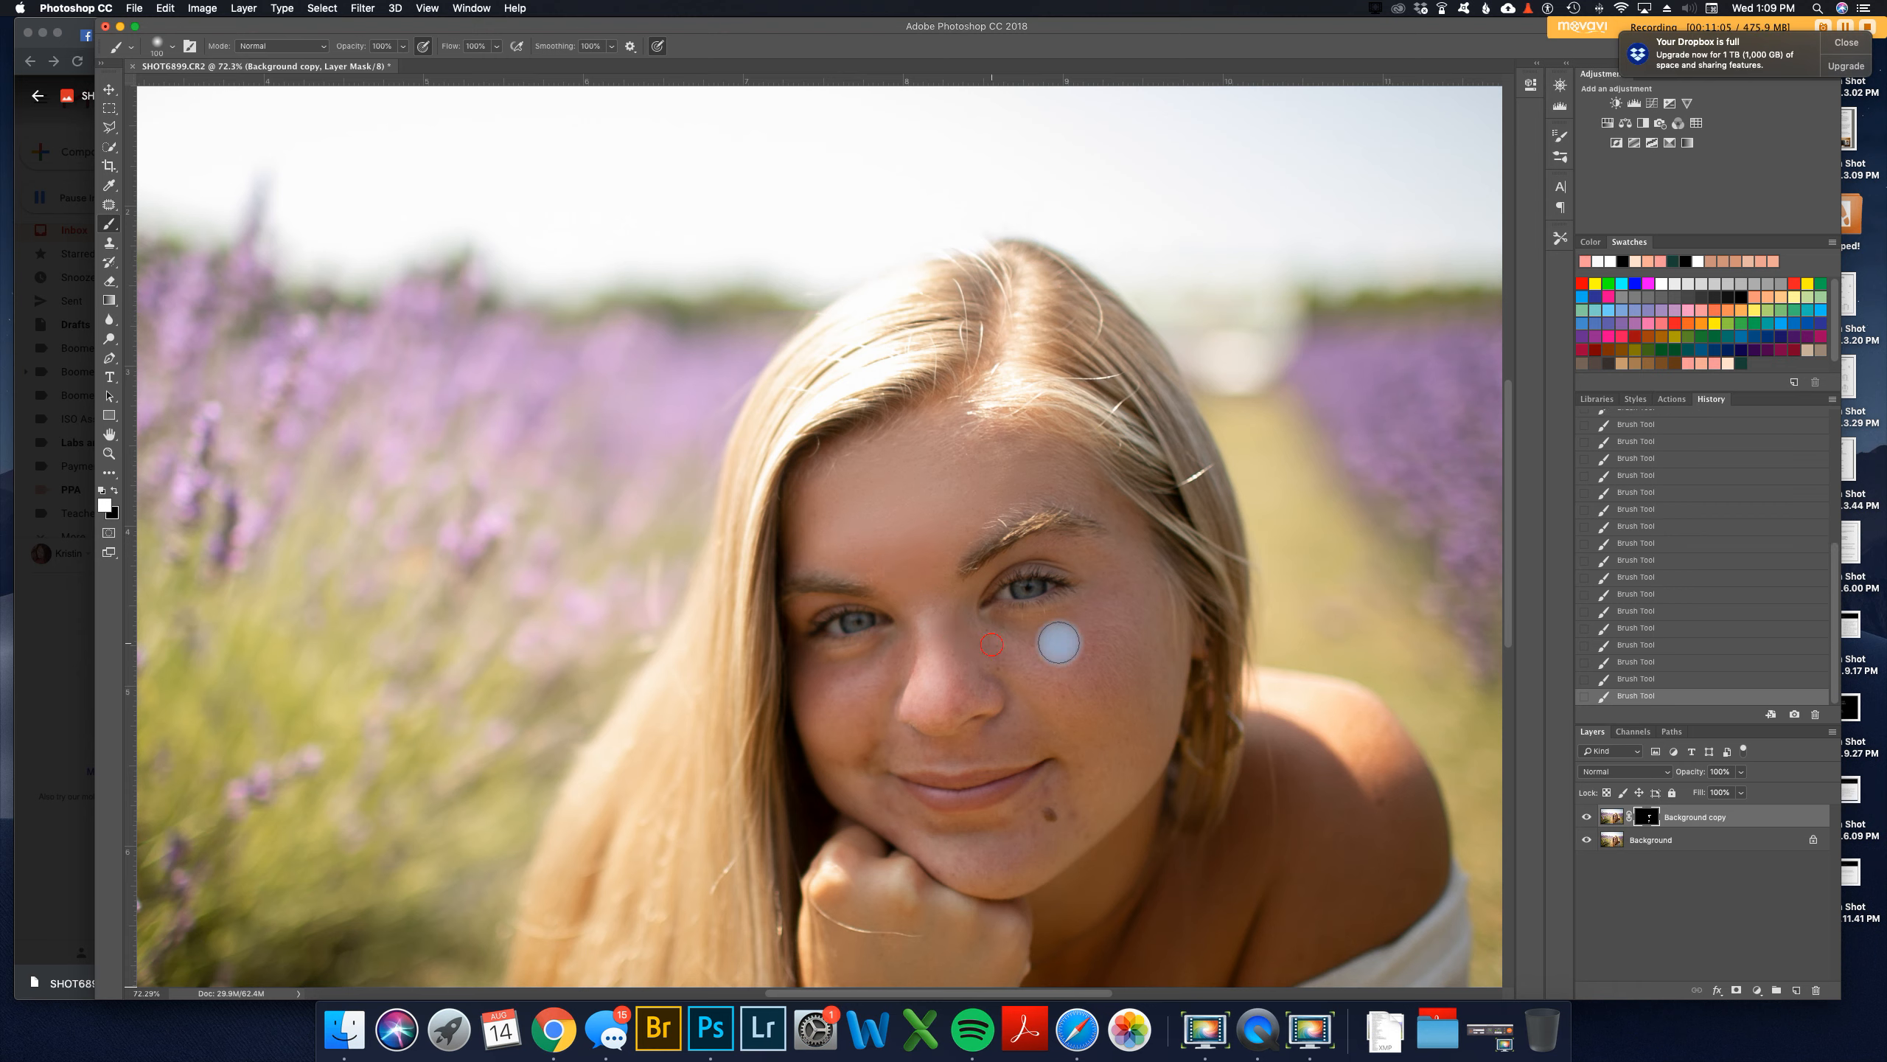
key(bracketright)
key(bracketright)
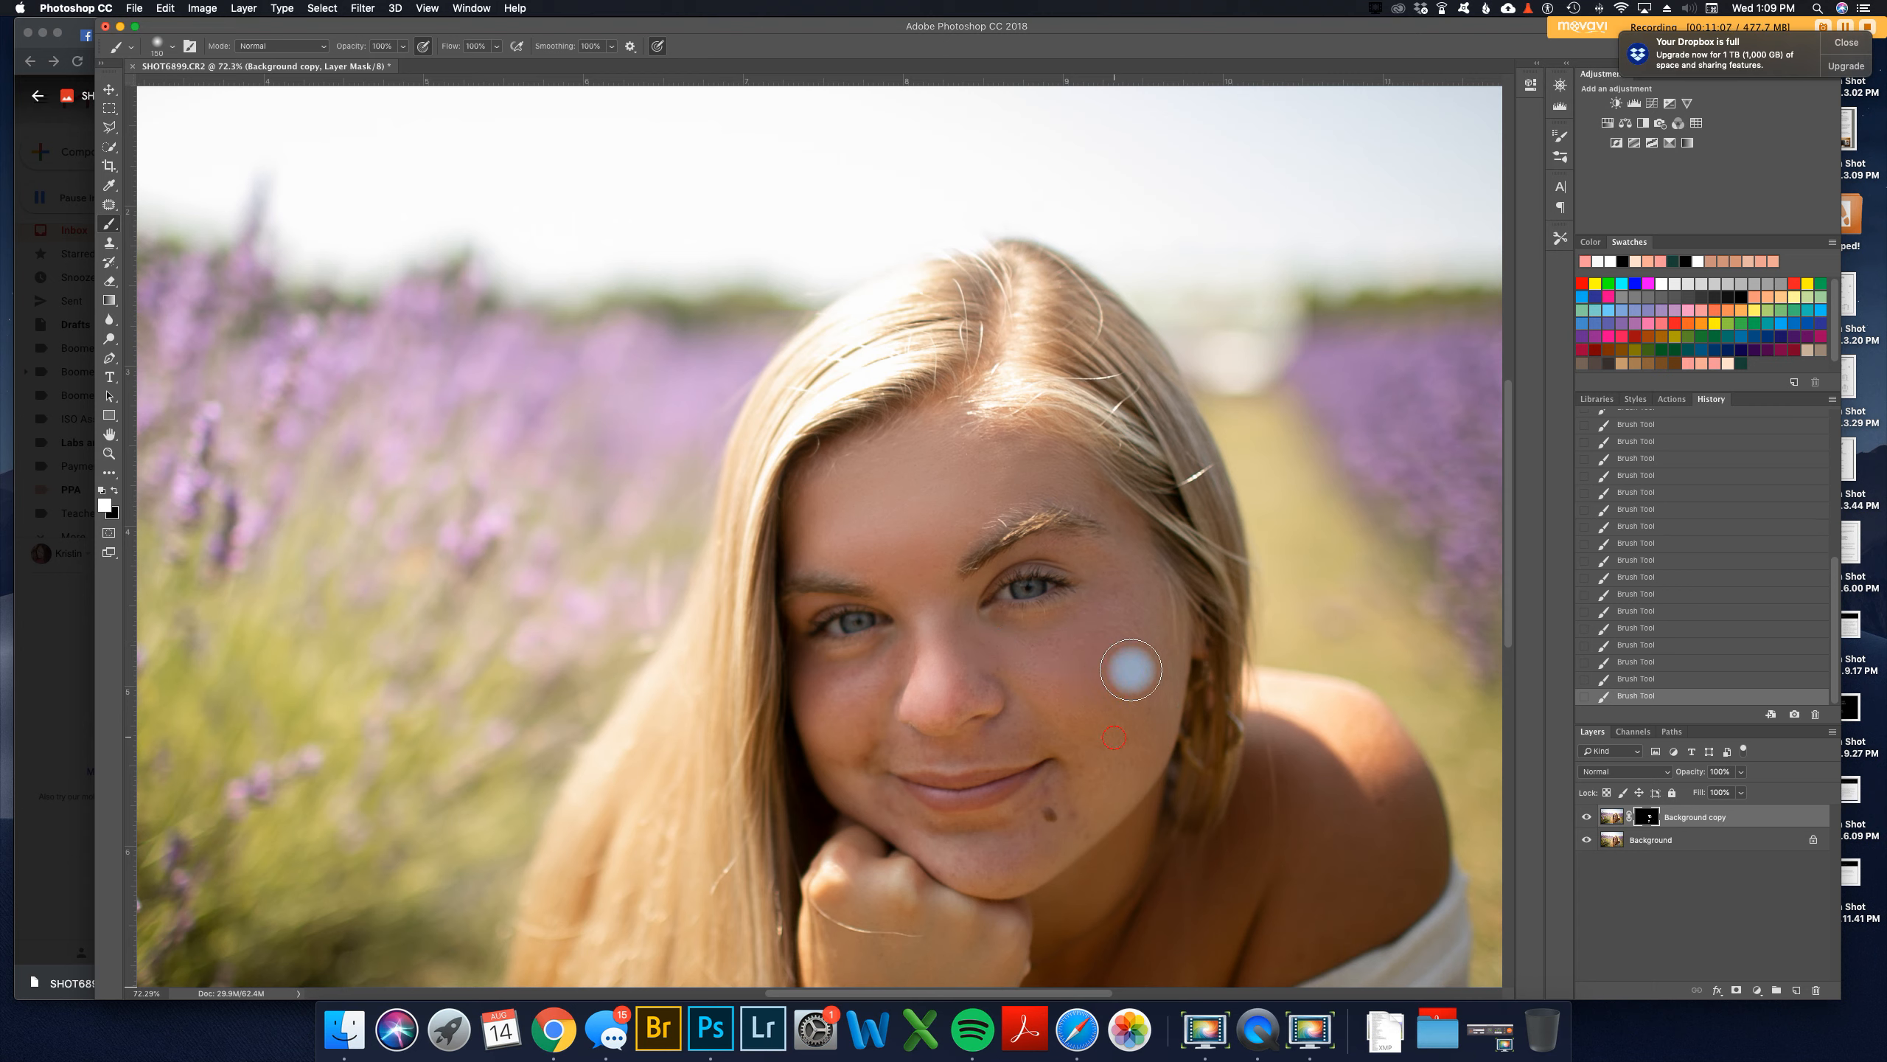
key(bracketleft)
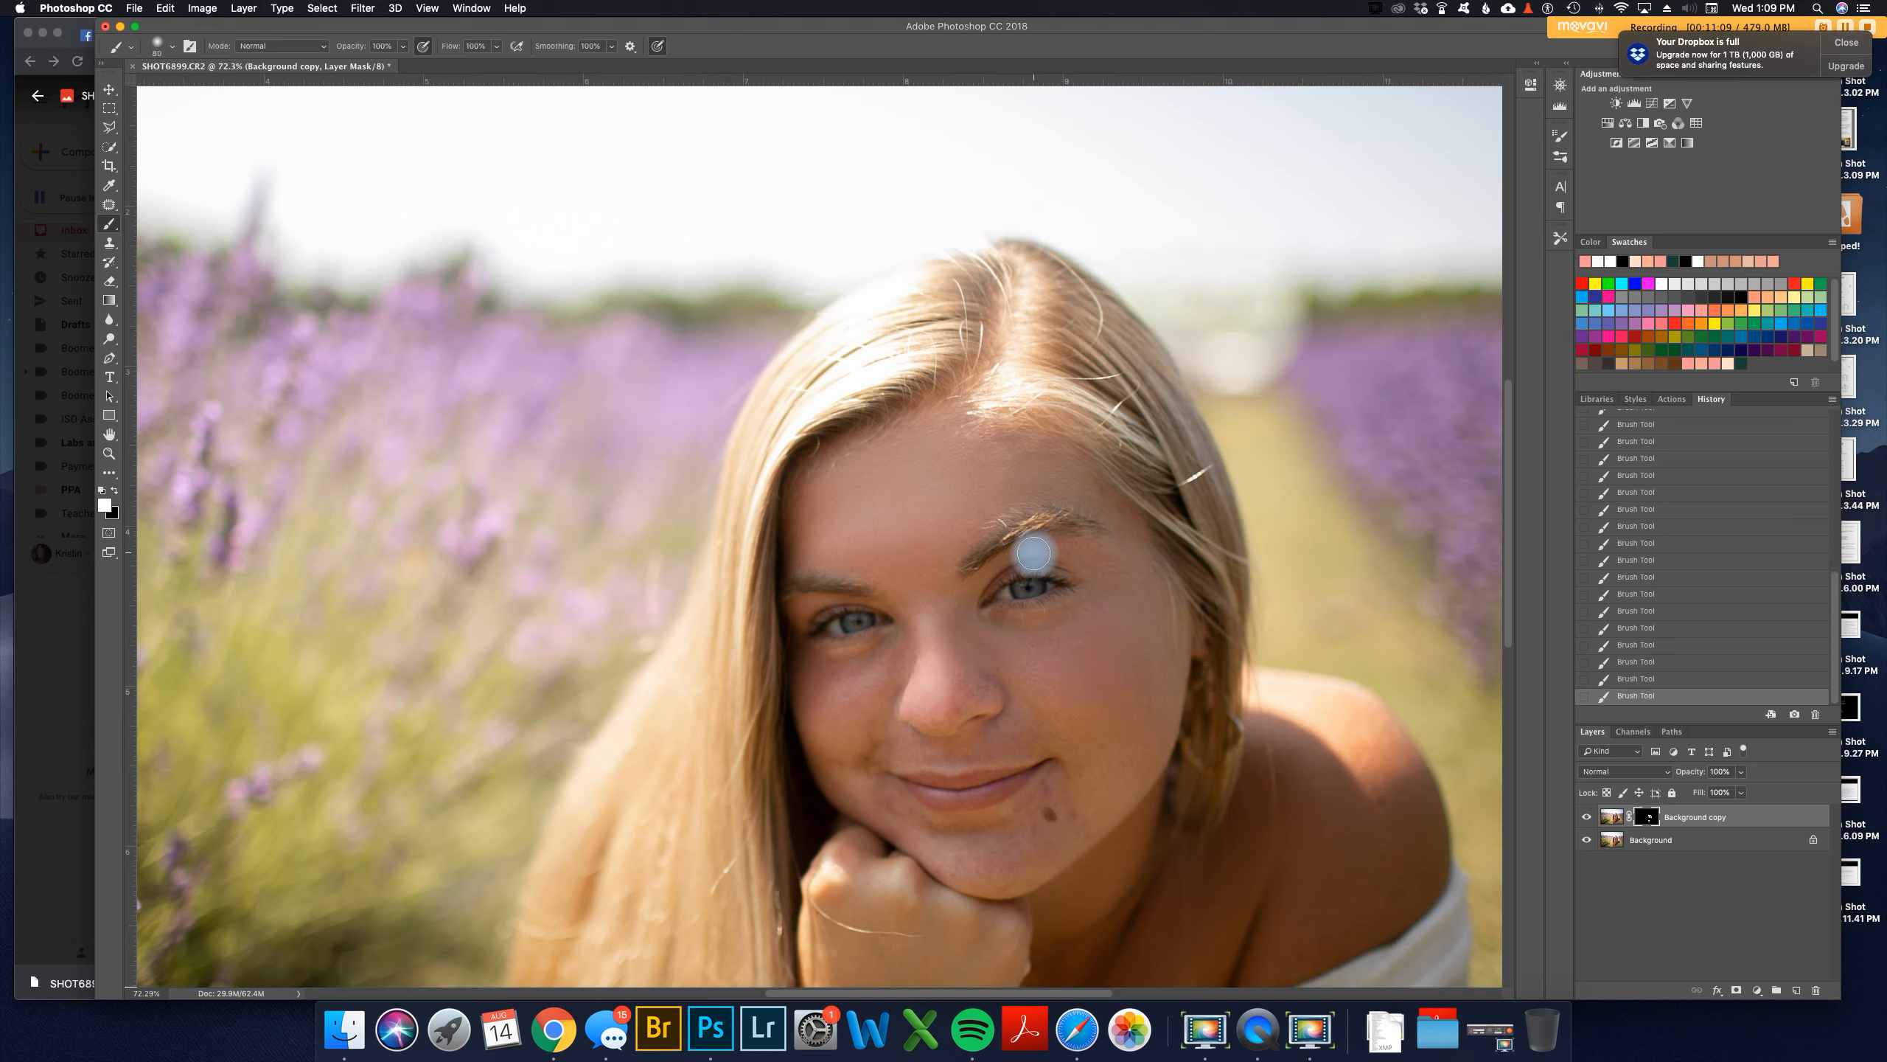
key(bracketleft)
mouse_move(1138, 593)
mouse_down()
mouse_move(1096, 560)
mouse_move(1157, 584)
mouse_up()
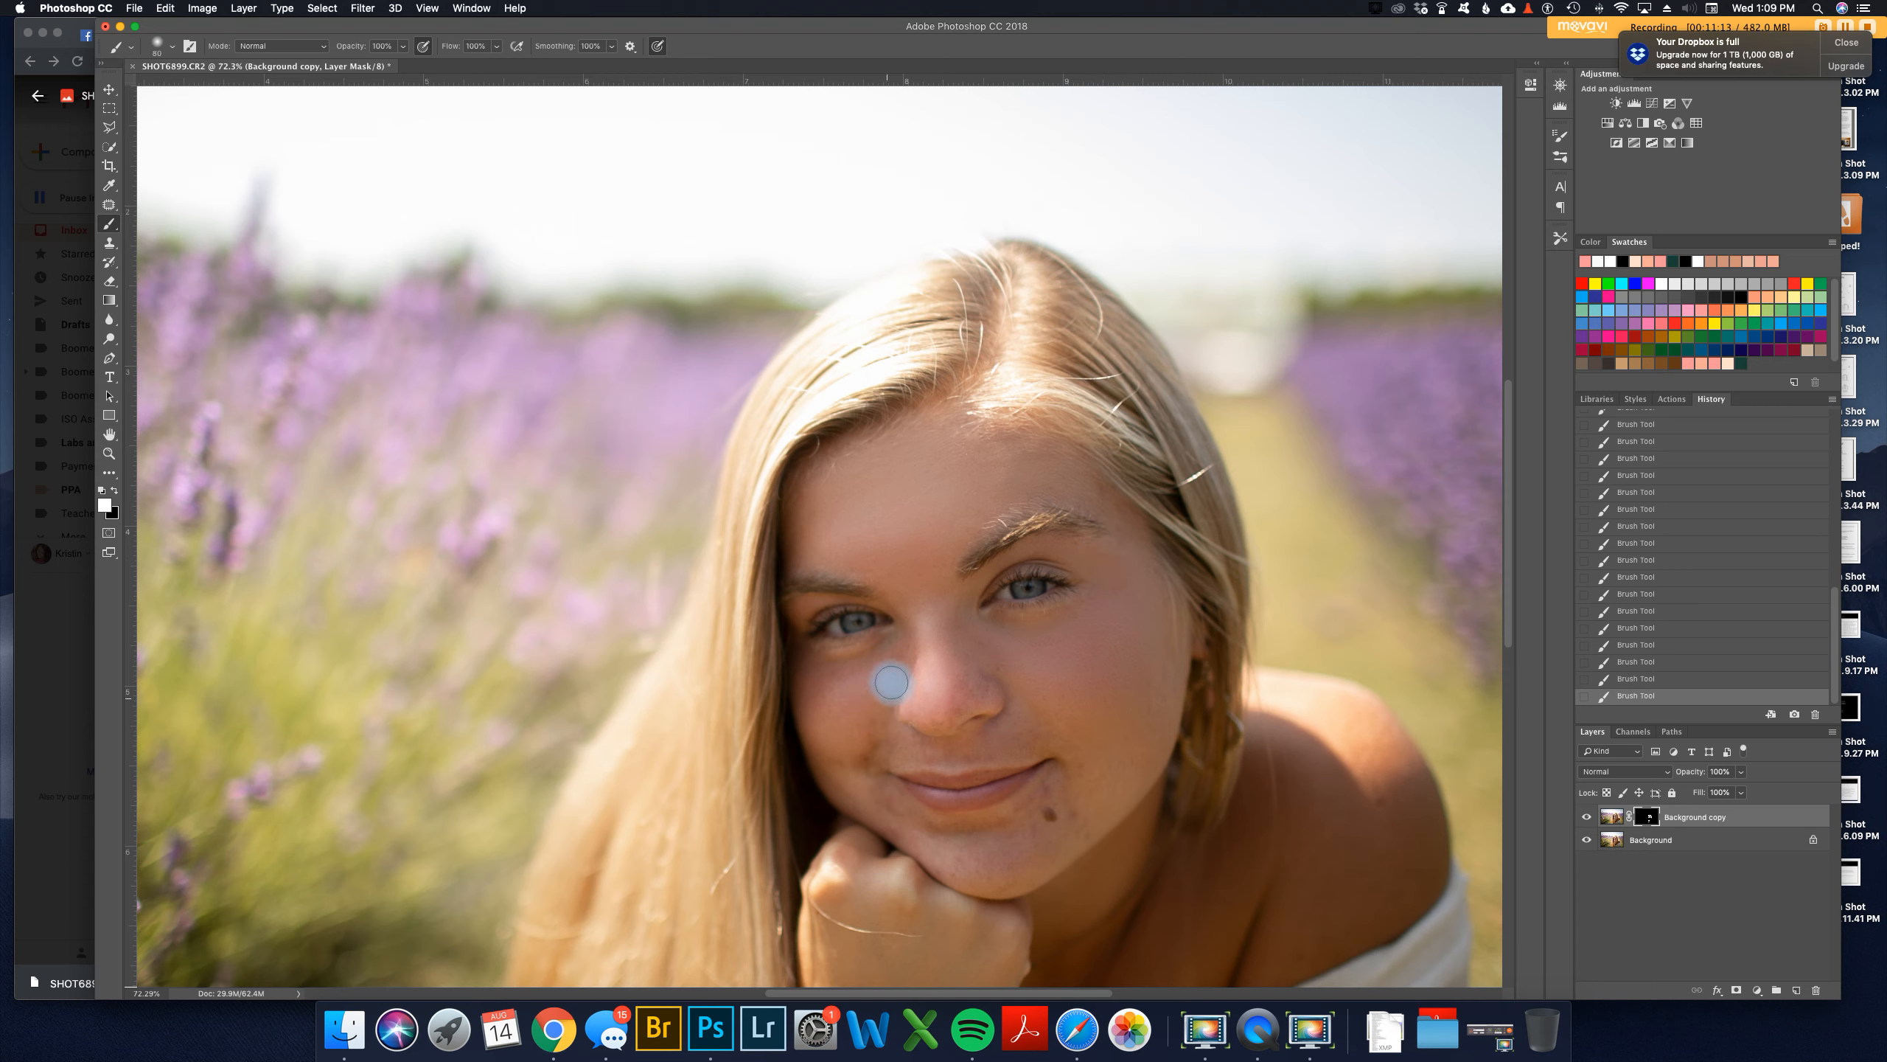
Step: Paint the smoothing into the hair-side cheek, upper lip, chin and jaw, resizing the brush to fit each area
key(bracketright)
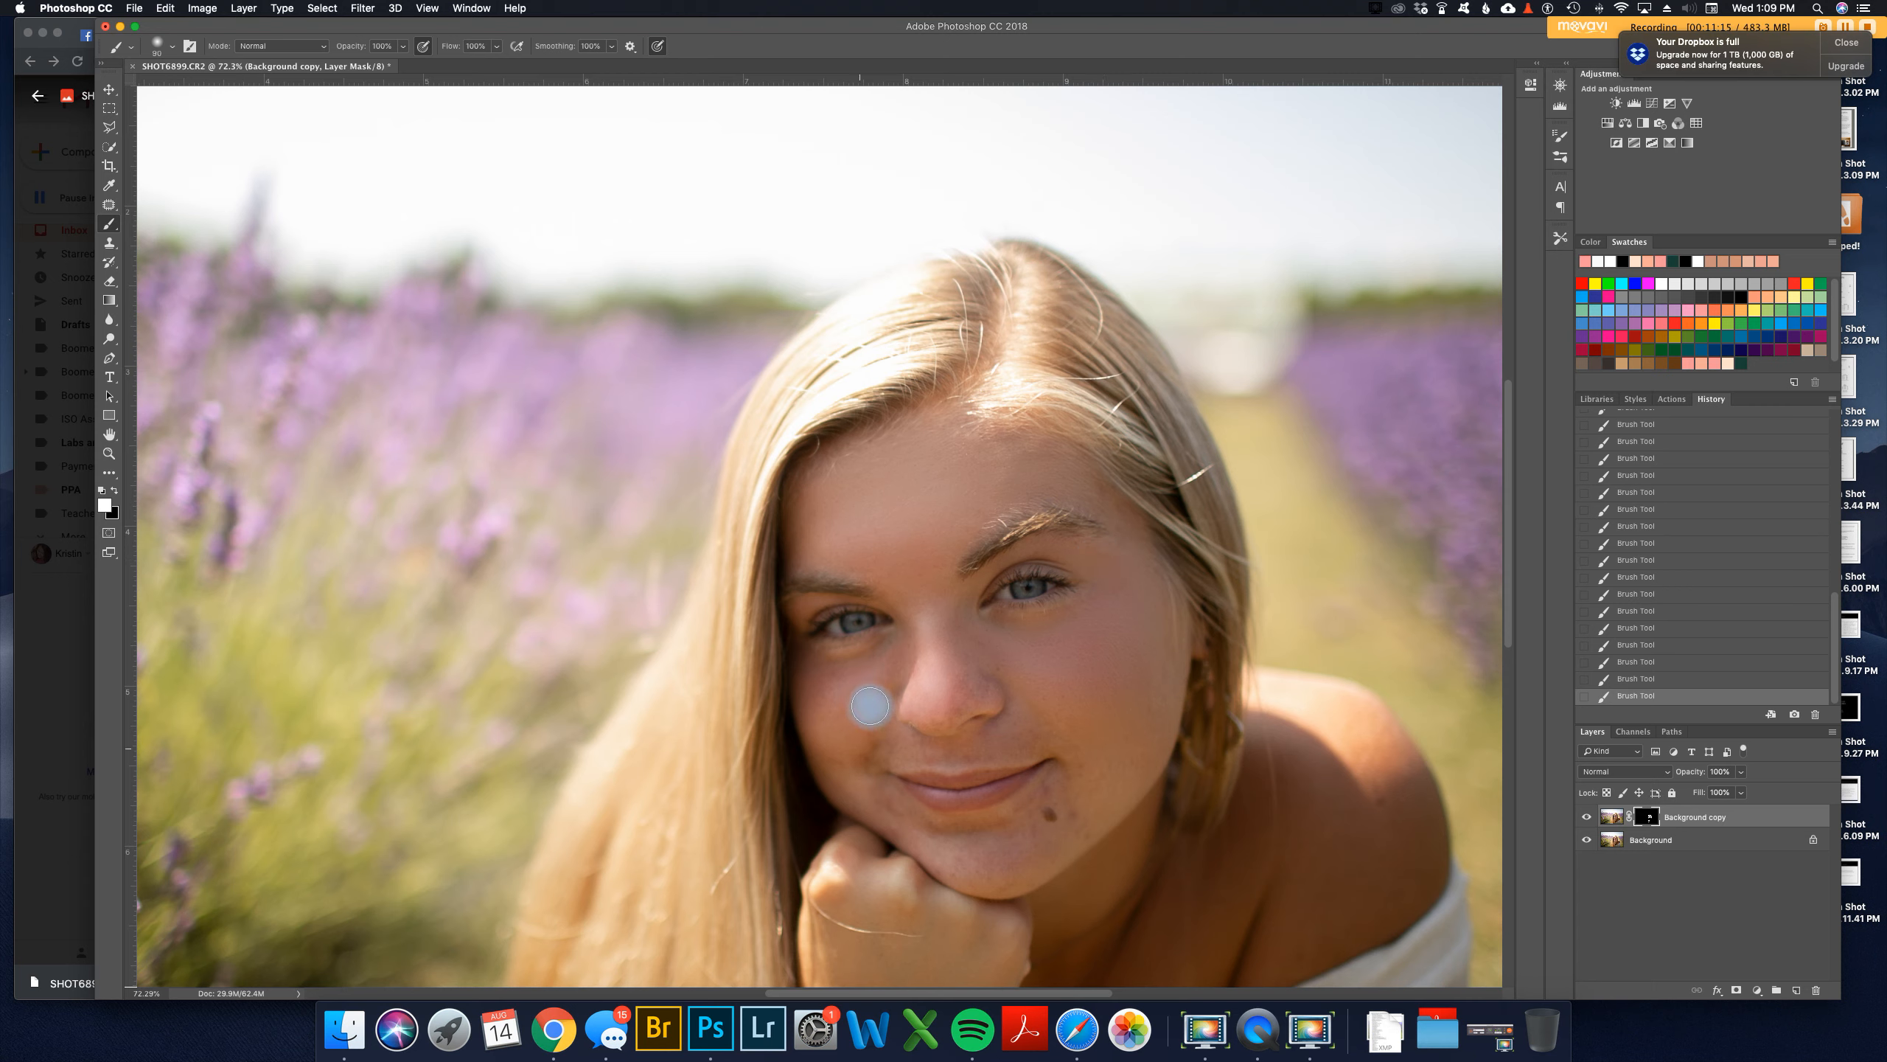
key(bracketleft)
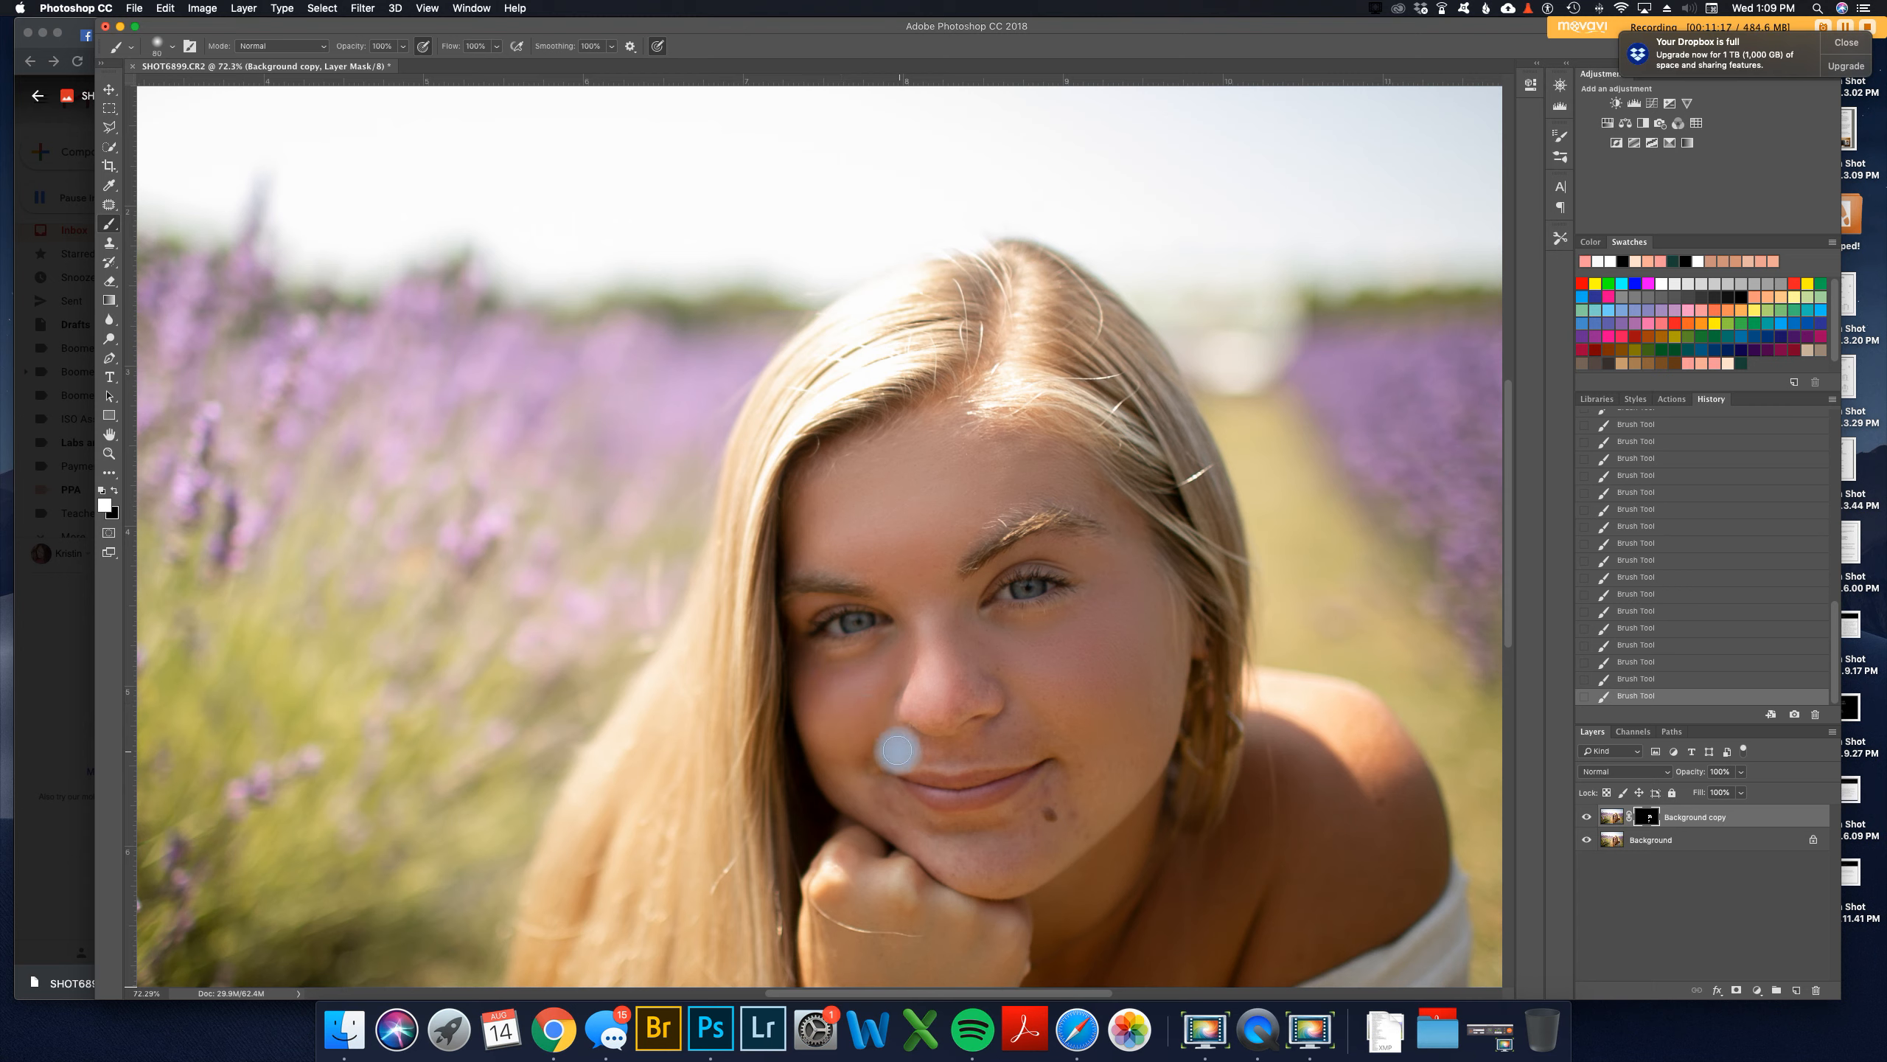
mouse_move(914, 748)
mouse_down()
mouse_move(1002, 747)
mouse_move(971, 755)
mouse_move(1010, 731)
mouse_move(1023, 750)
mouse_move(1030, 712)
mouse_move(1065, 741)
mouse_up()
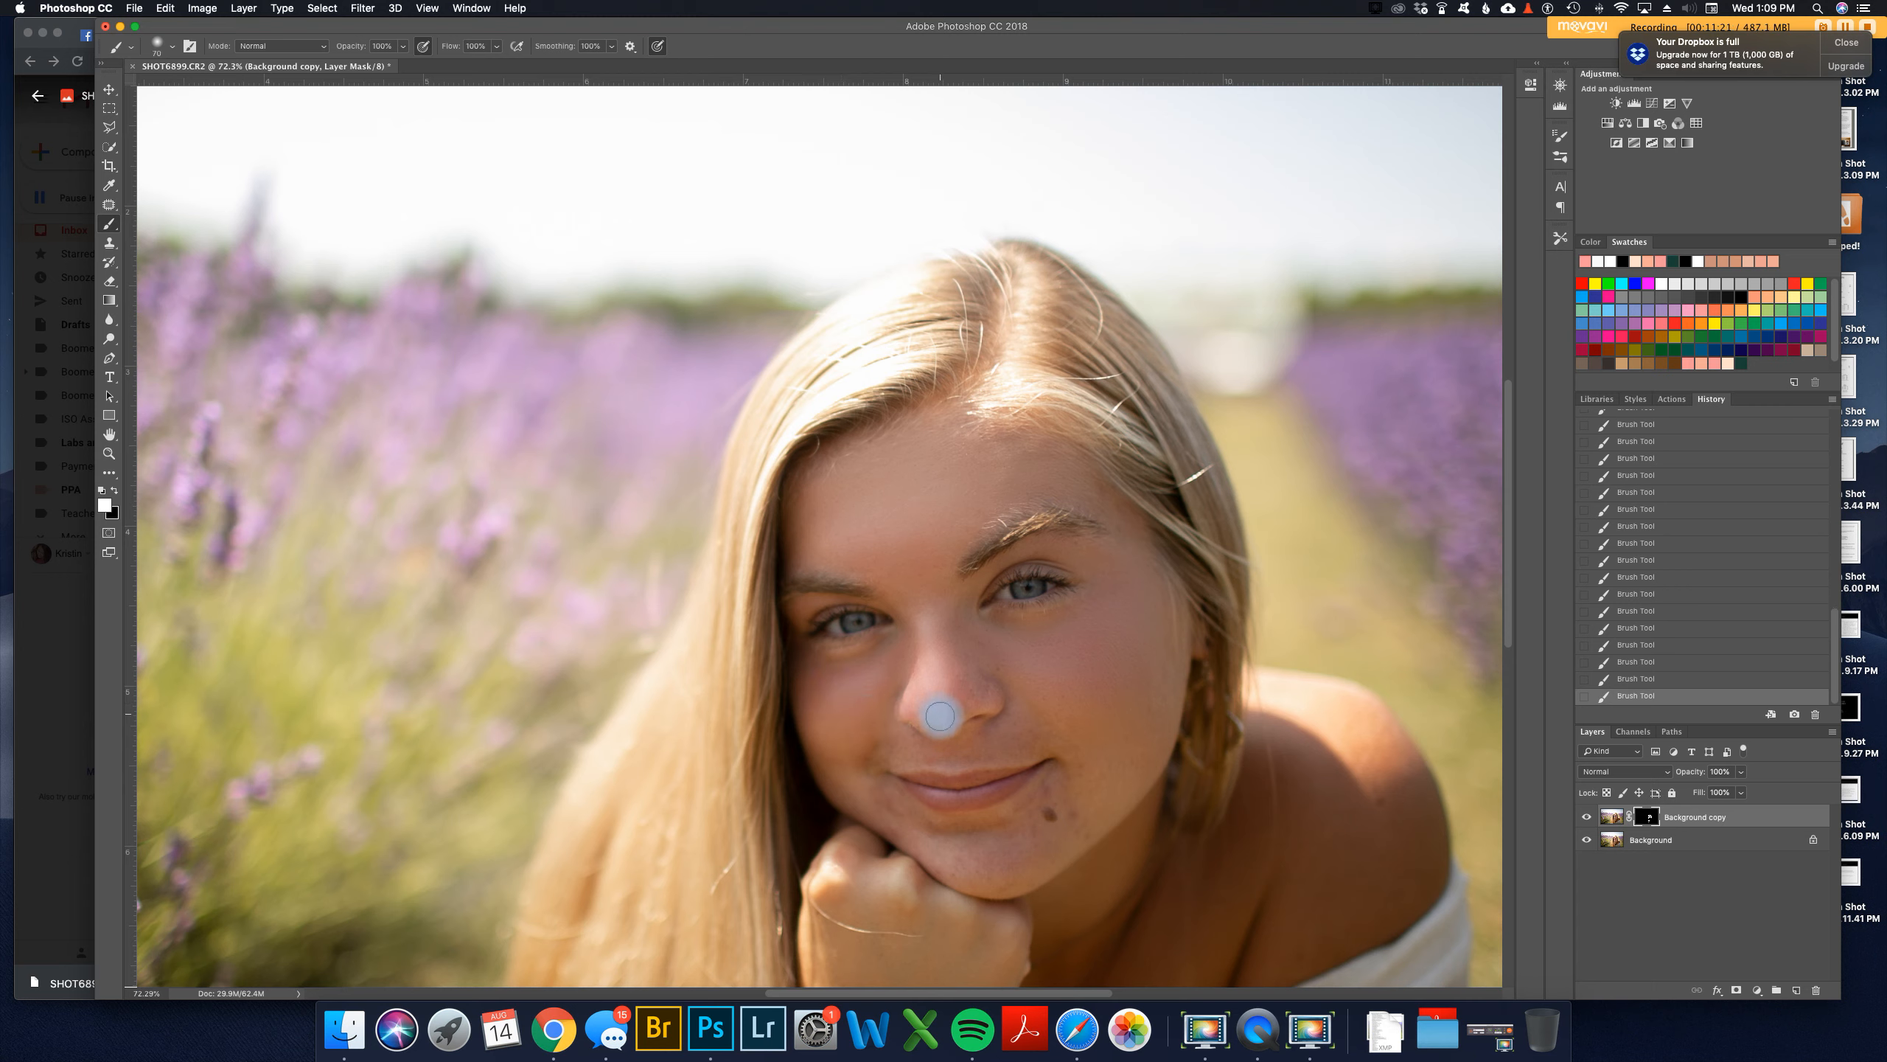
key(bracketright)
key(bracketright)
click(1098, 799)
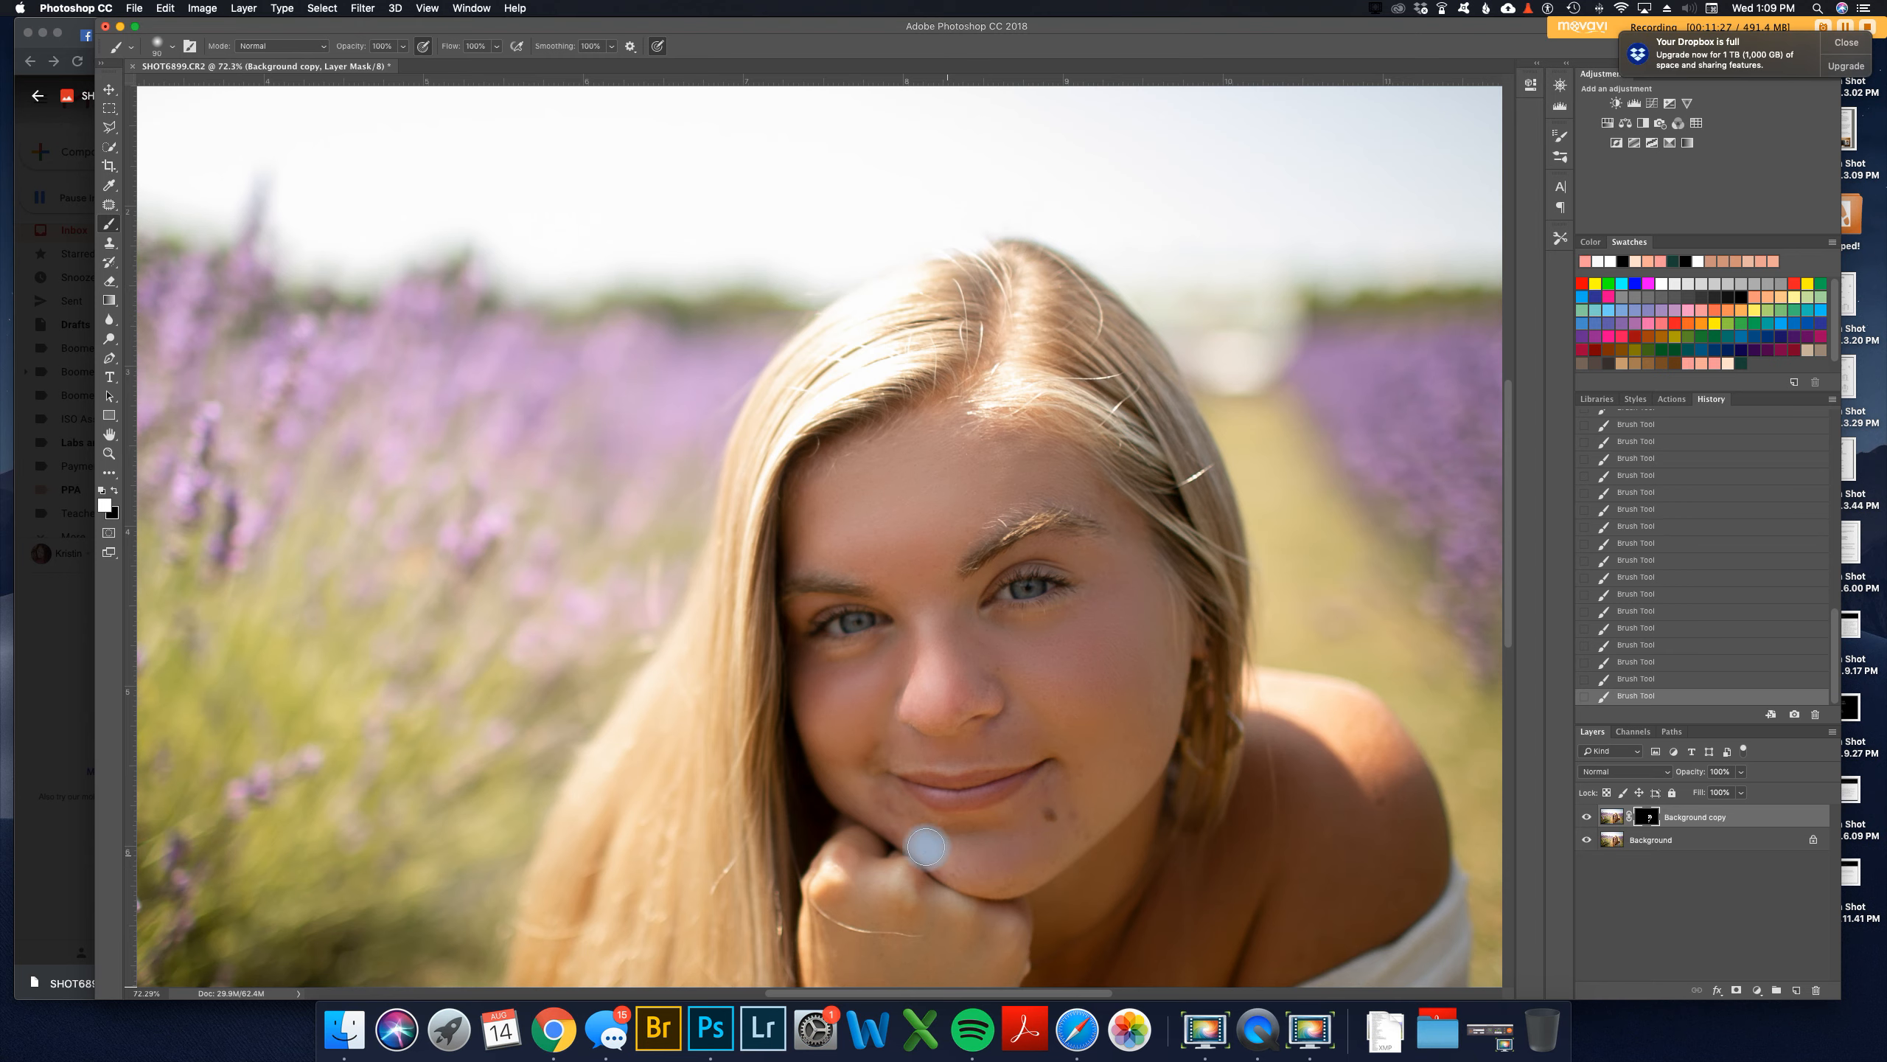
key(bracketleft)
click(836, 756)
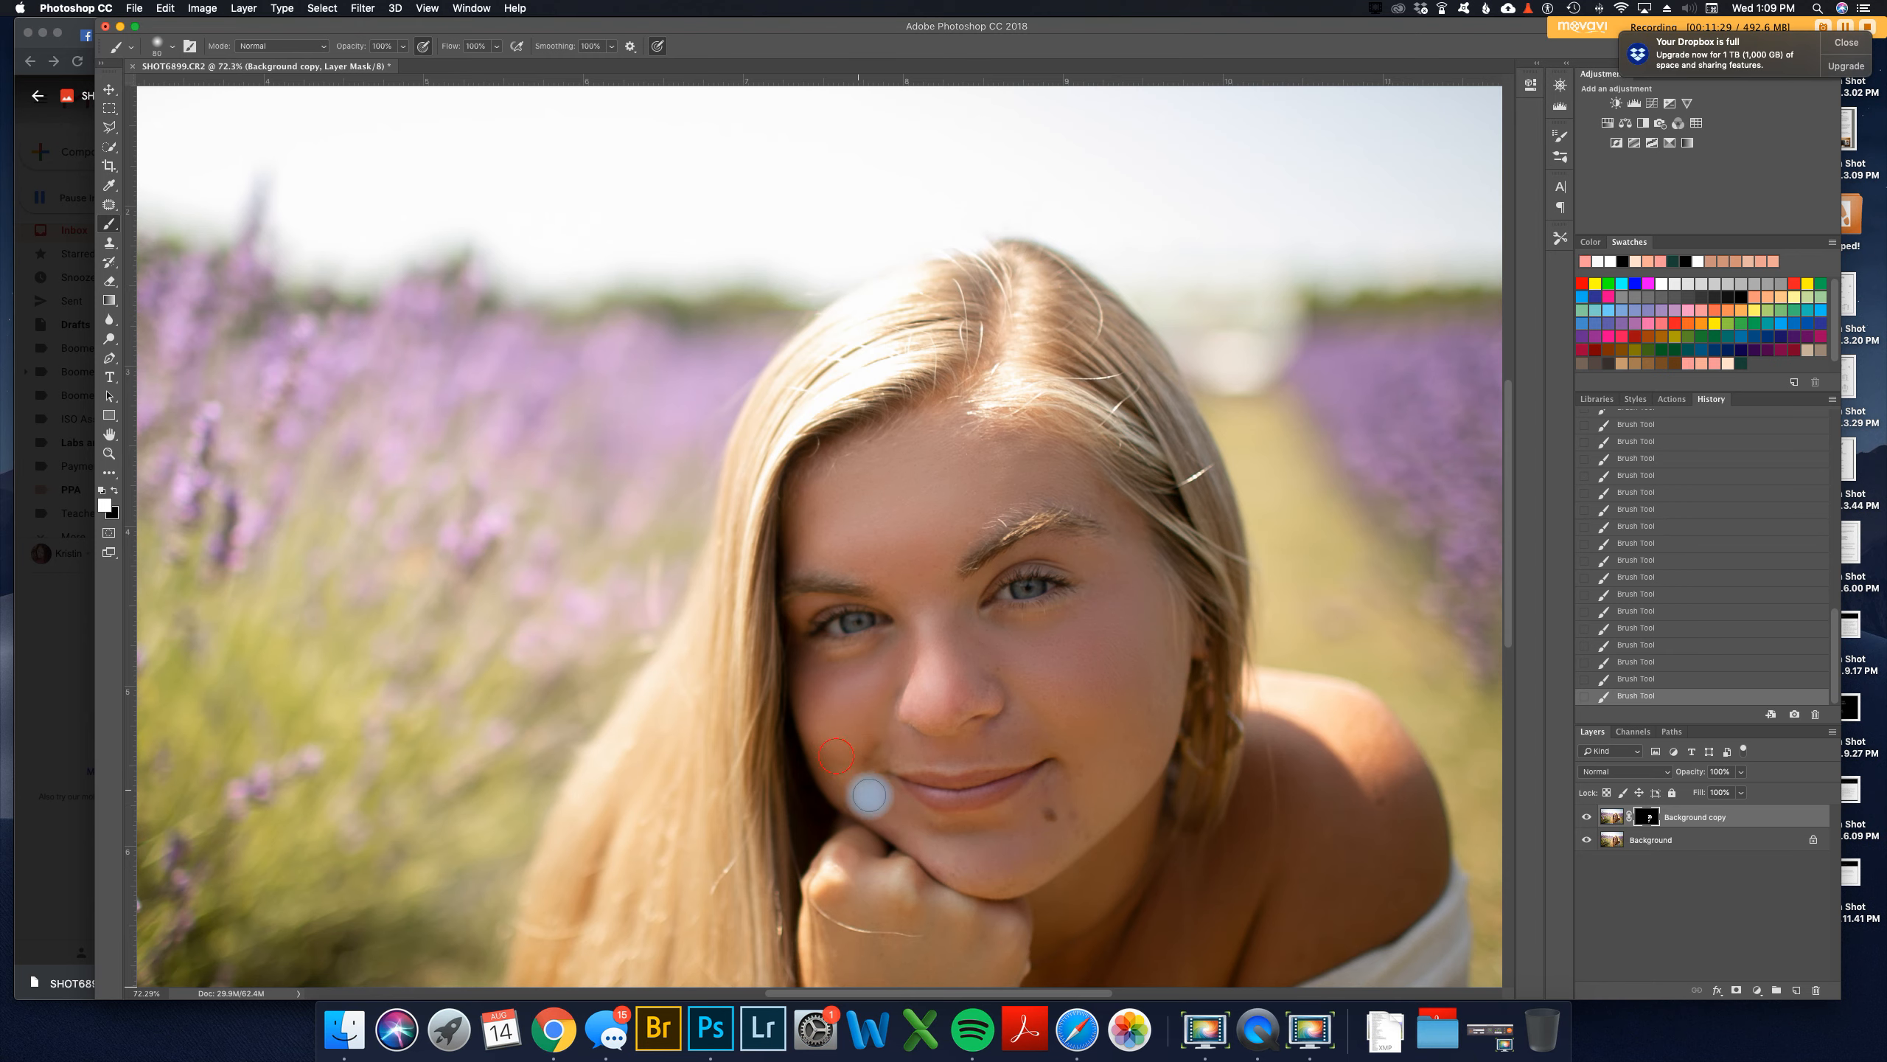
Step: Check the mask with the red overlay and paint white over missed skin on the nose and beside the mouth
key(x)
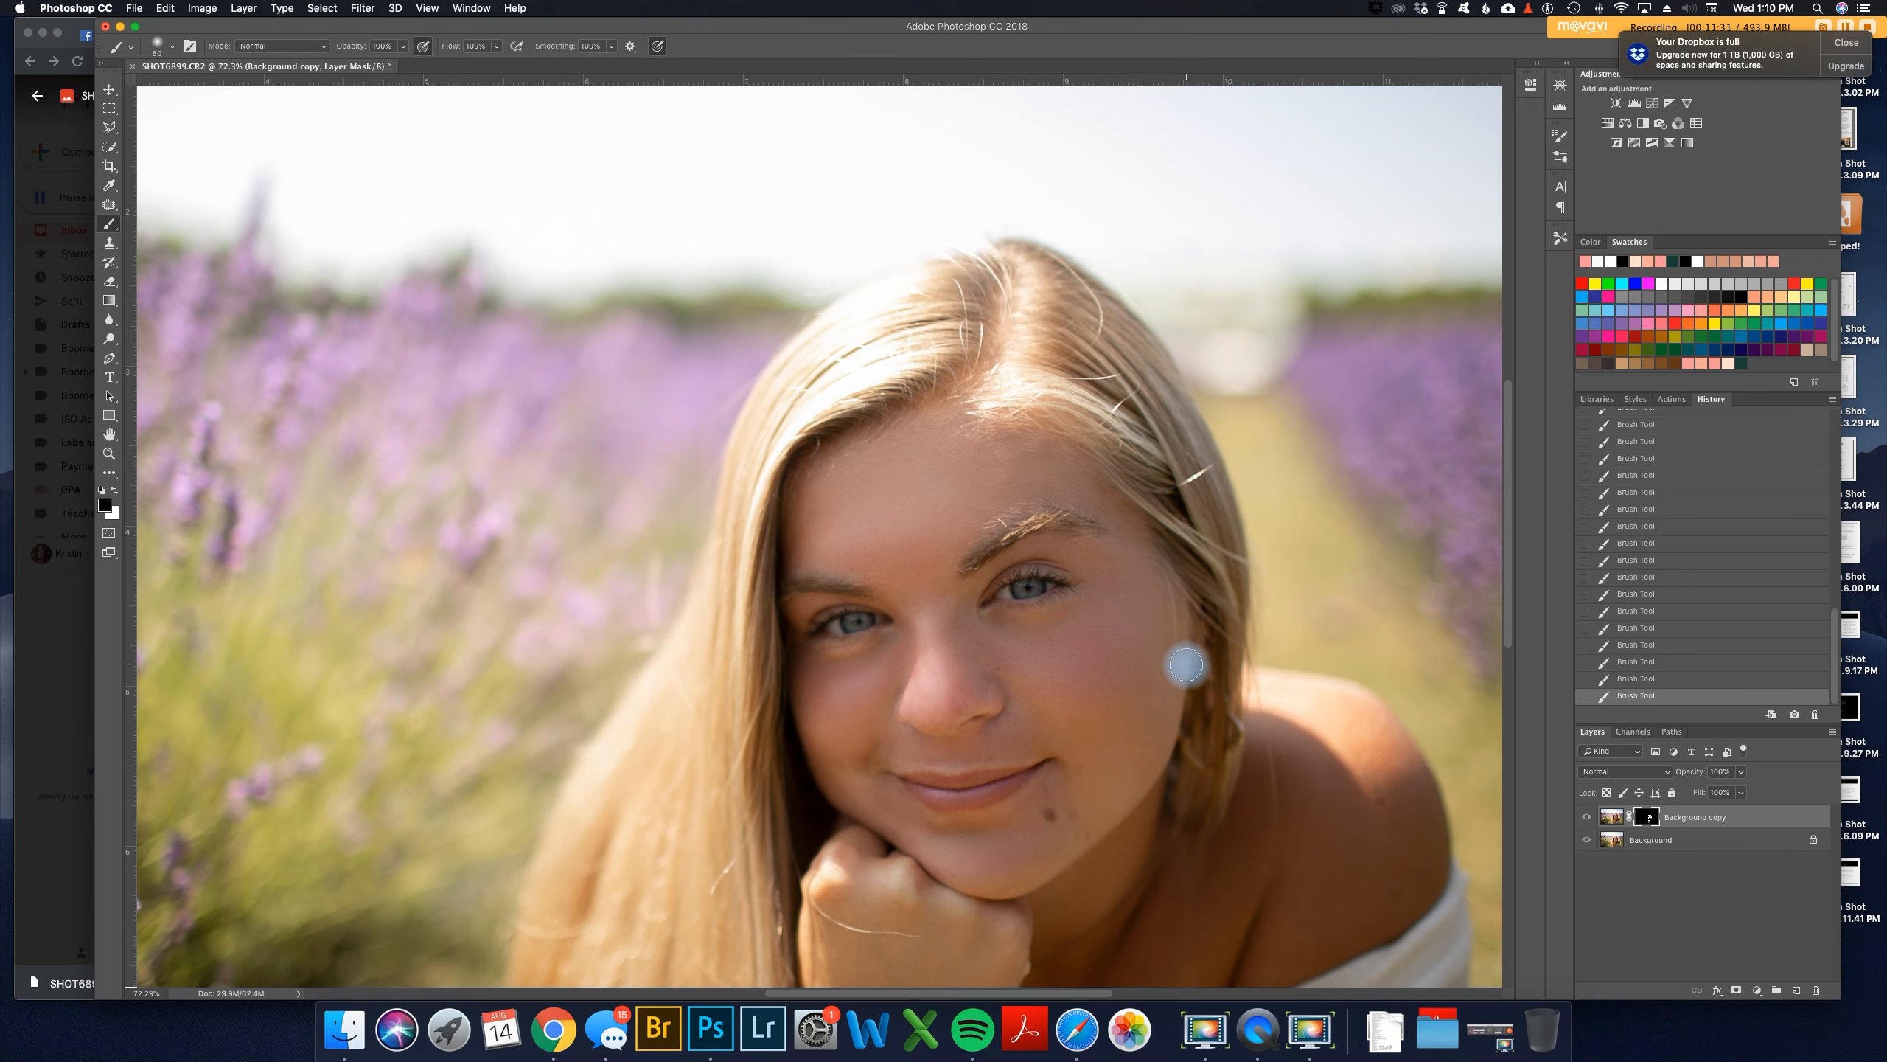
key(backslash)
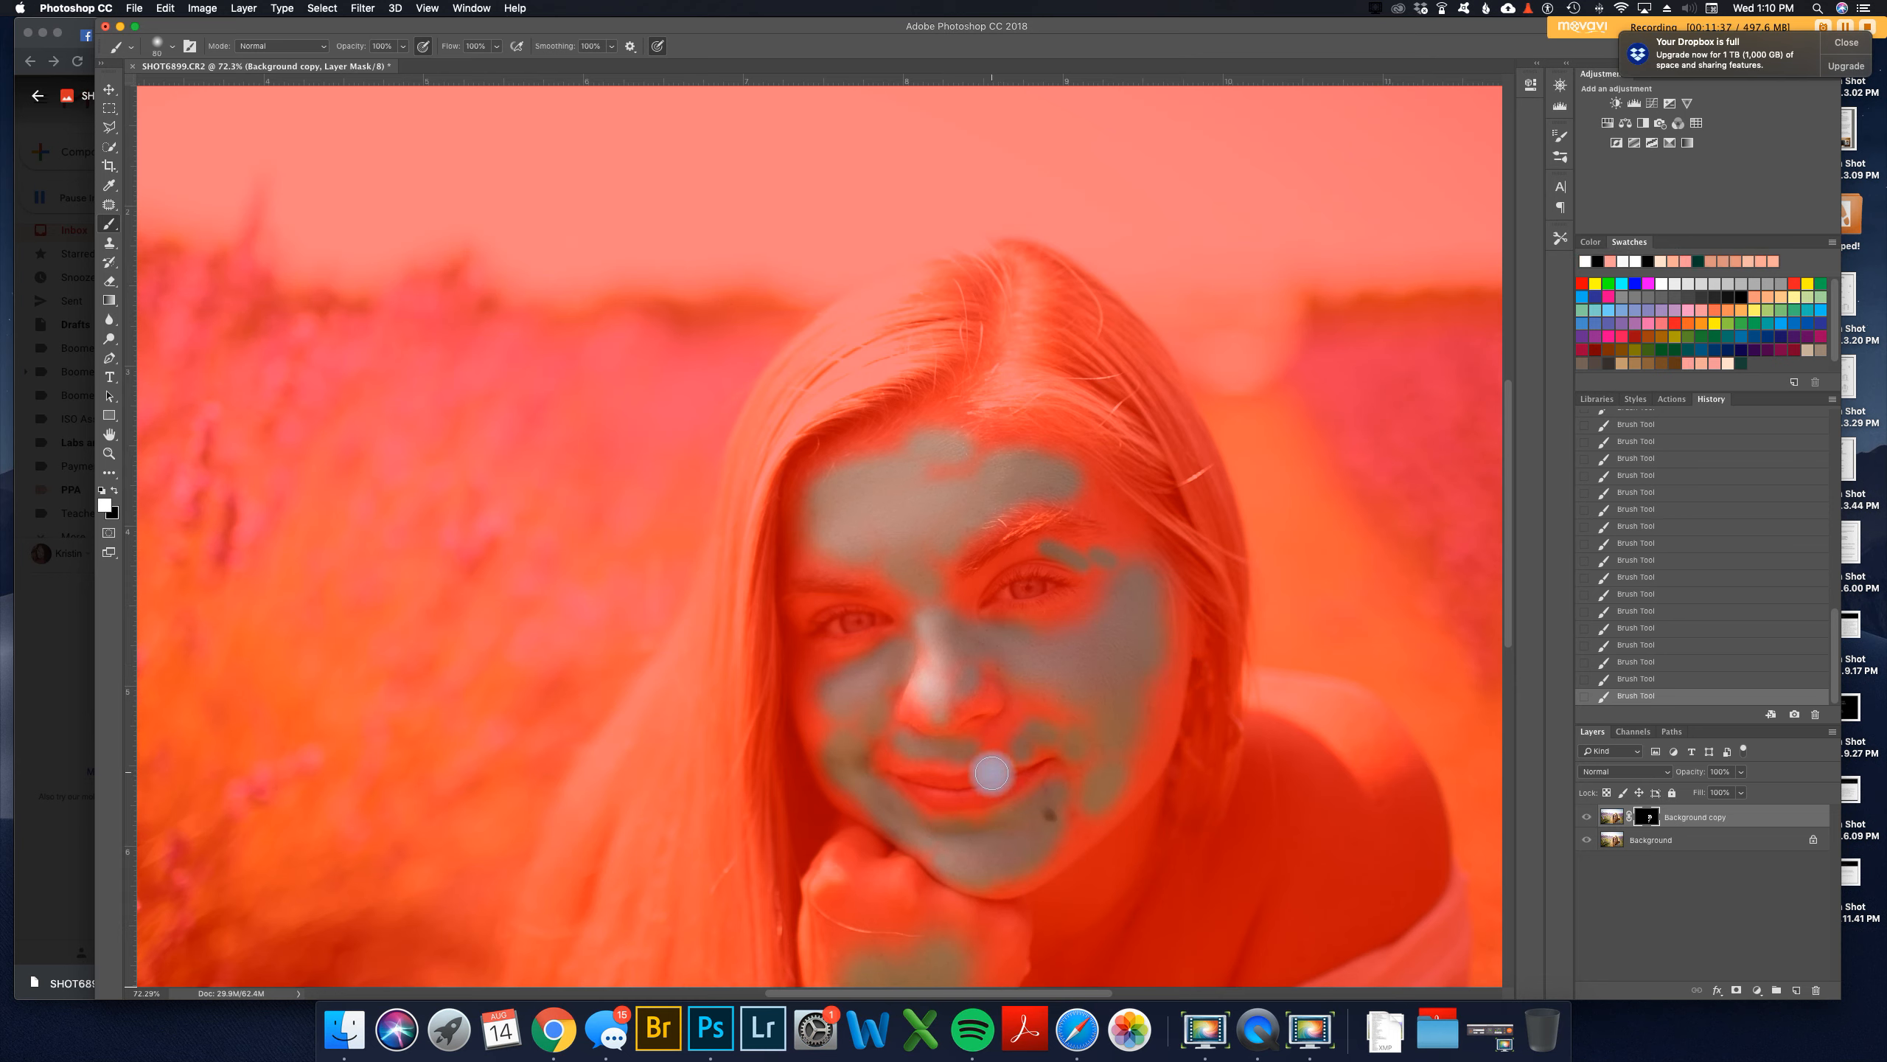
key(backslash)
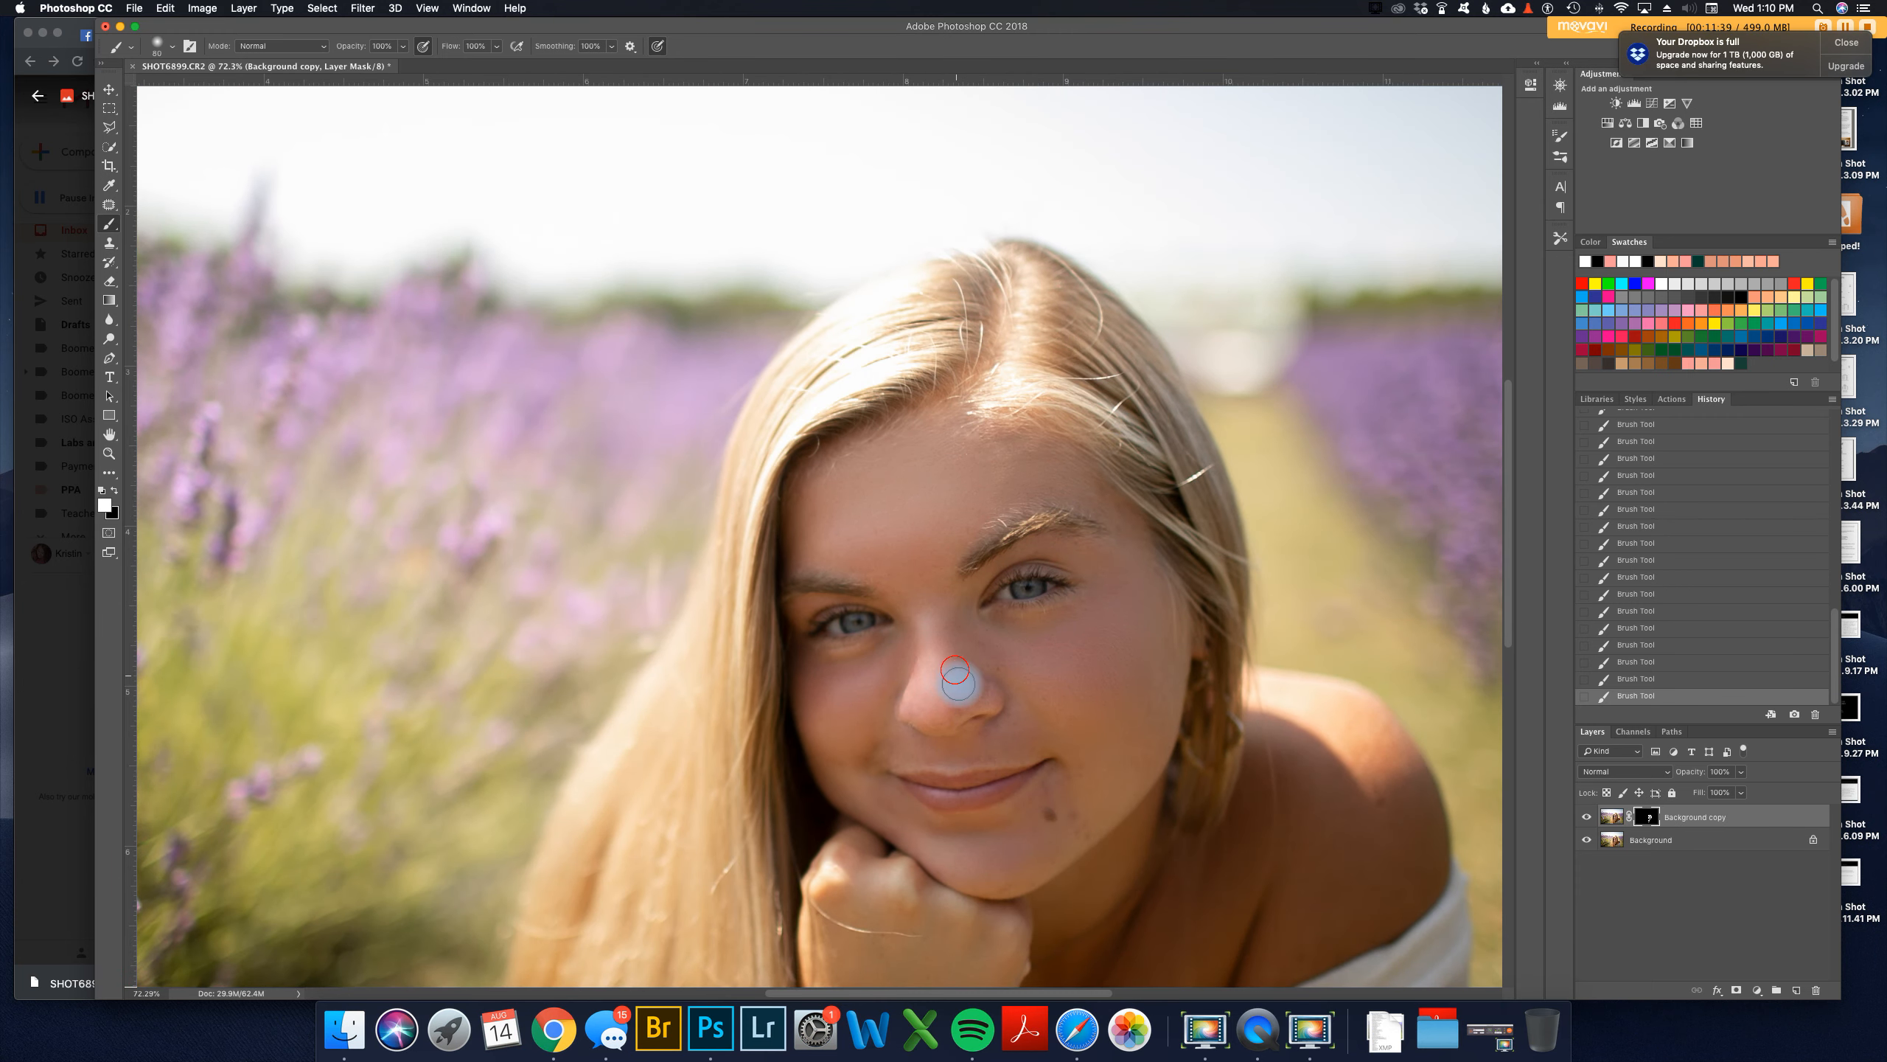
key(backslash)
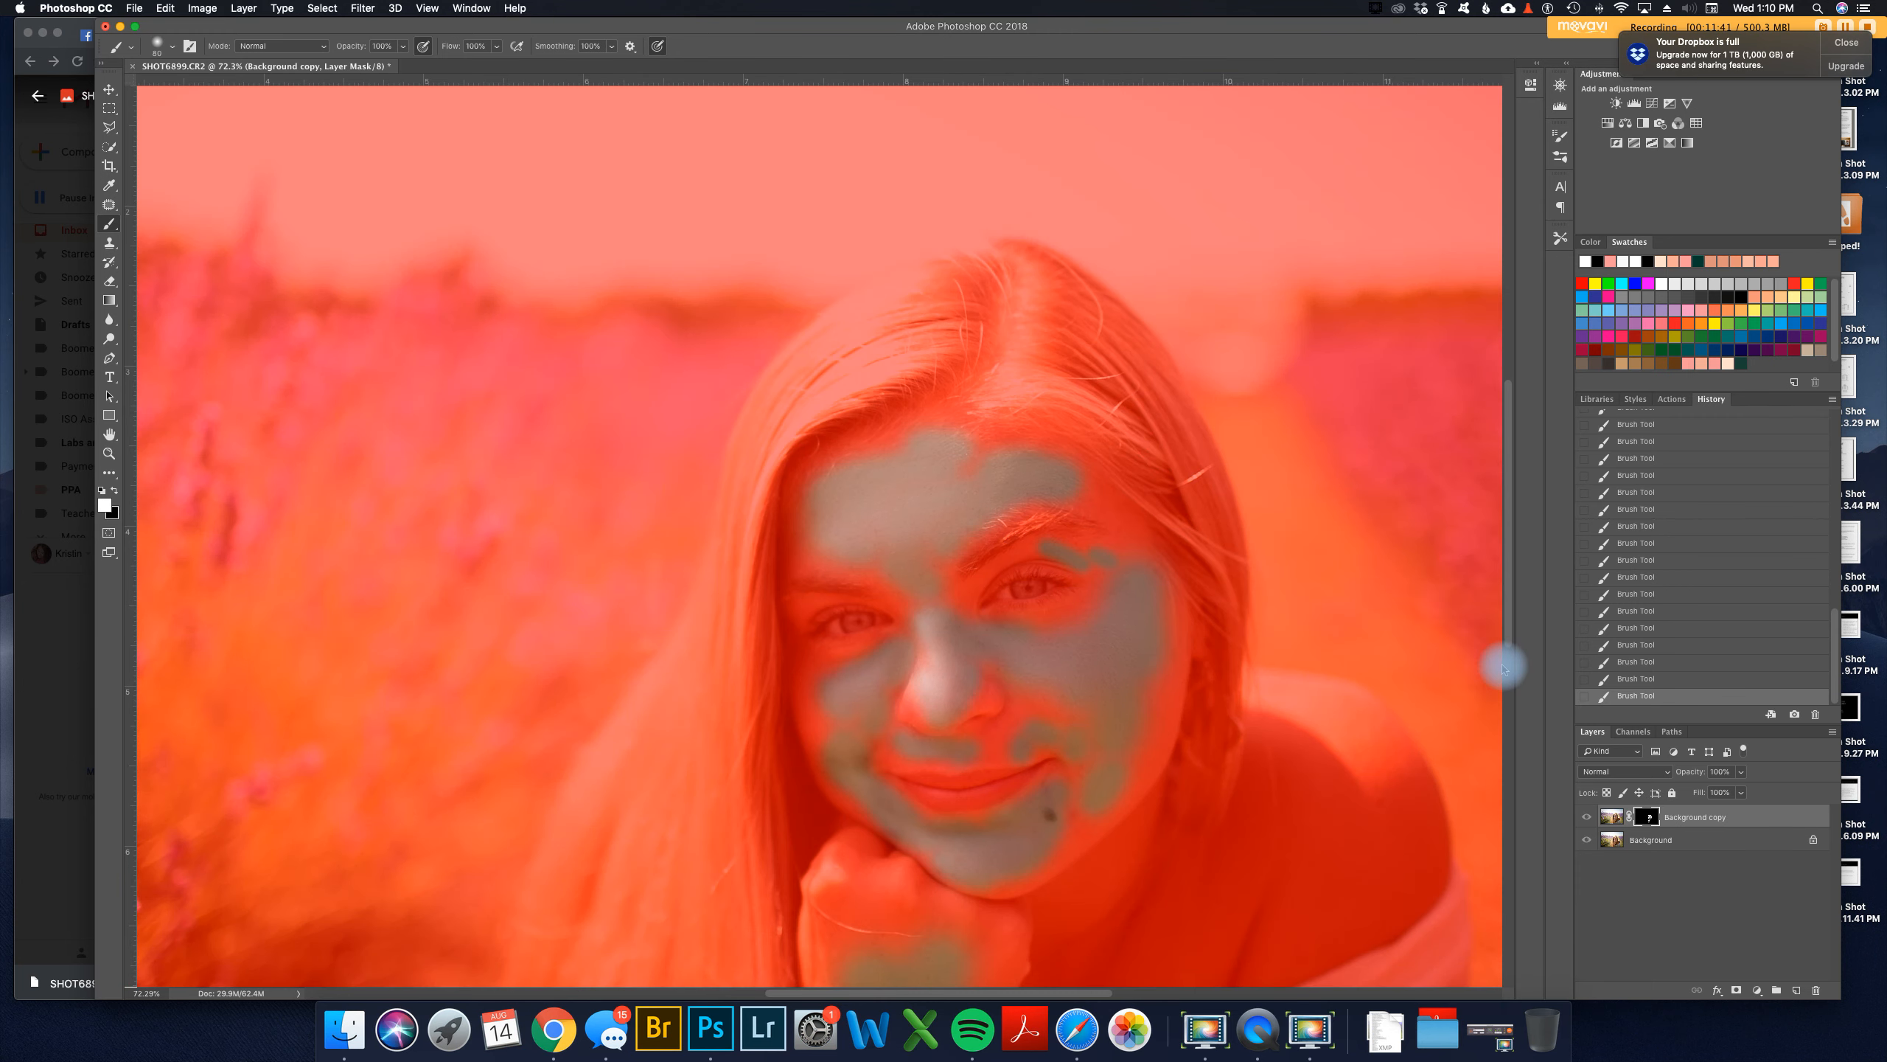
key(backslash)
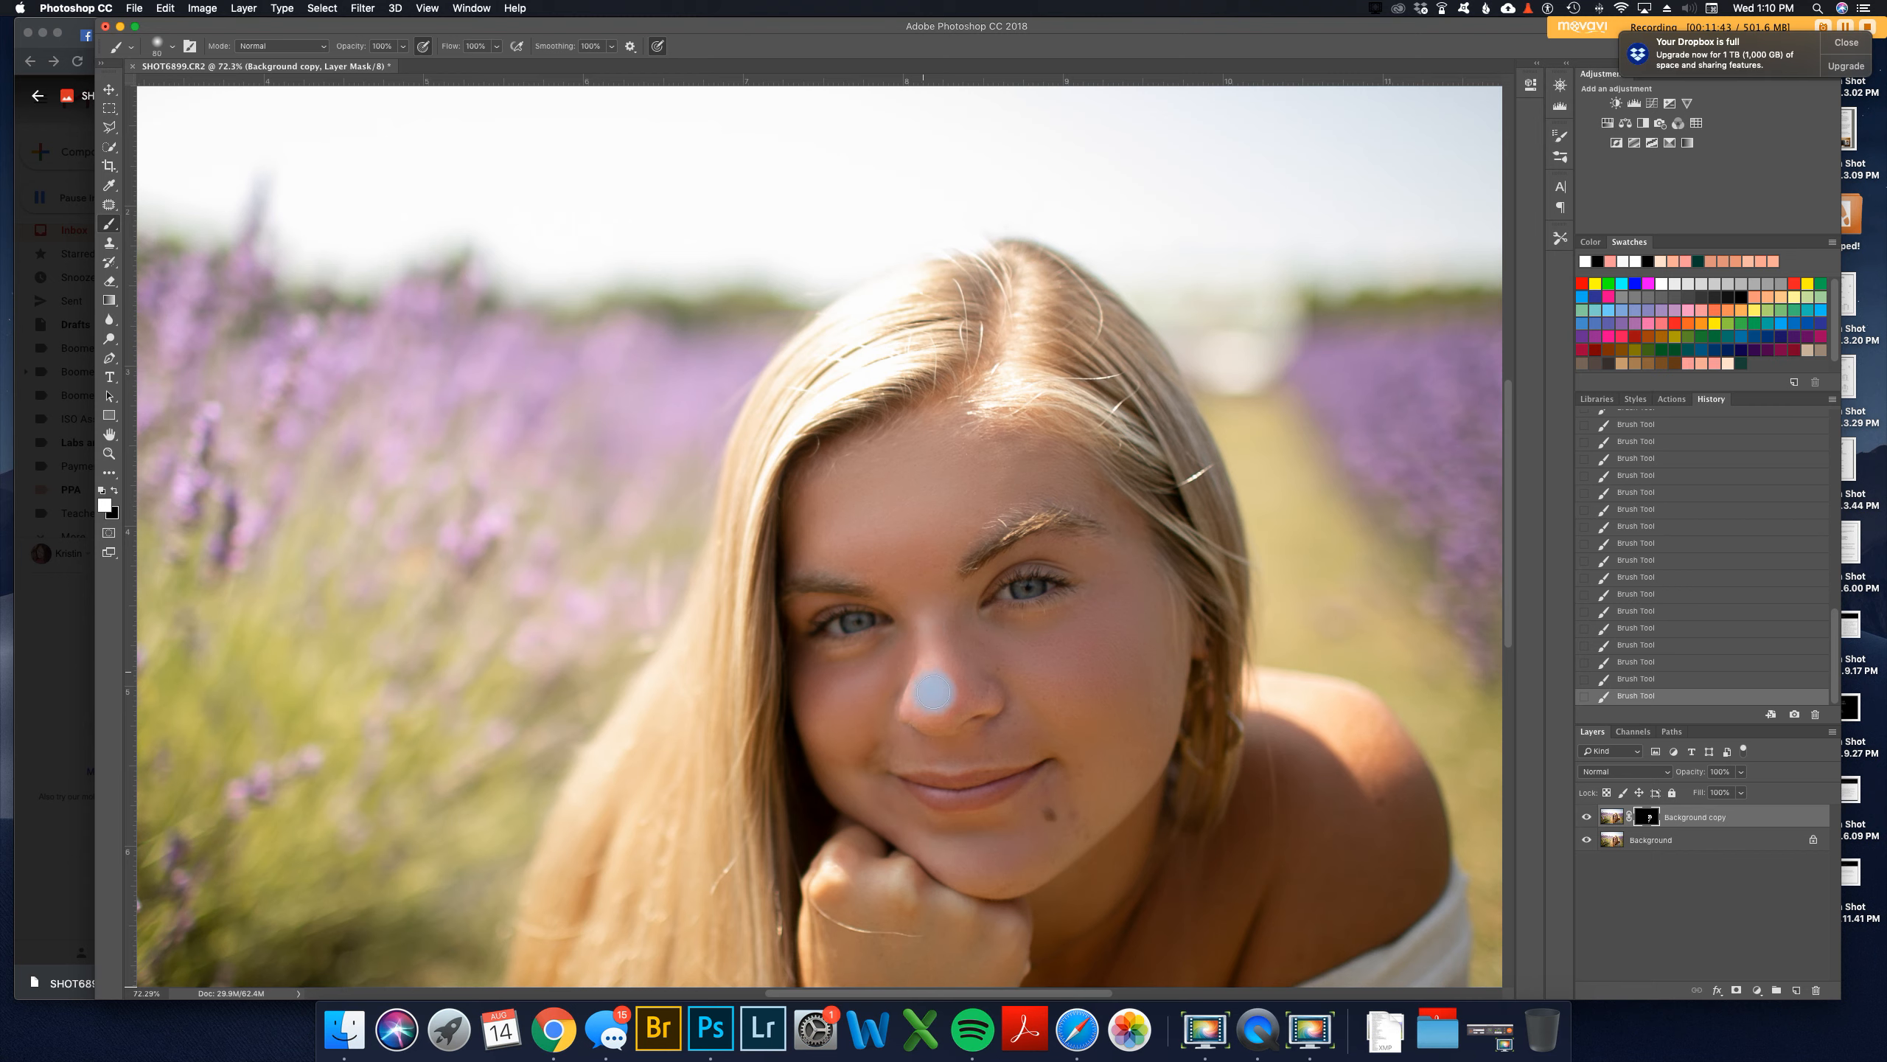
key(backslash)
key(backslash)
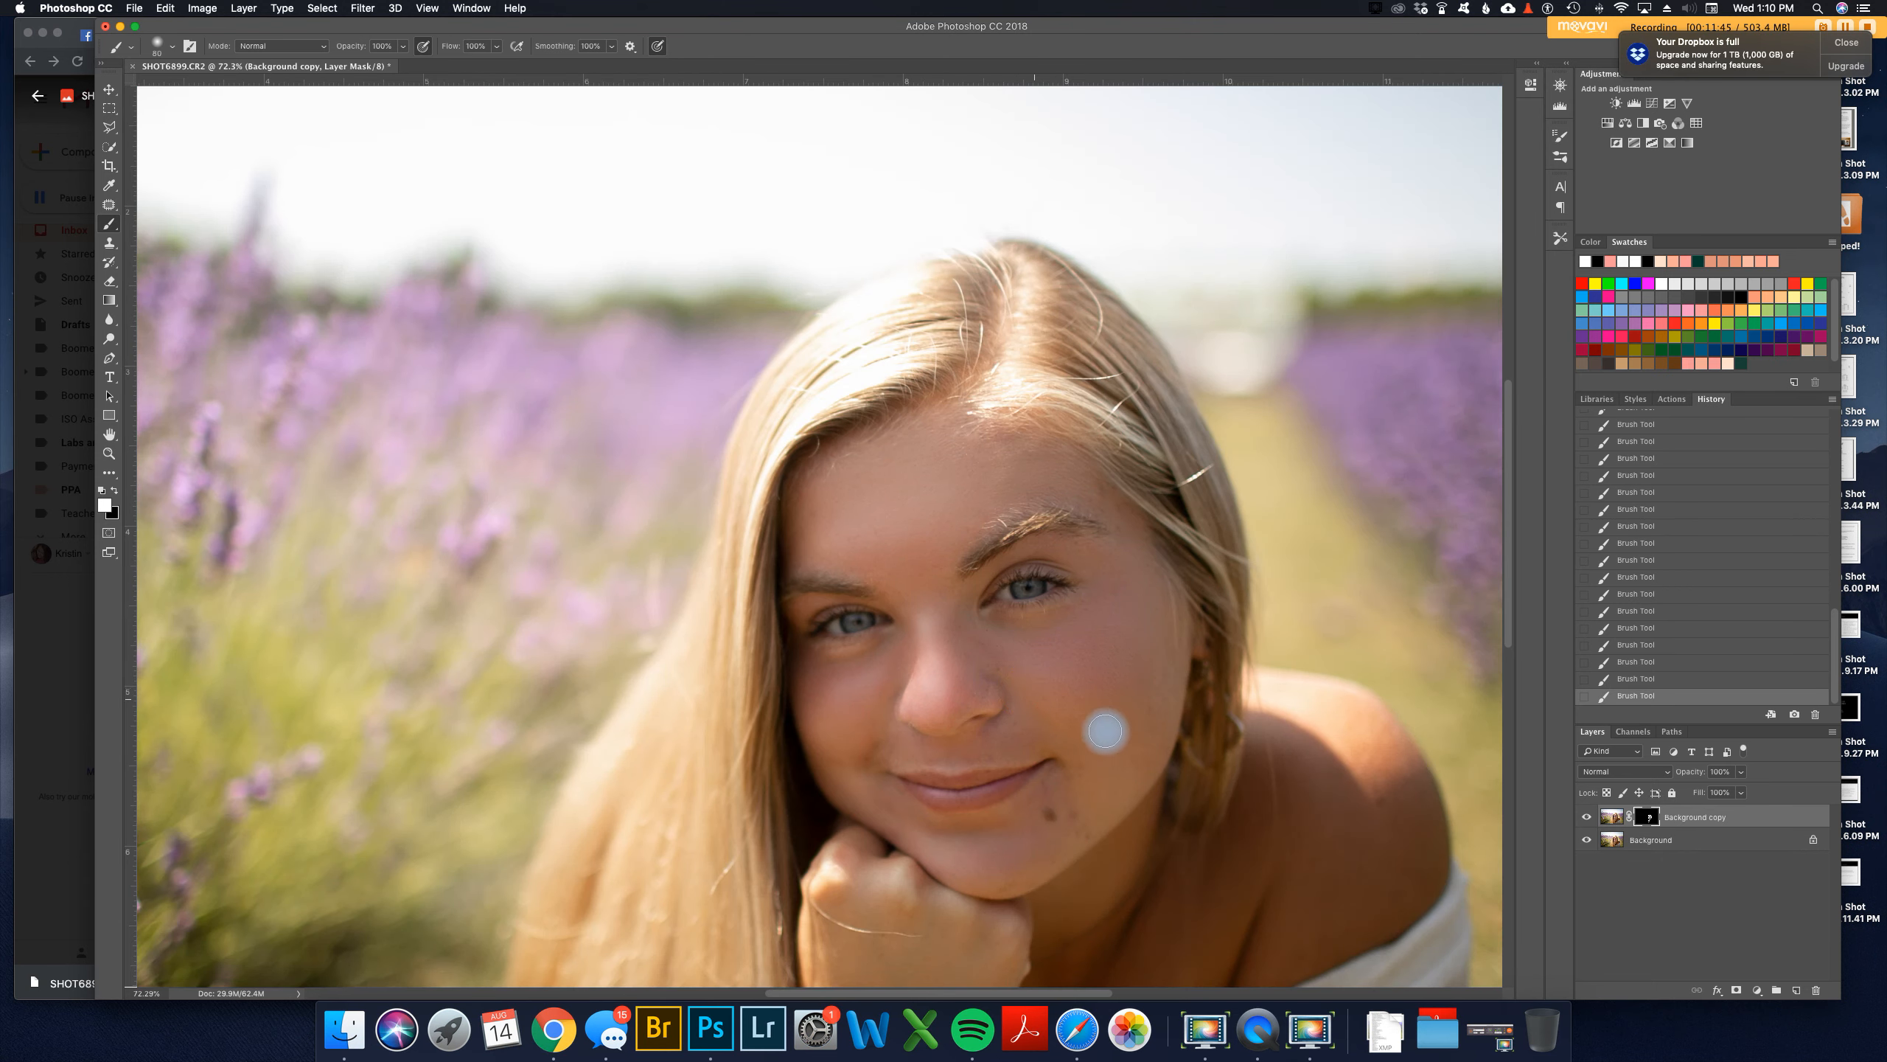
key(backslash)
click(1078, 807)
key(backslash)
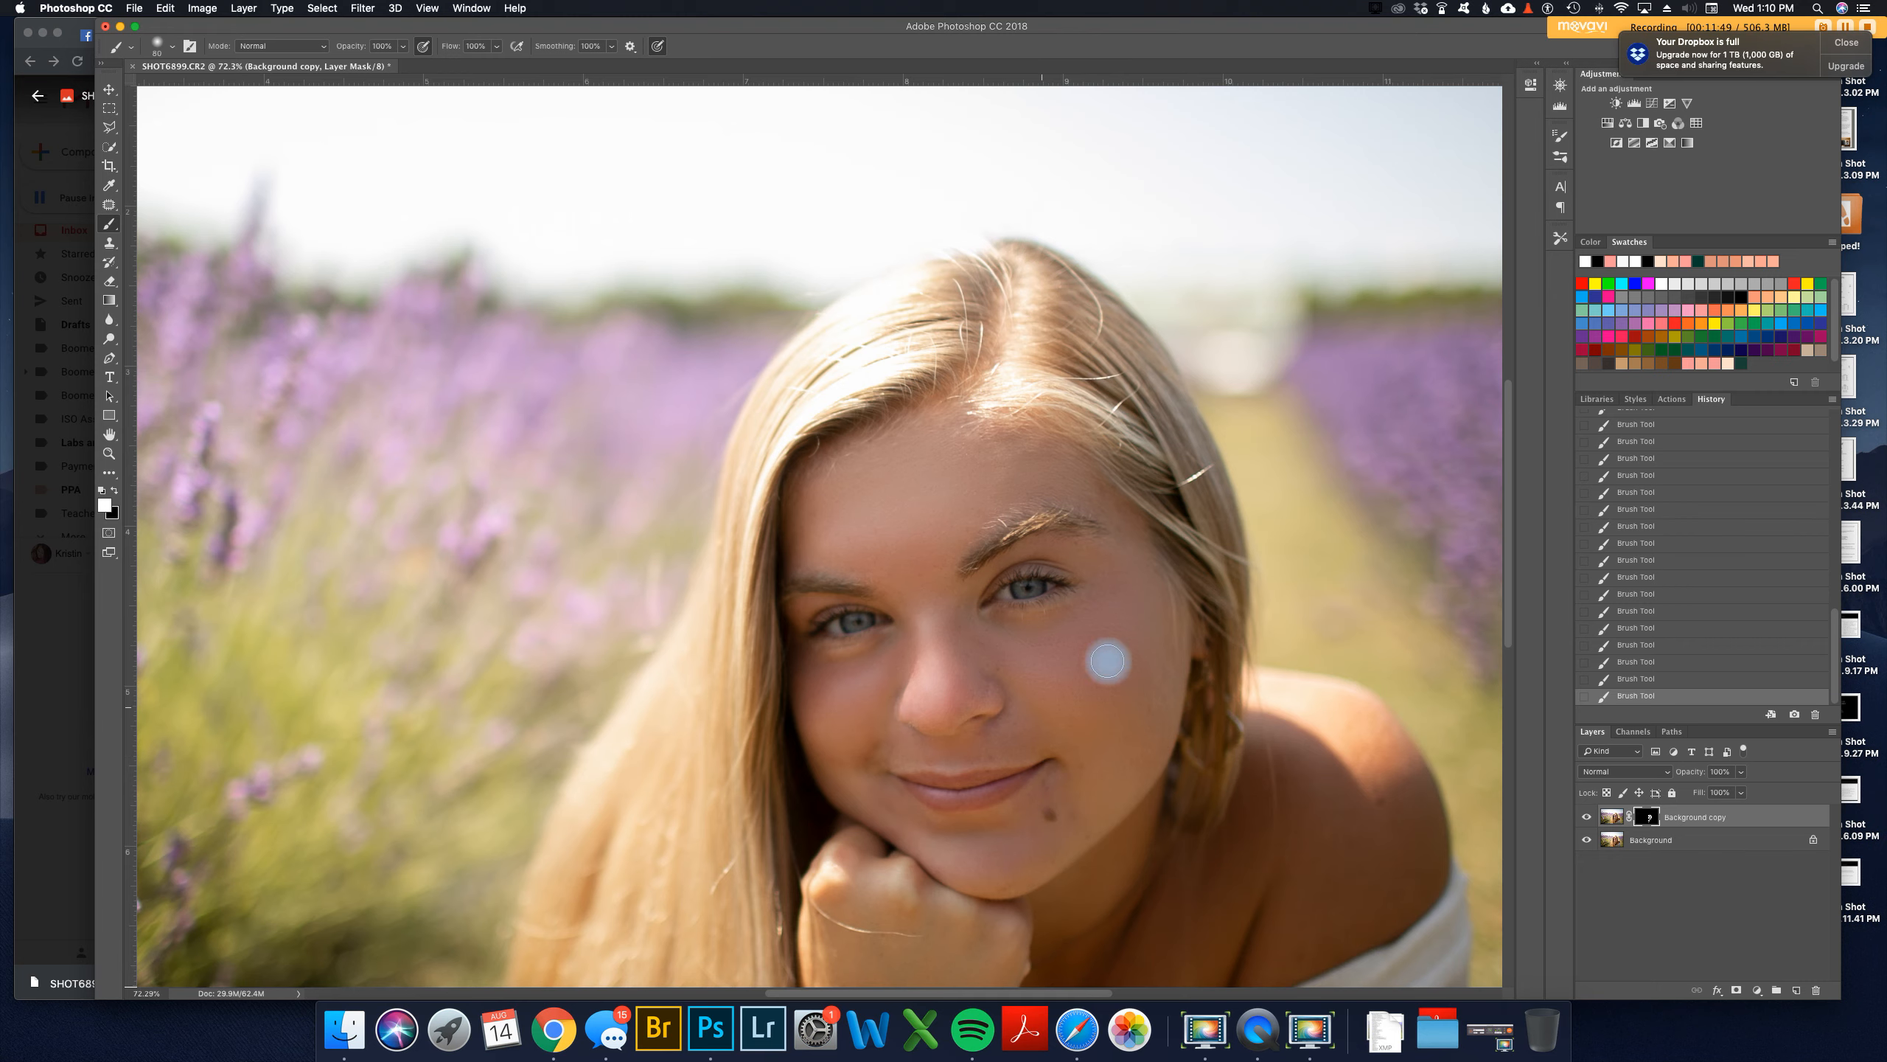
Step: Review the smoothing on the whole portrait and lower the Background copy layer's opacity to 78%
scroll(1184, 637, down, 10)
scroll(1032, 656, up, 4)
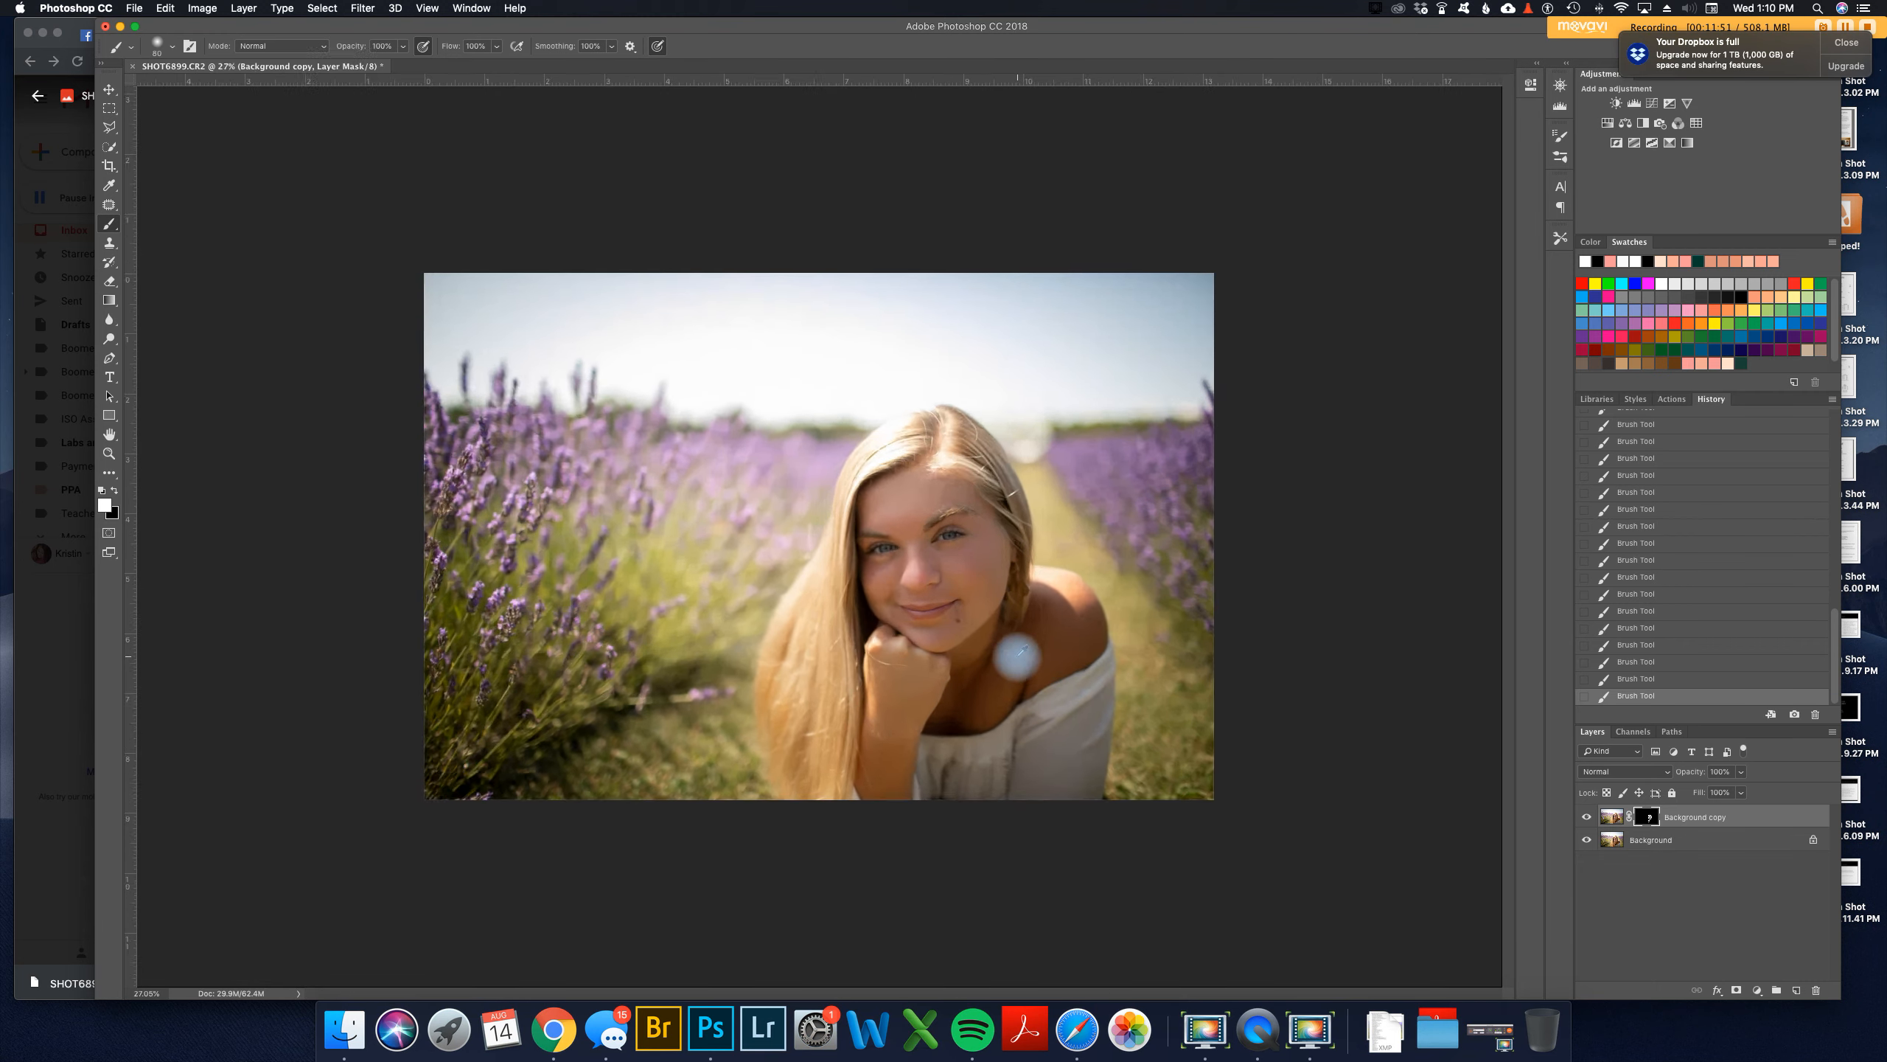
scroll(1311, 654, up, 3)
scroll(1297, 654, down, 3)
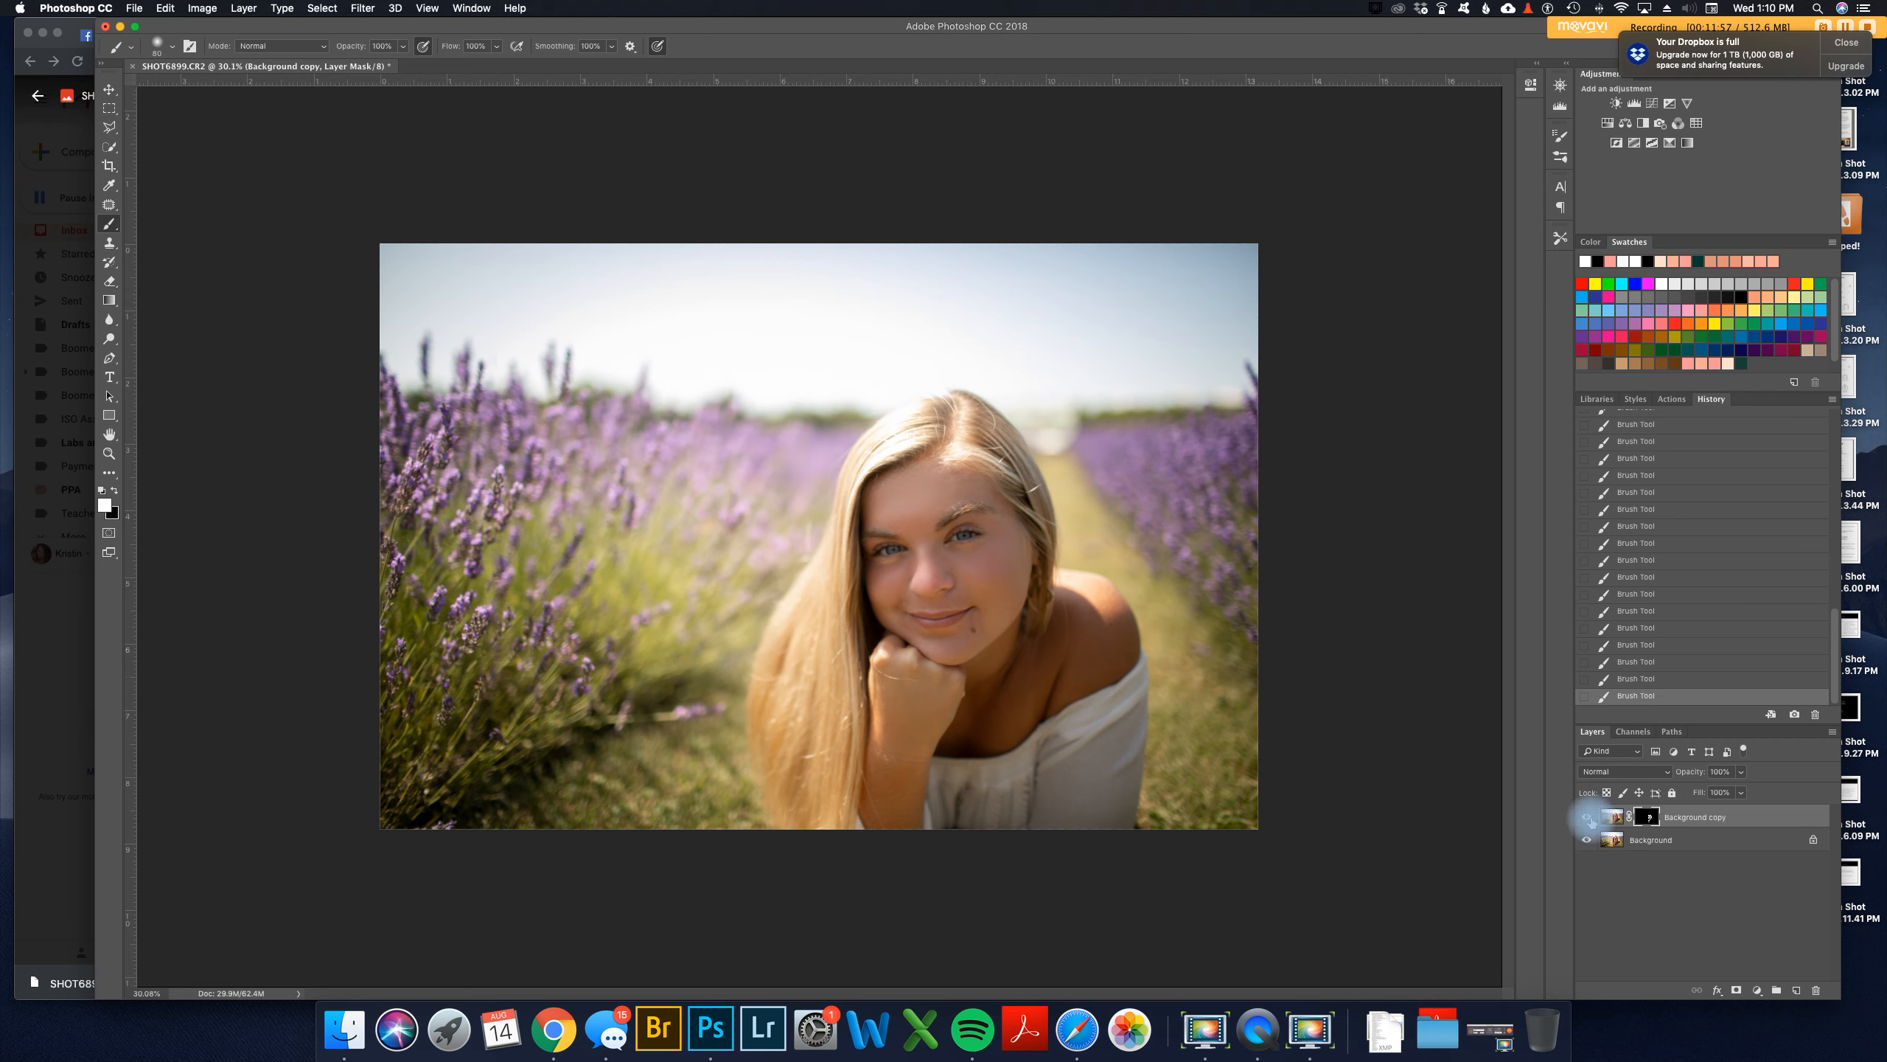
scroll(978, 586, up, 2)
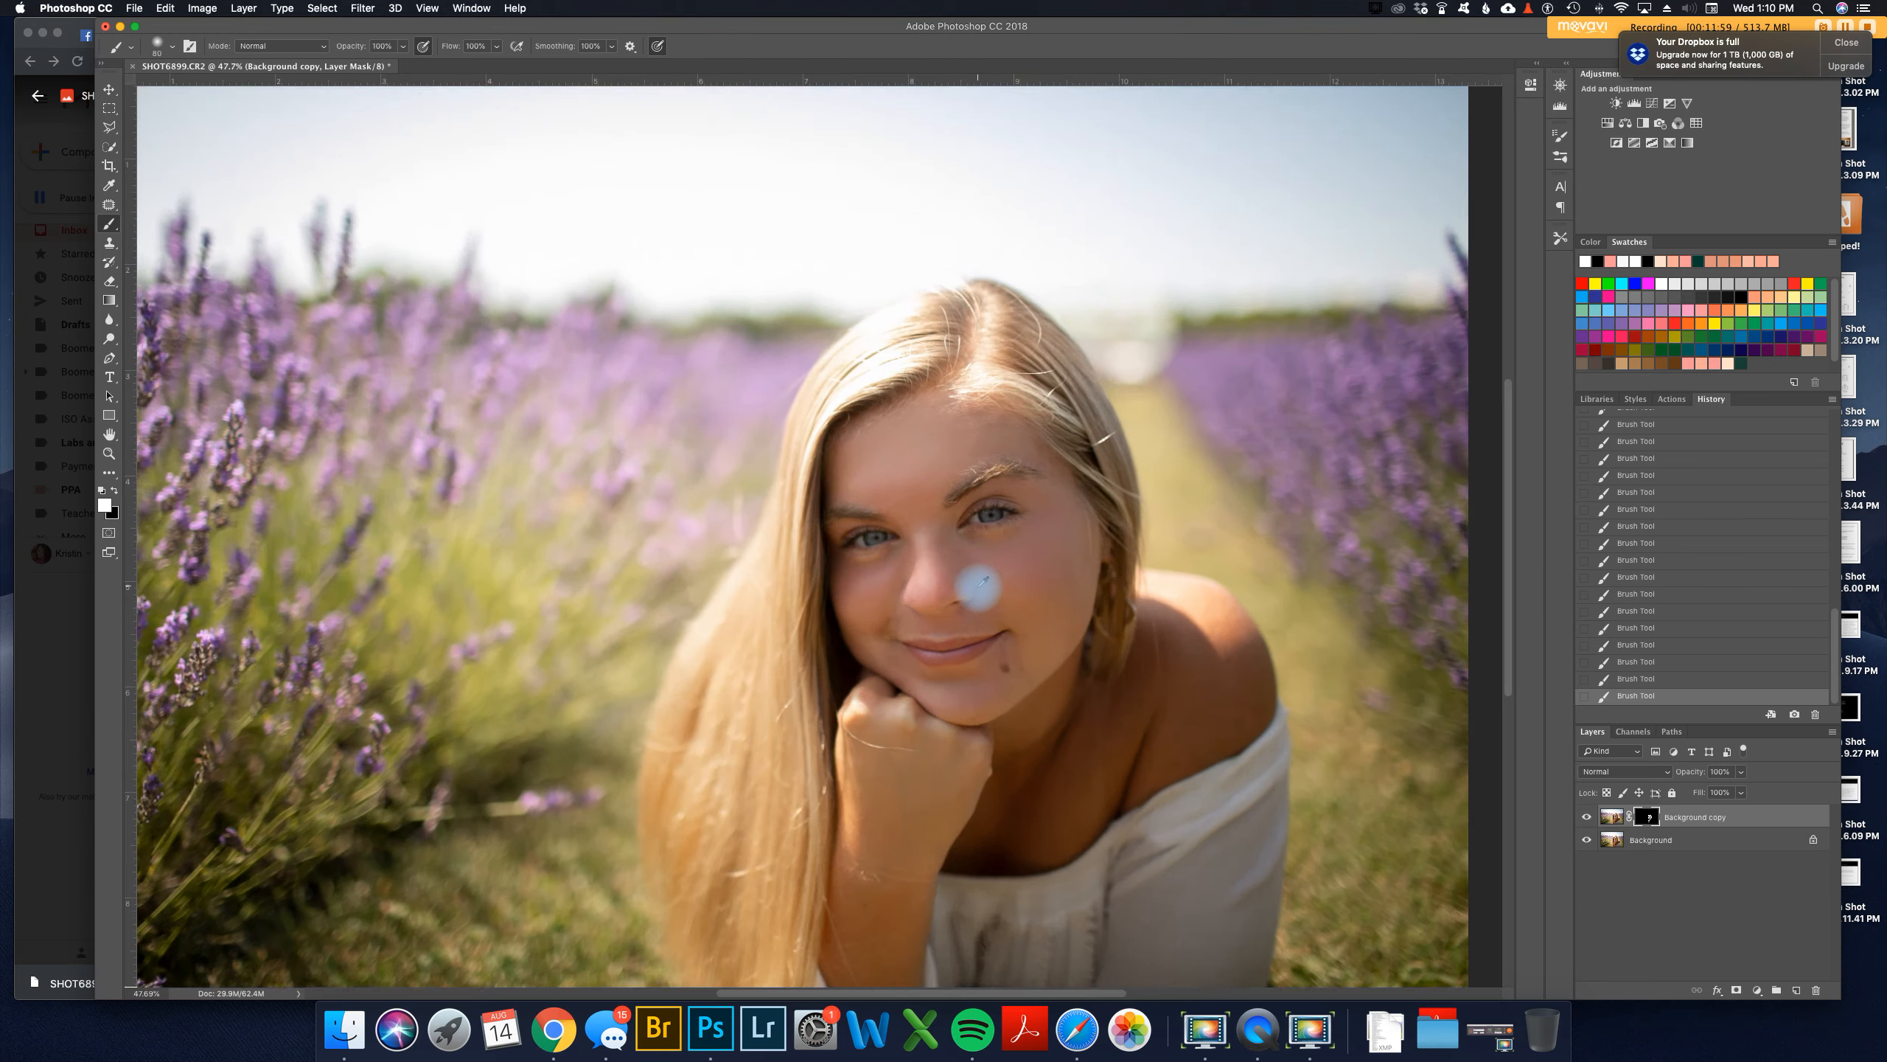
scroll(977, 586, up, 2)
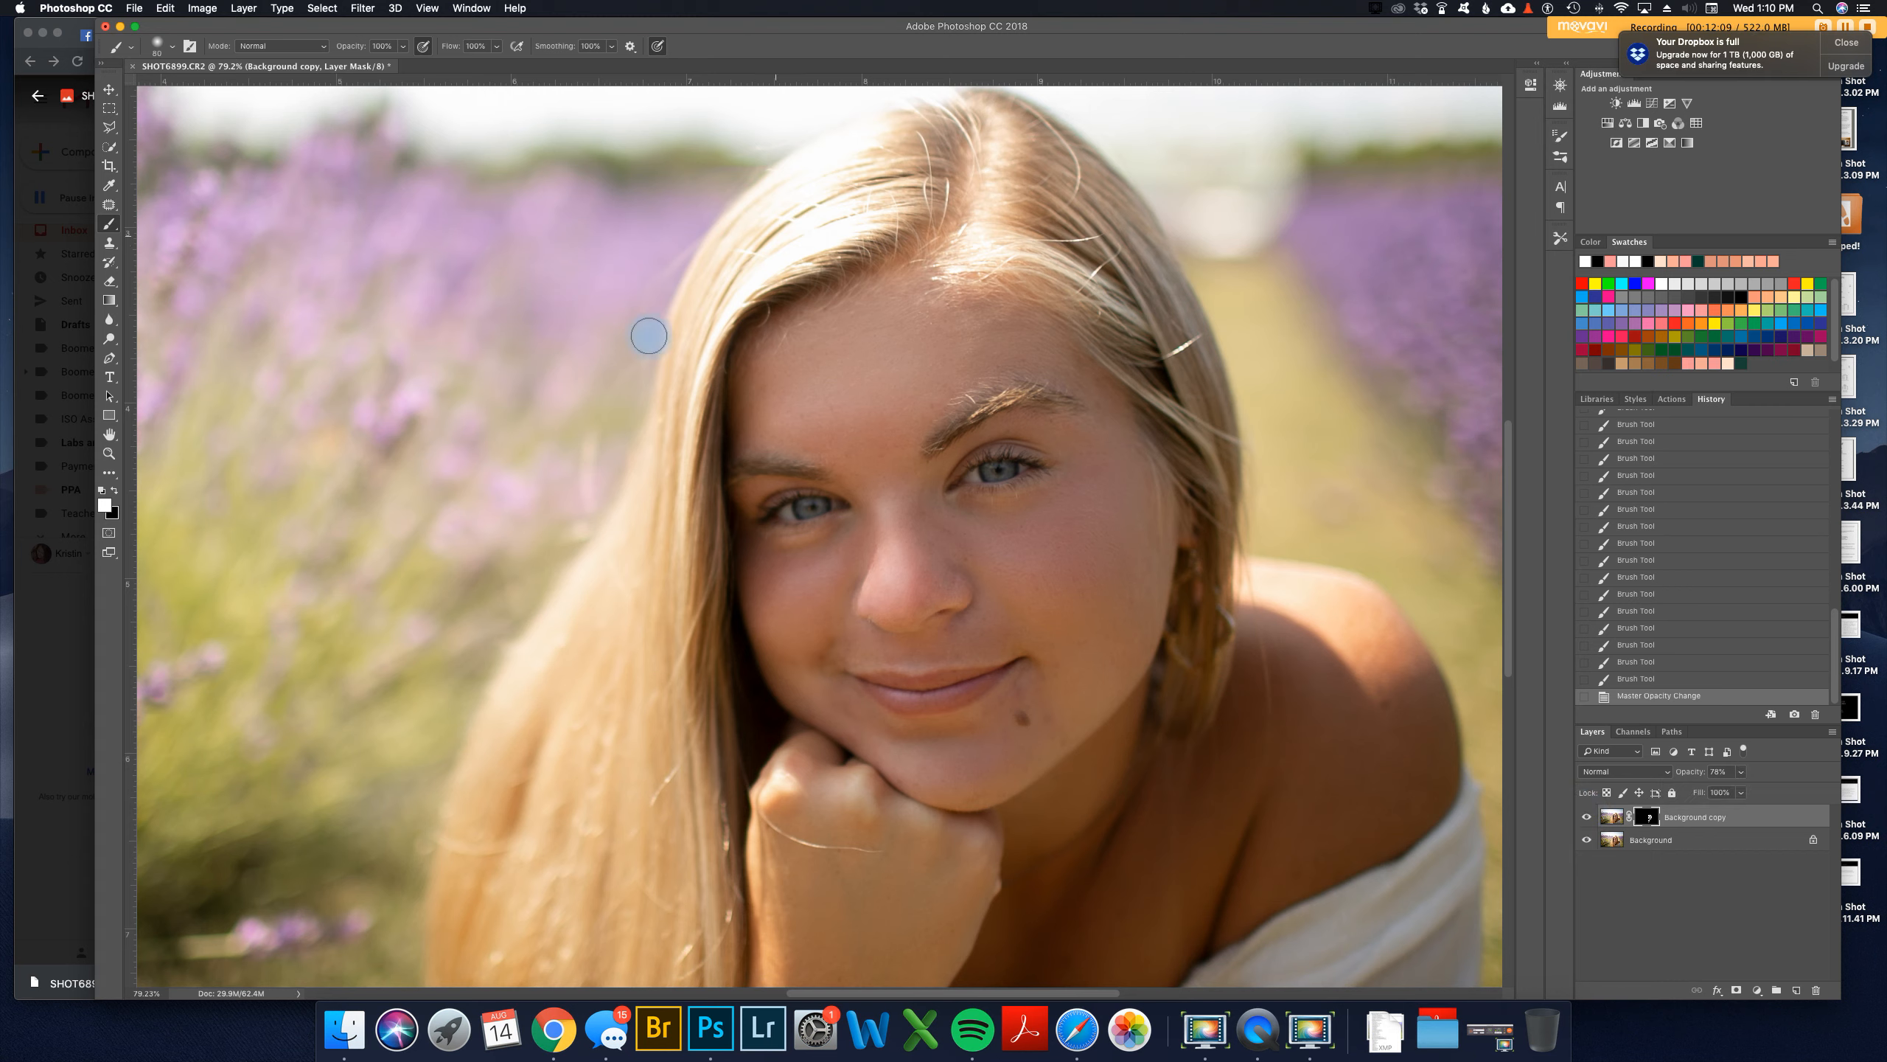
Step: Patch the uneven skin along the jaw beside the mole on the Background copy layer's image
click(108, 205)
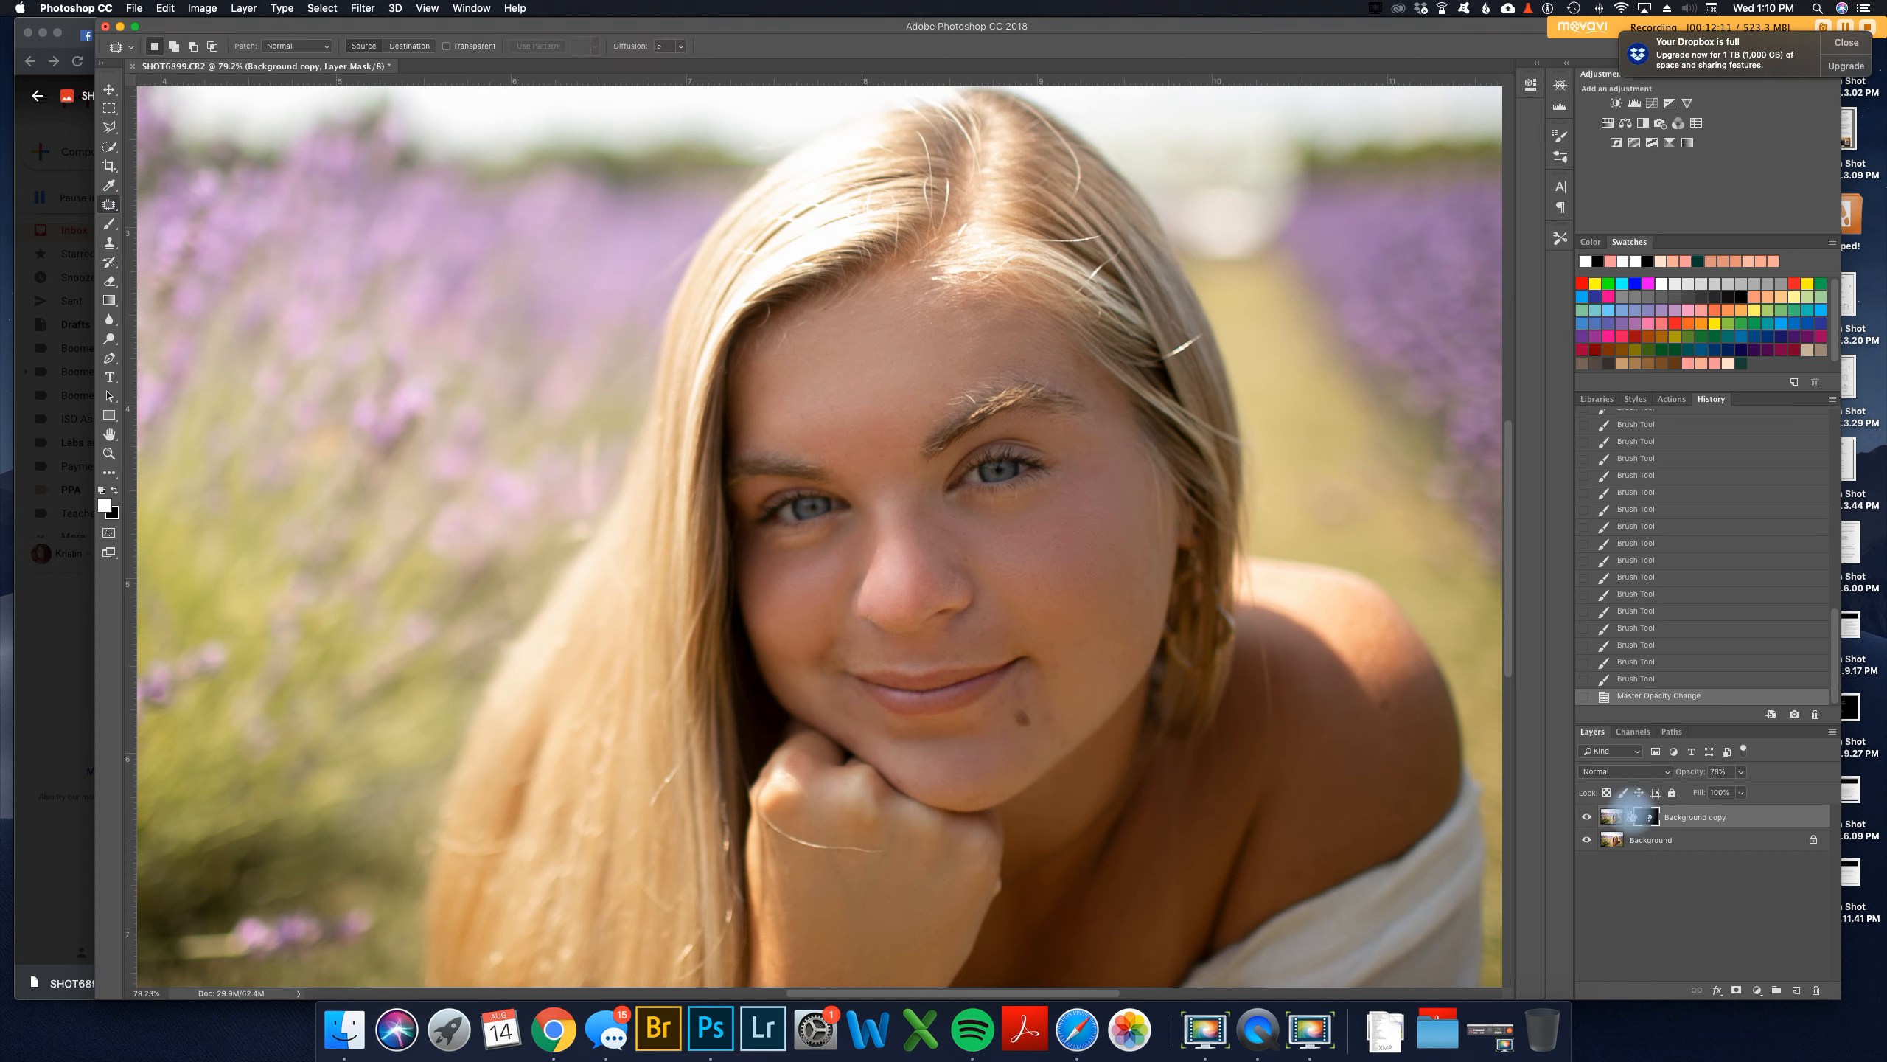
click(1620, 815)
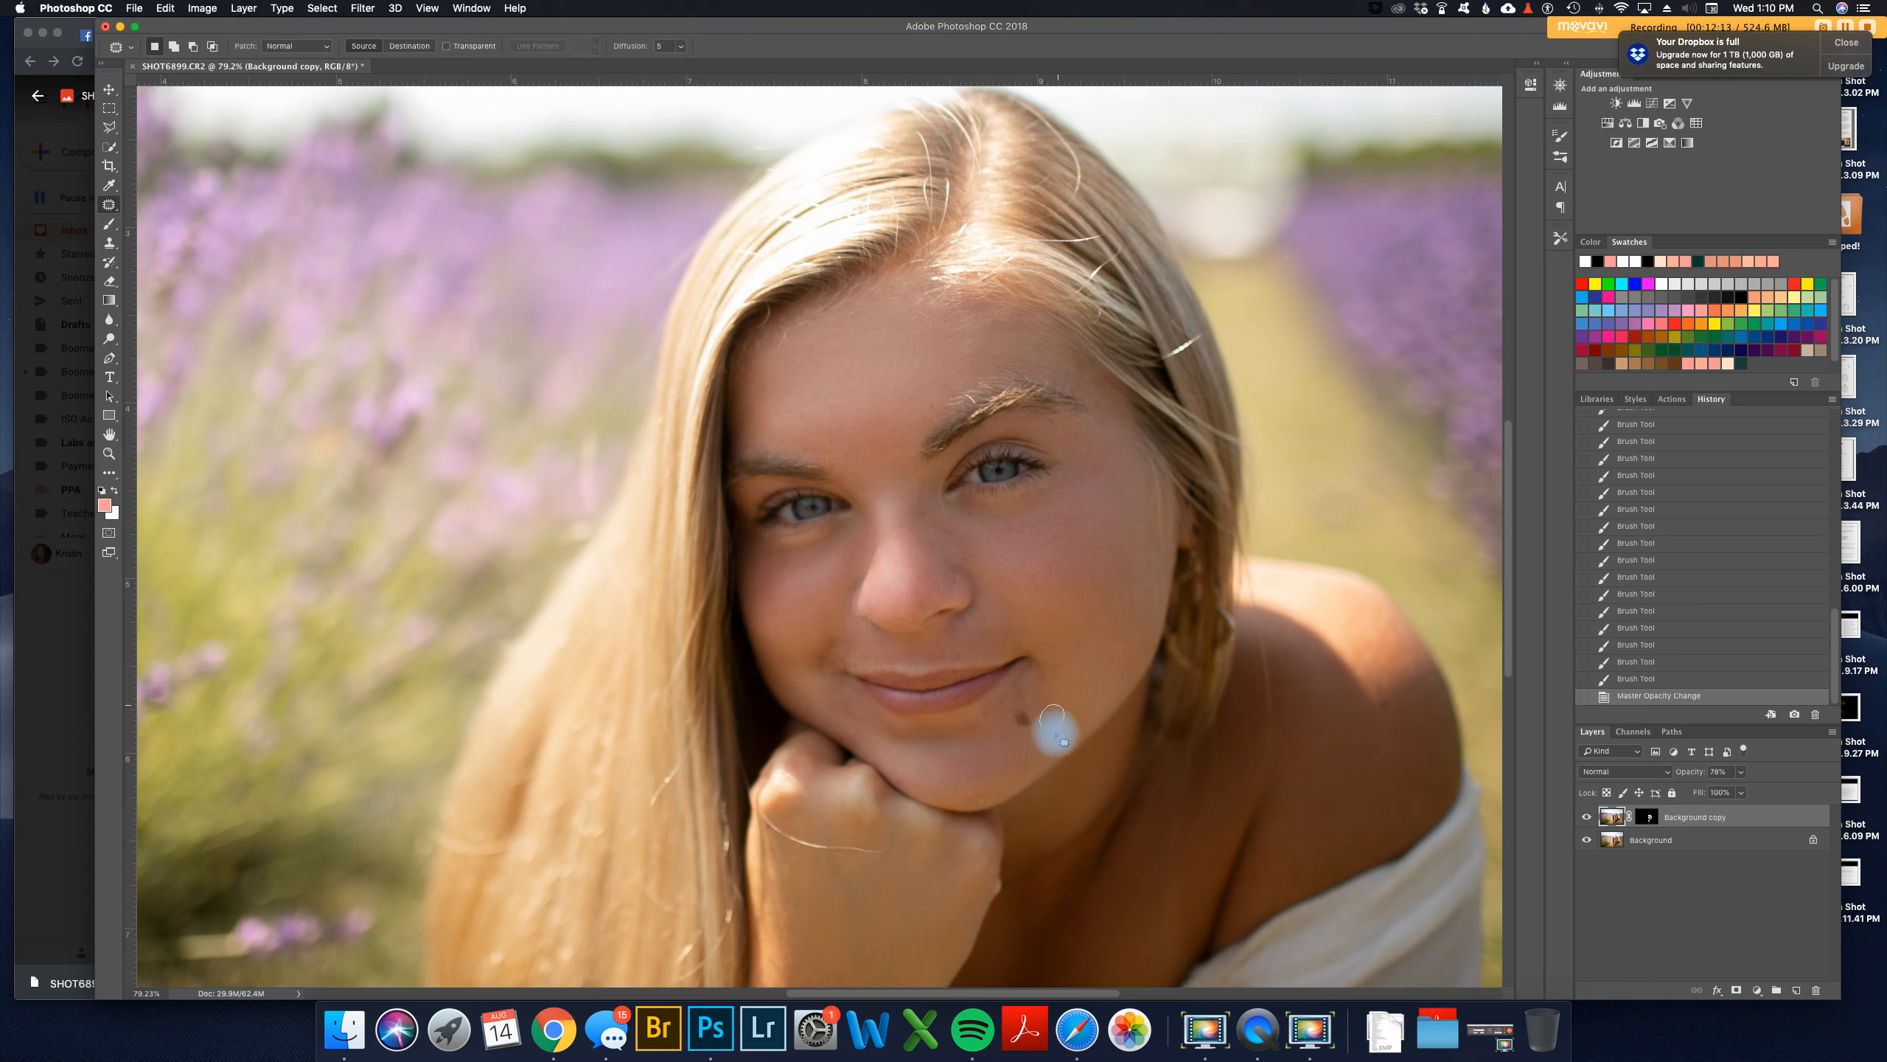
drag(1055, 733, 1042, 727)
drag(1052, 720, 1077, 686)
click(1009, 704)
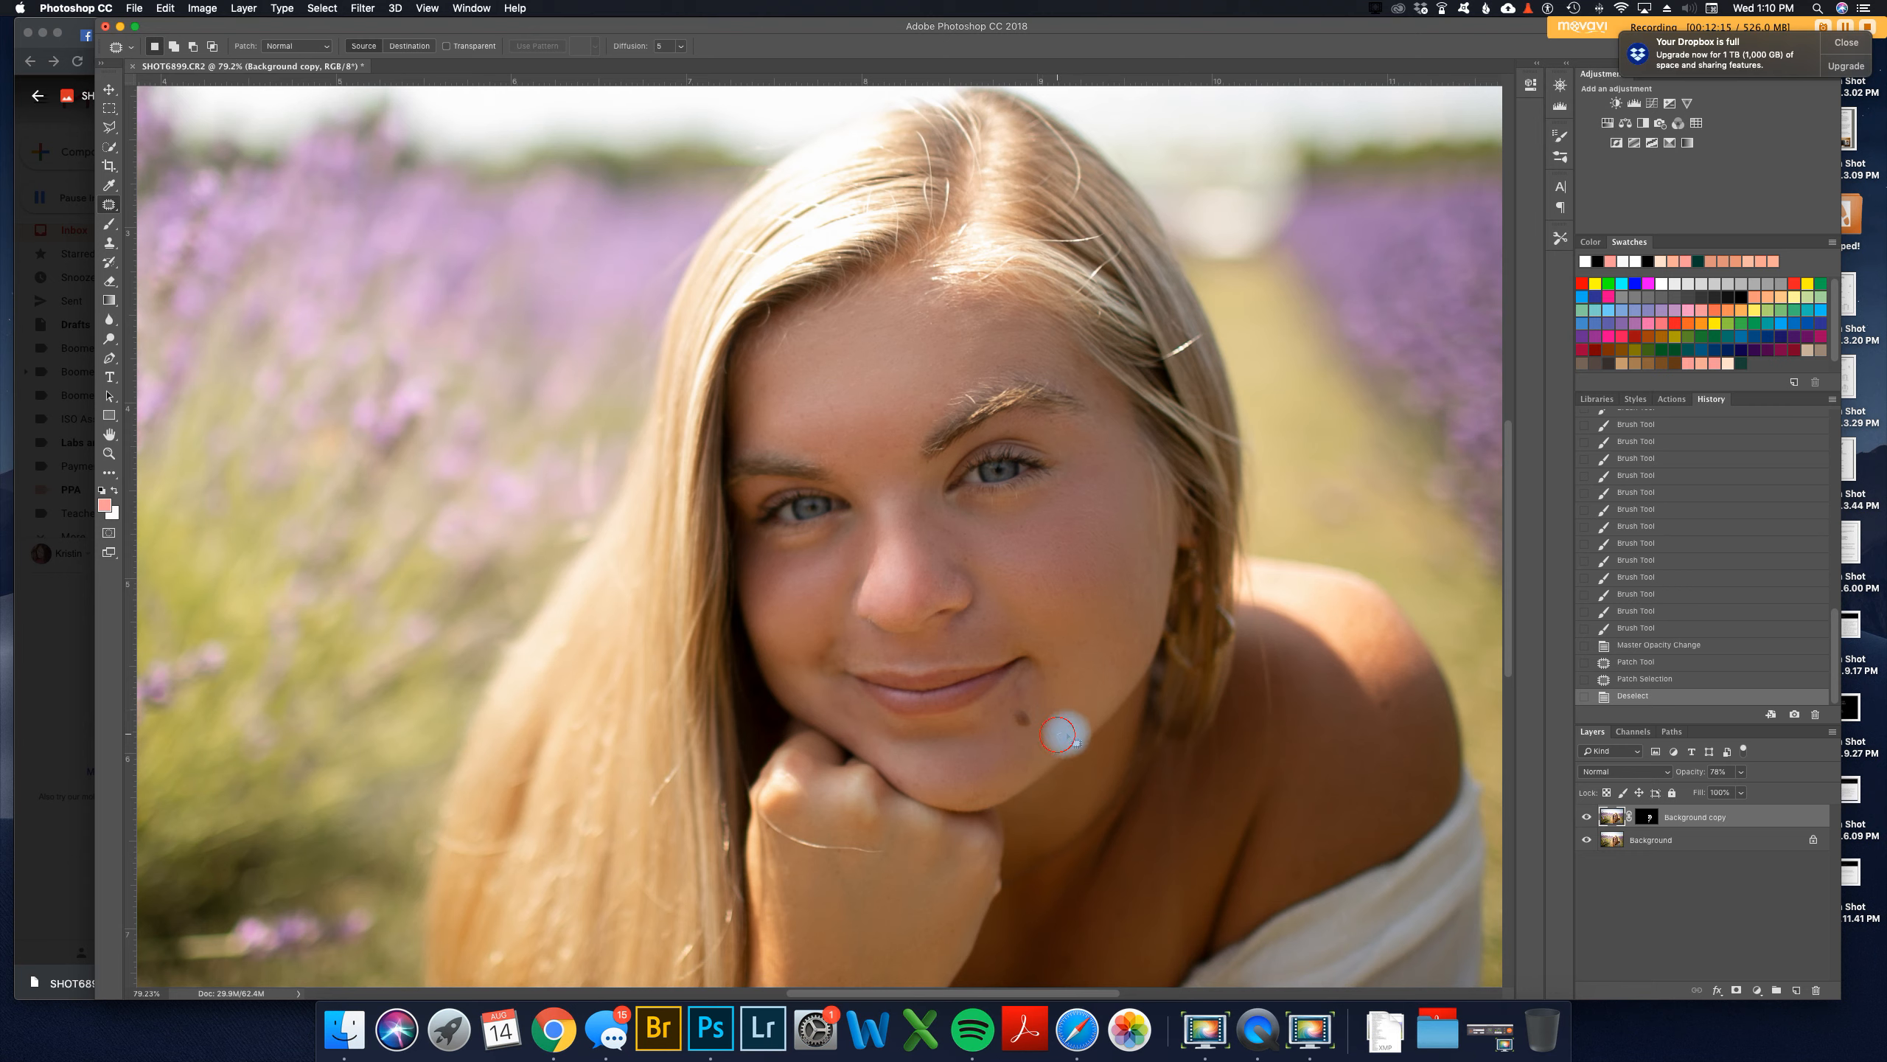
mouse_move(1067, 754)
mouse_down()
mouse_move(1084, 707)
mouse_move(1011, 687)
mouse_move(1104, 666)
mouse_up()
click(906, 710)
click(1051, 746)
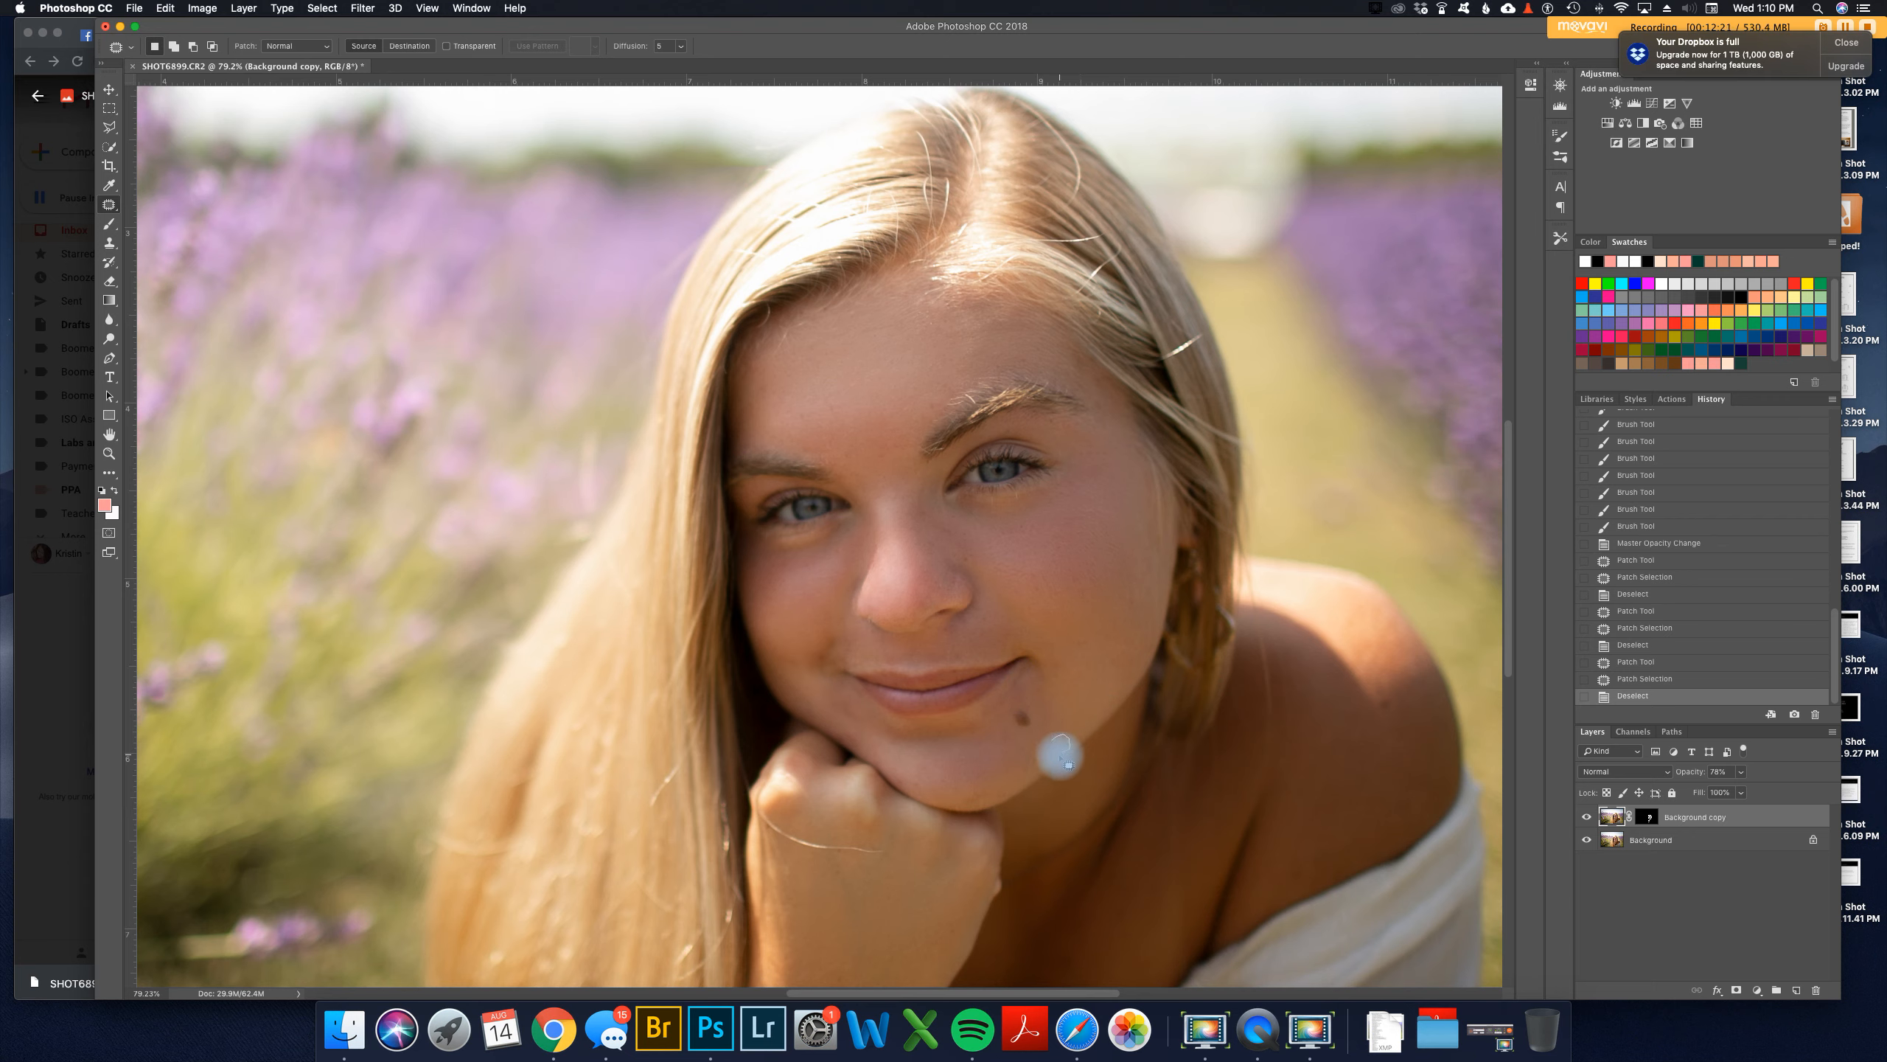
mouse_move(1068, 764)
mouse_down()
mouse_move(1082, 696)
mouse_move(1062, 725)
mouse_up()
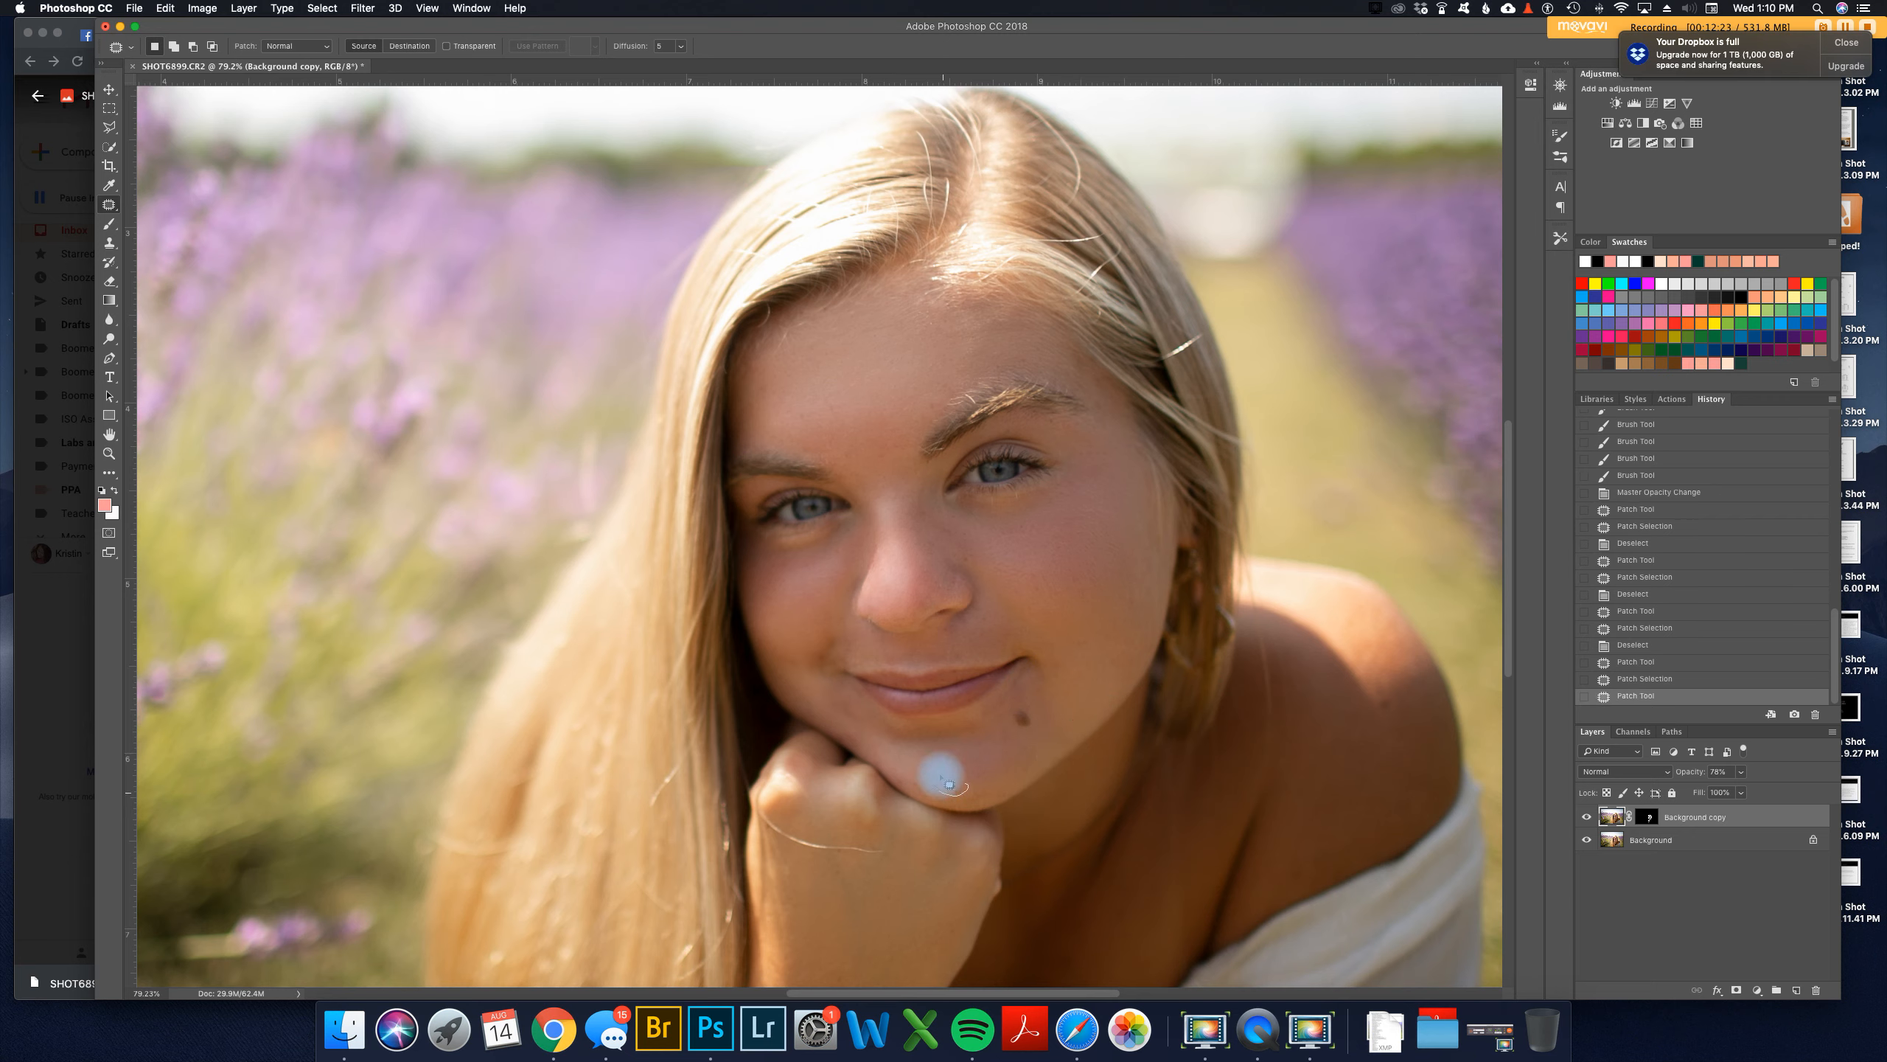
Step: Patch the chin above the hand and the skin beside the knuckle with nearby clean skin
drag(941, 775, 954, 786)
mouse_move(954, 786)
mouse_down()
mouse_move(983, 765)
mouse_move(922, 773)
mouse_up()
click(928, 773)
mouse_move(928, 783)
mouse_down()
mouse_move(961, 766)
mouse_move(907, 774)
mouse_up()
click(957, 763)
drag(903, 778, 956, 763)
click(857, 728)
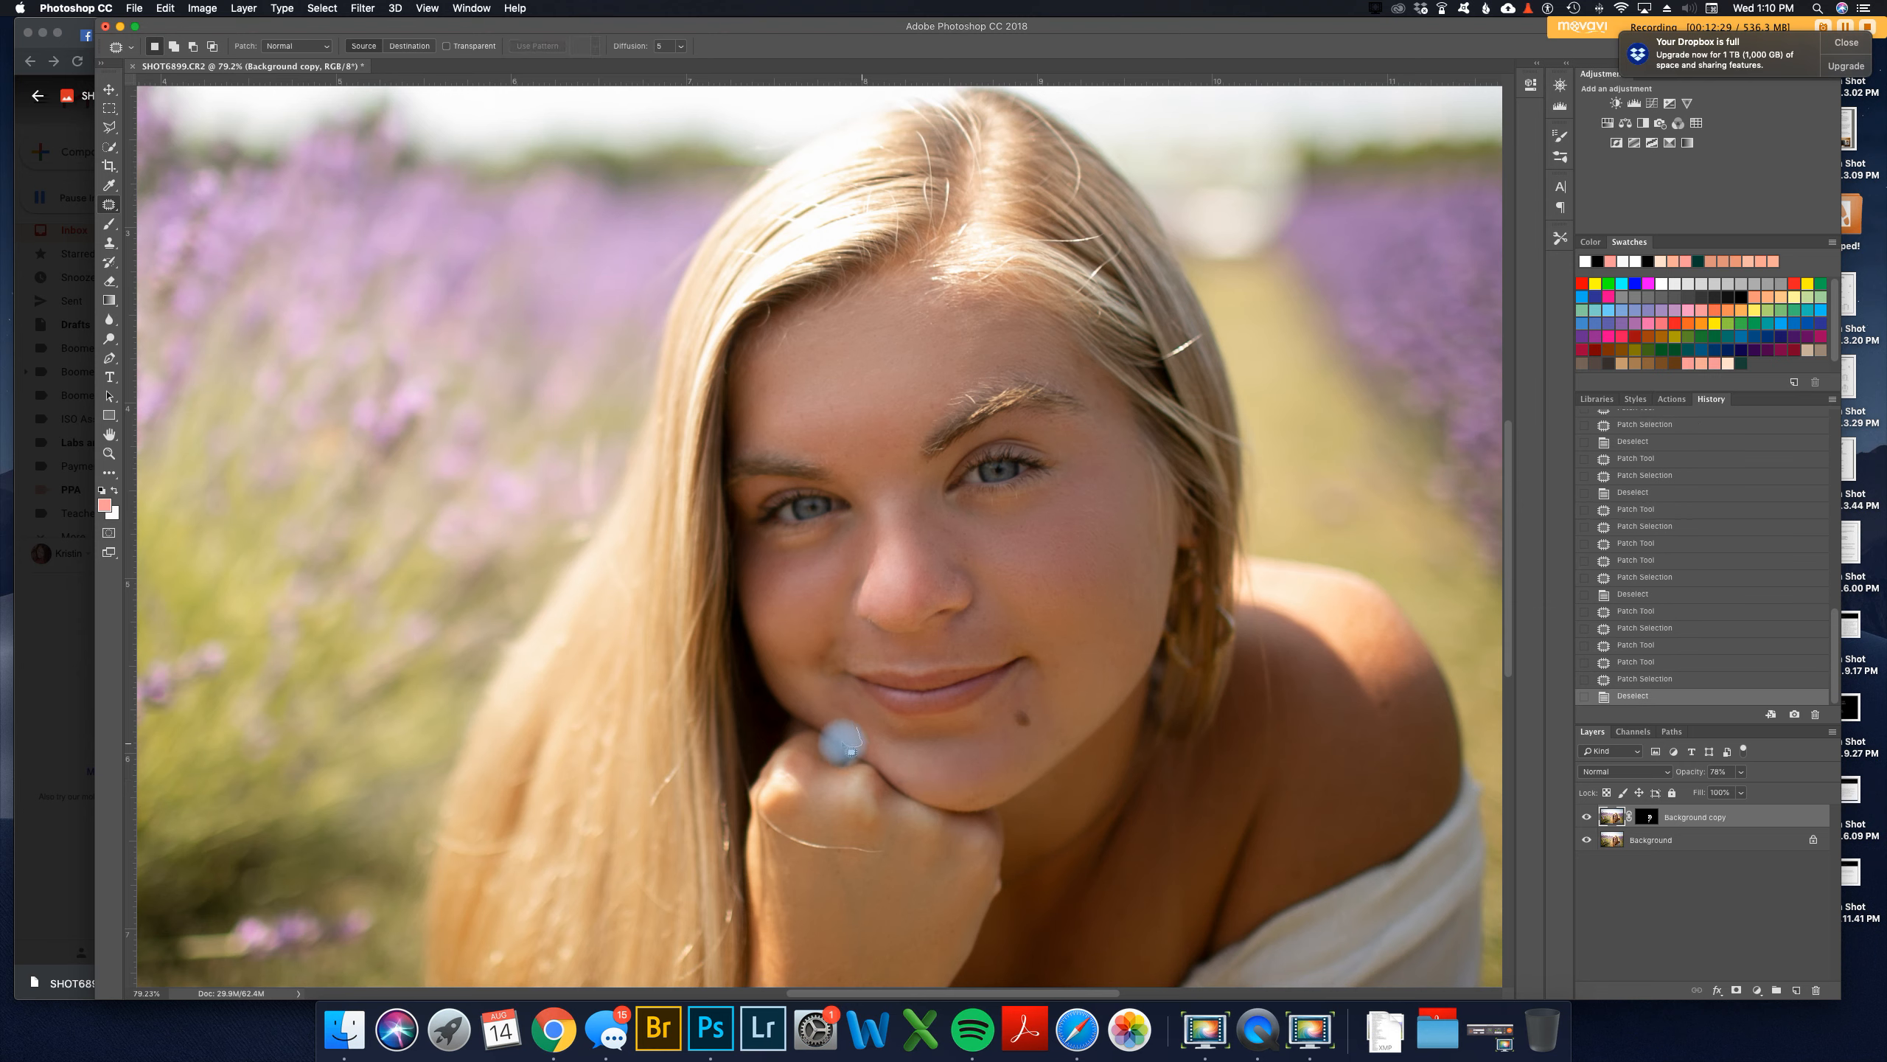
drag(843, 743, 923, 761)
click(1204, 536)
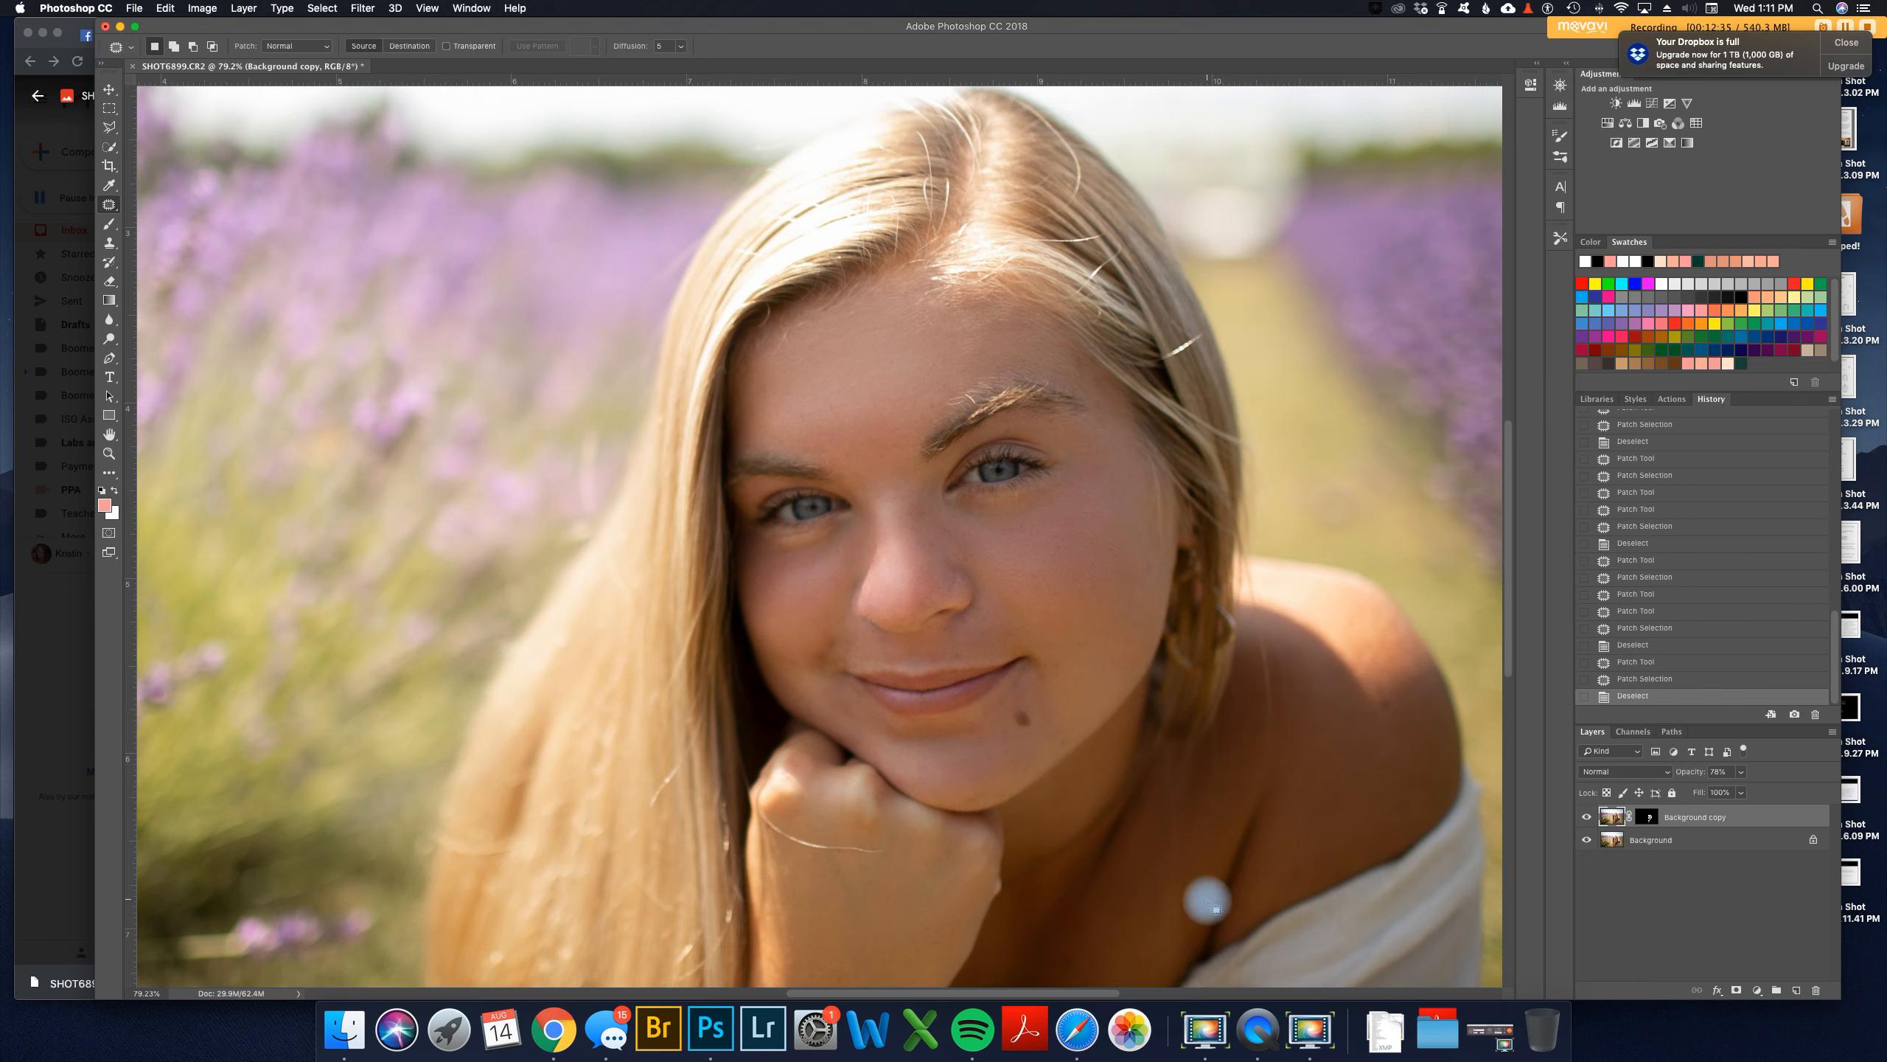
Step: Flatten the portrait into a single Background layer
key(super+shift+e)
scroll(1069, 718, down, 2)
scroll(1076, 726, down, 4)
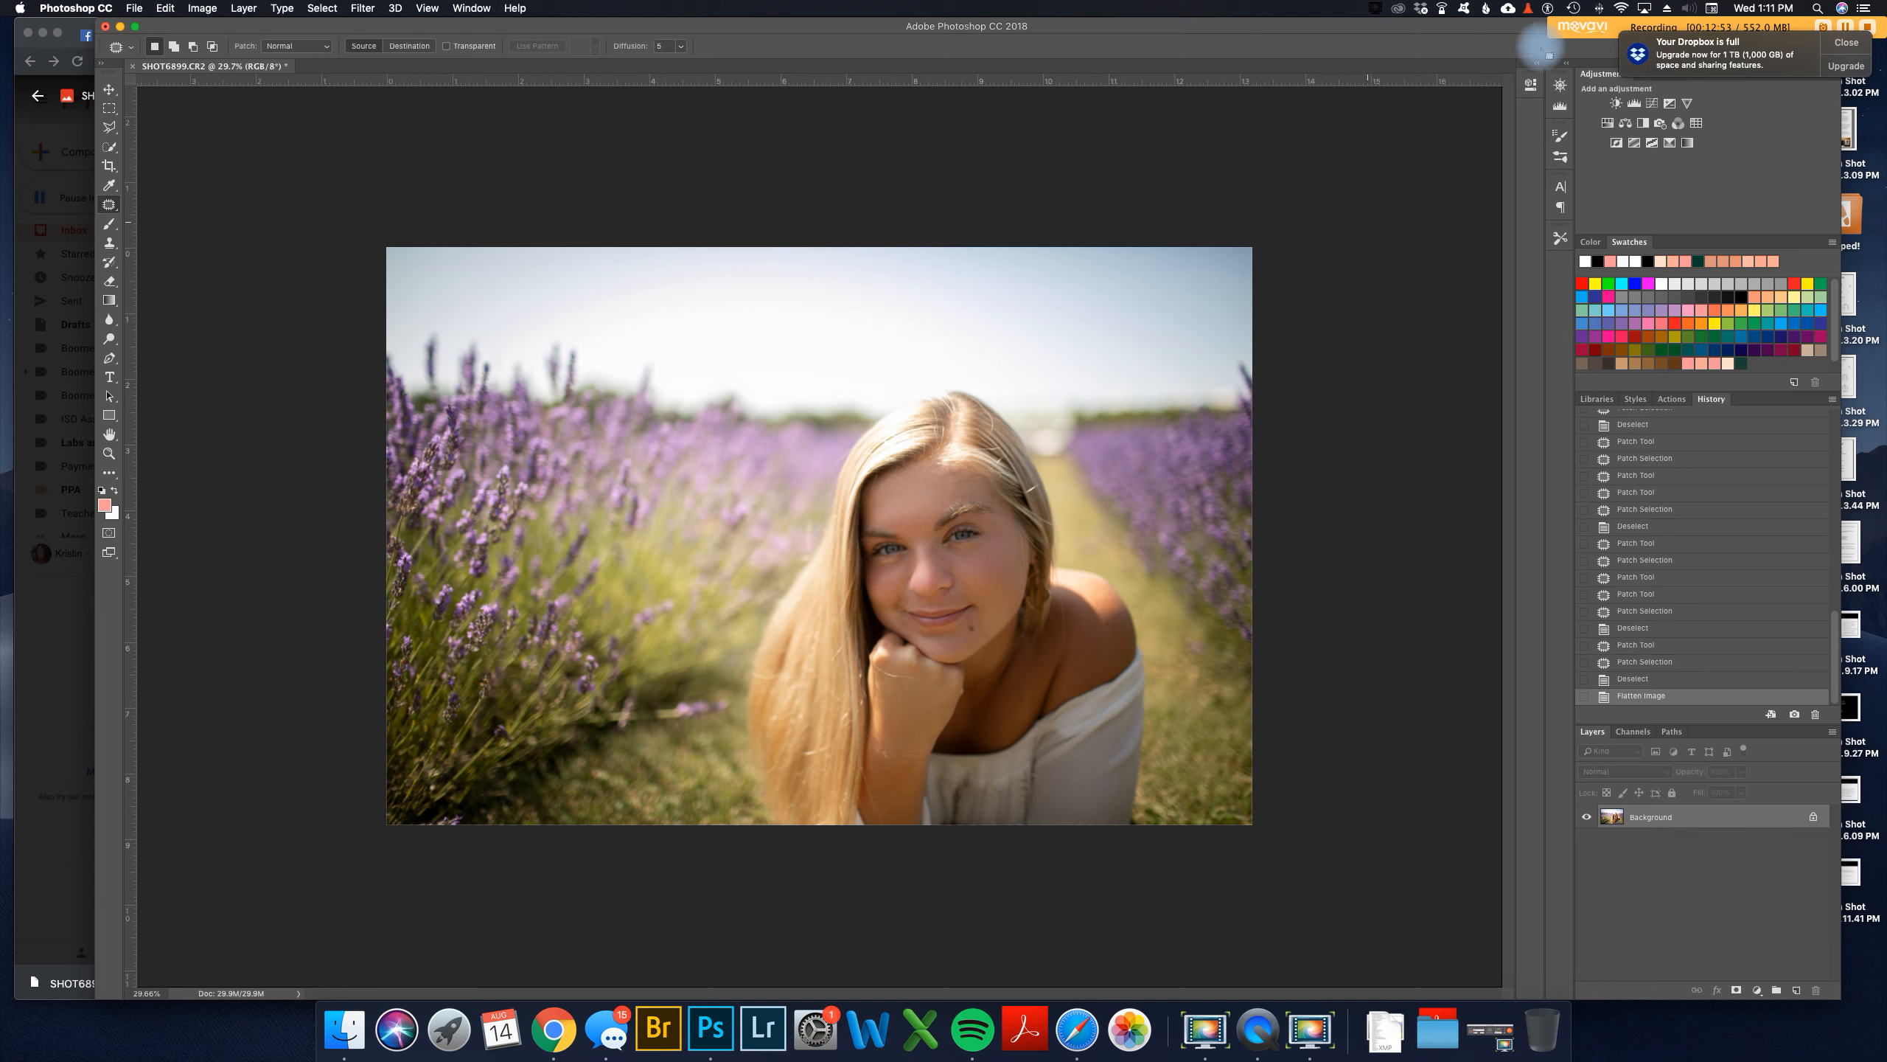
Step: Add a Color Balance layer with midtones at Cyan-Red -10 and Yellow-Blue +10, and invert its mask to black
click(1625, 123)
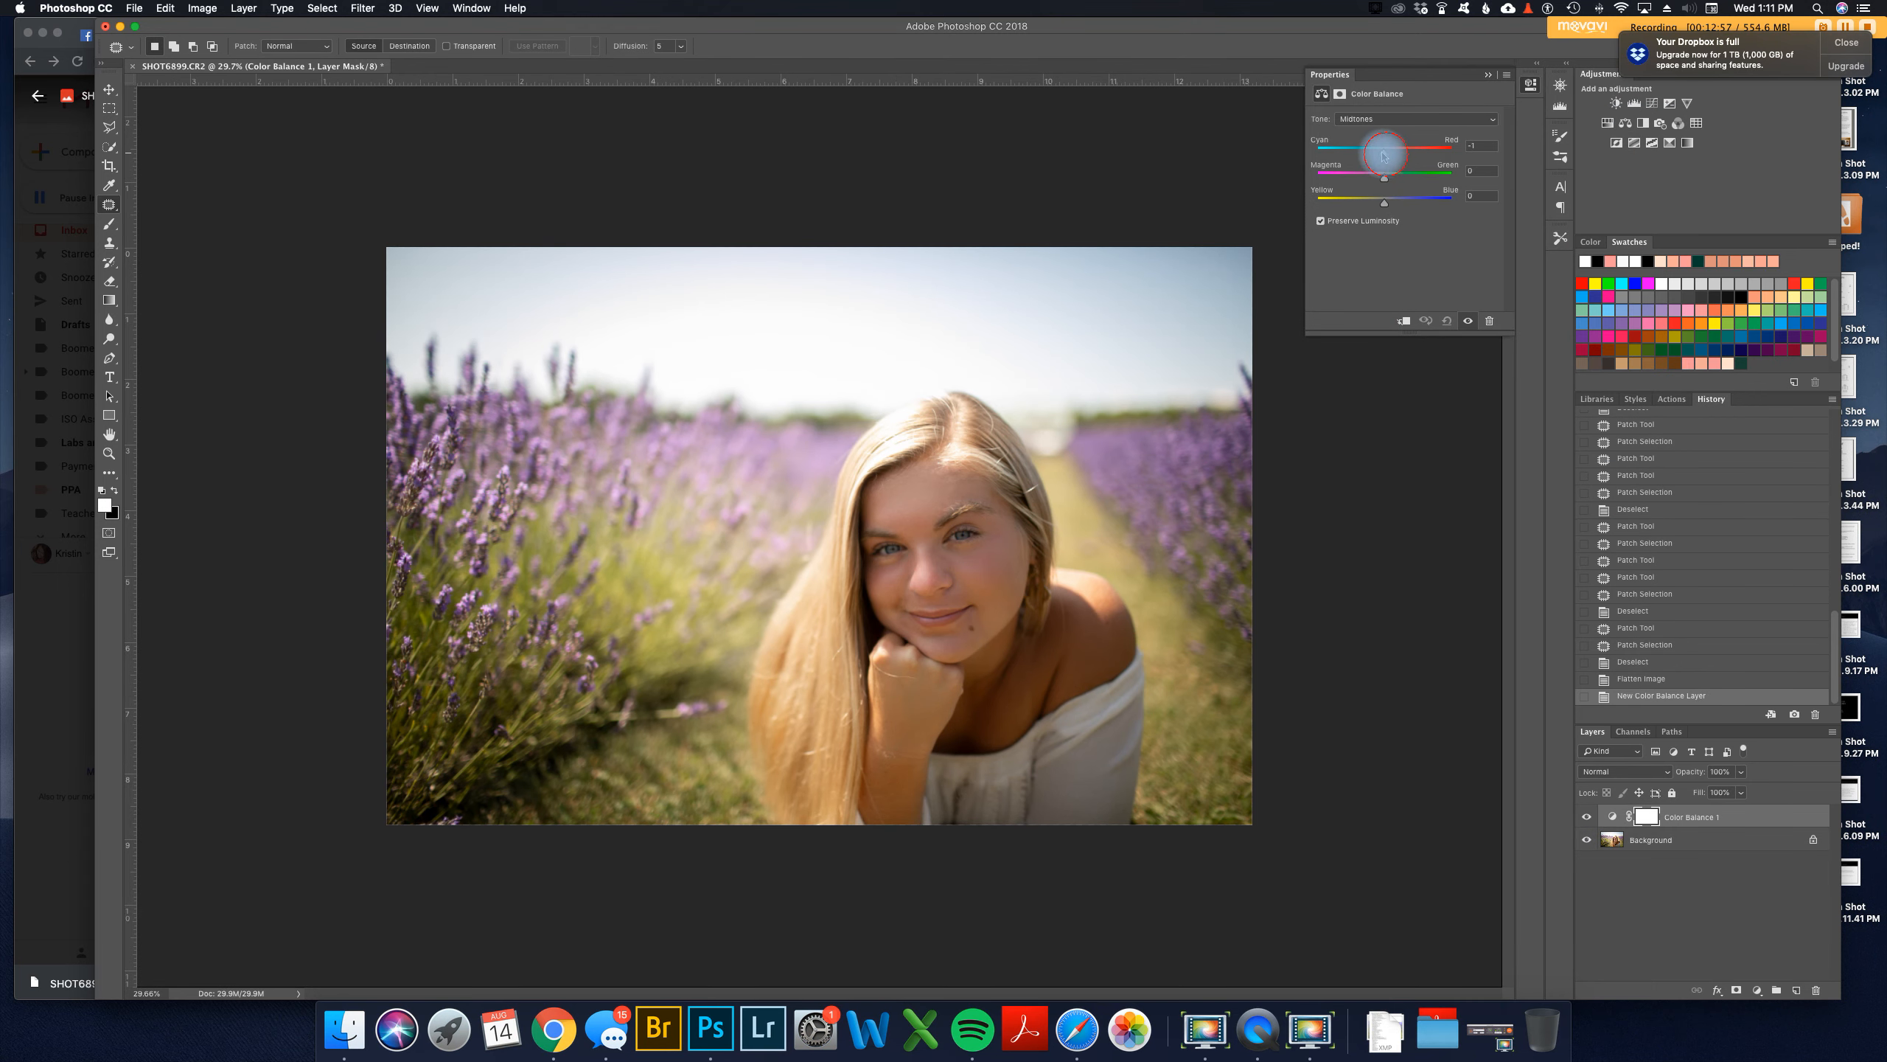
drag(1379, 154, 1378, 154)
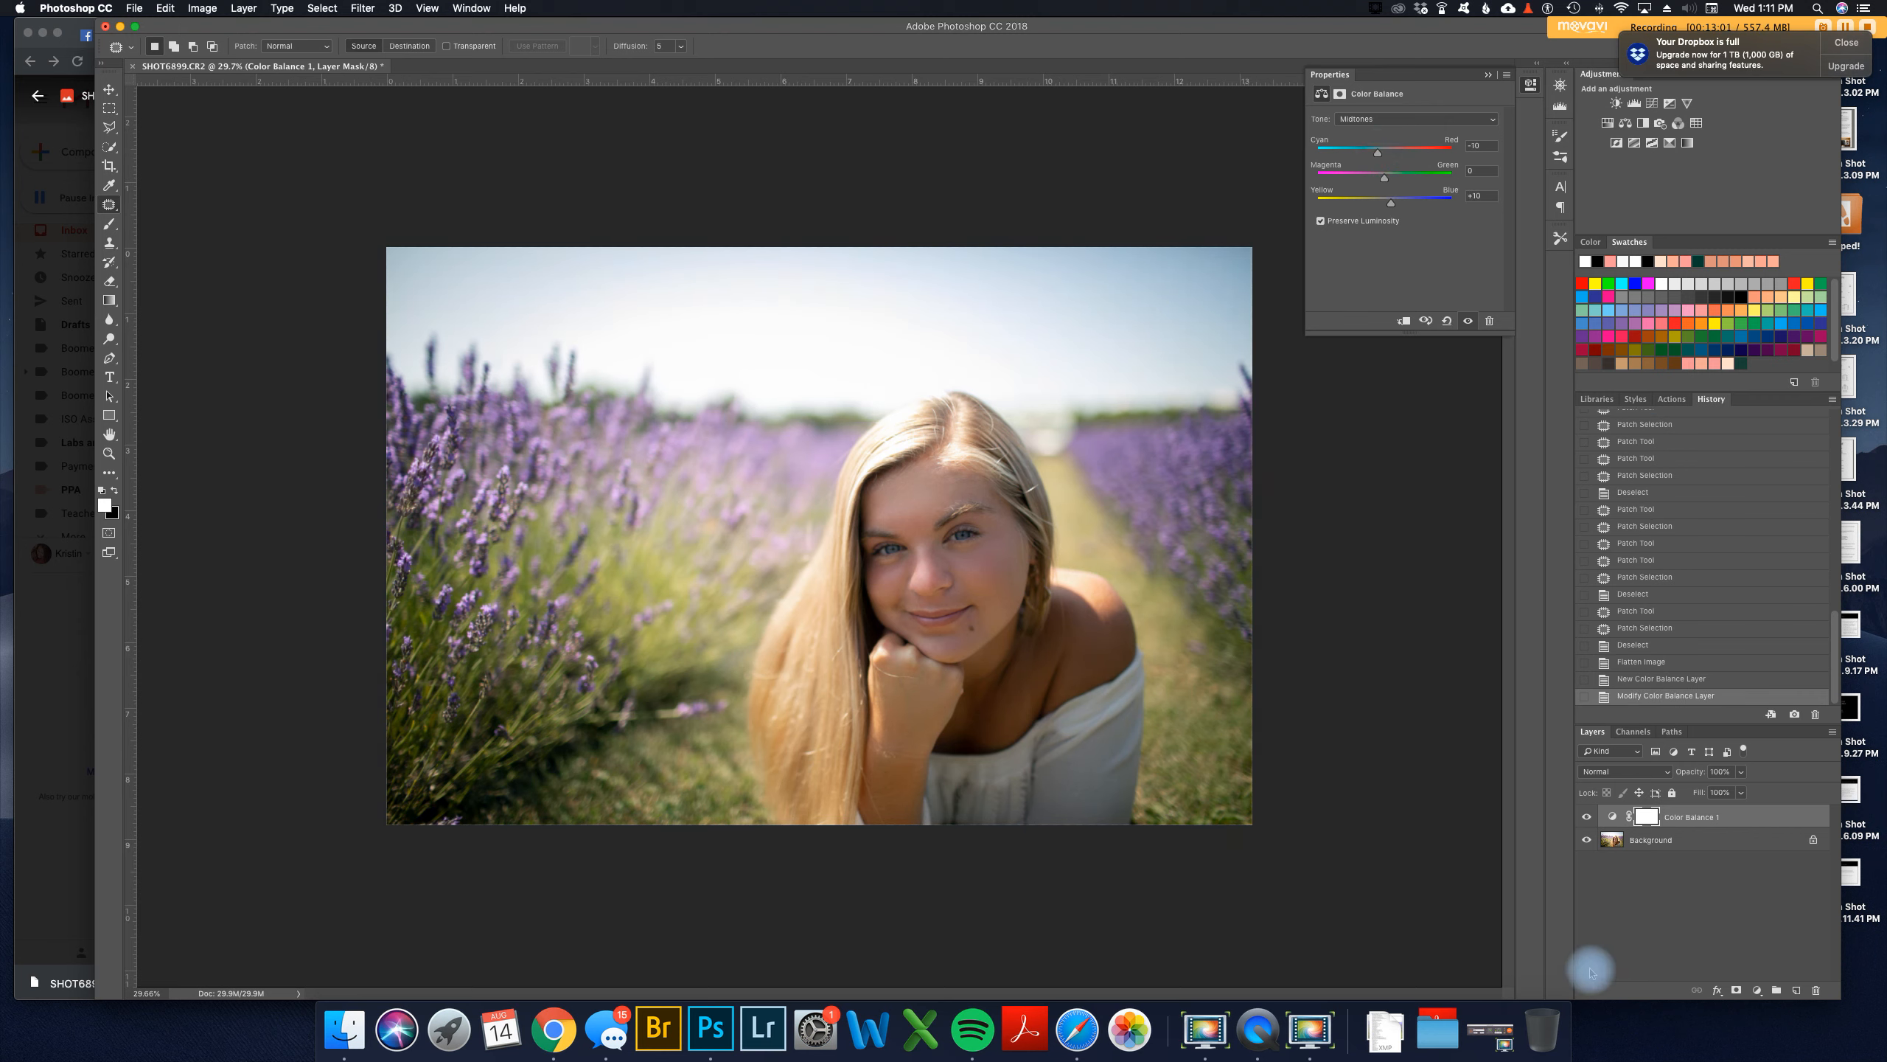
key(super+i)
Step: Paint white on the mask over the white top to cool it, and lower the Color Balance 1 layer's opacity to 66%
click(107, 226)
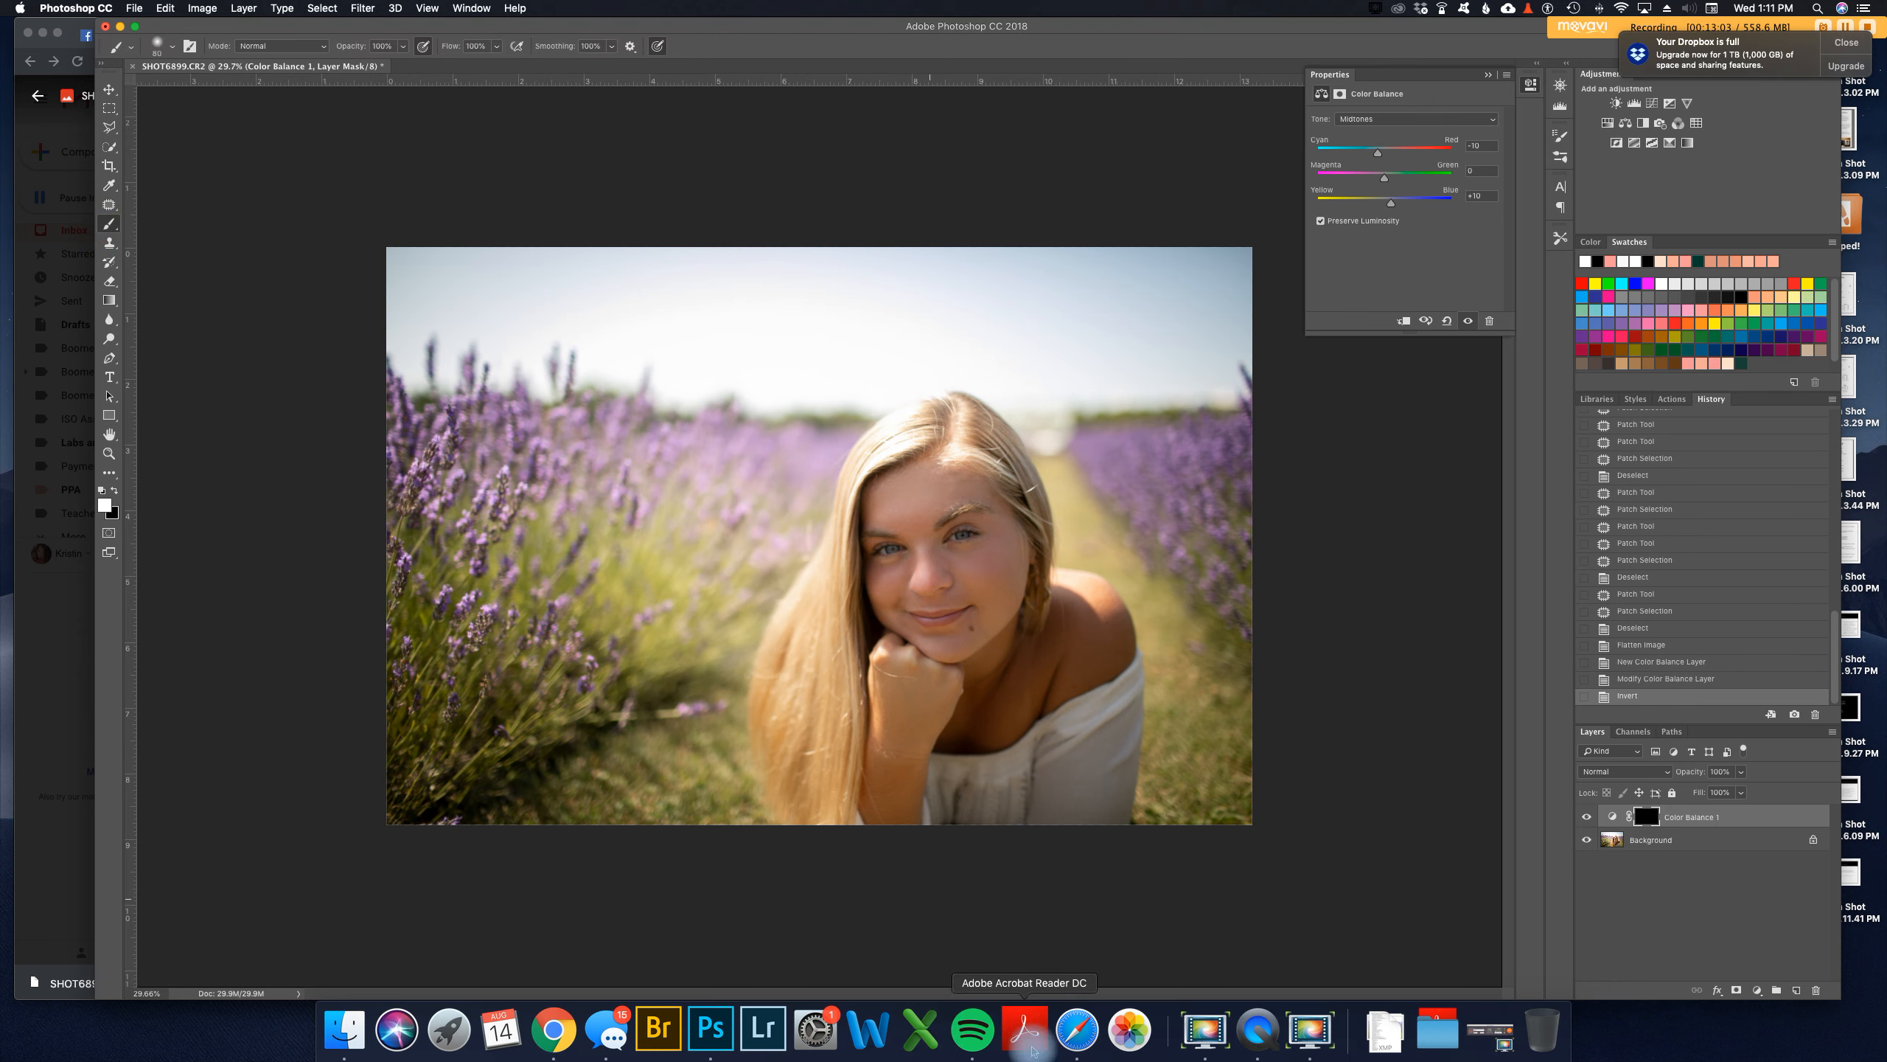
key(bracketright)
key(bracketright)
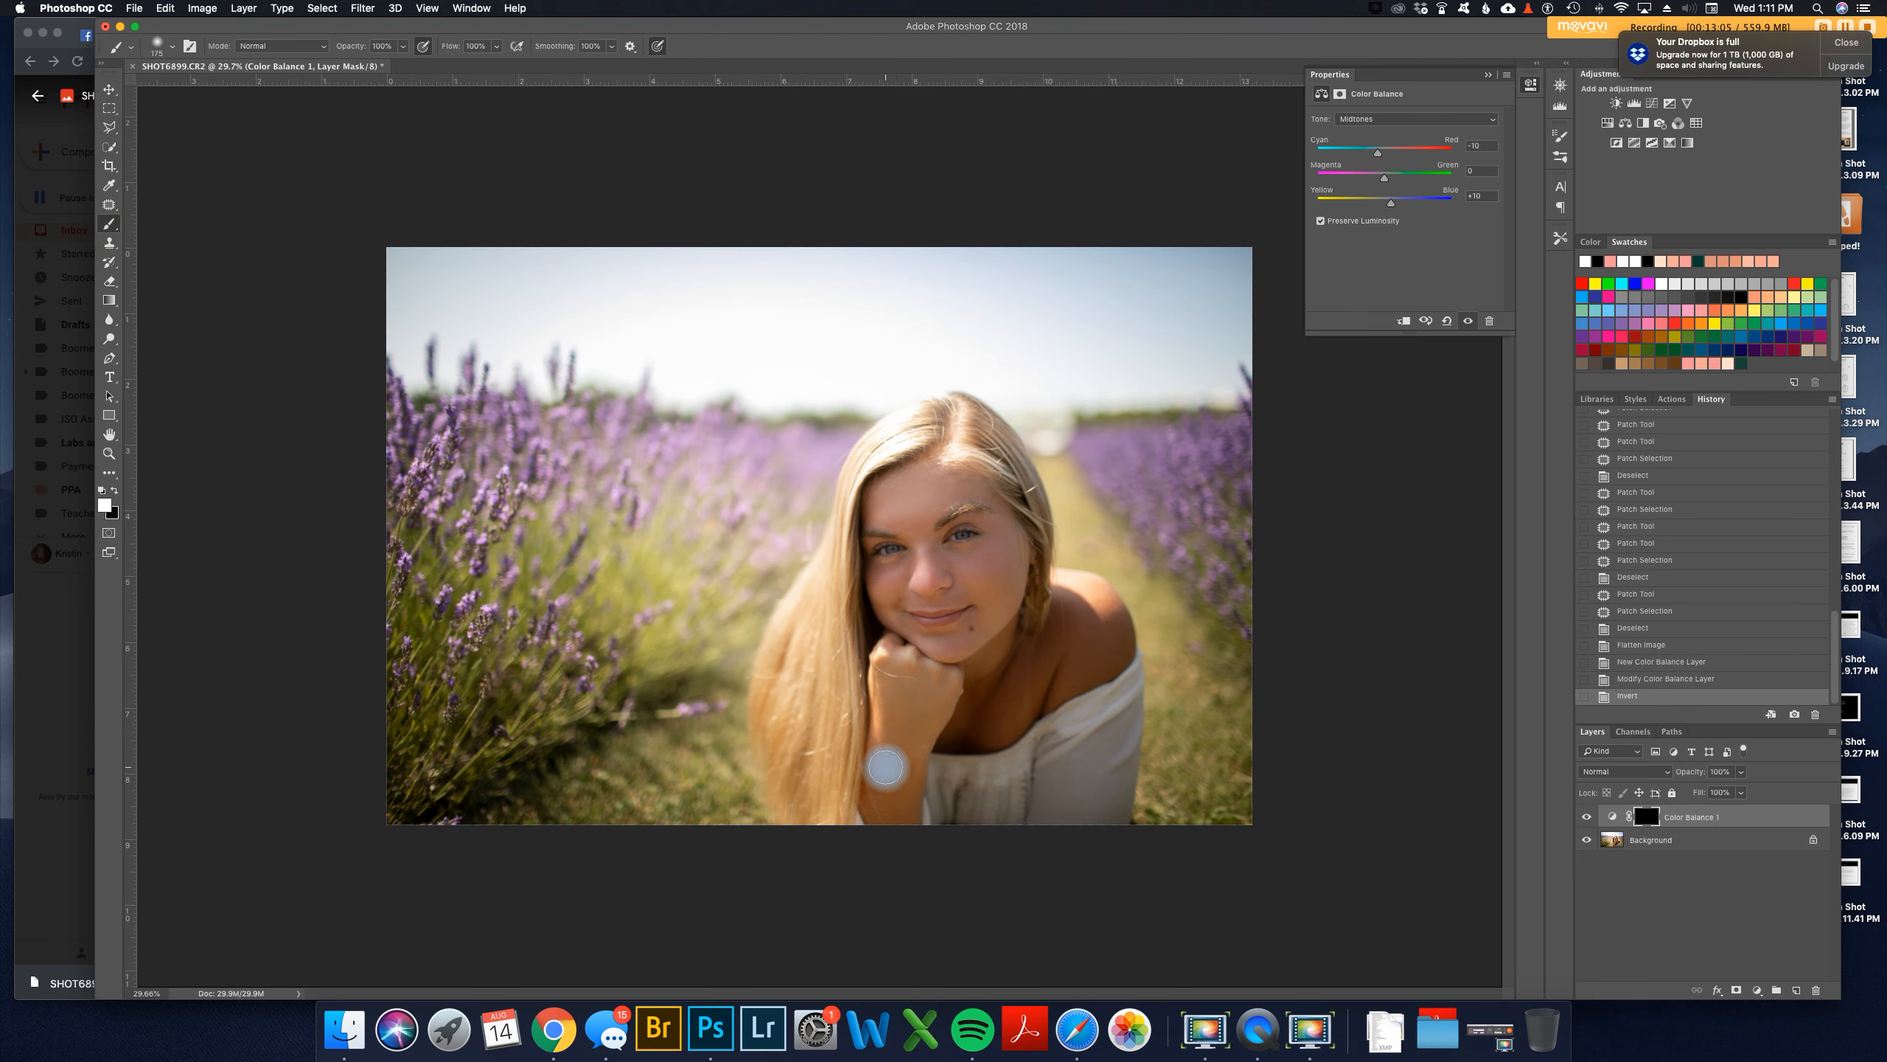
mouse_move(885, 811)
mouse_down()
mouse_move(895, 692)
mouse_move(913, 725)
mouse_move(1009, 720)
mouse_move(974, 724)
mouse_move(1010, 663)
mouse_move(1009, 701)
mouse_move(1056, 631)
mouse_move(1064, 653)
mouse_move(1074, 613)
mouse_move(1088, 650)
mouse_move(1105, 630)
mouse_move(1096, 666)
mouse_move(1029, 696)
mouse_move(1062, 664)
mouse_move(980, 731)
mouse_up()
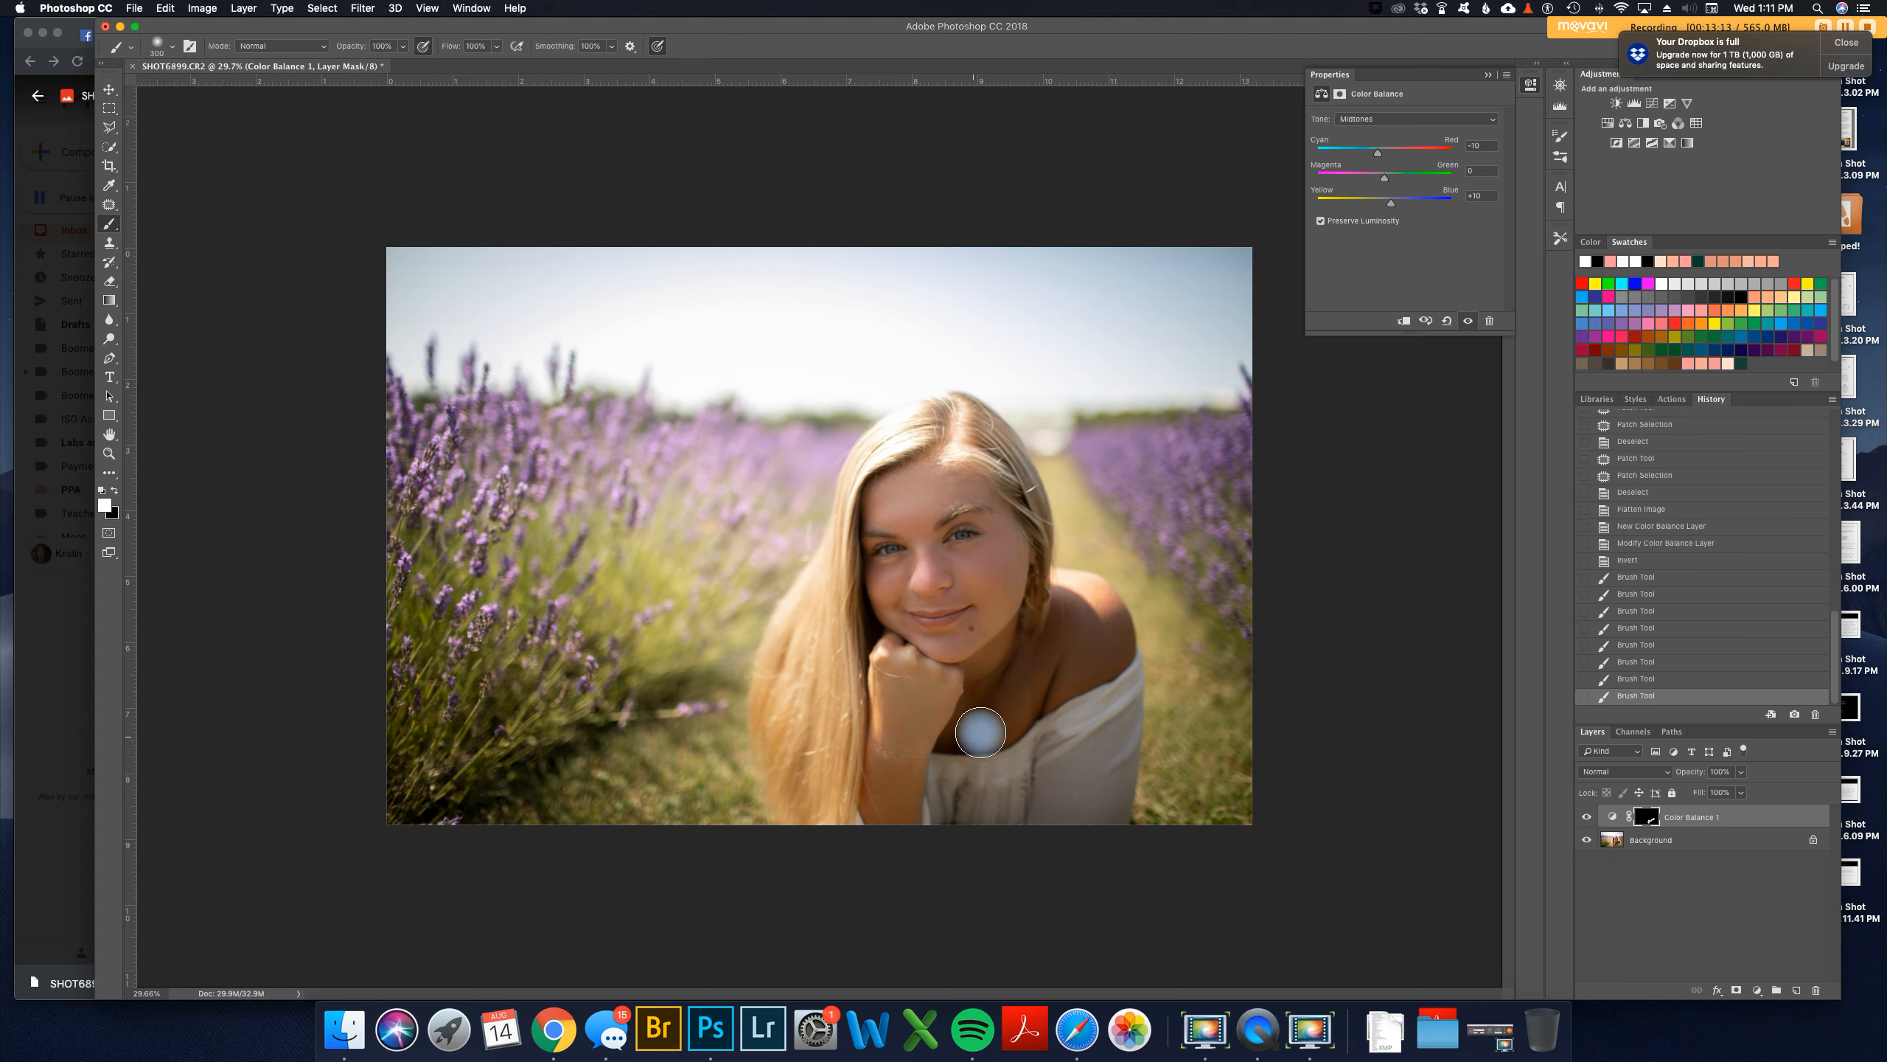
mouse_move(1048, 649)
mouse_down()
mouse_move(960, 738)
mouse_move(1020, 708)
mouse_up()
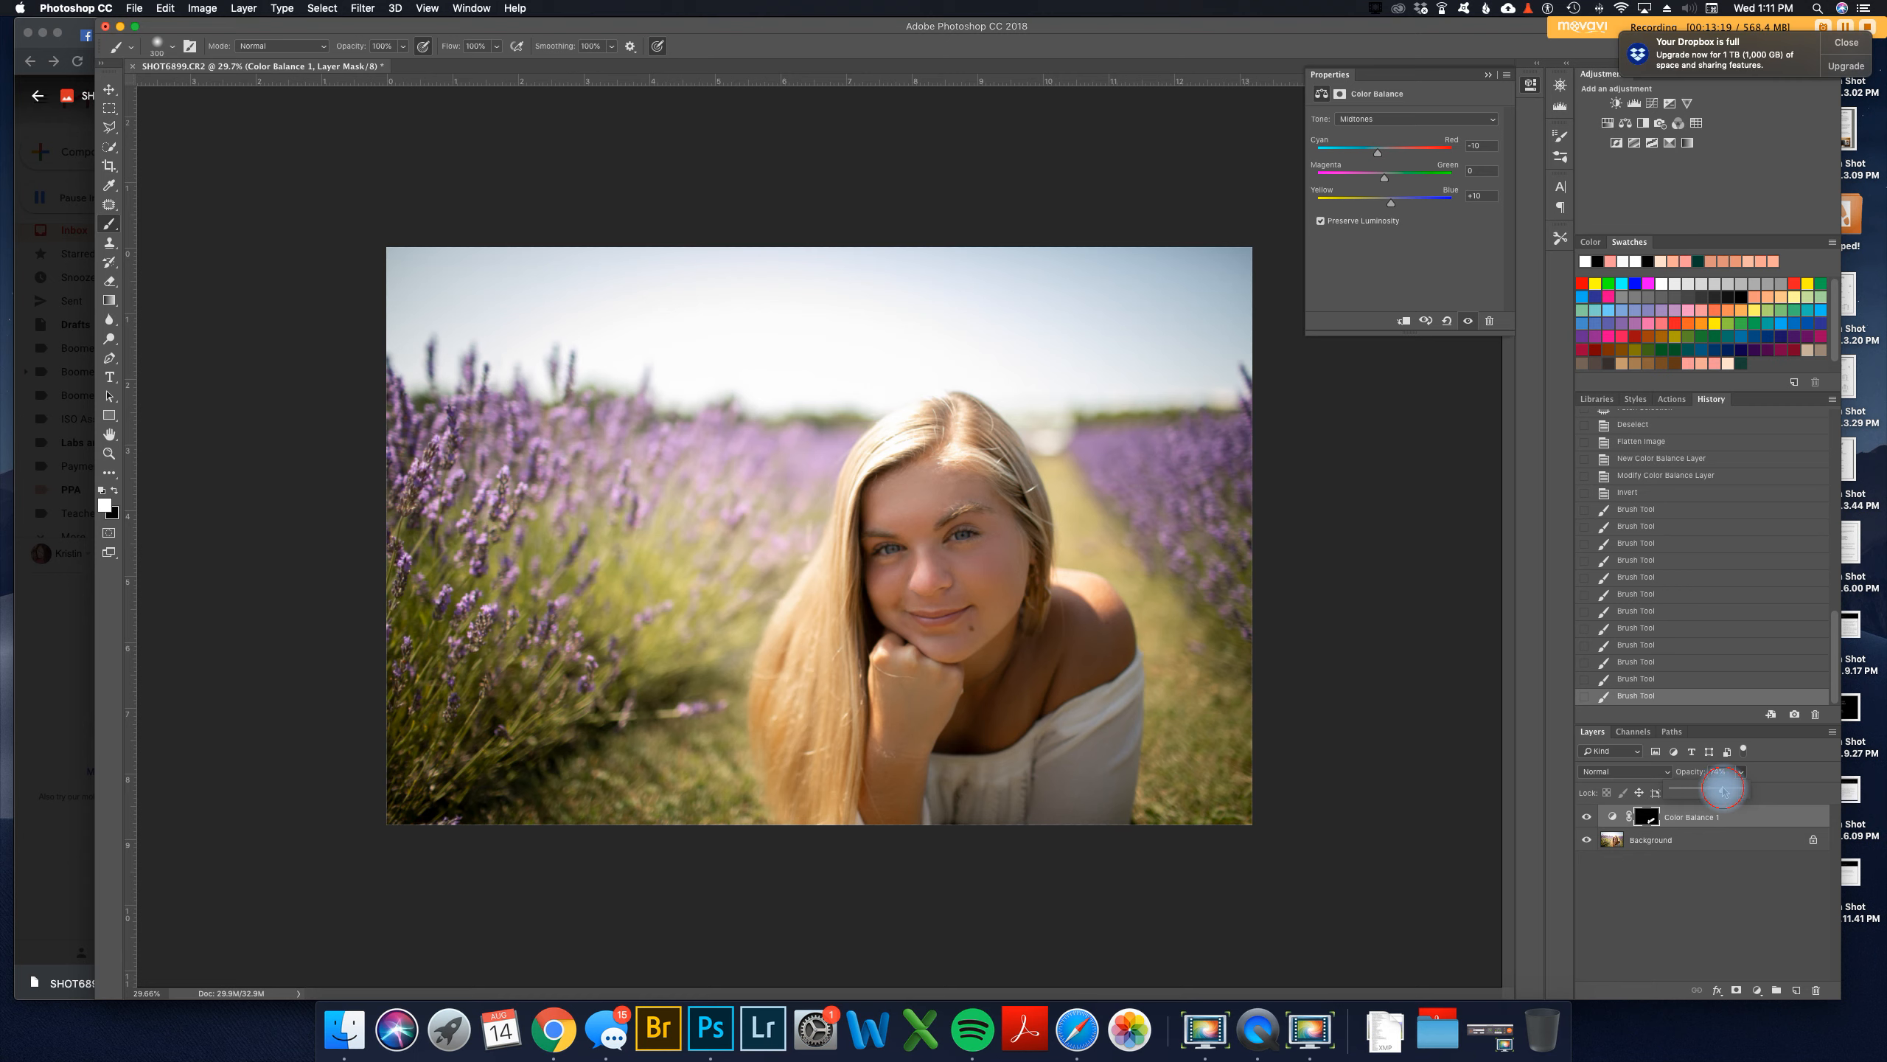
drag(1720, 790, 1717, 790)
click(1639, 817)
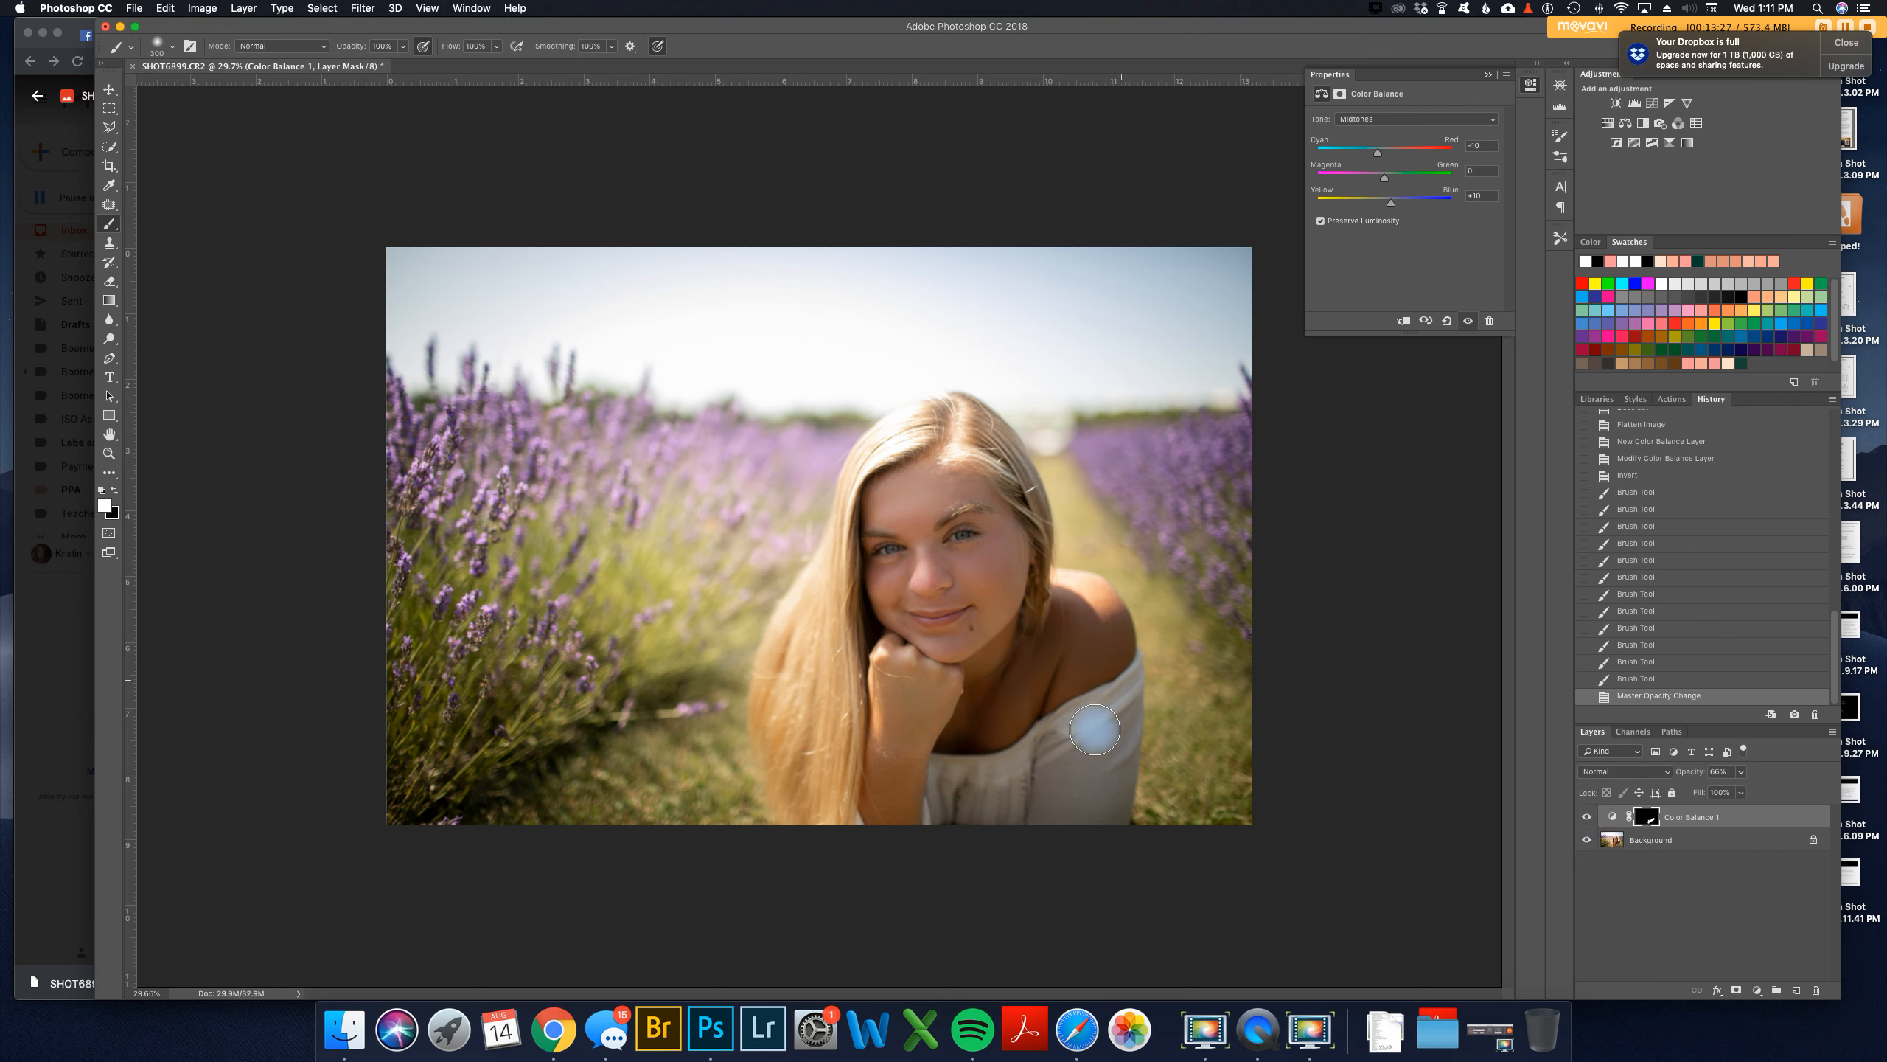
Step: Soften the cooling on the top by painting black with a larger brush at about 28% opacity
click(397, 47)
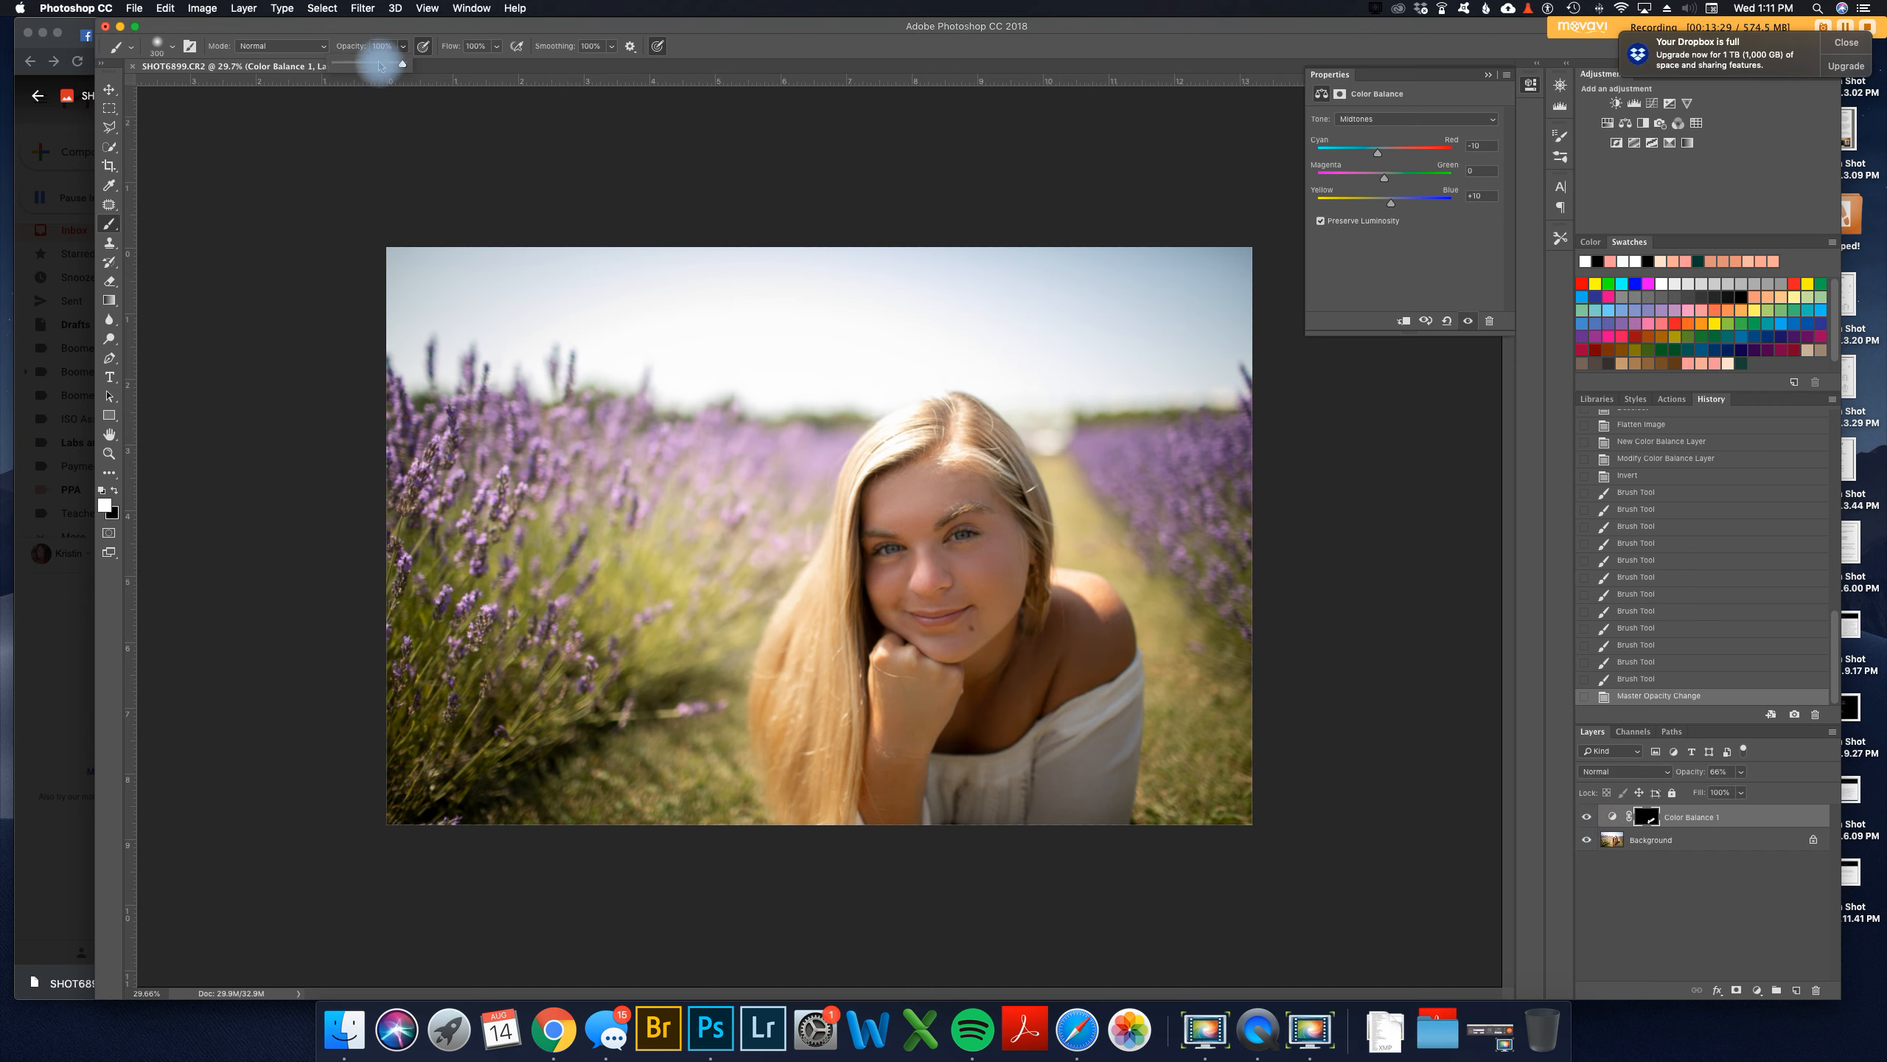
click(781, 52)
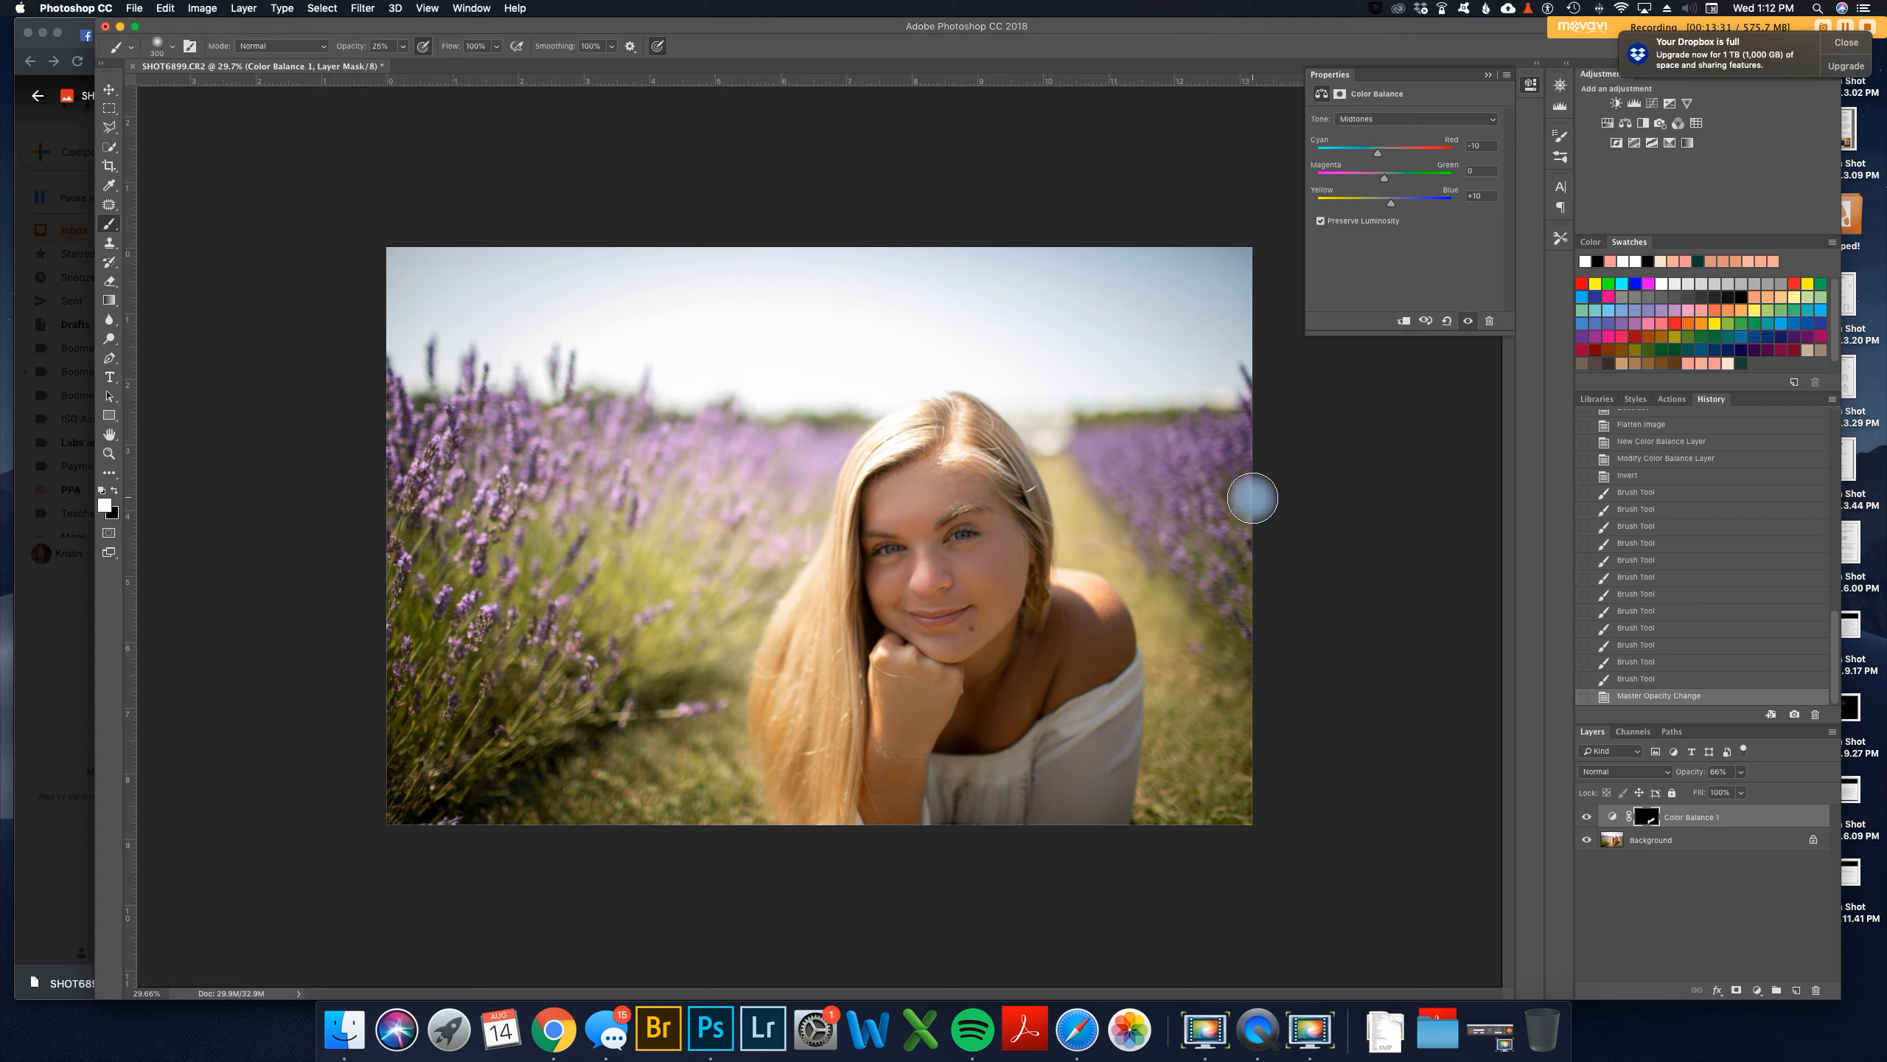
key(x)
mouse_move(1075, 670)
mouse_down()
mouse_move(1011, 729)
mouse_move(1033, 667)
mouse_up()
key(bracketright)
key(bracketright)
key(bracketright)
mouse_move(996, 805)
mouse_down()
mouse_move(1000, 748)
mouse_move(1069, 675)
mouse_up()
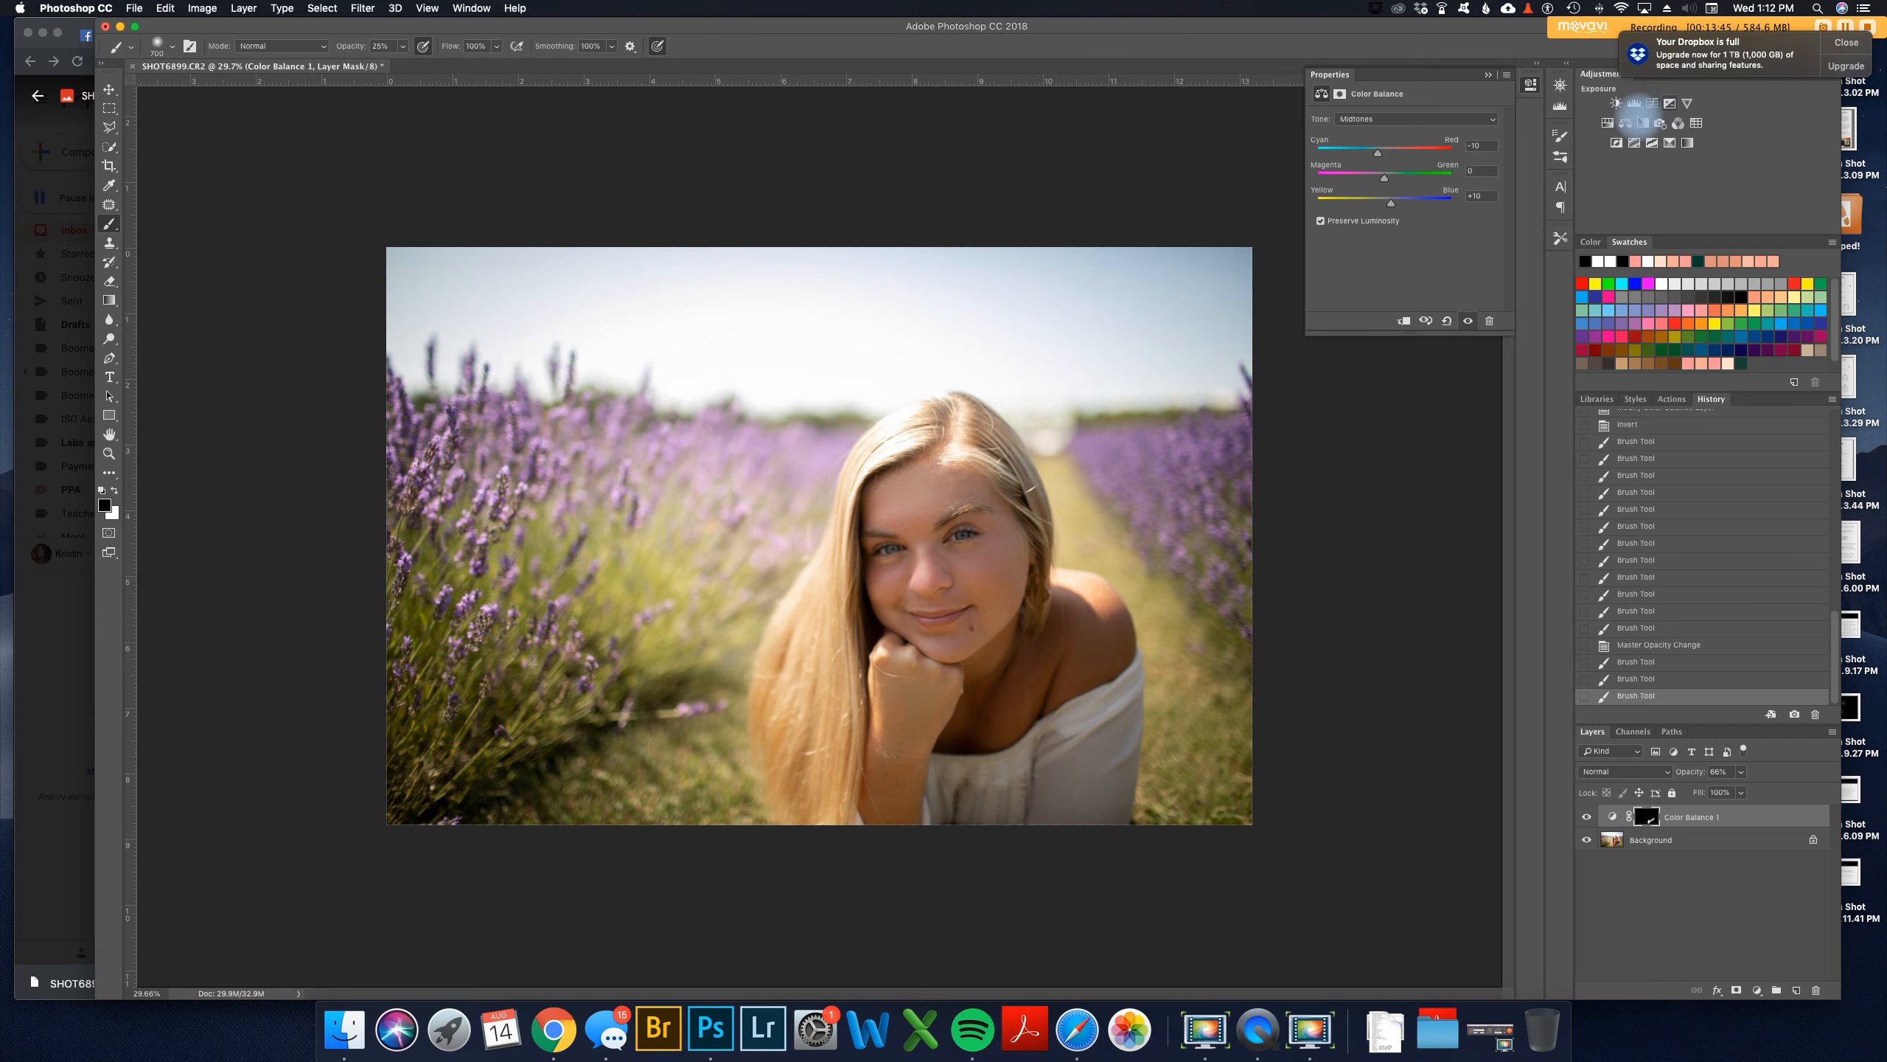
Step: Add a second Color Balance layer with midtones at Cyan-Red +30 and Yellow-Blue -30, and invert its mask
click(1626, 124)
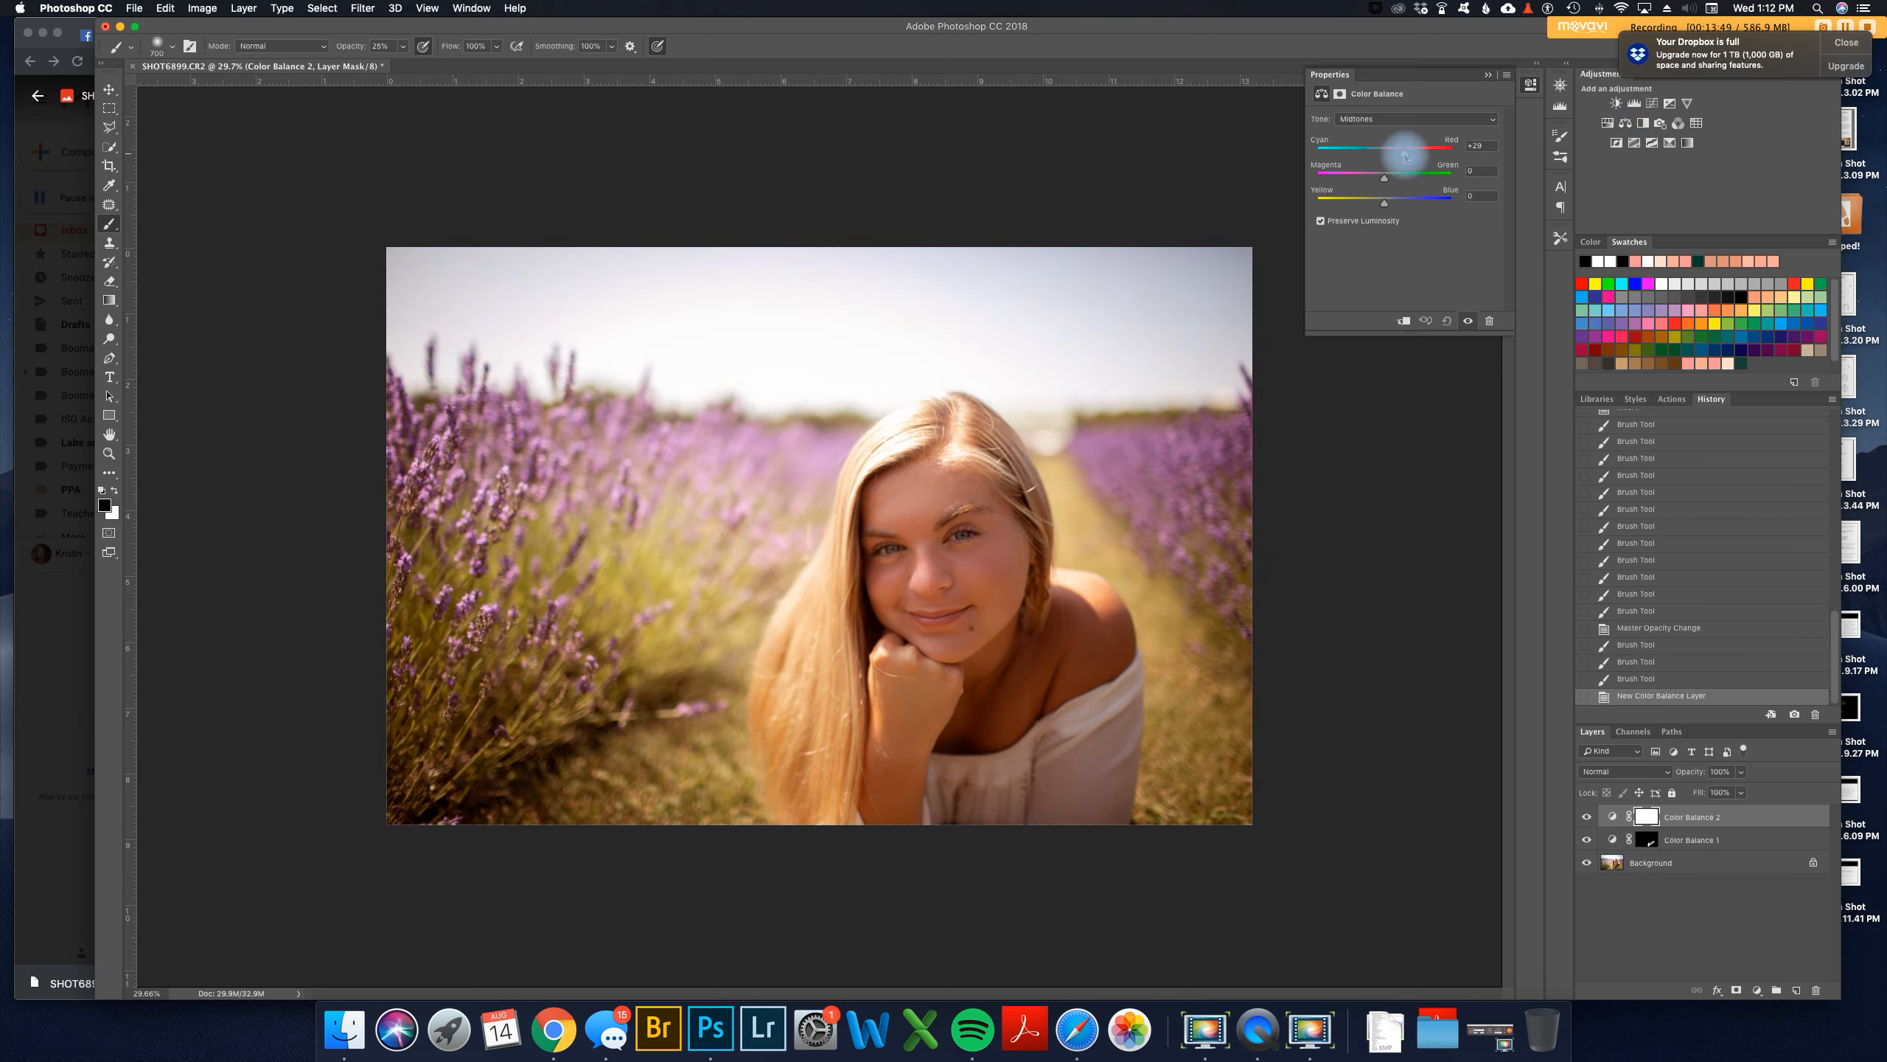
drag(1406, 155, 1357, 206)
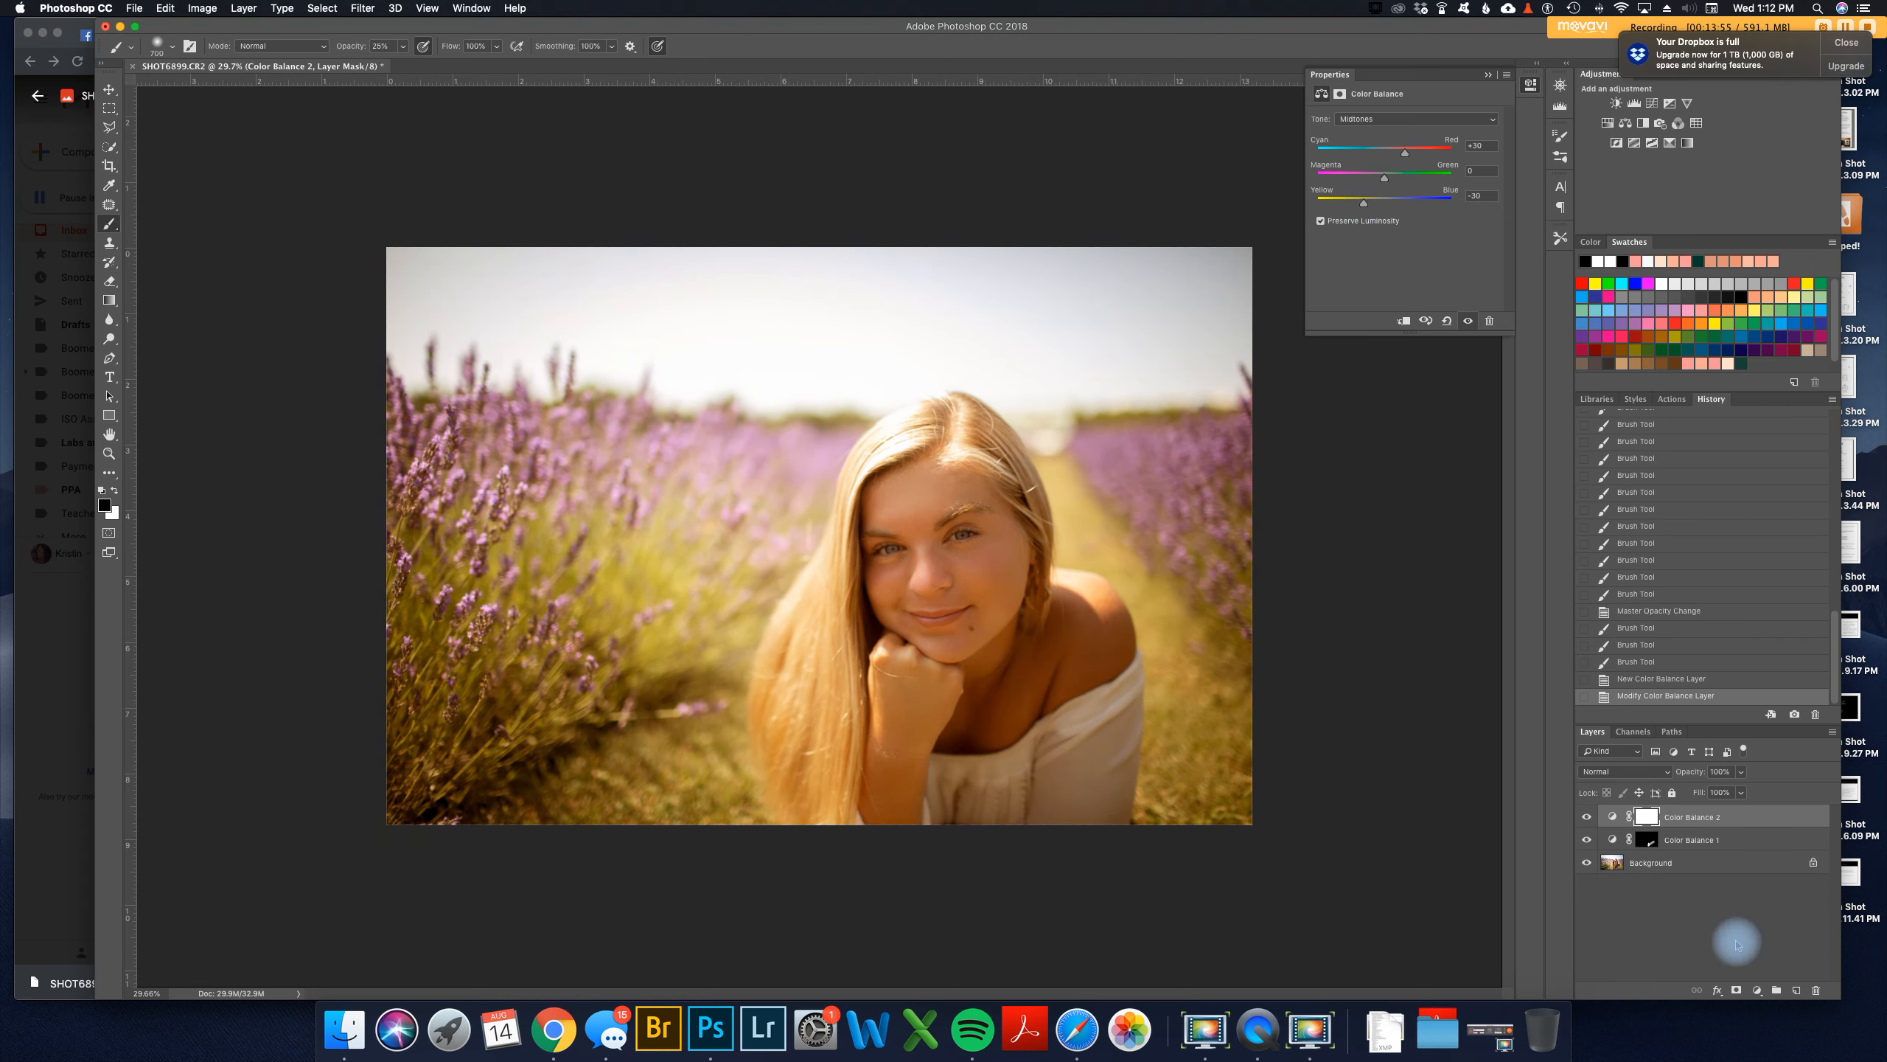
key(super+i)
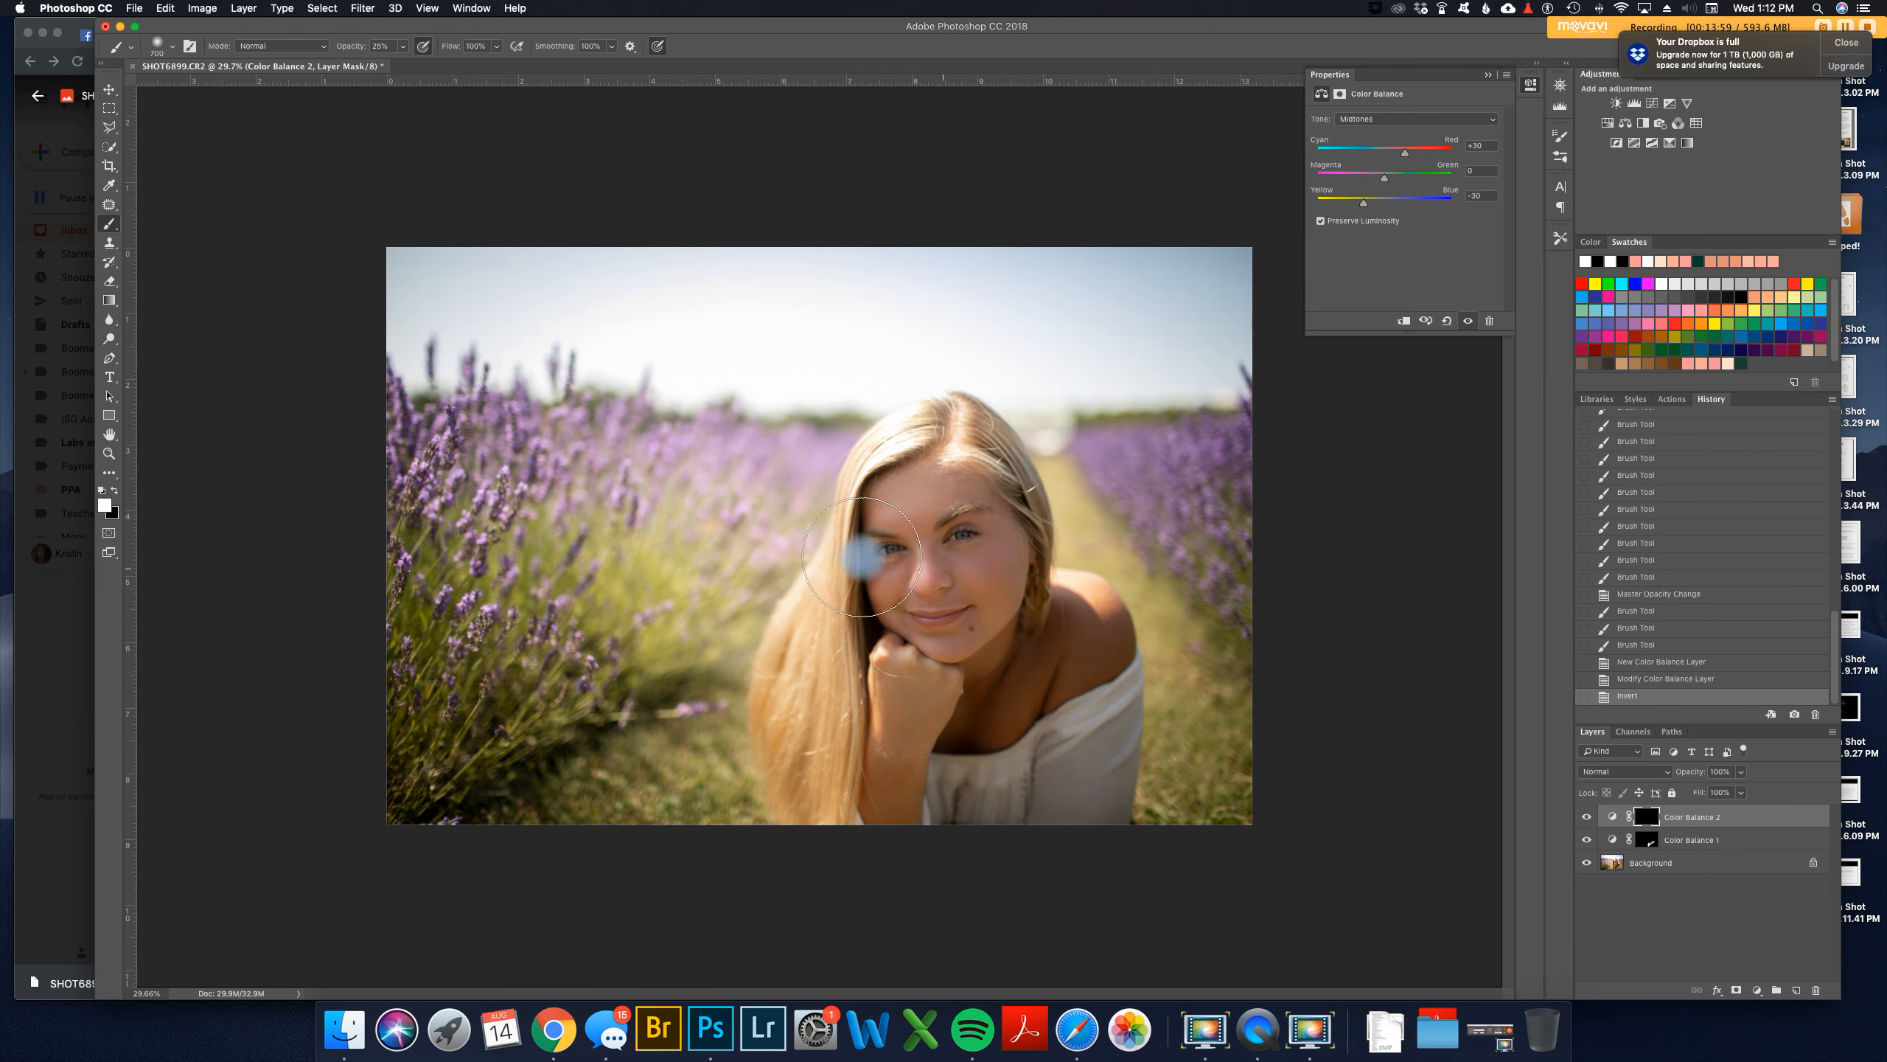
Step: Paint the warm tone softly into the face with white, shrinking the brush for the cheeks and chin, and check the mask
key(x)
mouse_move(915, 538)
mouse_down()
mouse_move(954, 561)
mouse_move(961, 544)
mouse_move(959, 596)
mouse_move(1005, 561)
mouse_move(949, 634)
mouse_move(903, 603)
mouse_move(886, 538)
mouse_move(923, 493)
mouse_up()
key(bracketleft)
key(bracketleft)
key(bracketleft)
key(bracketleft)
click(953, 635)
mouse_move(909, 612)
mouse_down()
mouse_move(941, 637)
mouse_move(983, 623)
mouse_move(1003, 521)
mouse_move(896, 550)
mouse_up()
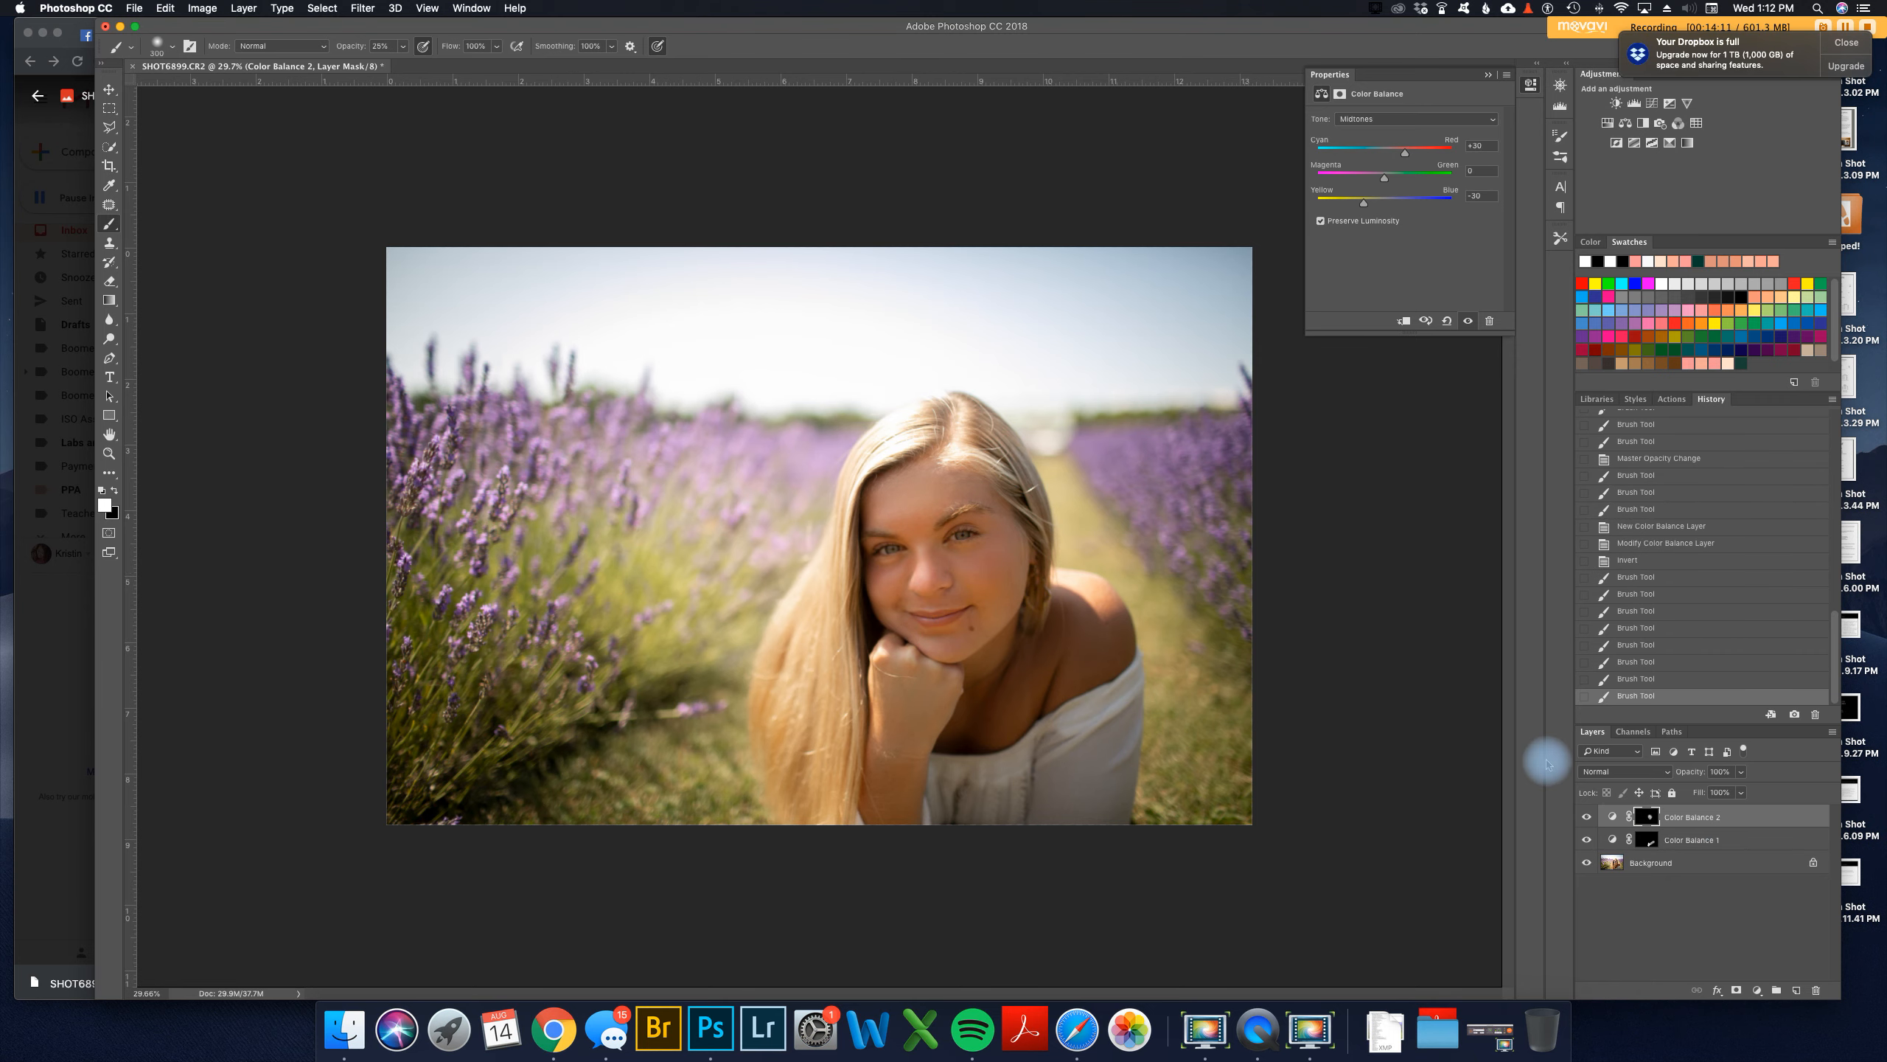
key(backslash)
key(backslash)
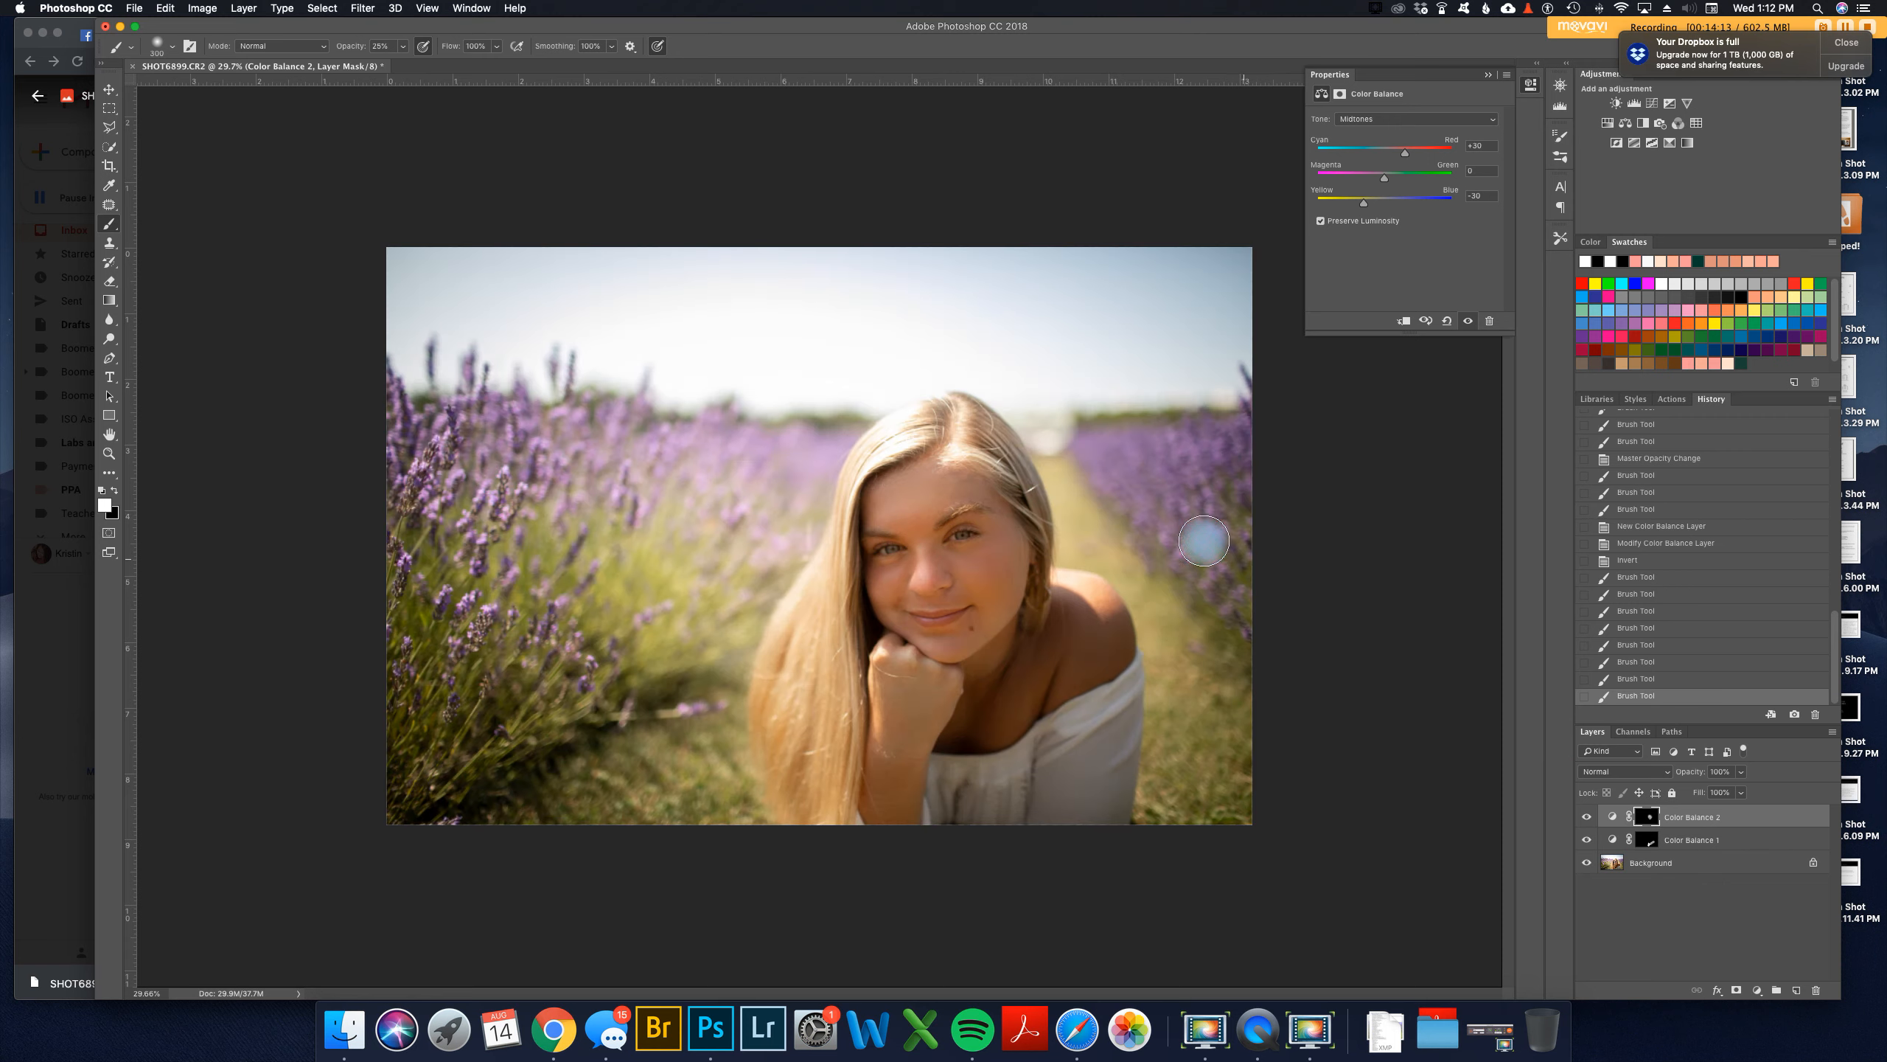
Step: Raise the brush opacity to 100% and paint the warmth fully over the forehead, face and chin, resizing the brush as needed
click(402, 45)
drag(404, 68, 475, 59)
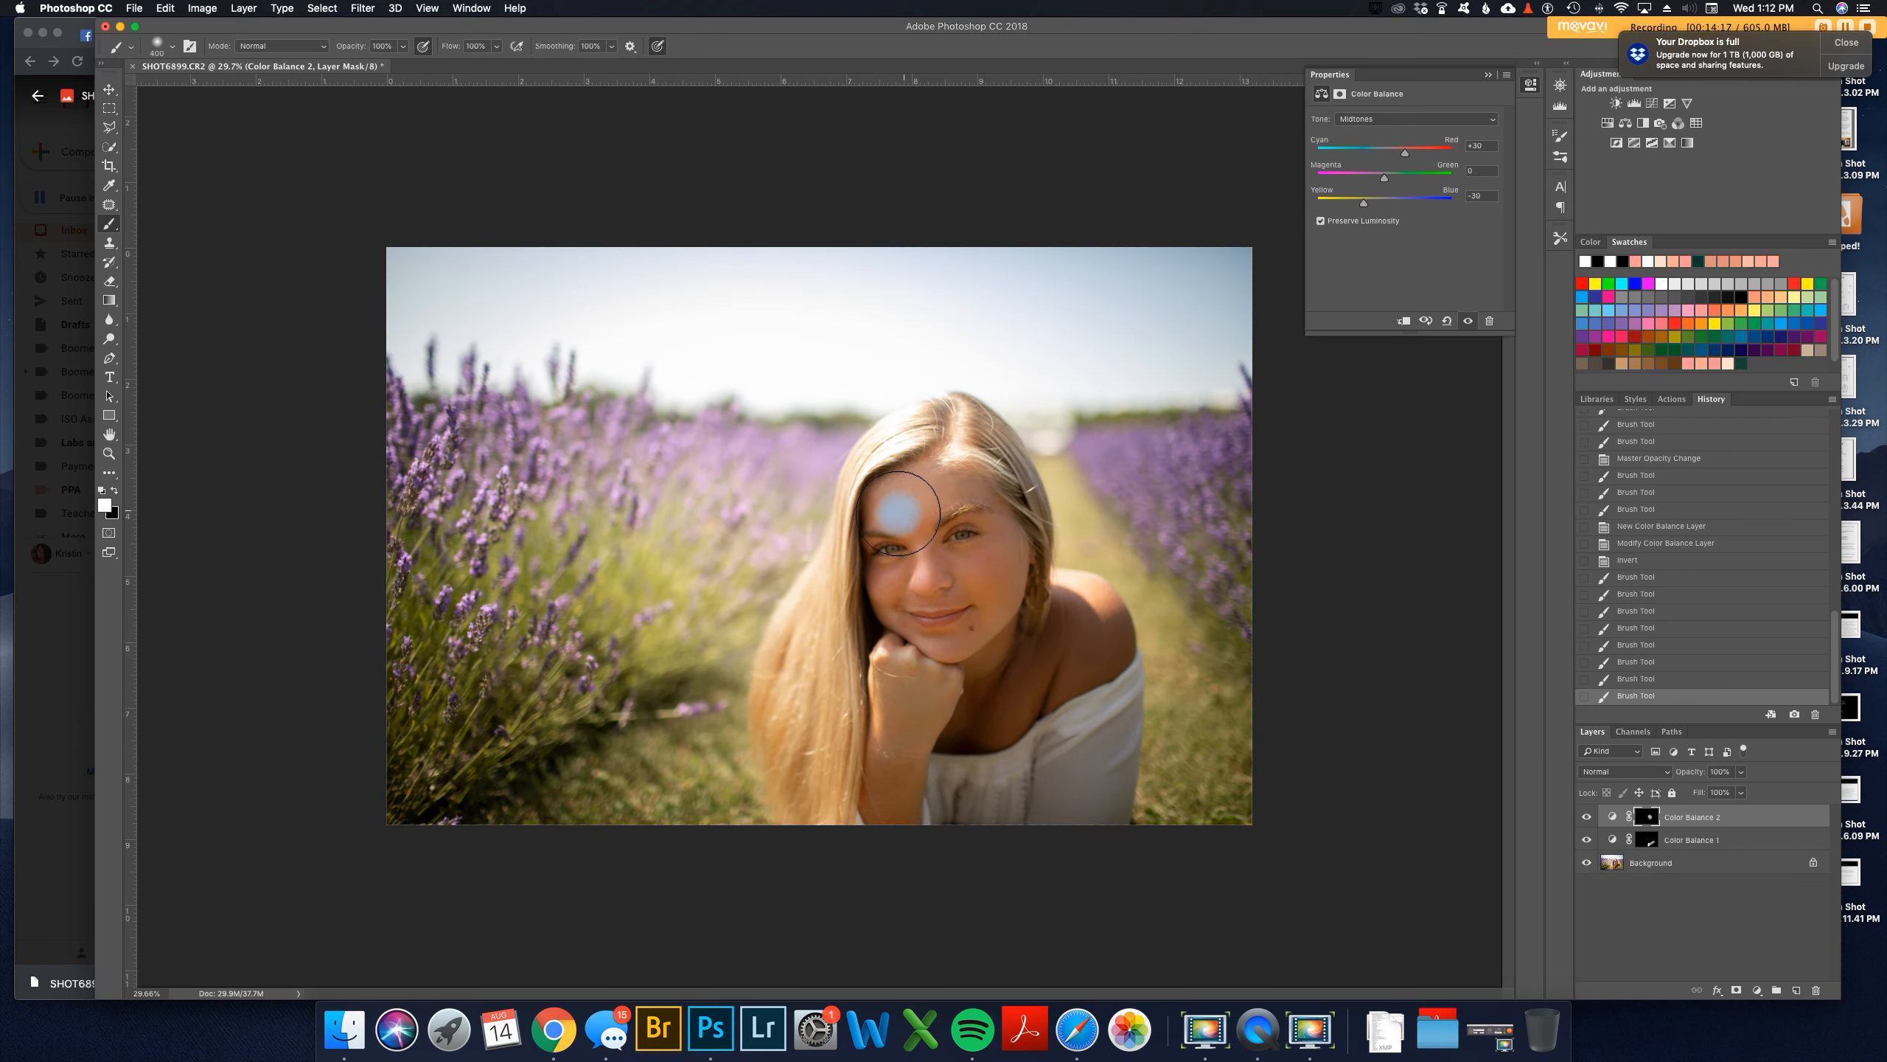
mouse_move(895, 502)
mouse_down()
mouse_move(983, 540)
mouse_move(982, 599)
mouse_move(990, 561)
mouse_move(967, 614)
mouse_move(930, 619)
mouse_move(889, 560)
mouse_move(899, 511)
mouse_move(948, 641)
mouse_move(874, 559)
mouse_move(907, 584)
mouse_move(889, 528)
mouse_move(955, 597)
mouse_move(965, 514)
mouse_move(975, 571)
mouse_move(932, 493)
mouse_up()
key(bracketleft)
key(bracketleft)
key(bracketleft)
key(bracketleft)
key(bracketright)
key(bracketright)
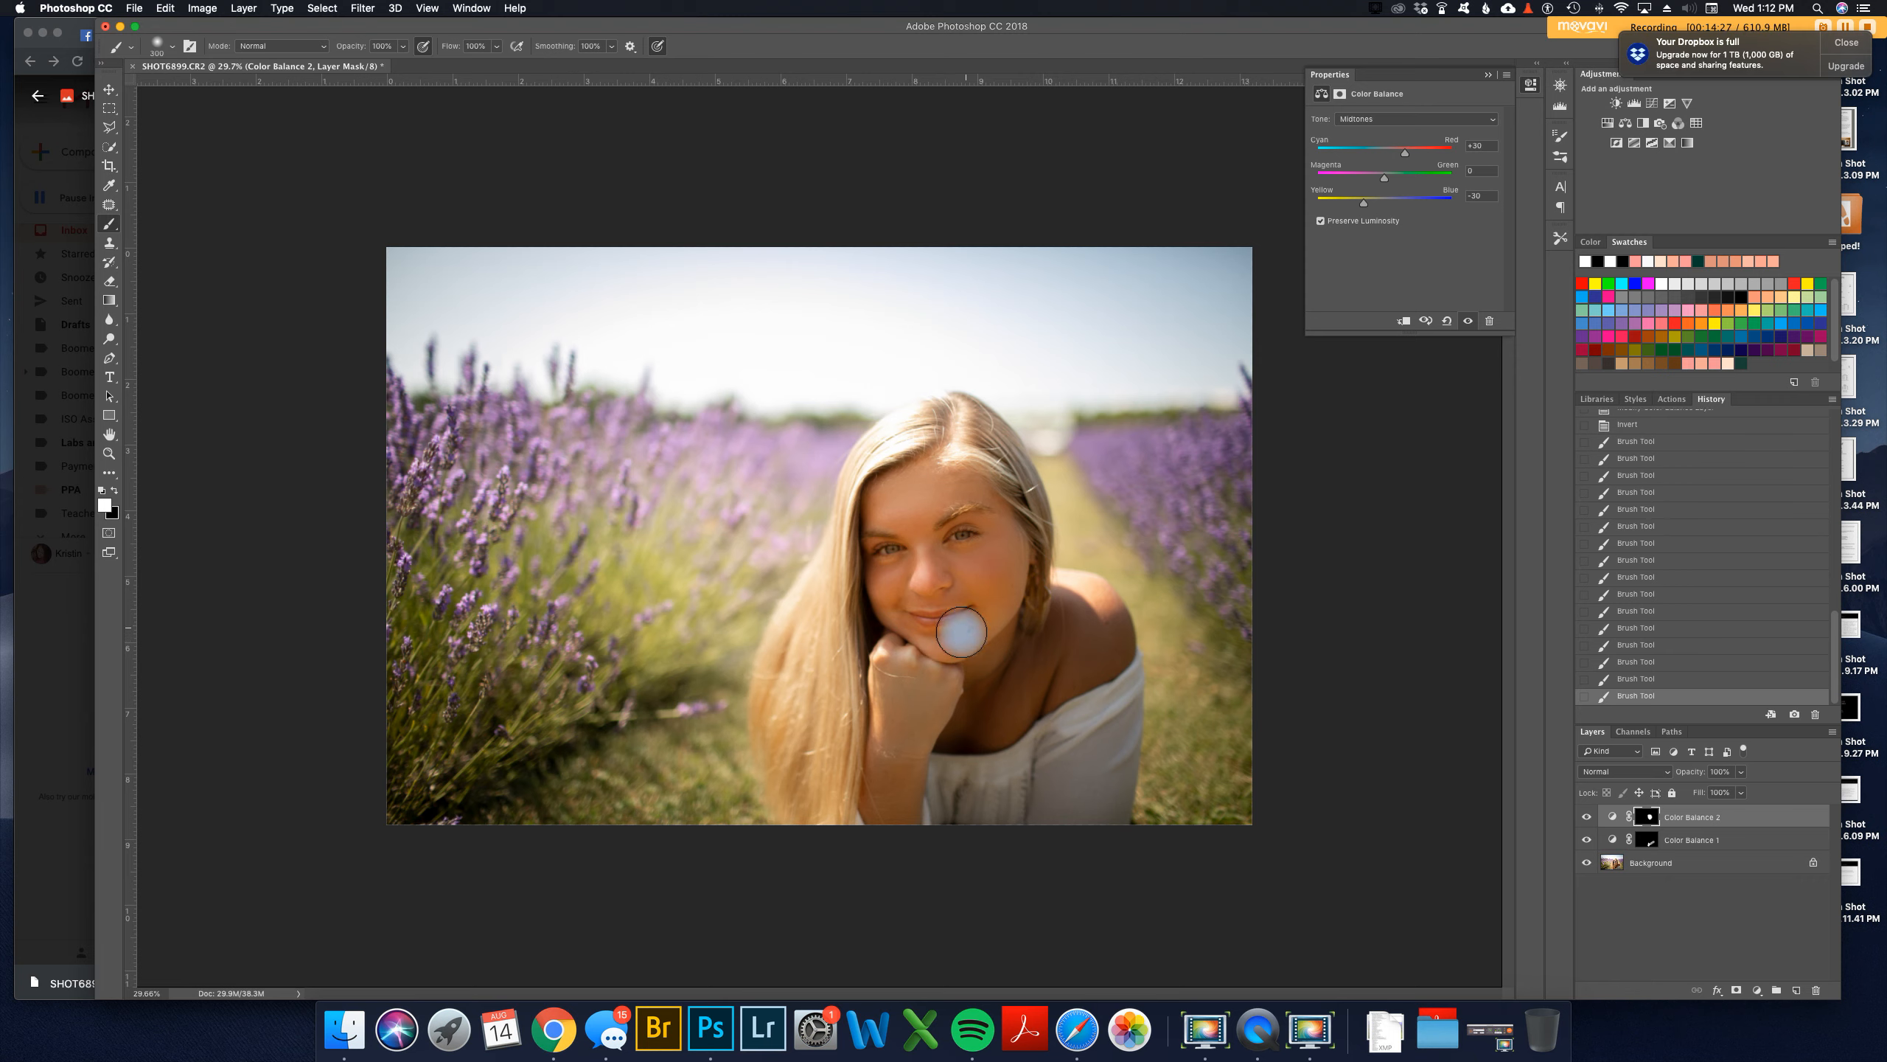
click(950, 636)
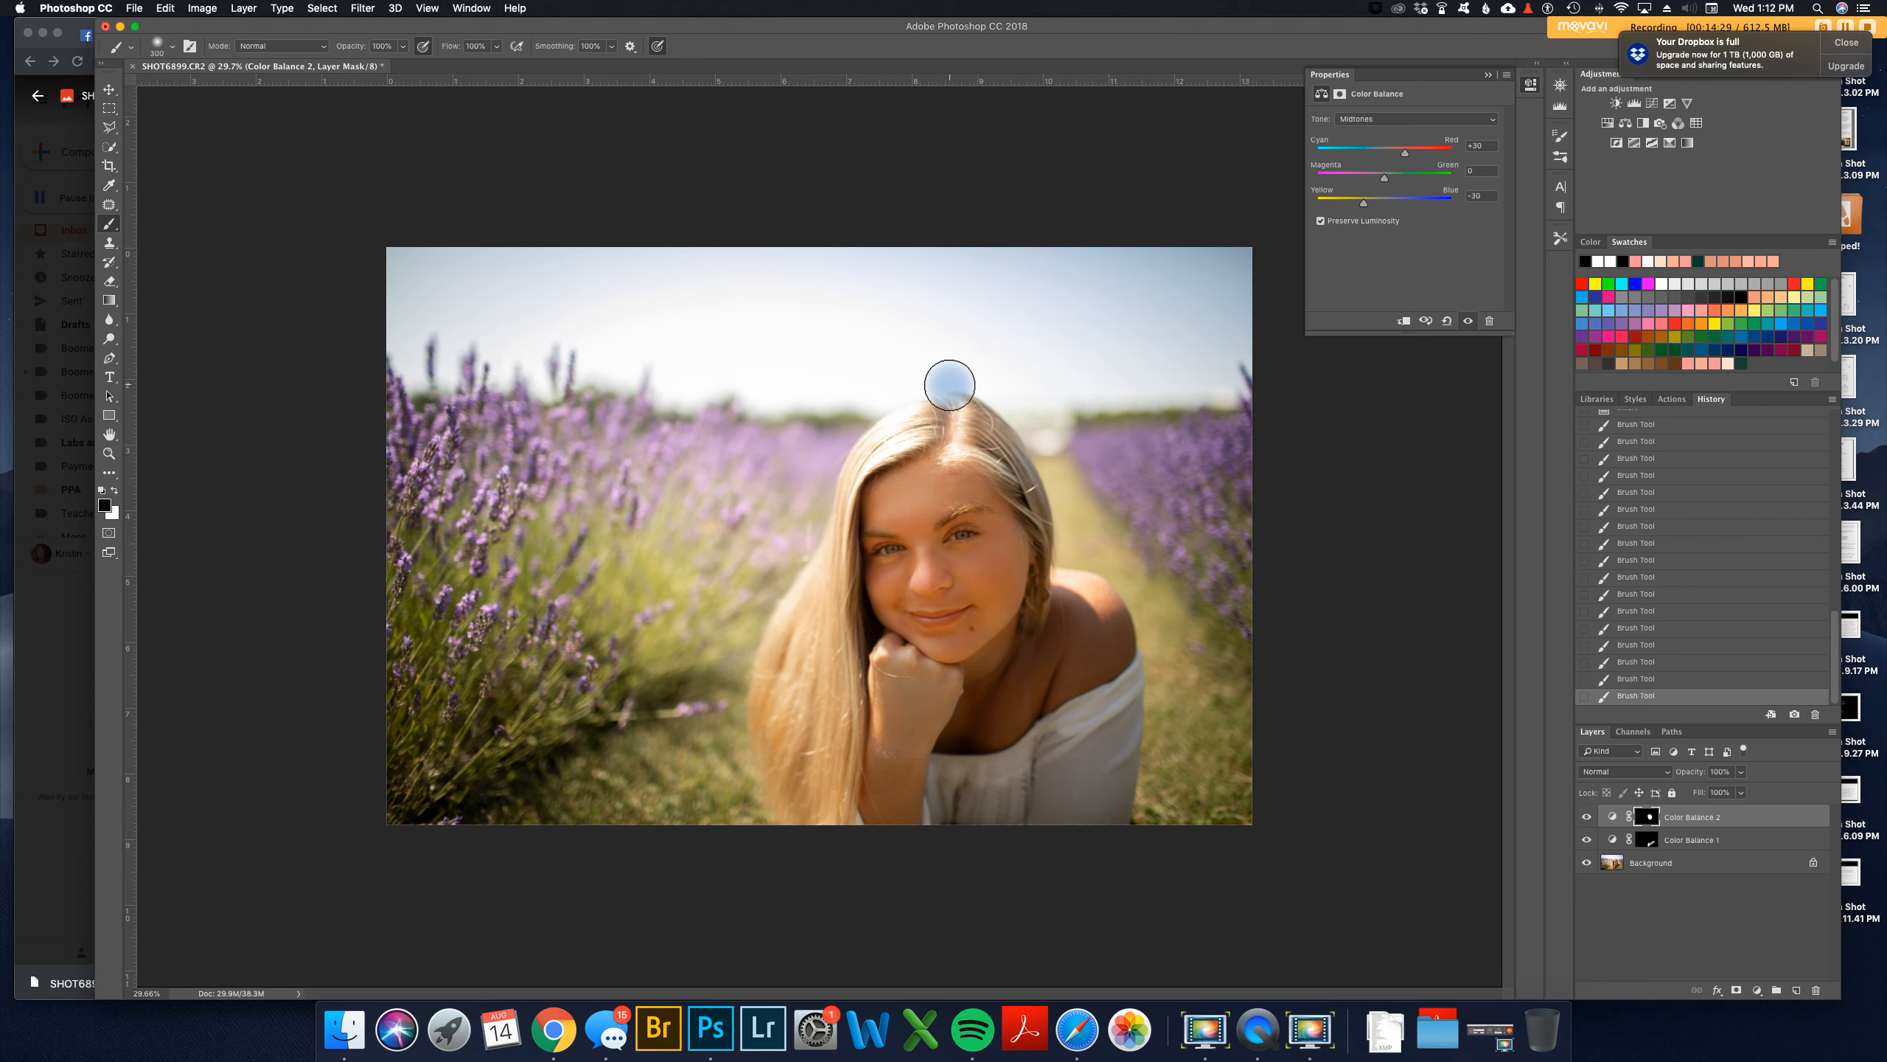
Step: Remove the warm tone from both eyes by painting black on the Color Balance 2 mask with a small brush
key(bracketleft)
key(bracketleft)
key(bracketleft)
key(bracketleft)
key(super+equal)
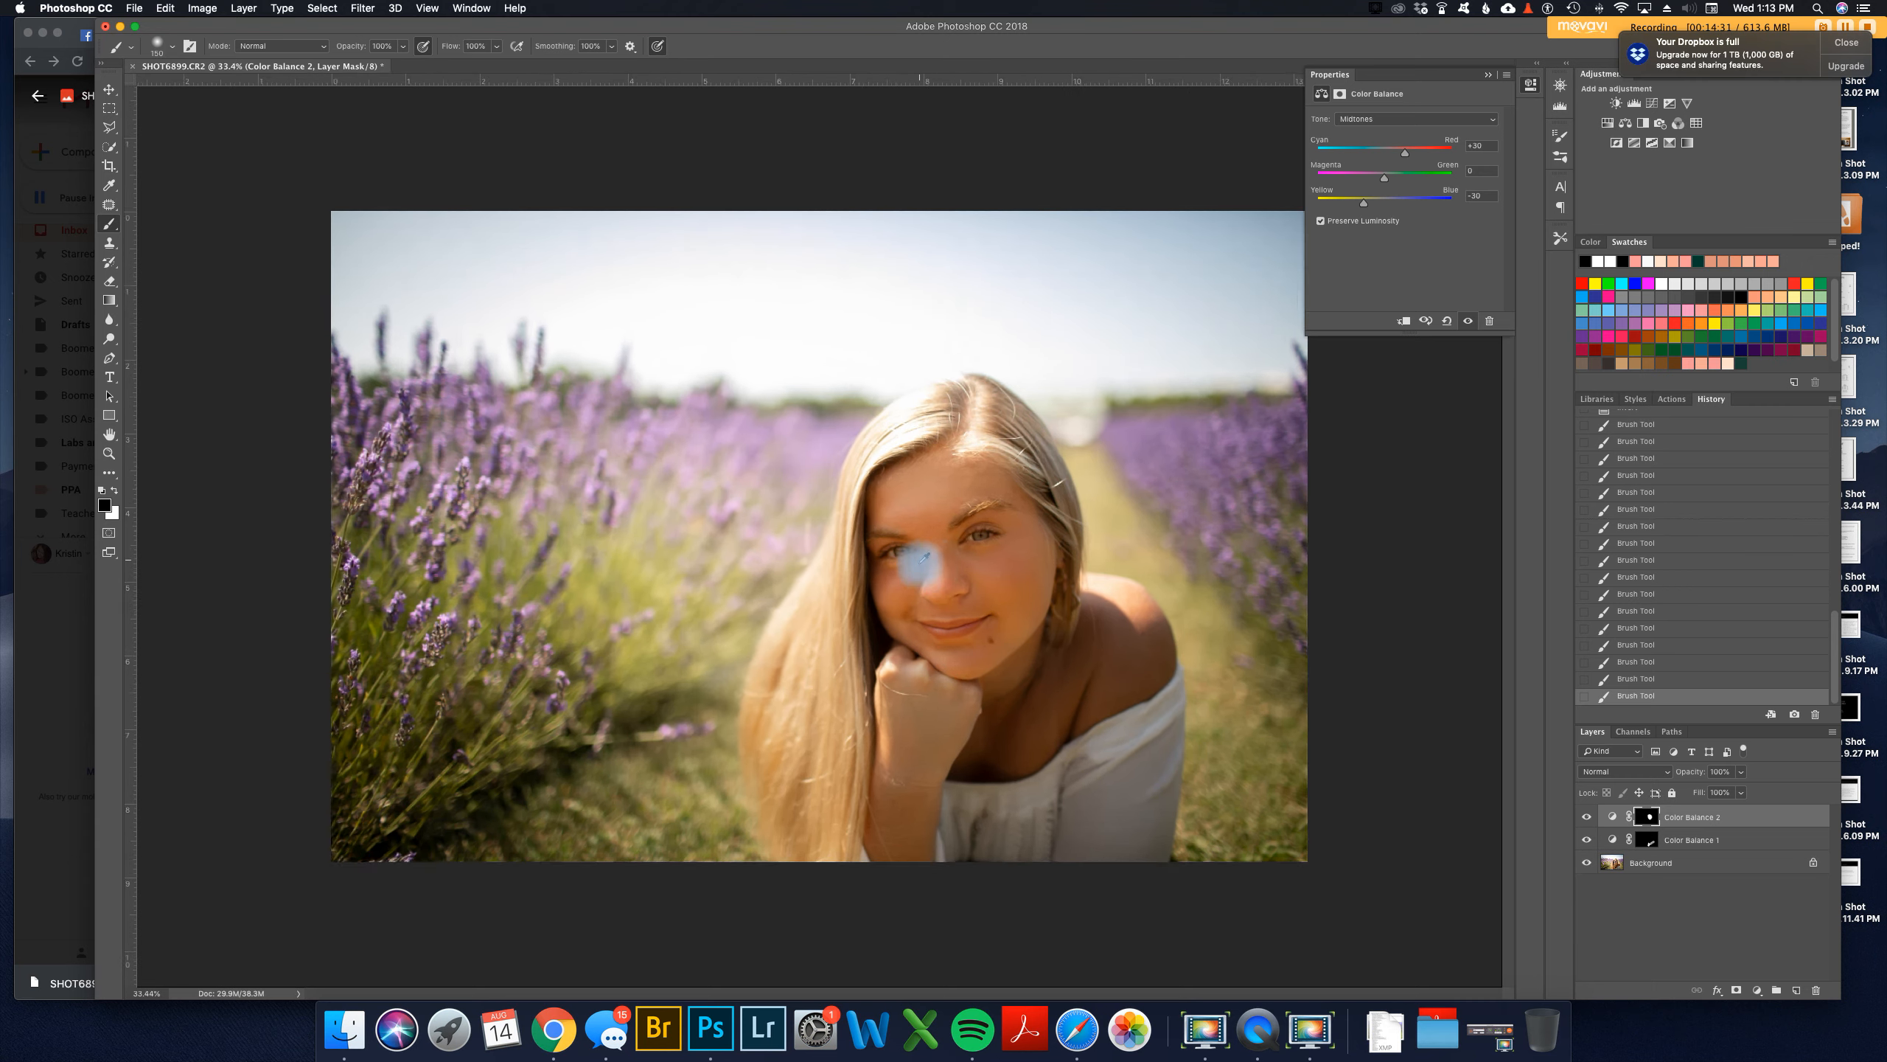
scroll(926, 559, up, 5)
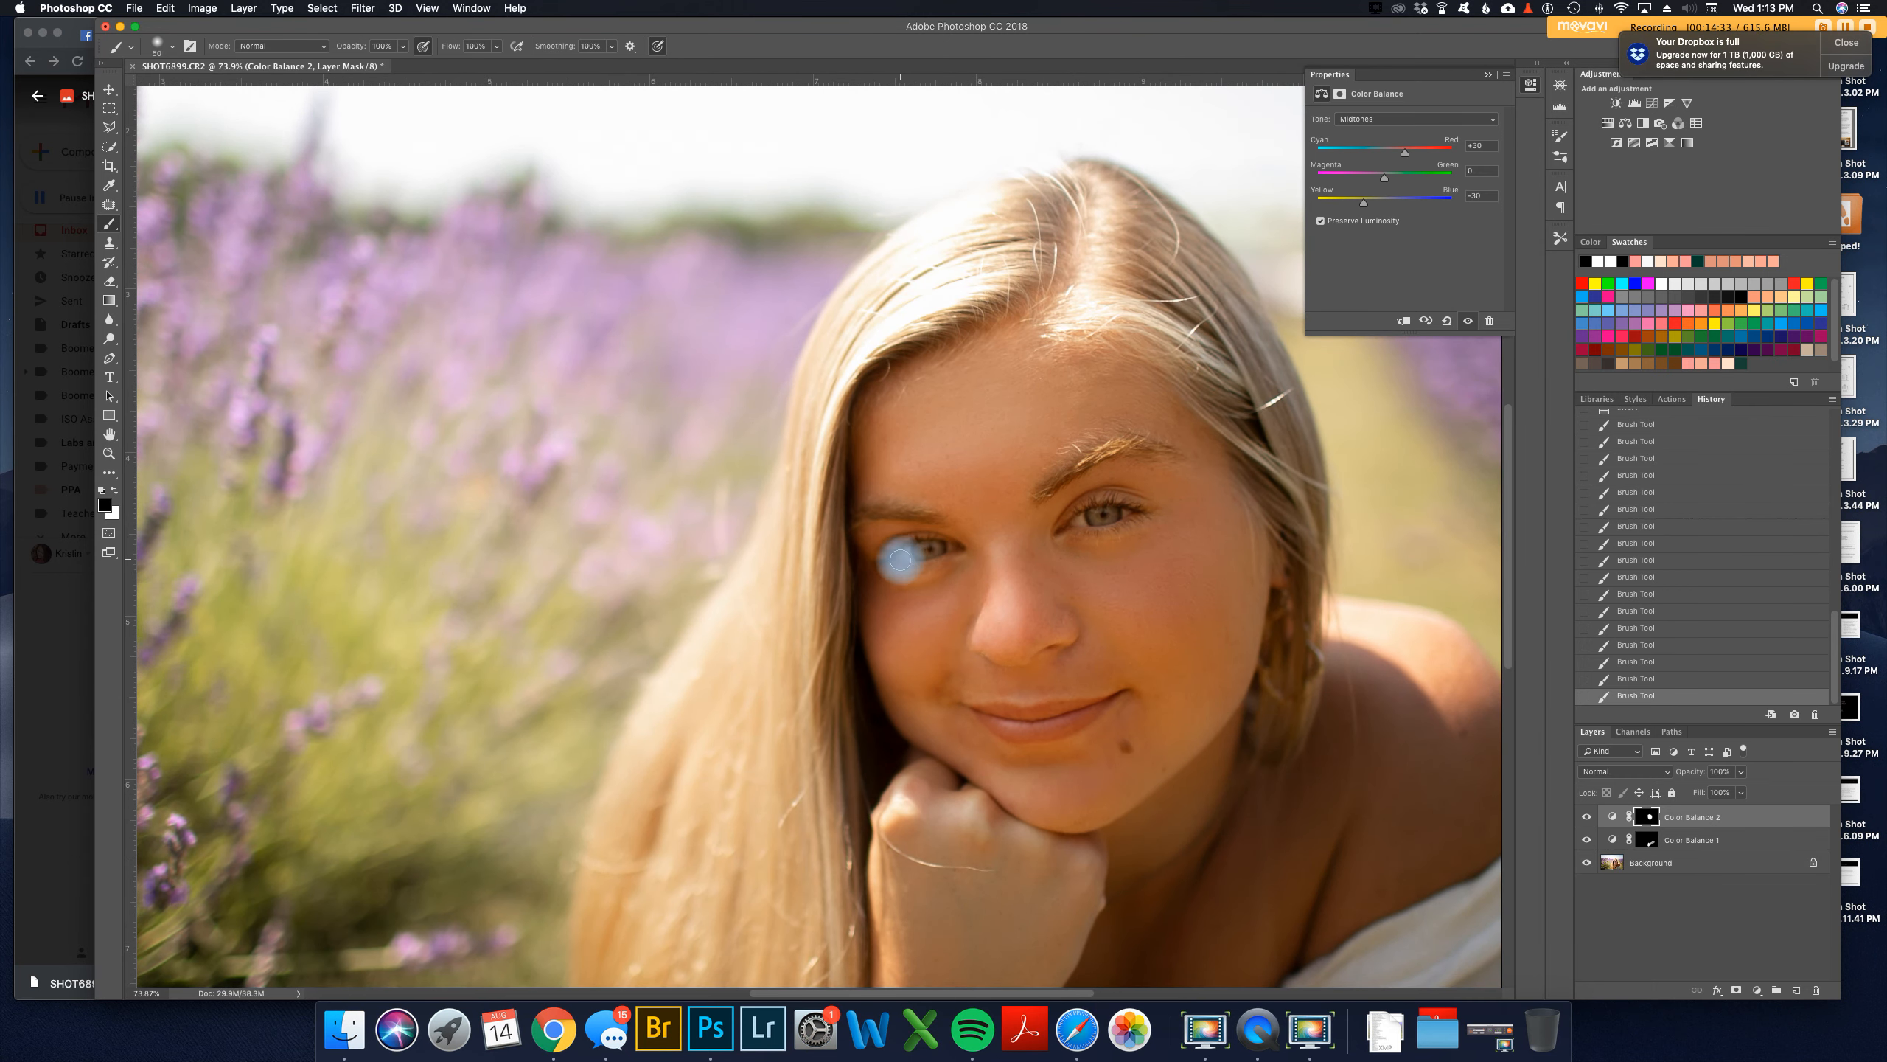
drag(911, 555, 946, 549)
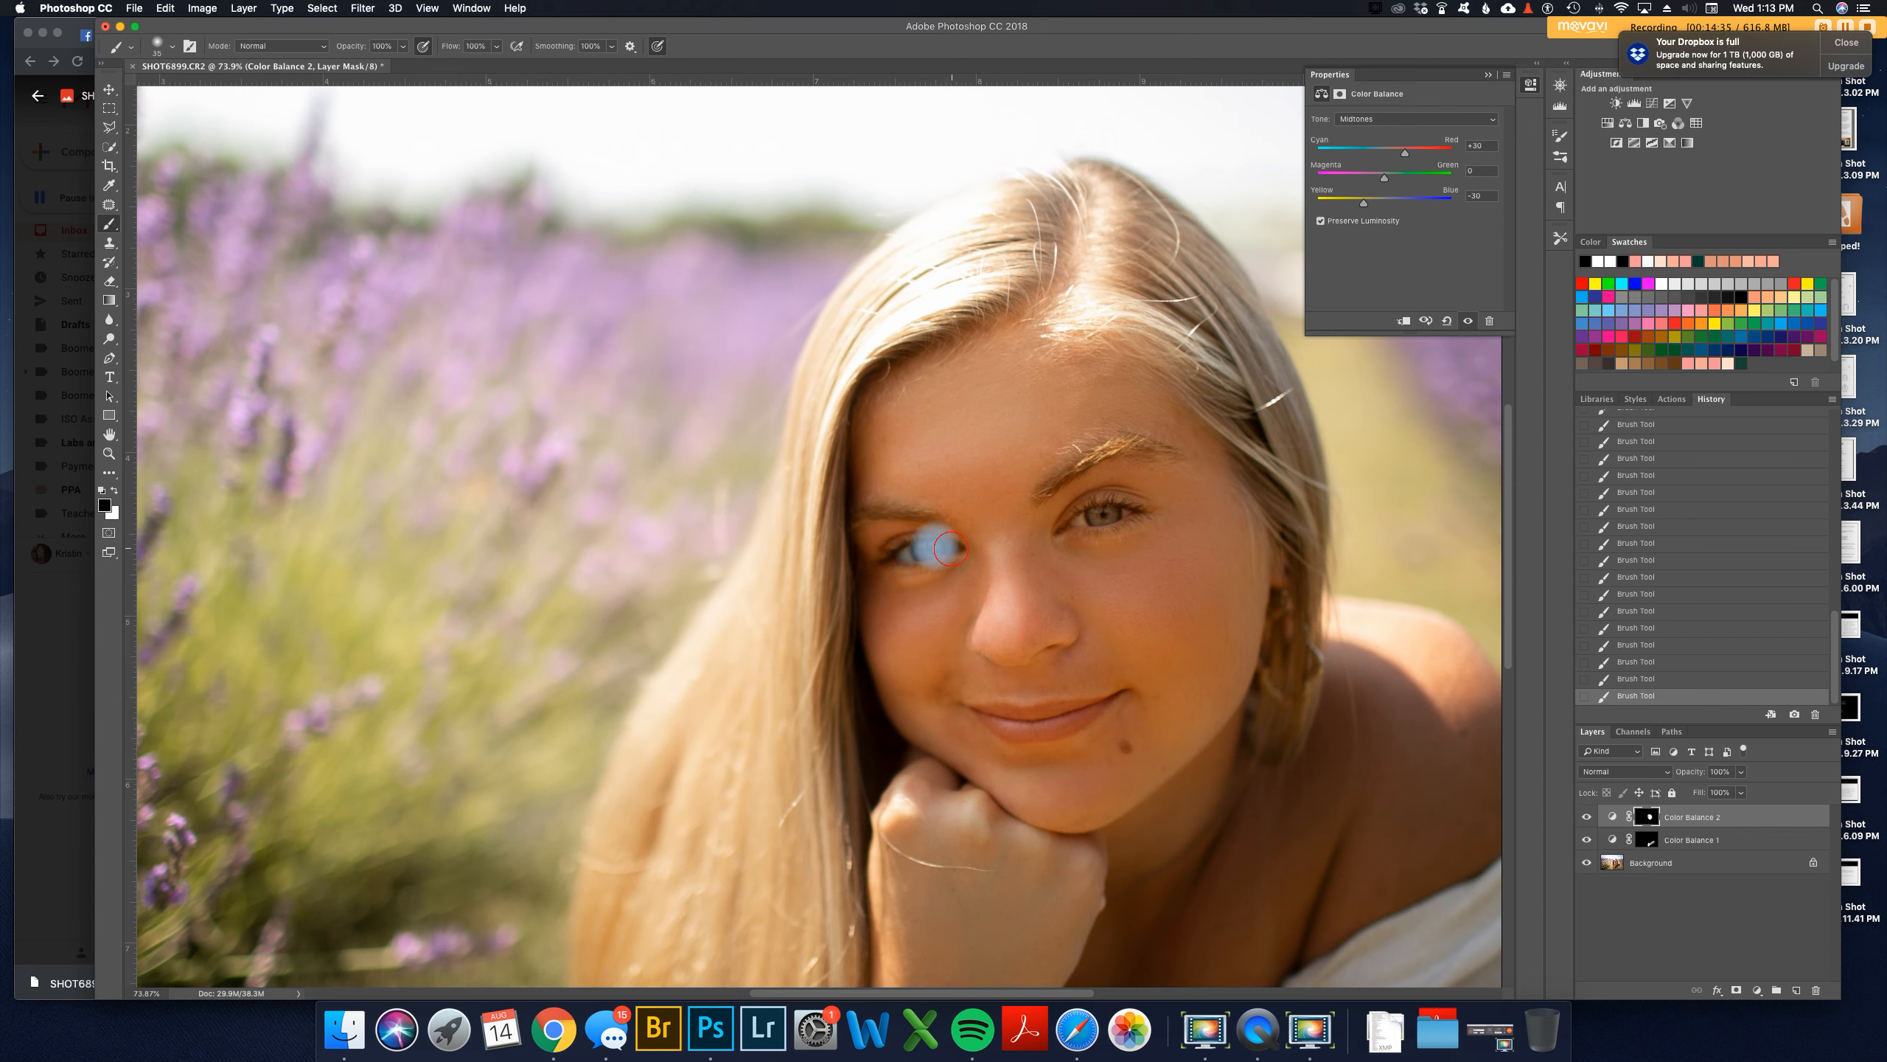
click(1082, 511)
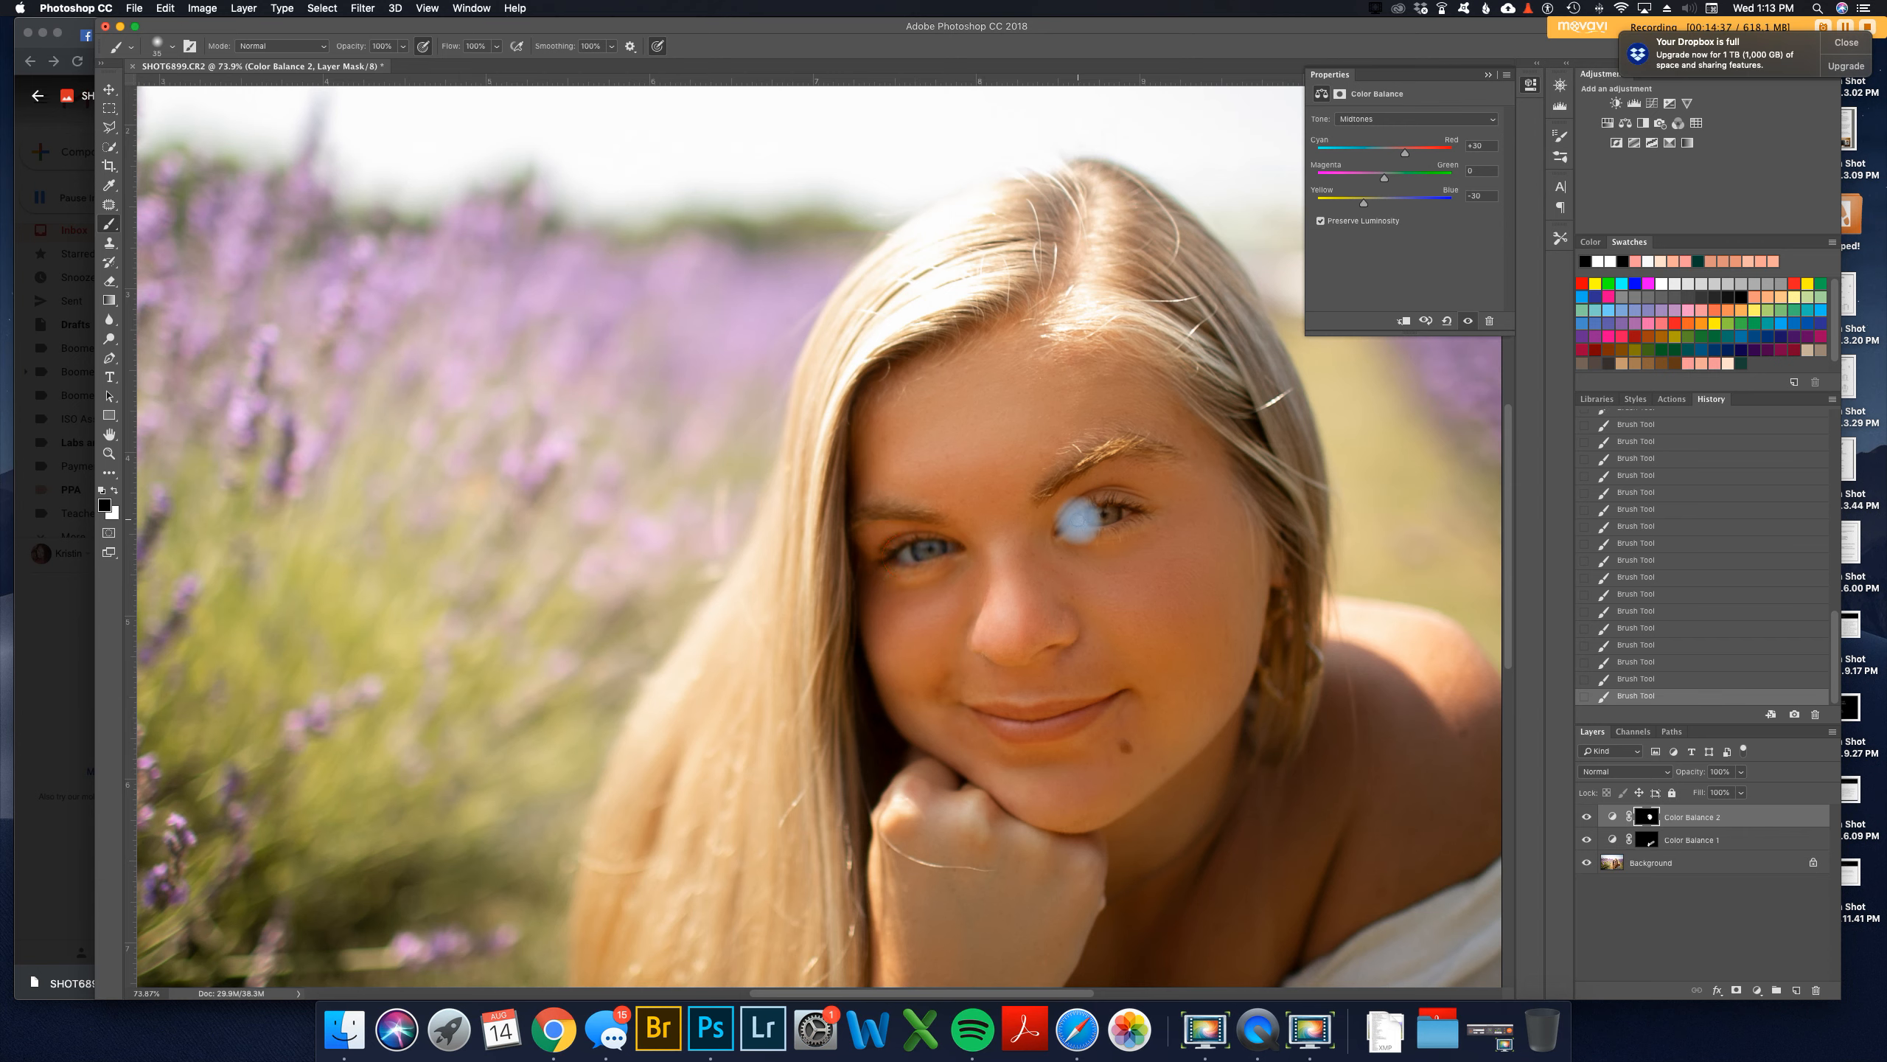
mouse_move(1101, 516)
mouse_down()
mouse_move(1079, 520)
mouse_move(1117, 515)
mouse_up()
Step: Check the Color Balance 2 mask overlay around the face and eyes, and compare it with the full portrait
key(x)
key(backslash)
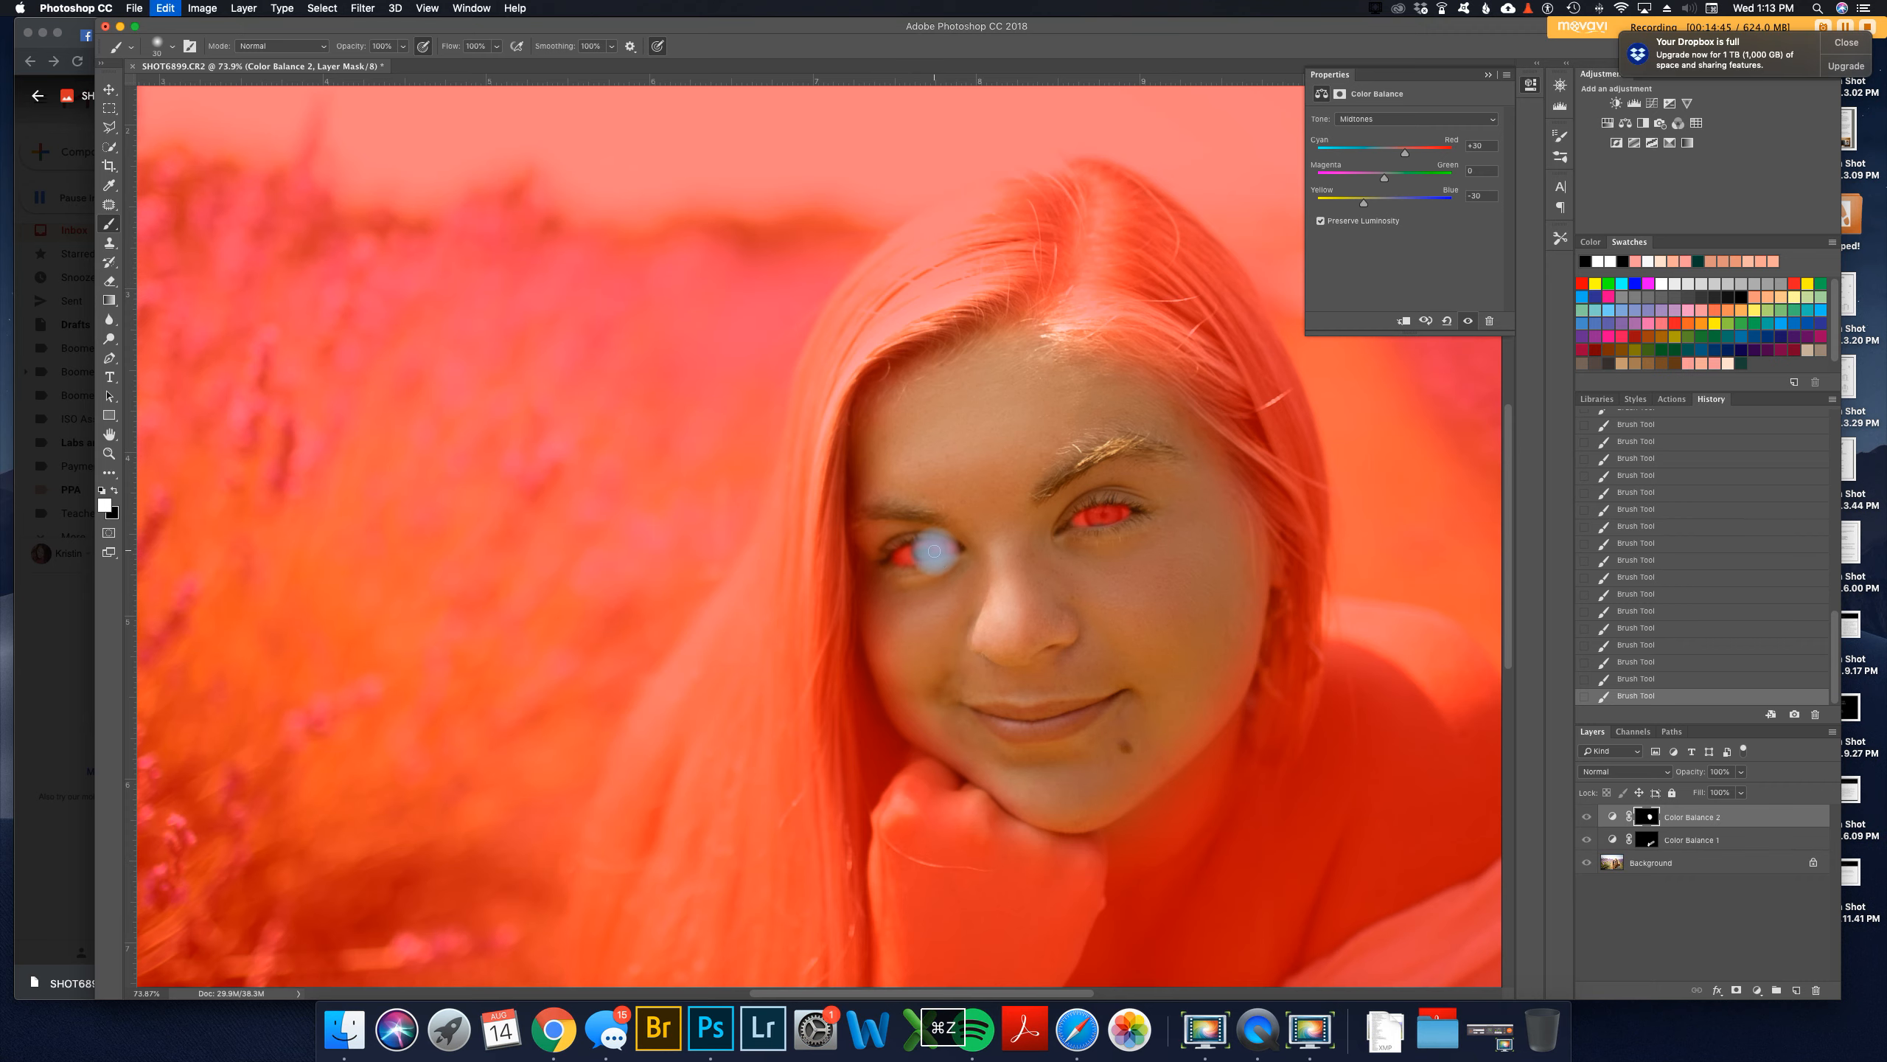
key(x)
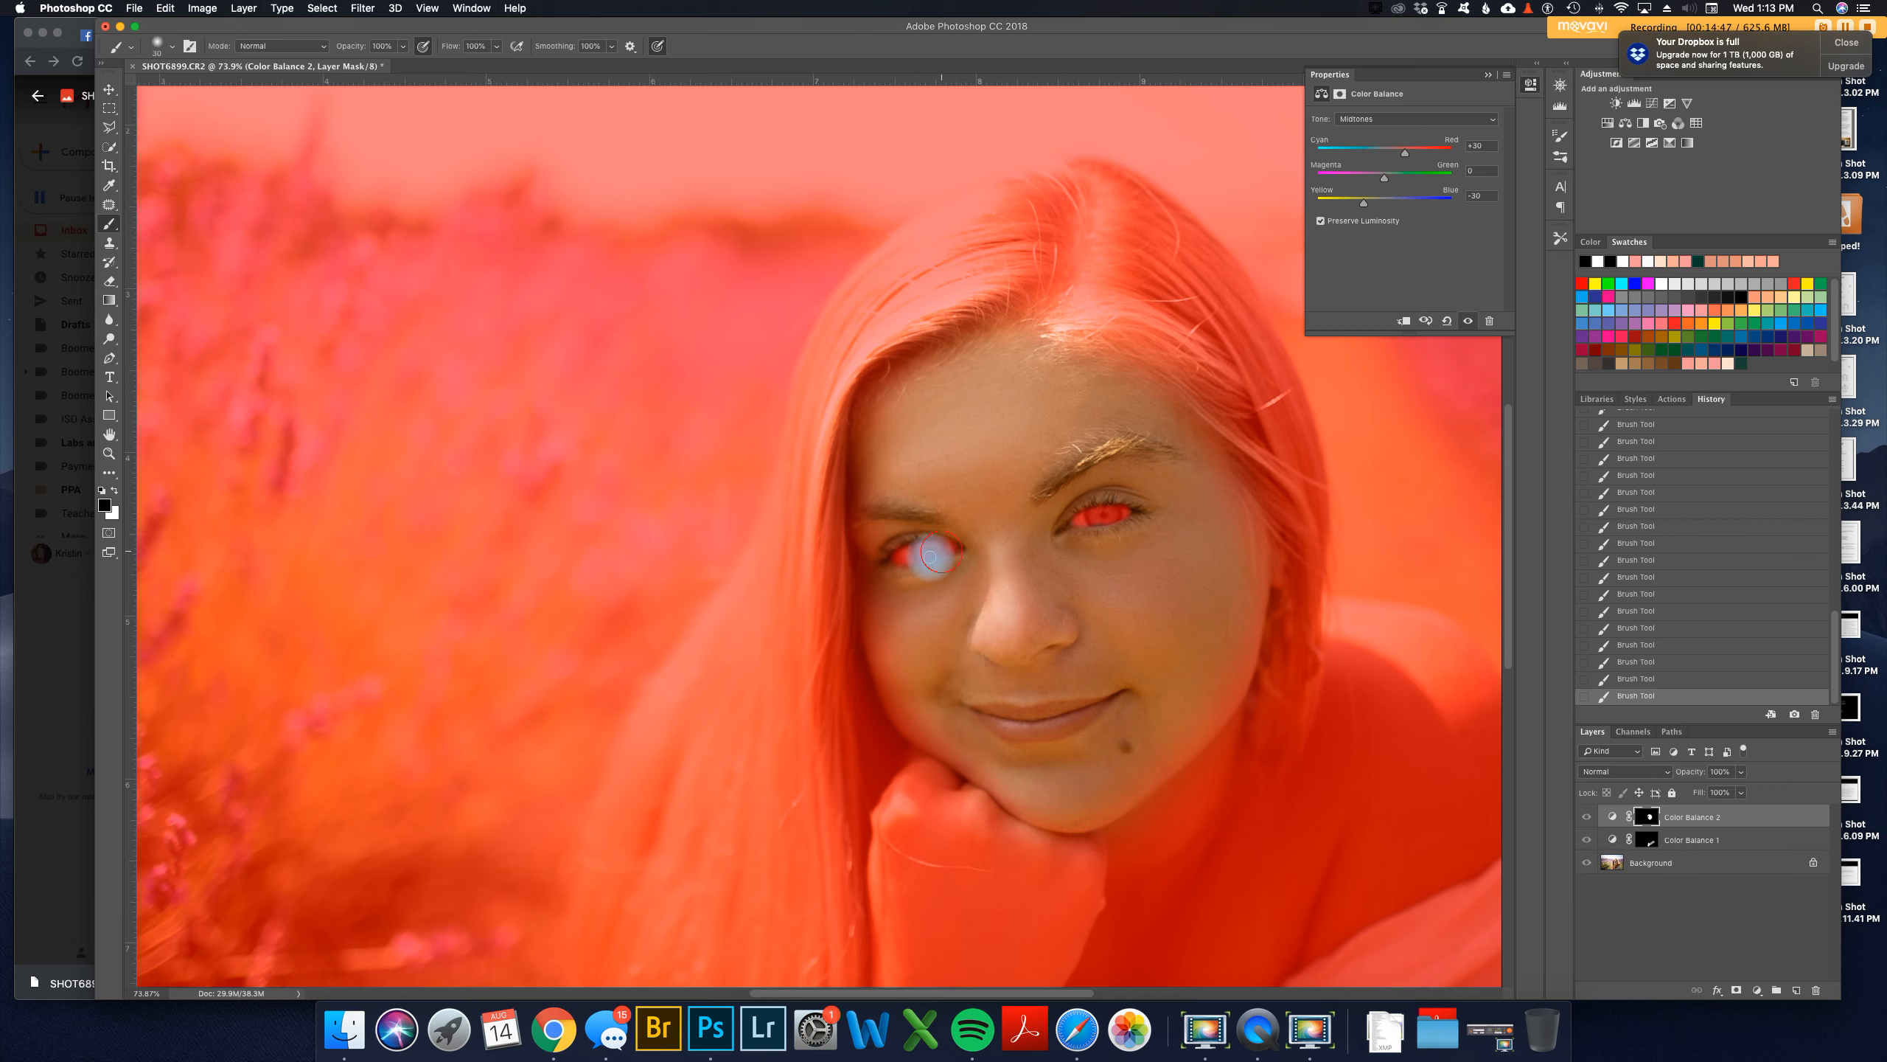
key(backslash)
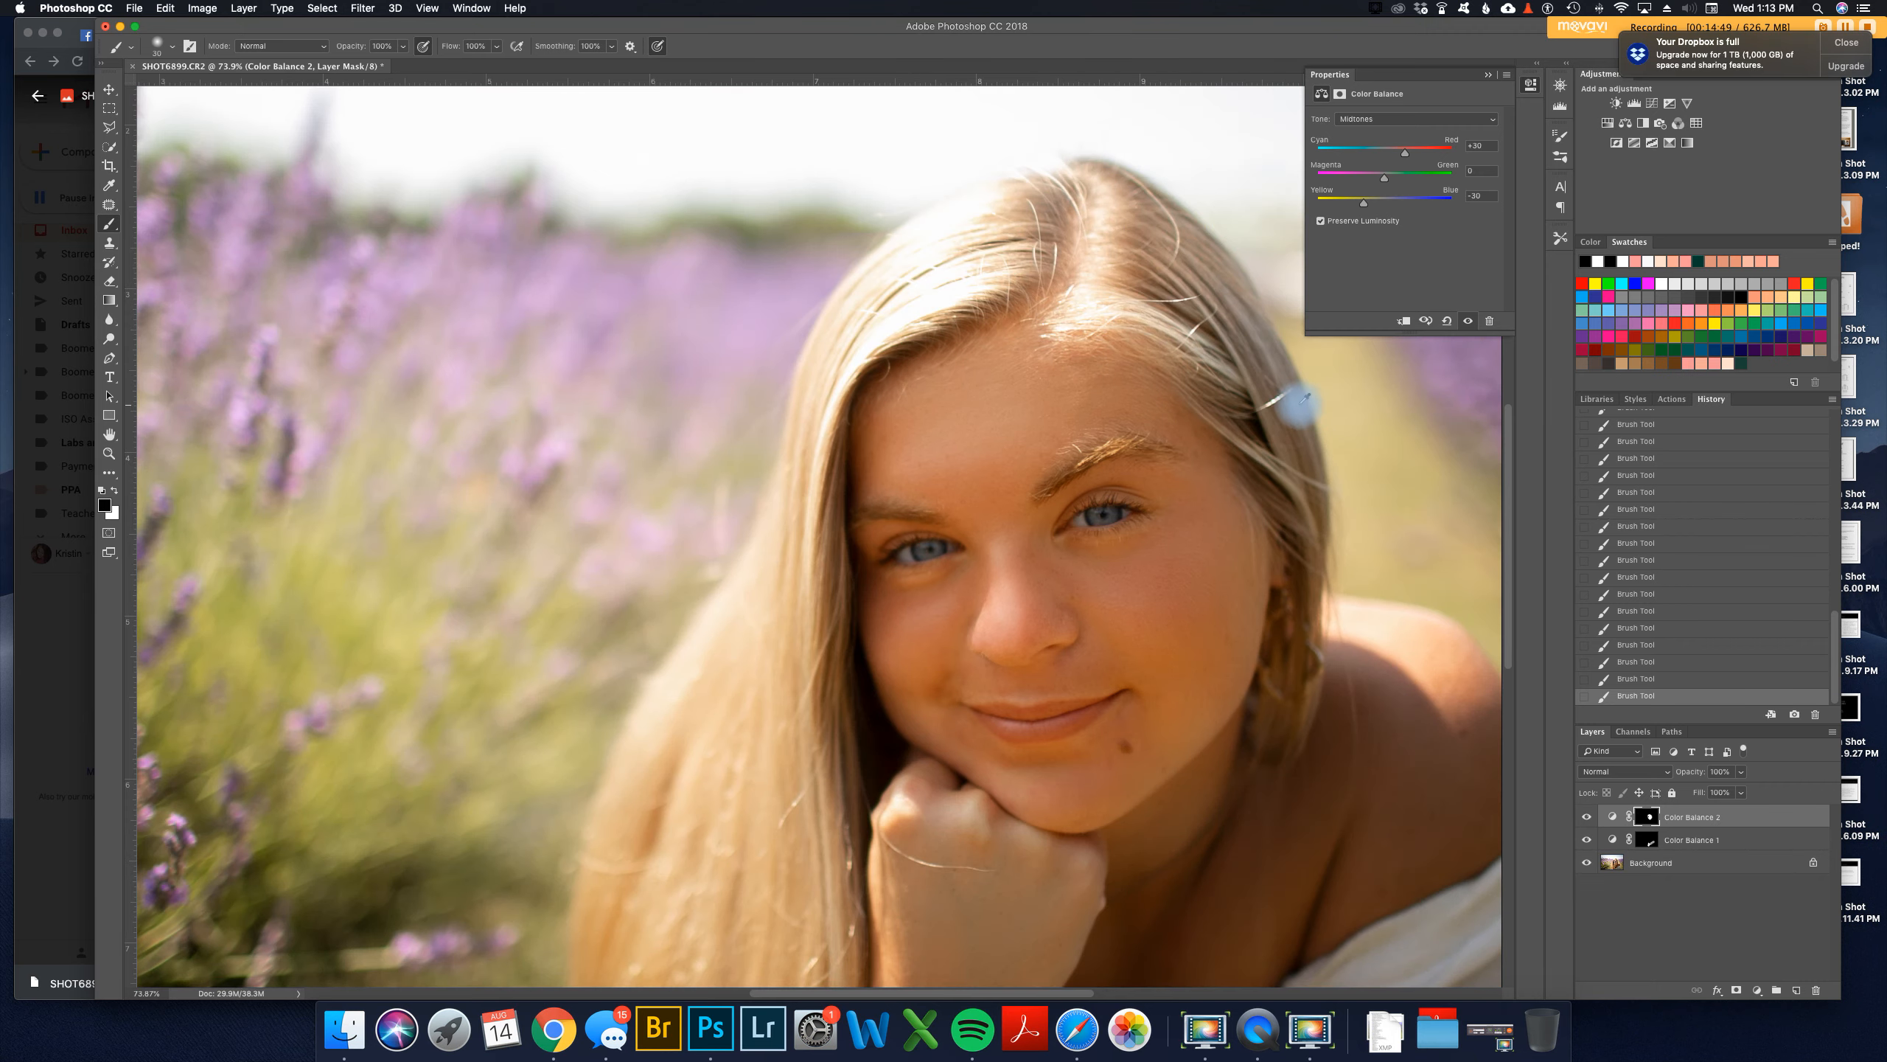
scroll(1293, 397, down, 2)
scroll(1294, 398, down, 2)
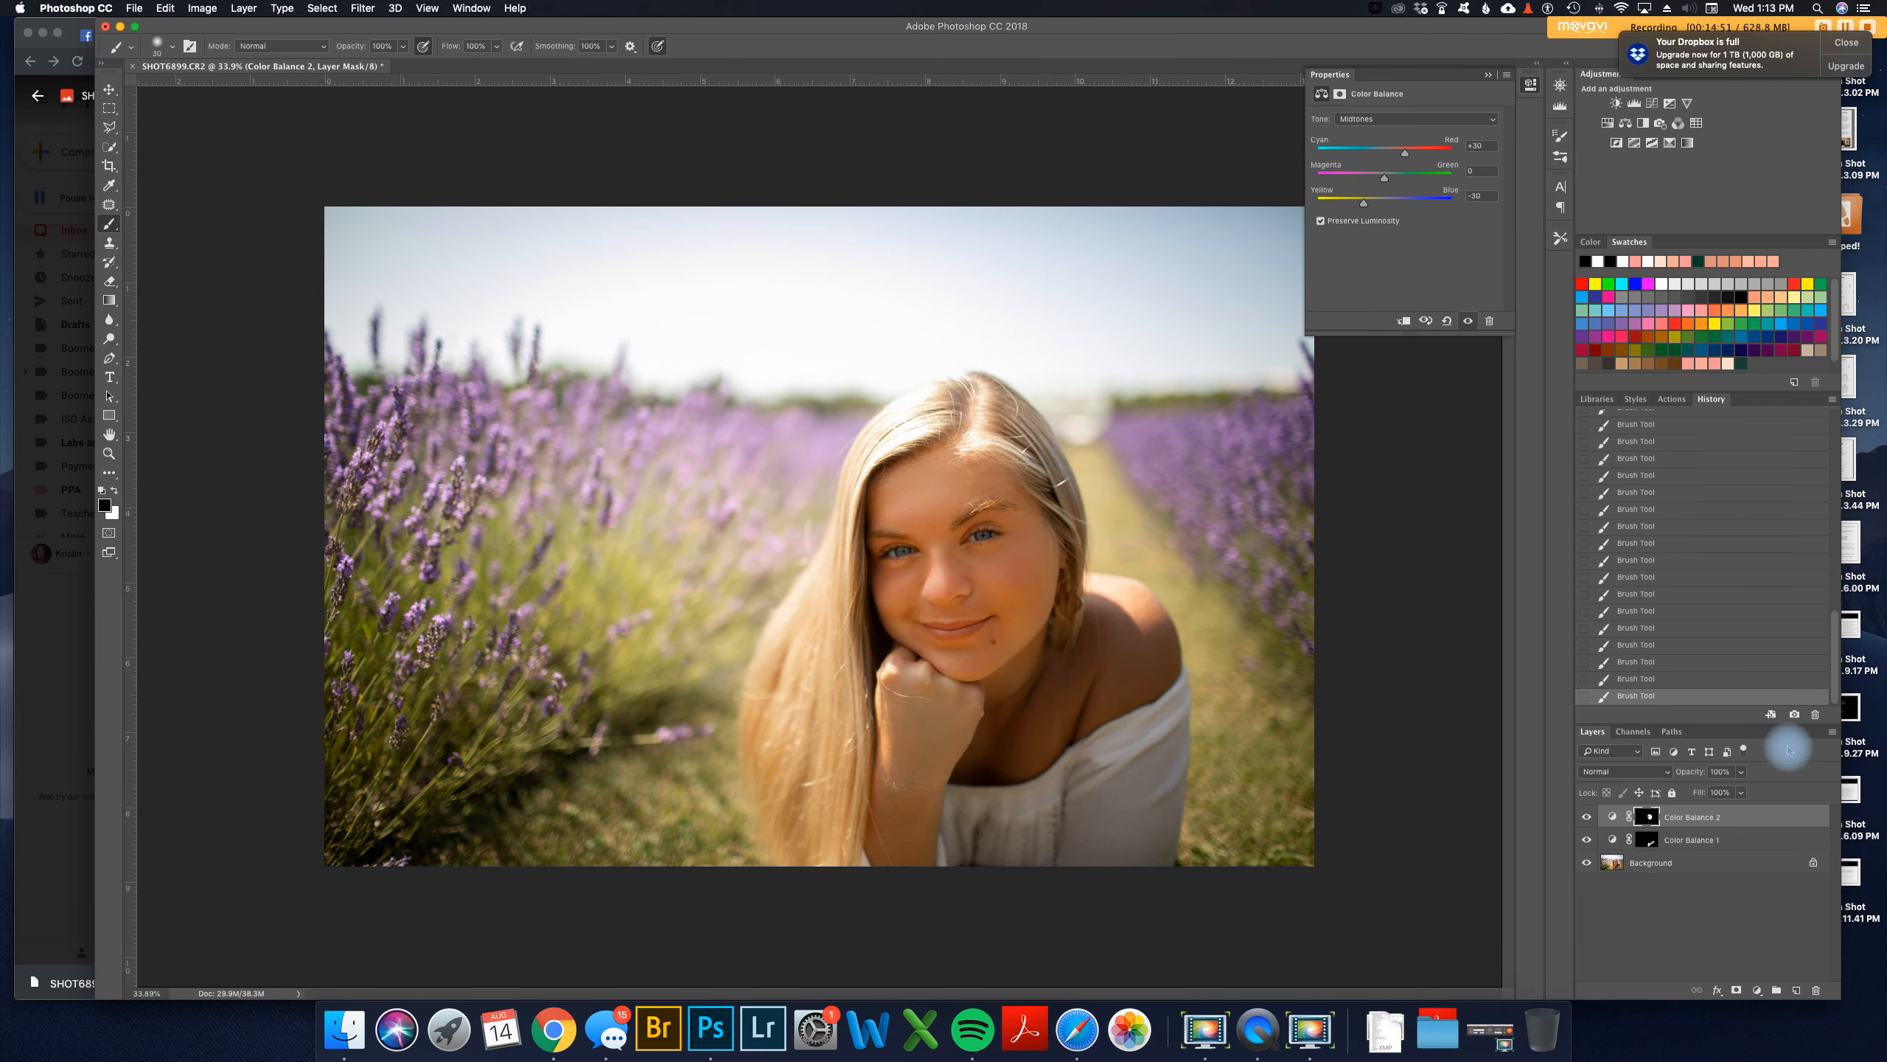
key(backslash)
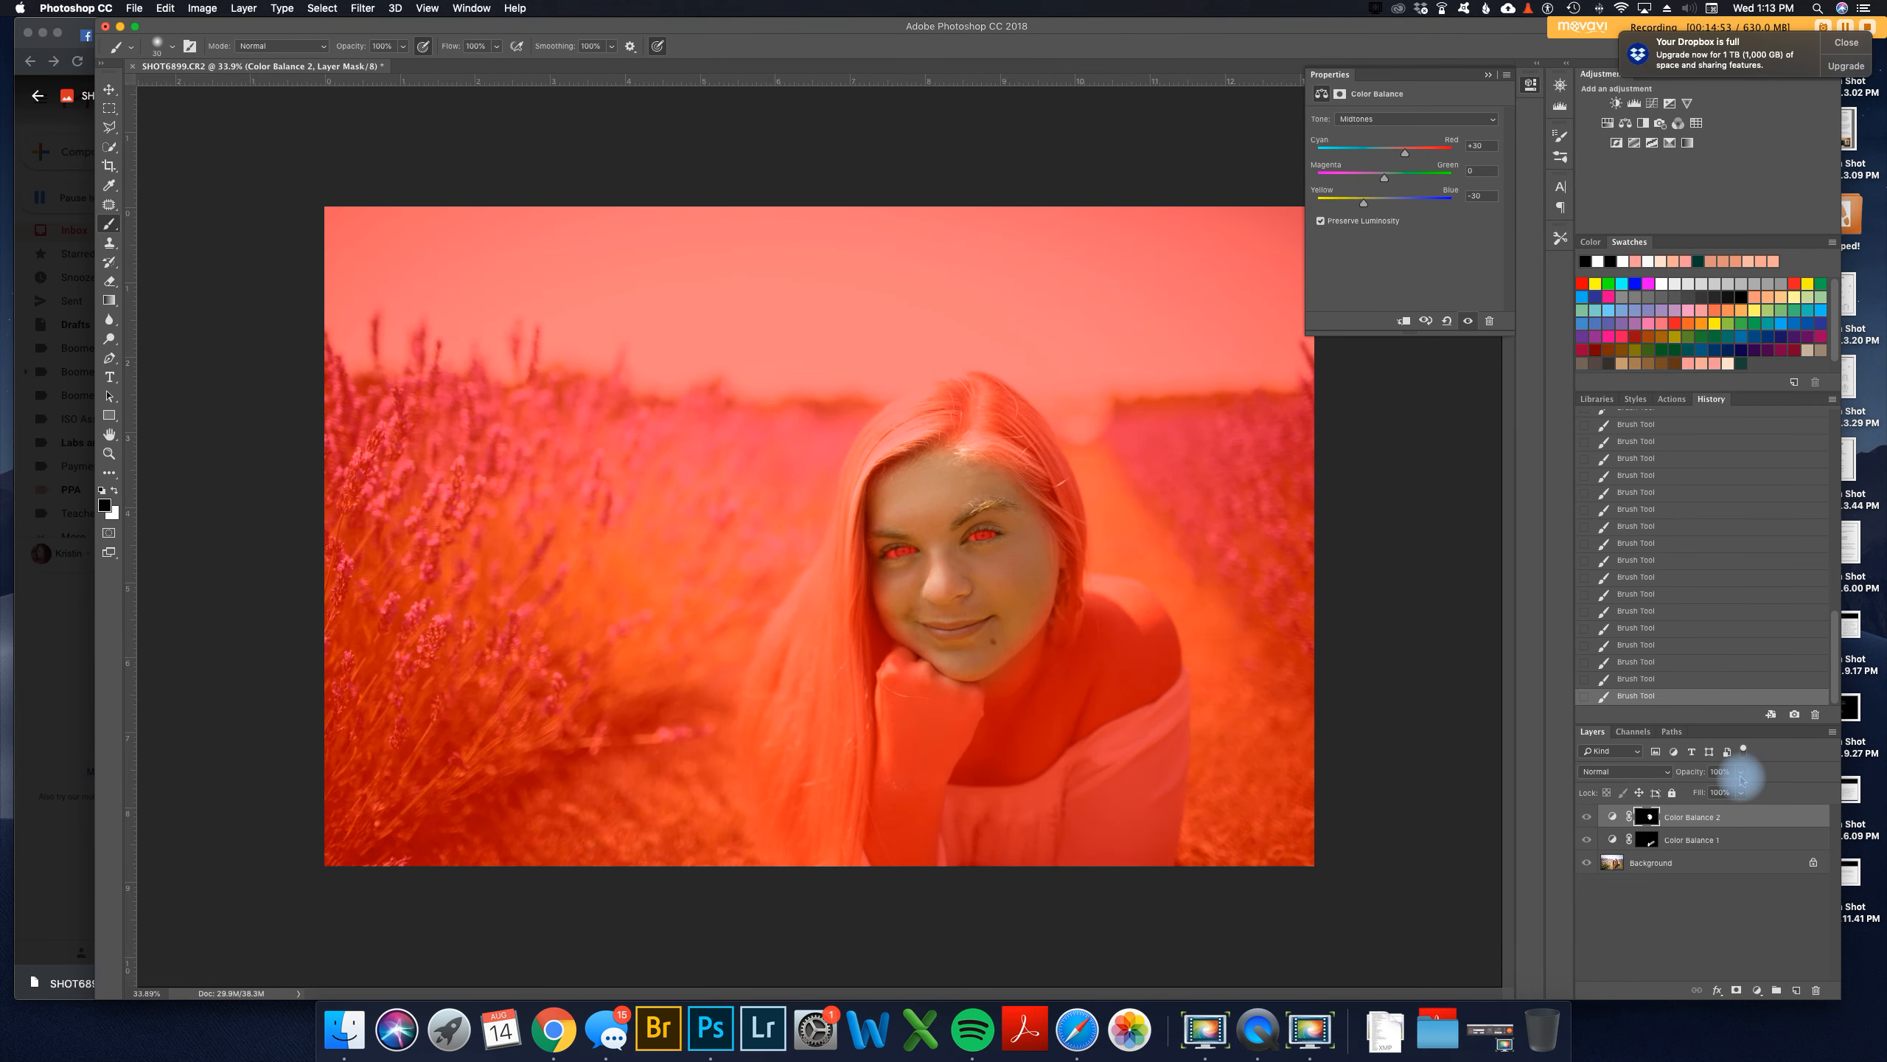
key(backslash)
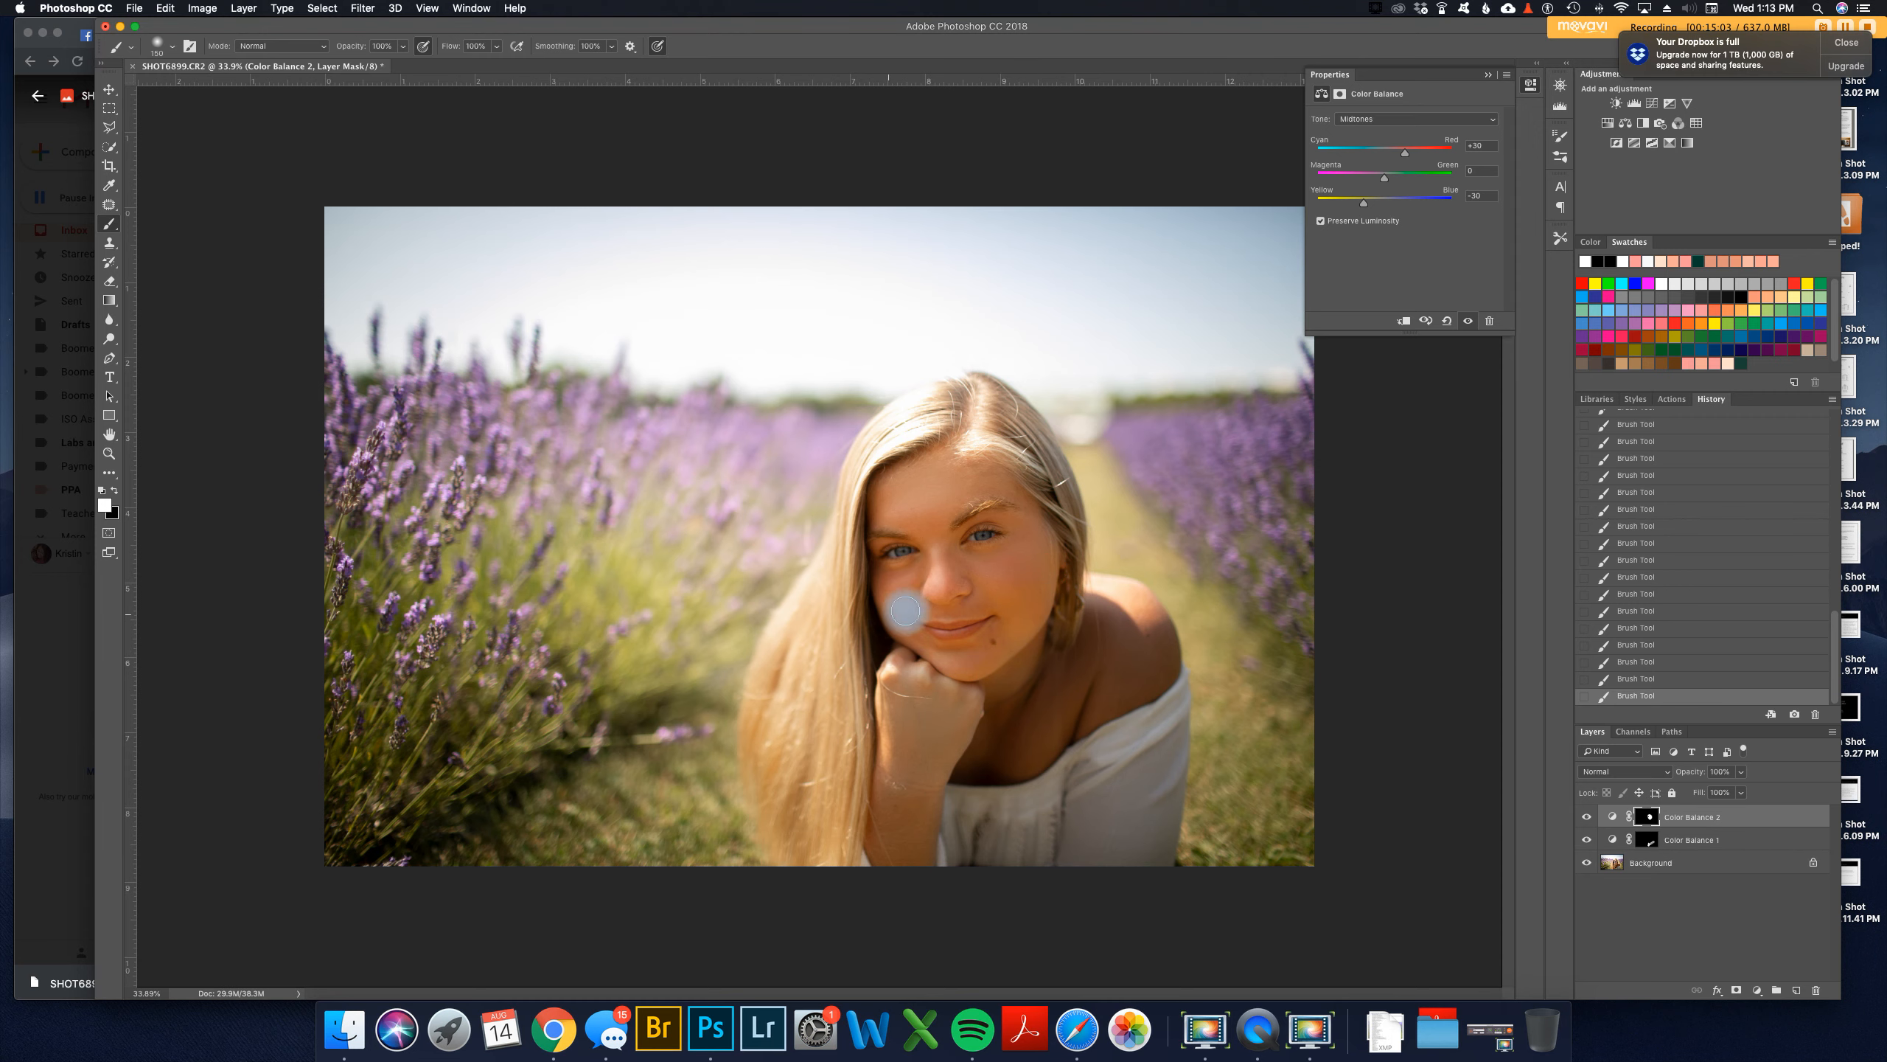
key(x)
key(backslash)
key(backslash)
key(x)
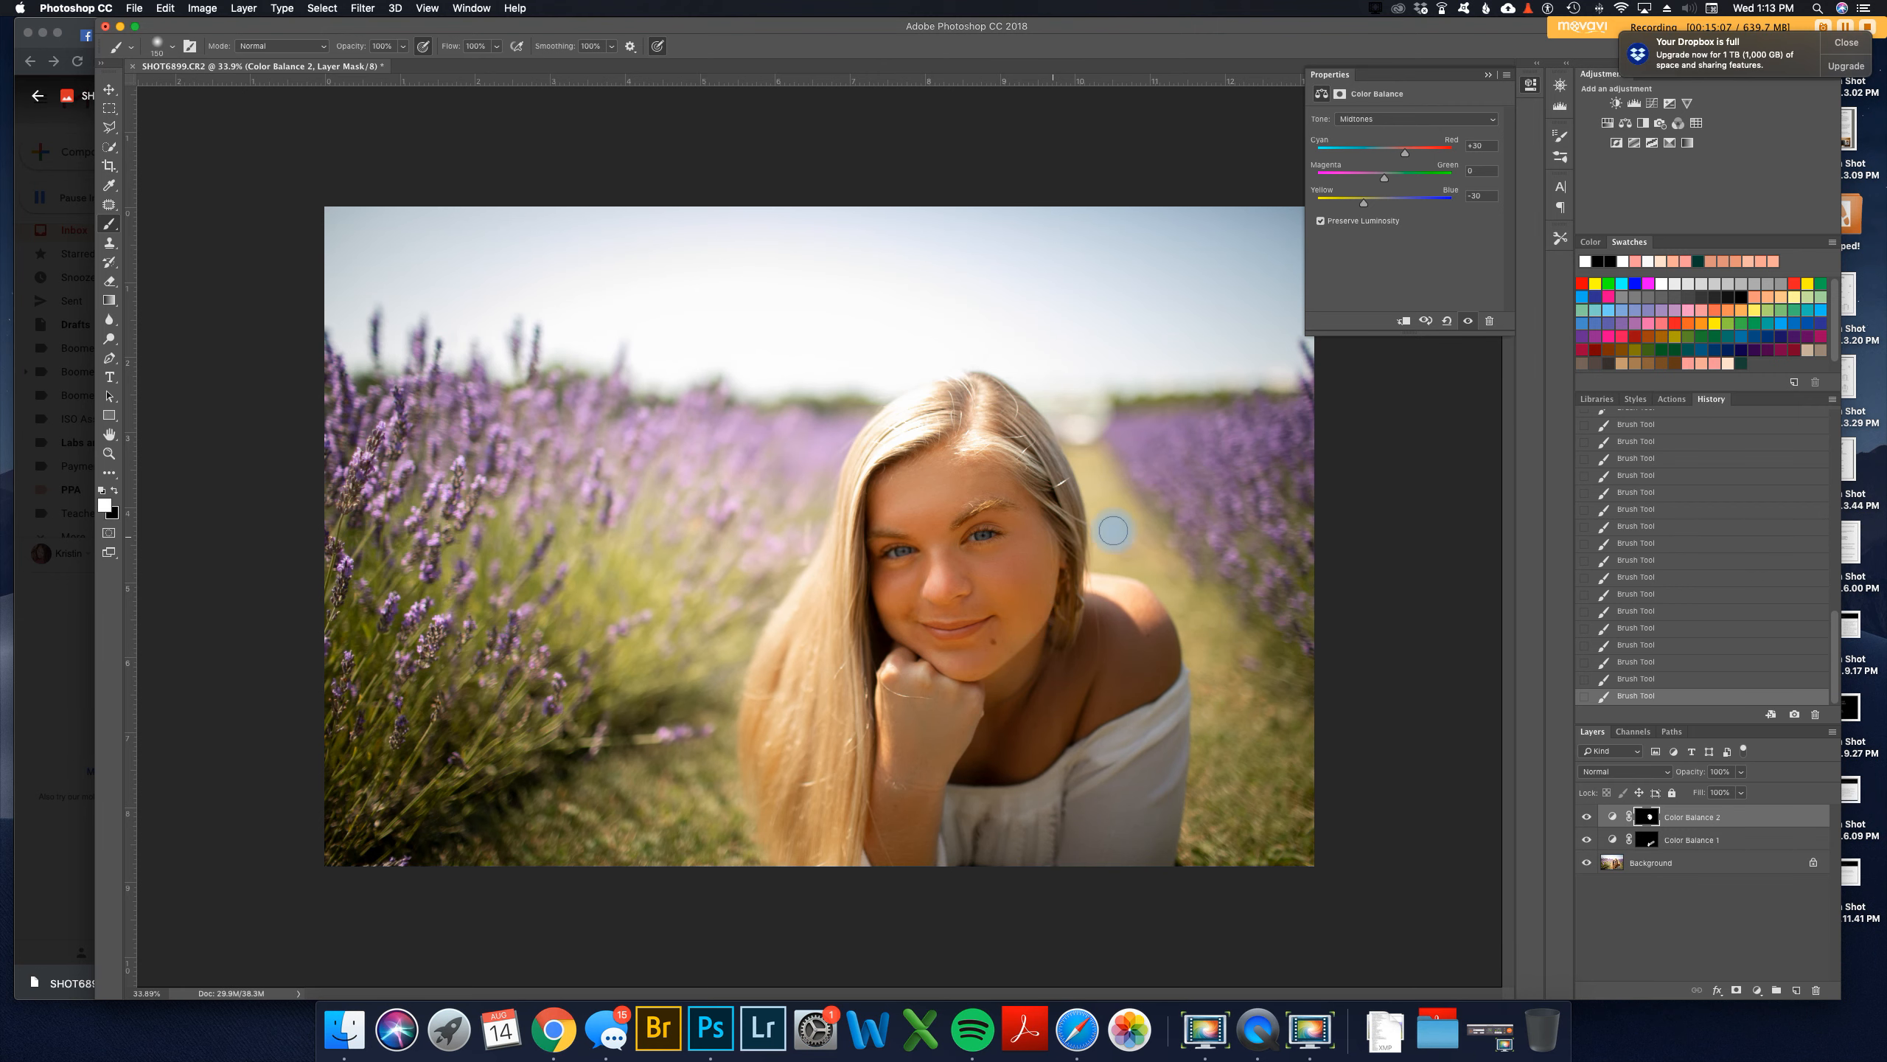
key(x)
key(backslash)
key(backslash)
key(x)
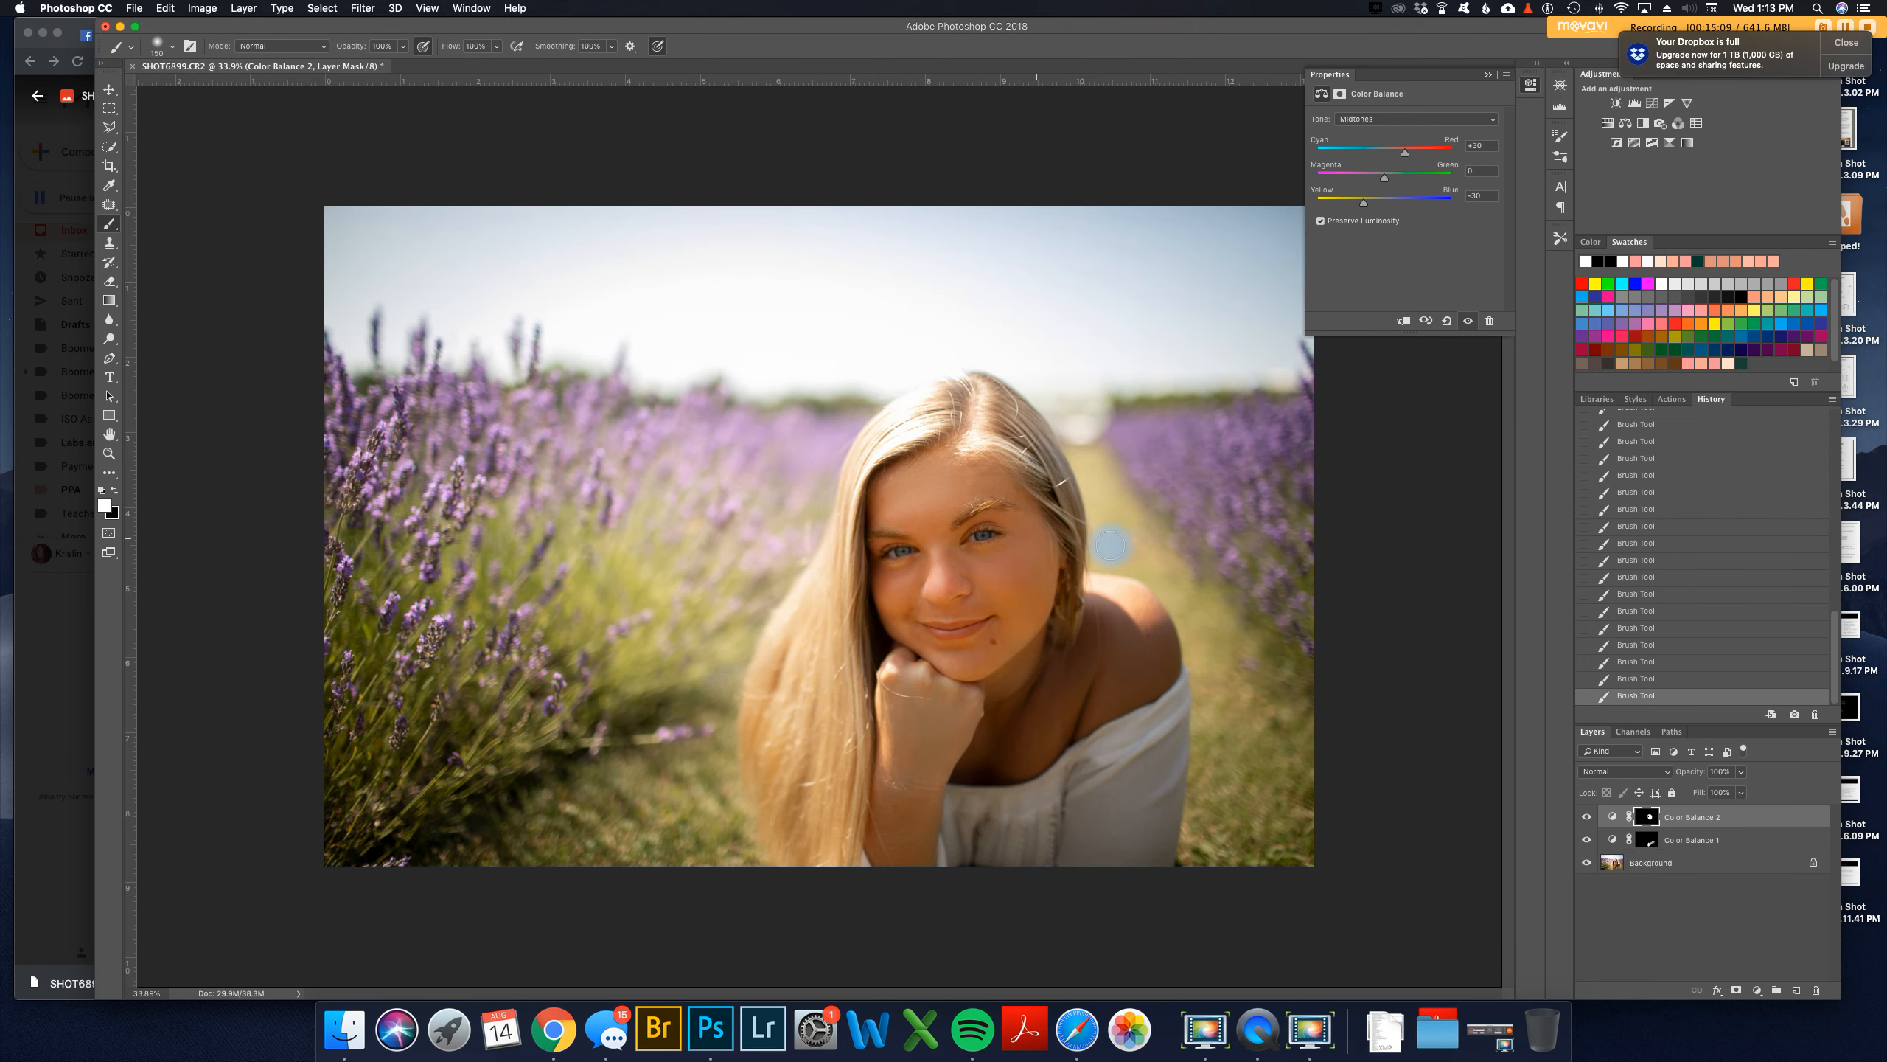
Step: Lower the Color Balance 2 layer's opacity to 47%
click(1741, 772)
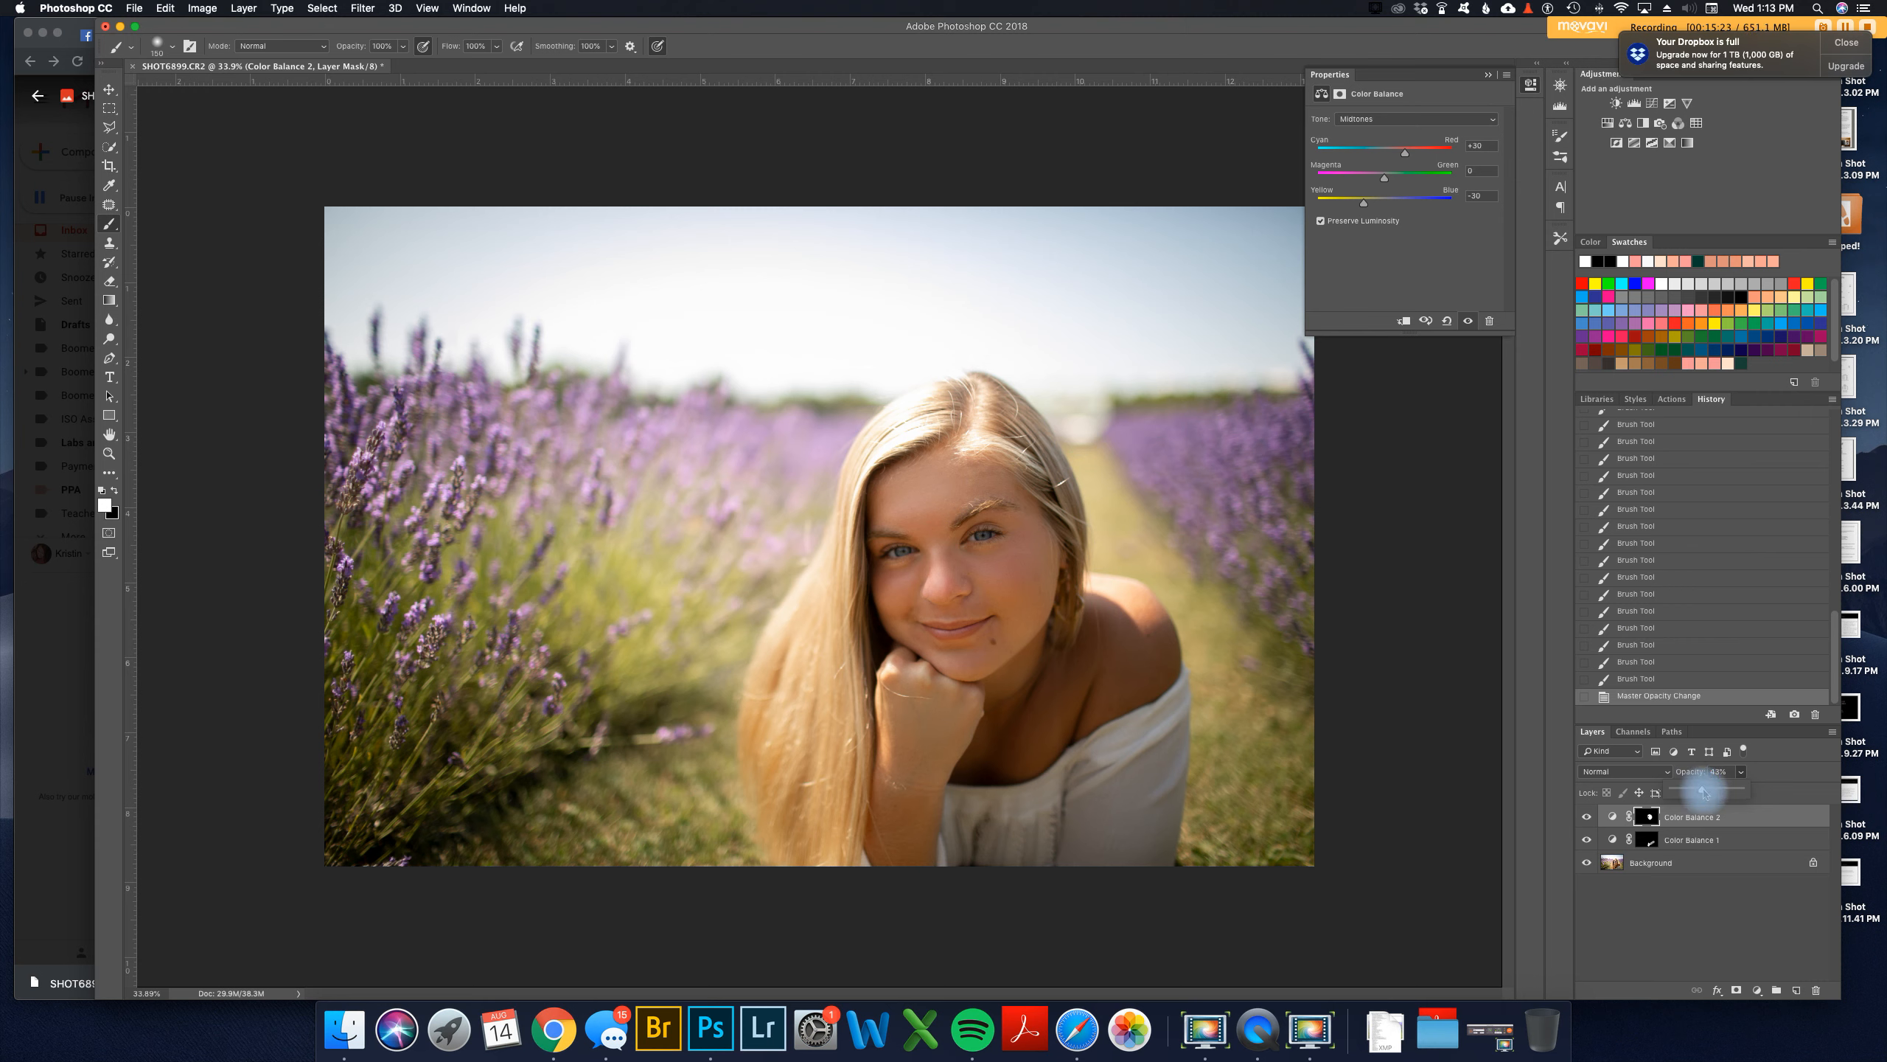
drag(1704, 792, 1707, 791)
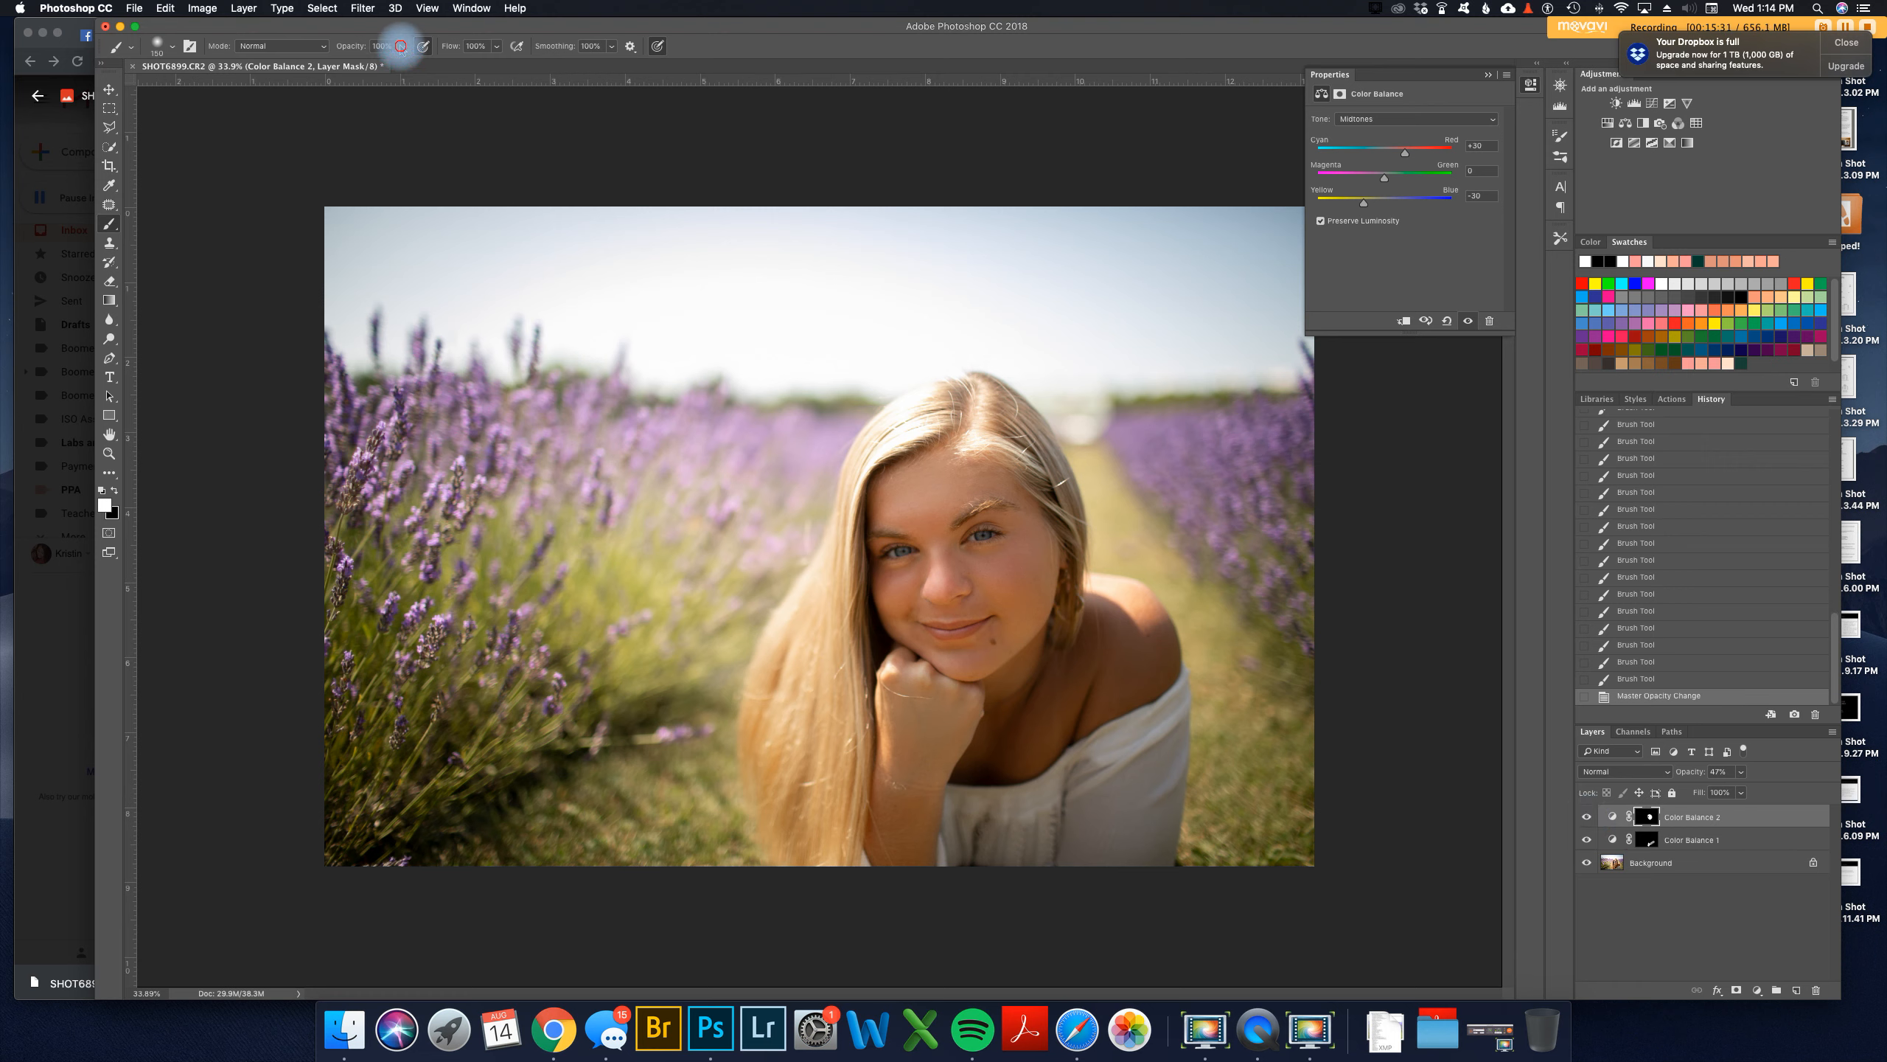
Step: Fade the warm tone on the cheeks, nose and chin by painting black at 12% brush opacity on the Color Balance 2 mask, and review the portrait
drag(402, 46, 349, 63)
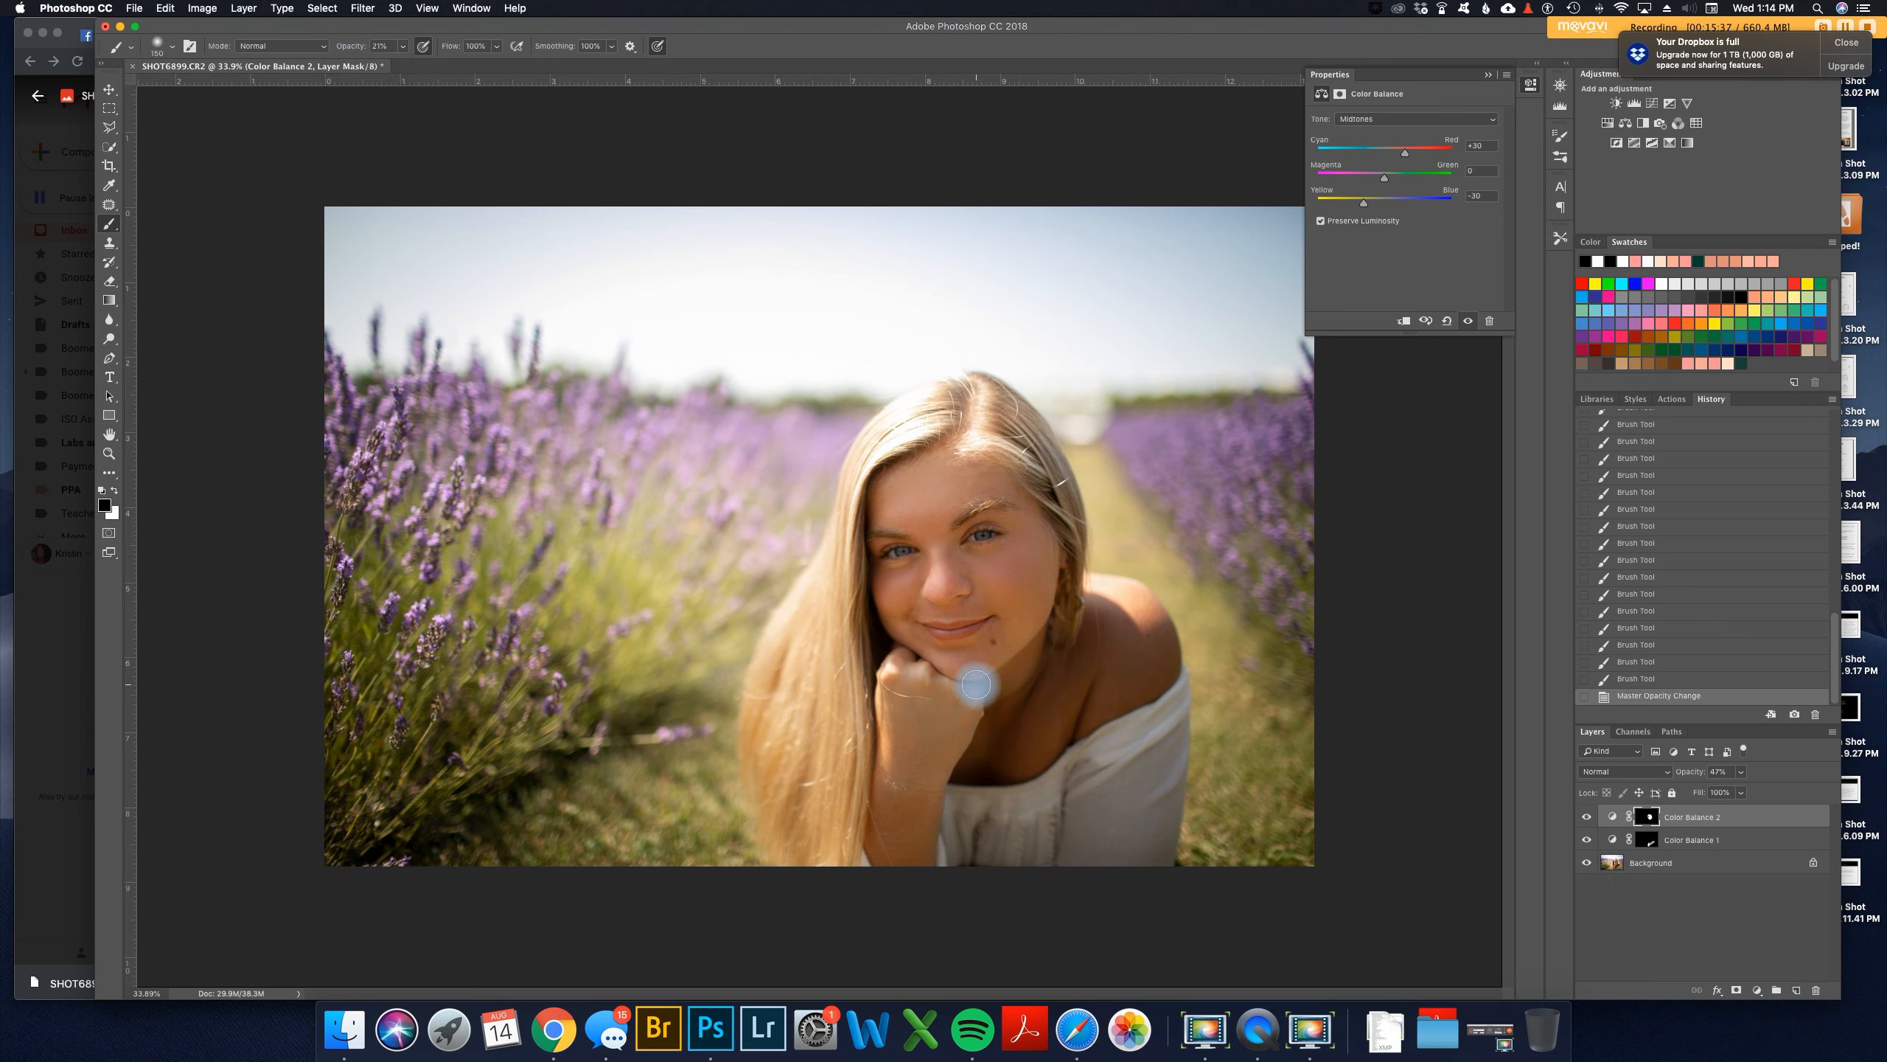
scroll(969, 673, up, 5)
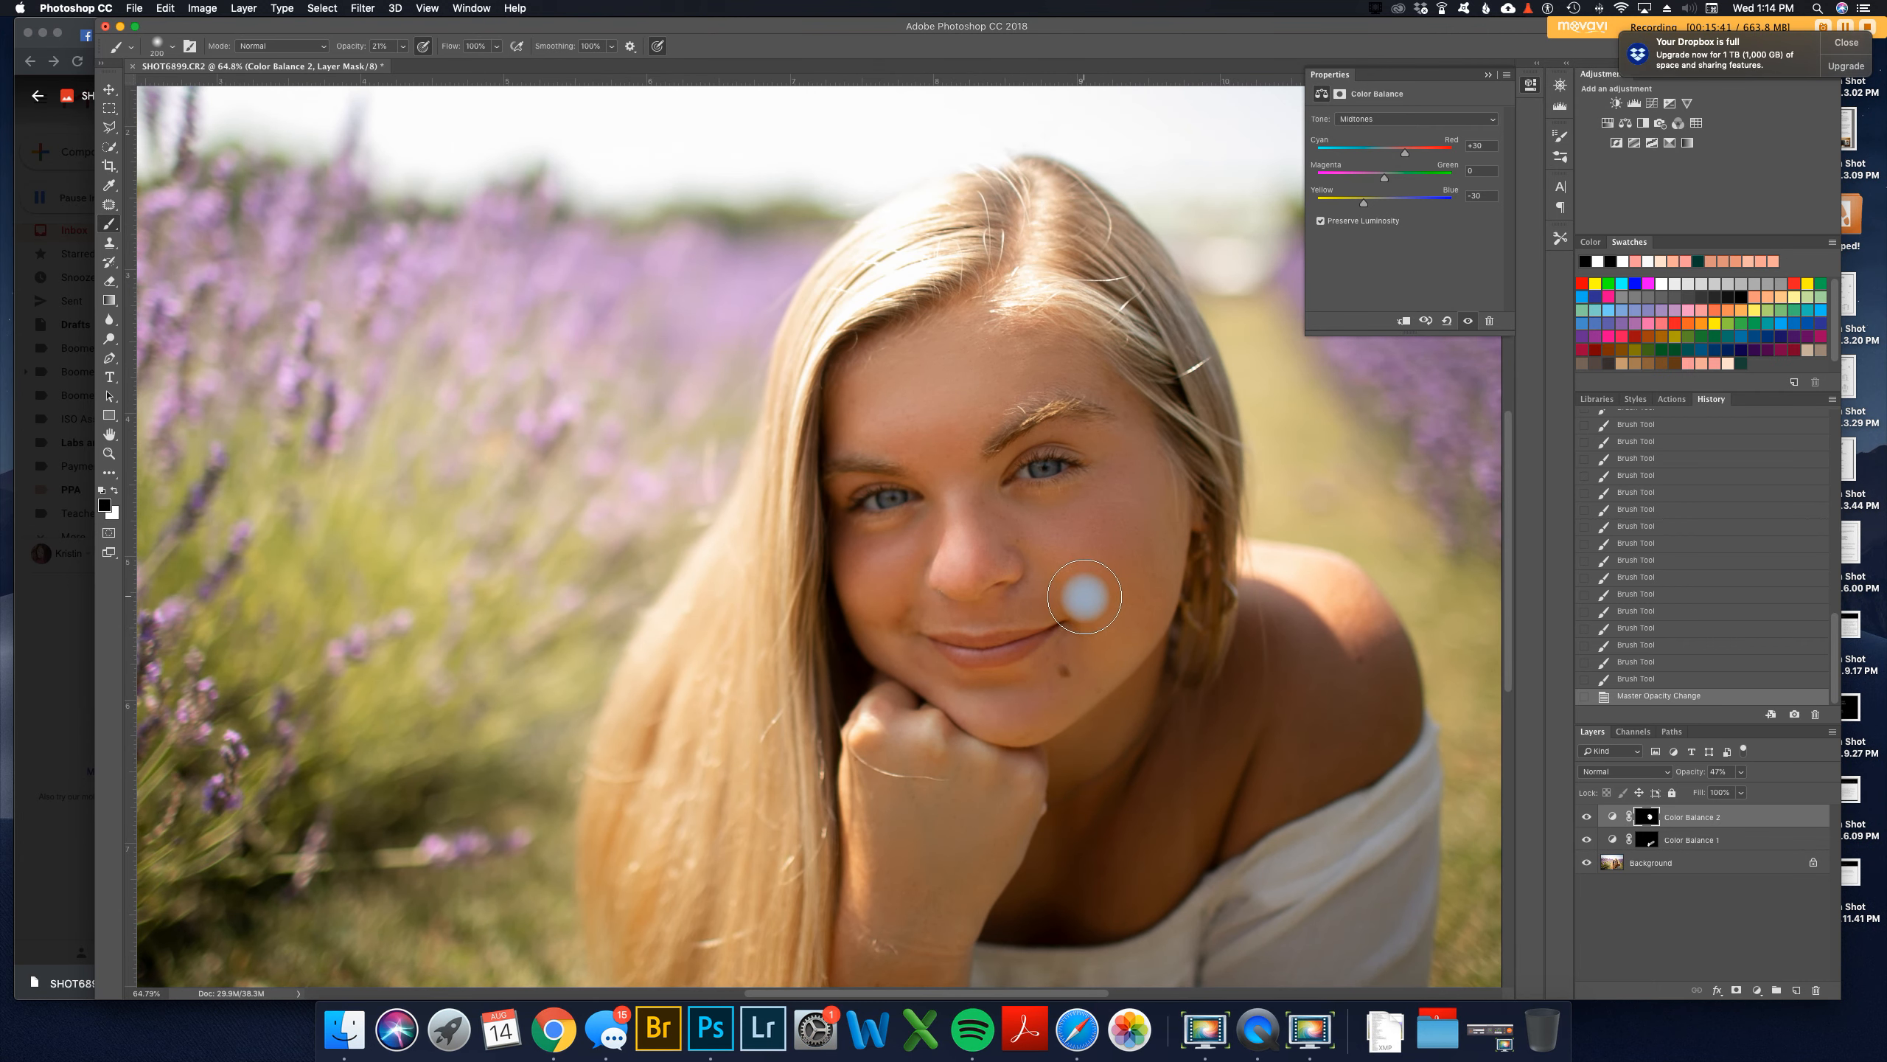
click(403, 47)
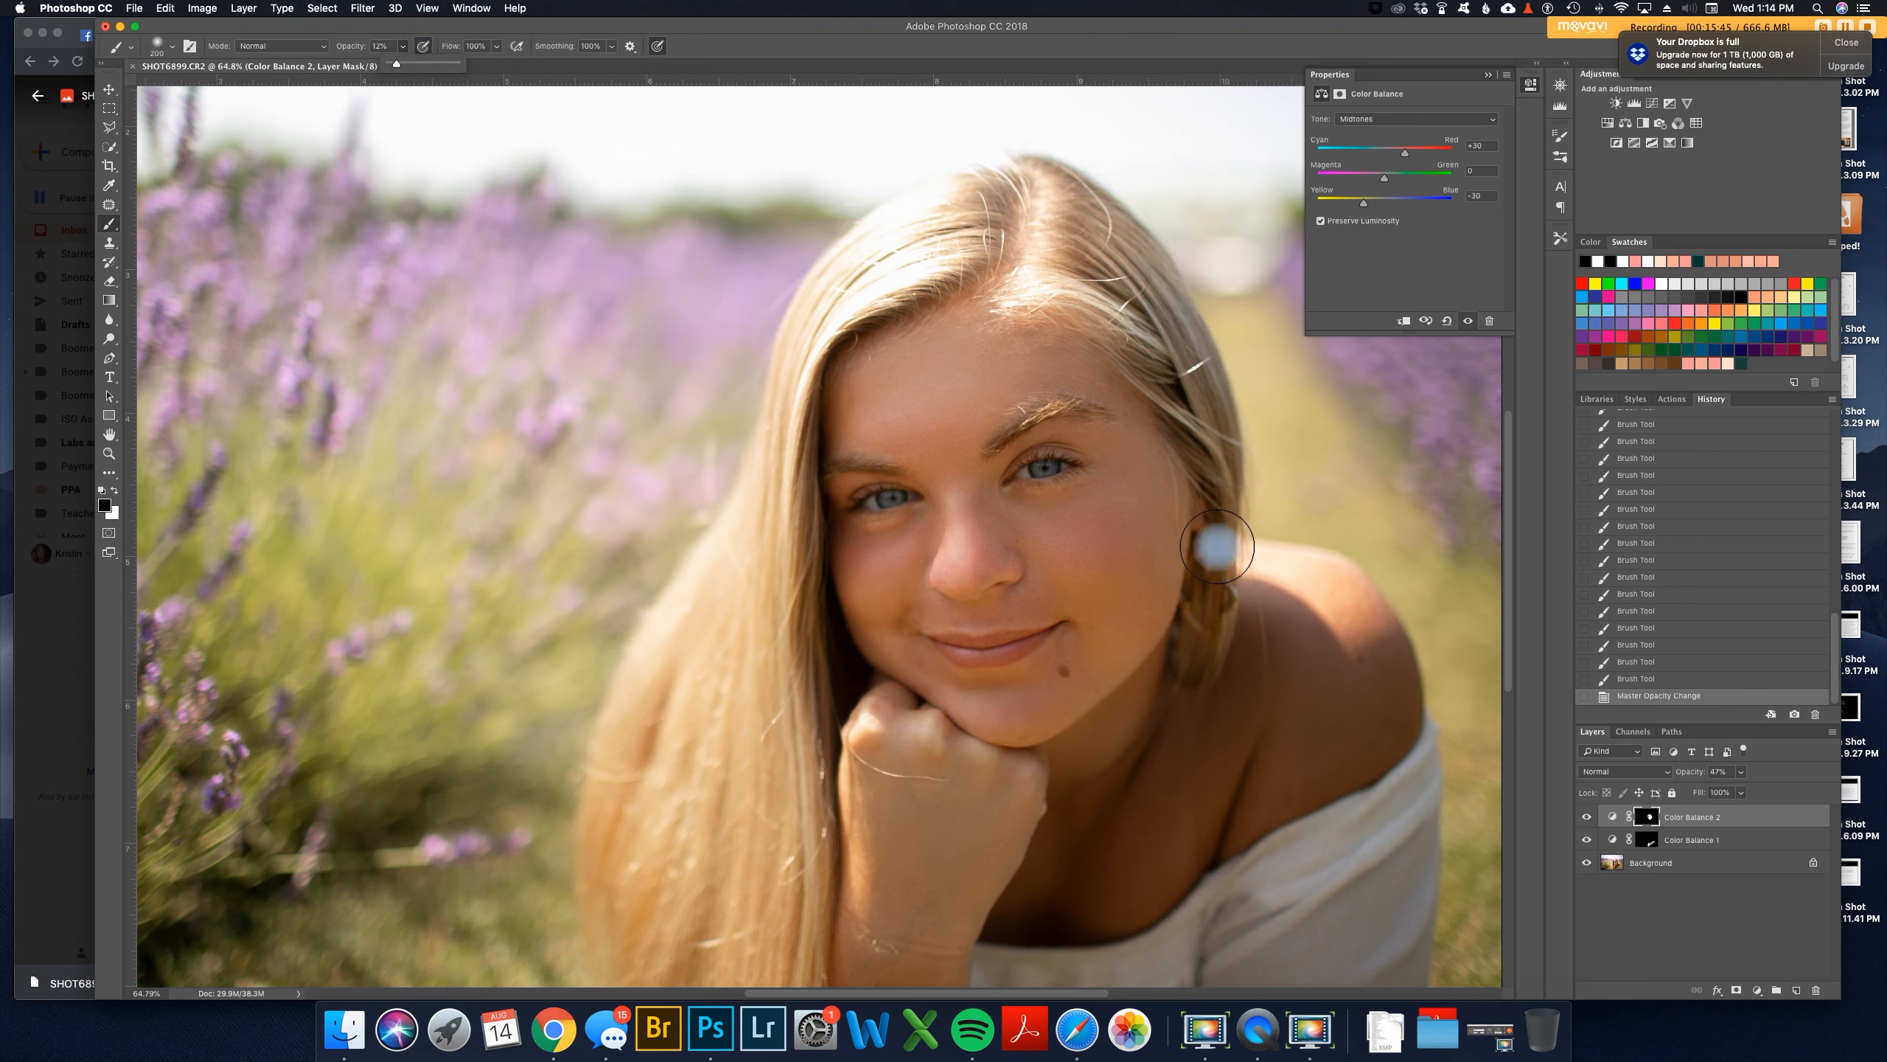
click(1080, 591)
click(886, 617)
key(bracketleft)
key(bracketleft)
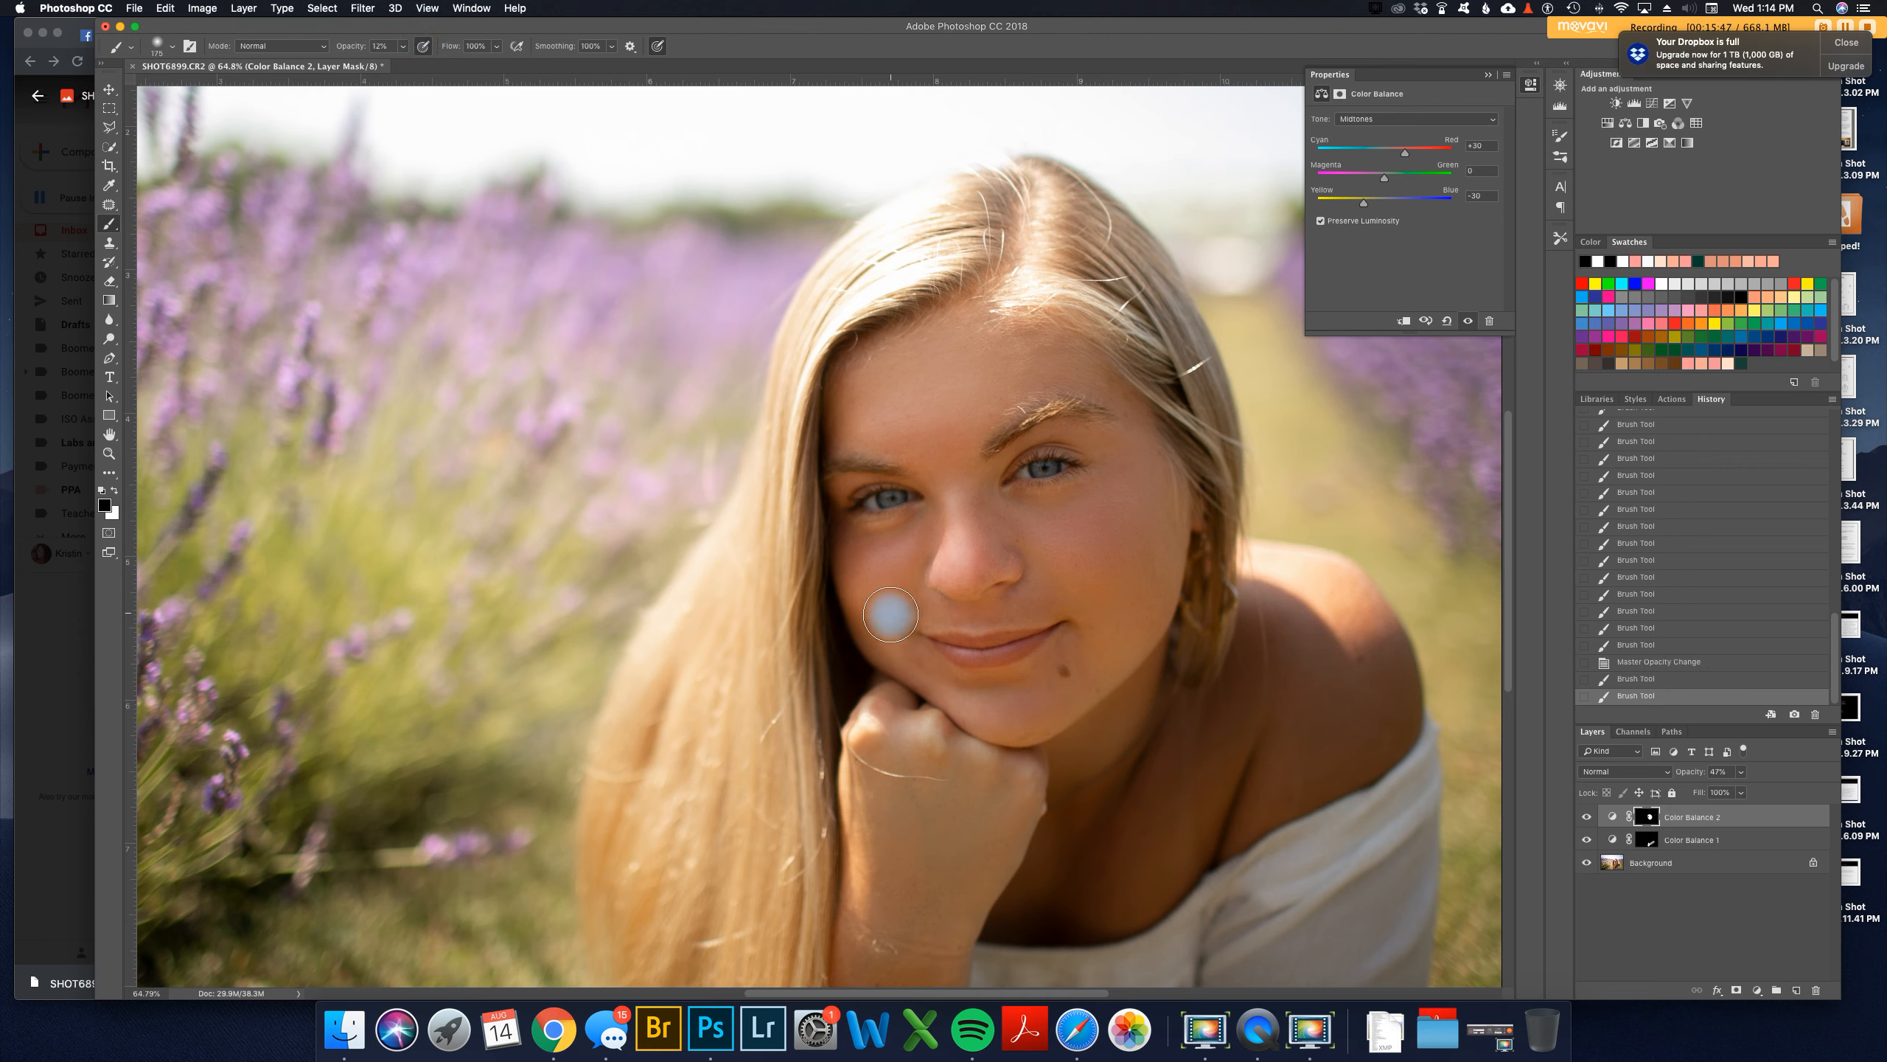
click(875, 614)
click(928, 536)
key(bracketleft)
key(bracketleft)
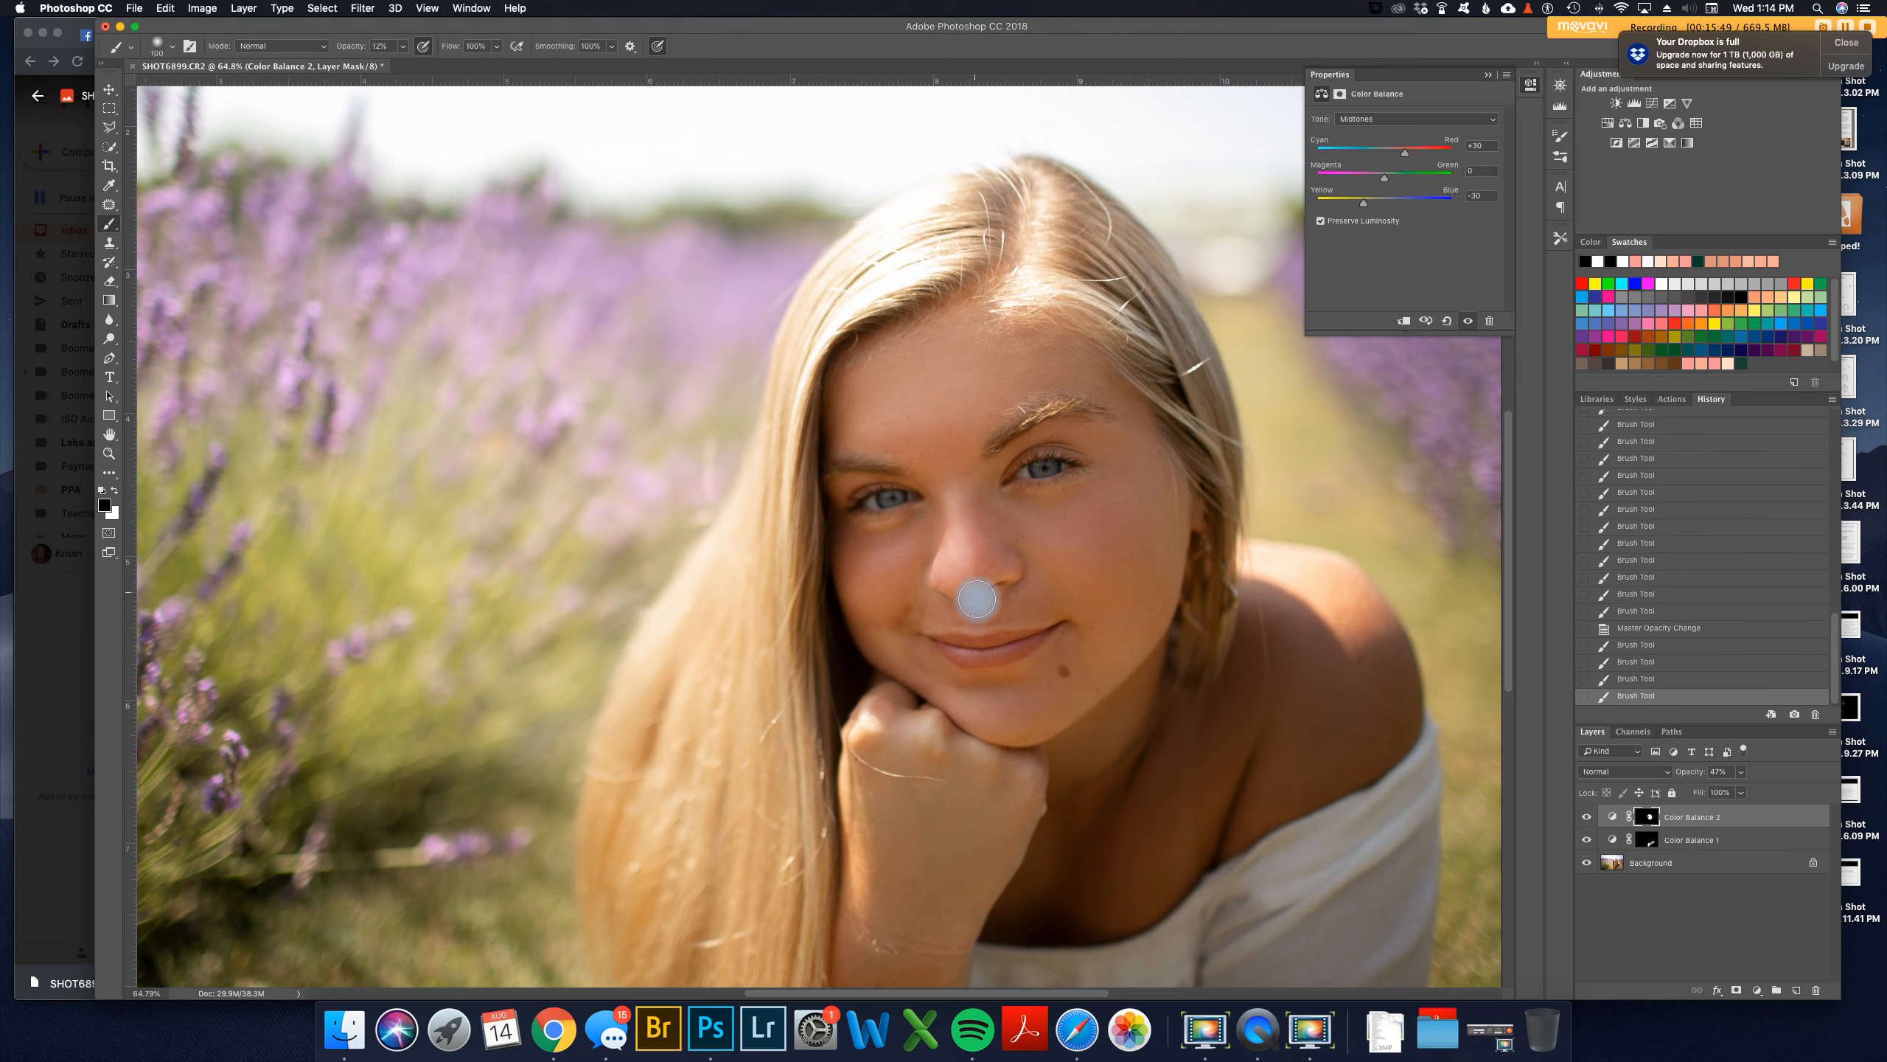
click(976, 598)
click(989, 610)
drag(975, 676, 1070, 664)
scroll(1152, 741, down, 5)
scroll(1151, 741, down, 2)
scroll(1151, 742, up, 3)
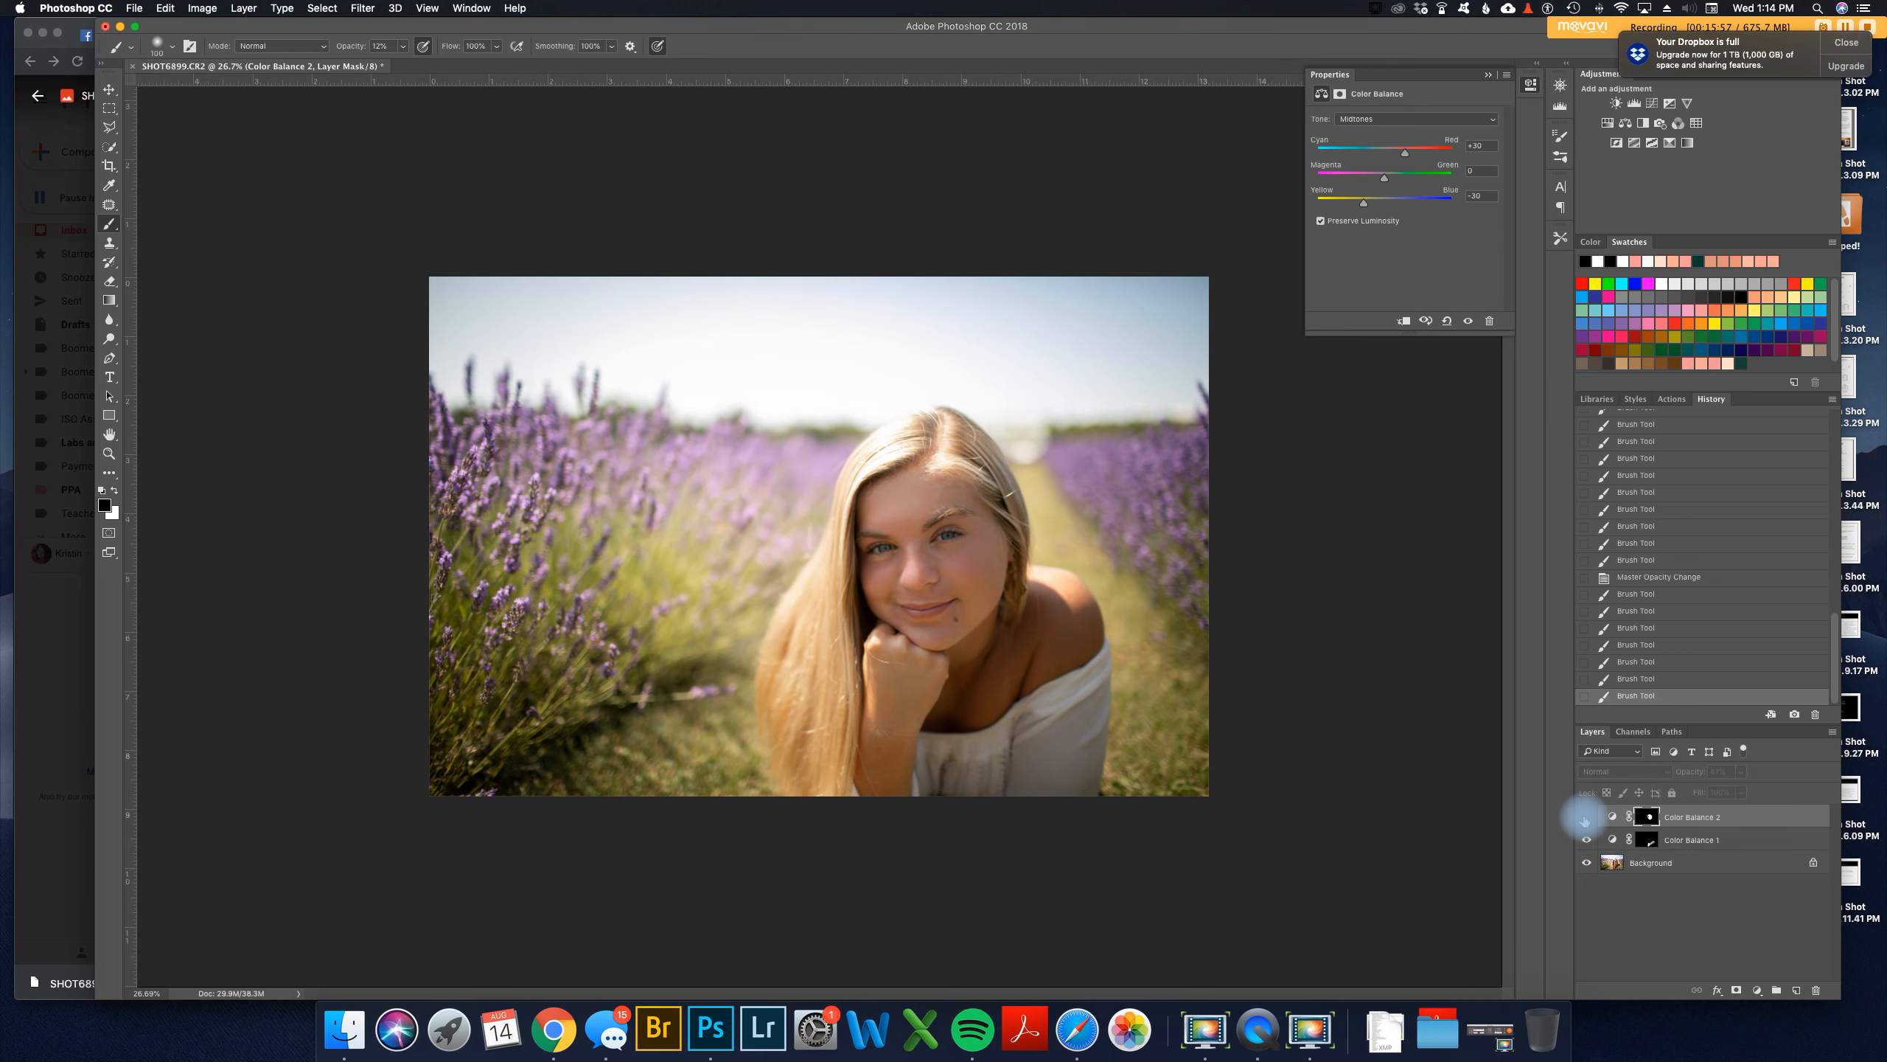
scroll(891, 550, up, 5)
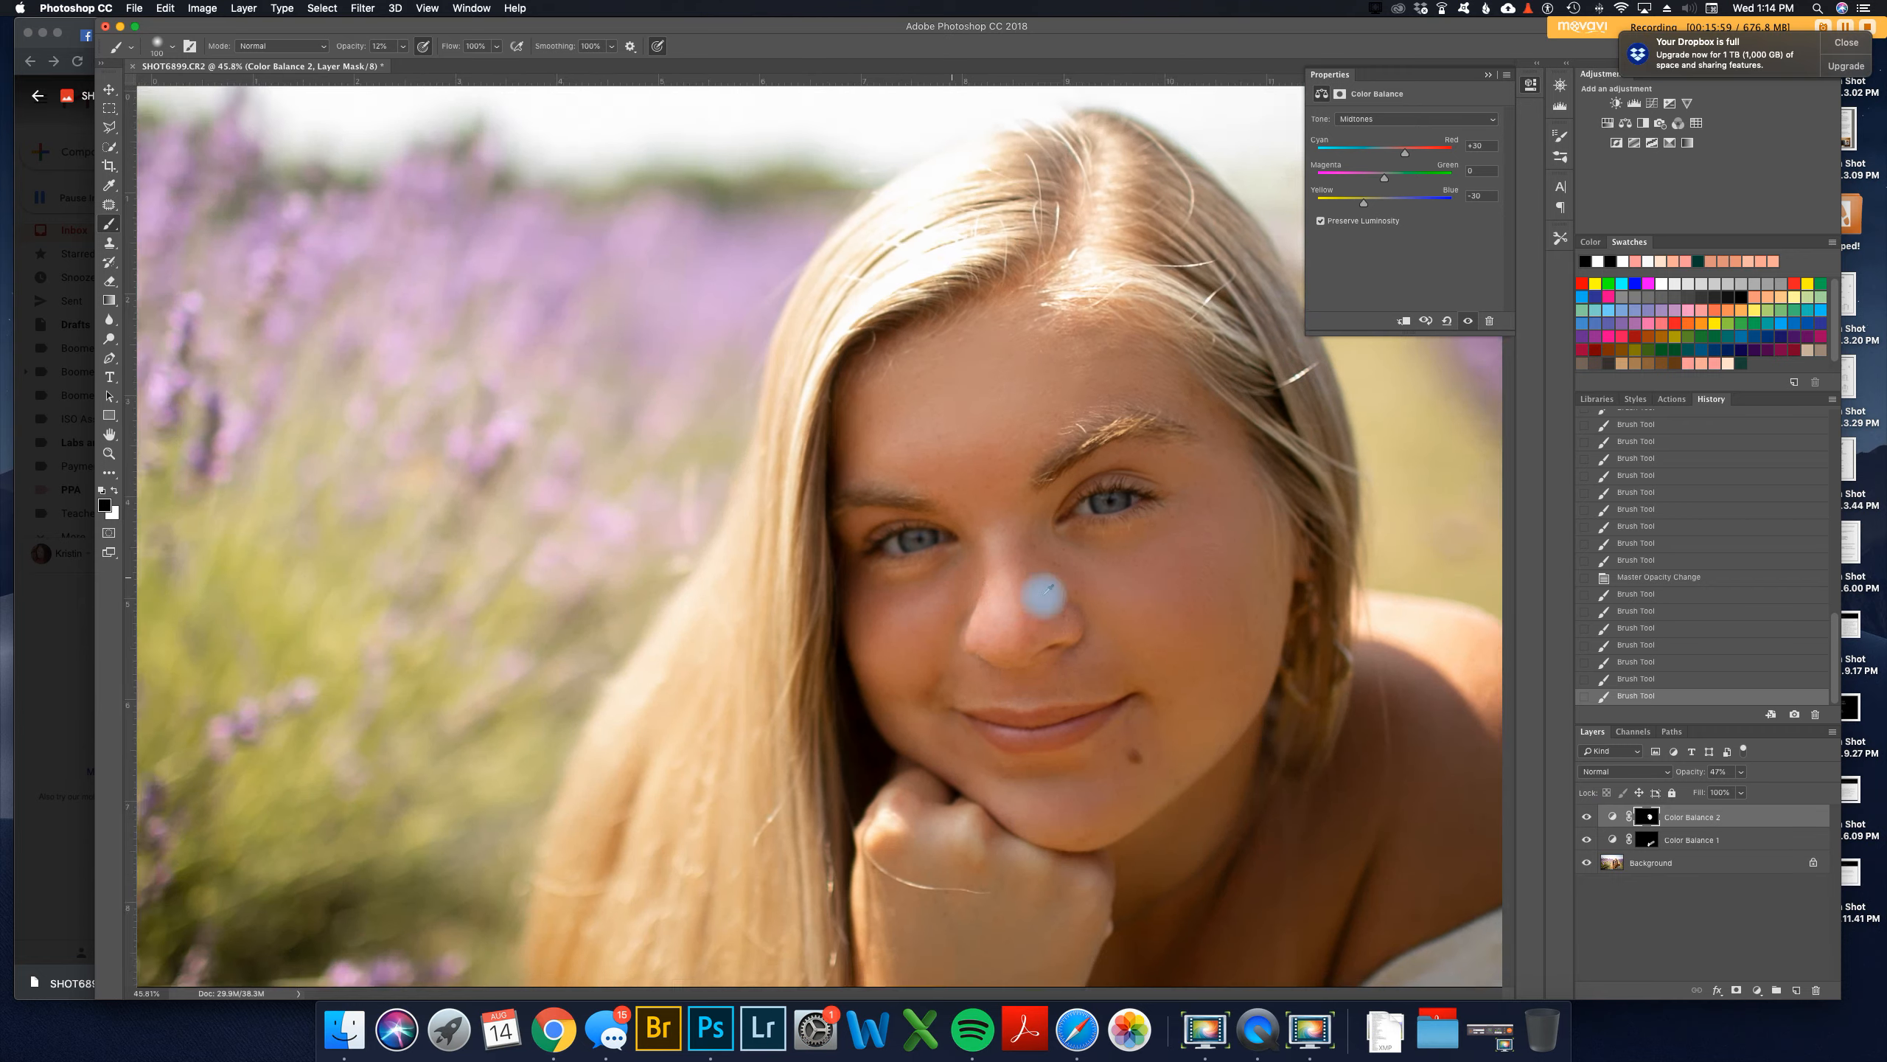
scroll(1310, 637, down, 5)
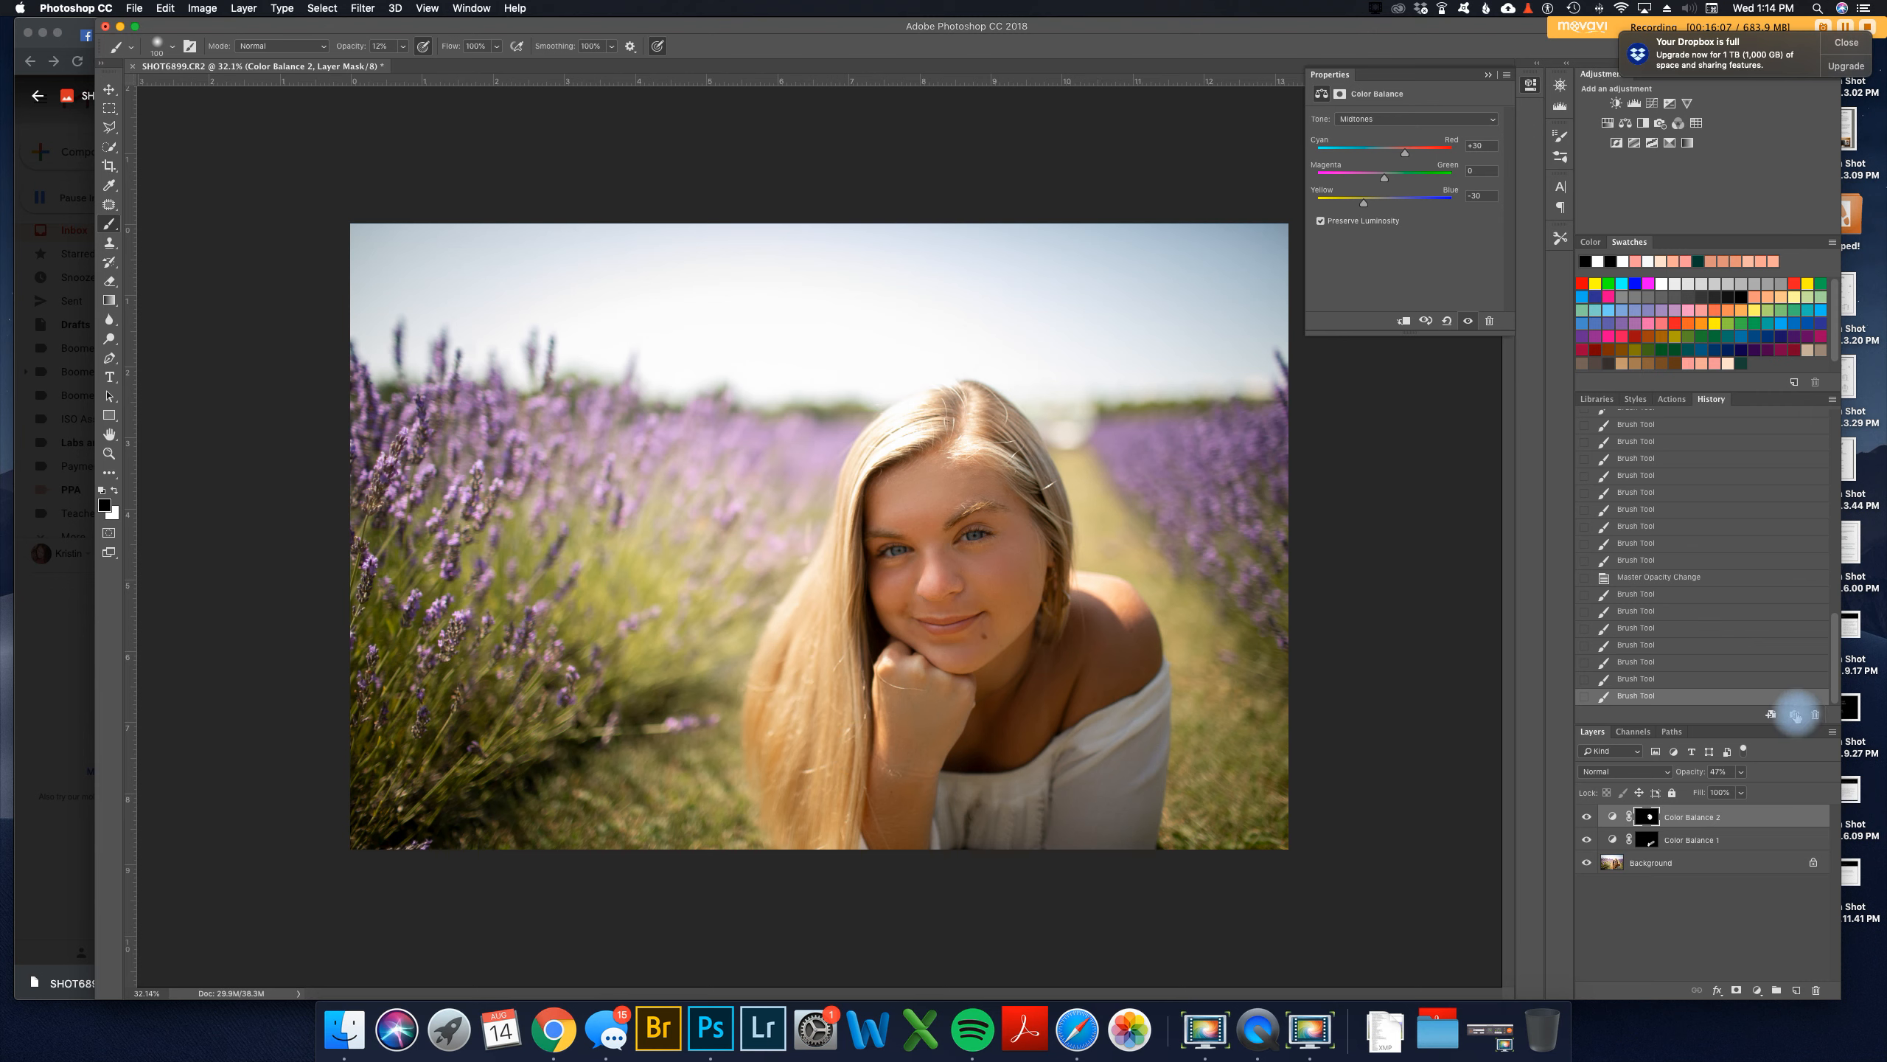
Step: Add a third Color Balance layer with midtones at Cyan-Red -100 and Yellow-Blue +100, and invert its mask
click(1626, 123)
scroll(972, 535, up, 6)
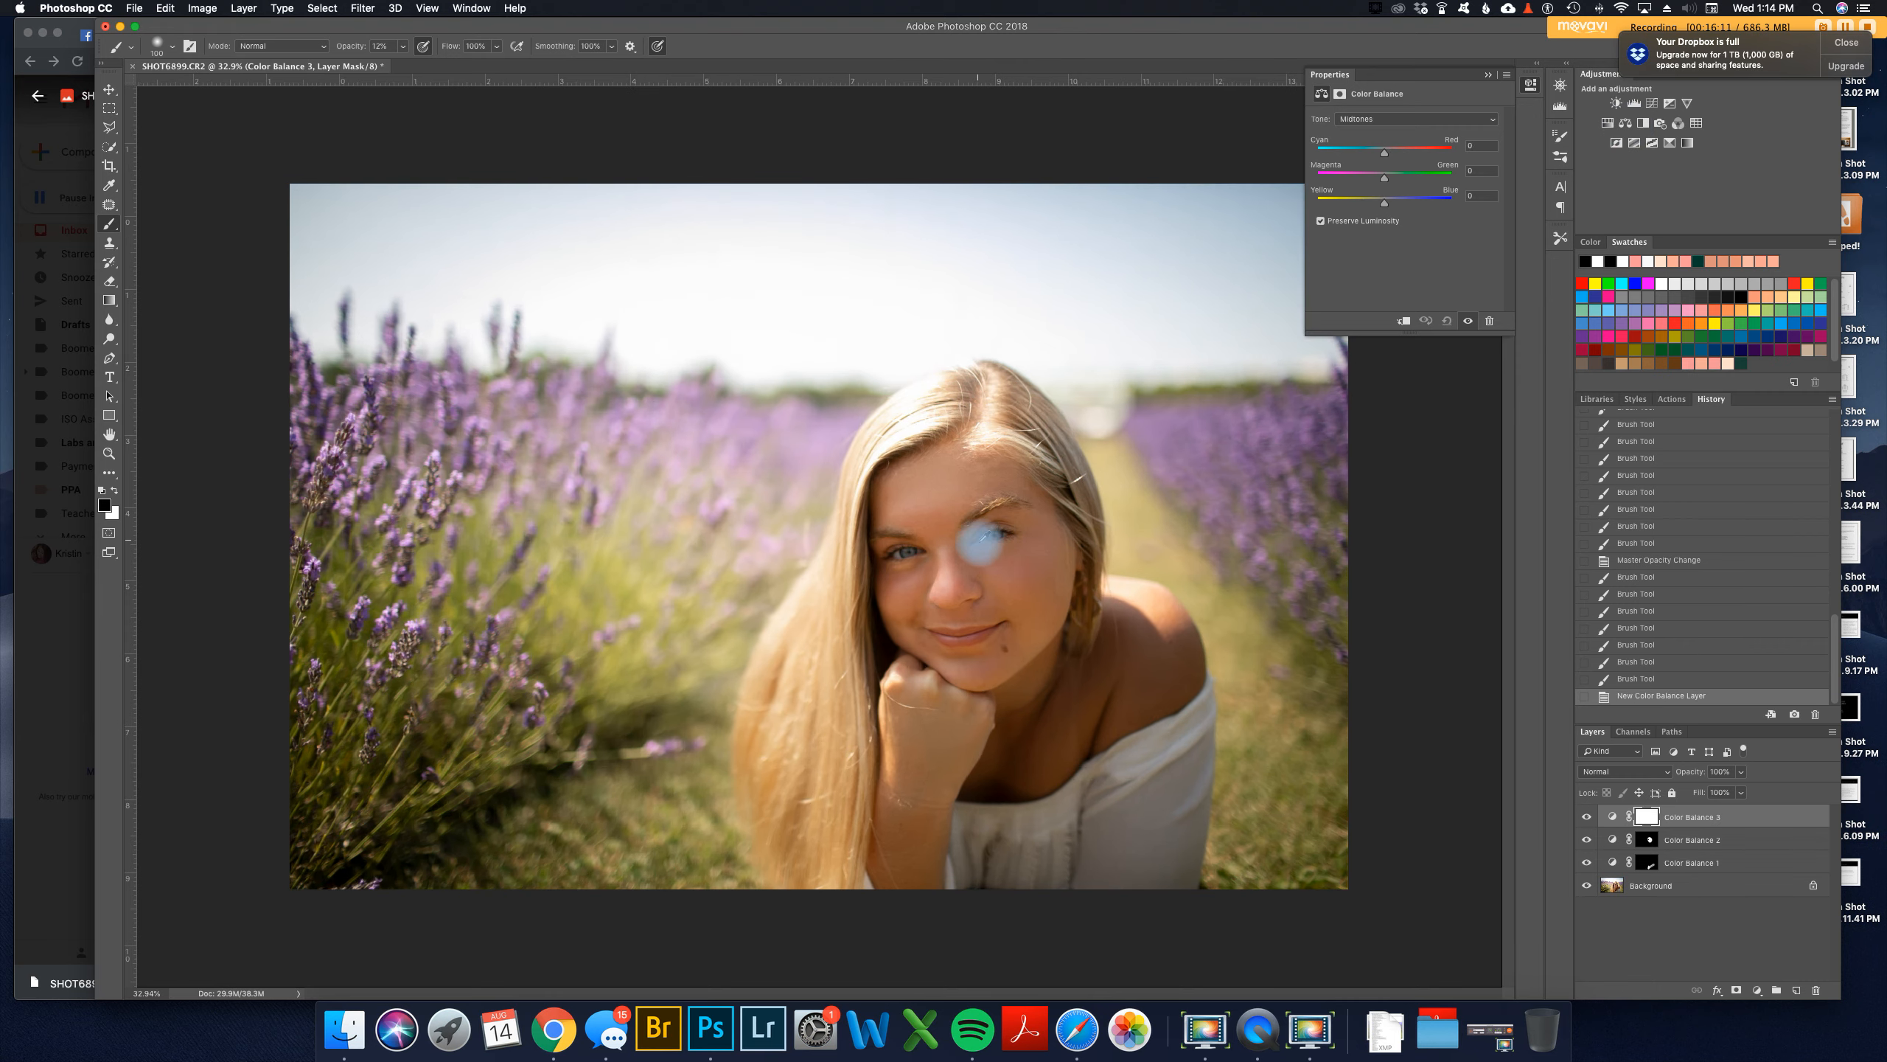
scroll(1122, 513, up, 1)
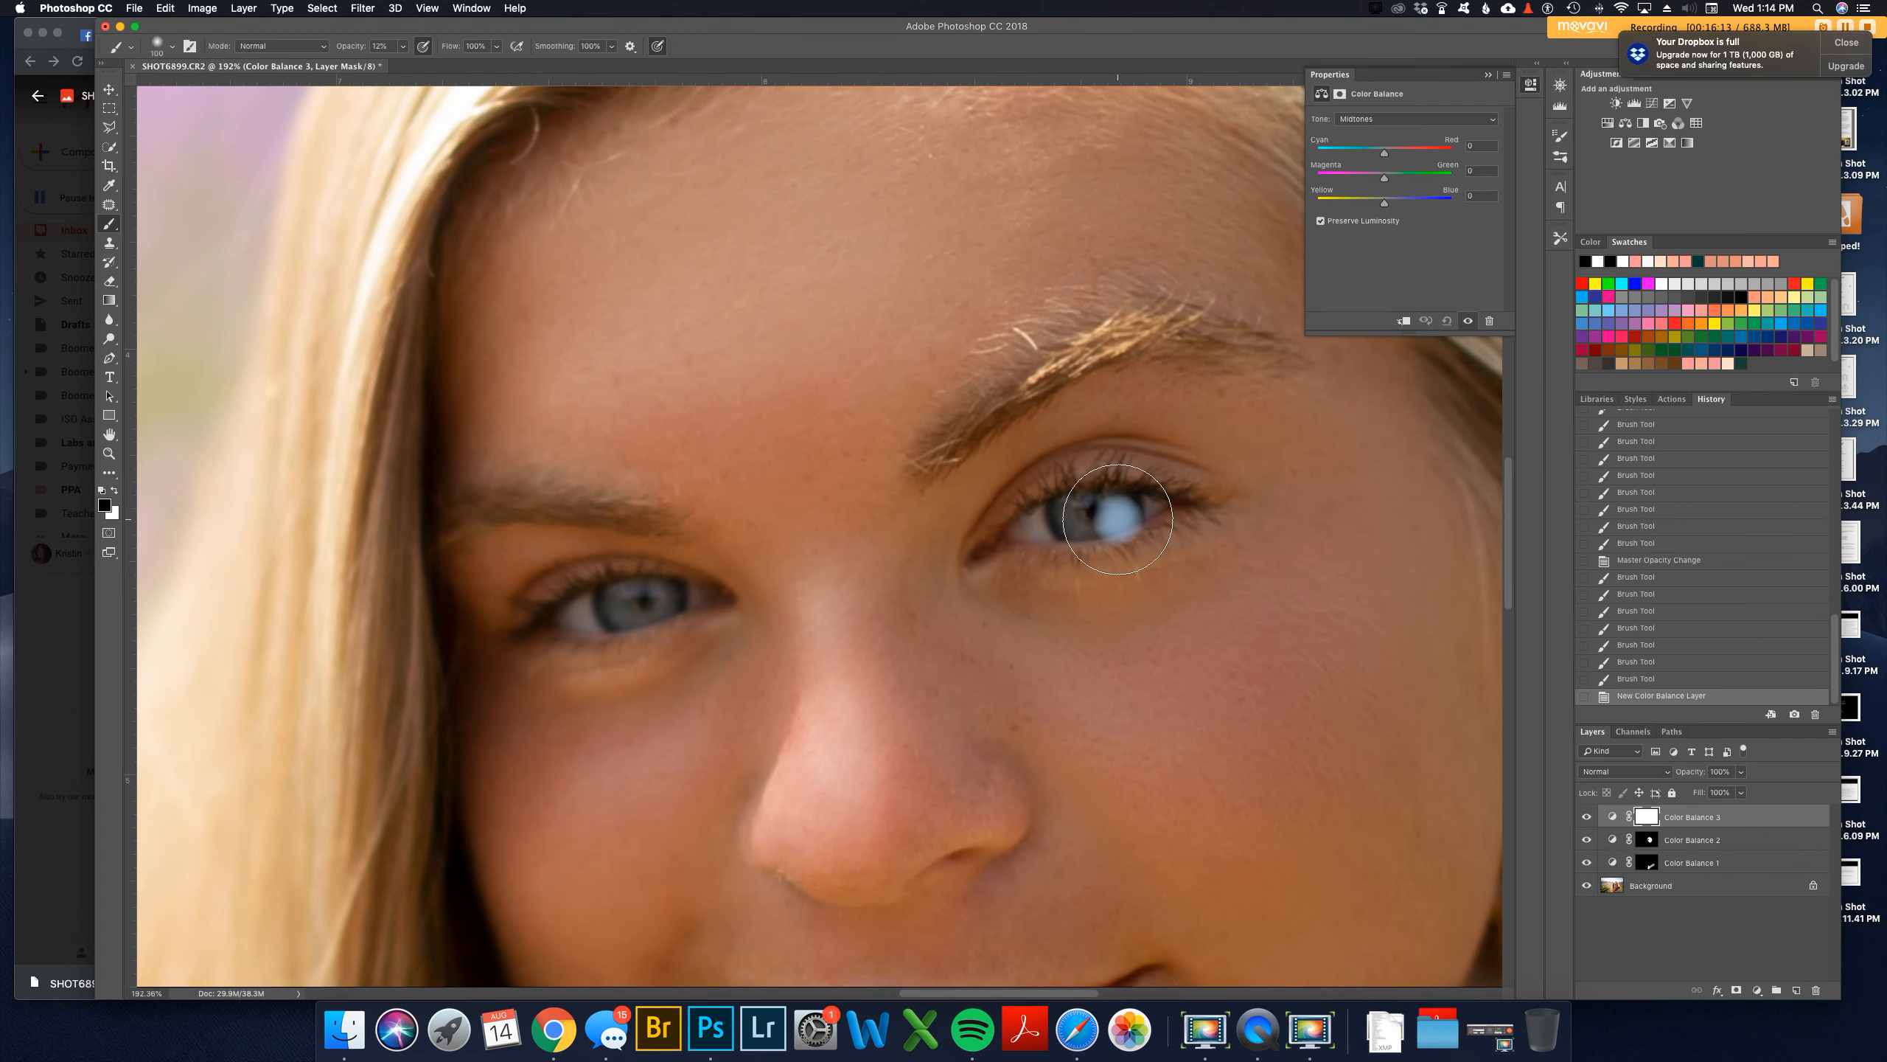
key(bracketleft)
key(bracketleft)
key(bracketleft)
key(bracketleft)
key(bracketleft)
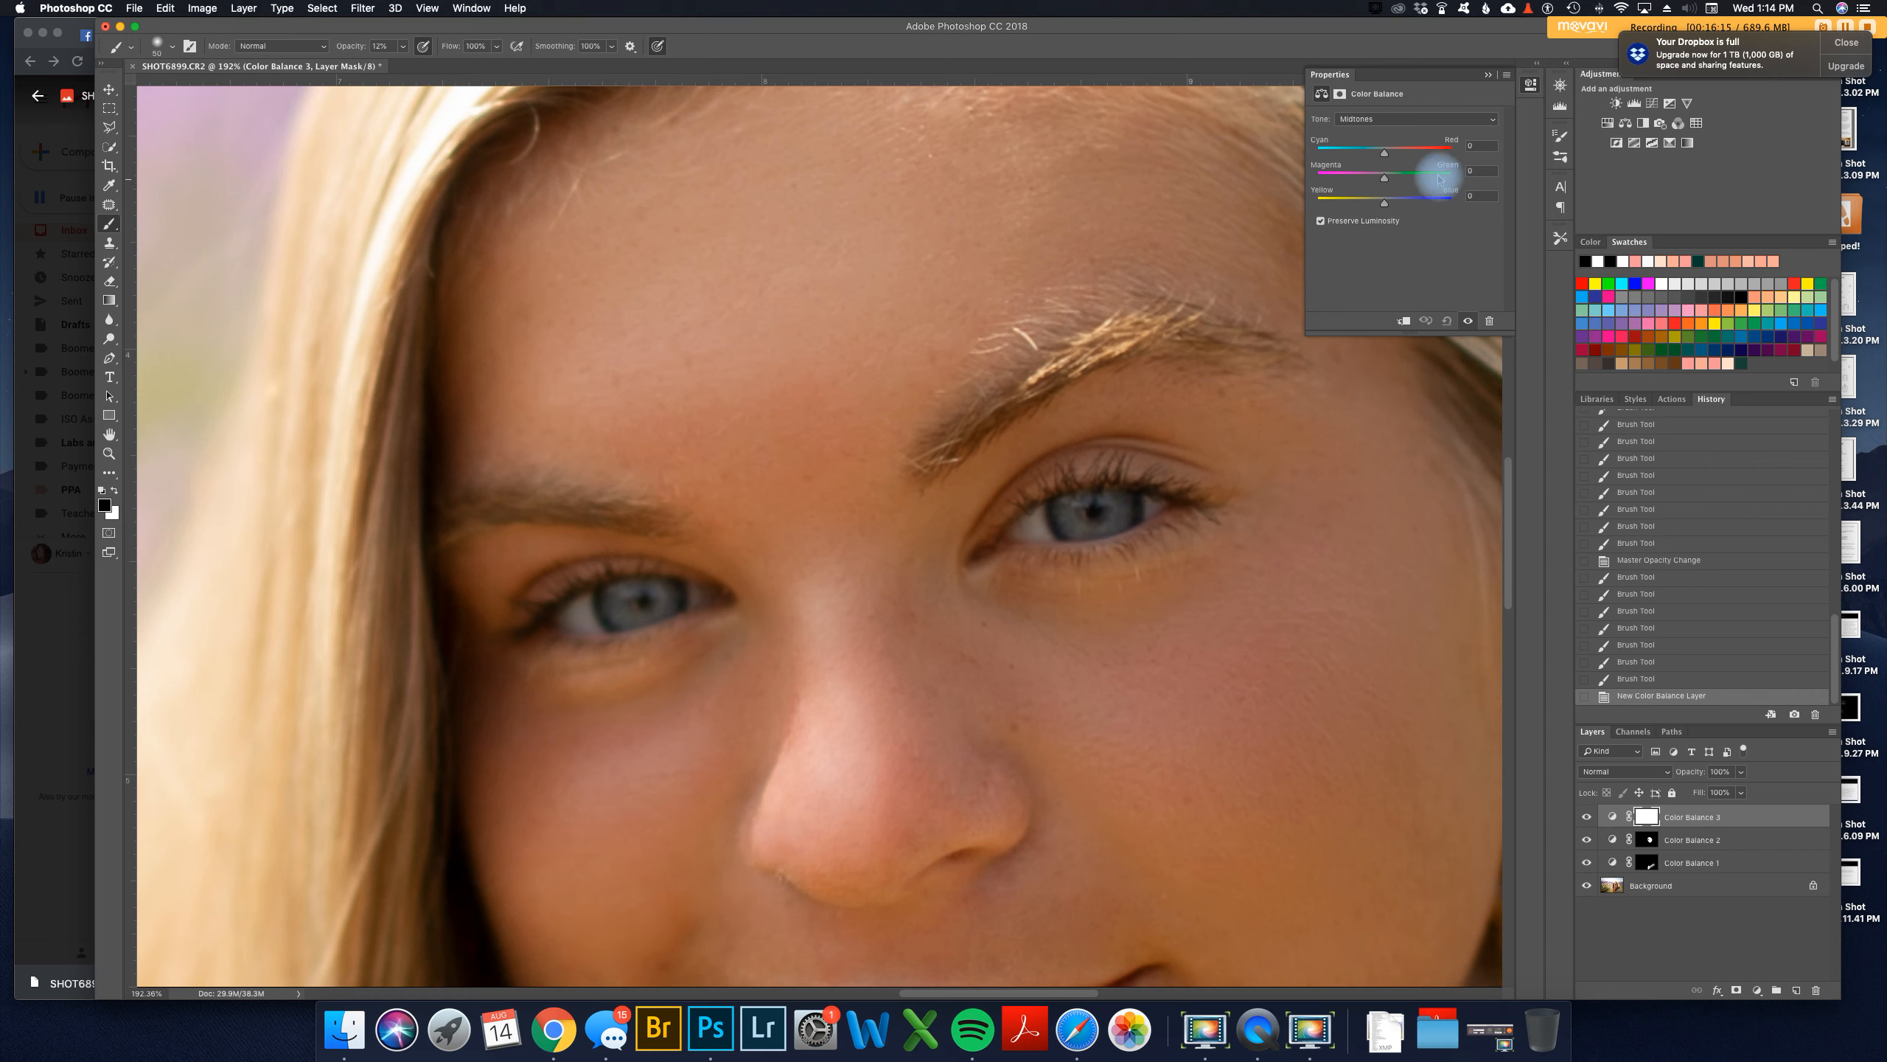
drag(1384, 153, 1291, 157)
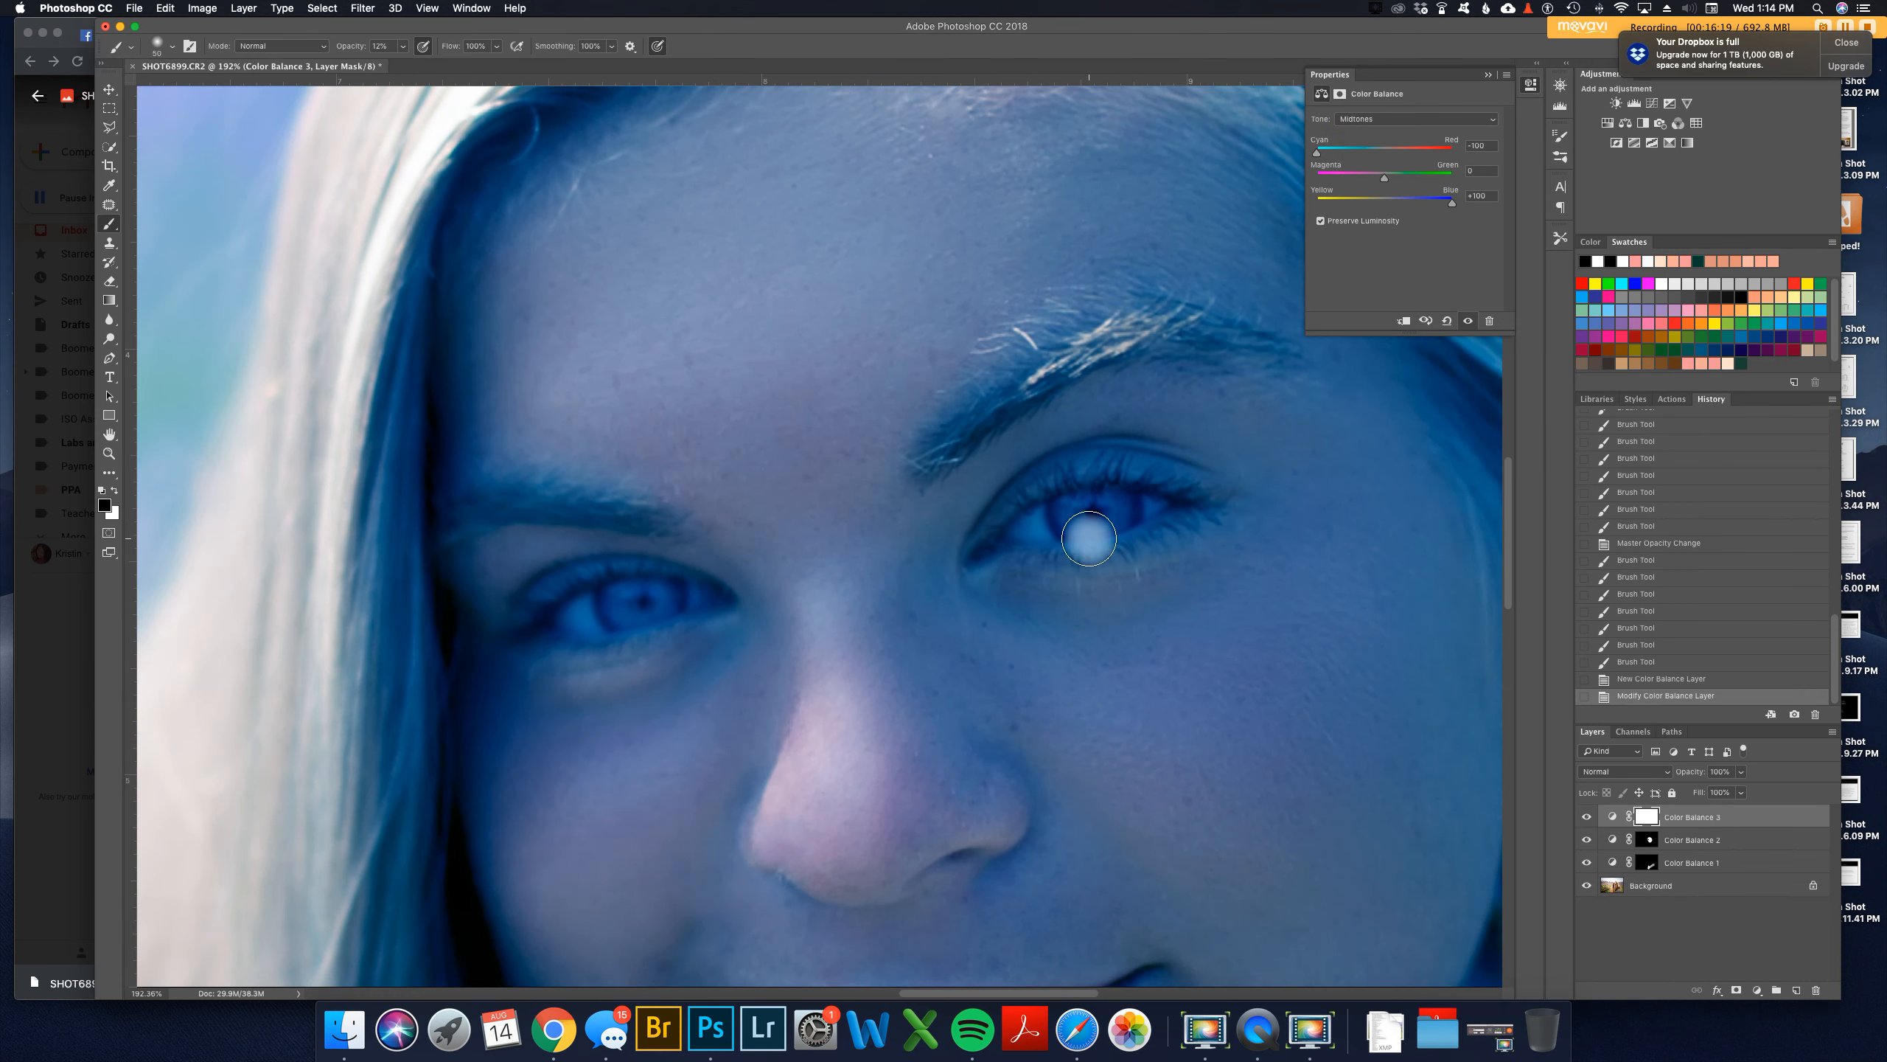
key(x)
key(bracketleft)
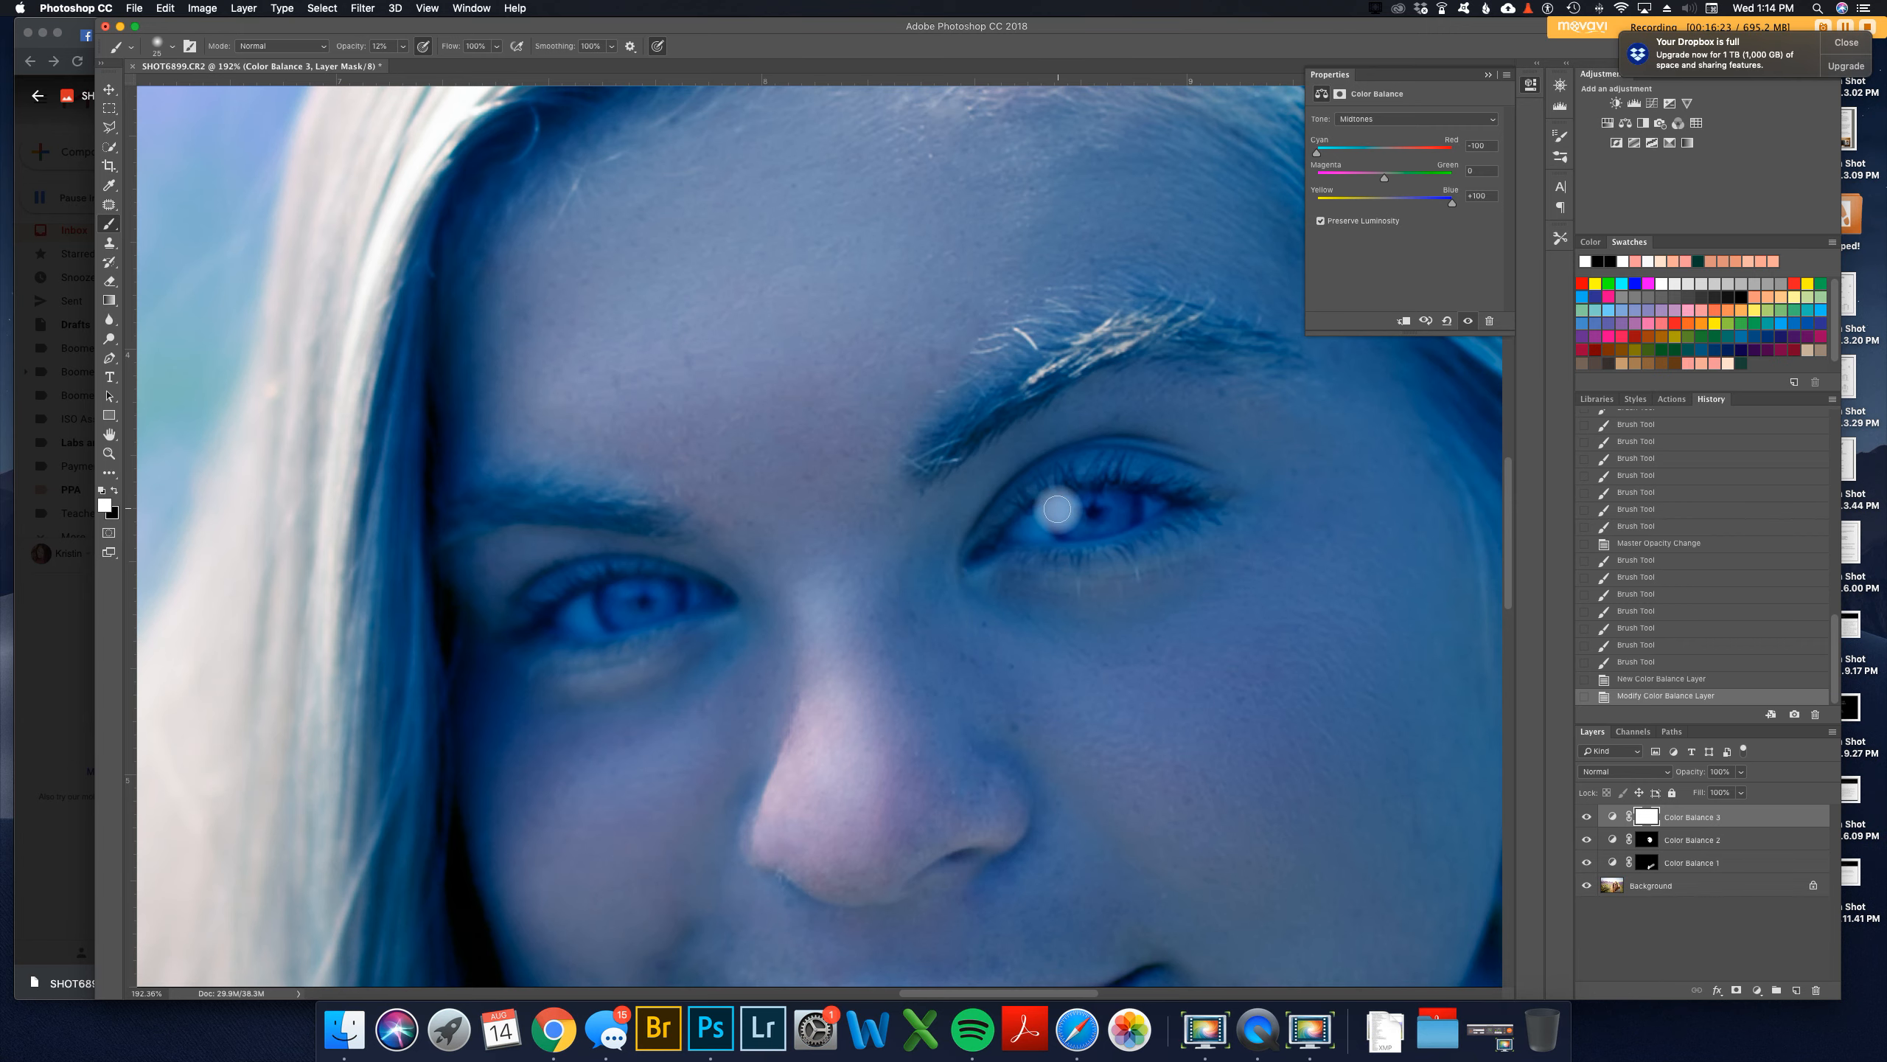
key(super+i)
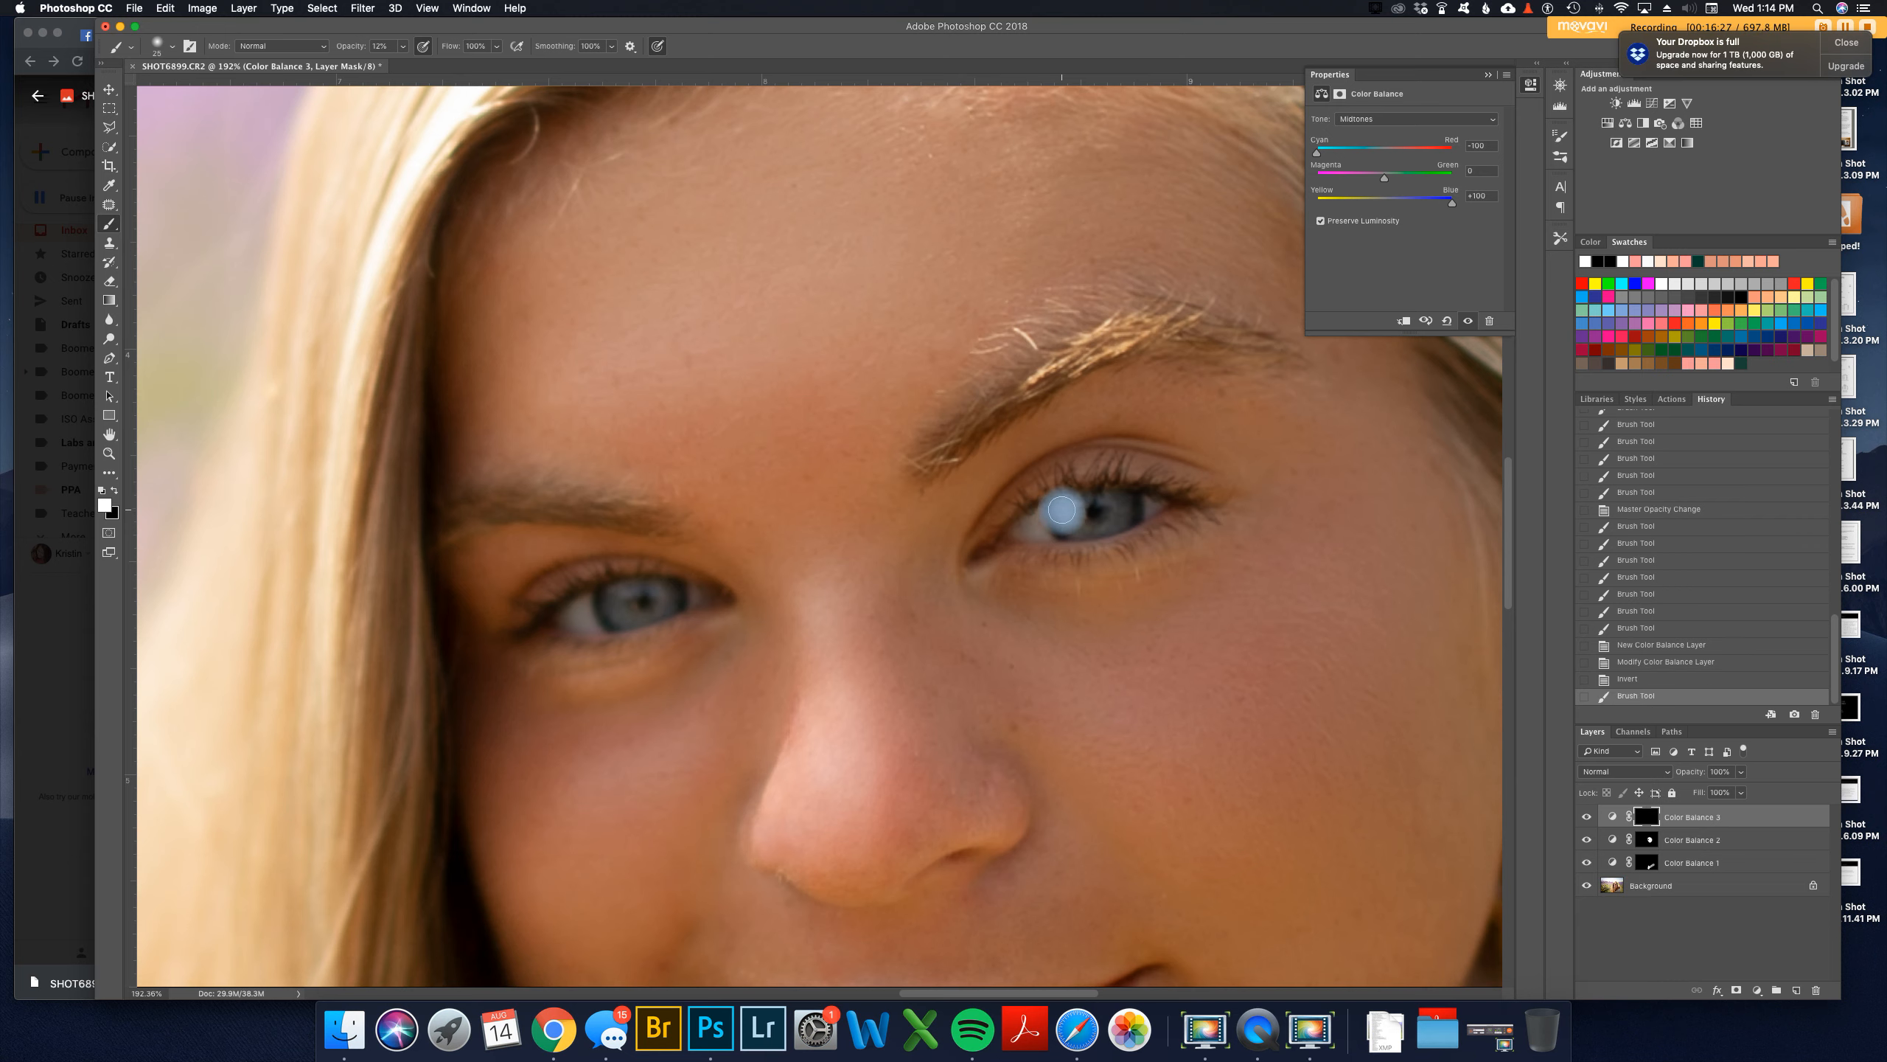
Step: Paint the blue tone faintly into the iris on the picture's right with white at 12% brush opacity
drag(1118, 504, 1115, 509)
drag(1113, 510, 1071, 526)
drag(1072, 526, 1128, 510)
drag(1129, 510, 1082, 522)
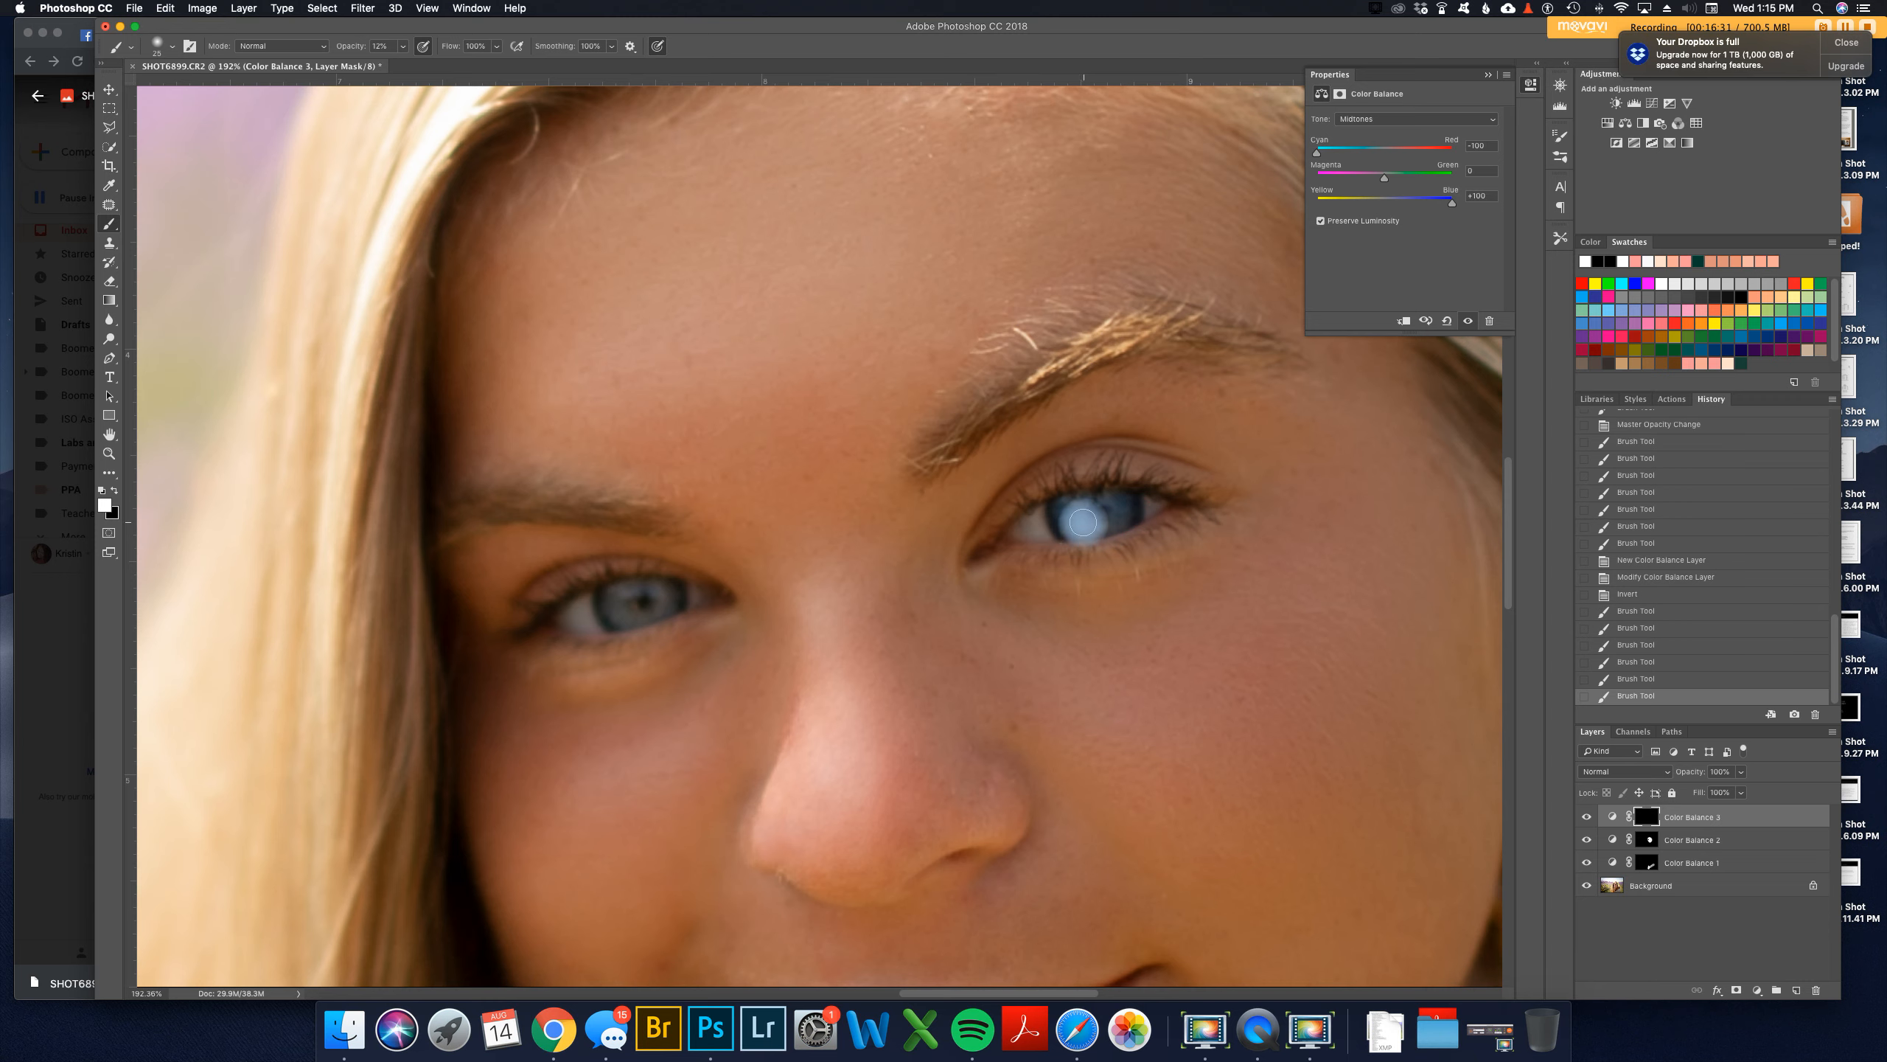
Step: Raise the brush opacity to 100% and paint the blue tone fully over both irises on the Color Balance 3 mask
click(401, 46)
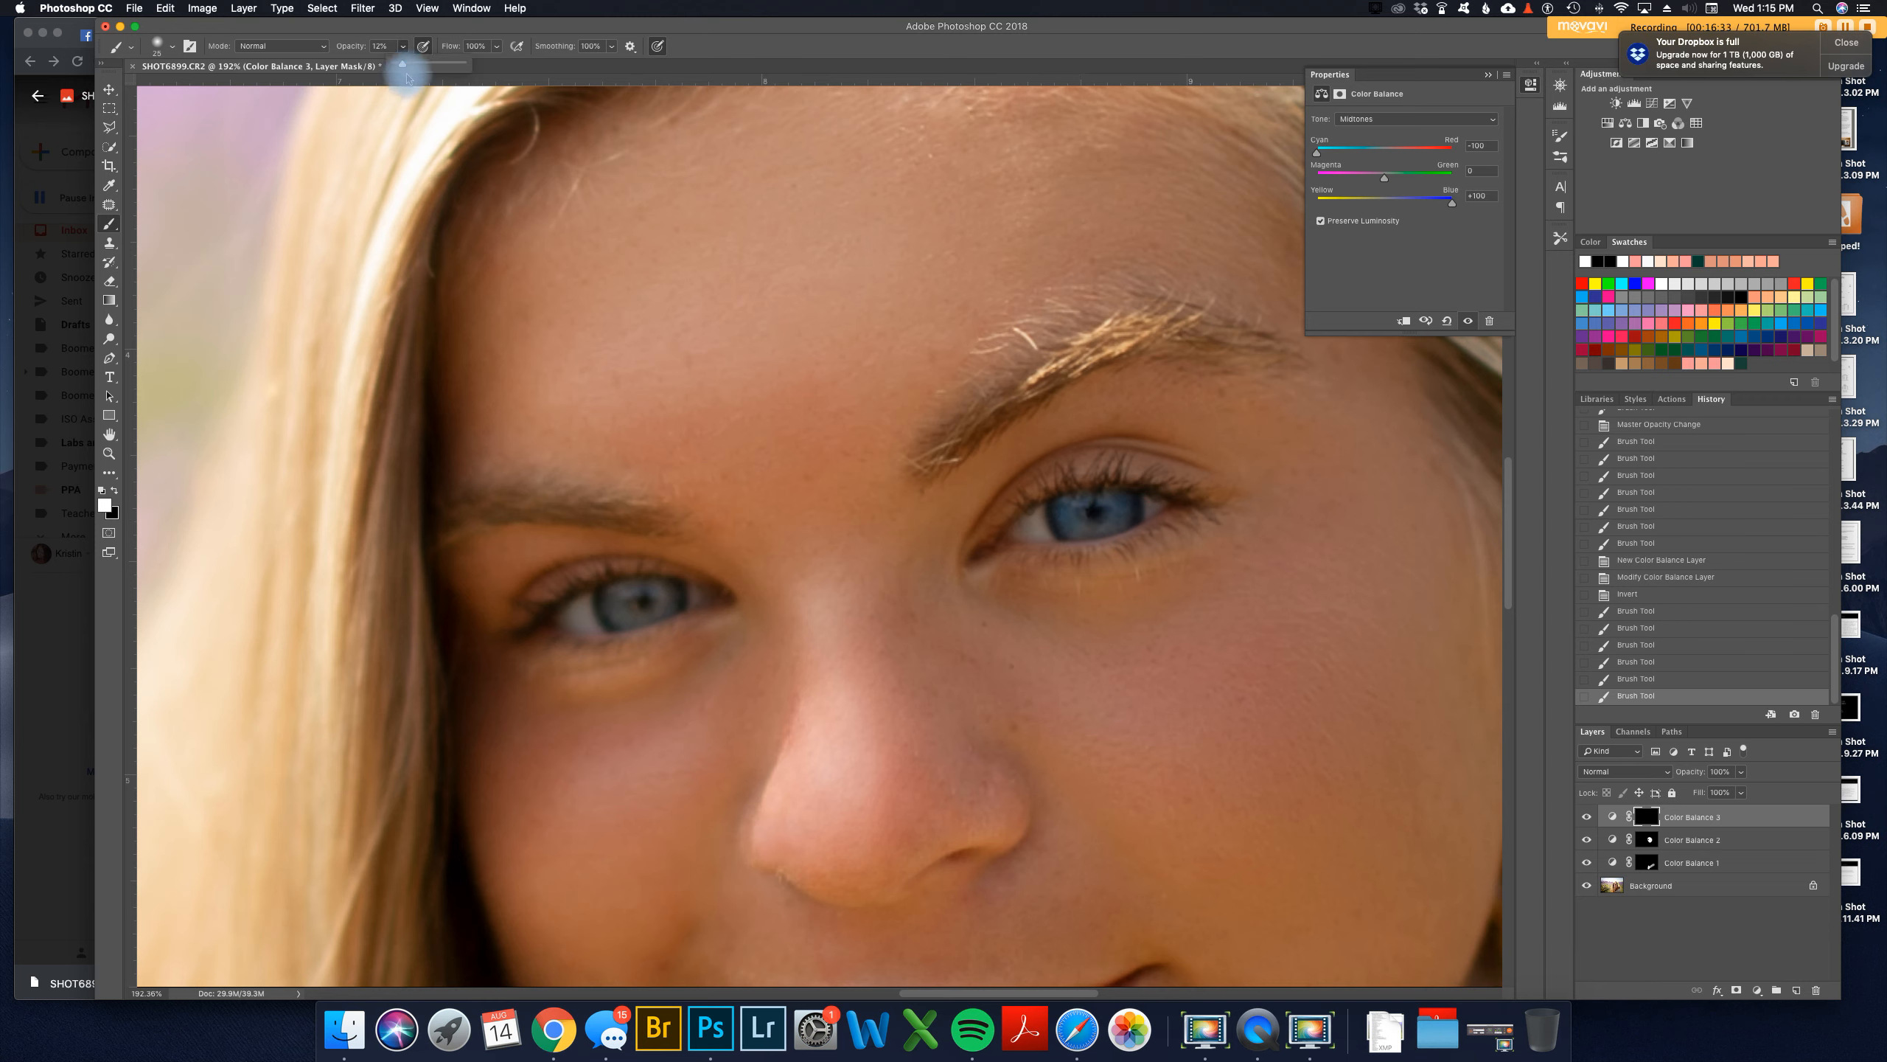
drag(457, 65, 485, 65)
click(766, 31)
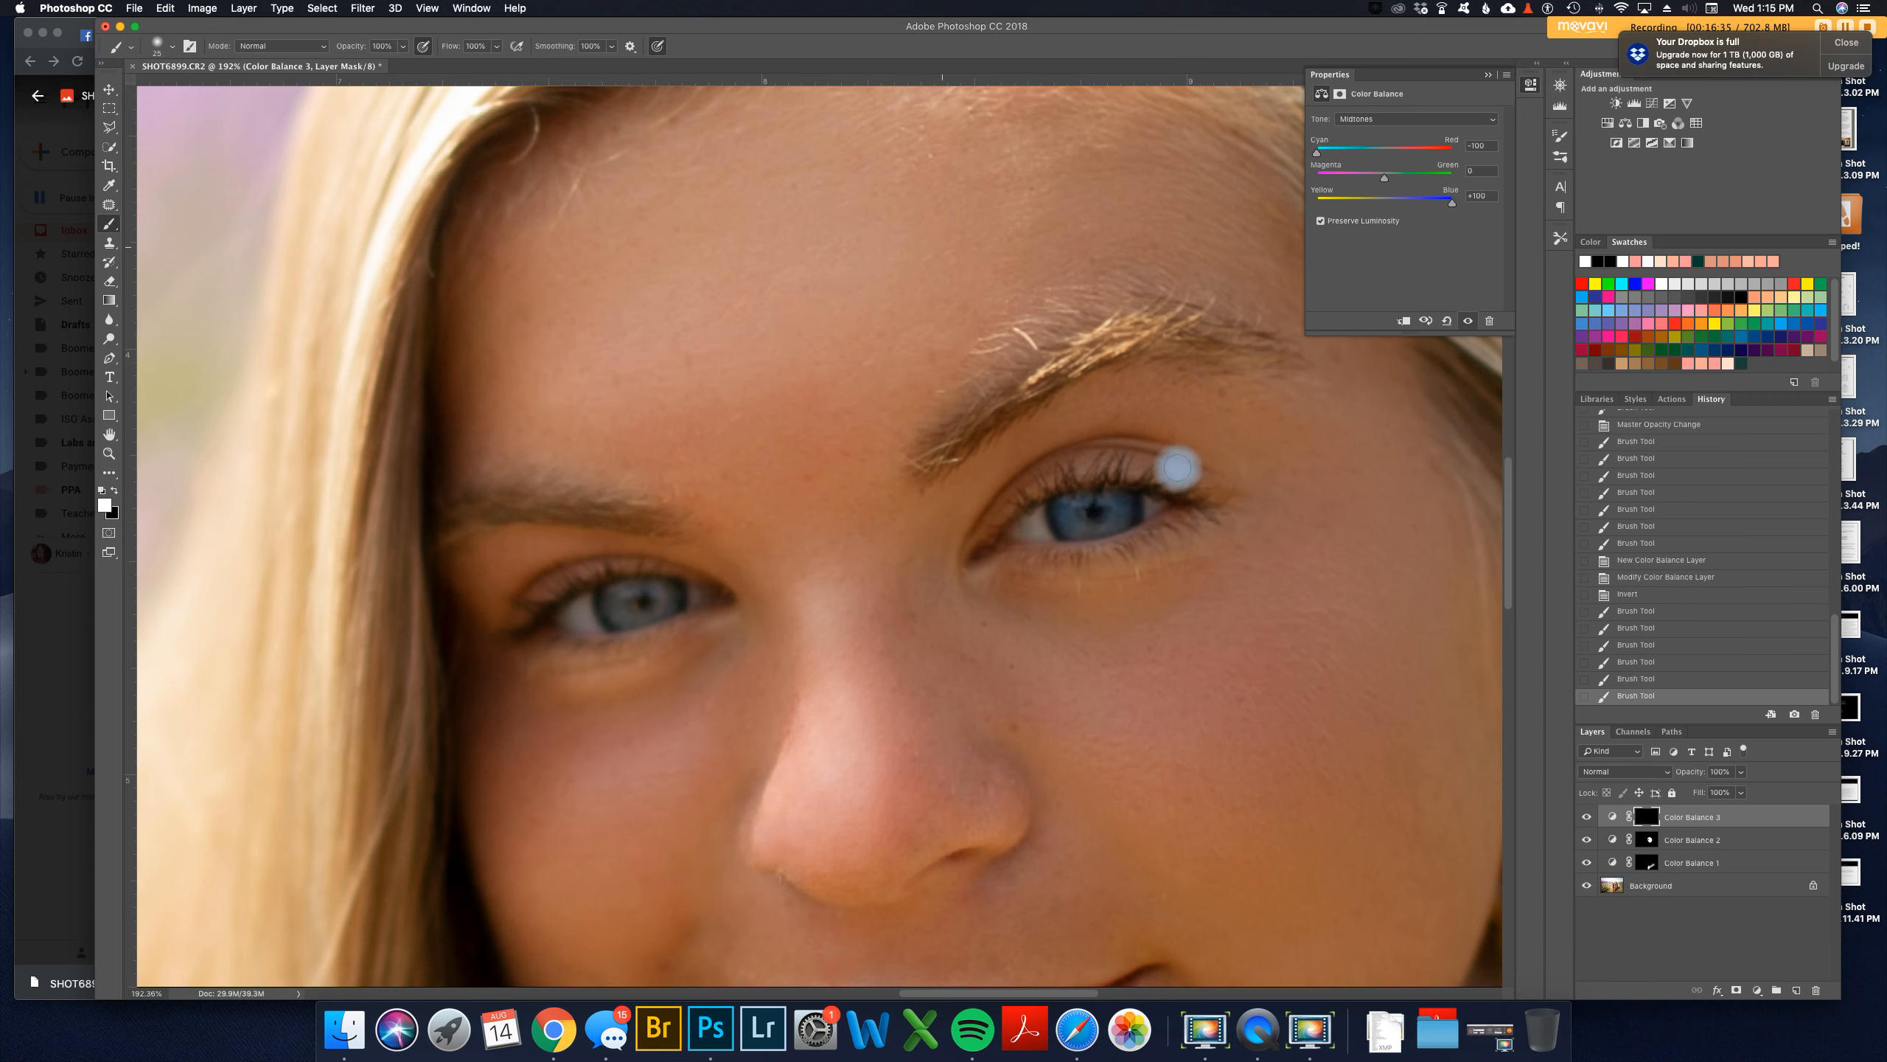
mouse_move(1105, 508)
mouse_down()
mouse_move(1067, 506)
mouse_move(1125, 523)
mouse_move(1128, 504)
mouse_up()
drag(1123, 509, 1057, 526)
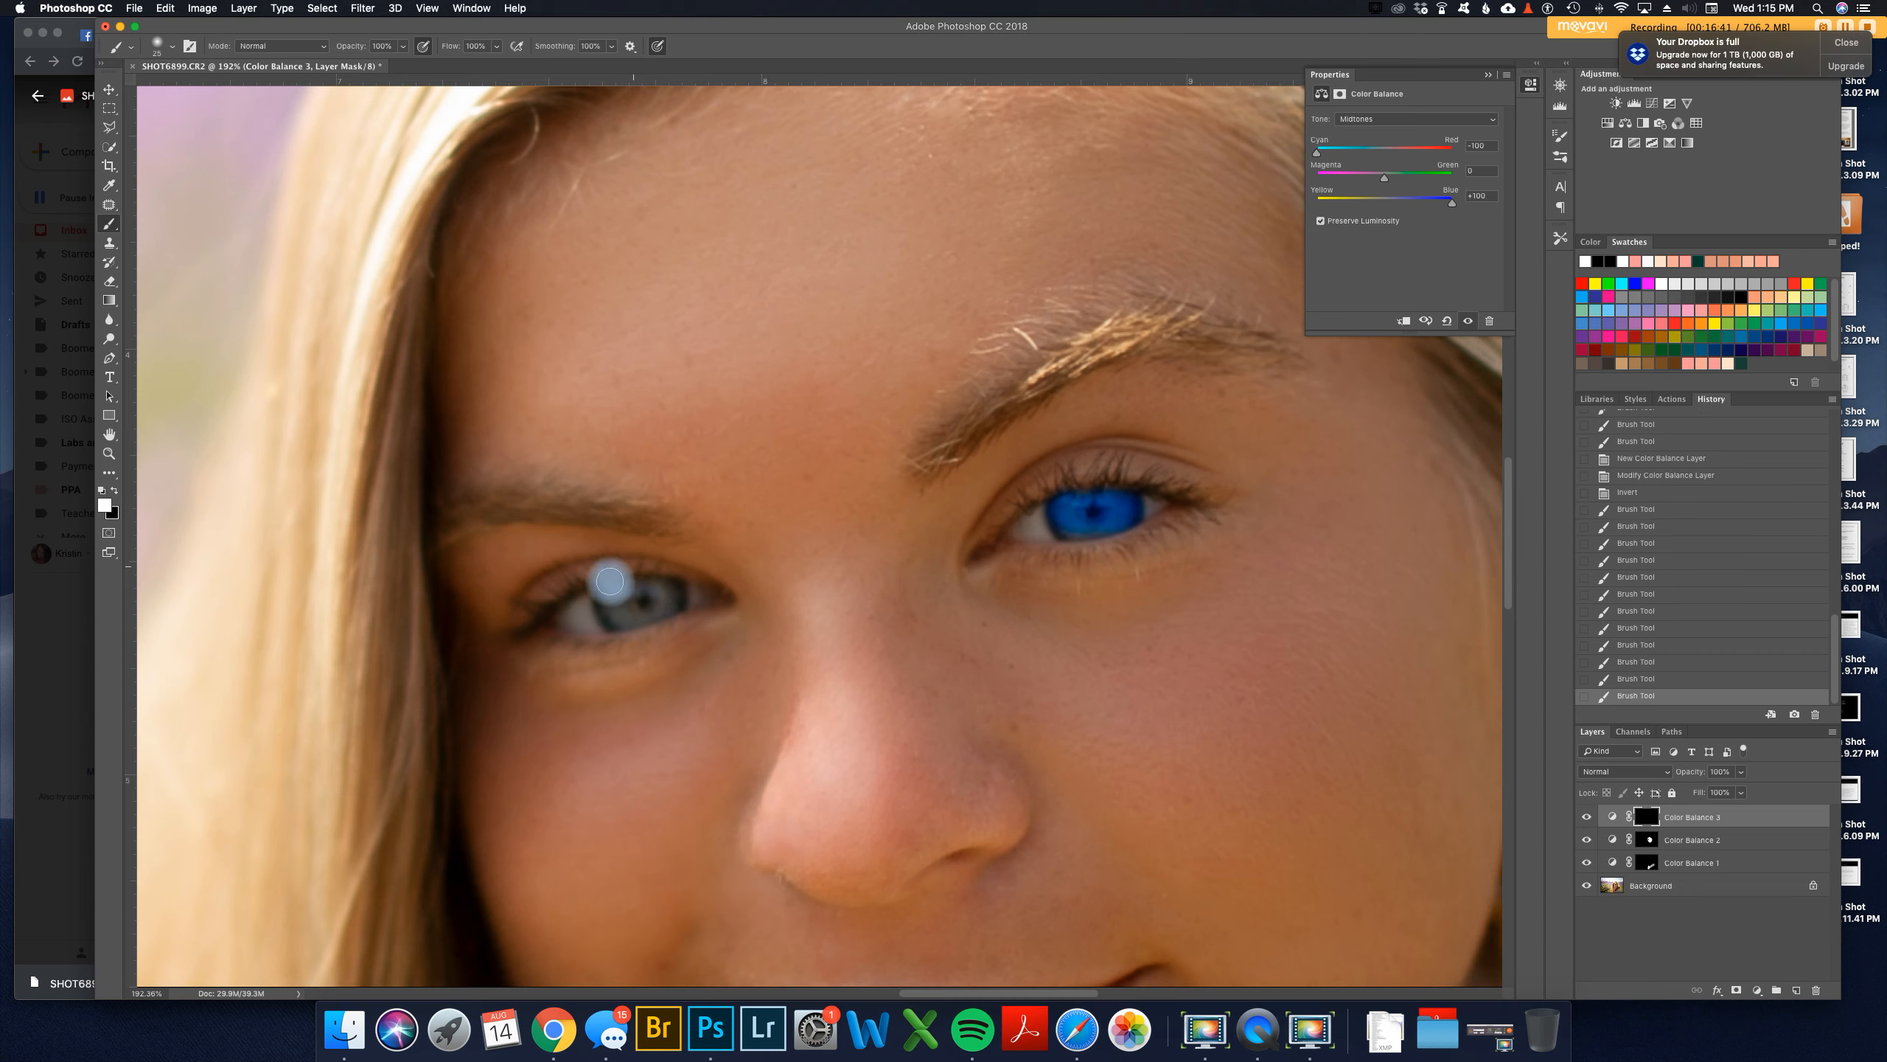
click(614, 600)
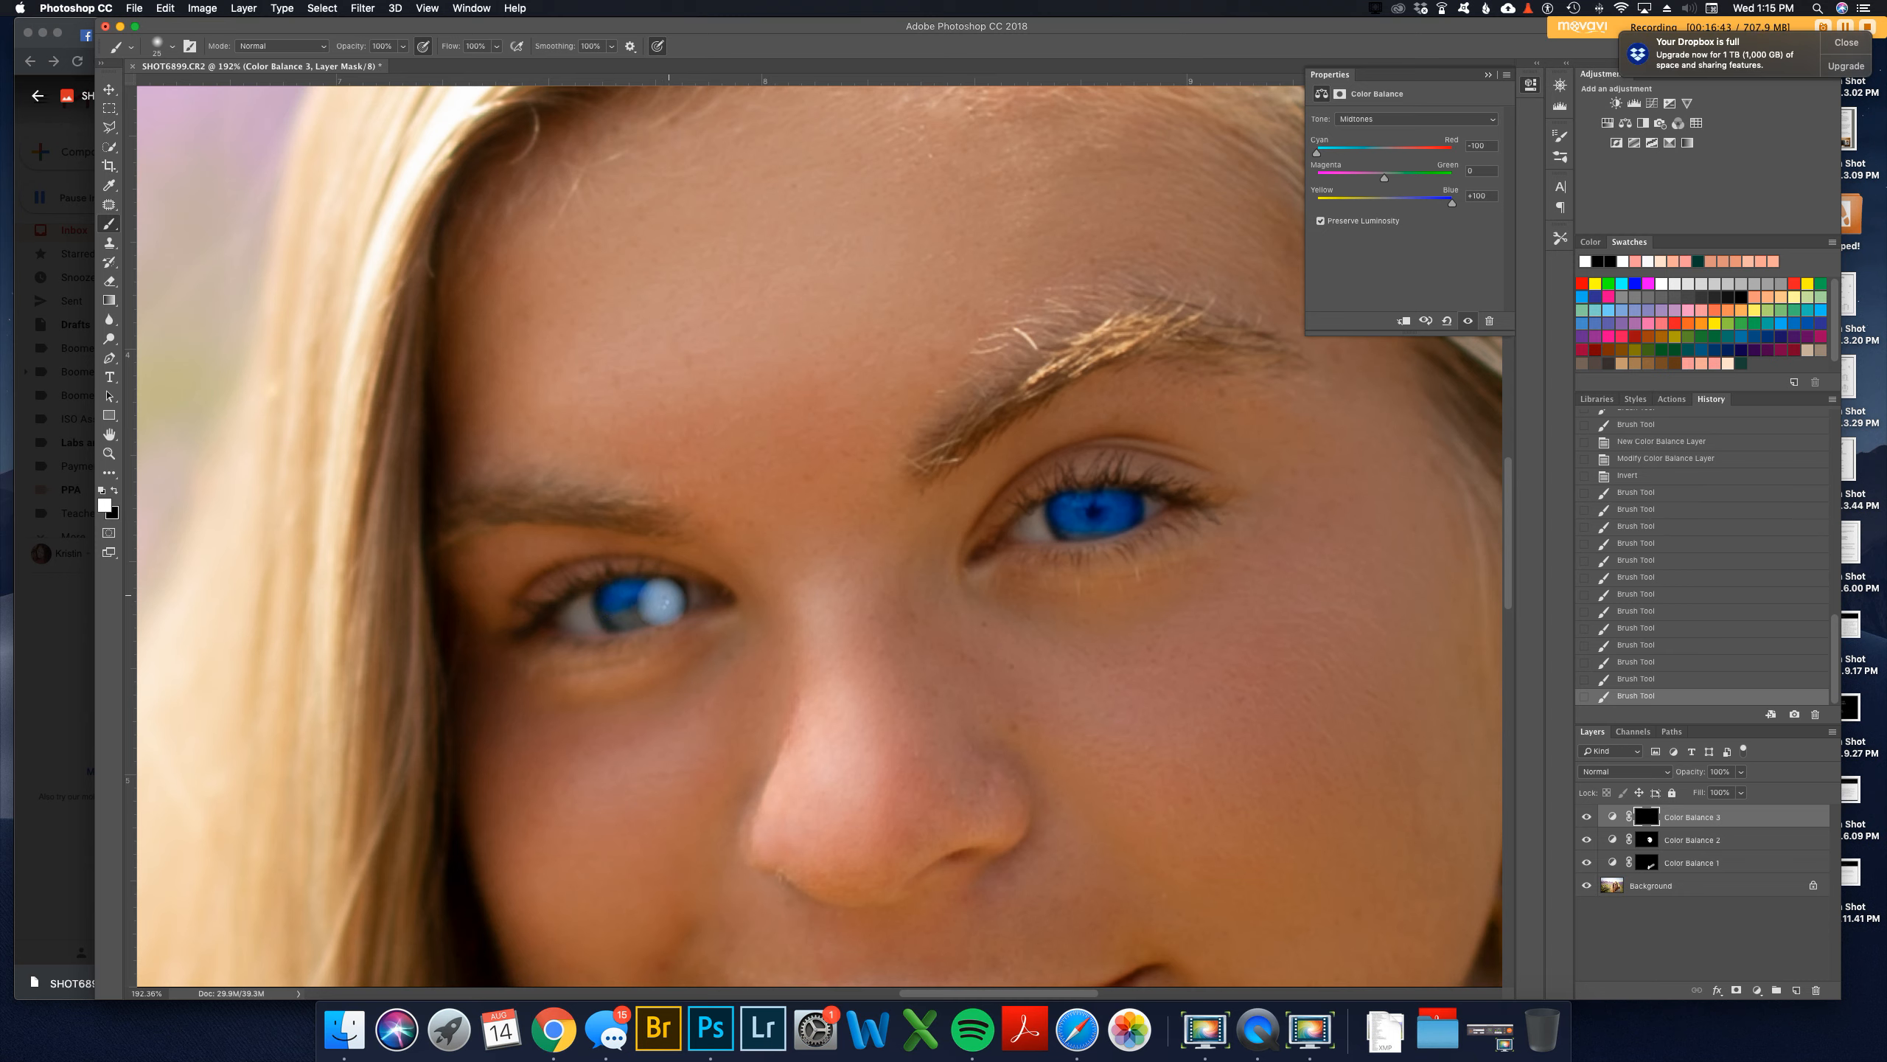
mouse_move(658, 601)
mouse_down()
mouse_move(611, 603)
mouse_move(650, 594)
mouse_up()
drag(650, 594, 666, 596)
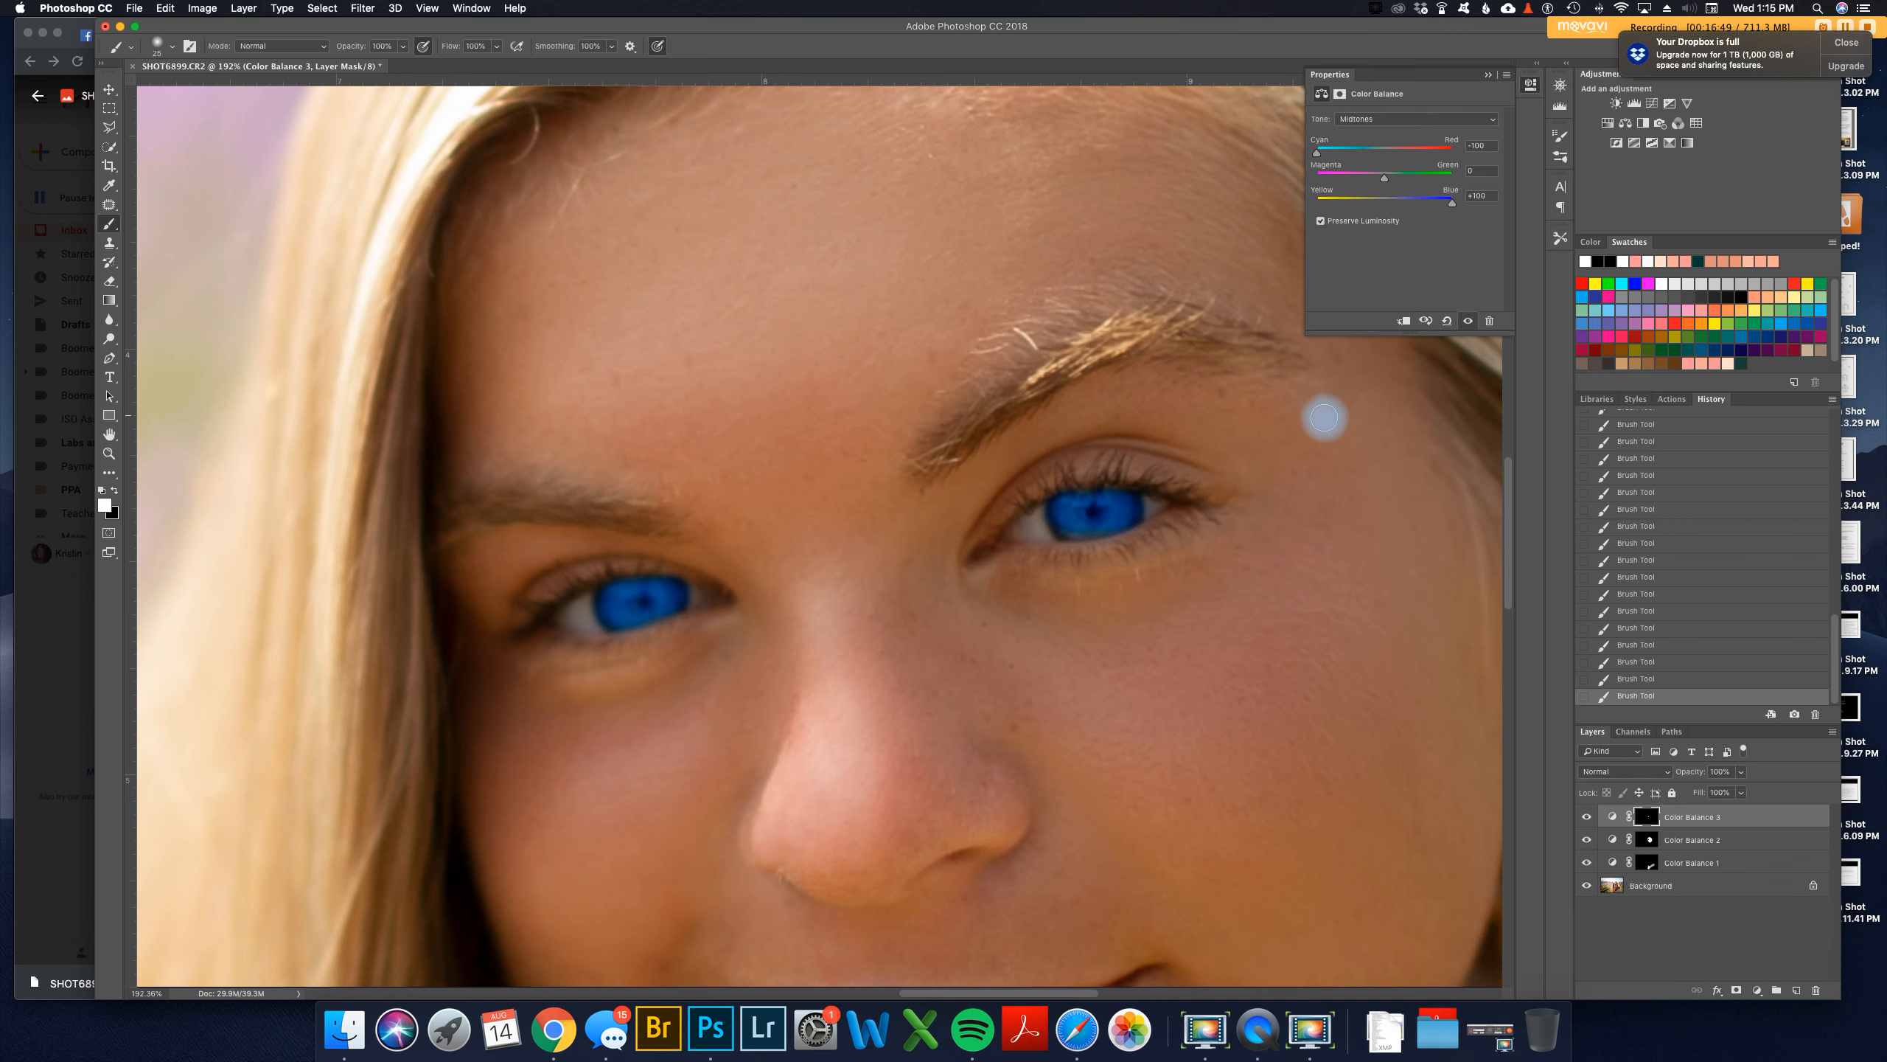
Step: Lower the Color Balance 3 layer's opacity to 14% and check its effect on the eyes by toggling the layer's visibility
scroll(1303, 447, down, 5)
scroll(1306, 447, down, 2)
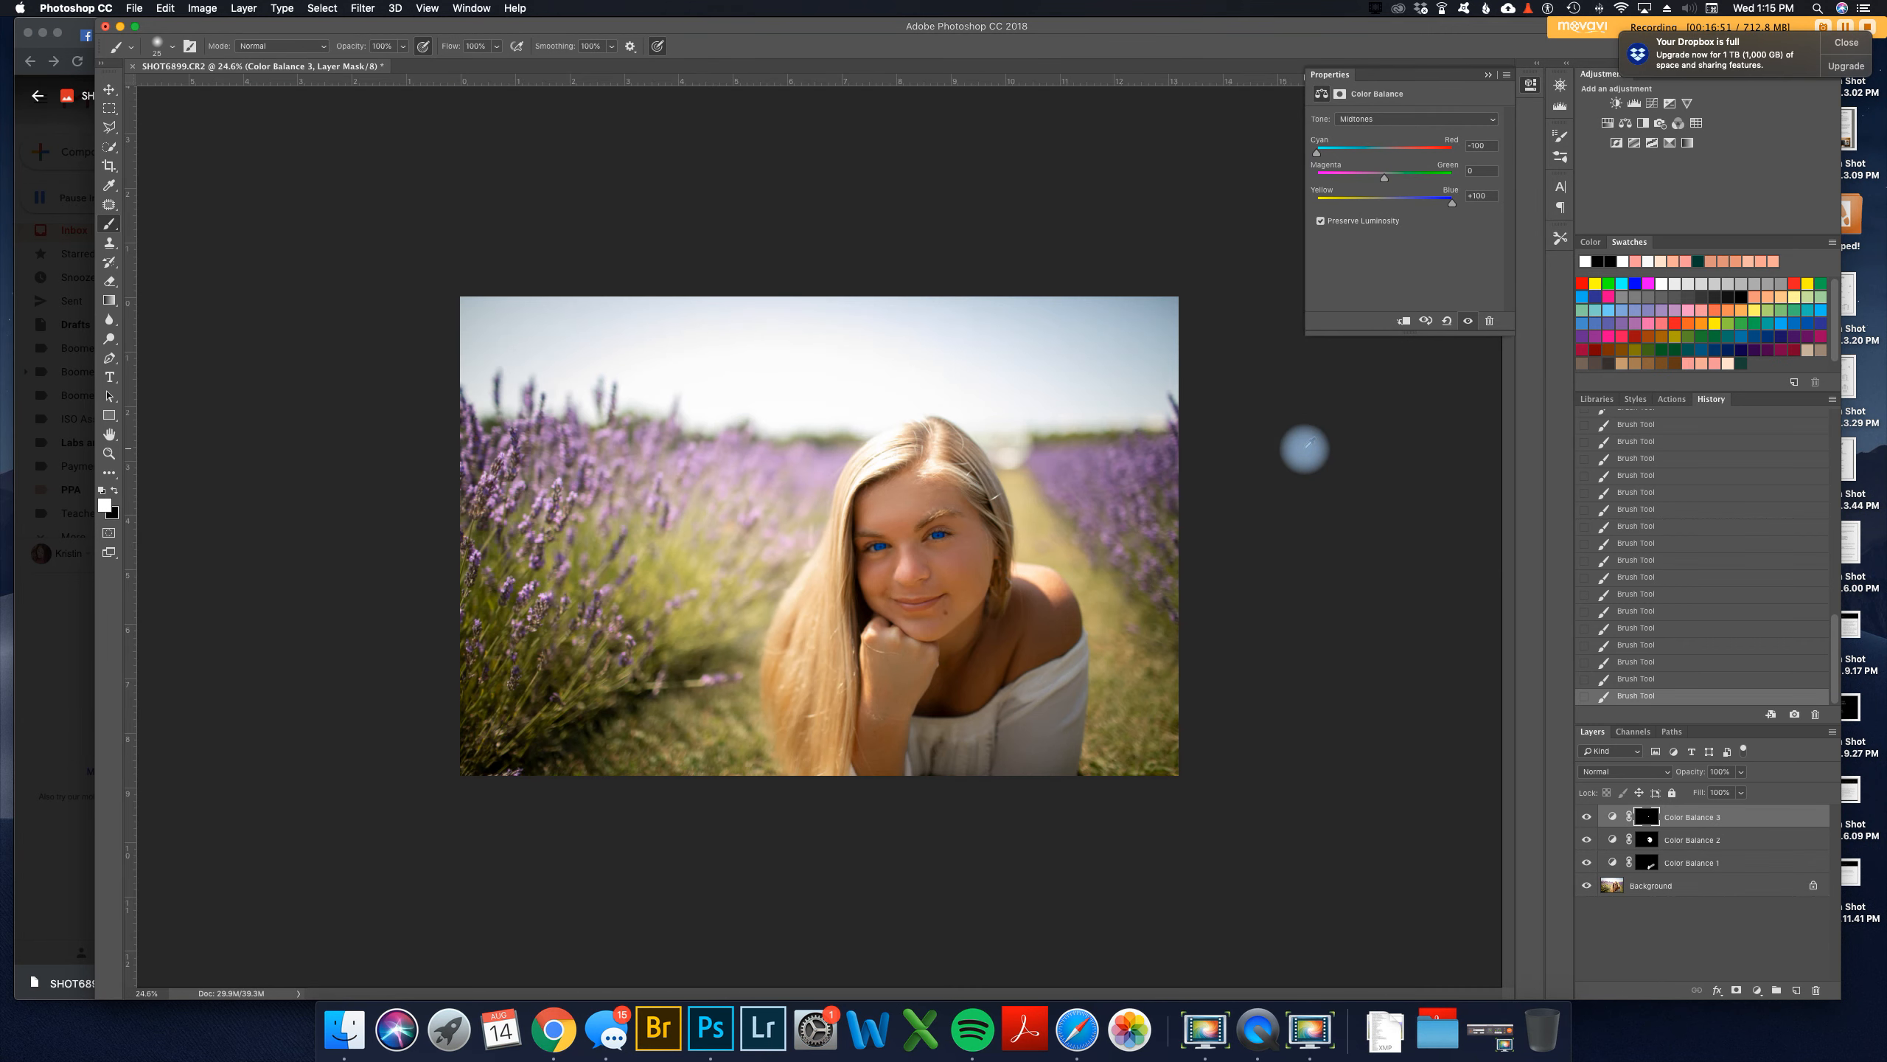
scroll(1306, 448, up, 4)
scroll(1089, 547, down, 1)
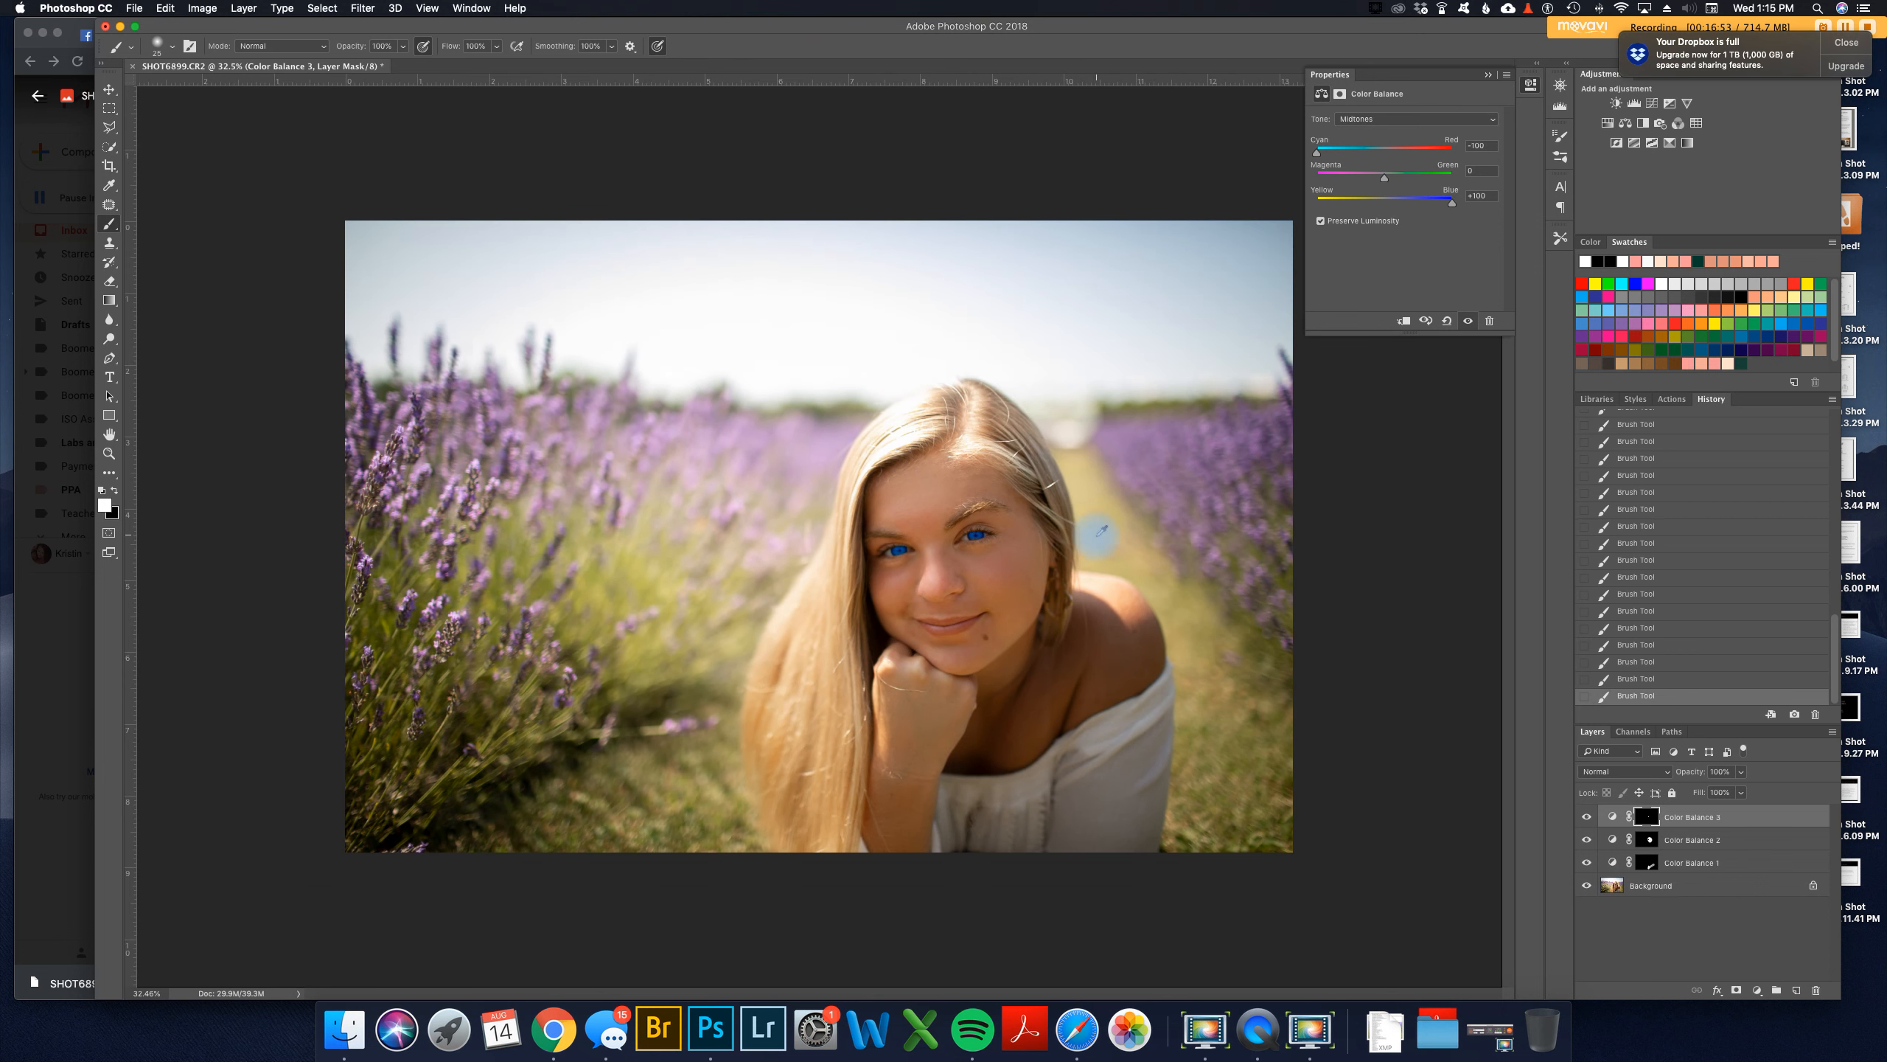
click(1741, 772)
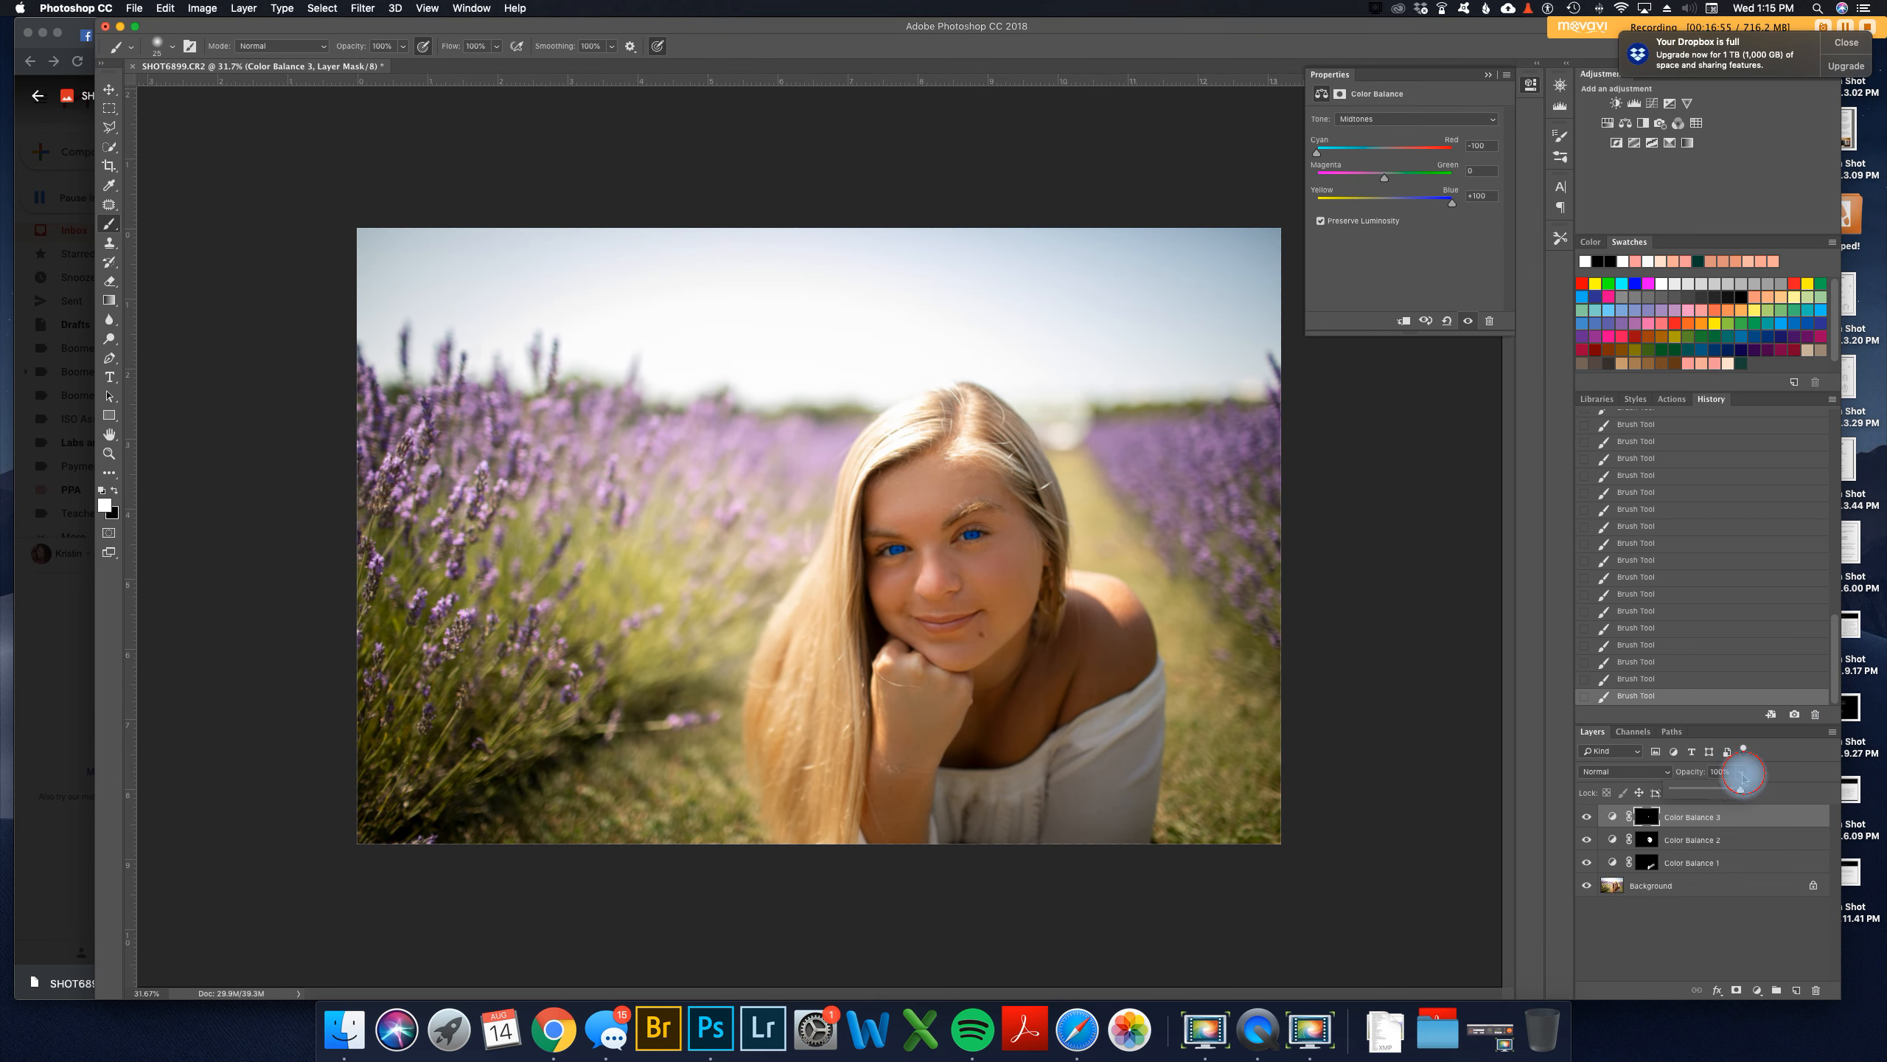
drag(1745, 788, 1684, 791)
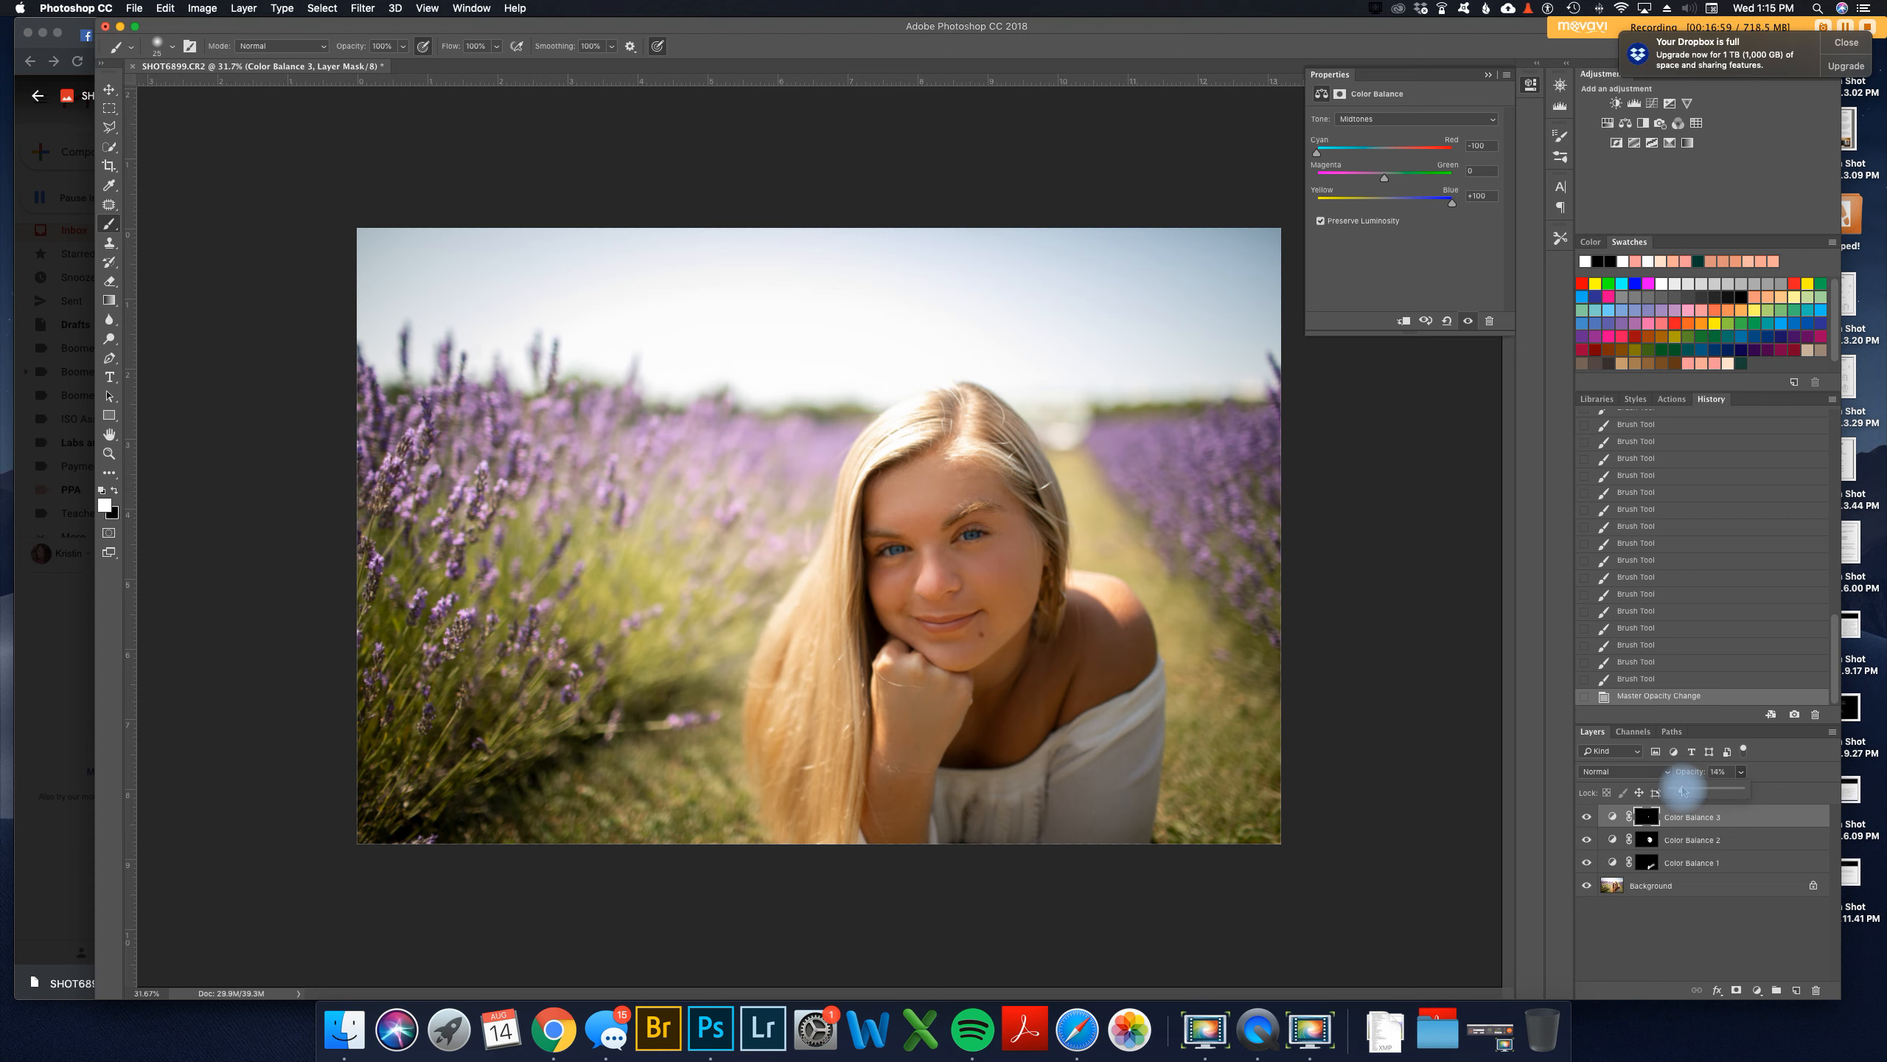
click(1587, 816)
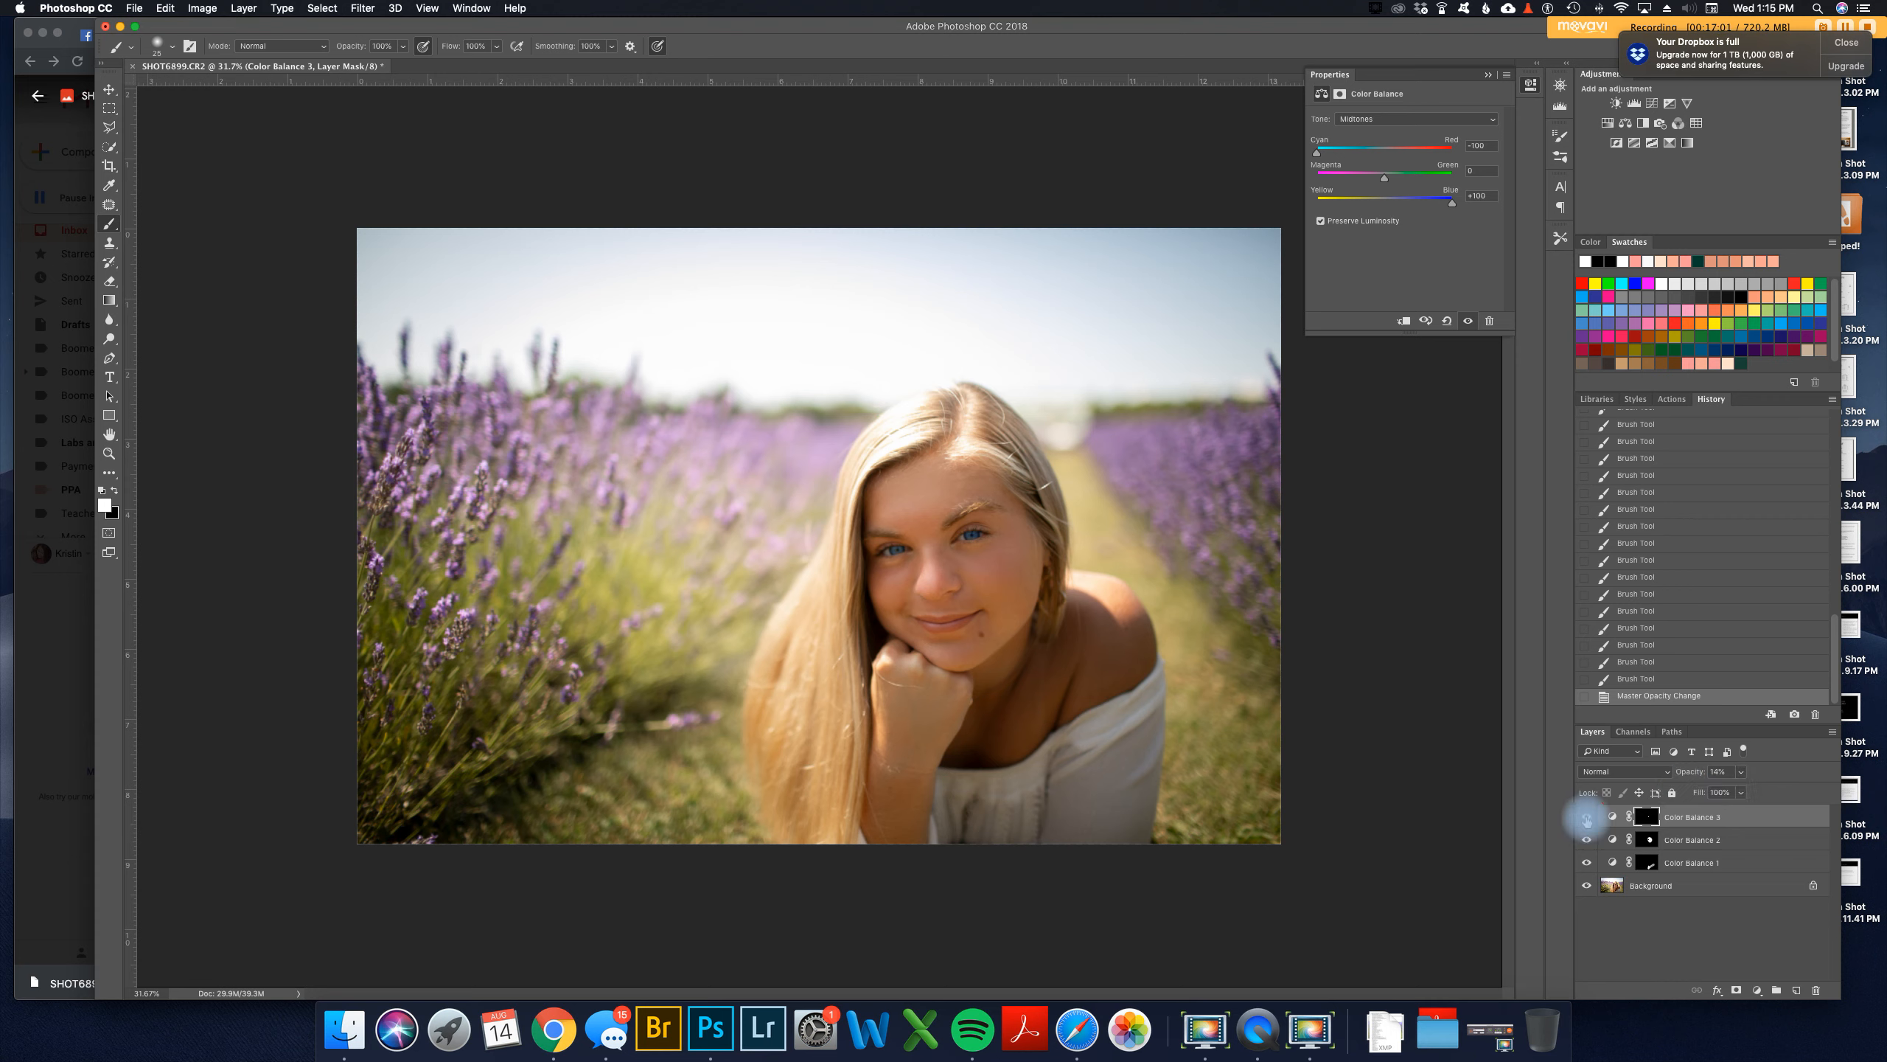
Step: Raise the Color Balance 3 layer's opacity to 21% and compare the eyes with the layer hidden and shown
click(1740, 772)
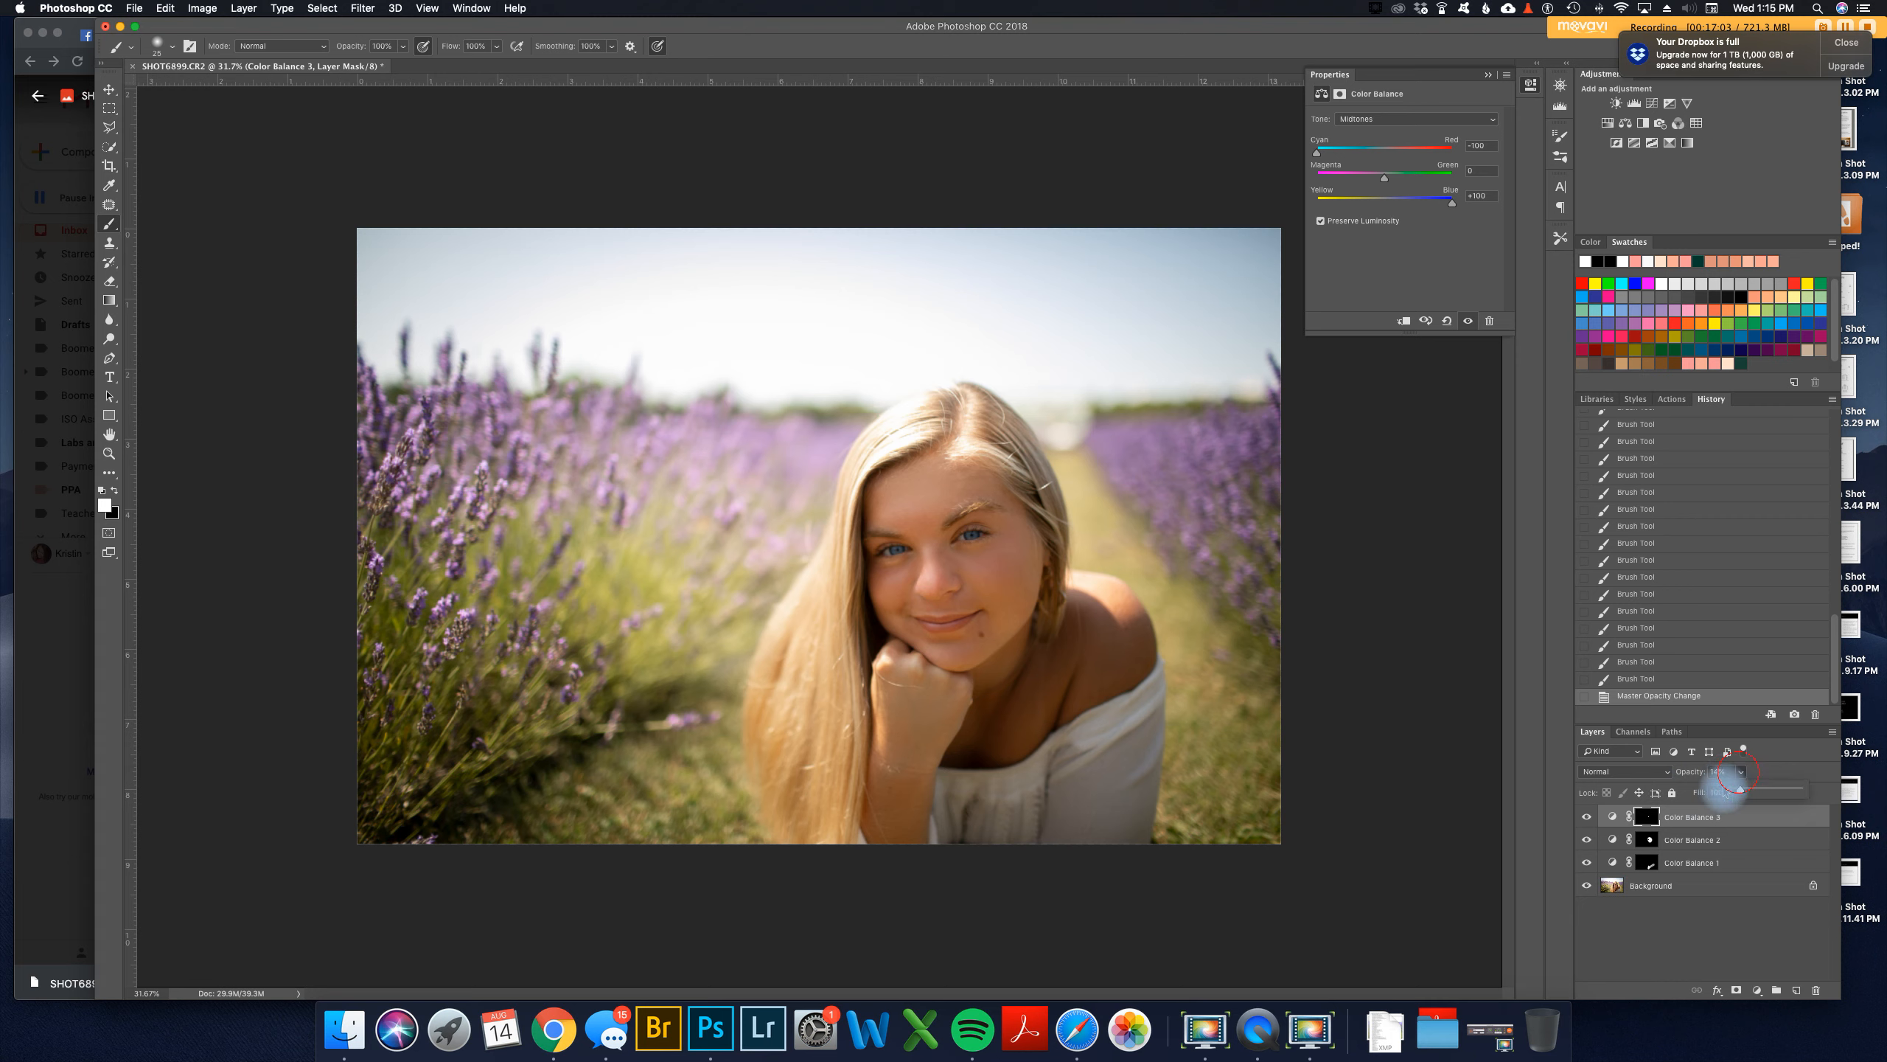
drag(1740, 791, 1749, 789)
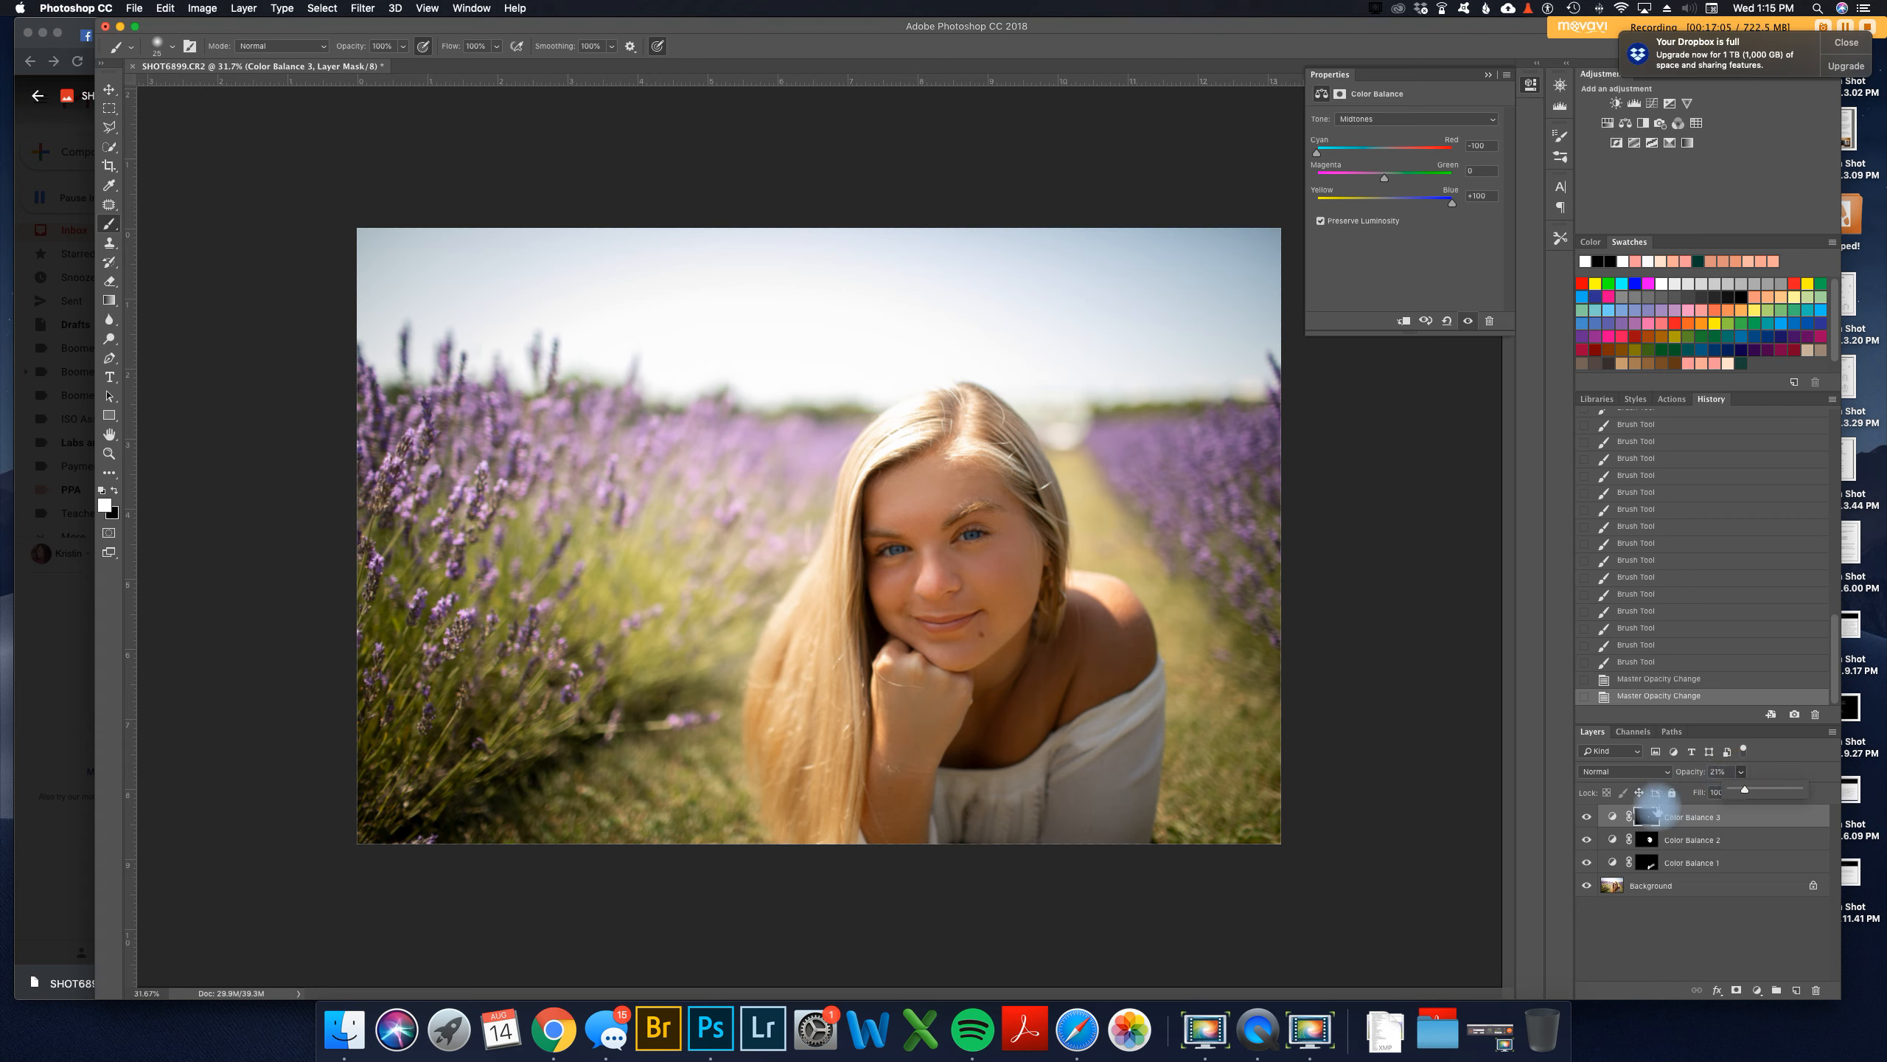
click(1587, 816)
click(1587, 816)
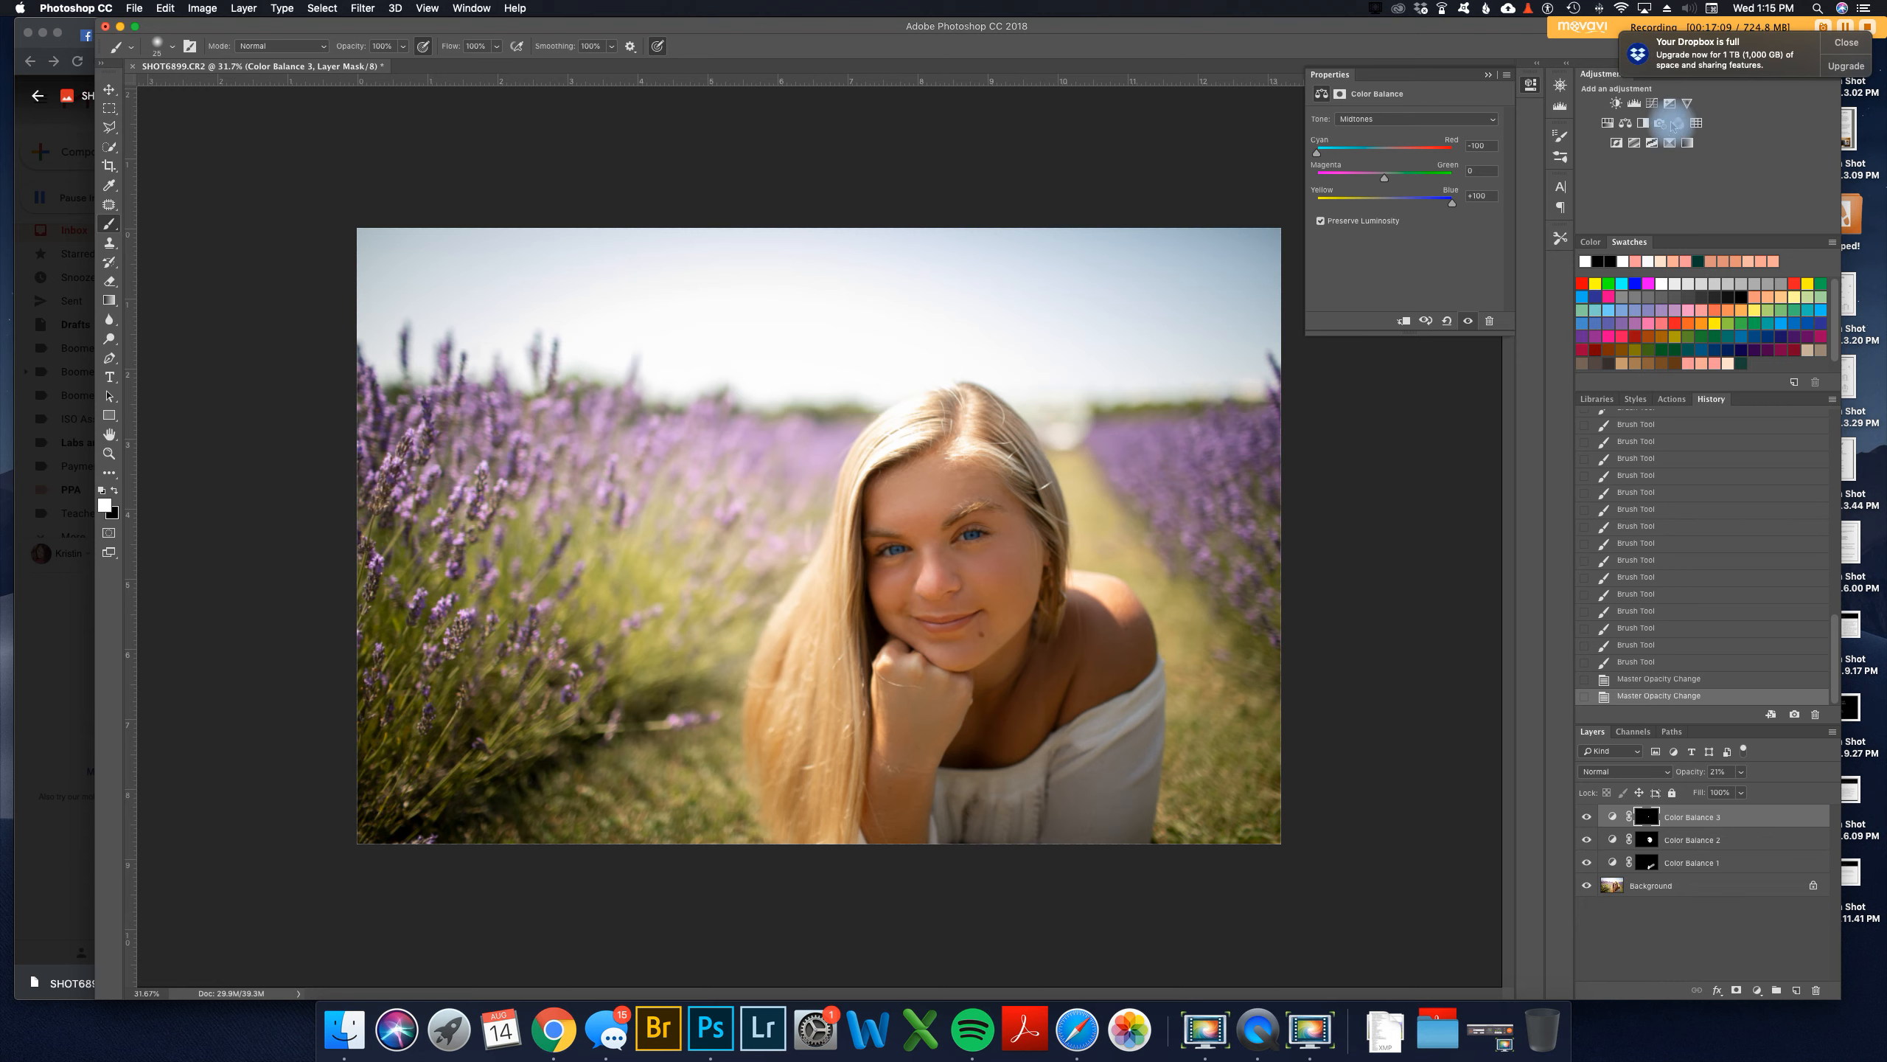
Step: Add a Curves adjustment layer with a black, inverted mask and raise the middle of its RGB curve slightly to brighten
click(1653, 103)
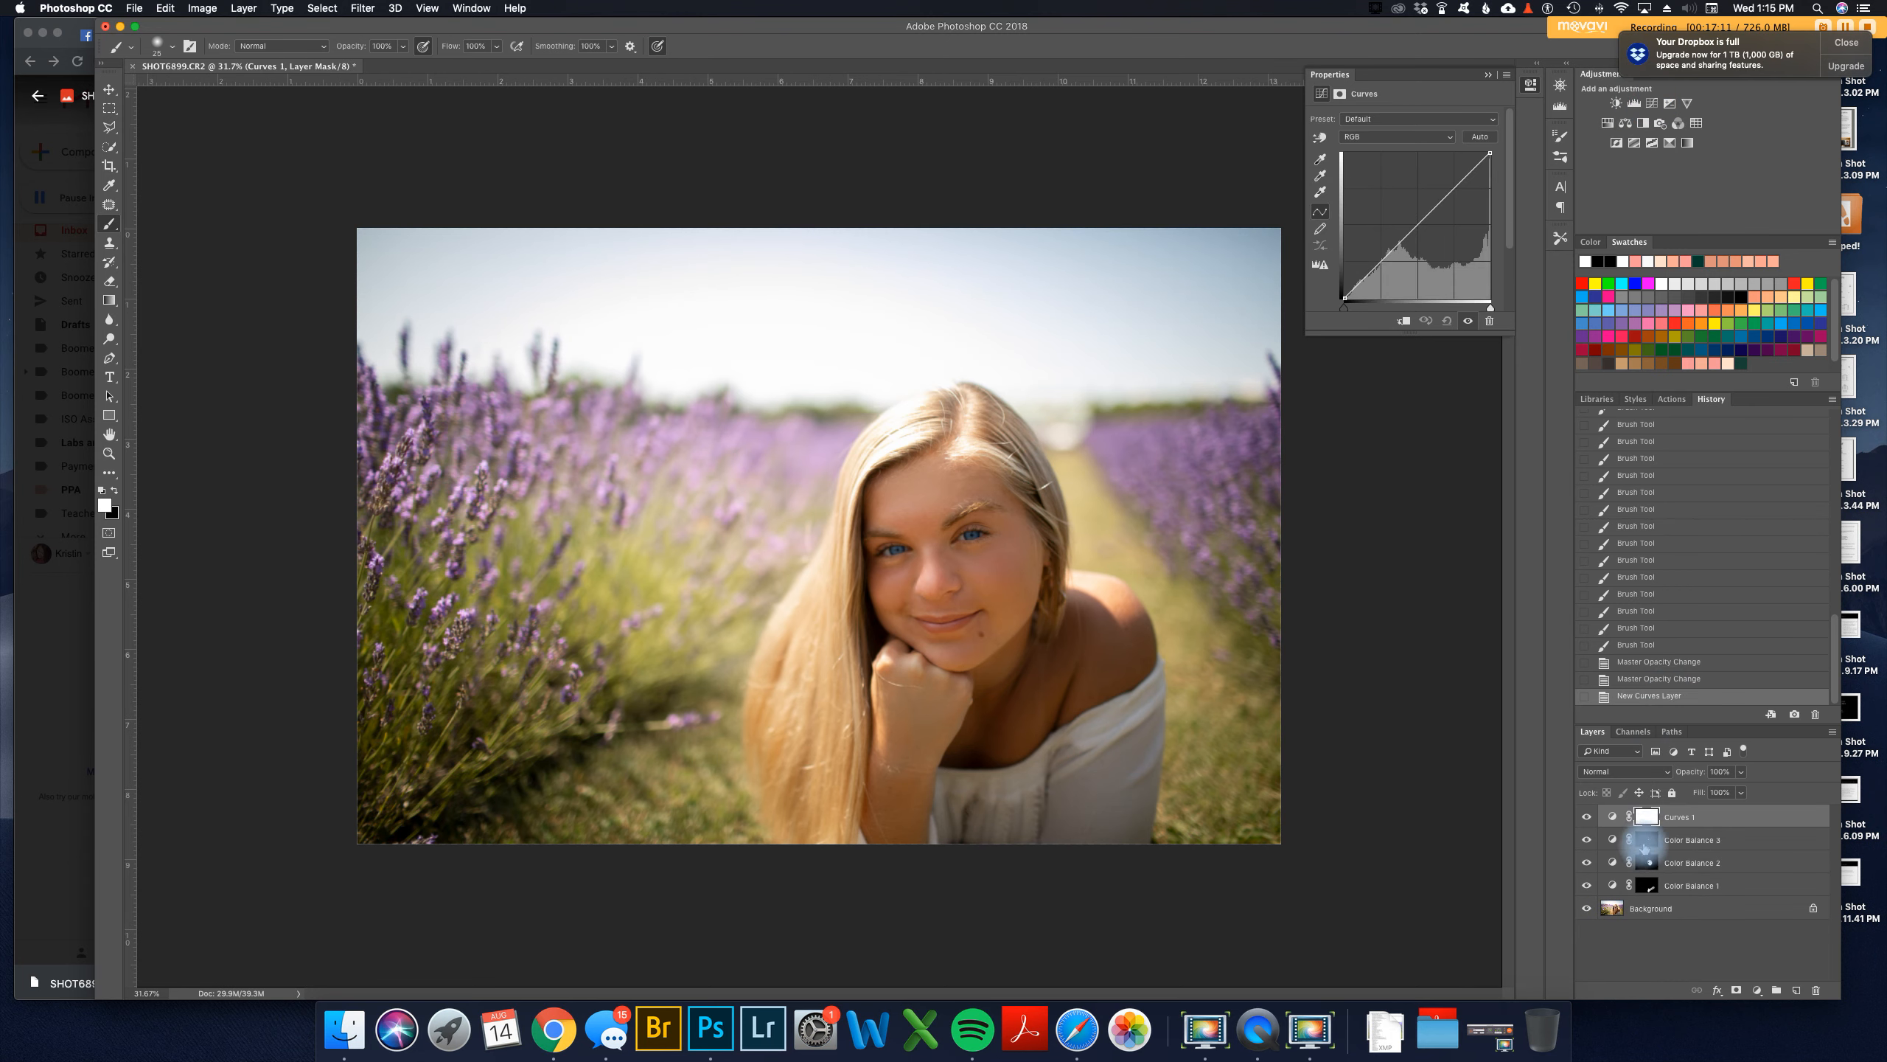
drag(1646, 816, 1646, 816)
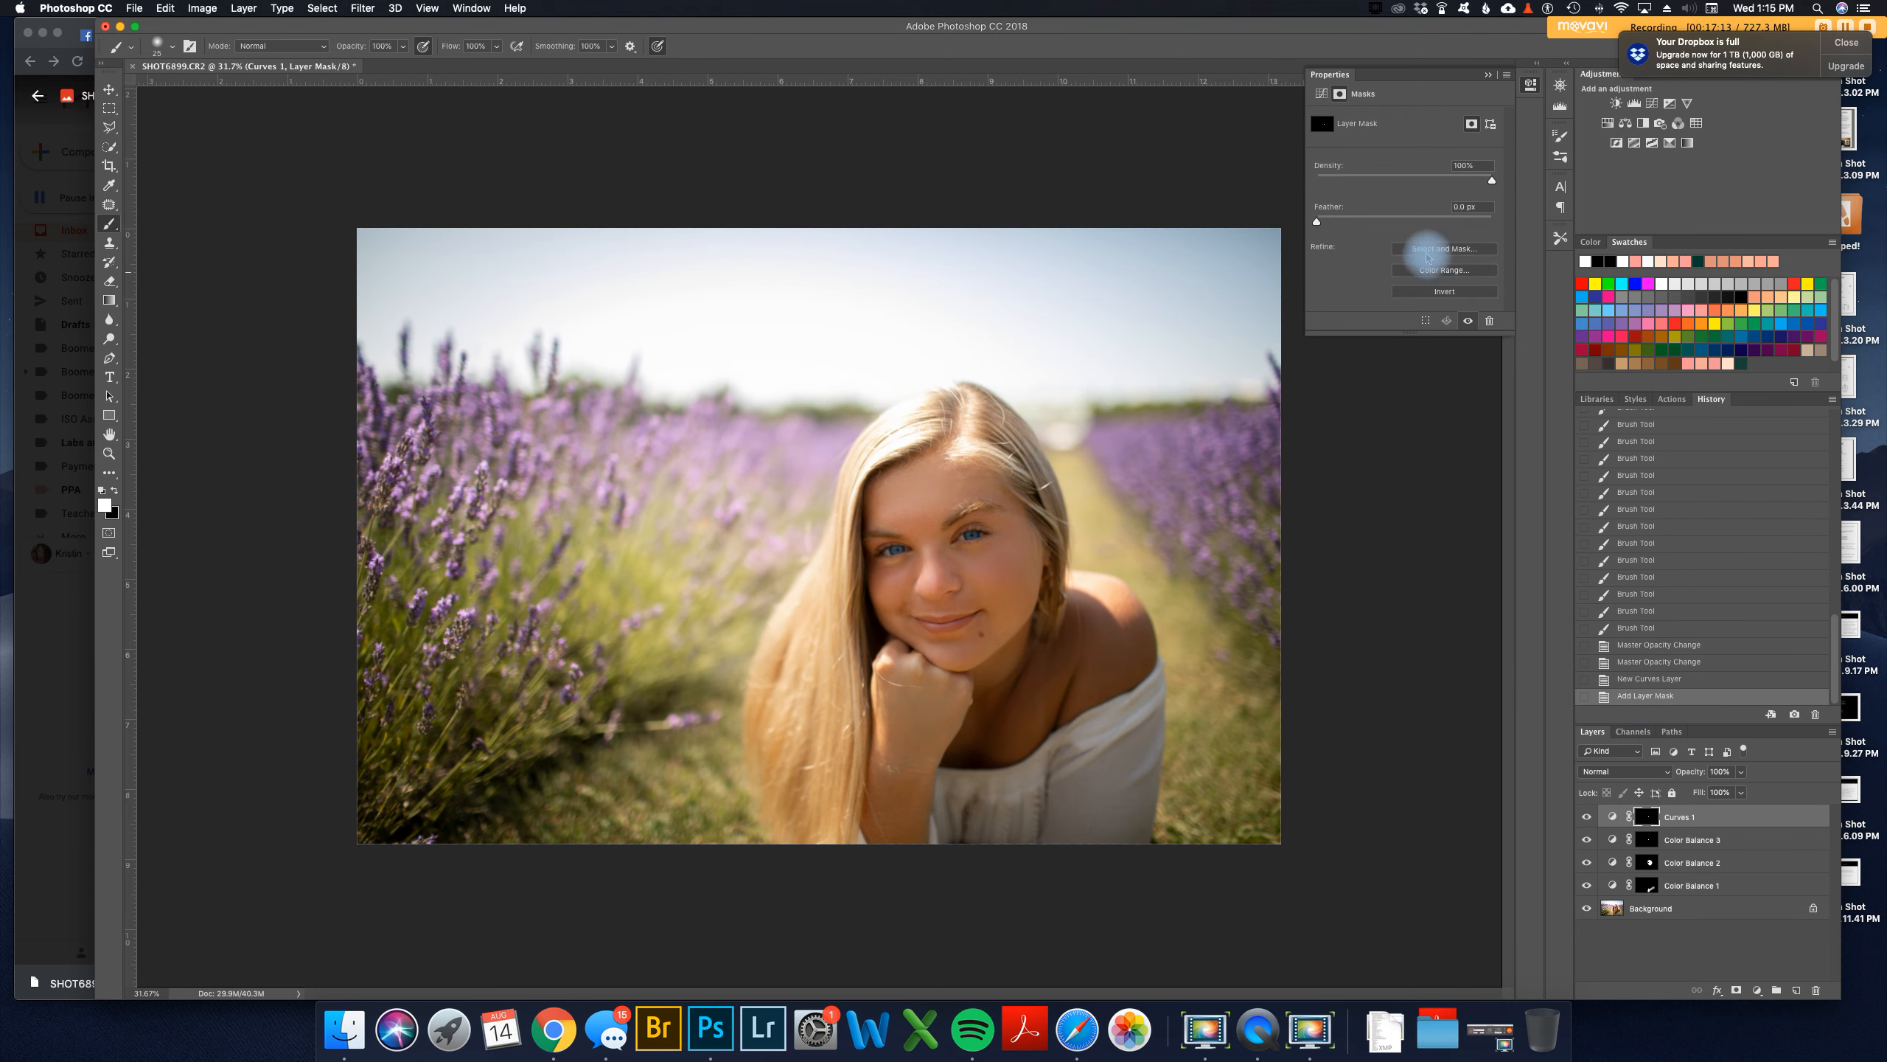
click(1614, 816)
drag(1414, 230, 1417, 216)
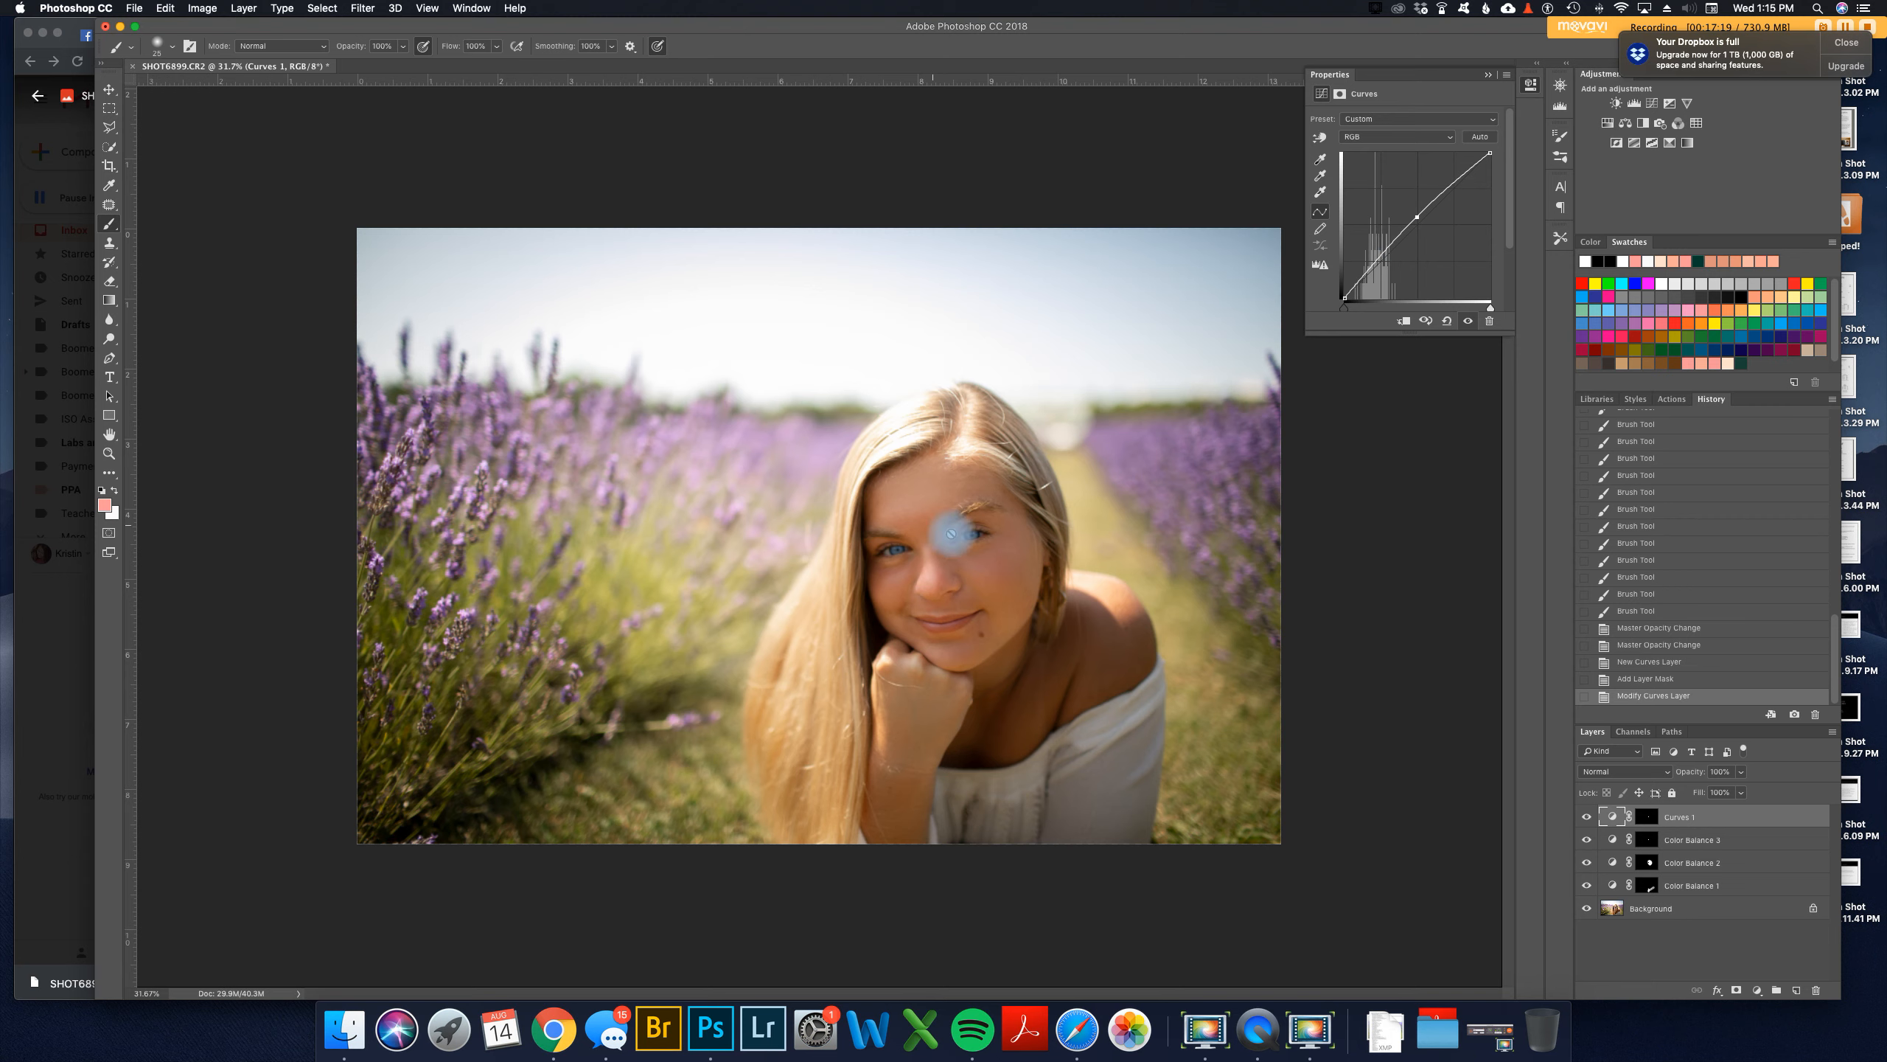
Step: Lower the Color Balance 3 layer's opacity to 8%, checking the eyes with it hidden and shown, and collapse the adjustment properties
scroll(963, 563, up, 8)
scroll(963, 563, up, 3)
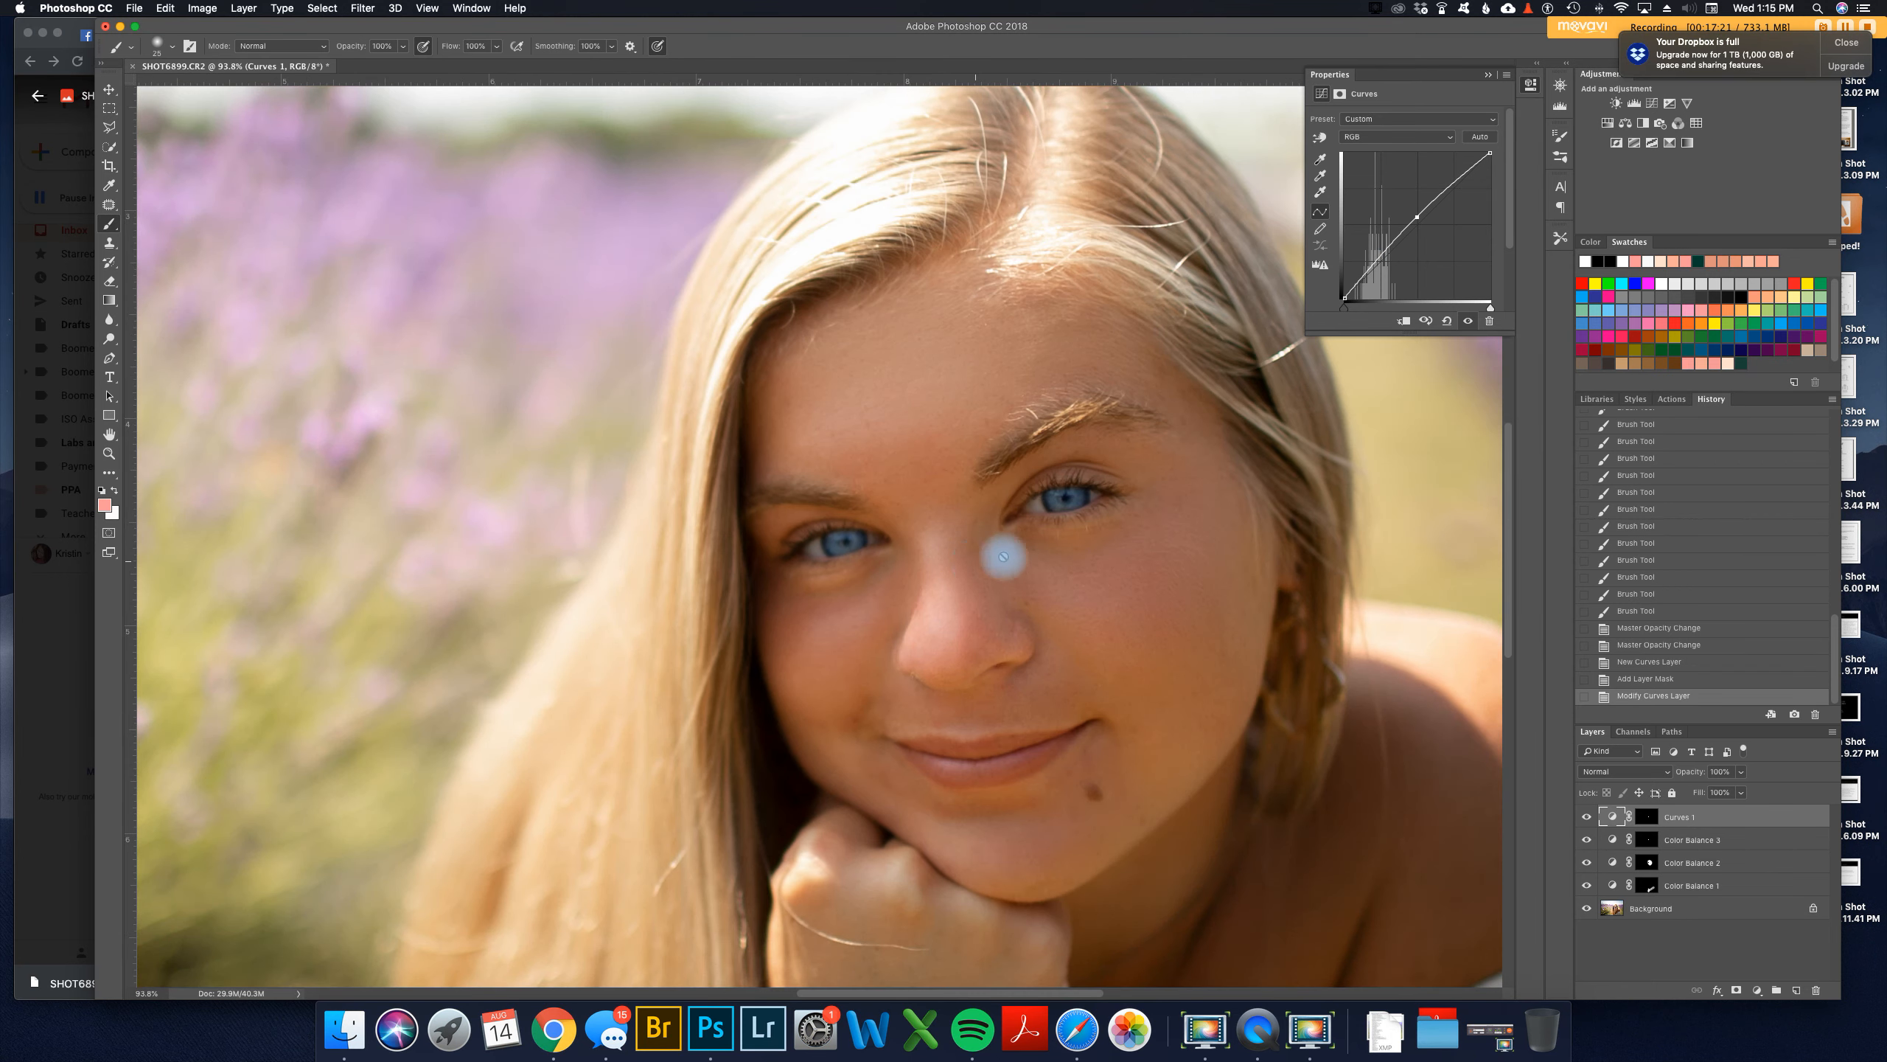
click(1587, 839)
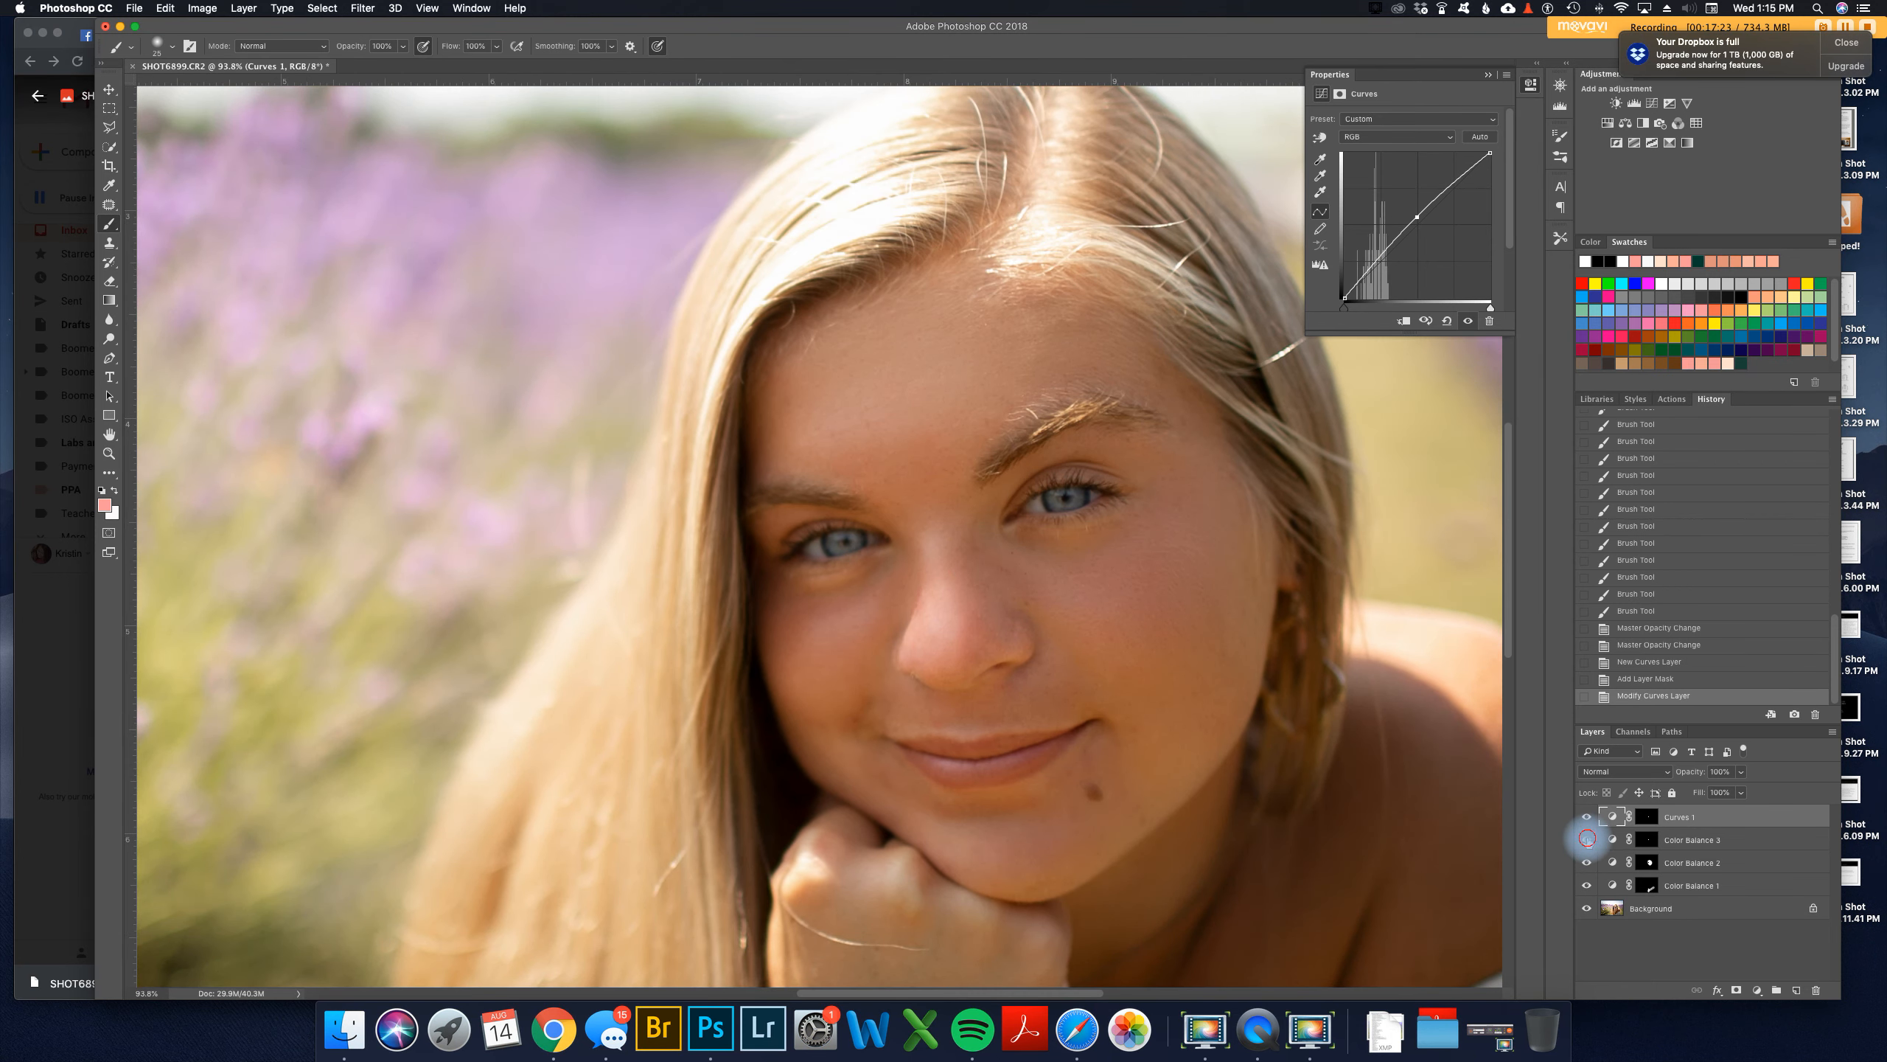
click(1587, 838)
click(1688, 843)
drag(1739, 771, 1733, 791)
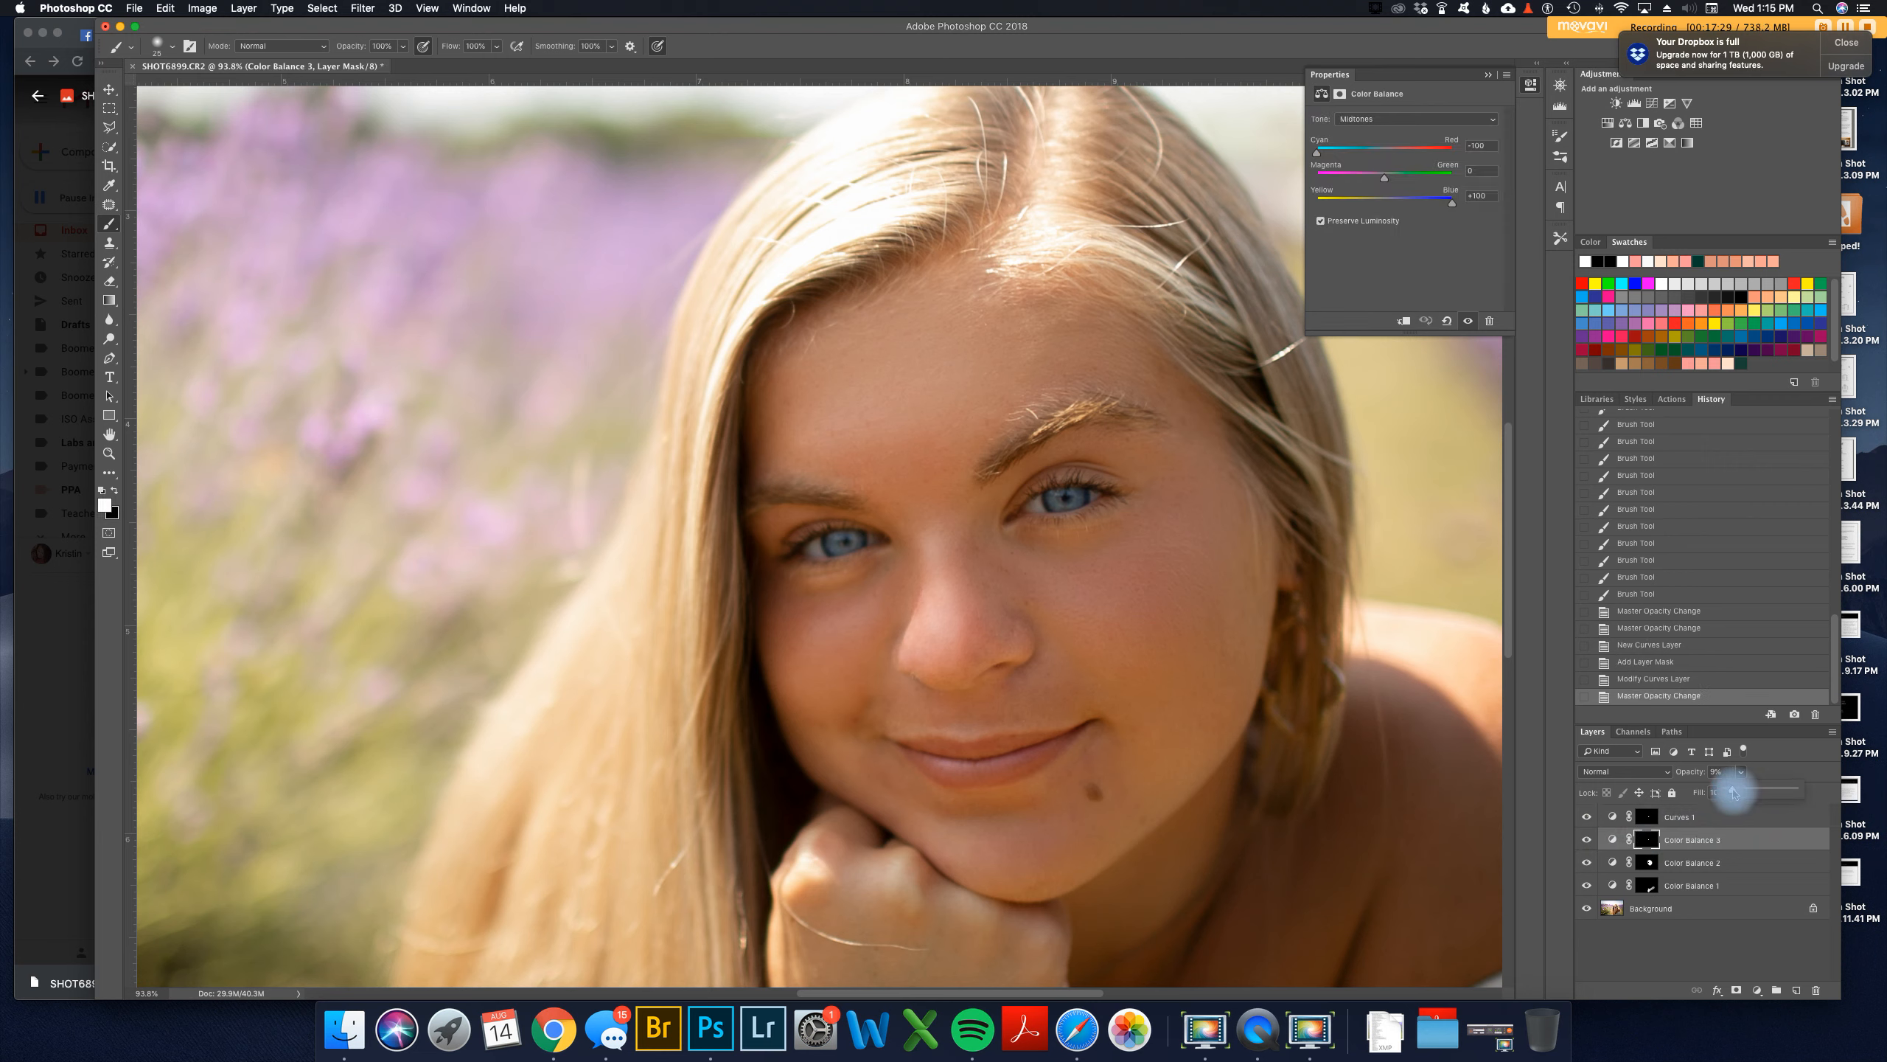
click(1586, 839)
click(1585, 839)
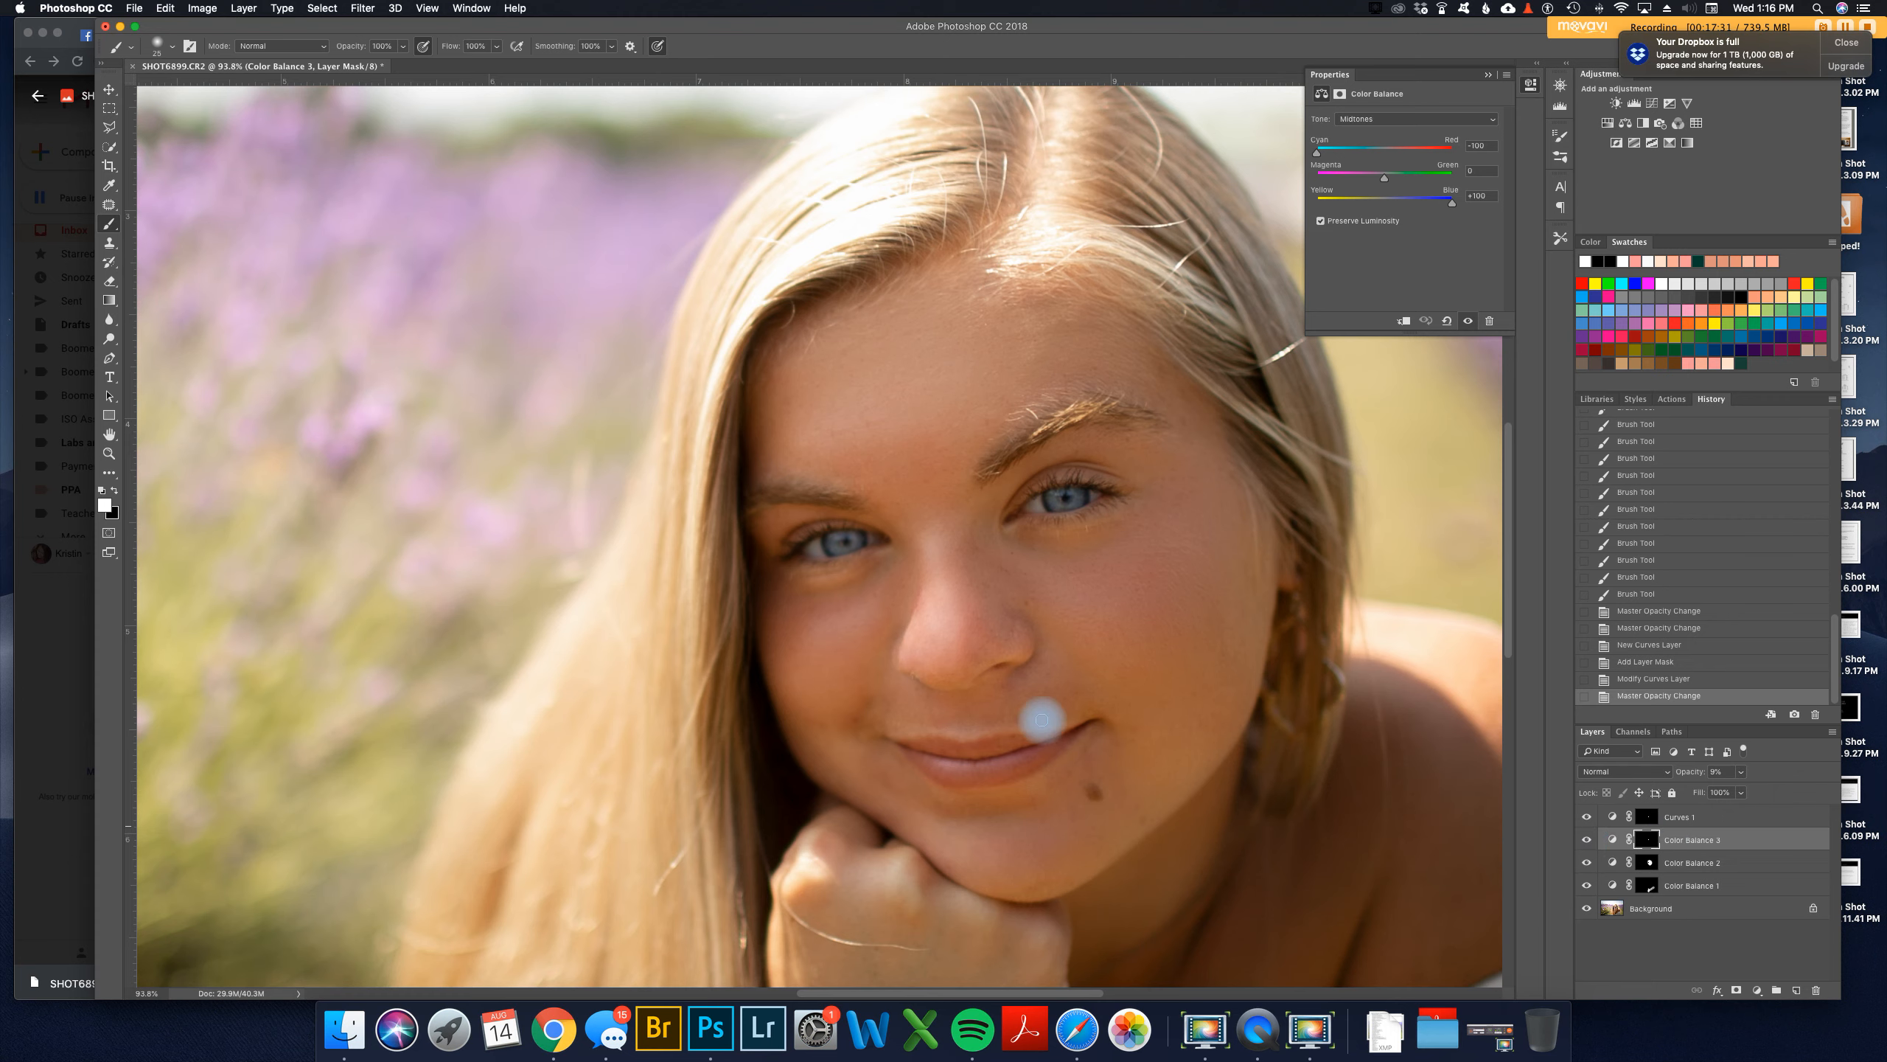
scroll(1018, 666, down, 5)
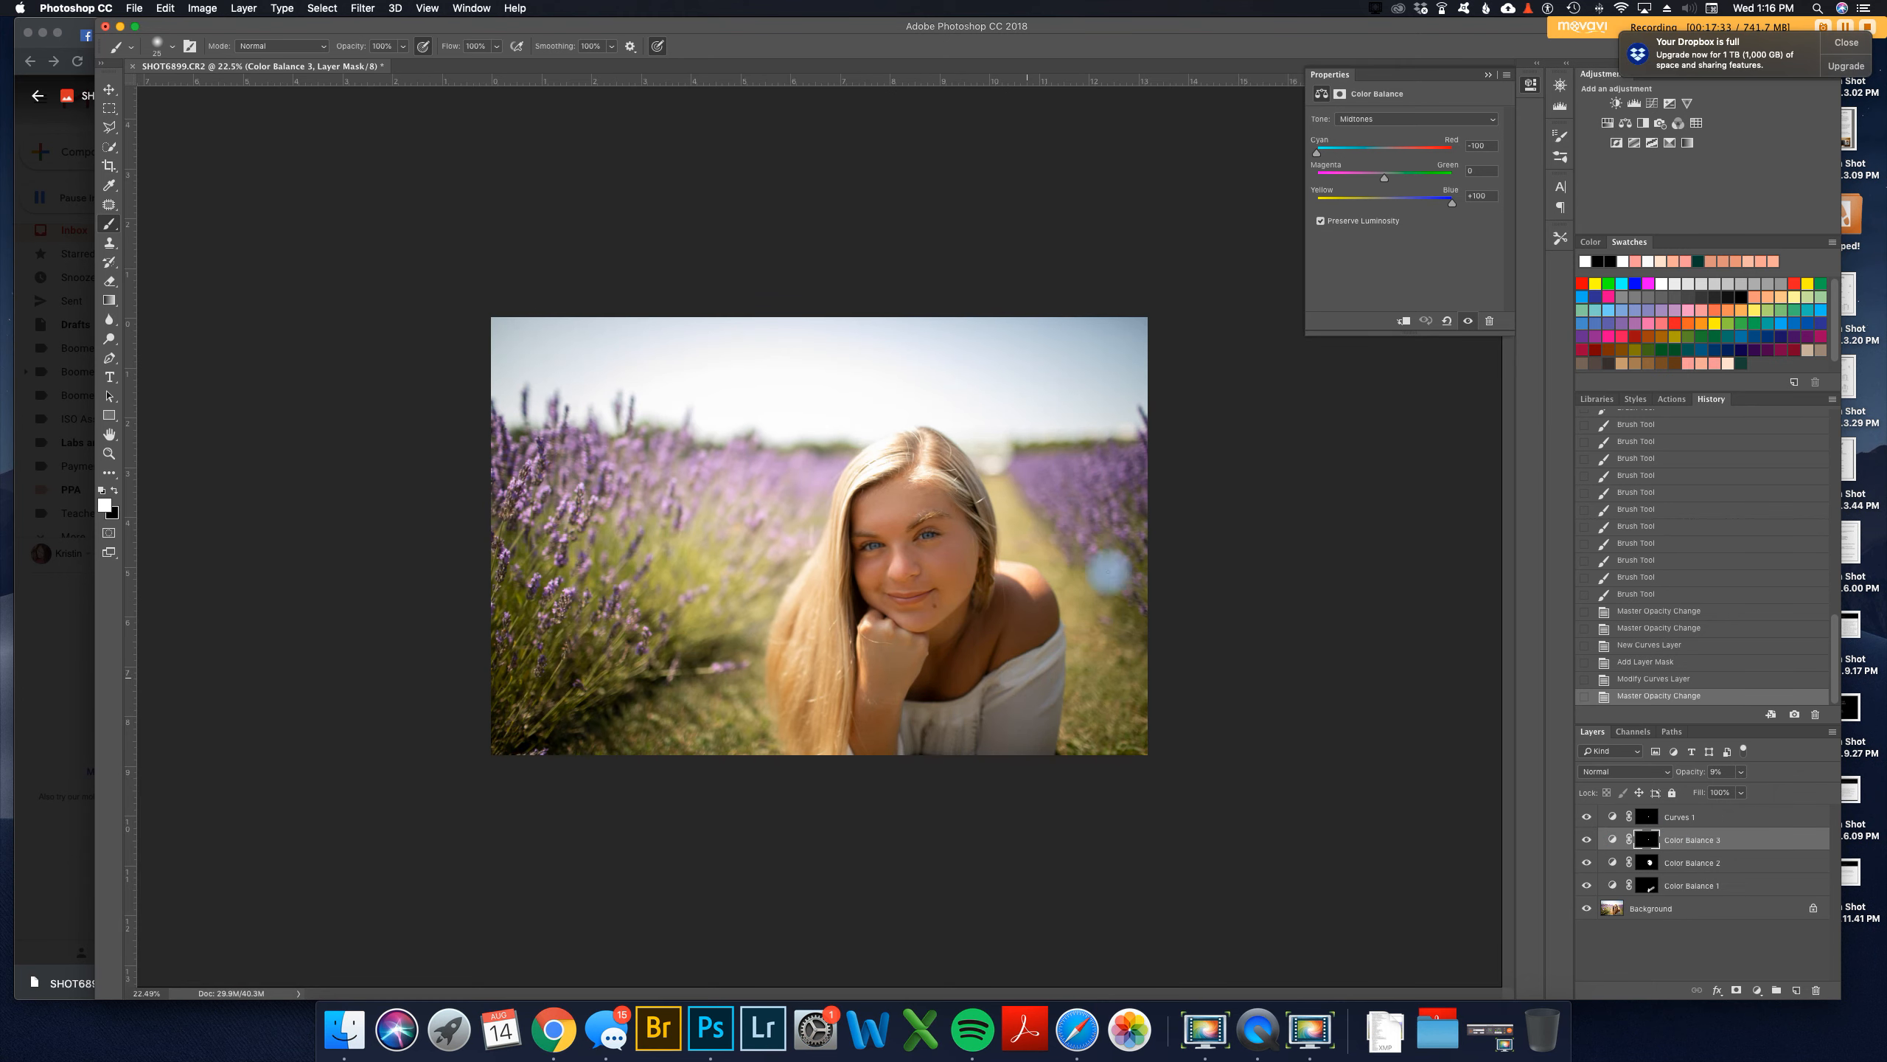
click(1531, 83)
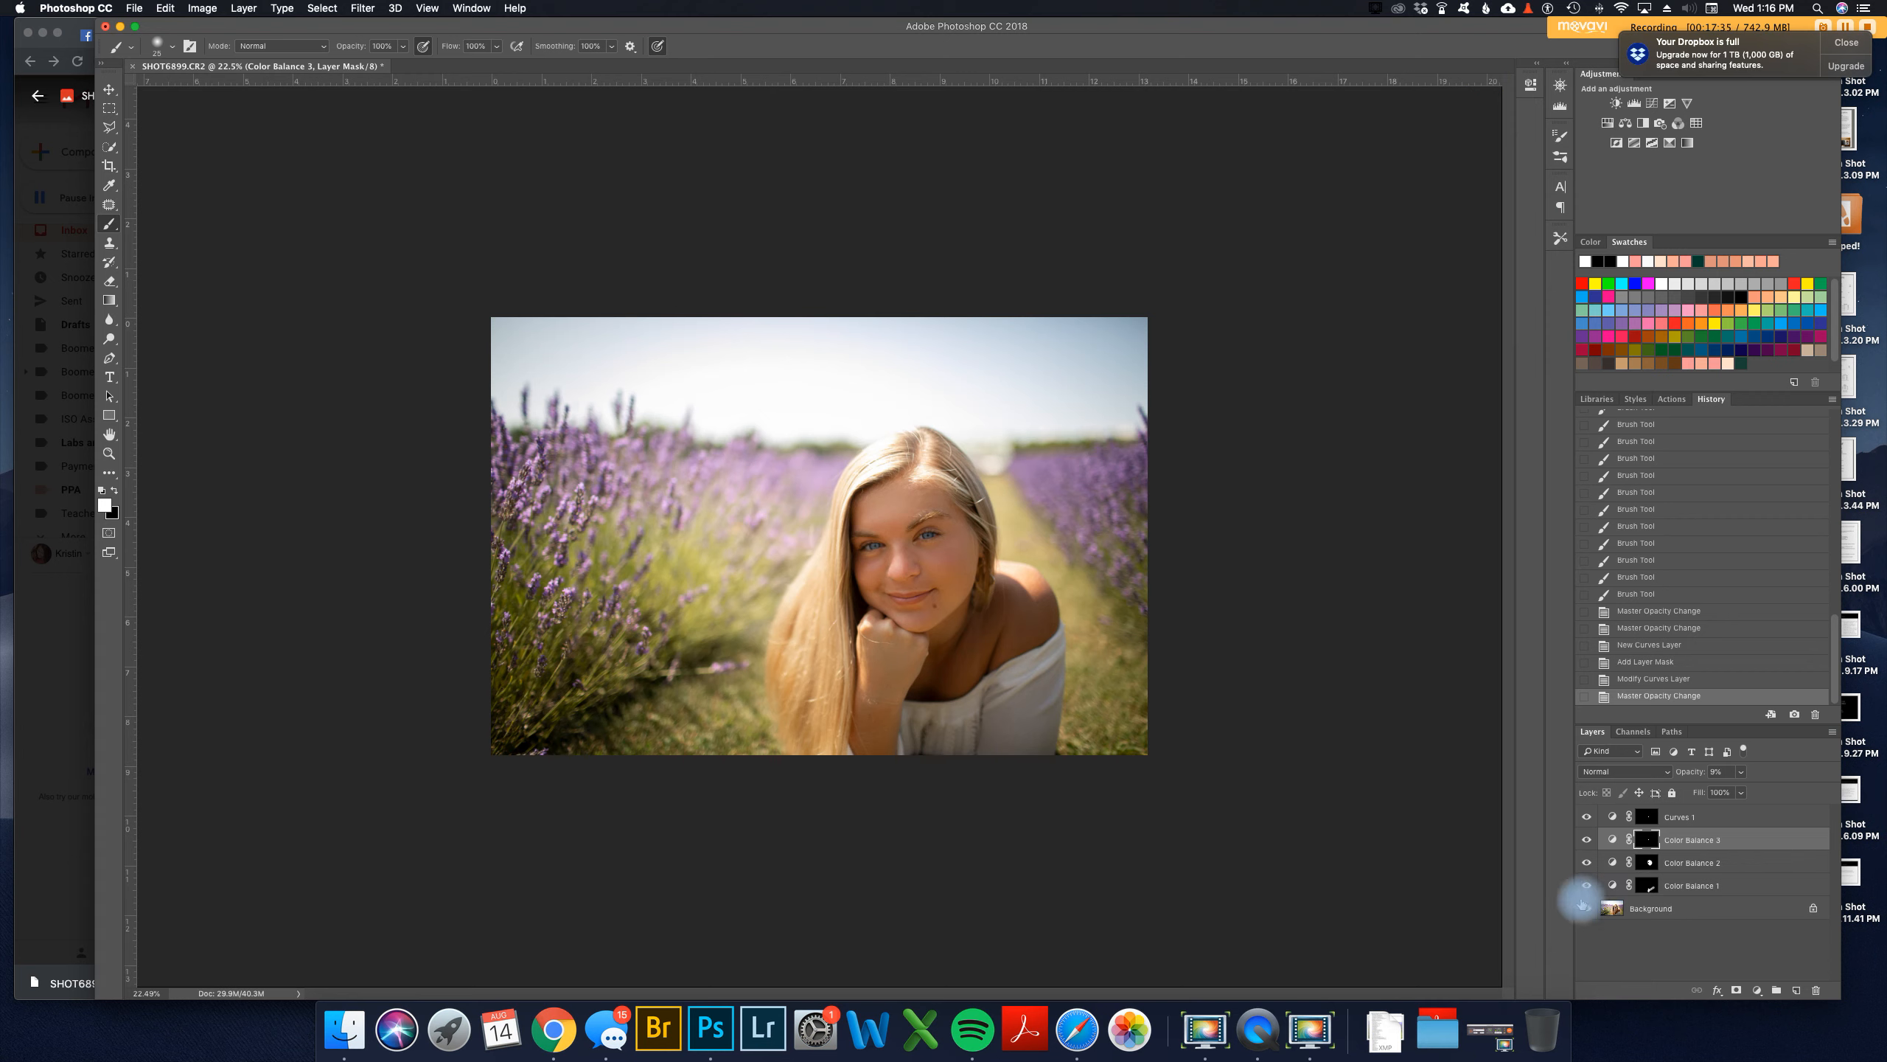